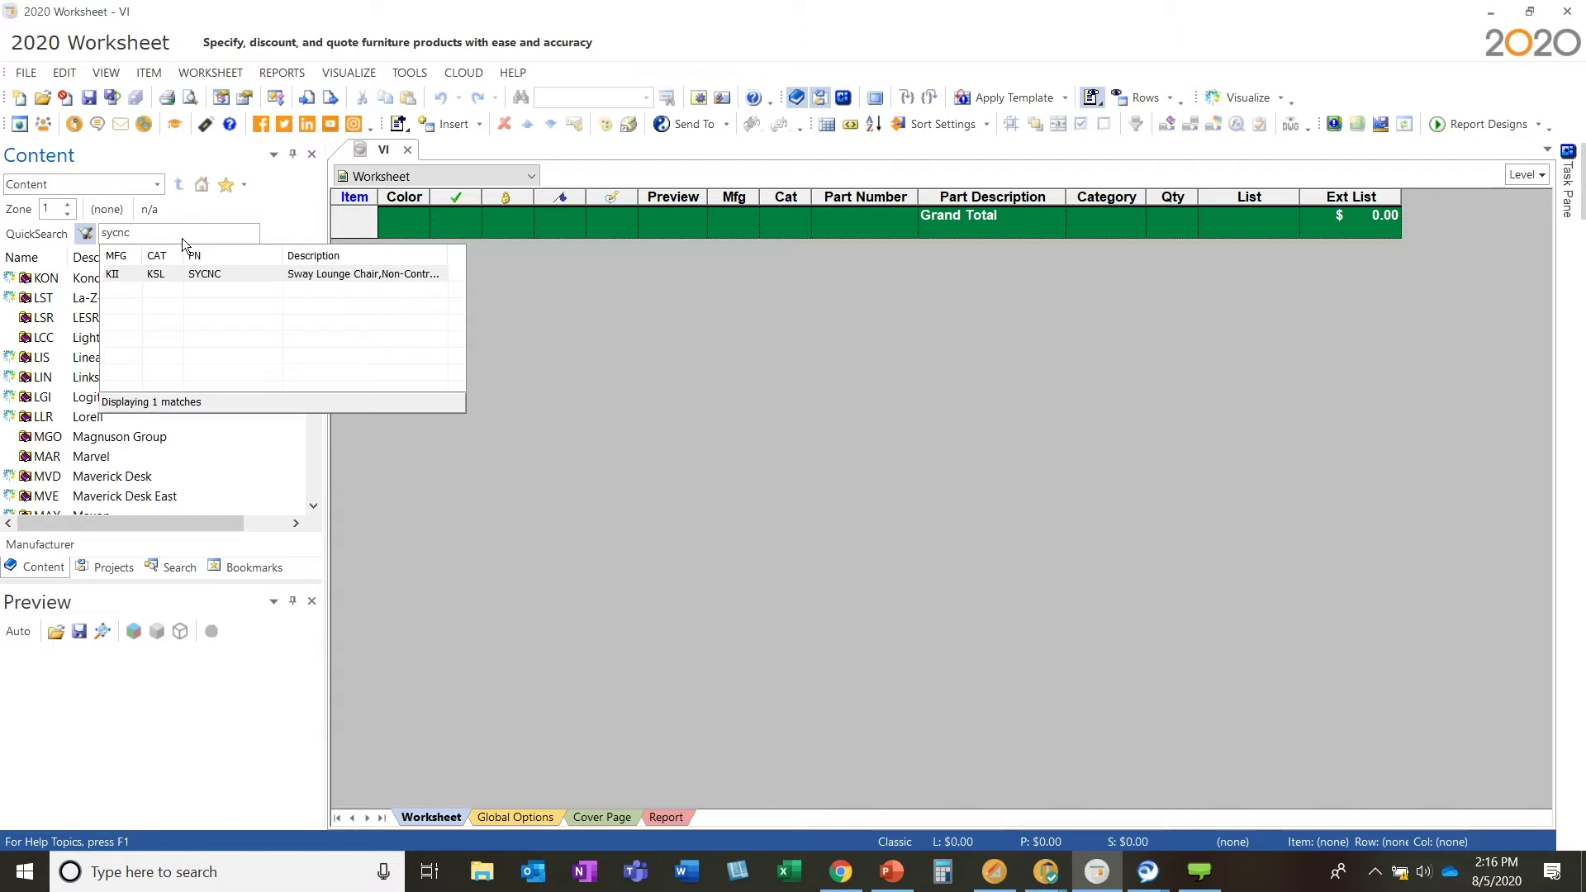
Open the SYCNC search match, preview the Sway Lounge Chair, Contrast (SYCFC) in an enlarged 3D view and add it to the worksheet.
{"action": "left_click", "coordinate": [224, 274]}
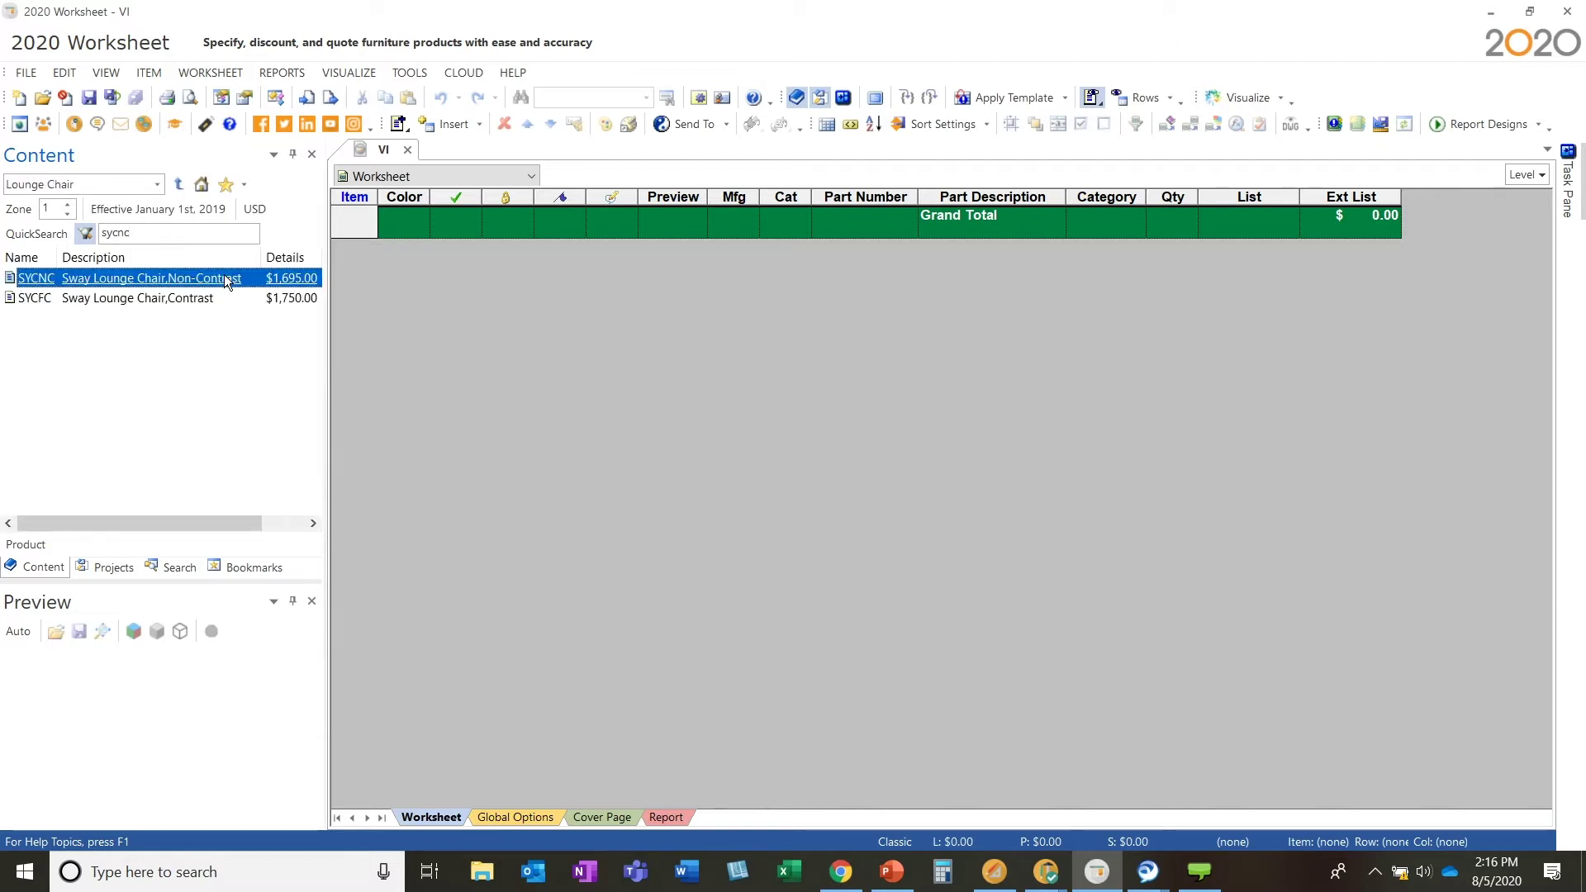
{"action": "left_click", "coordinate": [167, 299]}
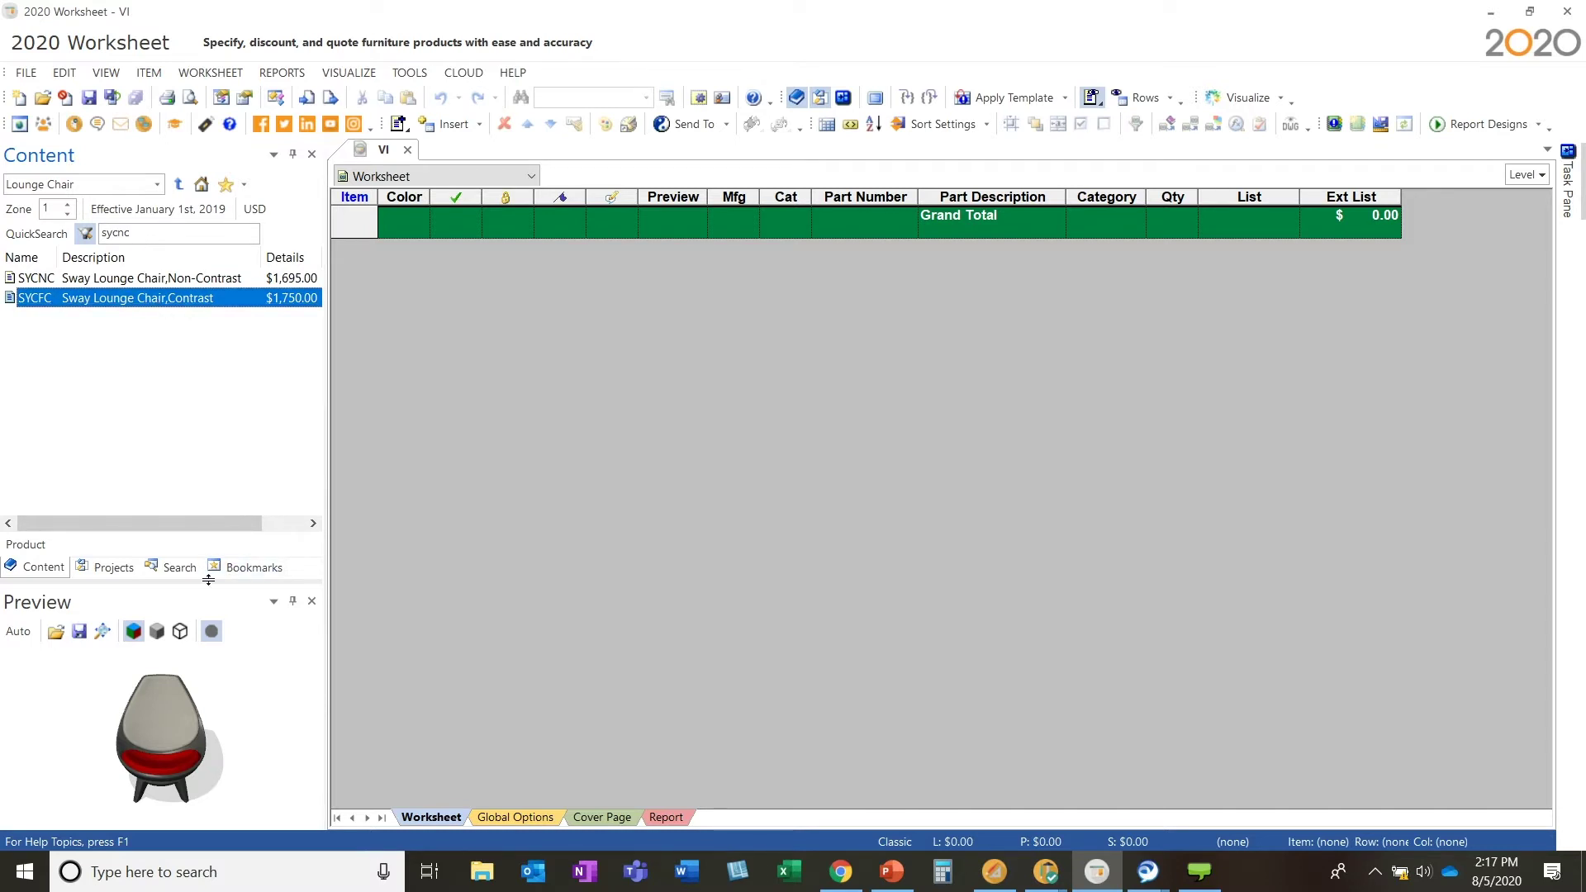
{"action": "left_click_drag", "start_coordinate": [208, 586], "coordinate": [209, 418]}
{"action": "left_click_drag", "start_coordinate": [270, 682], "coordinate": [273, 737]}
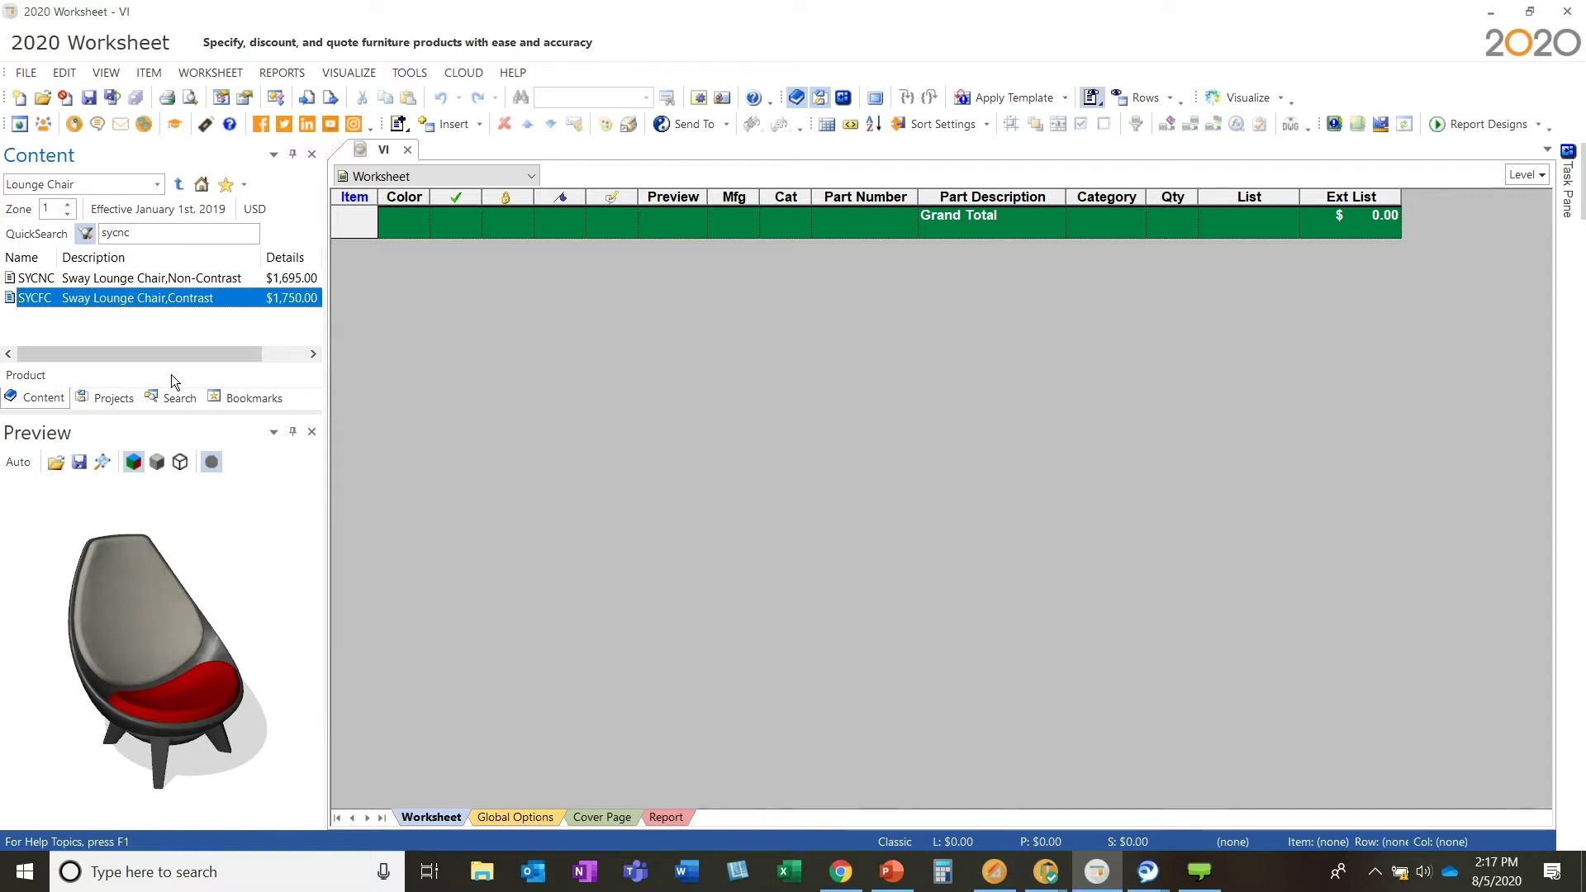
{"action": "left_click_drag", "start_coordinate": [171, 374], "coordinate": [617, 341]}
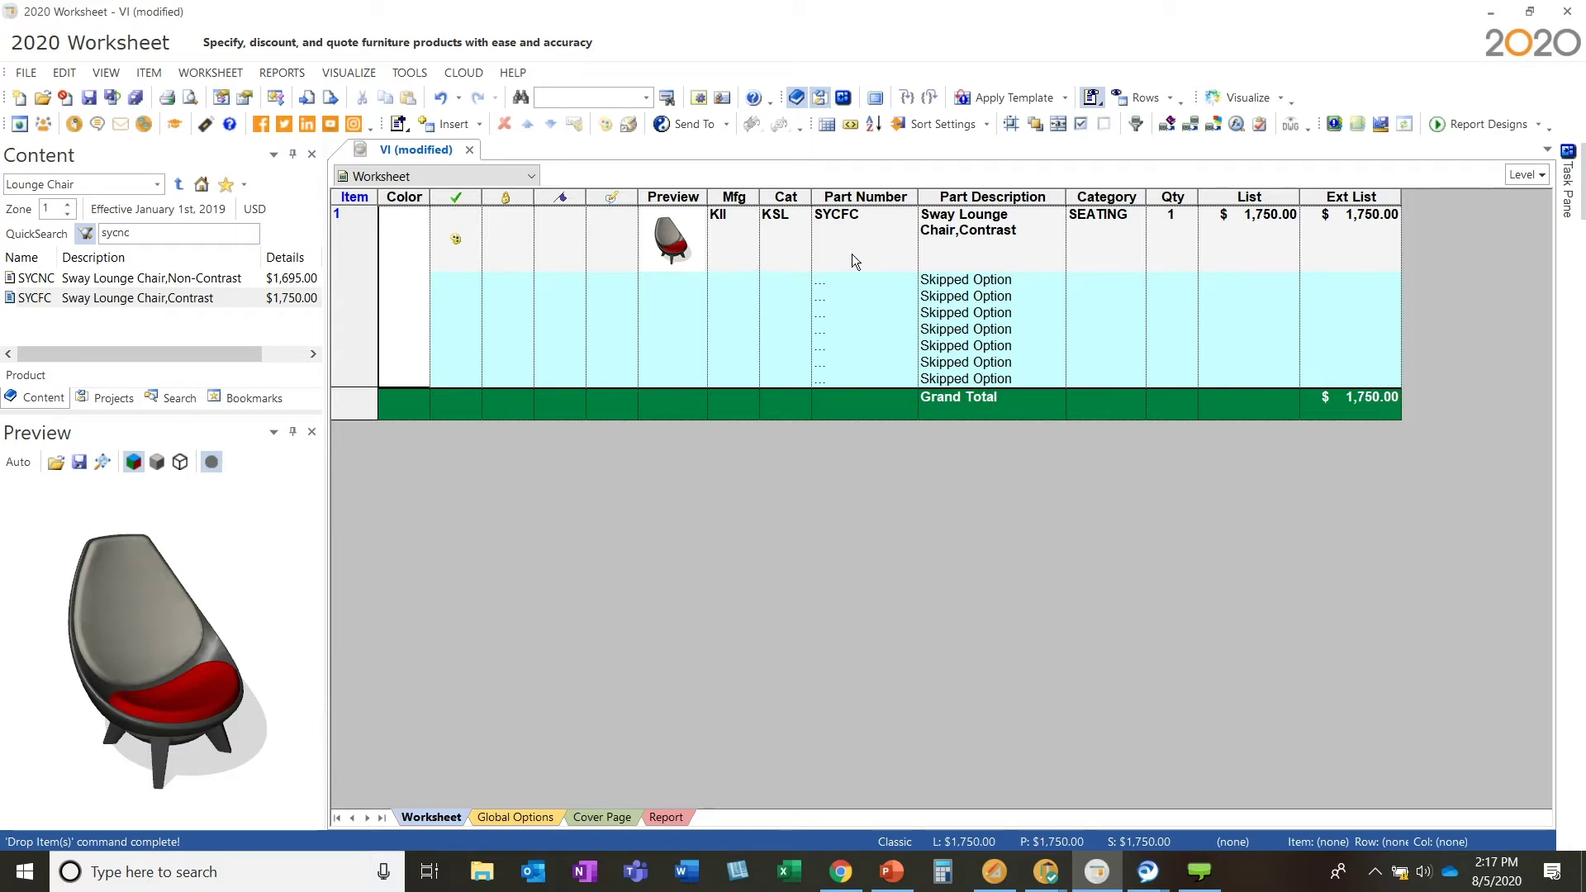
Specify the chair with Cool Grey shell and base, felt glides, and Pallas Fabric Group P1 as the highest contrasting fabric grade.
{"action": "double_click", "coordinate": [453, 240]}
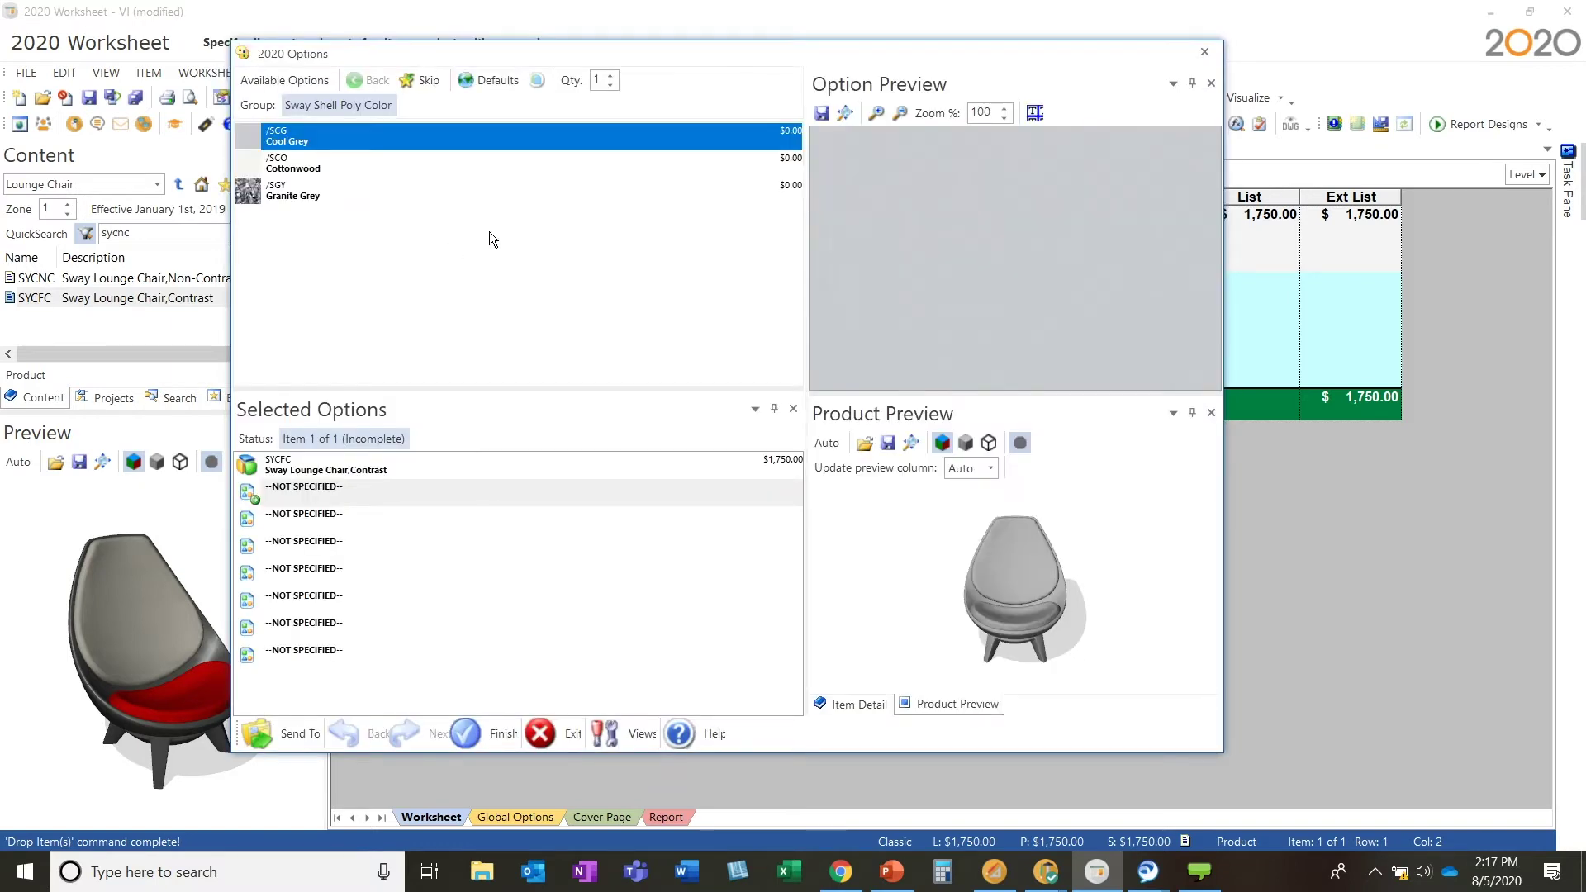
{"action": "left_click", "coordinate": [311, 137]}
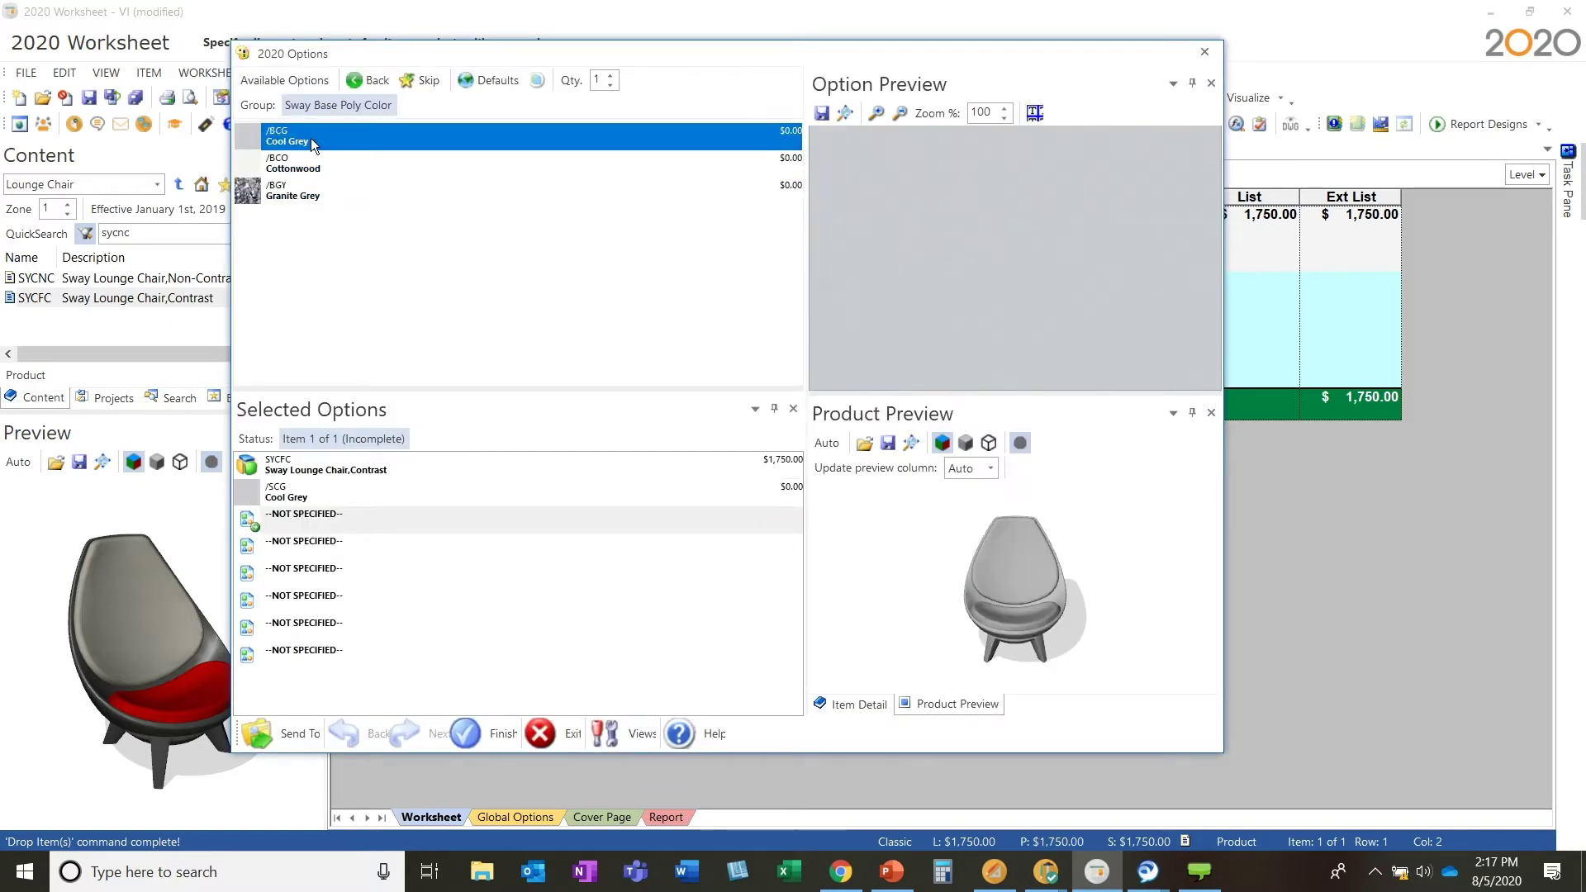
{"action": "left_click", "coordinate": [310, 138]}
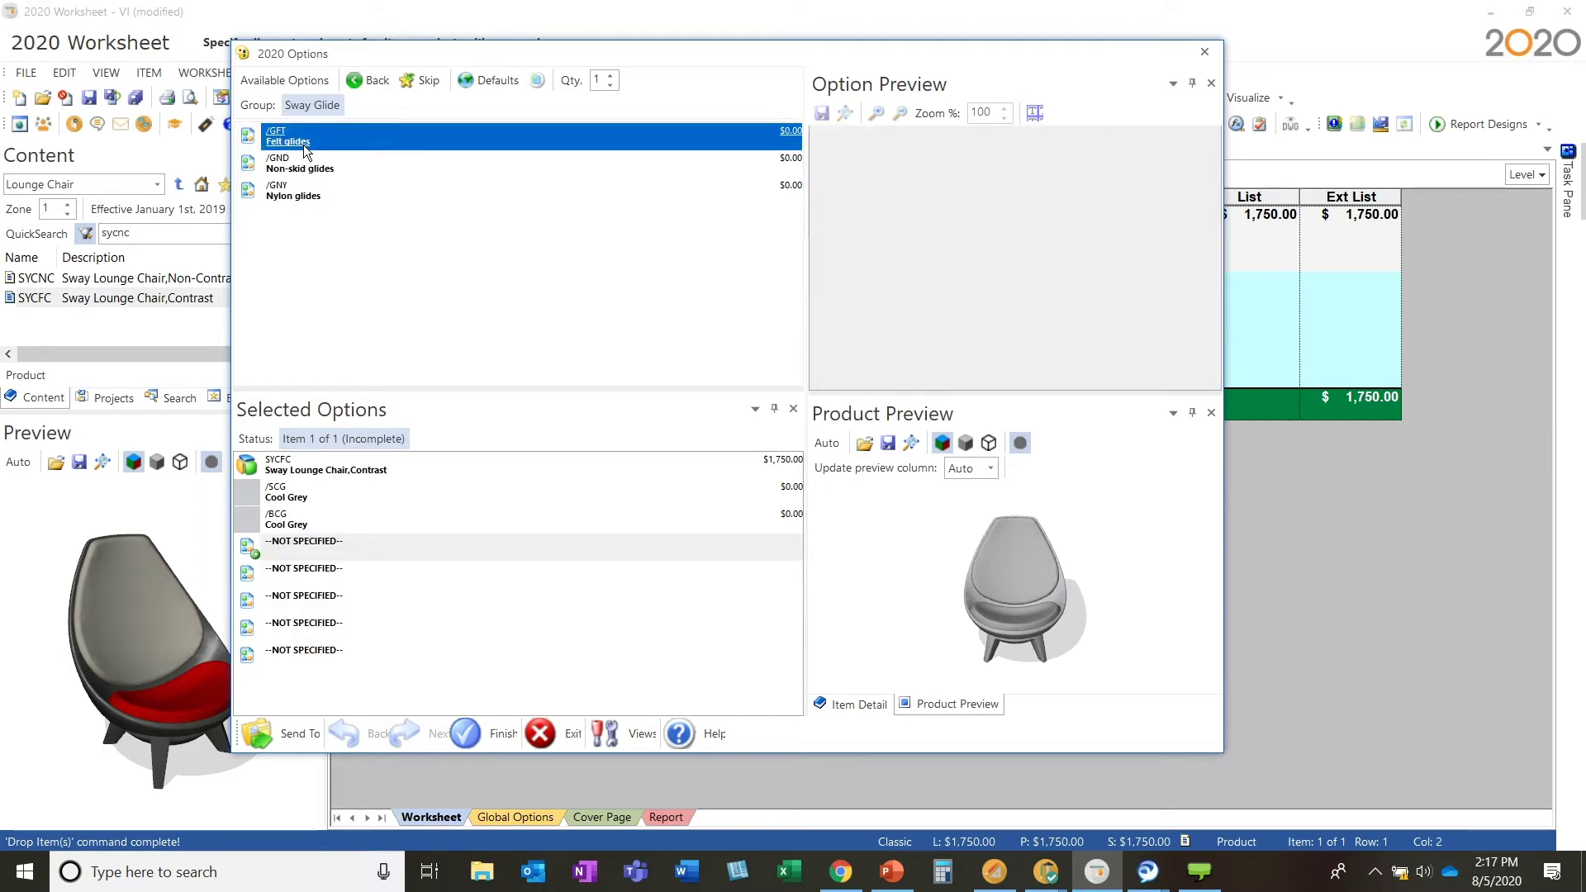
{"action": "left_click", "coordinate": [305, 145]}
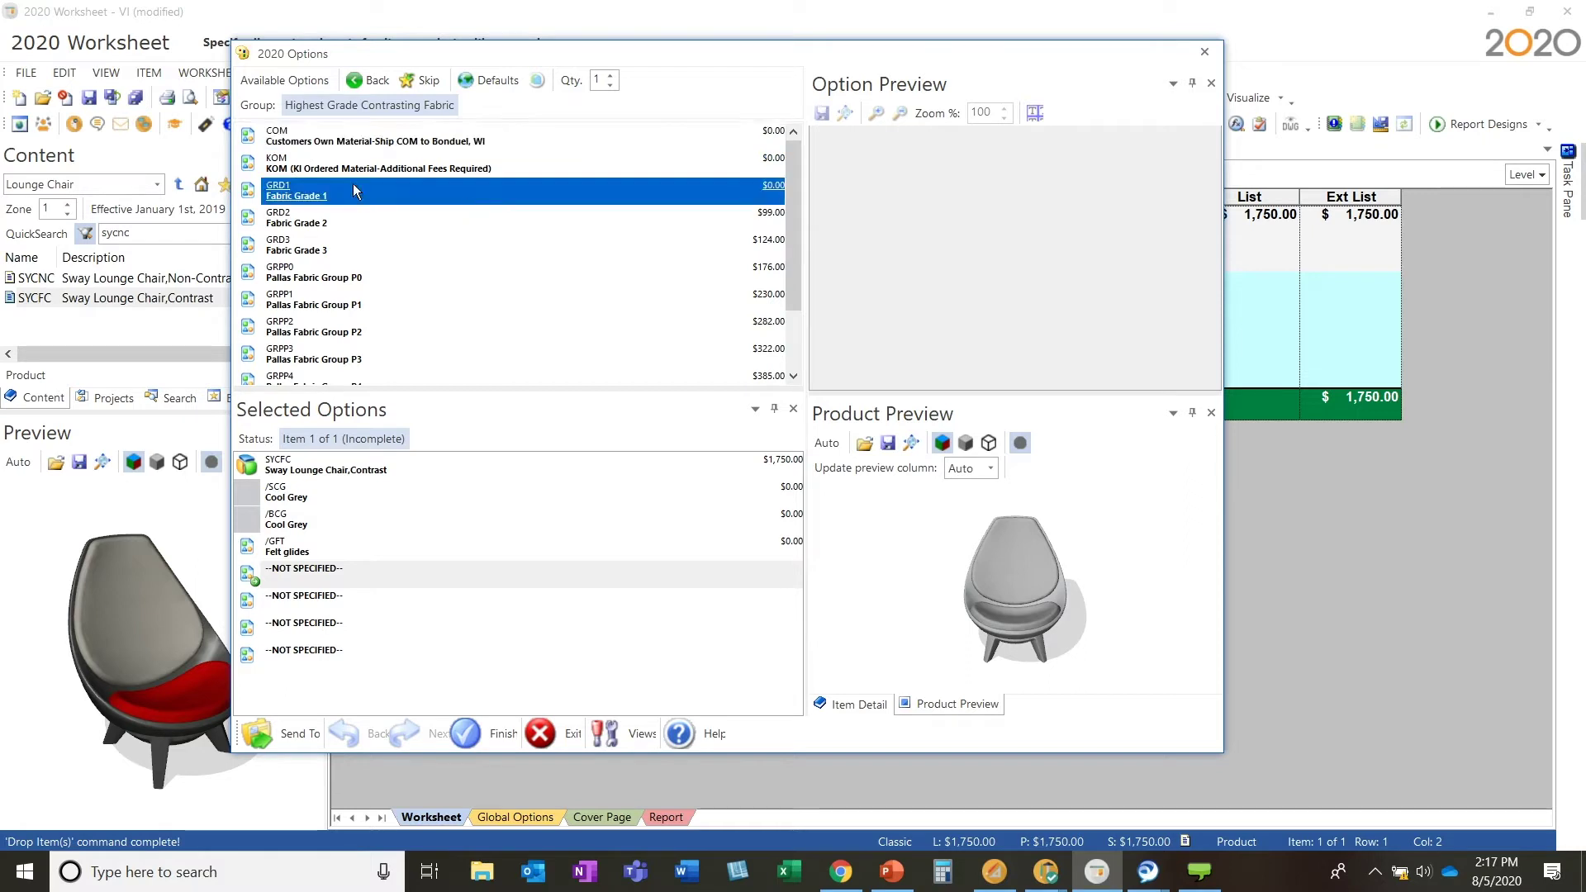
{"action": "left_click", "coordinate": [380, 299]}
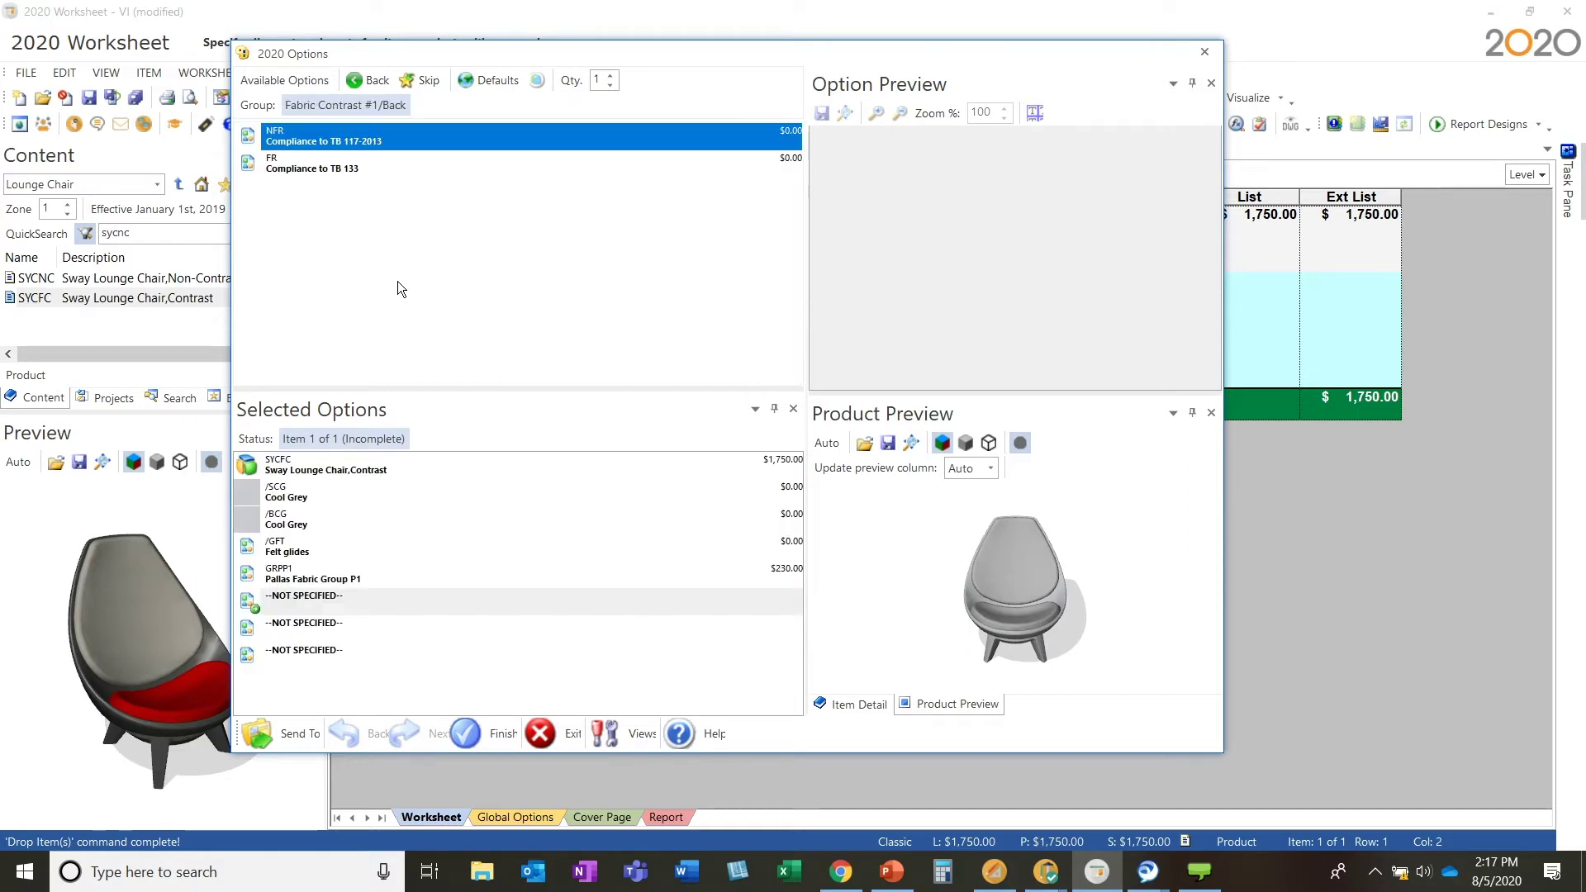
Set the back fabric to TB 117-2013 compliance, Pallas Fabric Group P1, pattern COCO in color CABARET.
{"action": "left_click", "coordinate": [364, 146]}
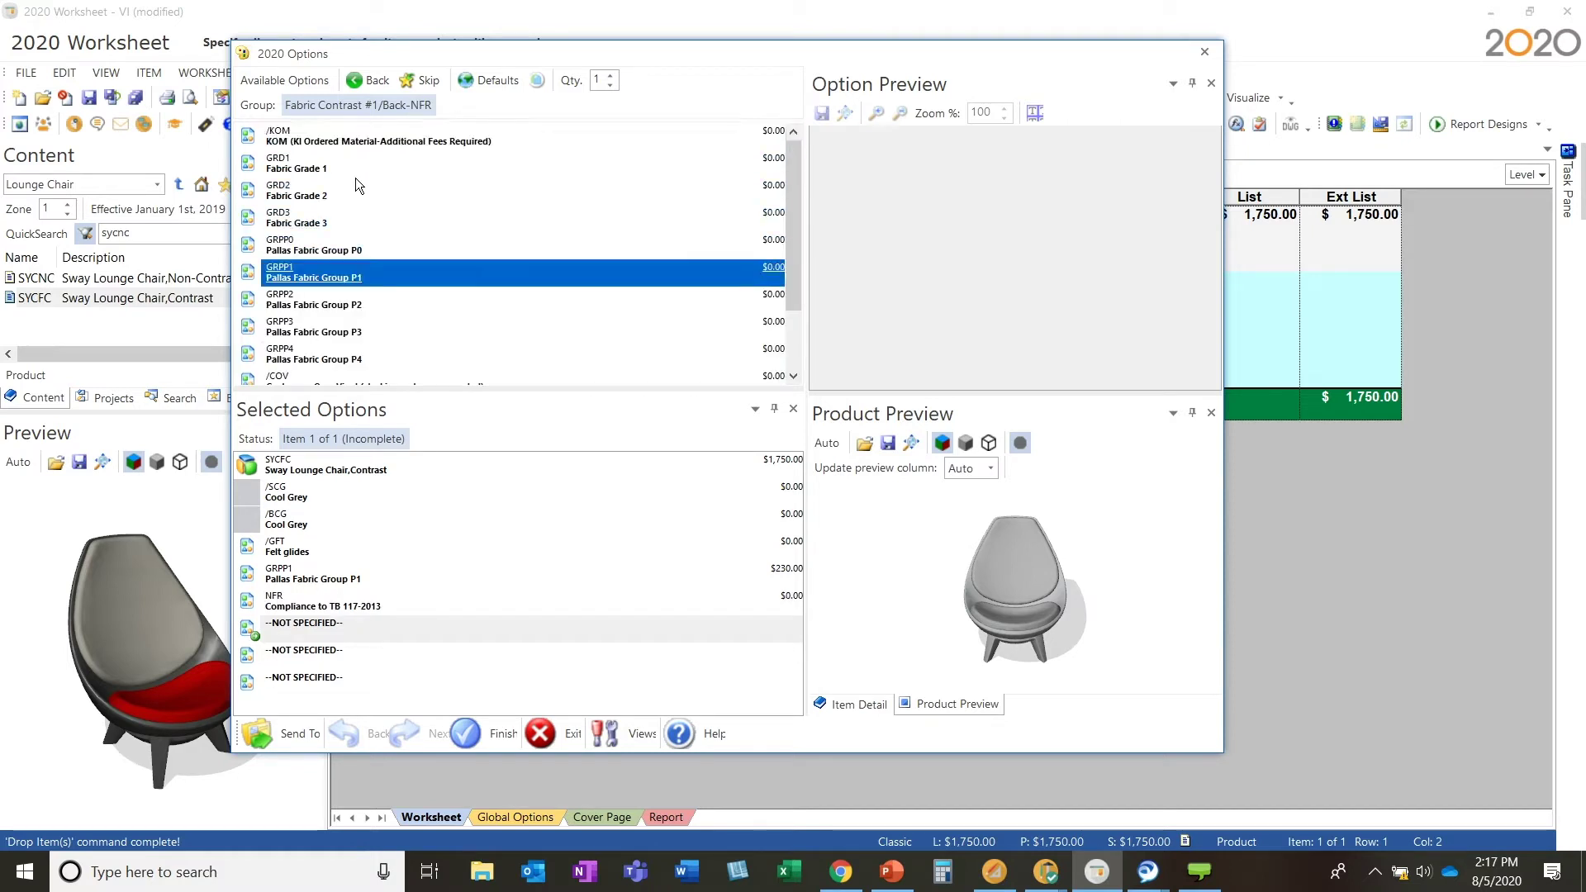
{"action": "left_click", "coordinate": [355, 273]}
{"action": "scroll", "coordinate": [355, 272], "scroll_direction": "down", "scroll_amount": 5}
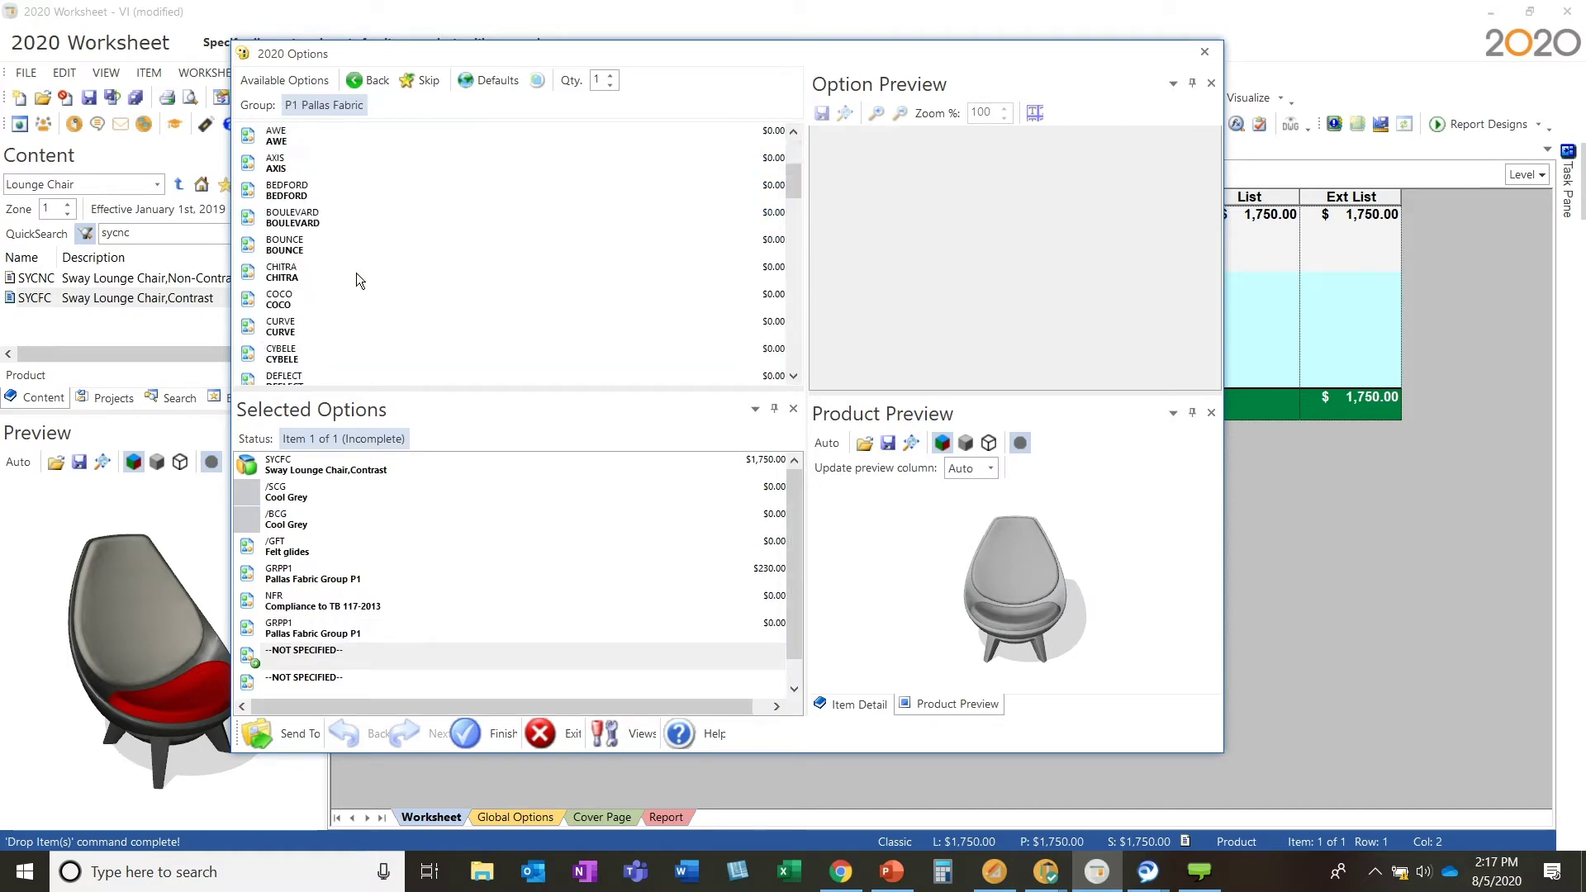
{"action": "left_click", "coordinate": [368, 271]}
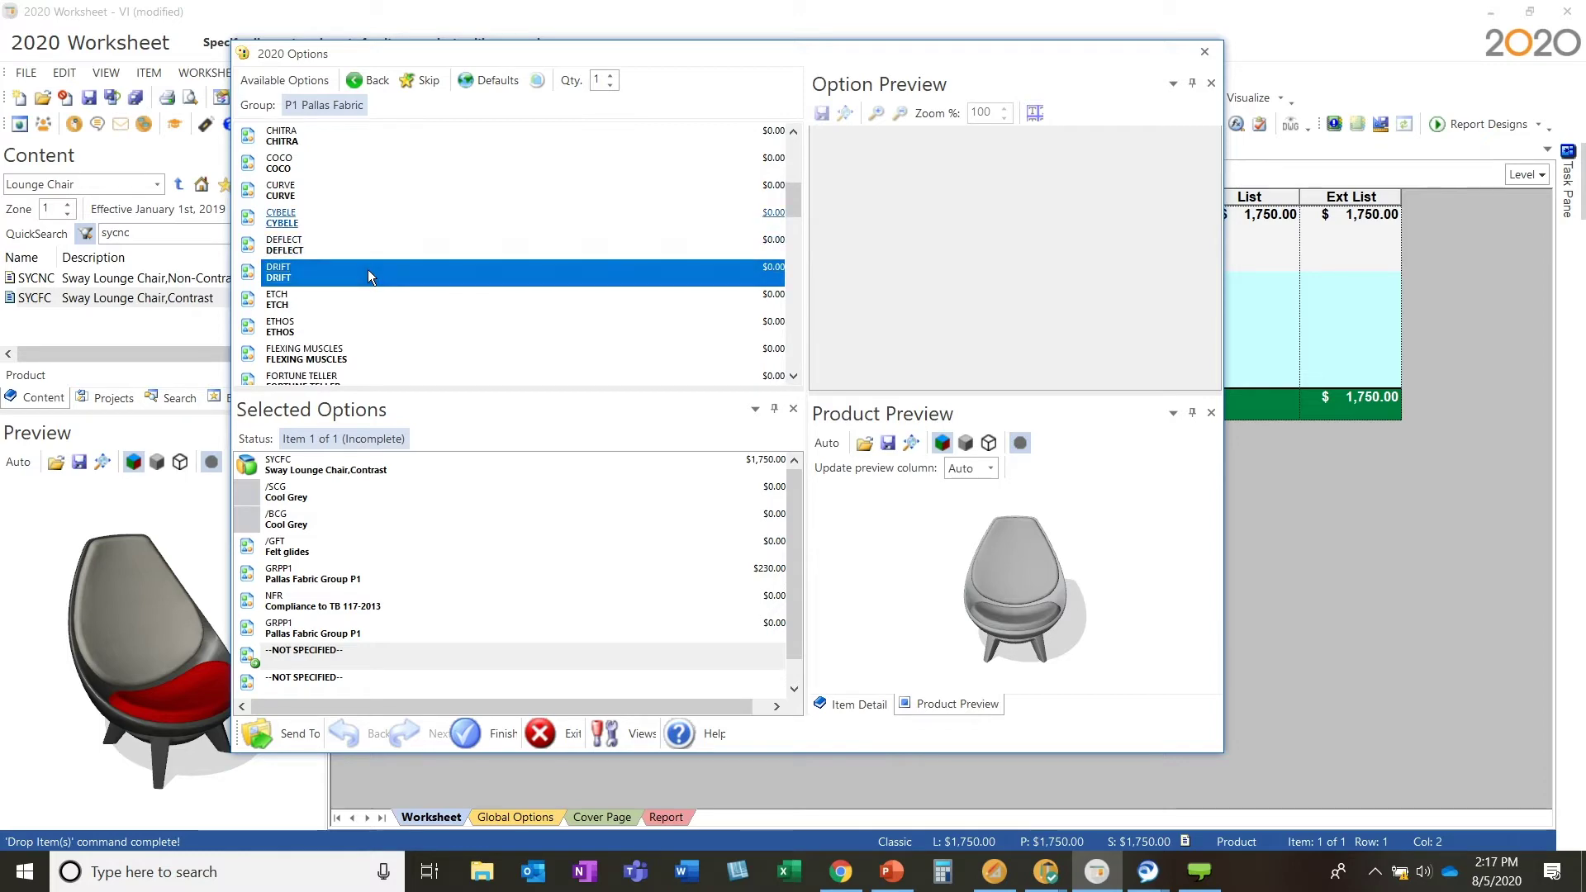
{"action": "left_click", "coordinate": [329, 198]}
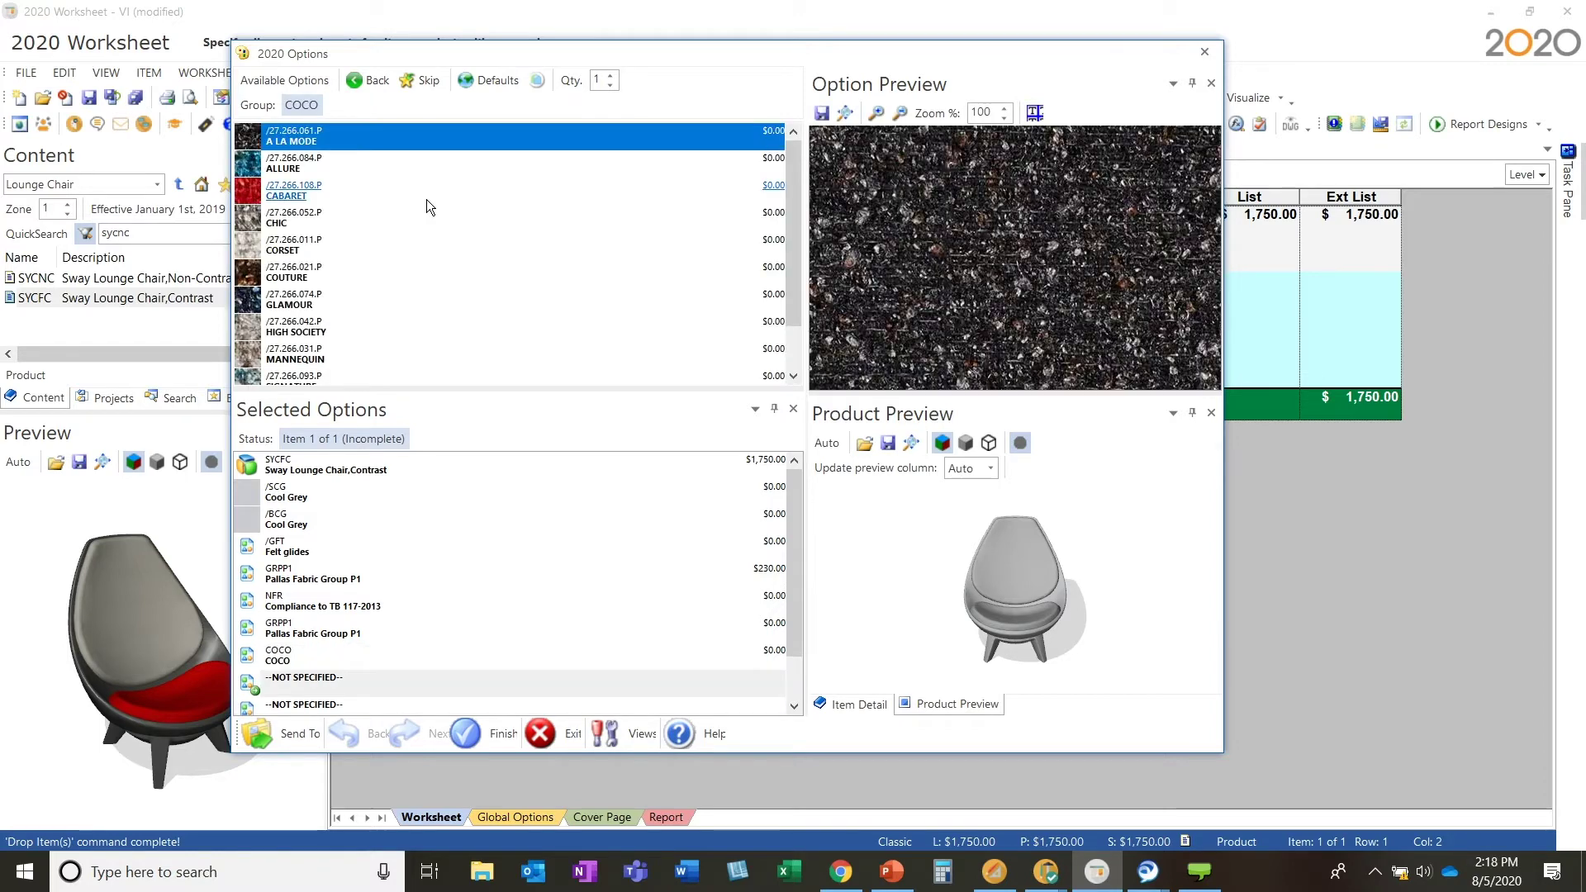
{"action": "left_click", "coordinate": [302, 193]}
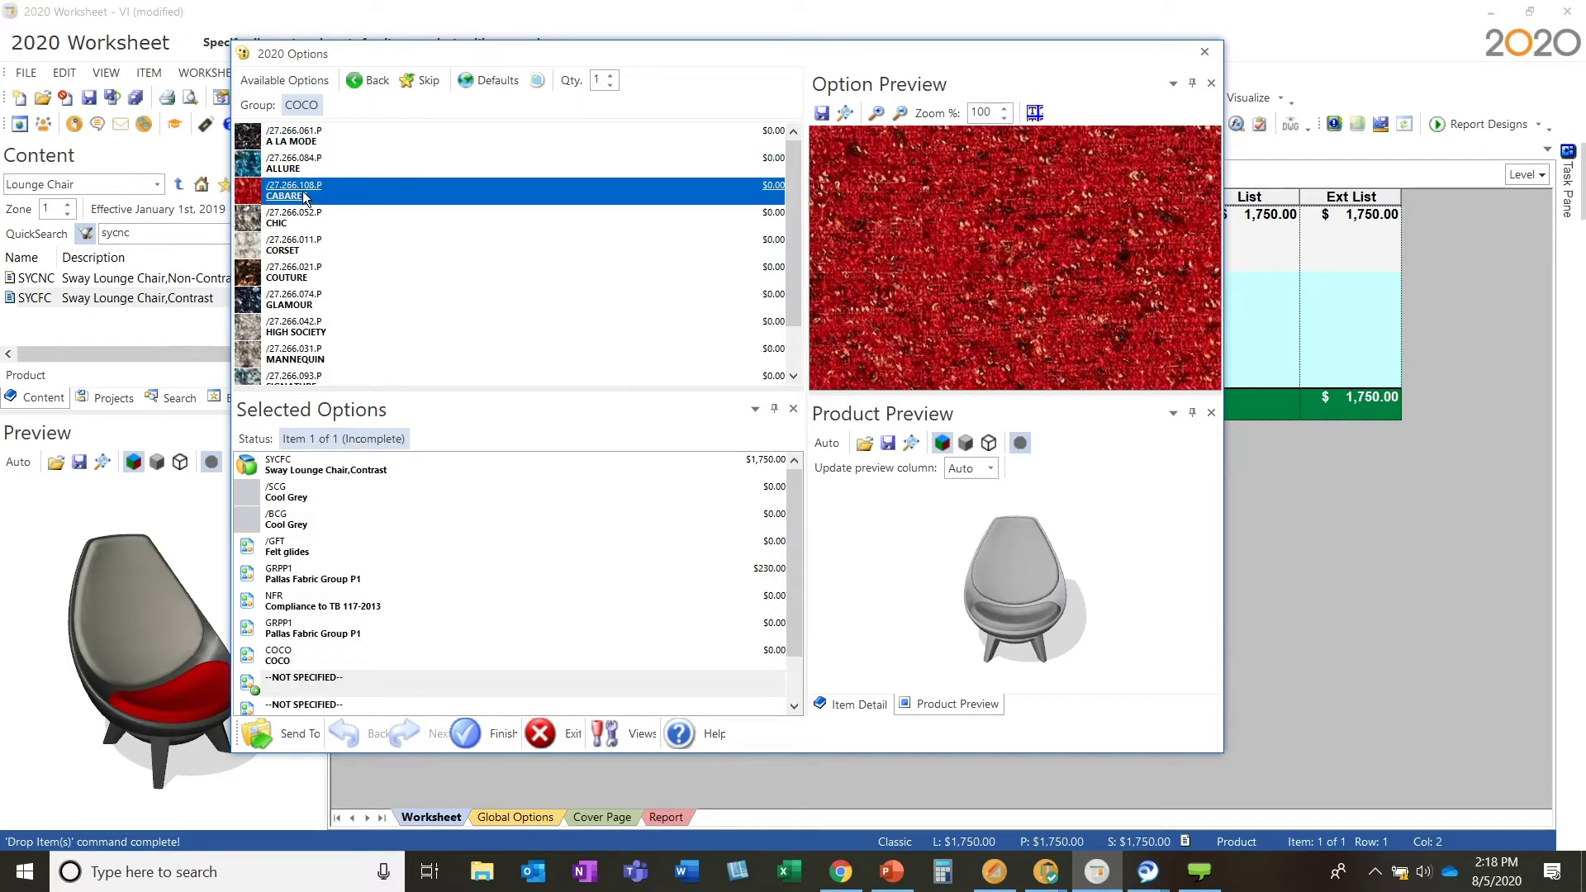
{"action": "left_click", "coordinate": [302, 191]}
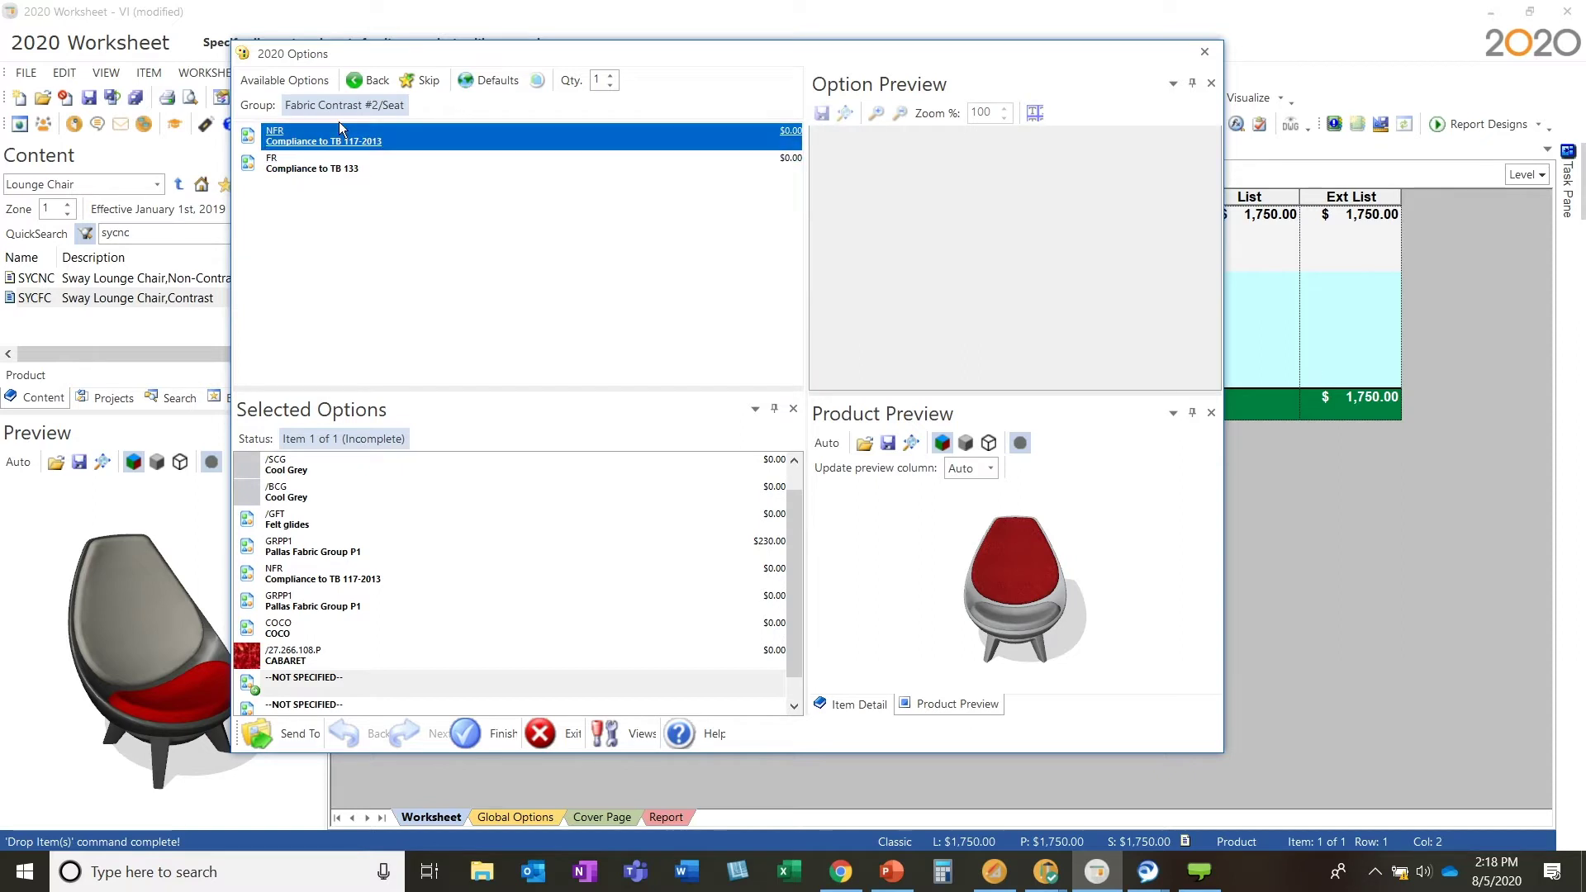
Set the seat fabric to TB 117-2013 compliance, Pallas Fabric Group P1, pattern CHITRA in color LAVA.
{"action": "left_click", "coordinate": [341, 143]}
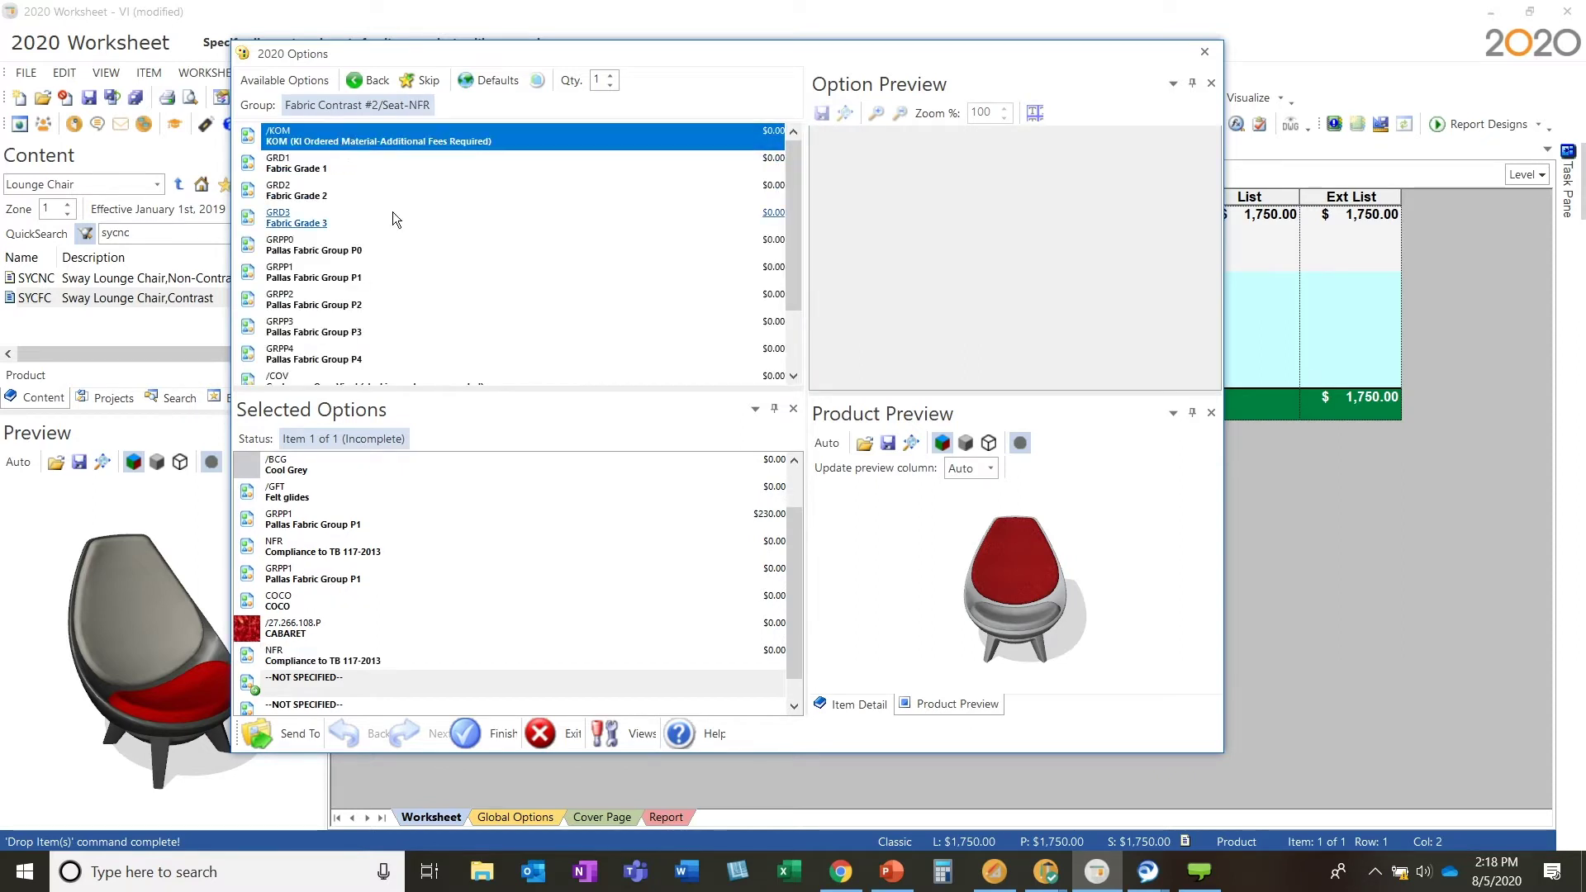
{"action": "left_click", "coordinate": [357, 282]}
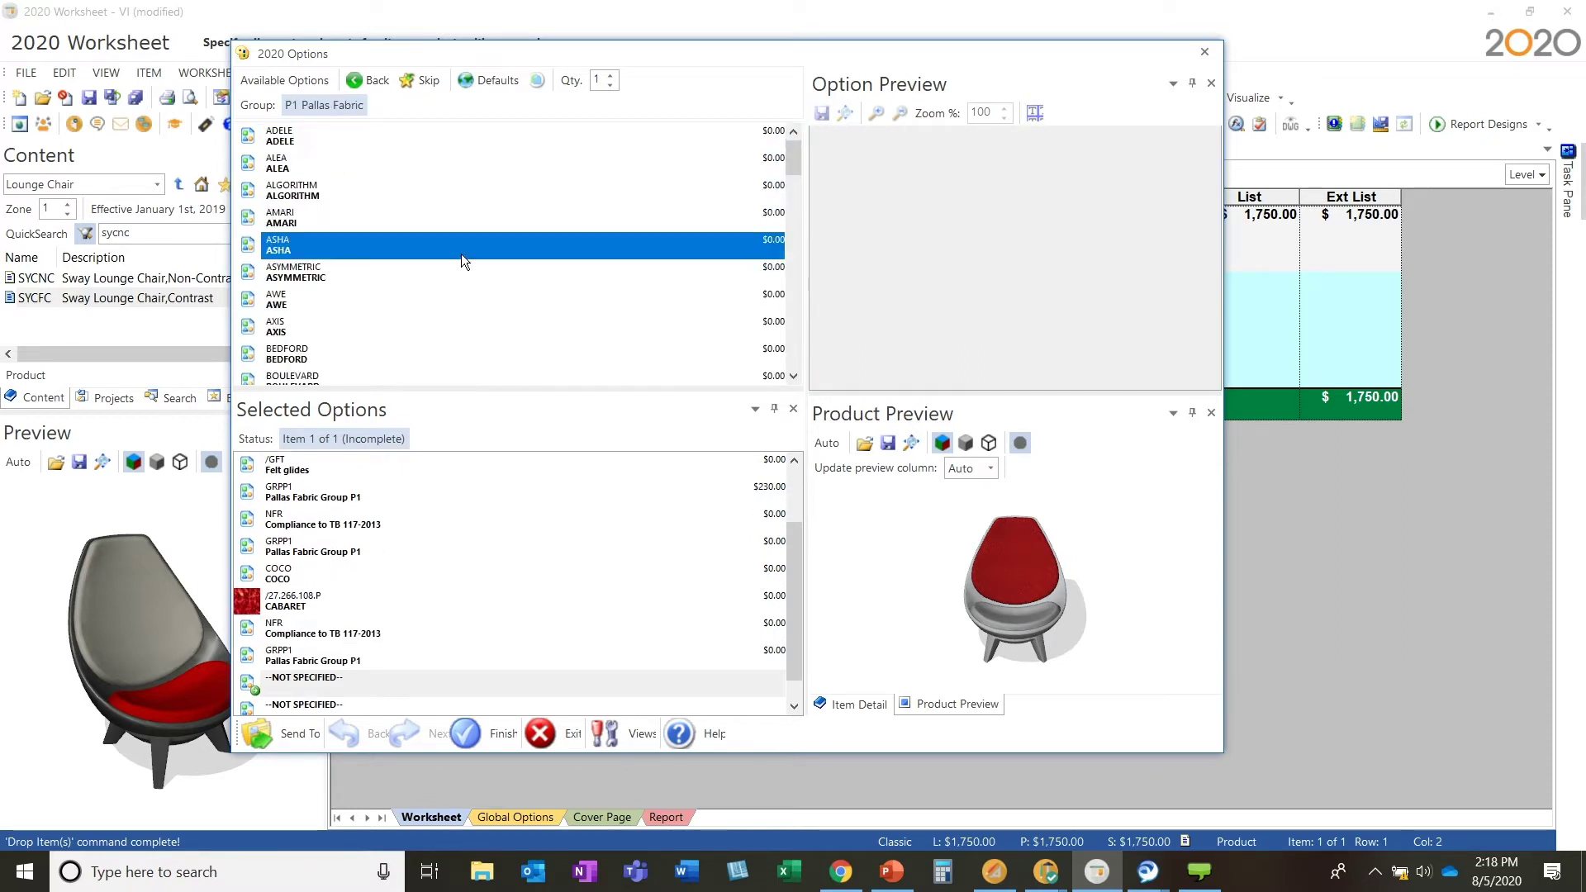
{"action": "left_click", "coordinate": [349, 288]}
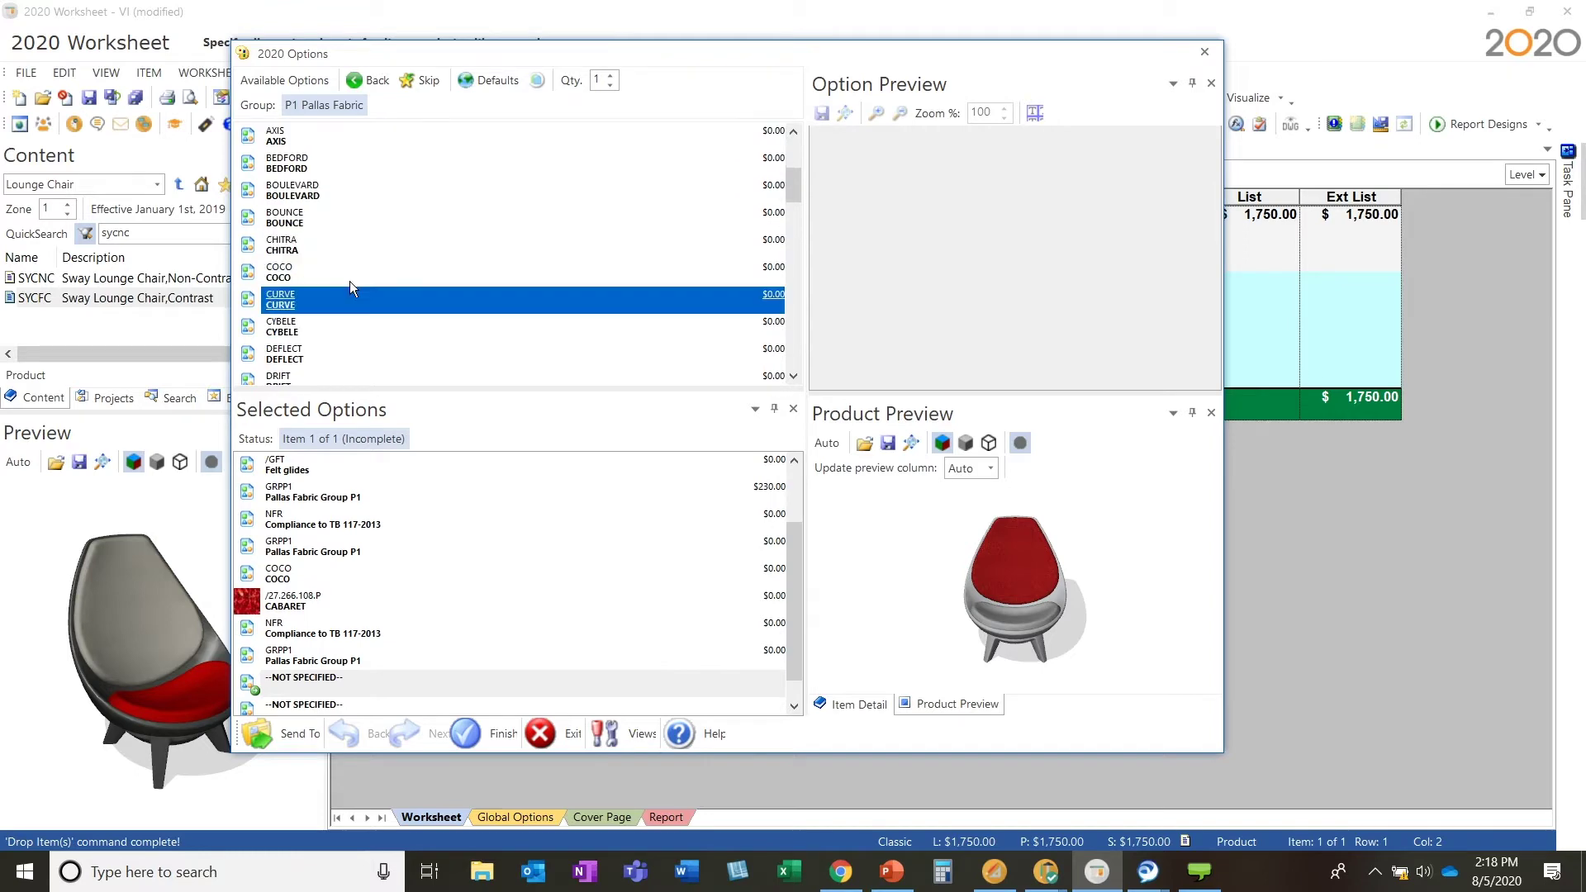
{"action": "left_click", "coordinate": [306, 295]}
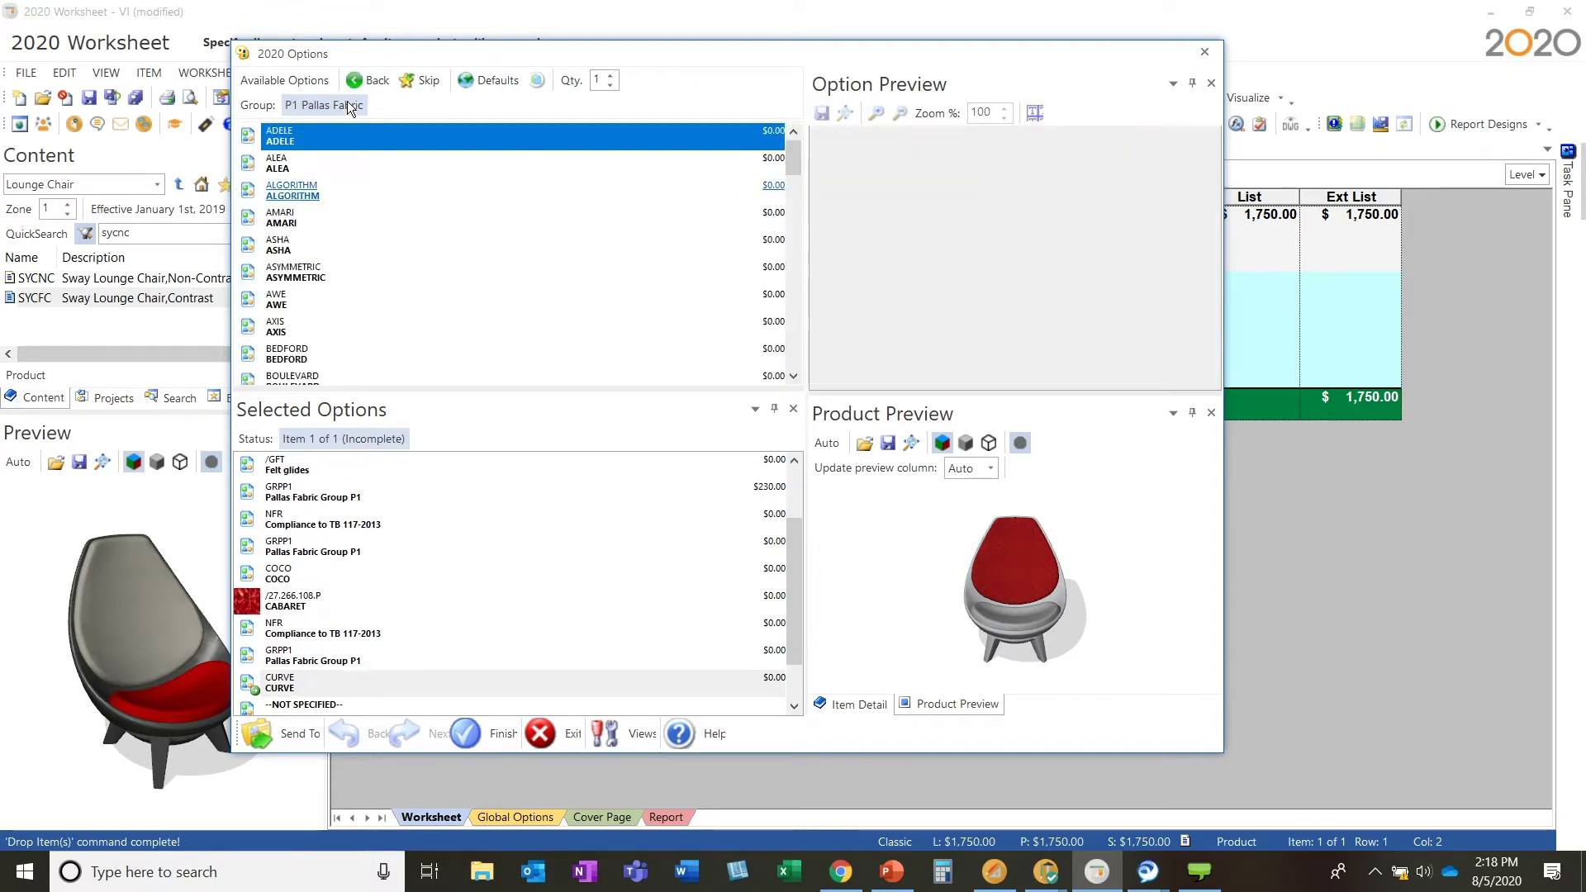
{"action": "left_click", "coordinate": [306, 300]}
{"action": "left_click", "coordinate": [299, 346]}
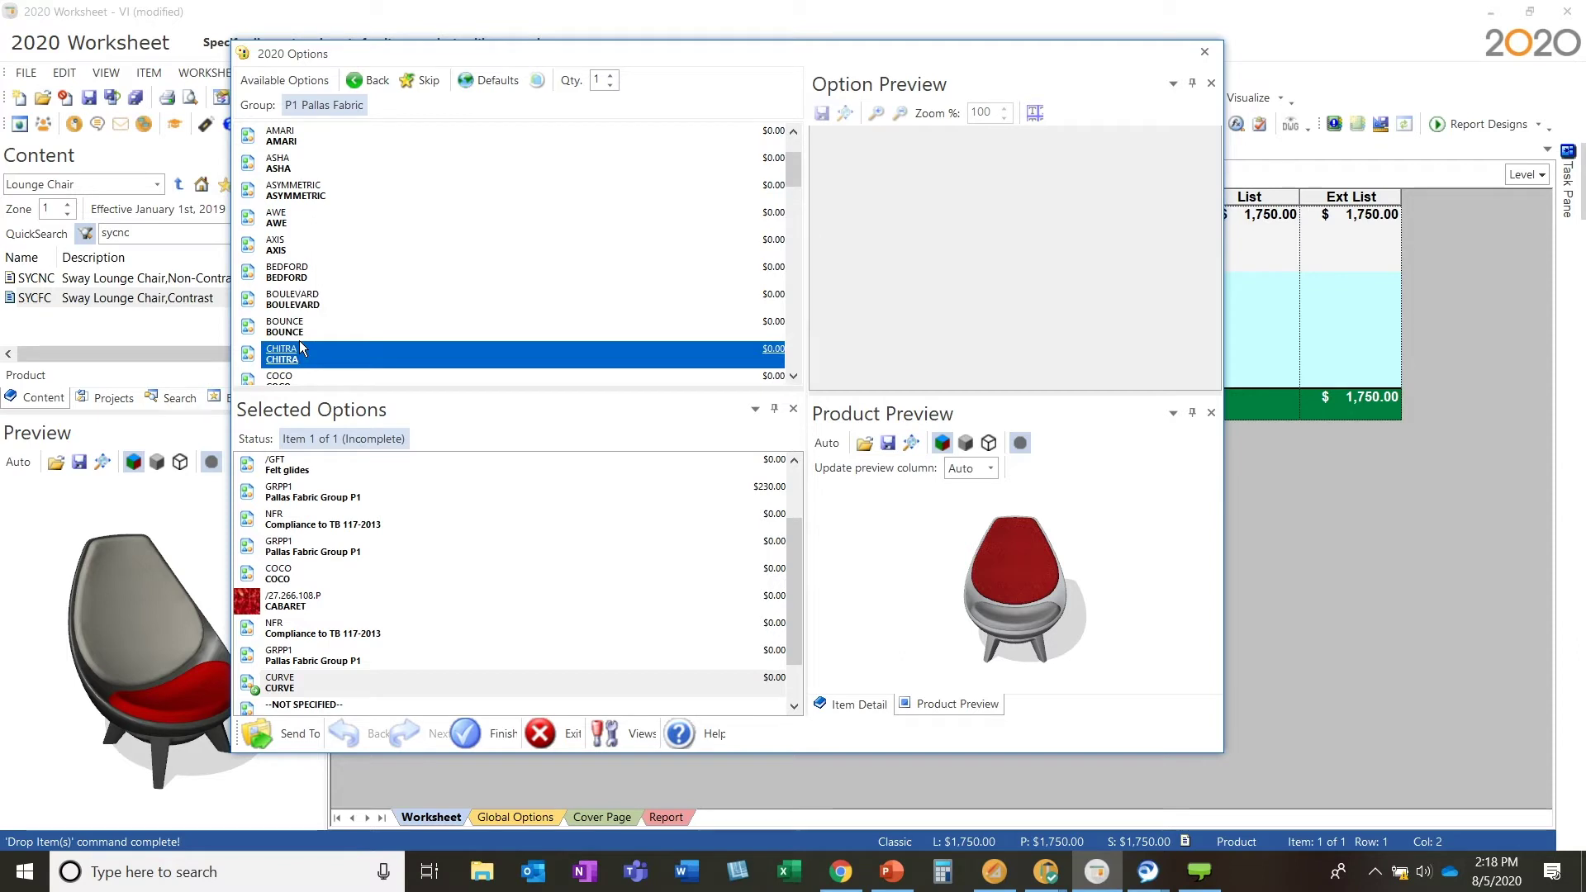
{"action": "left_click", "coordinate": [299, 158]}
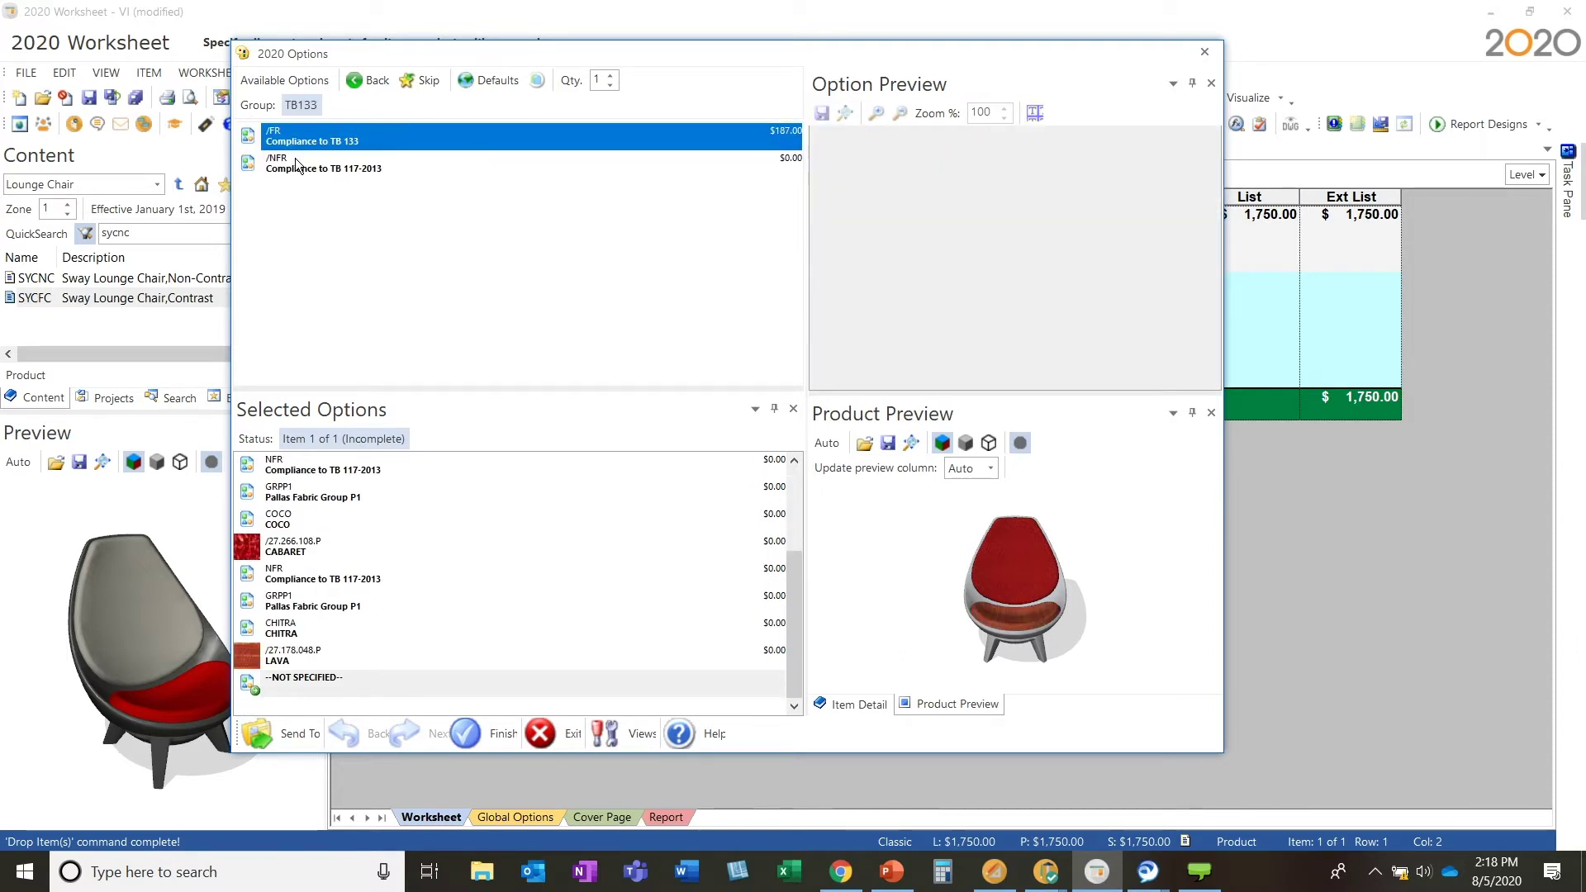
Inspect the back and seat fabrics up close in the product preview and finish specifying, leaving the TB133 option unspecified.
{"action": "mouse_move", "coordinate": [1012, 616]}
{"action": "left_mouse_down"}
{"action": "mouse_move", "coordinate": [1048, 620]}
{"action": "mouse_move", "coordinate": [977, 628]}
{"action": "mouse_move", "coordinate": [1005, 629]}
{"action": "left_mouse_up"}
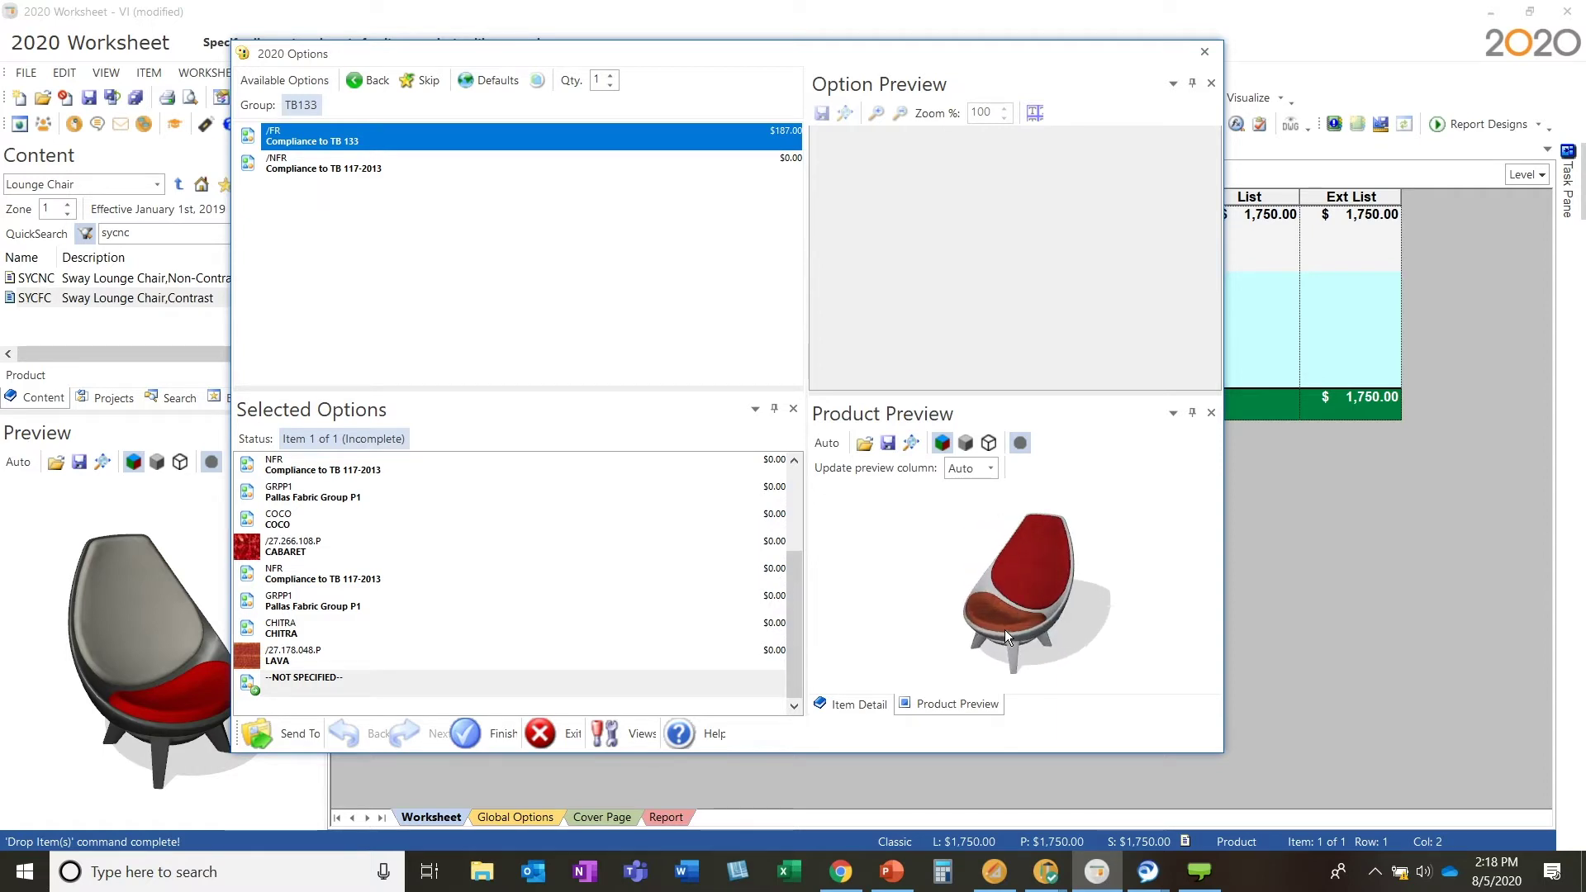
{"action": "scroll", "coordinate": [1004, 630], "scroll_direction": "up", "scroll_amount": 8}
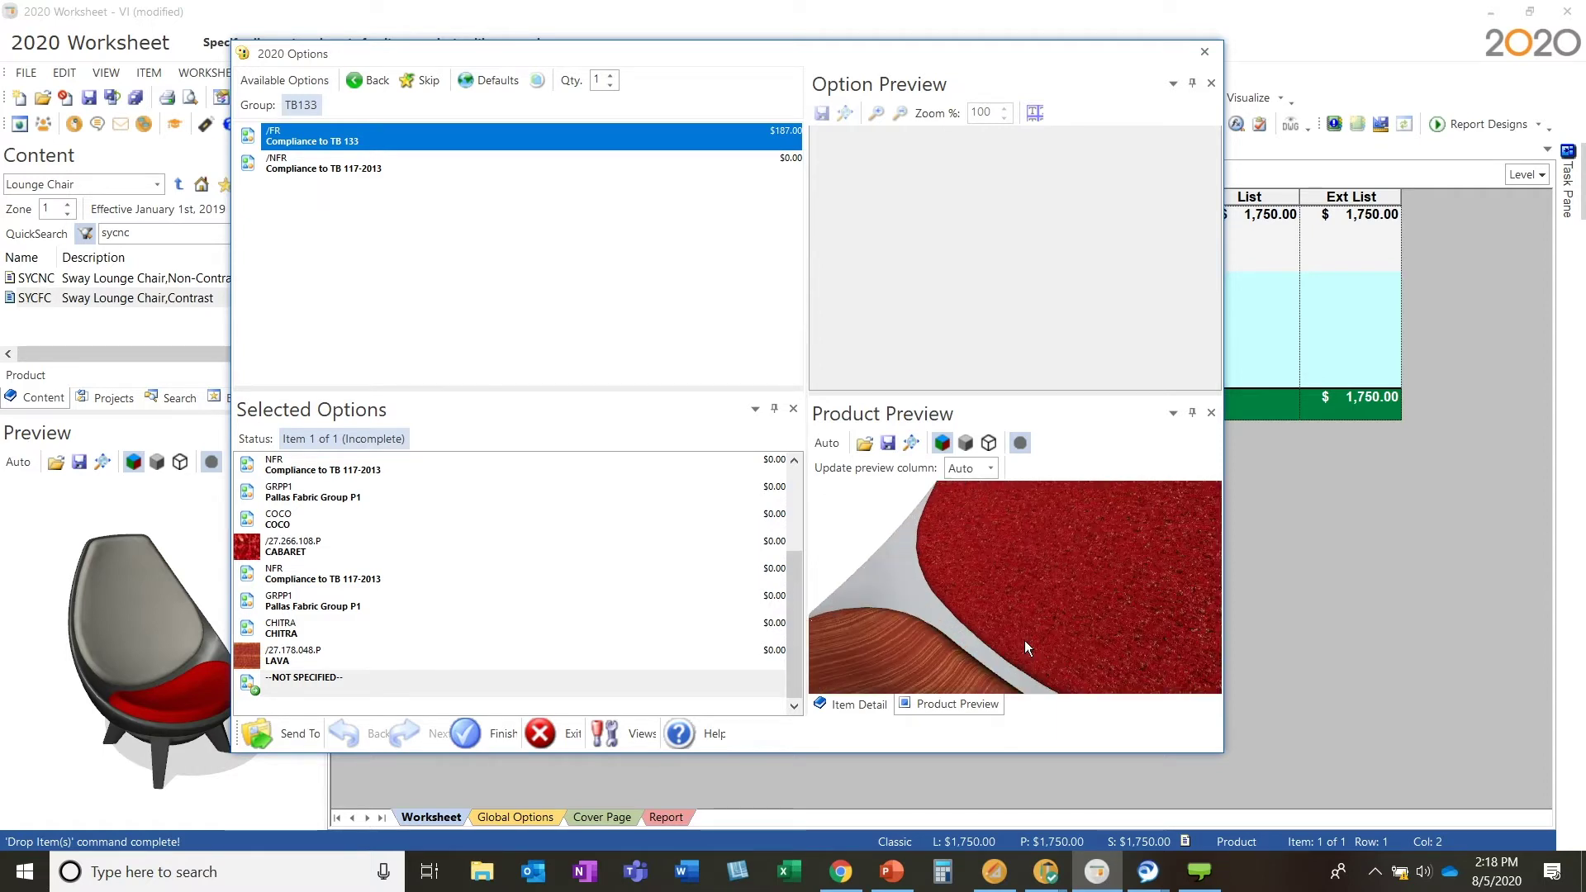
{"action": "scroll", "coordinate": [1025, 642], "scroll_direction": "down", "scroll_amount": 8}
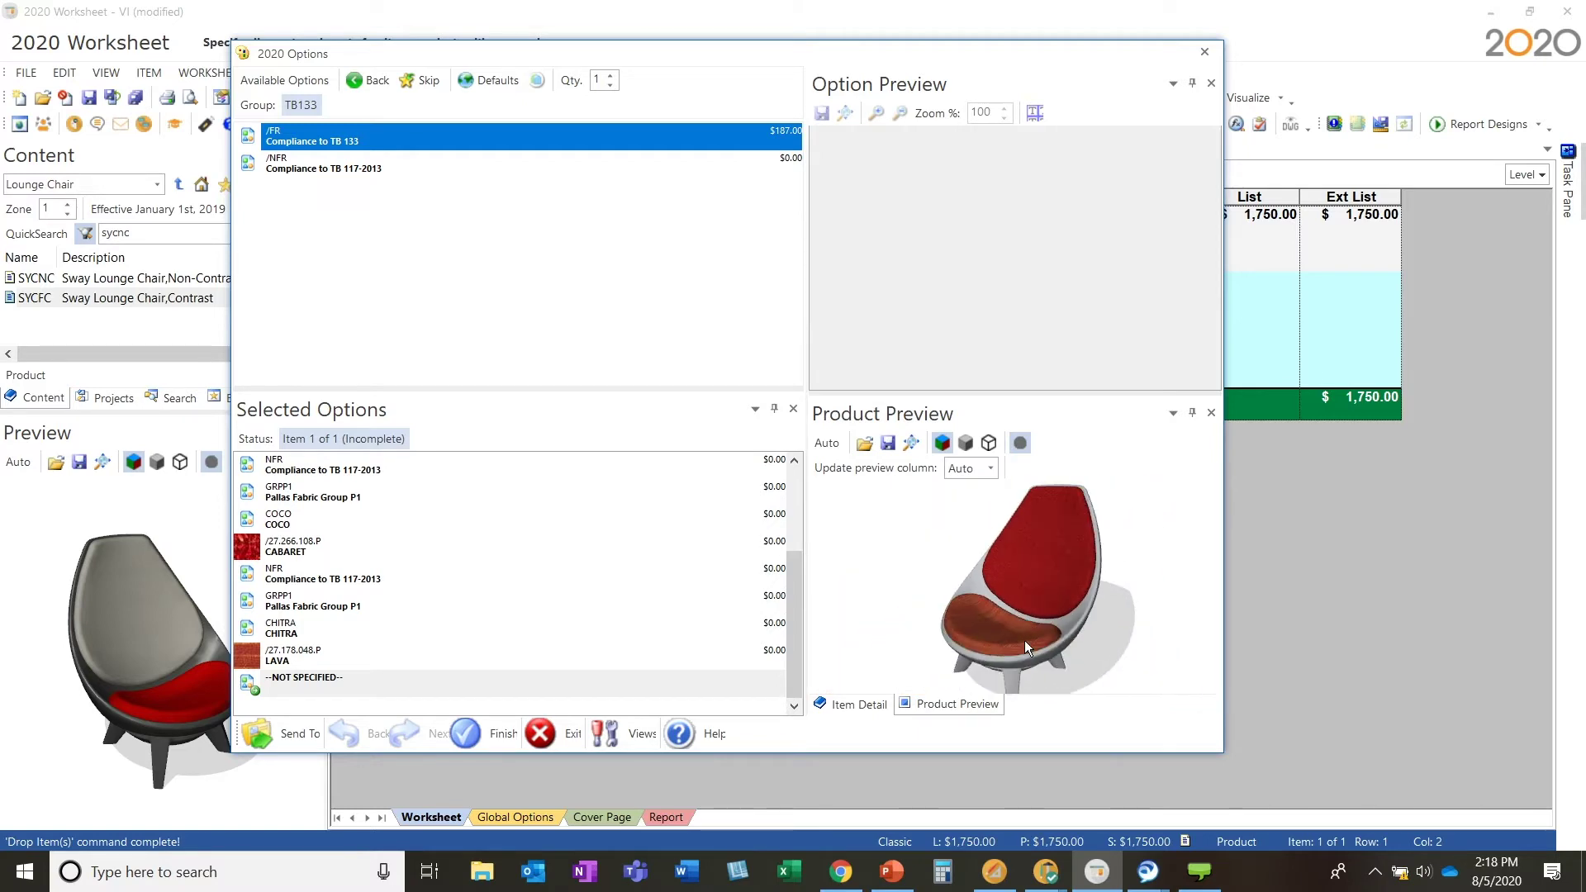
{"action": "left_click", "coordinate": [505, 726]}
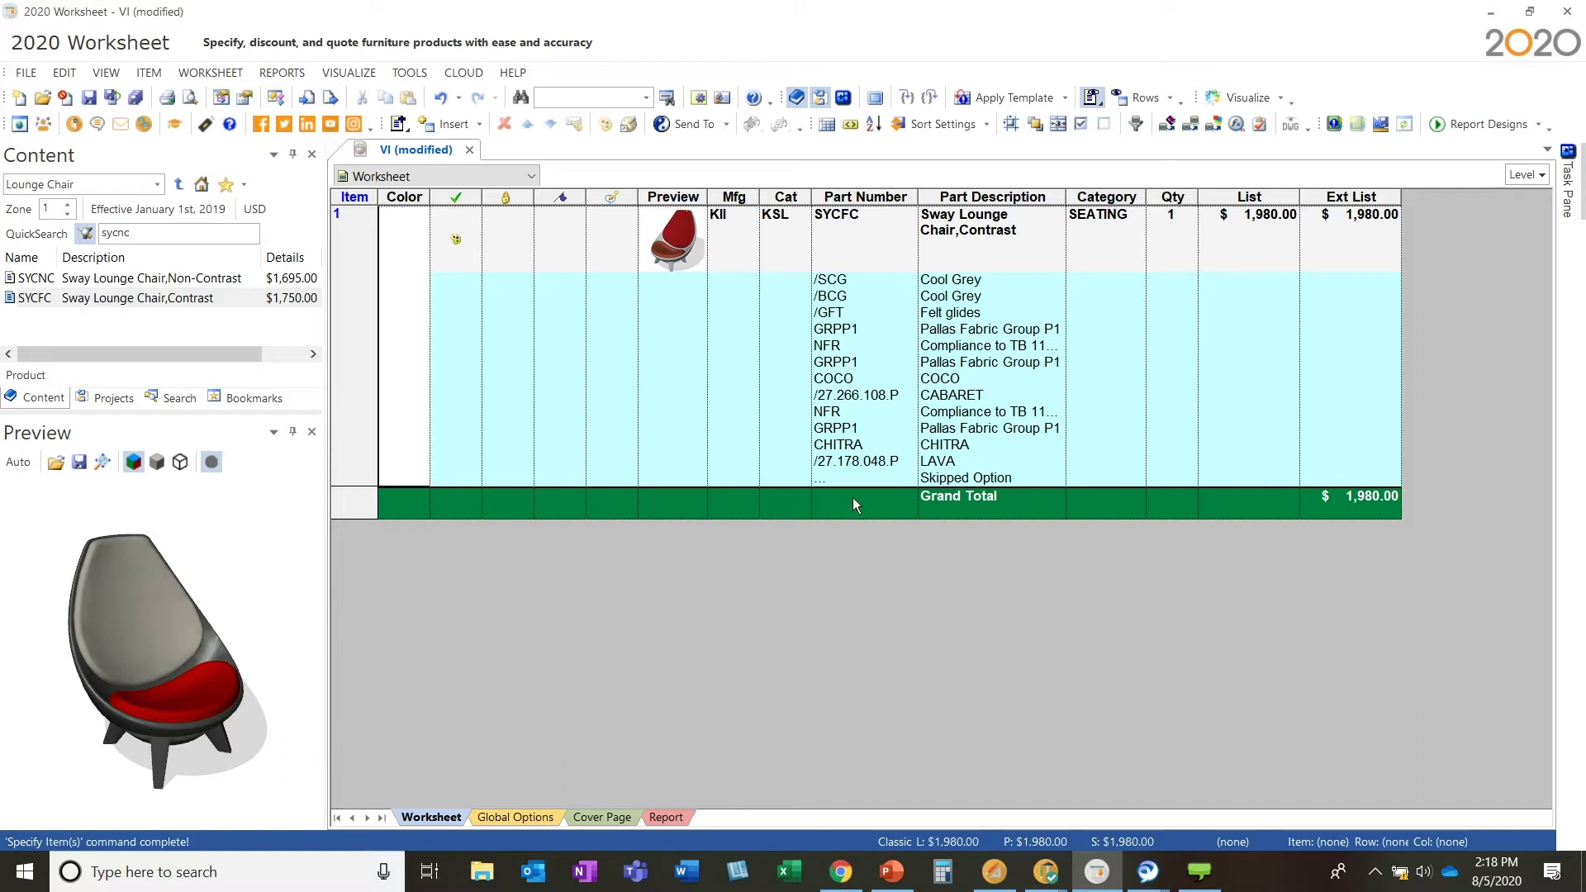
Enlarge the specified chair's preview image in the worksheet and launch the Snipping Tool.
{"action": "left_click", "coordinate": [694, 251]}
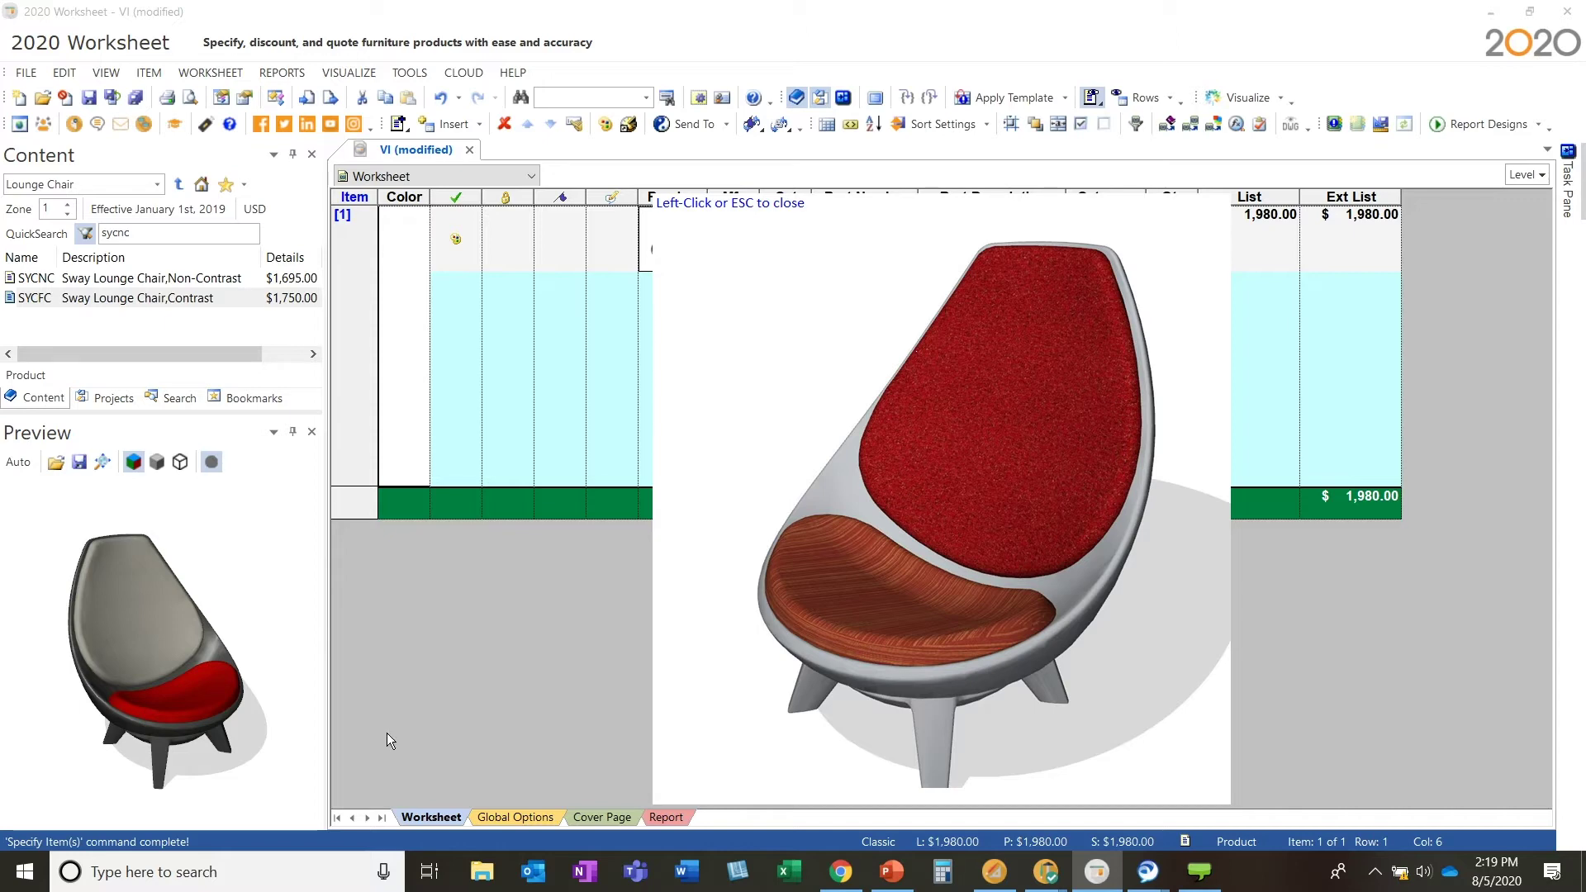
{"action": "left_click", "coordinate": [261, 881]}
{"action": "type", "text": "snip"}
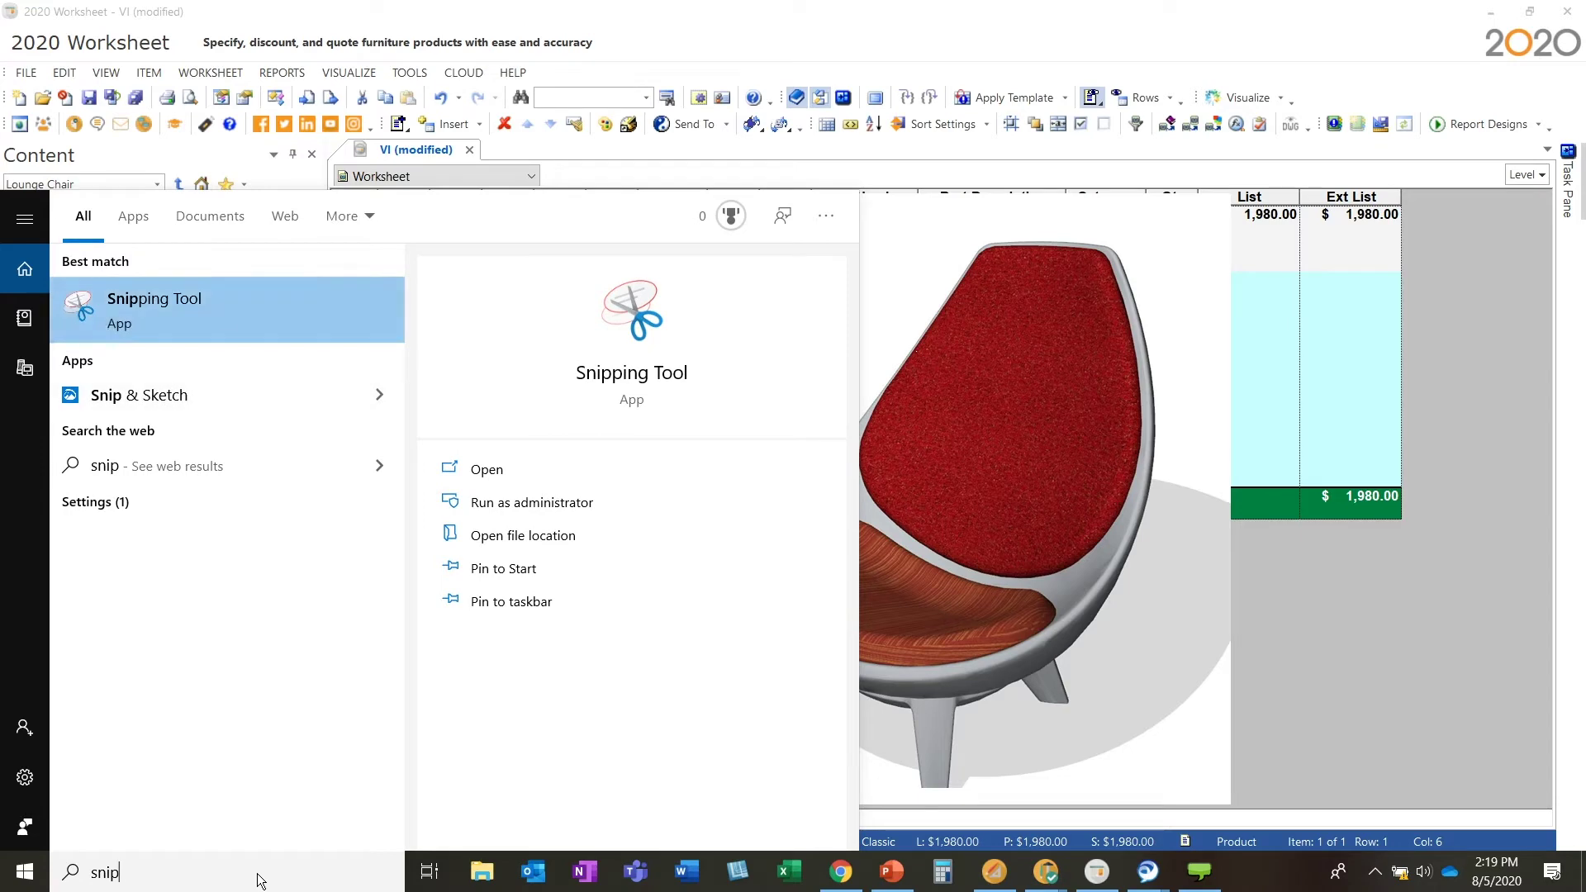
{"action": "left_click", "coordinate": [223, 309]}
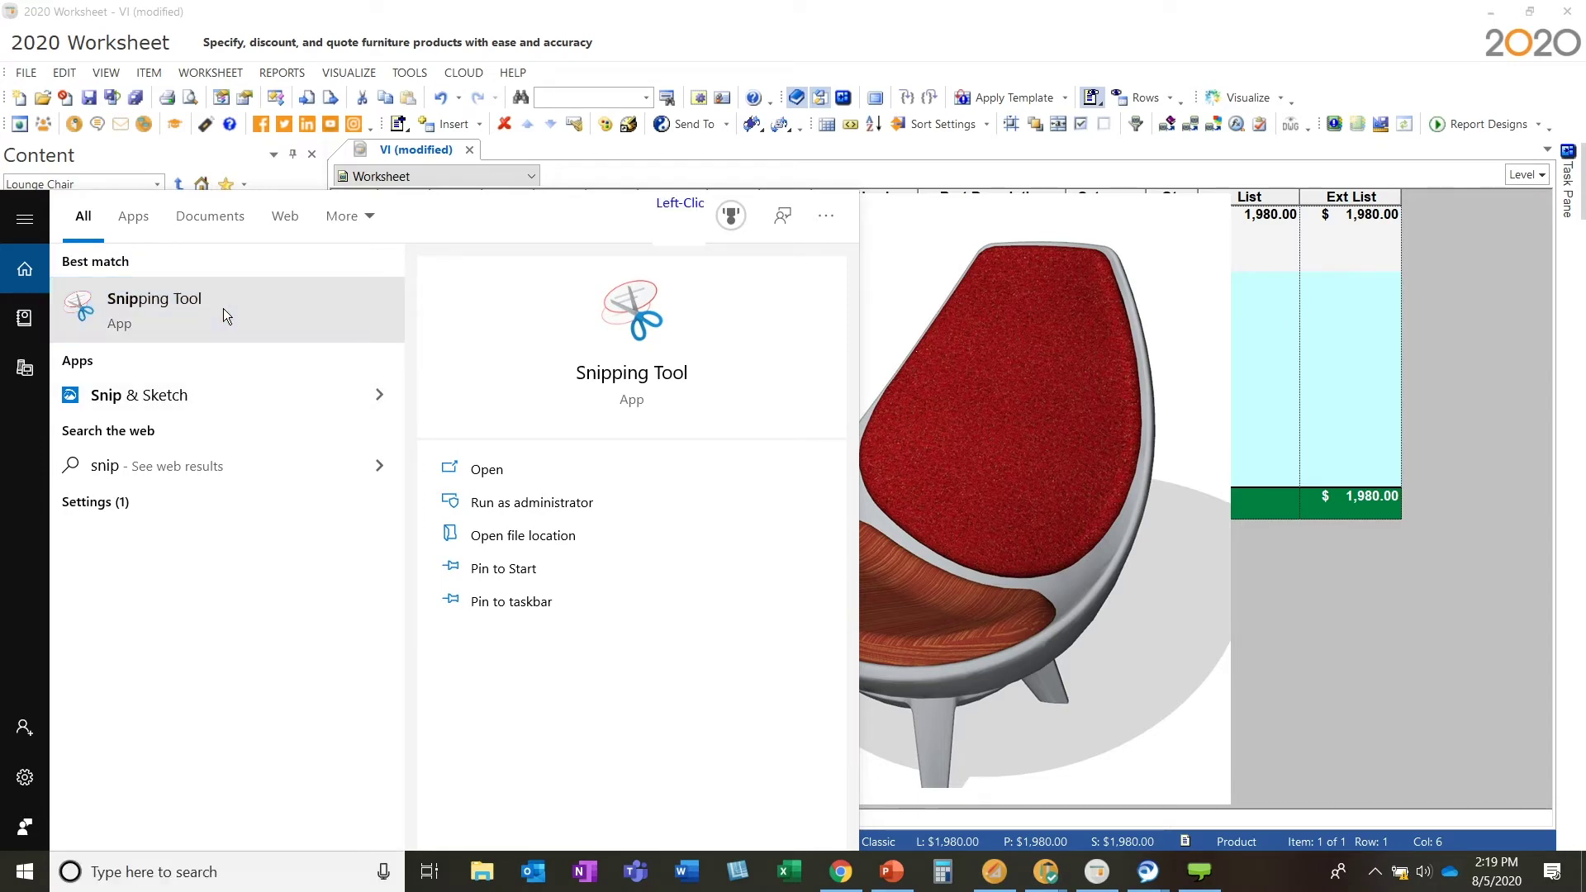
Cancel the started snip and minimize the Snipping Tool and the CAP drawing window to return to the worksheet.
{"action": "left_click", "coordinate": [1149, 233]}
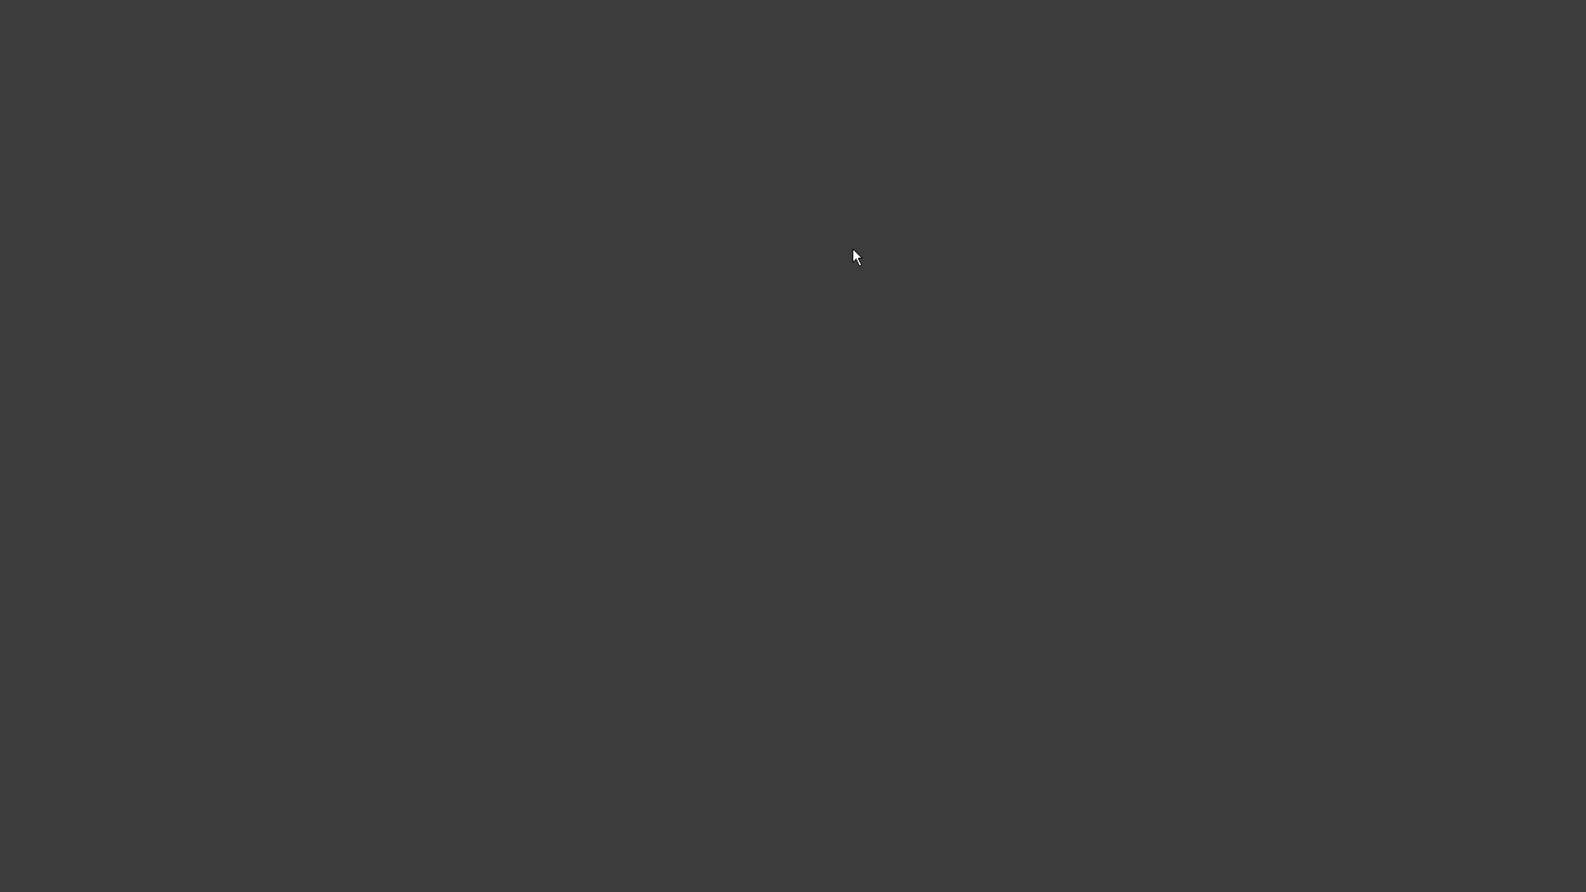
{"action": "key", "text": "Escape"}
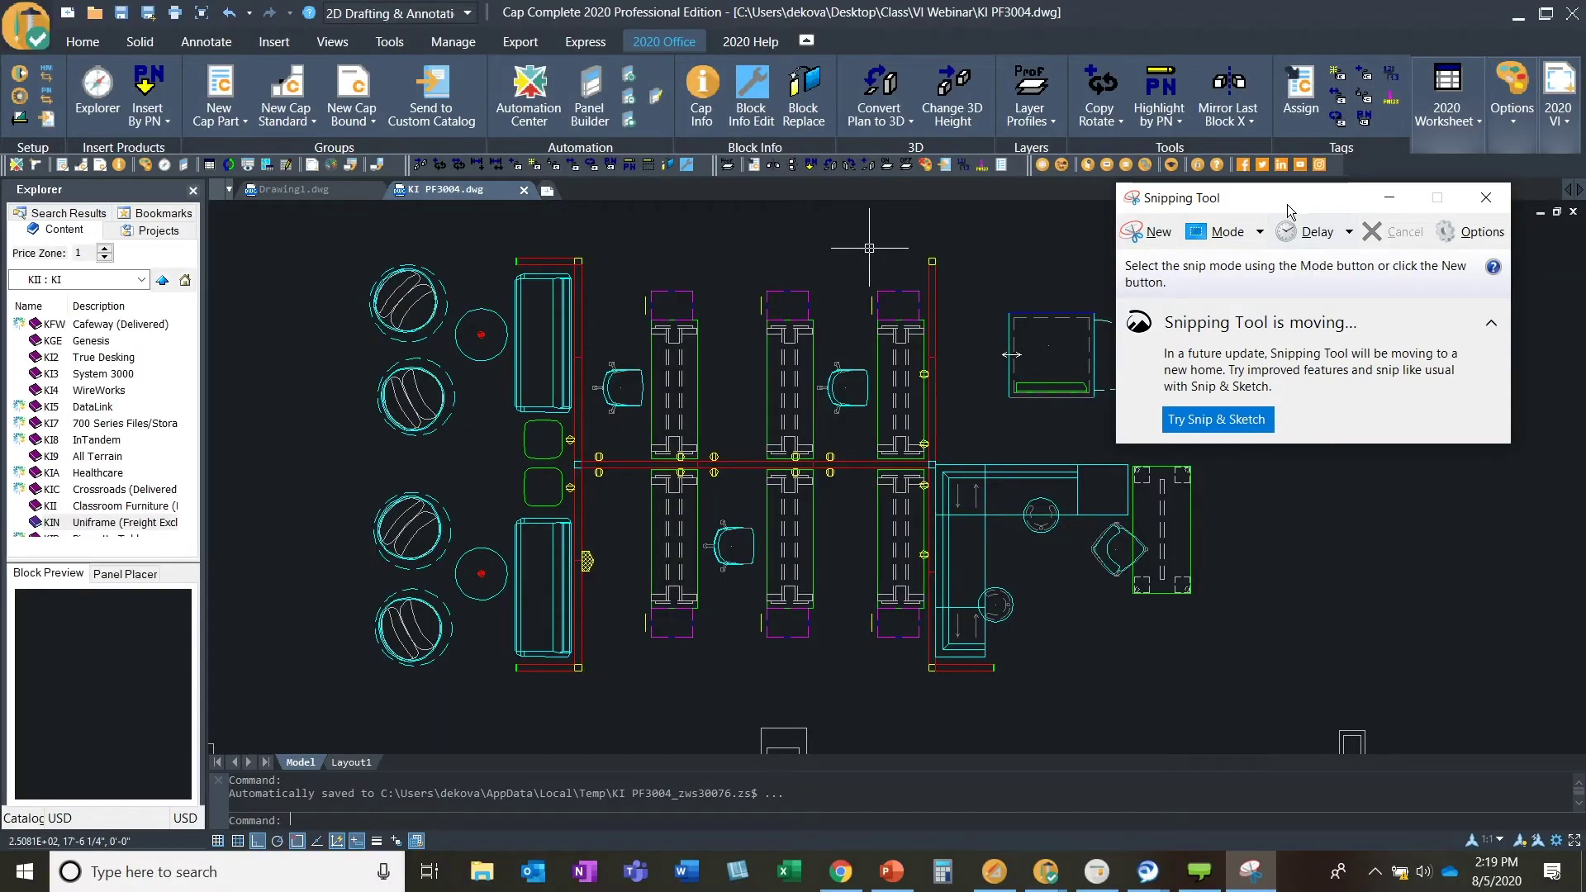
{"action": "left_click", "coordinate": [1390, 198]}
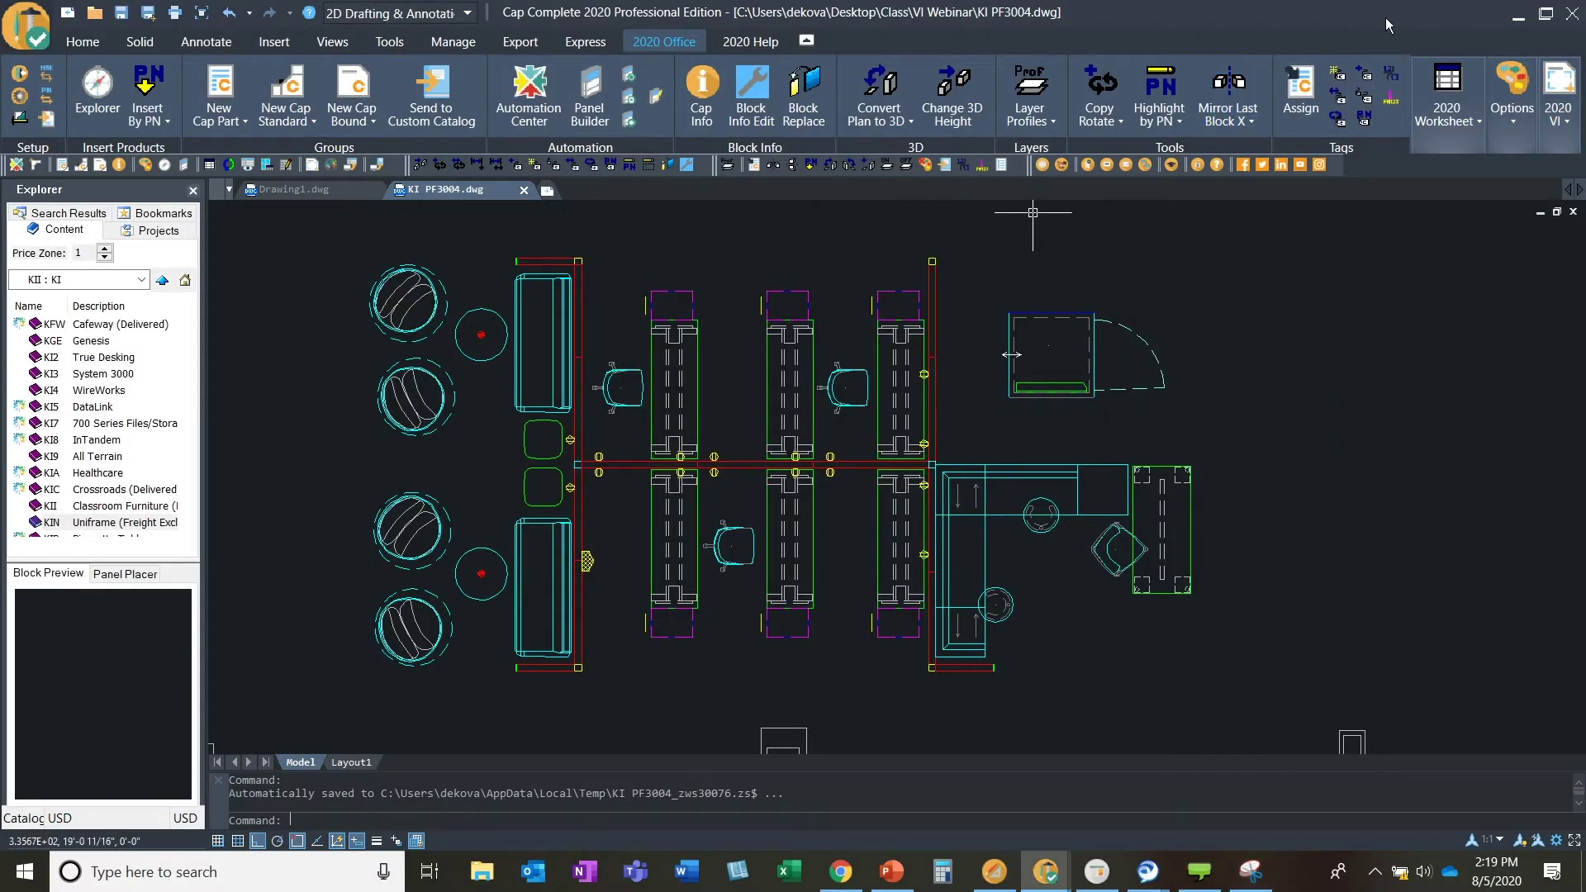
{"action": "left_click", "coordinate": [1519, 15]}
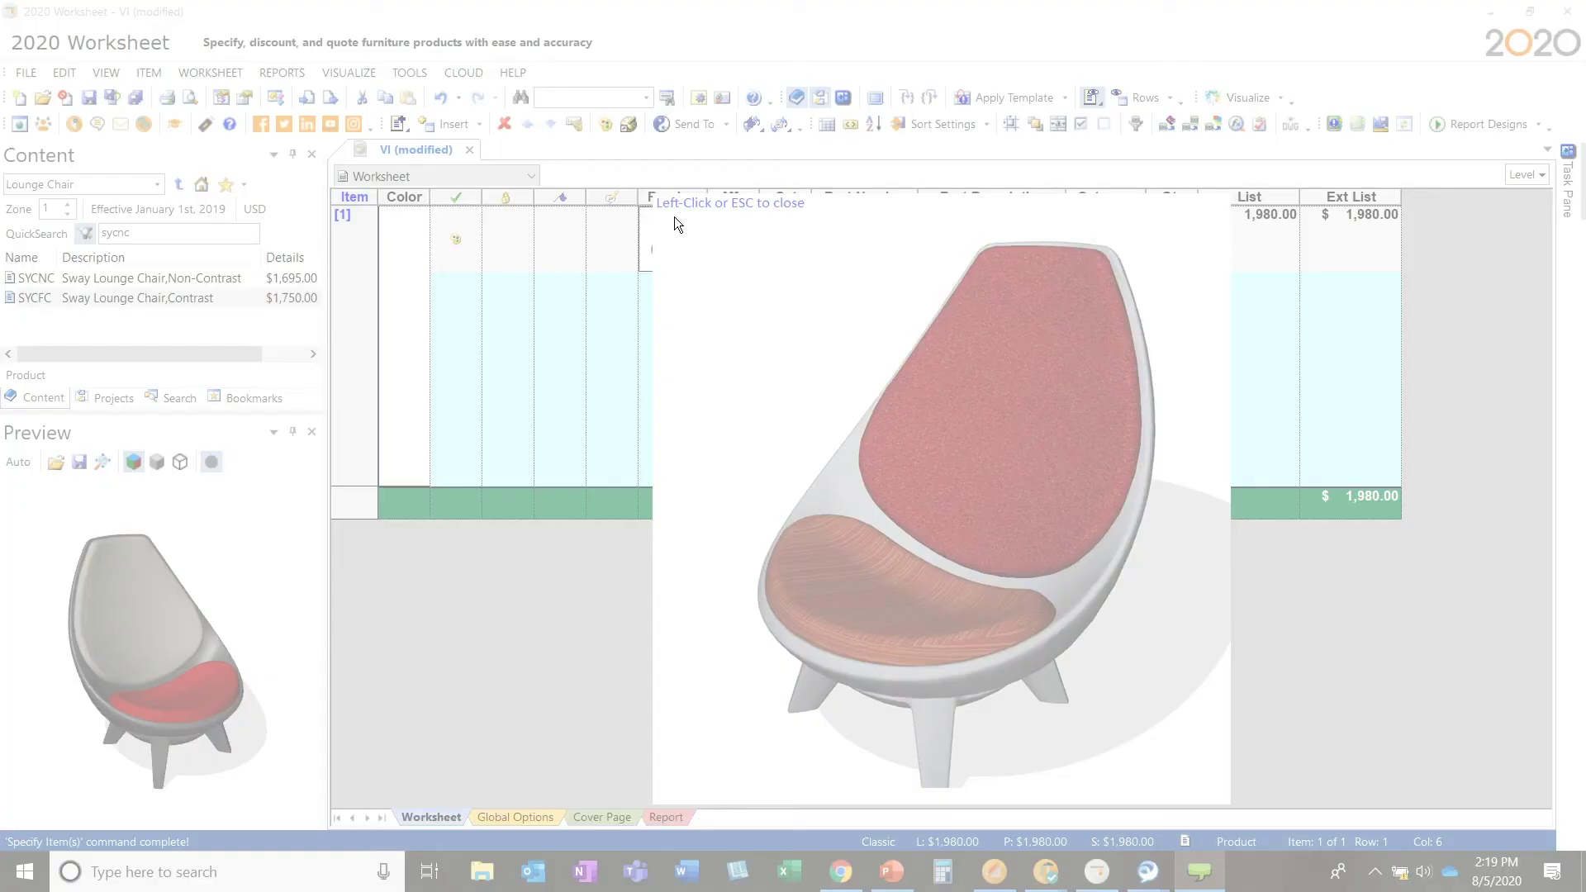
Snip the enlarged chair image, send the snip to a new e-mail message and select the picture in its body.
{"action": "left_click_drag", "start_coordinate": [674, 217], "coordinate": [1224, 795]}
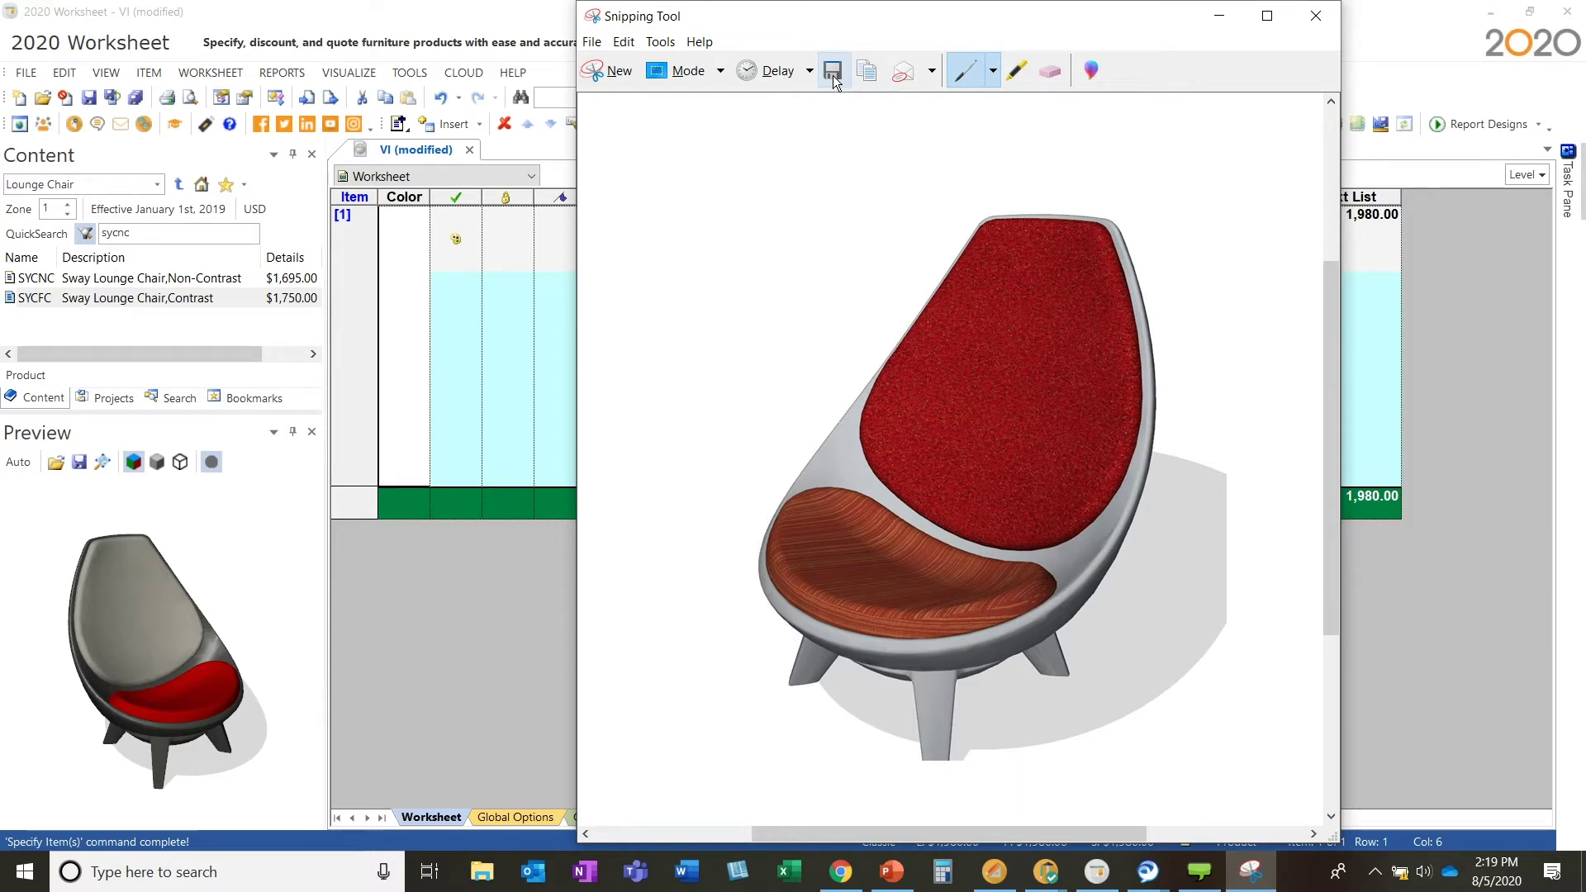
{"action": "left_click", "coordinate": [912, 86]}
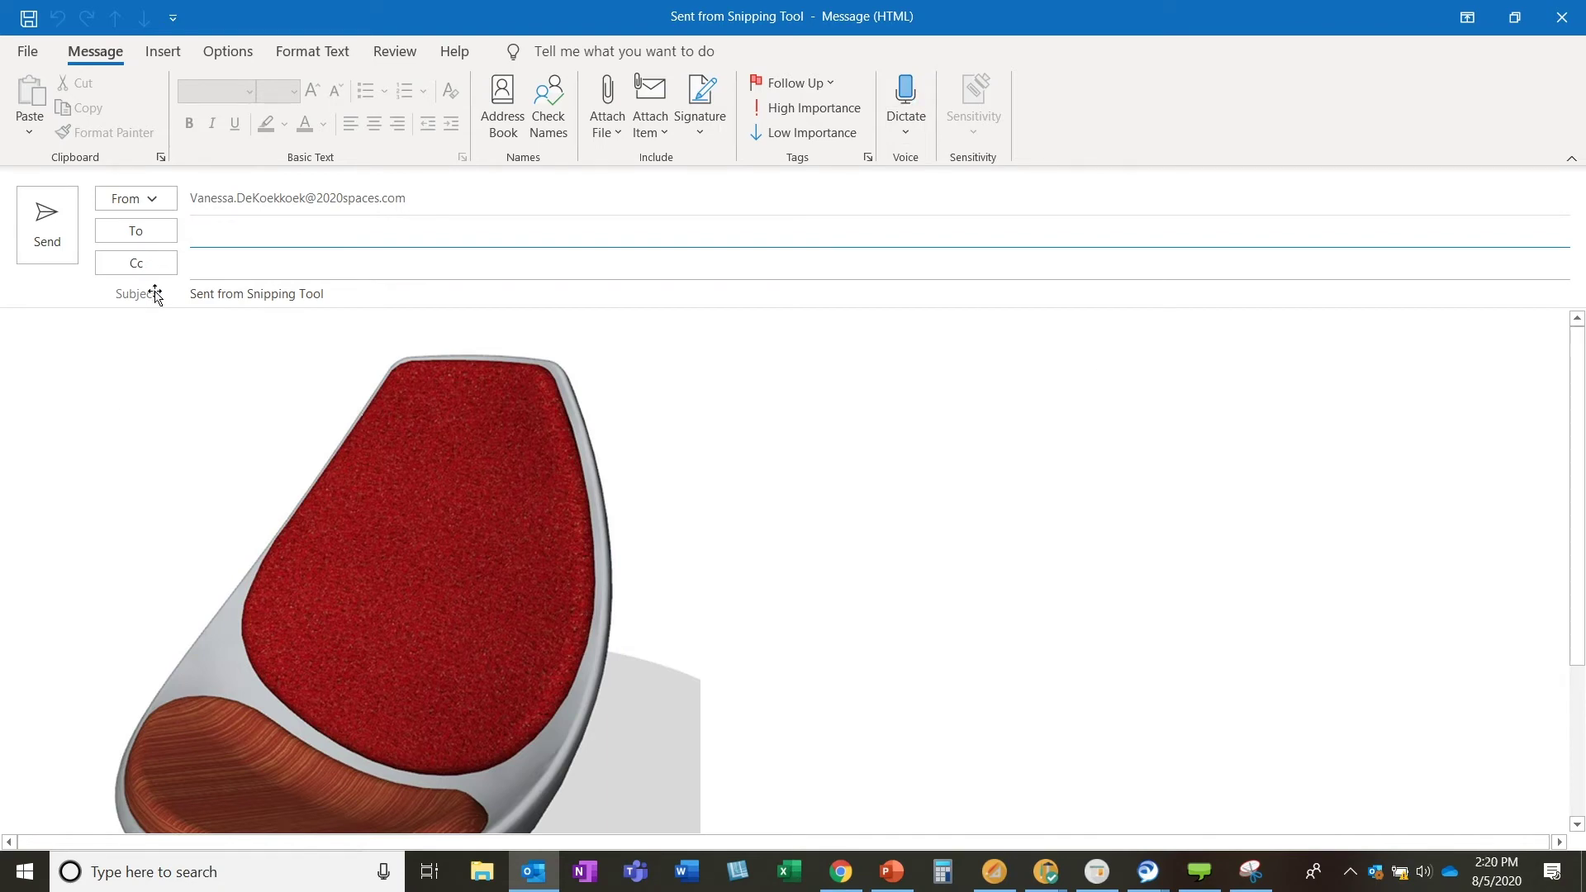
{"action": "scroll", "coordinate": [858, 554], "scroll_direction": "down", "scroll_amount": 3}
{"action": "left_click", "coordinate": [637, 556]}
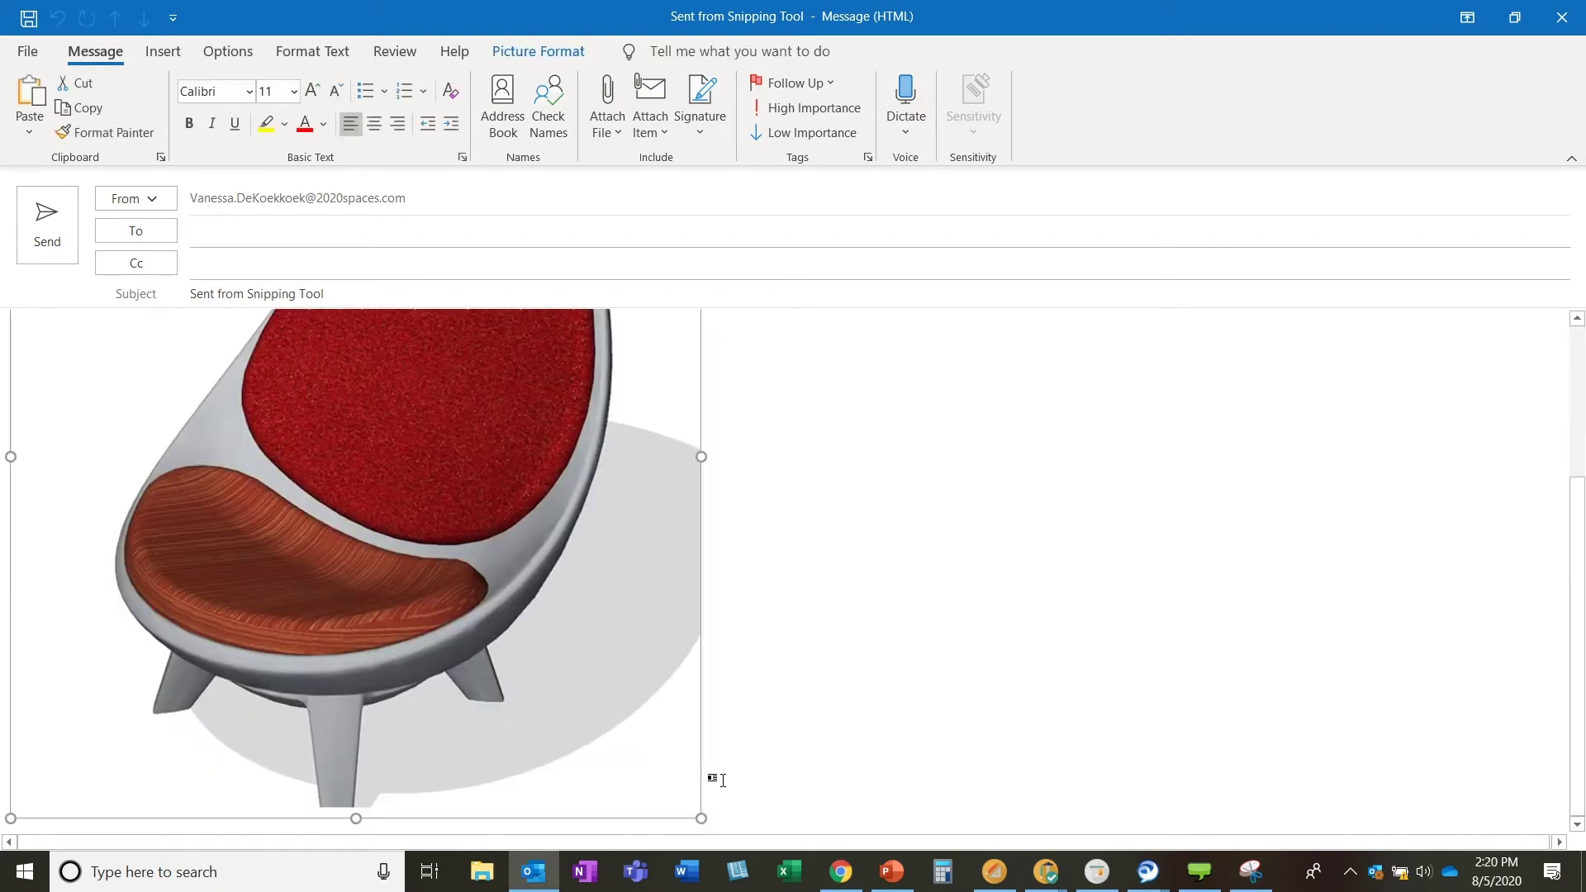
Shrink the chair picture in the message body, and discard both the unsent e-mail and the unsaved snip.
{"action": "left_click_drag", "start_coordinate": [702, 818], "coordinate": [413, 472]}
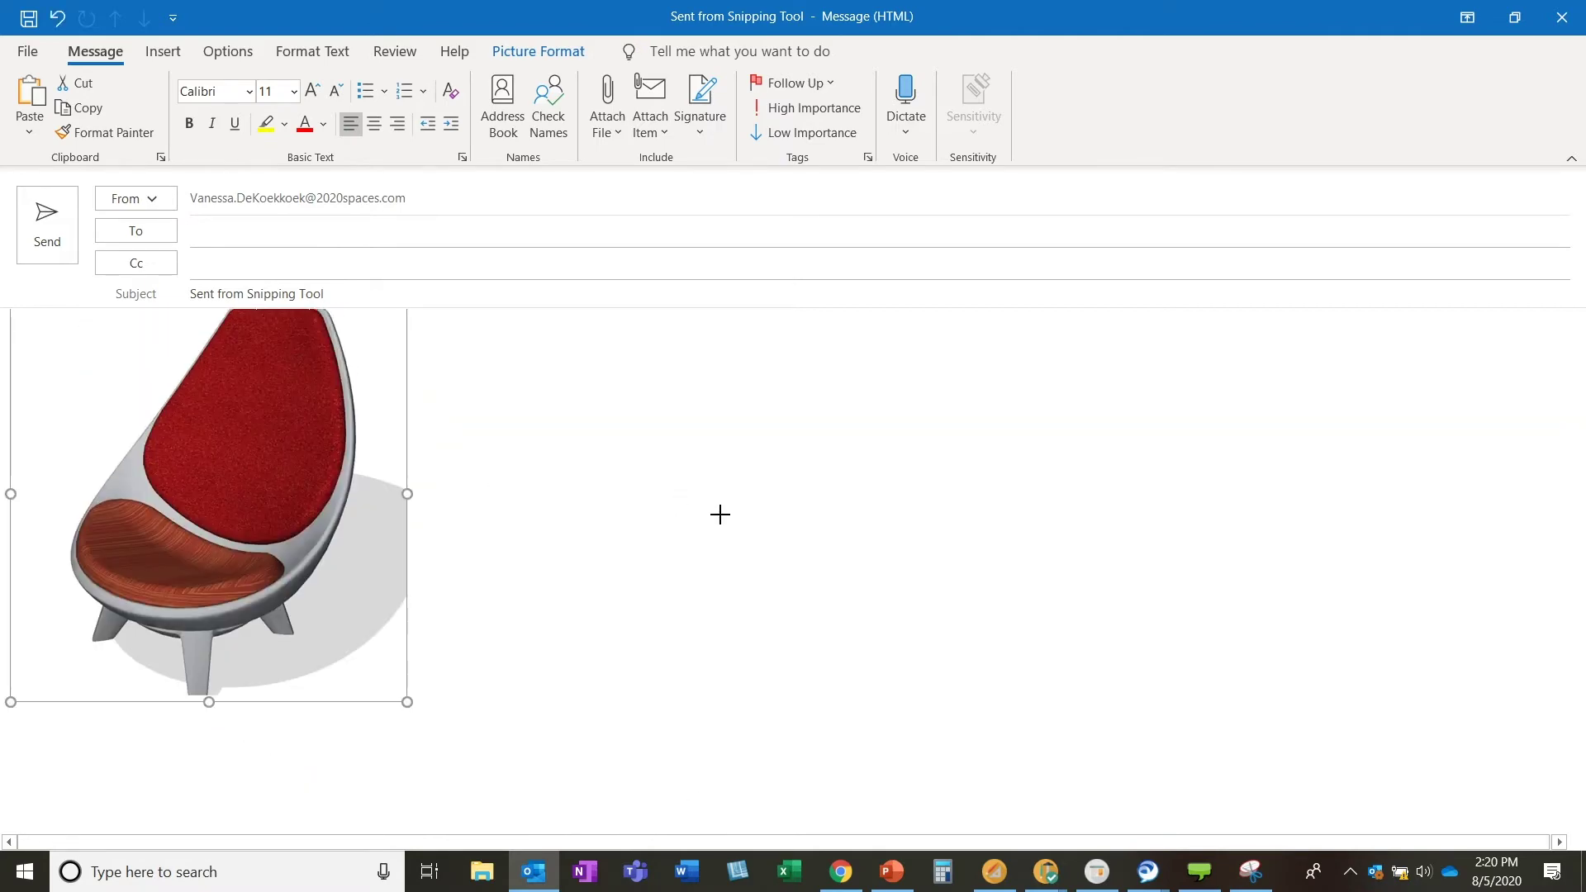
{"action": "triple_click", "coordinate": [279, 293]}
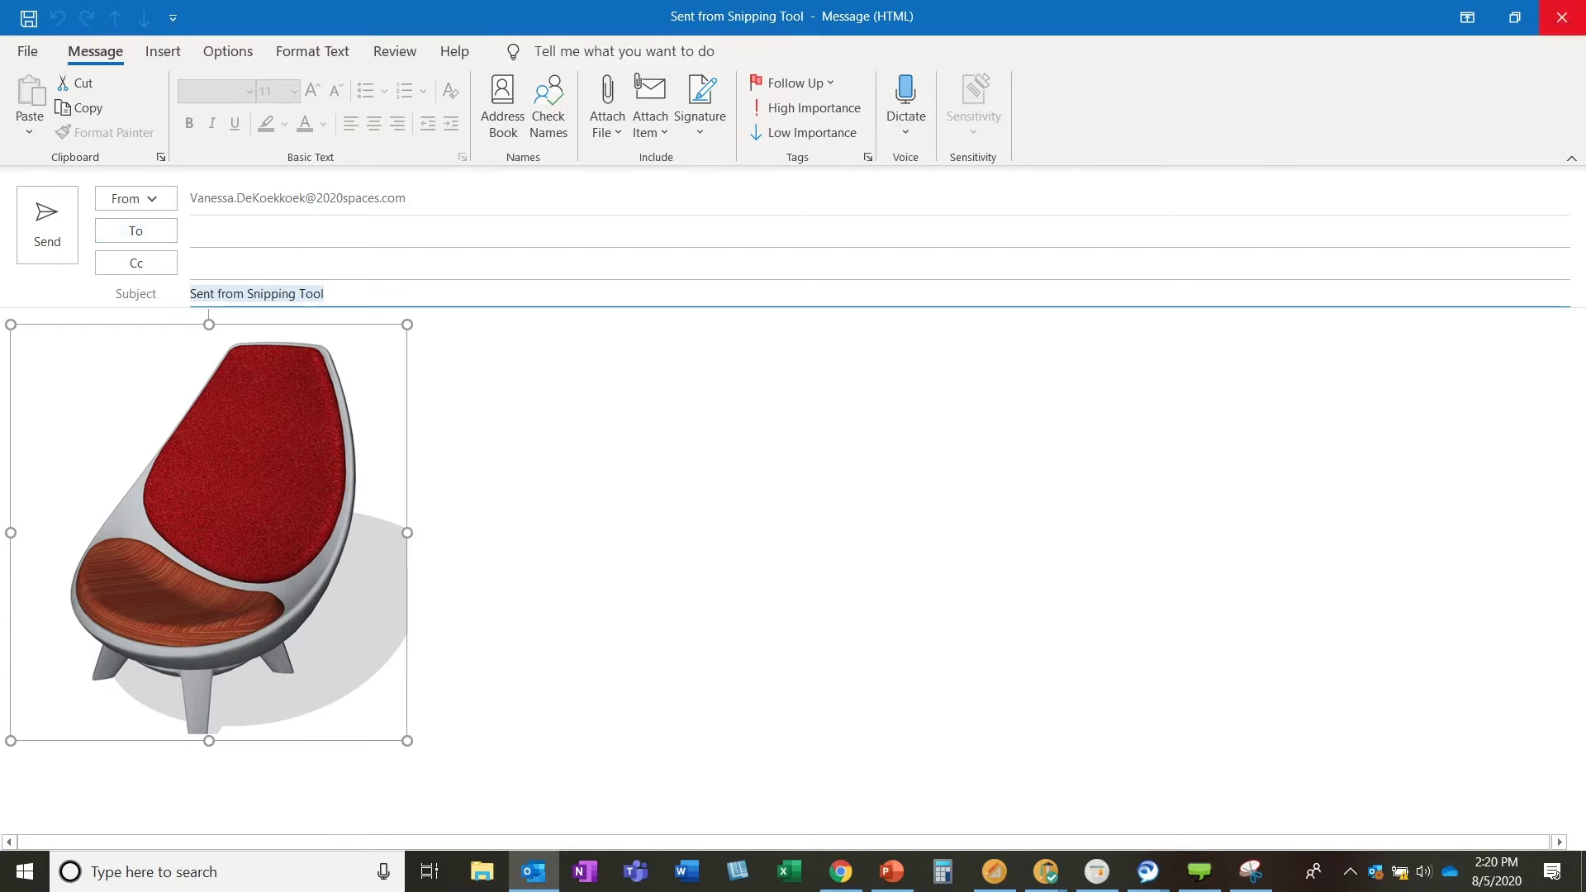
{"action": "left_click", "coordinate": [1580, 19]}
{"action": "left_click", "coordinate": [803, 500]}
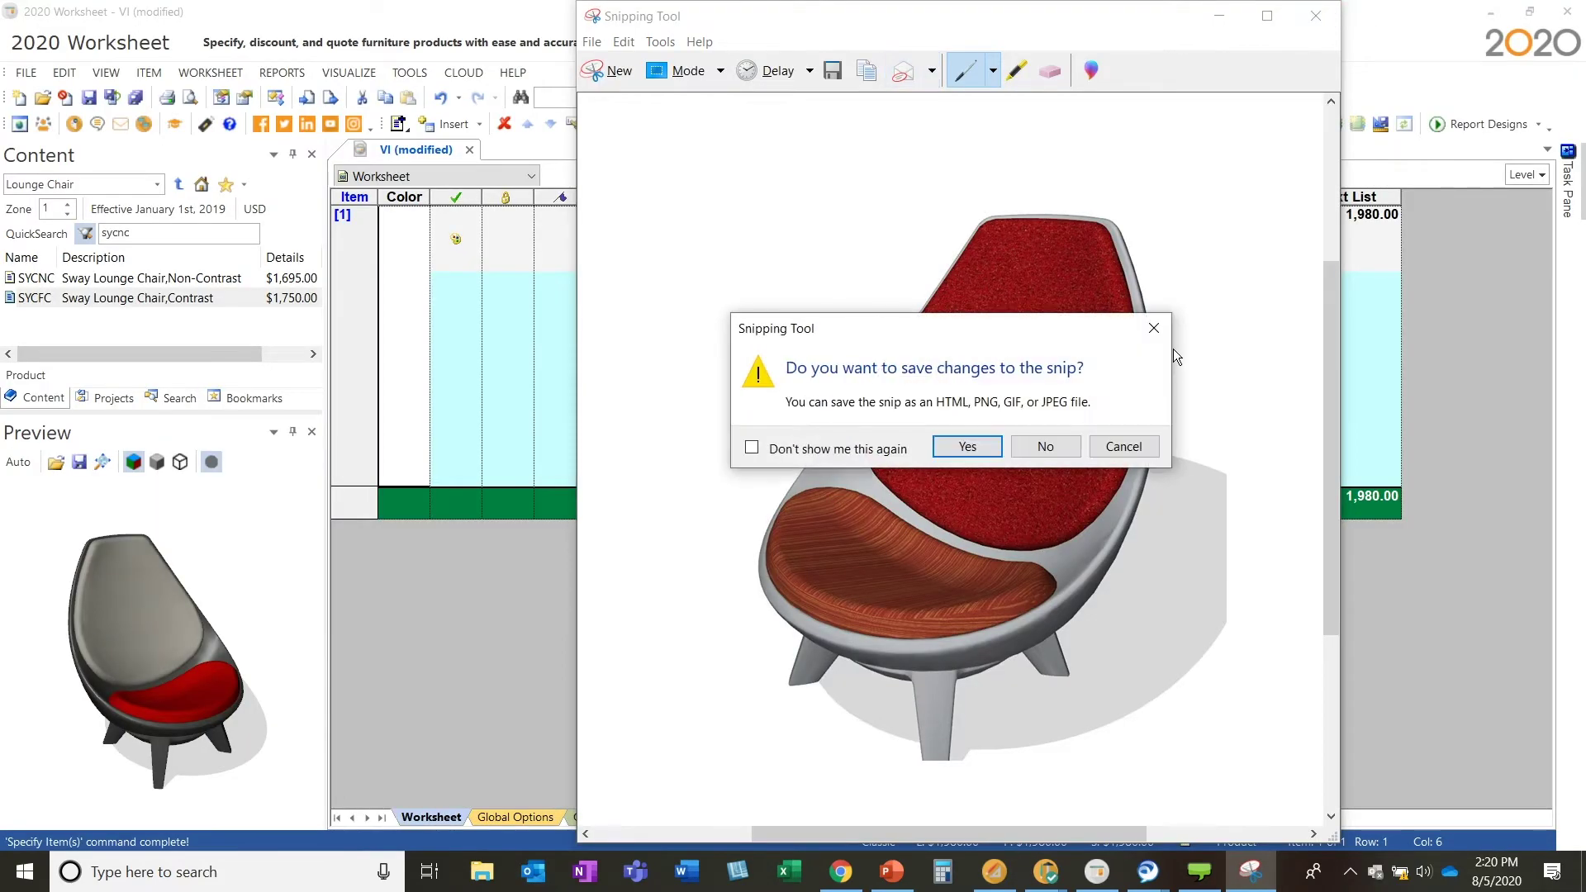
{"action": "left_click", "coordinate": [1066, 446]}
{"action": "left_click", "coordinate": [1097, 592]}
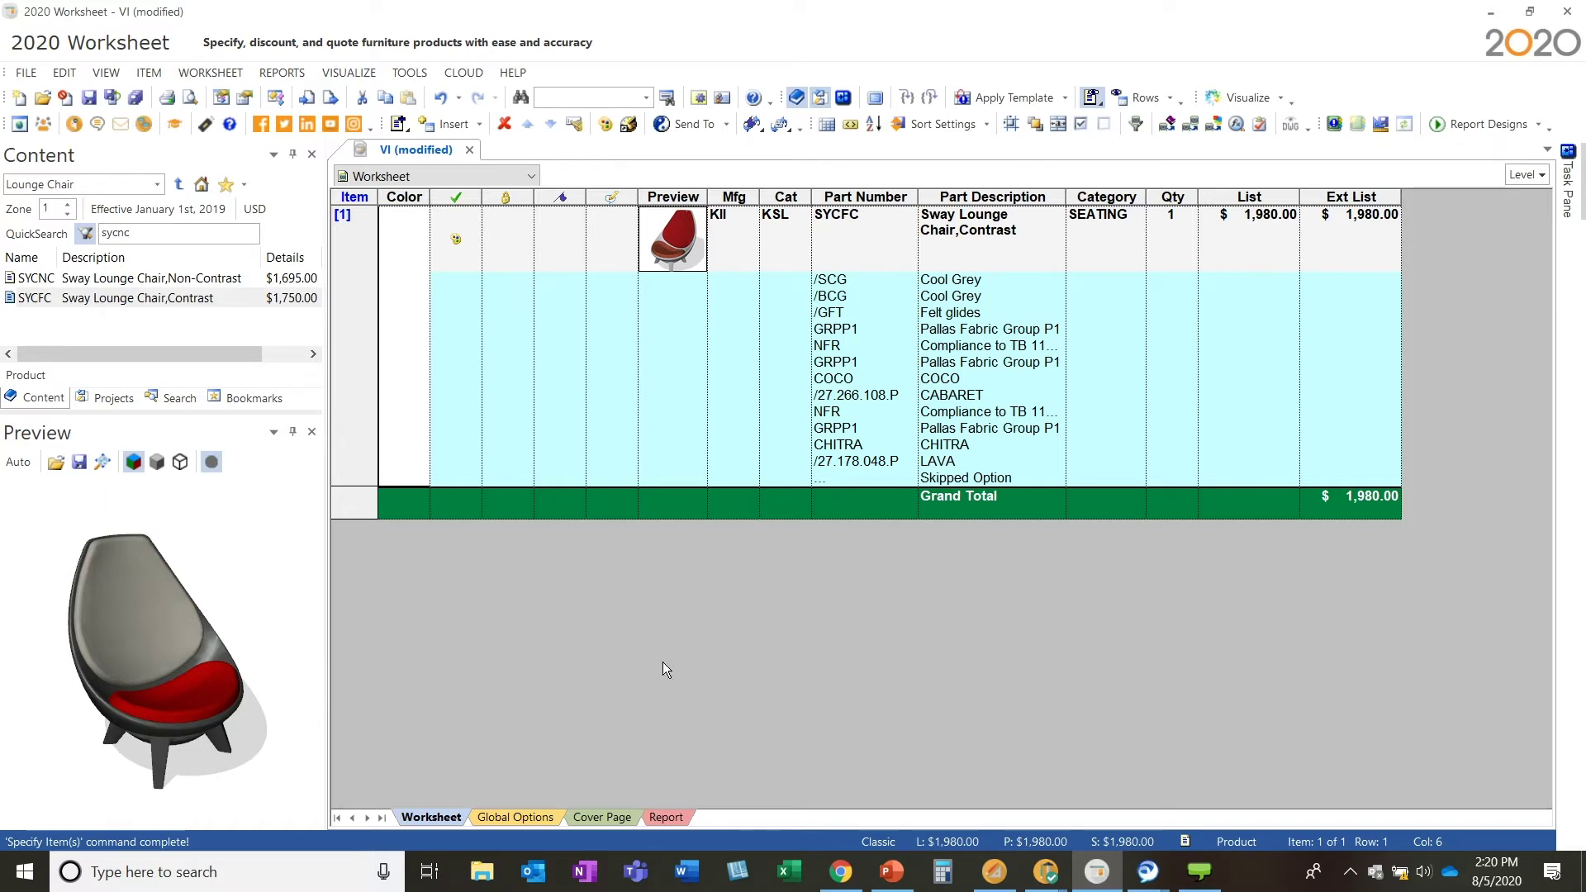
Run the Single Item Visualization report for the chair, review its image, finishes and price, and return to the worksheet.
{"action": "left_click", "coordinate": [1465, 131]}
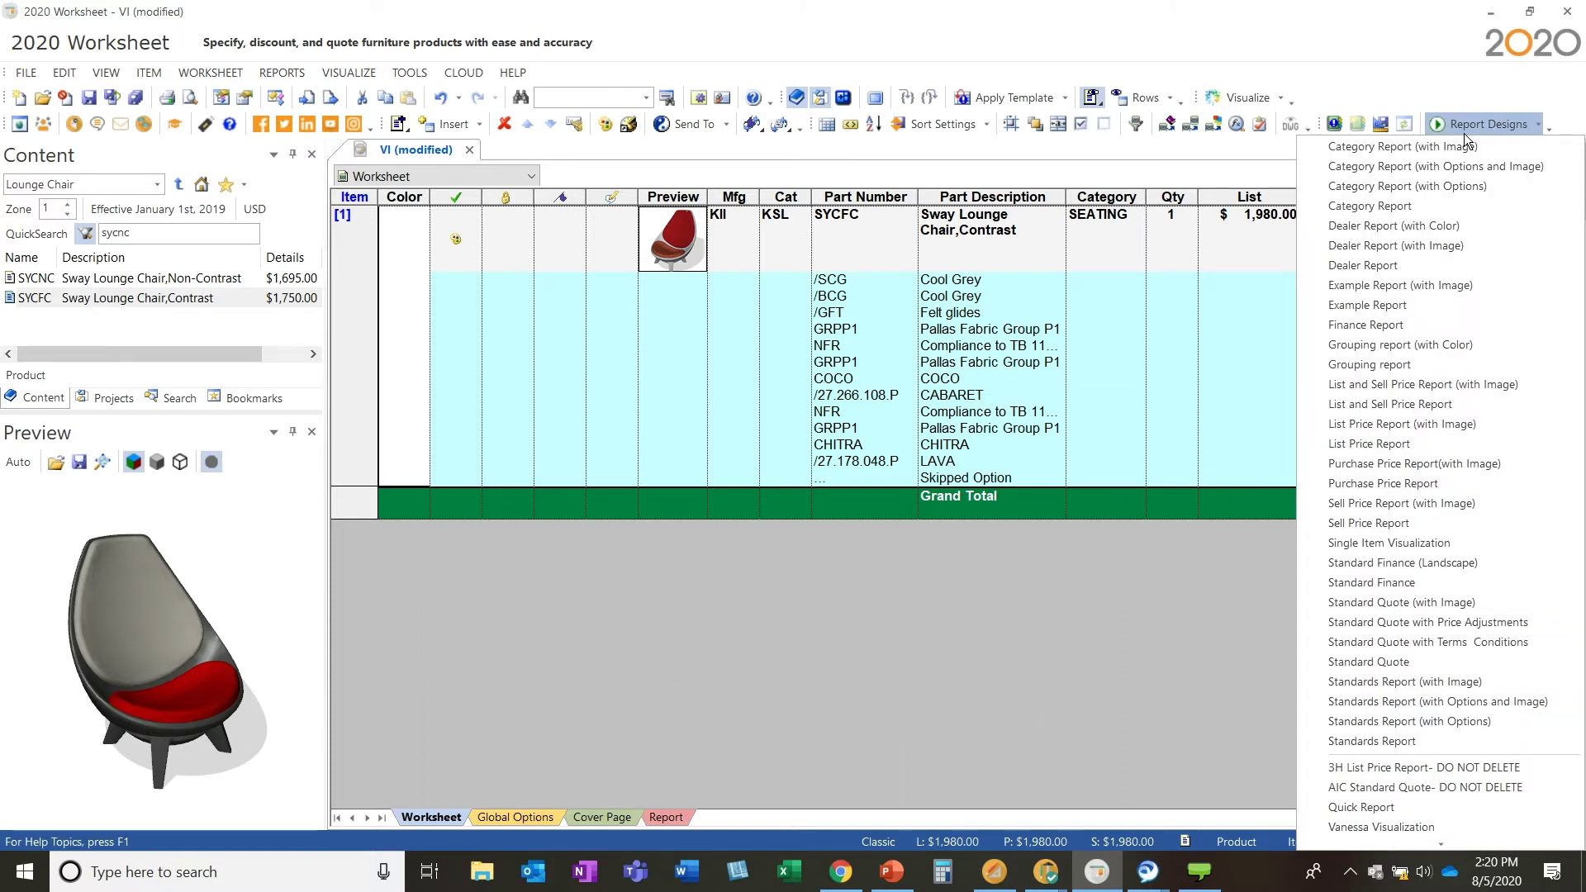
{"action": "left_click", "coordinate": [1462, 547]}
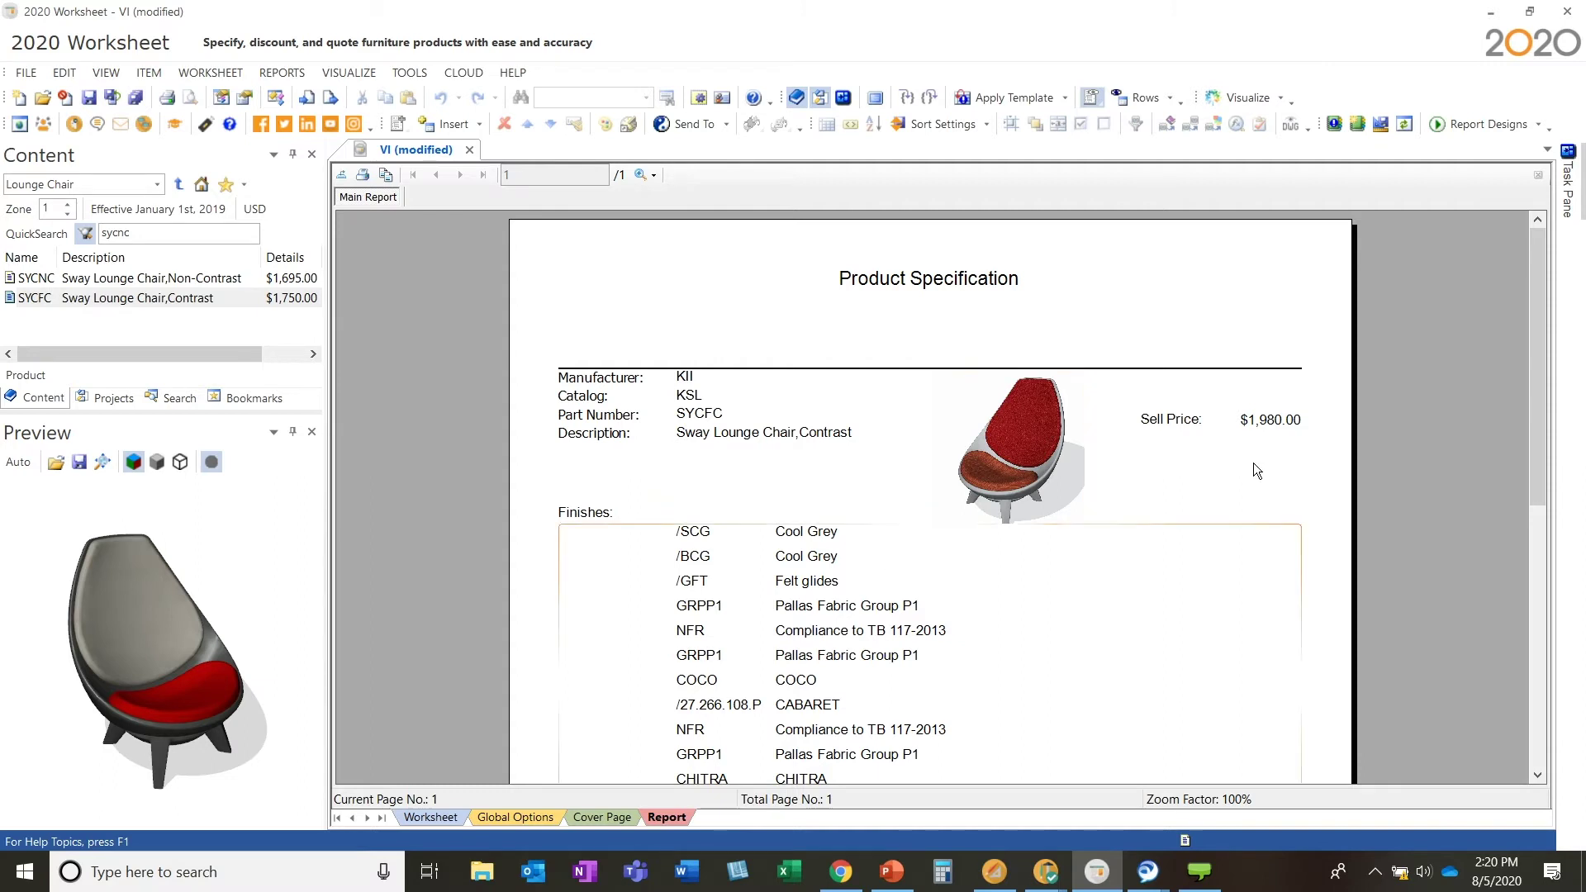
{"action": "scroll", "coordinate": [1263, 453], "scroll_direction": "down", "scroll_amount": 4}
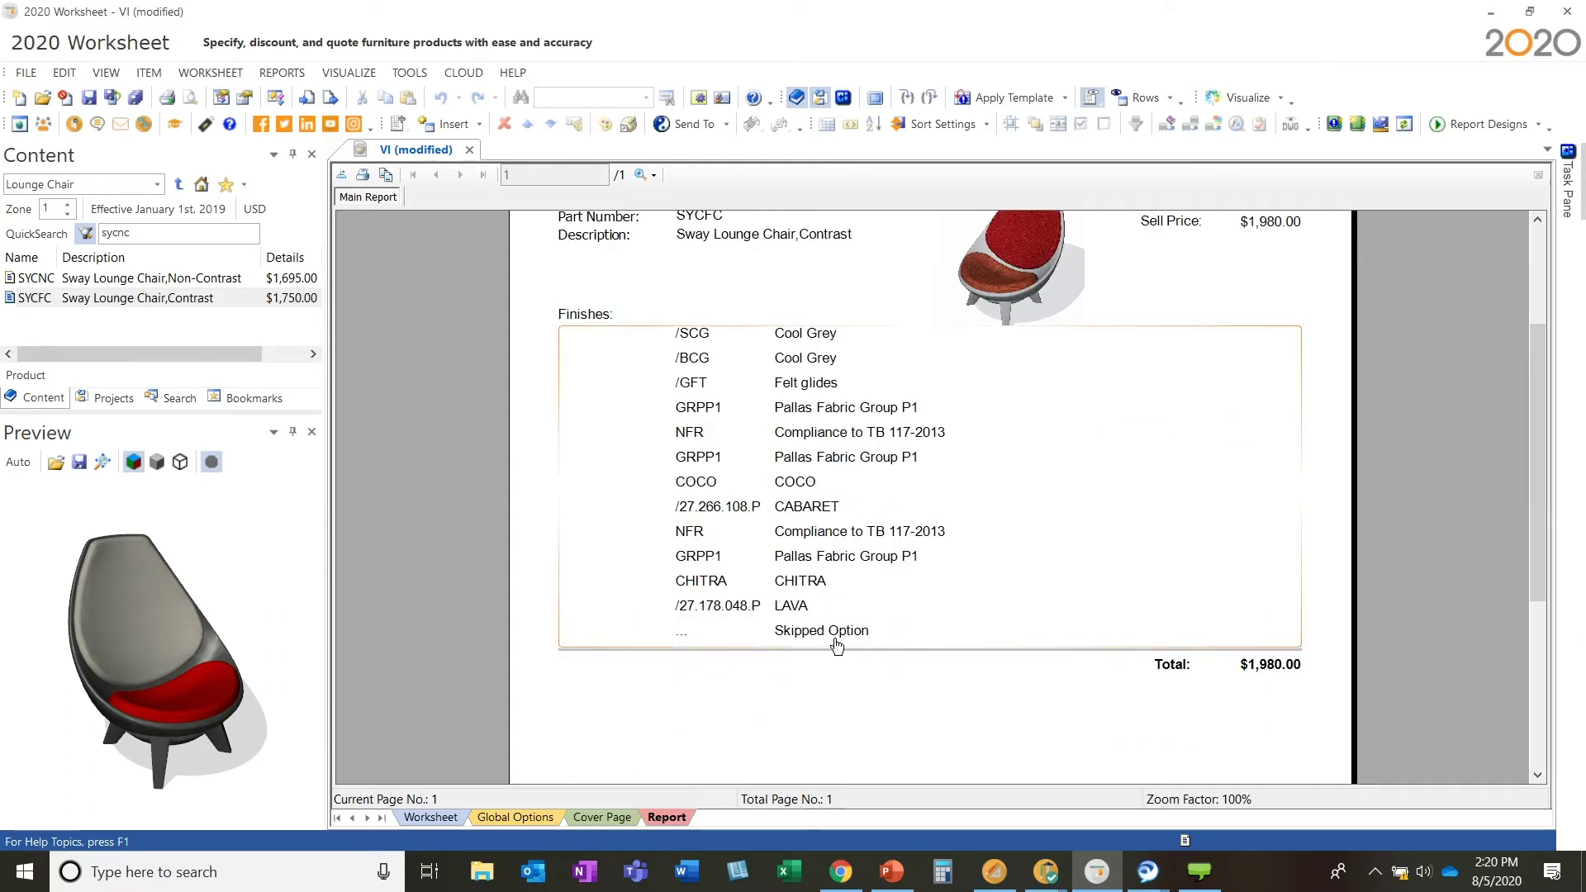
{"action": "scroll", "coordinate": [1009, 652], "scroll_direction": "up", "scroll_amount": 2}
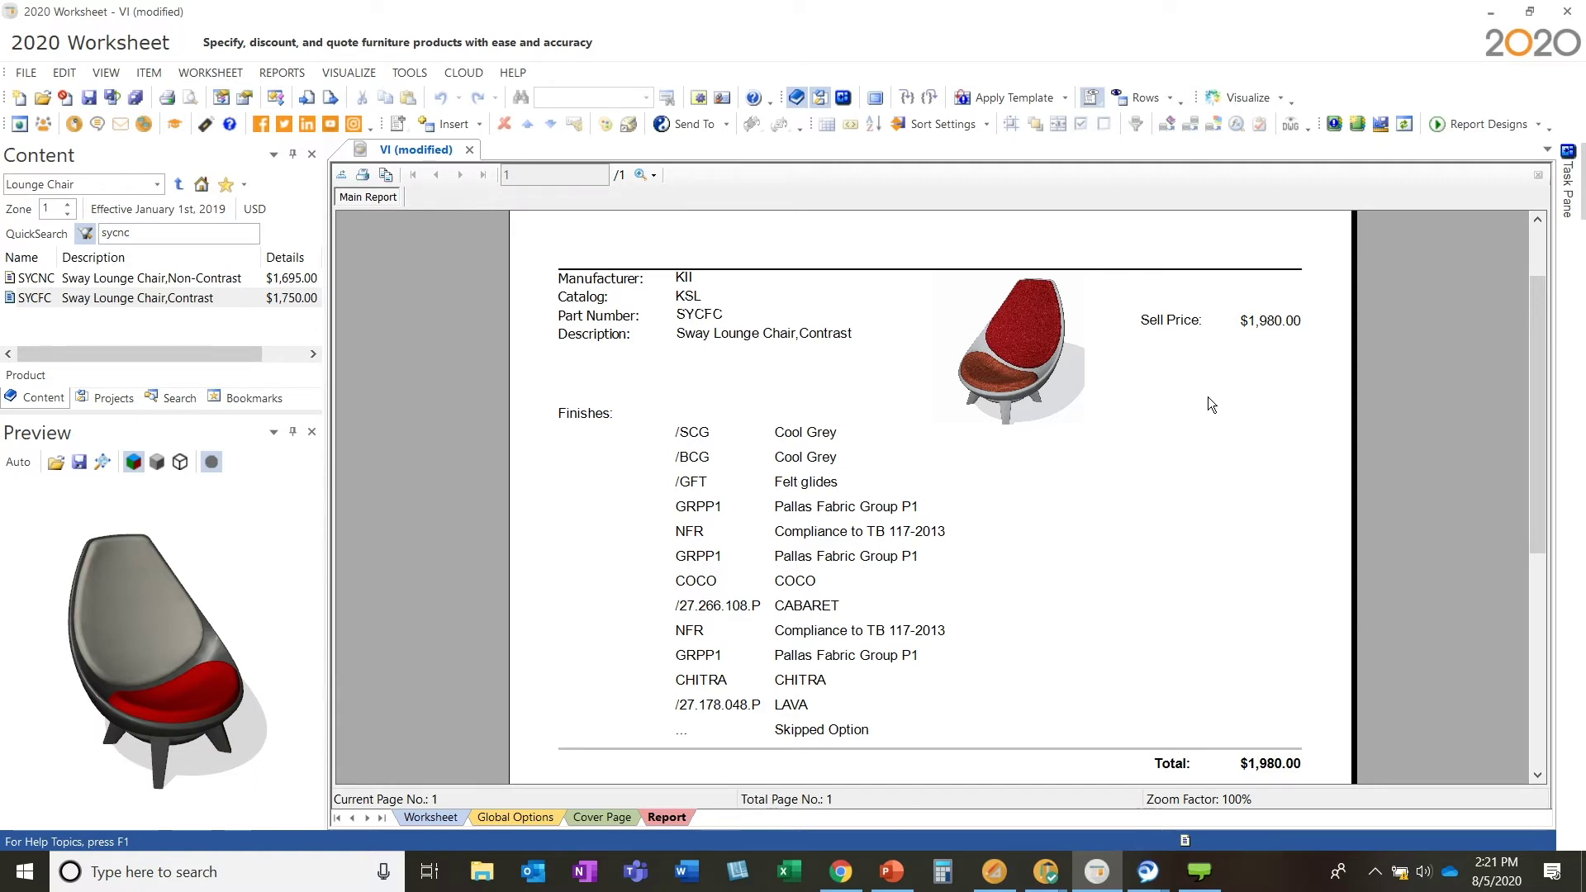
{"action": "left_click", "coordinate": [431, 817]}
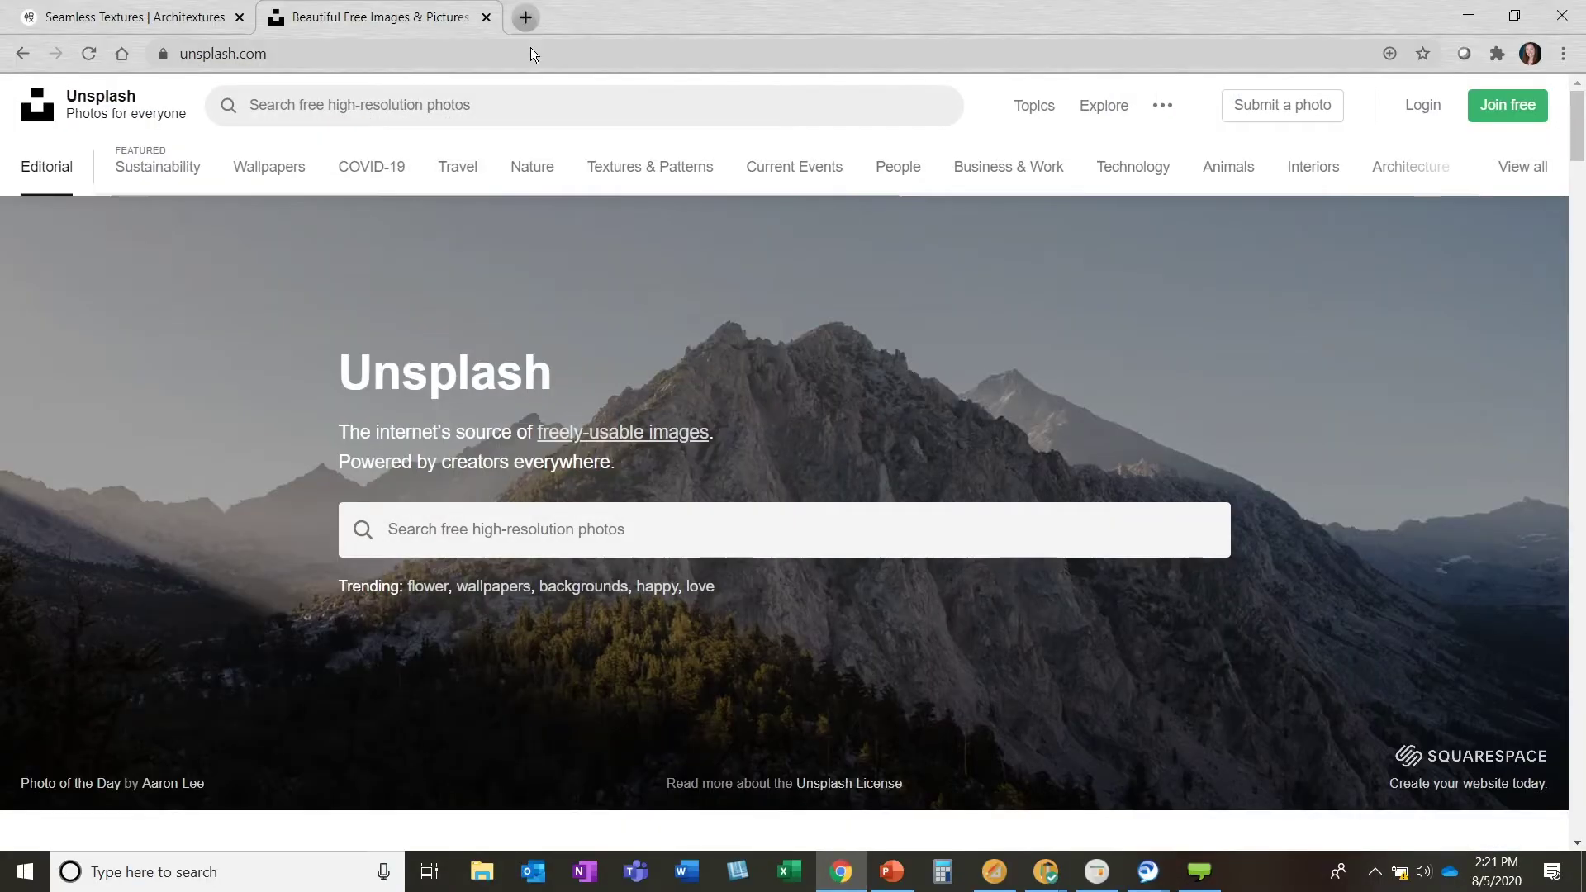
Switch to Chrome and search the web for "sway chair ki" in a new tab.
{"action": "left_click", "coordinate": [526, 18]}
{"action": "left_click", "coordinate": [519, 53]}
{"action": "type", "text": "sway cha"}
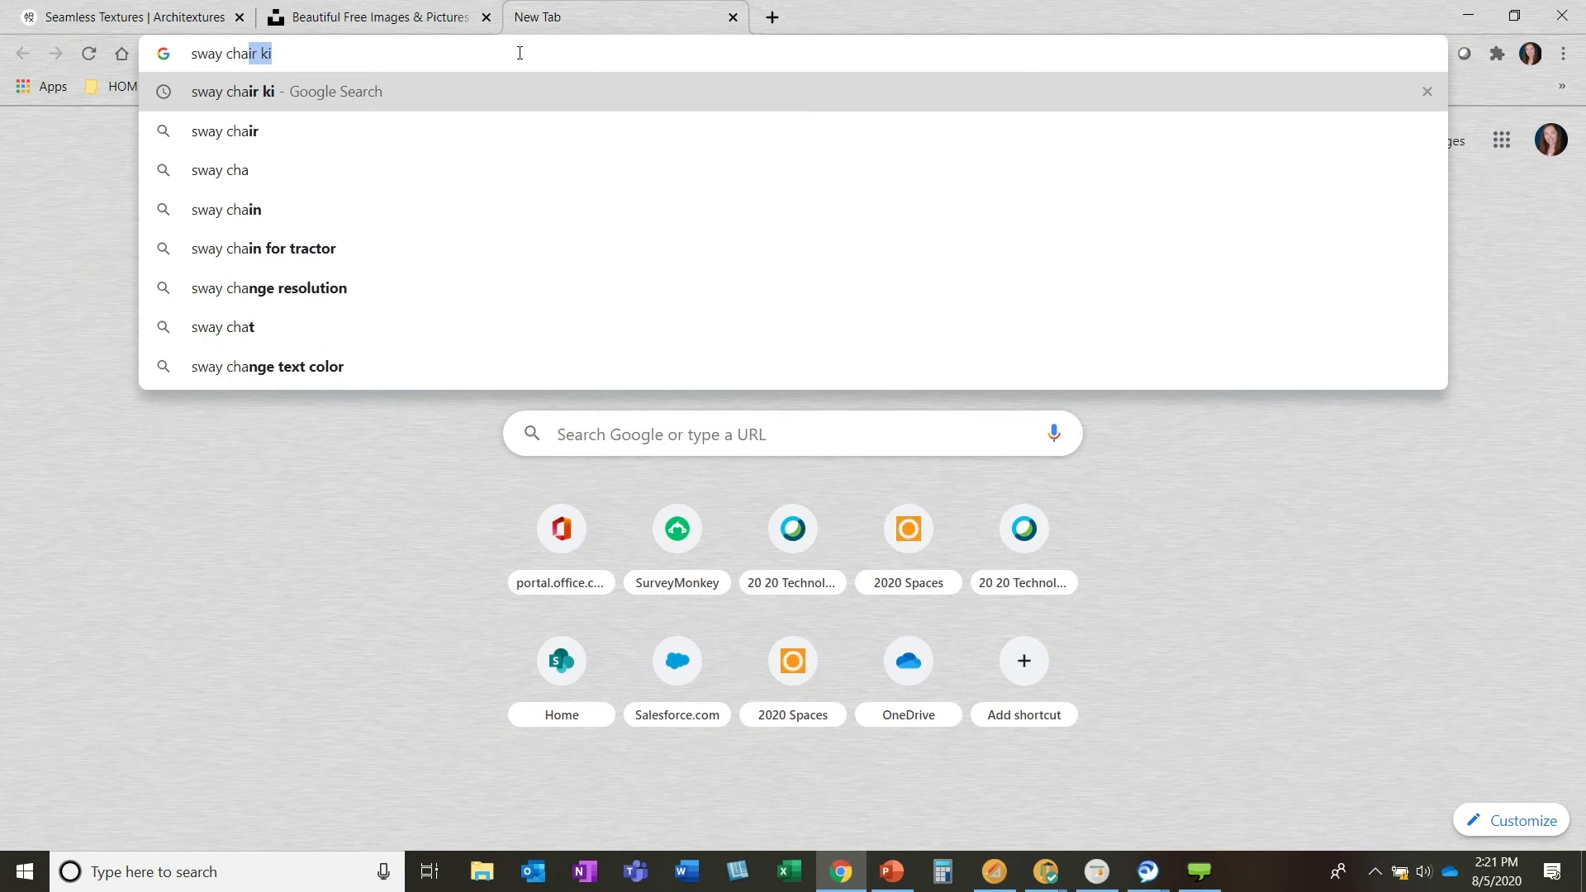
{"action": "key", "text": "Return"}
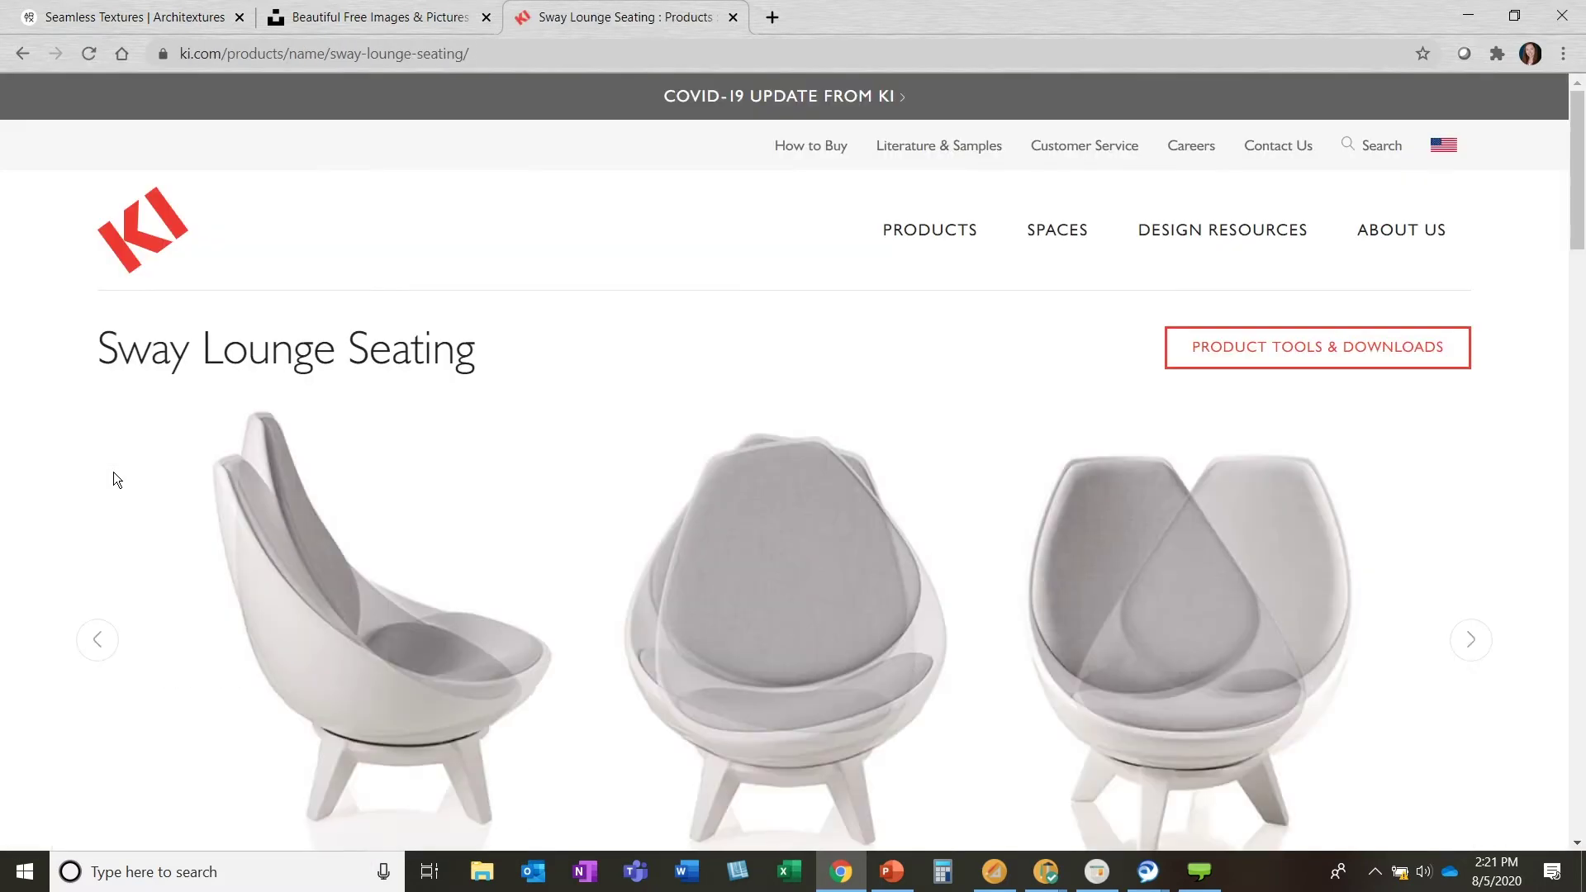
Browse the photos on KI's Sway Lounge Seating page and enlarge the one showing the orange chairs beside the staircase.
{"action": "scroll", "coordinate": [242, 530], "scroll_direction": "down", "scroll_amount": 7}
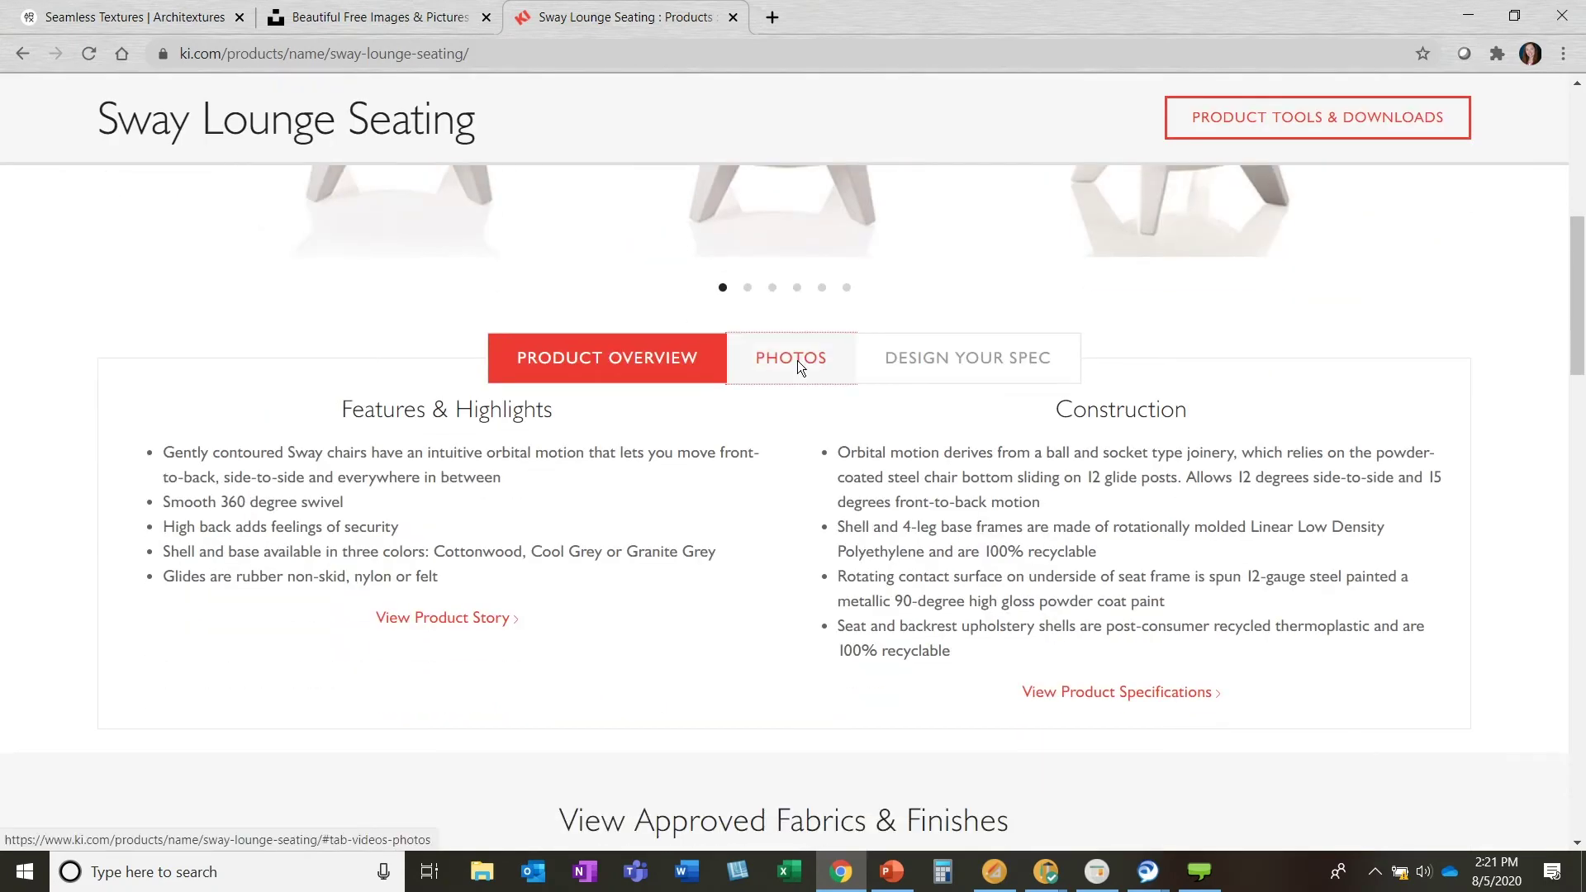
{"action": "left_click", "coordinate": [798, 366]}
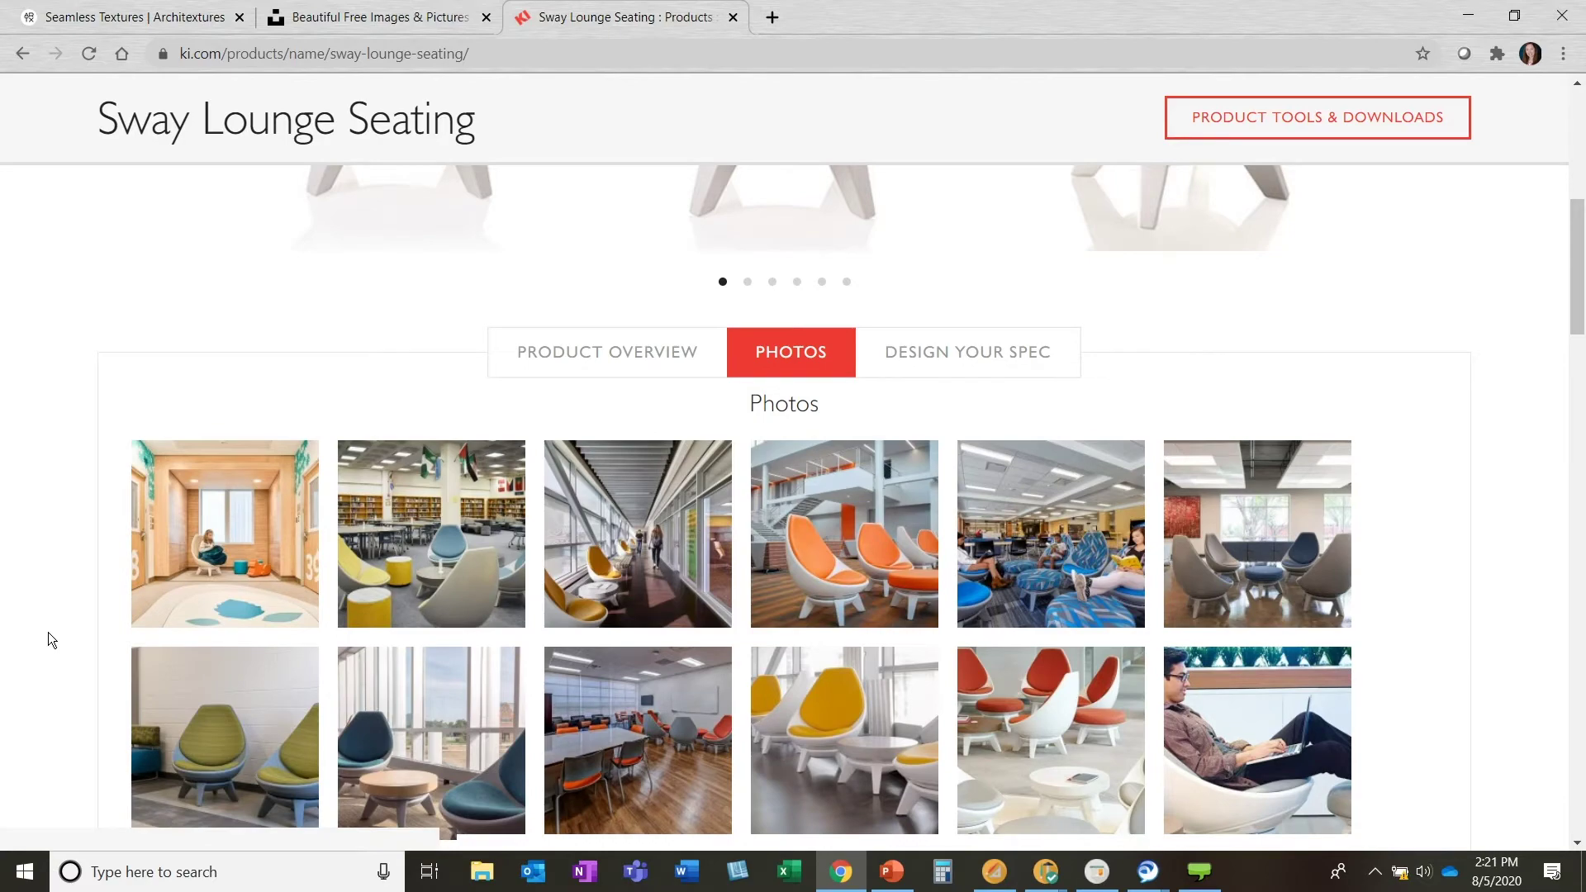
{"action": "scroll", "coordinate": [48, 632], "scroll_direction": "down", "scroll_amount": 3}
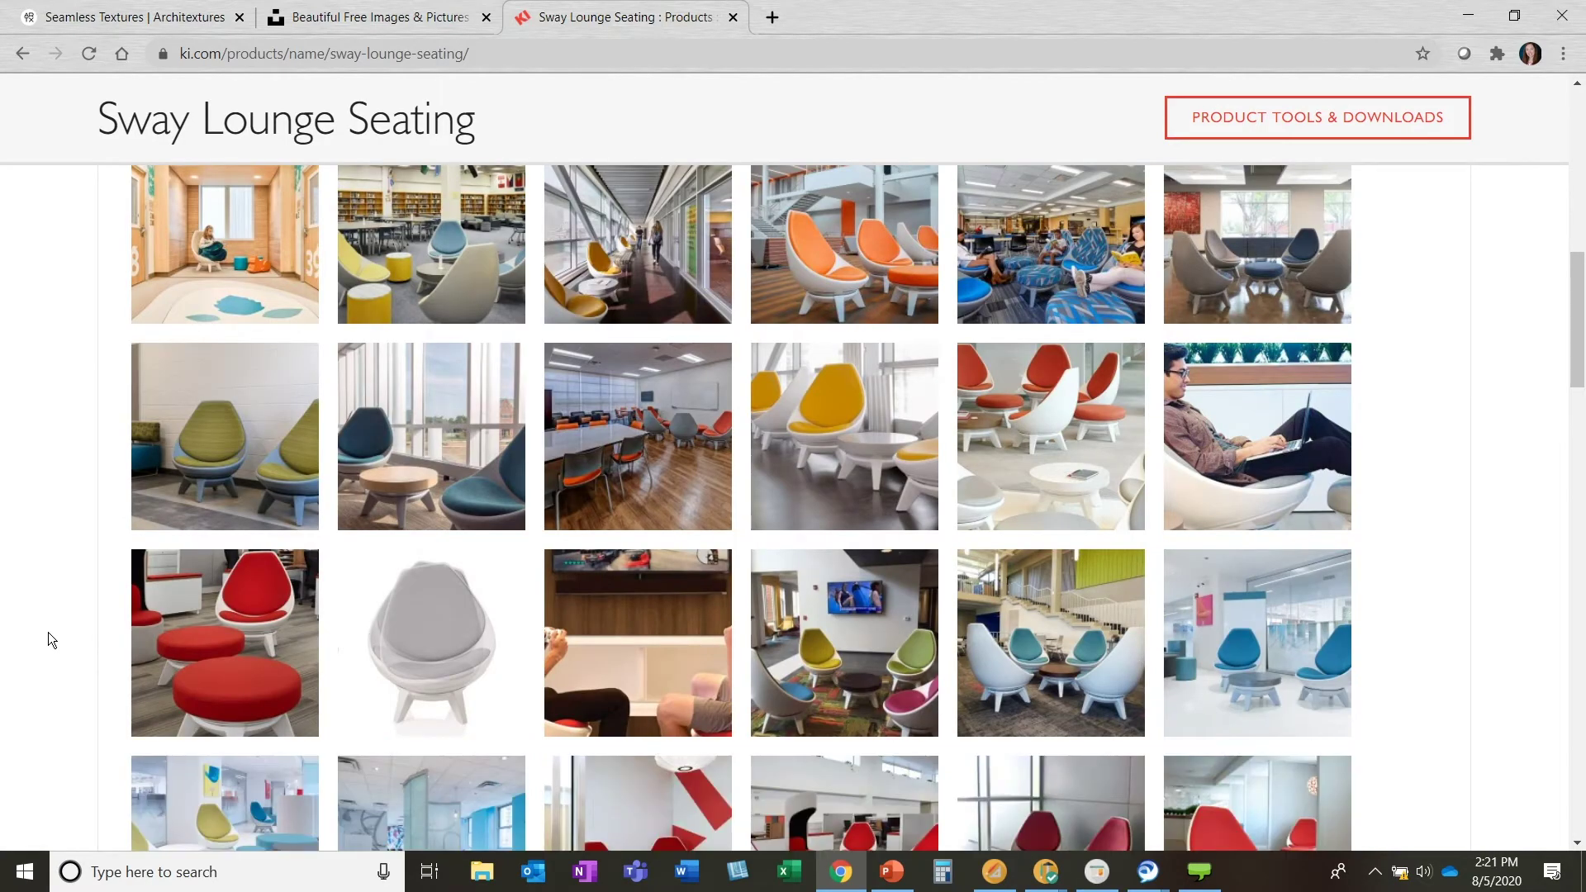
{"action": "scroll", "coordinate": [48, 632], "scroll_direction": "up", "scroll_amount": 2}
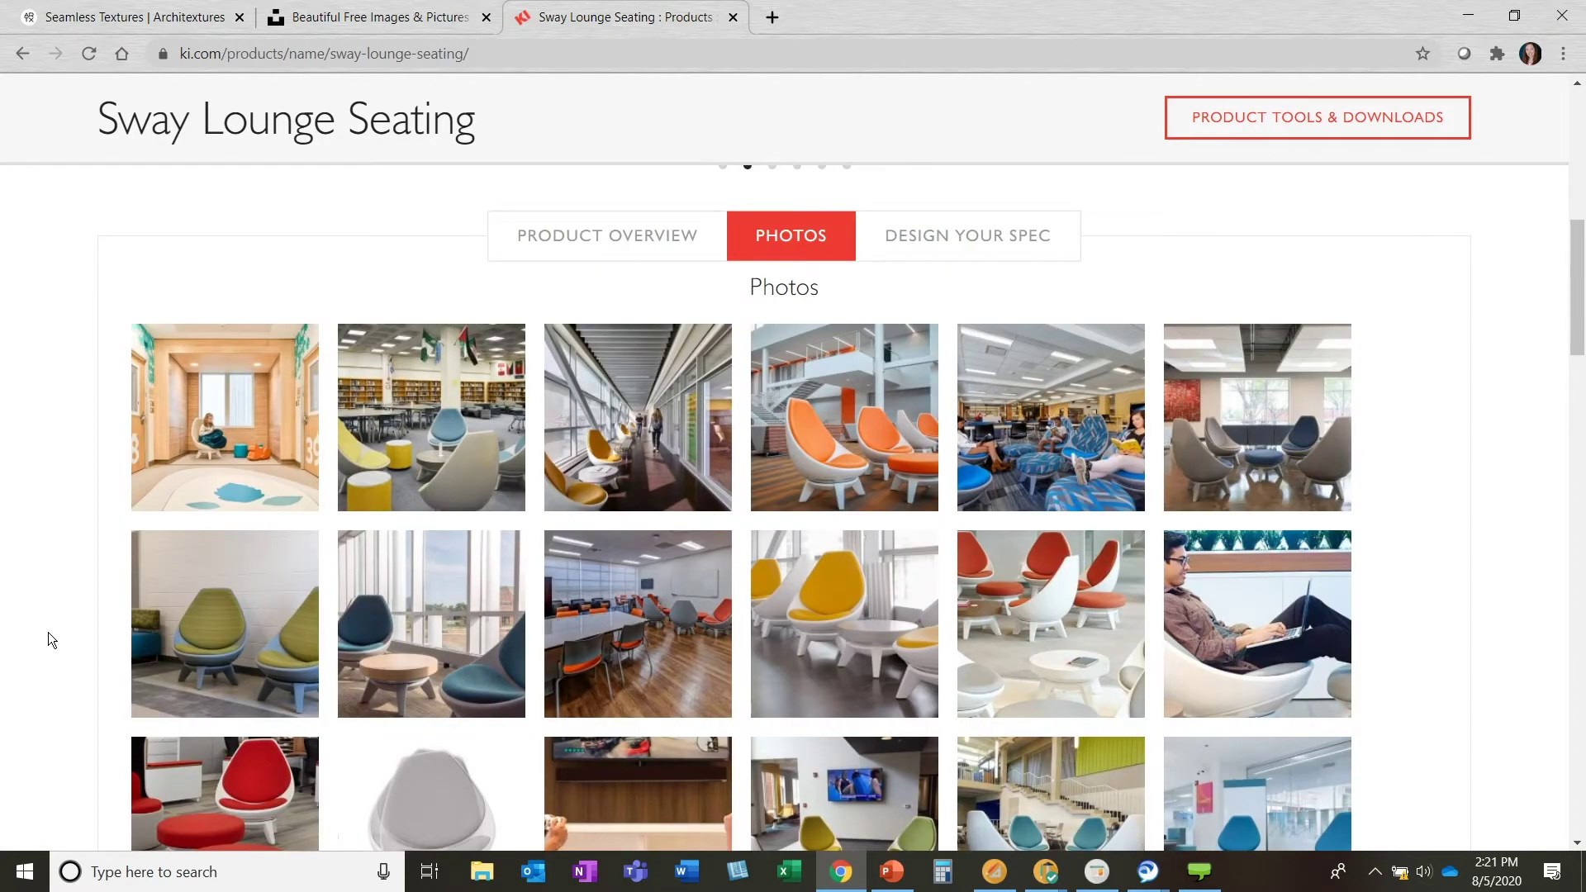
{"action": "left_click", "coordinate": [844, 417]}
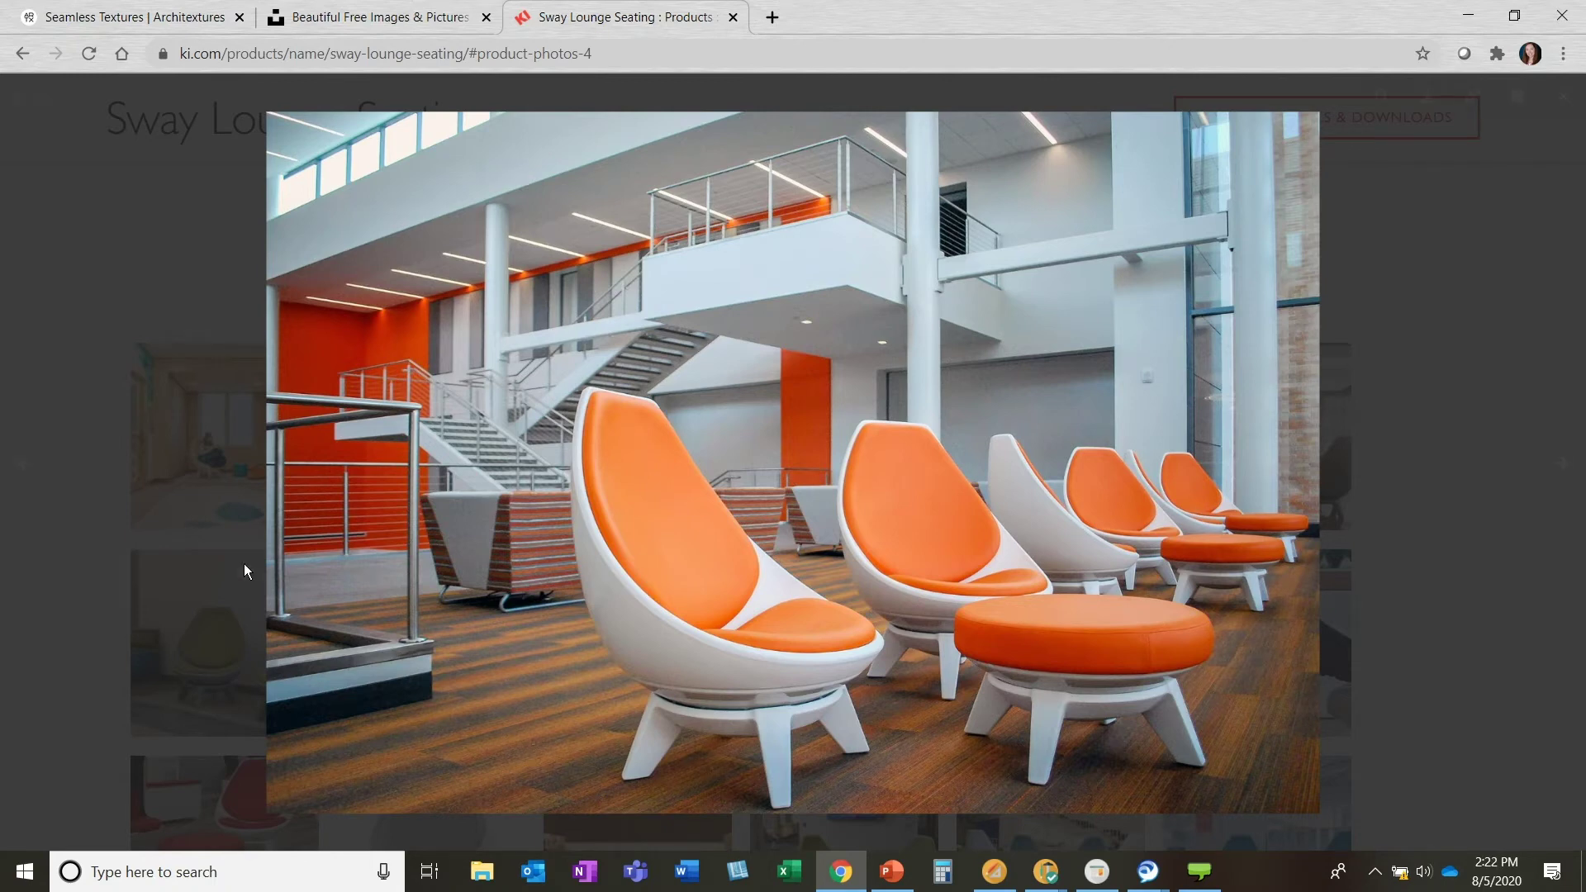
Launch the Snipping Tool and capture the front orange chair in the enlarged photo.
{"action": "left_click", "coordinate": [347, 873]}
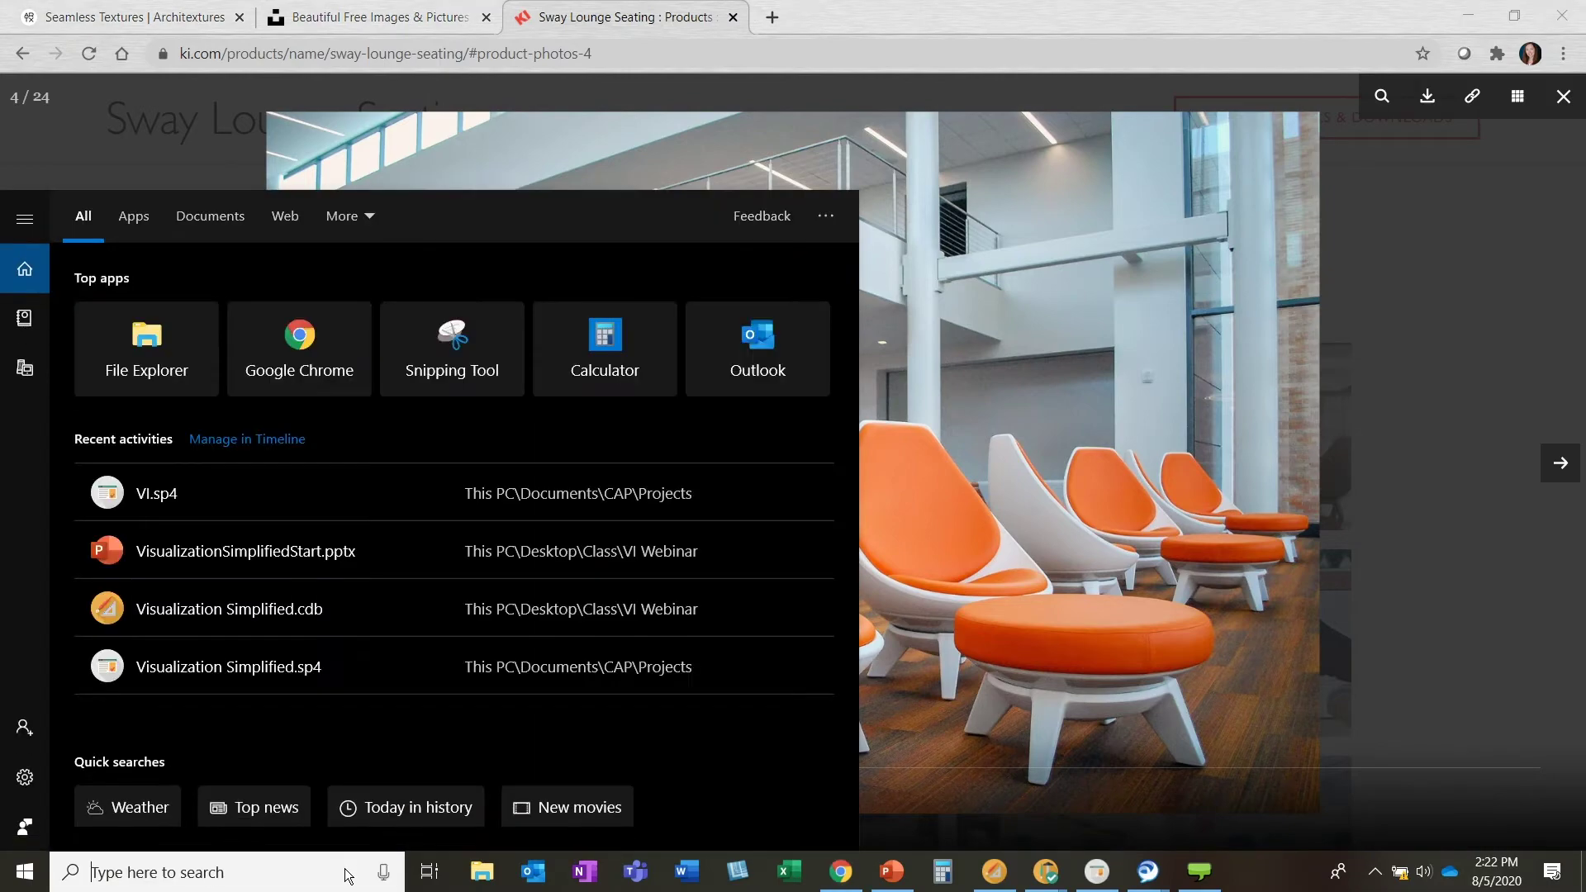
{"action": "type", "text": "snip"}
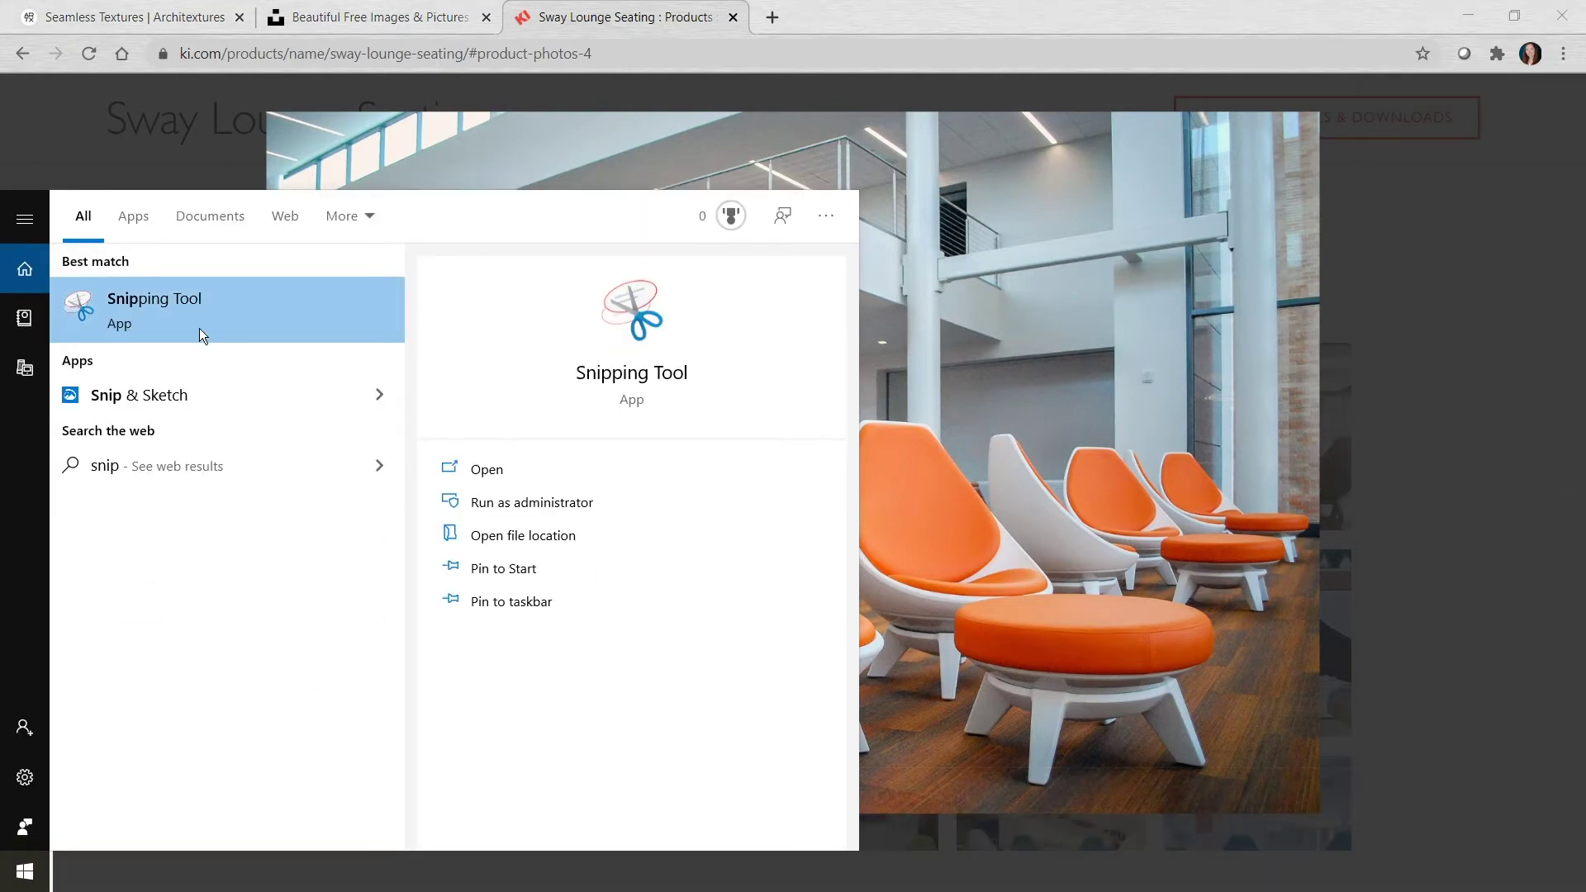
{"action": "left_click", "coordinate": [200, 329]}
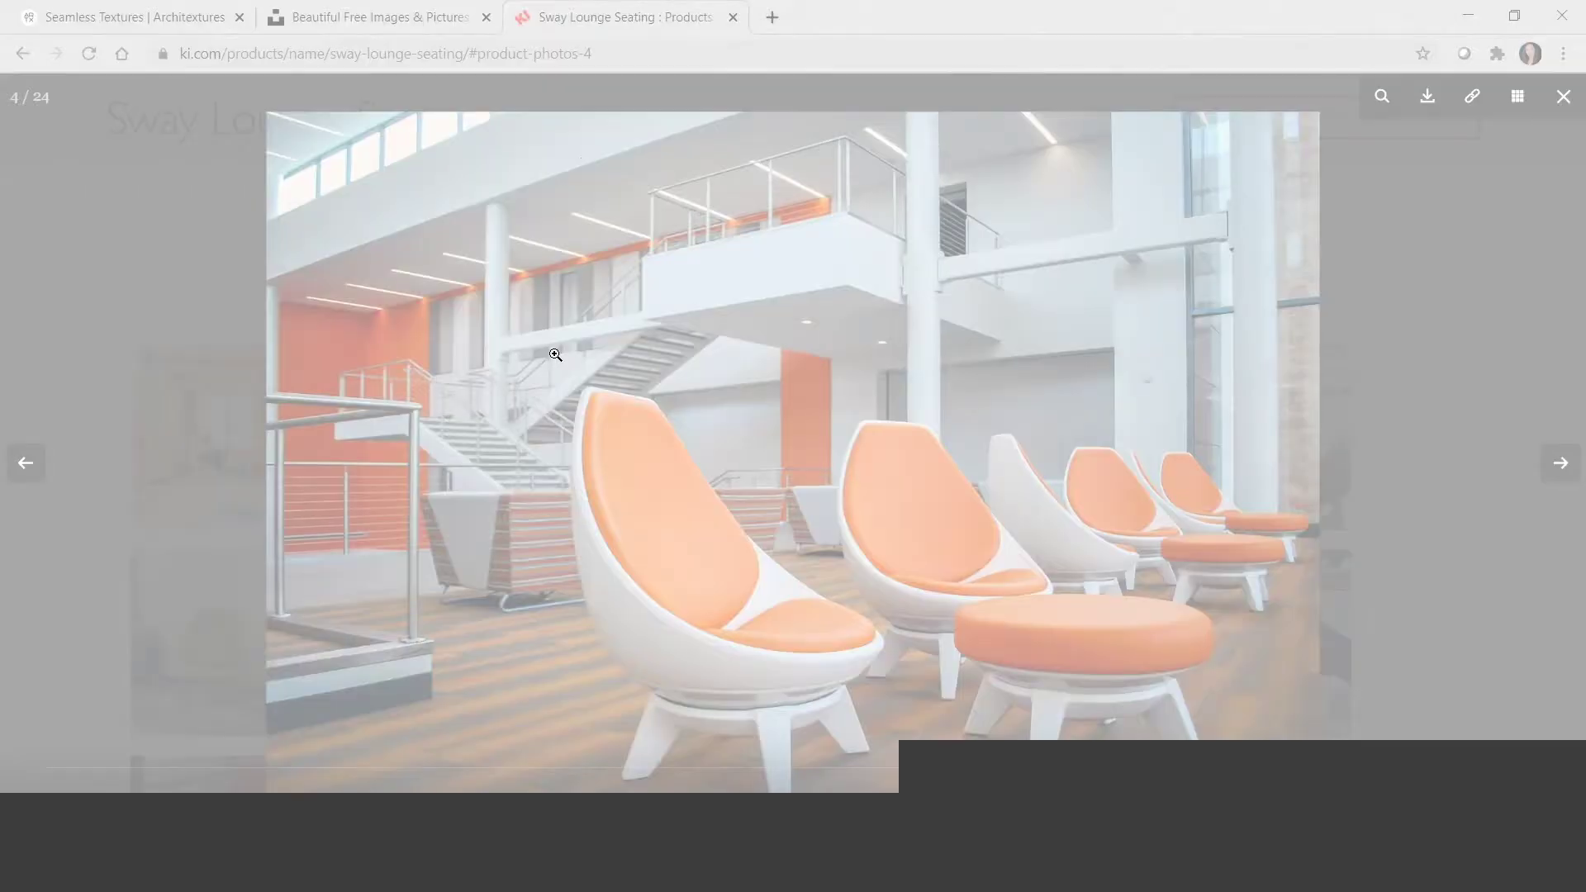
{"action": "left_click_drag", "start_coordinate": [524, 354], "coordinate": [917, 806]}
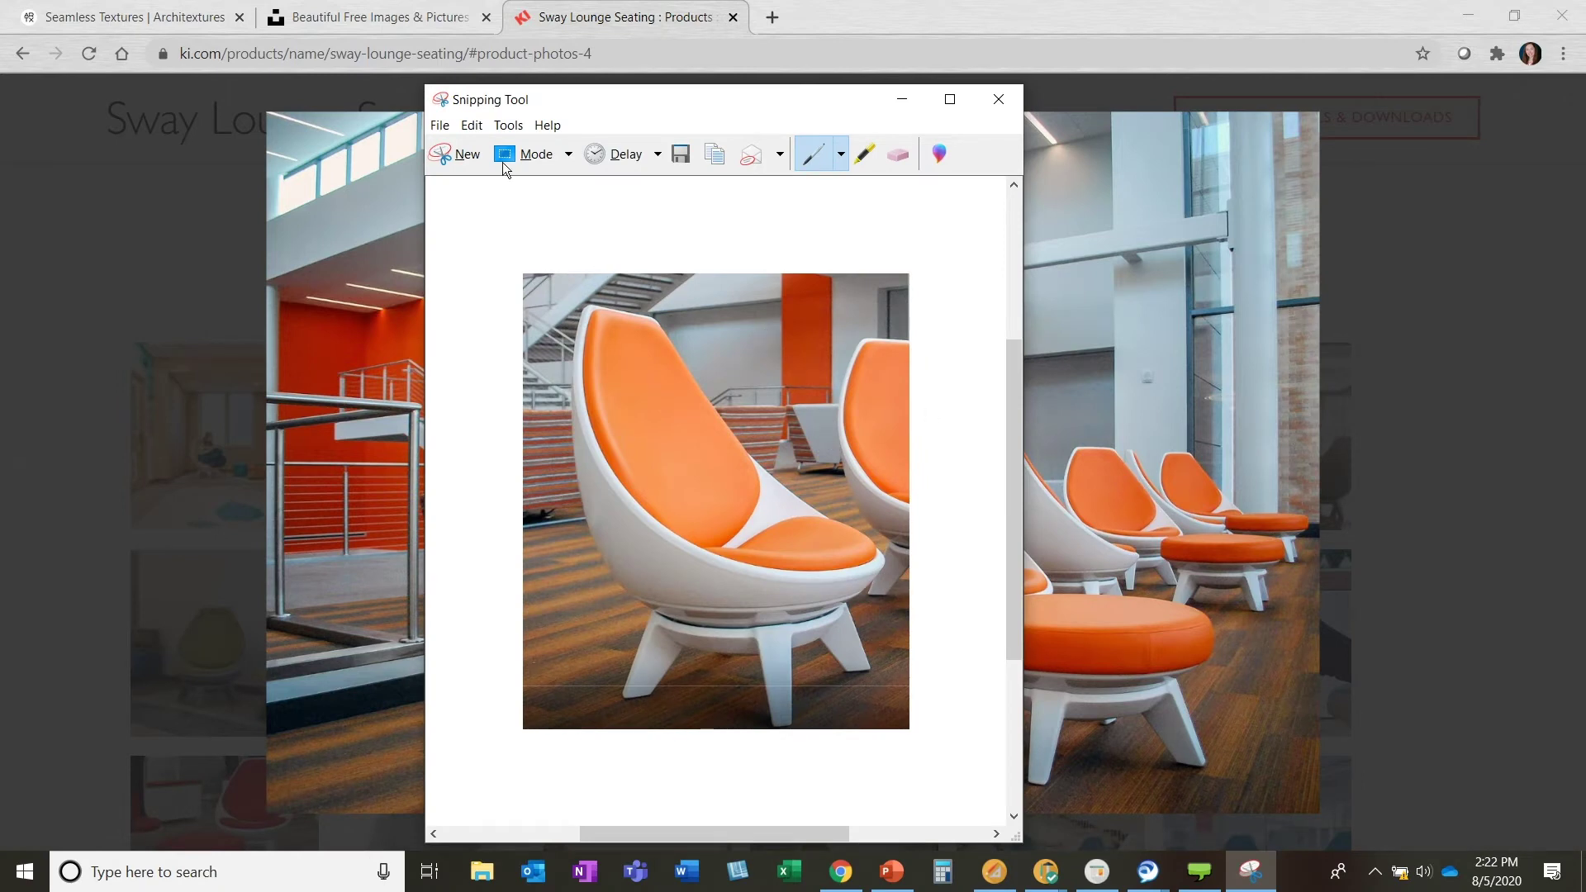
Save the snip to the Desktop as a JPEG named "orange sway", and close the Snipping Tool to return to the worksheet.
{"action": "left_click", "coordinate": [440, 126]}
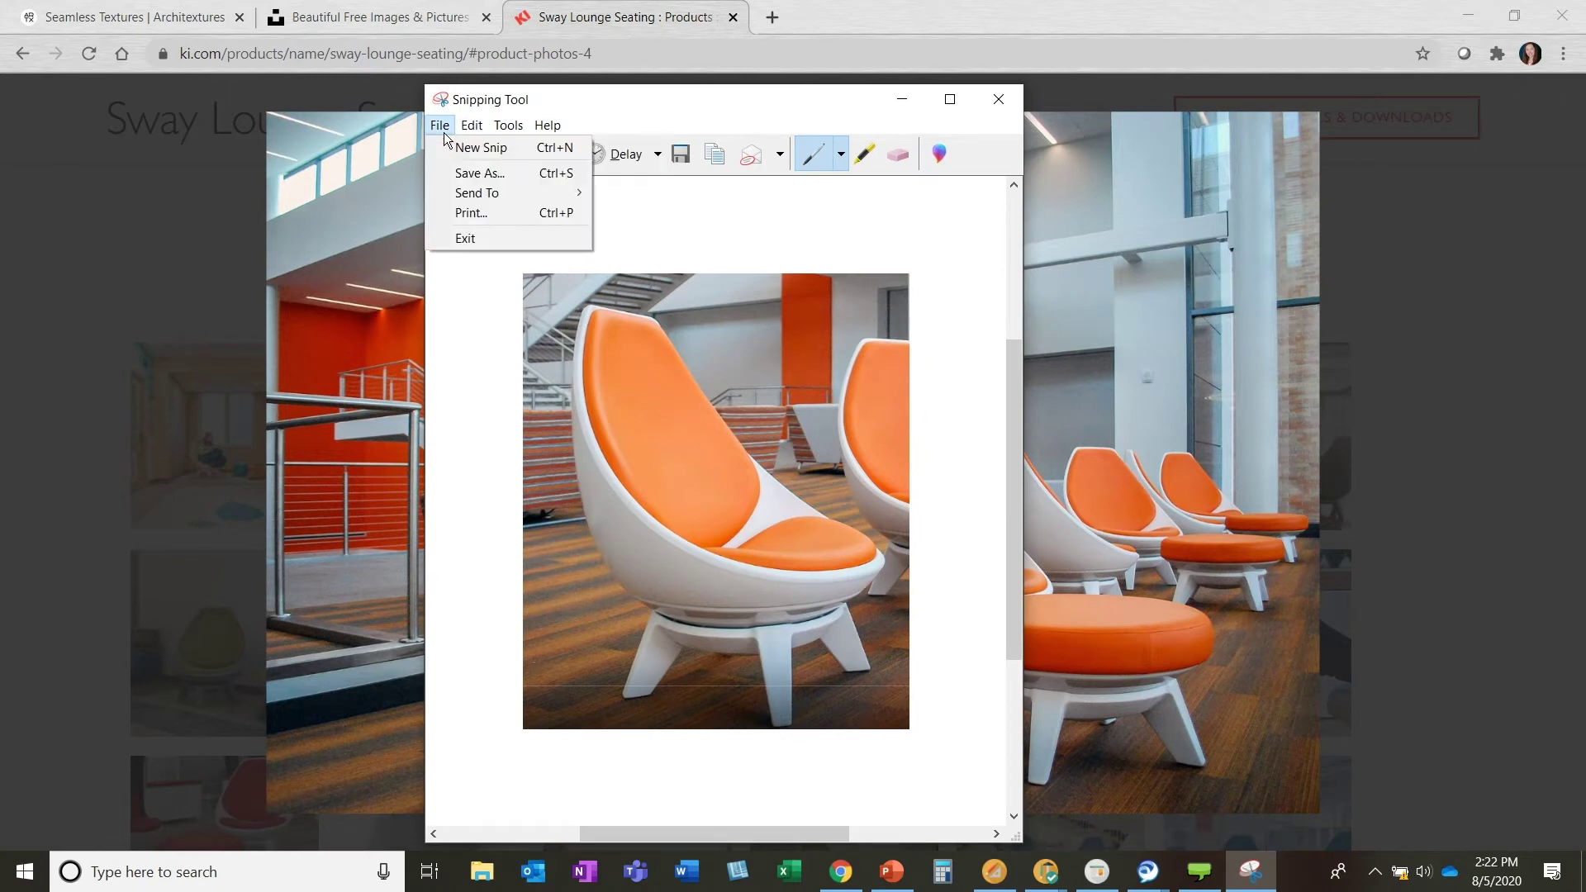
{"action": "left_click", "coordinate": [460, 175]}
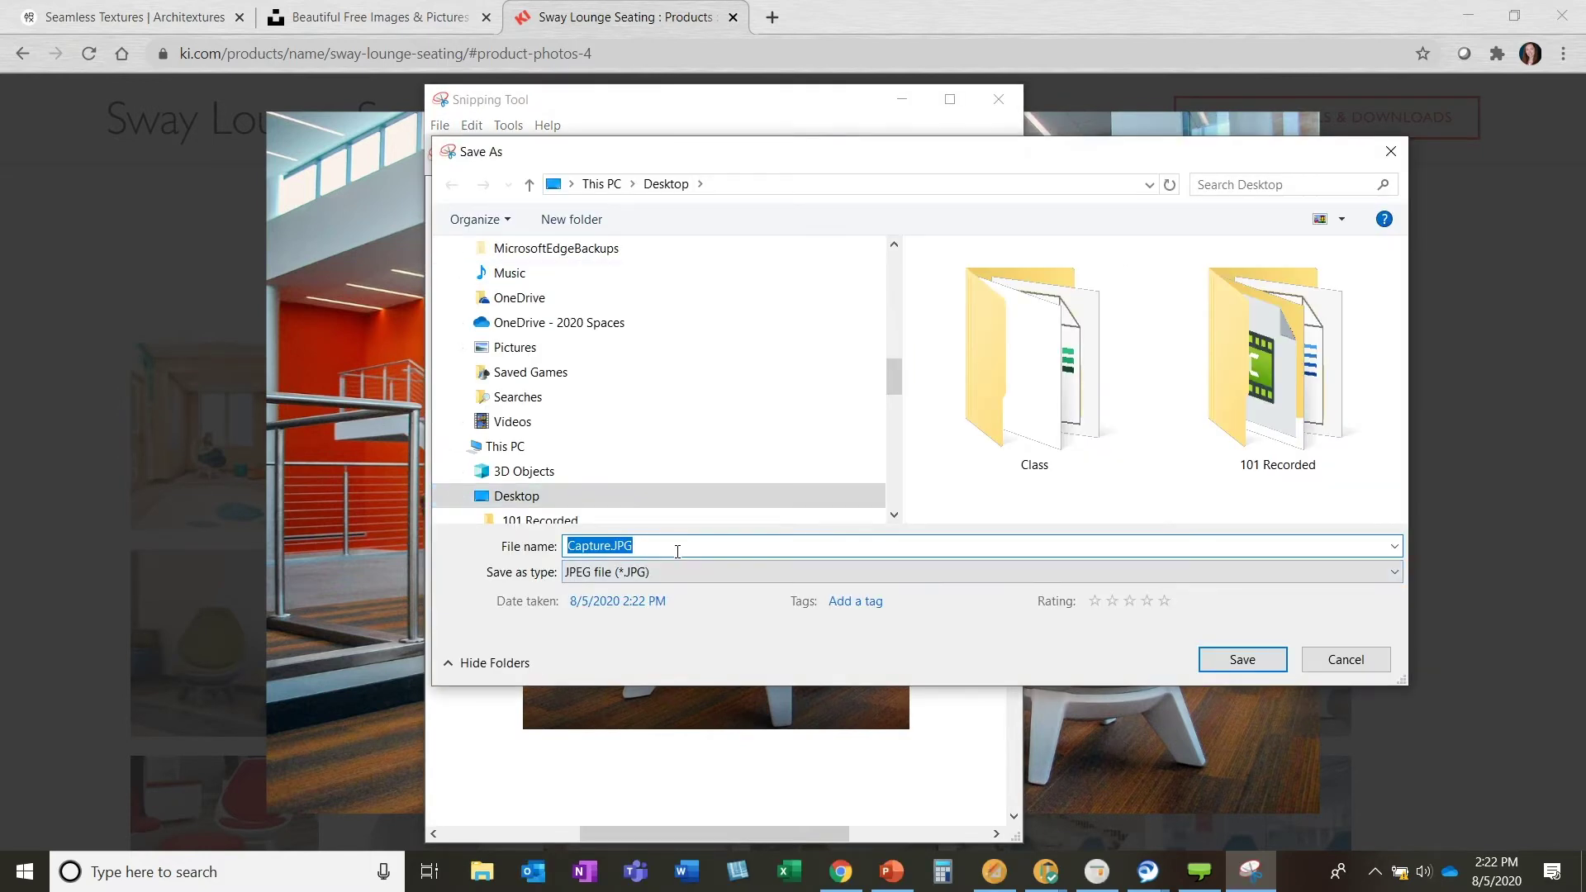
{"action": "type", "text": "orange sway"}
{"action": "left_click", "coordinate": [1250, 657]}
{"action": "key", "text": "alt+F4"}
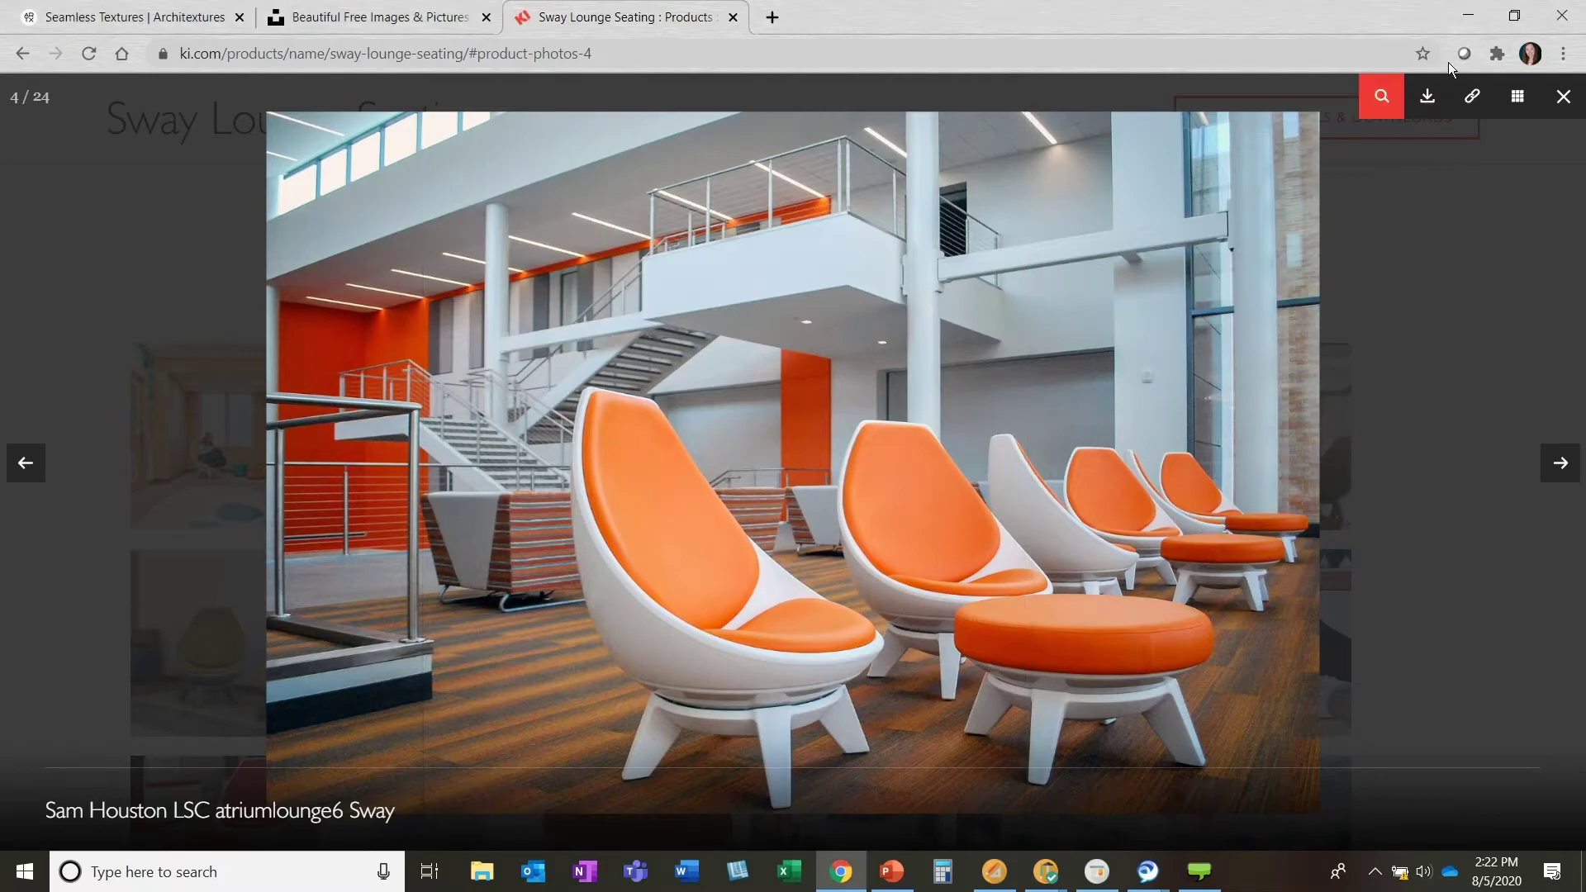
{"action": "left_click", "coordinate": [1468, 15]}
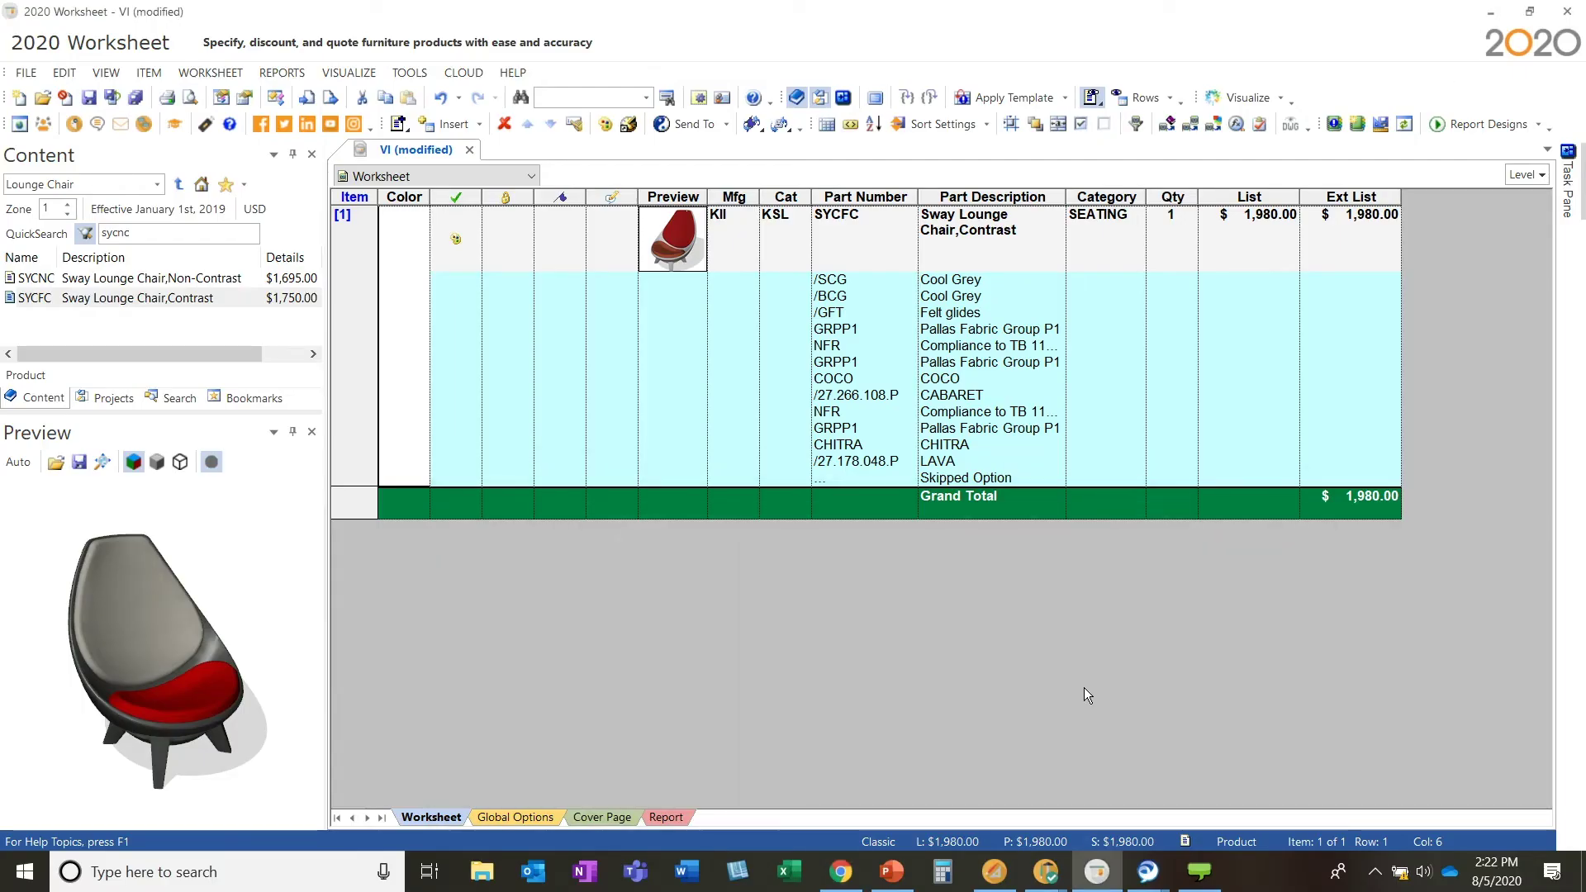
Open the visualization in the SYCFC chair's item properties and rotate the 3D model to an angled view.
{"action": "left_click", "coordinate": [888, 241]}
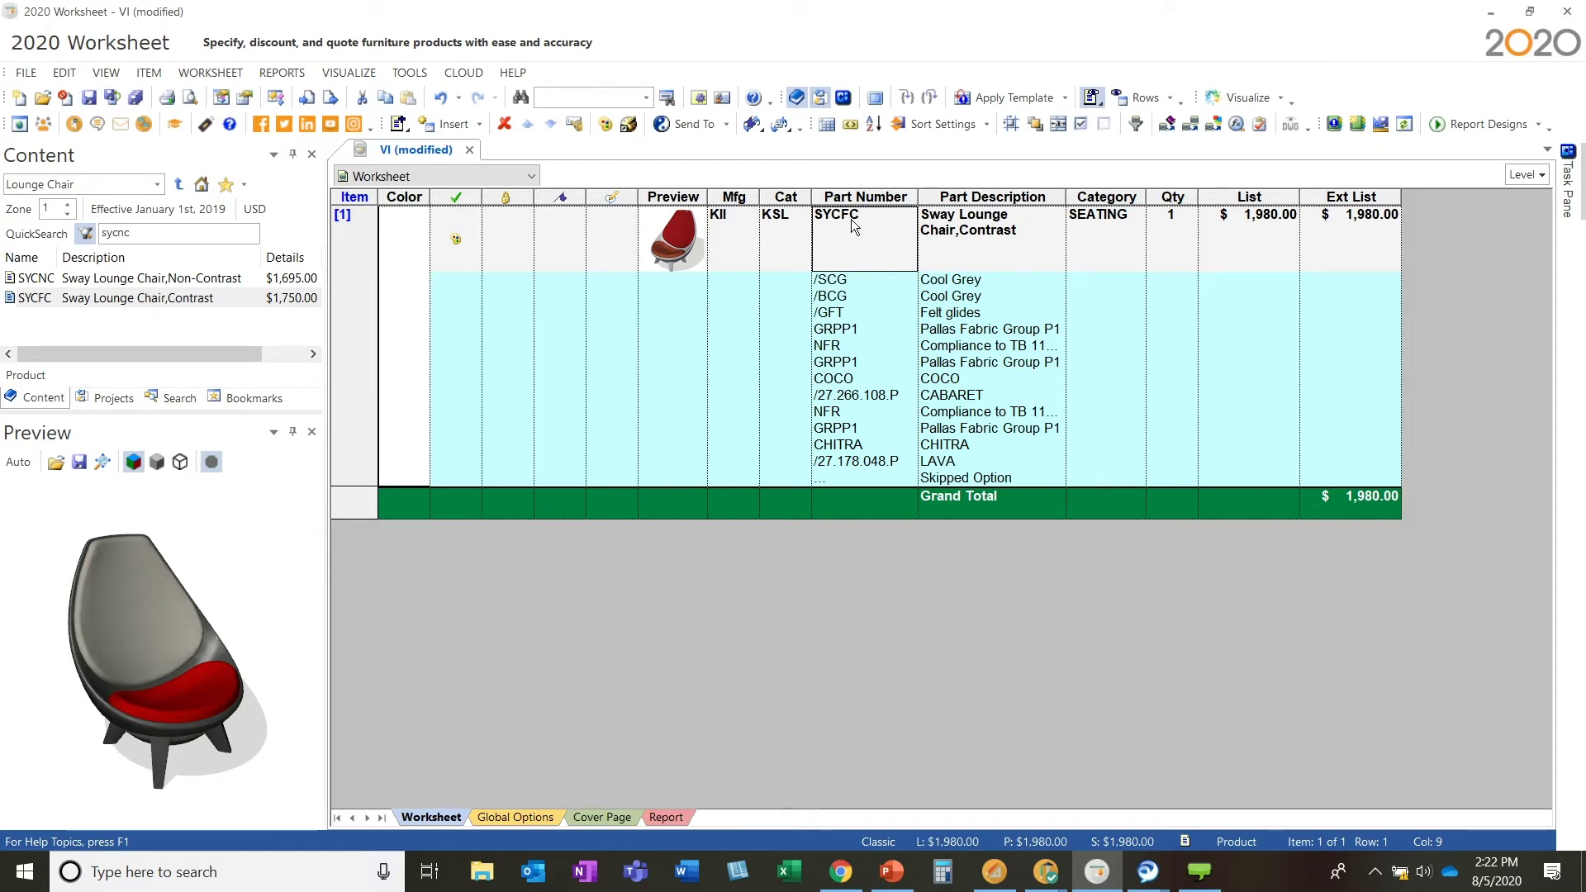
{"action": "right_click", "coordinate": [852, 234]}
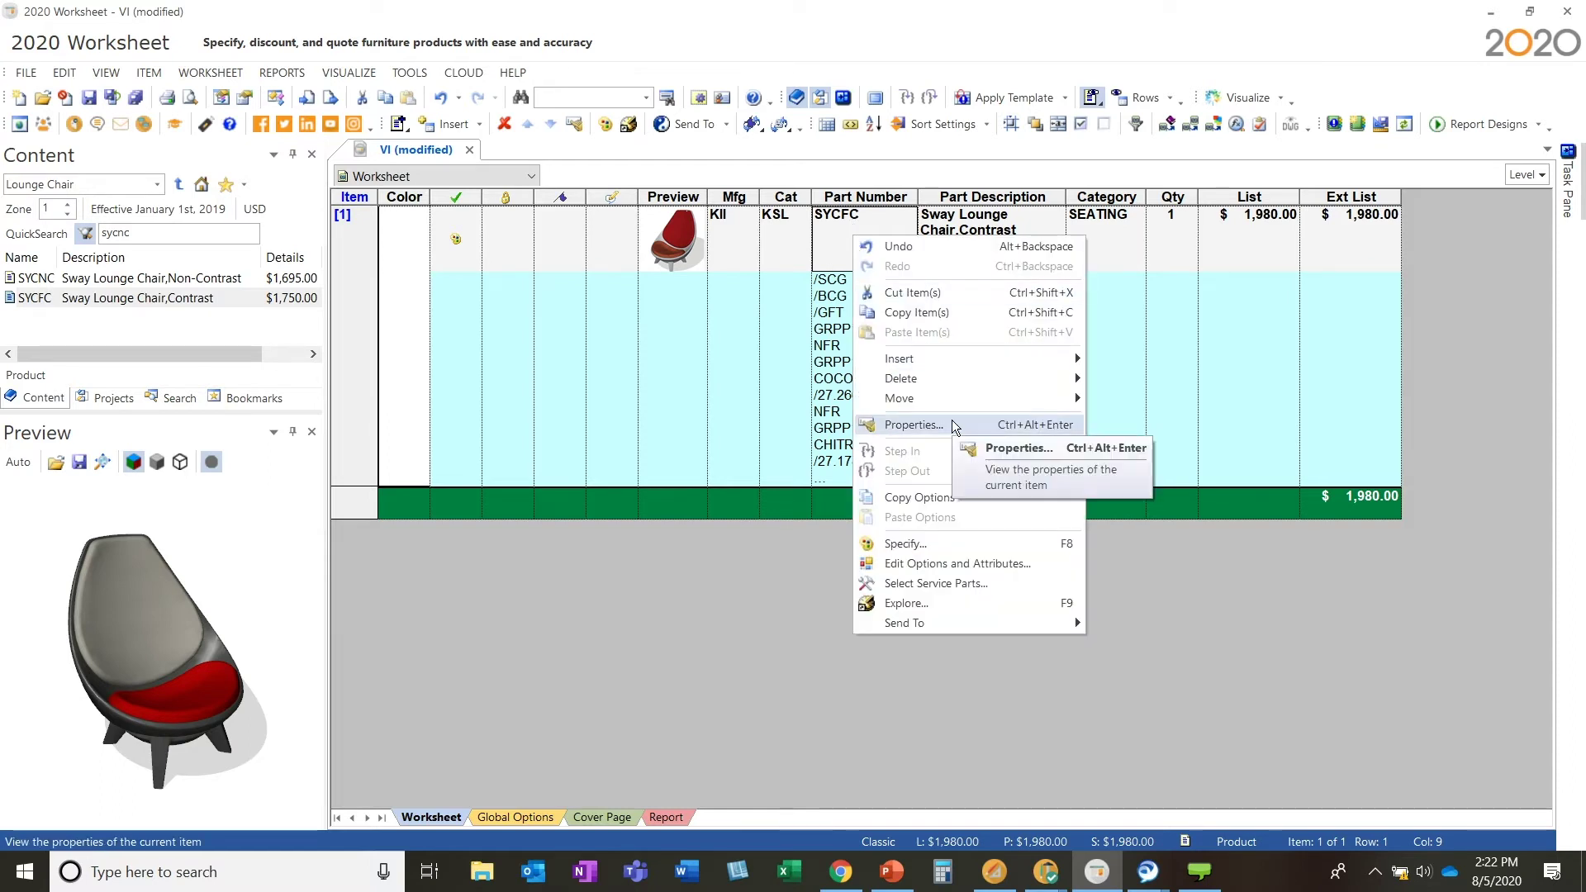
{"action": "left_click", "coordinate": [913, 425]}
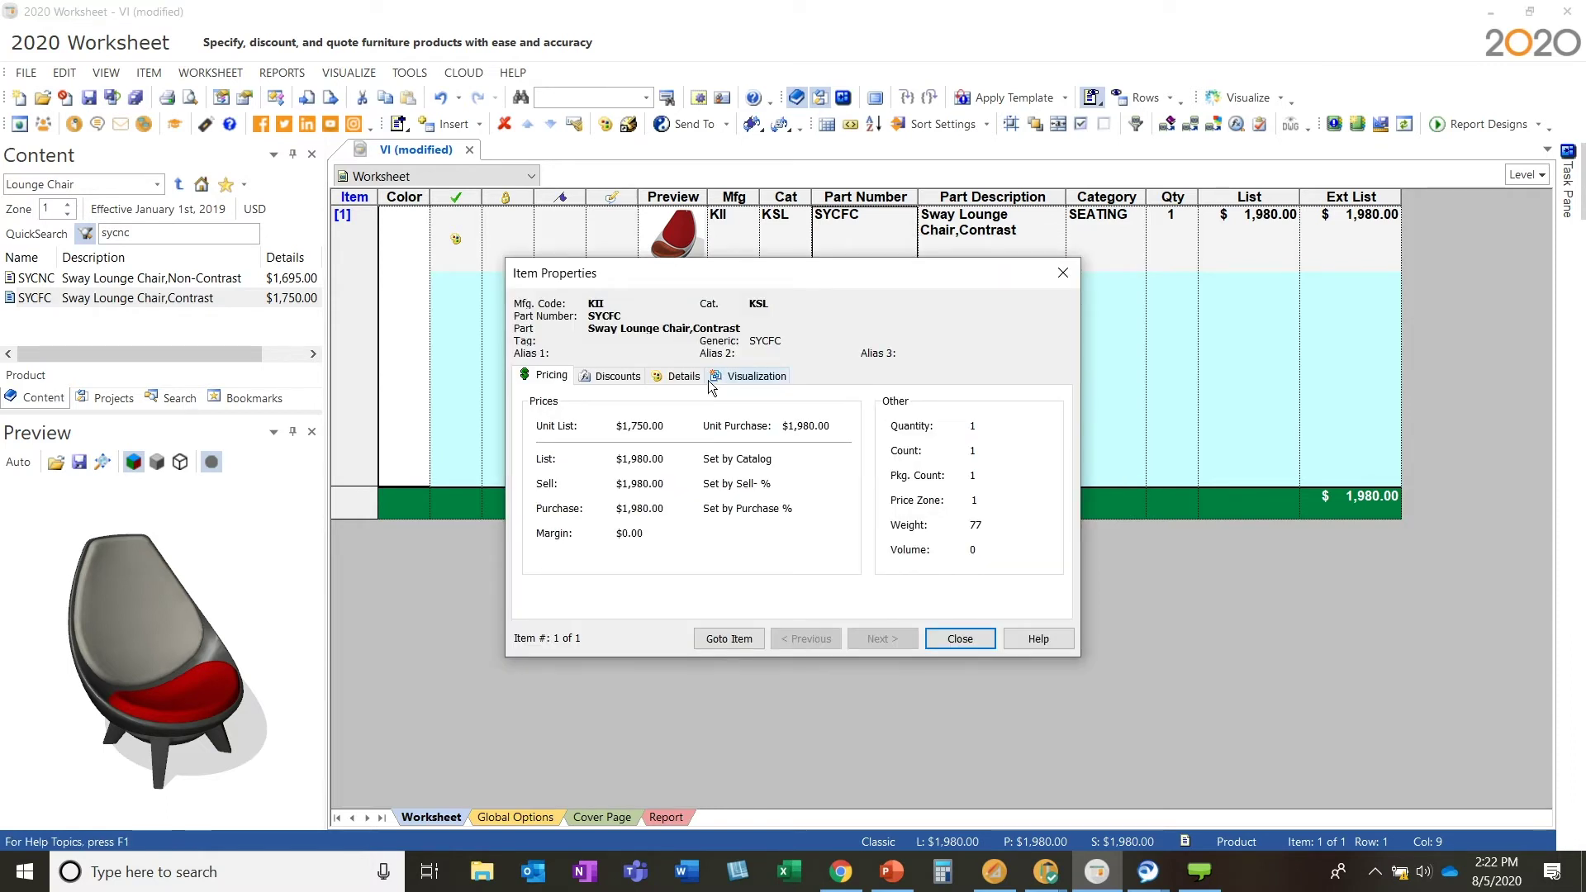
{"action": "left_click", "coordinate": [734, 377]}
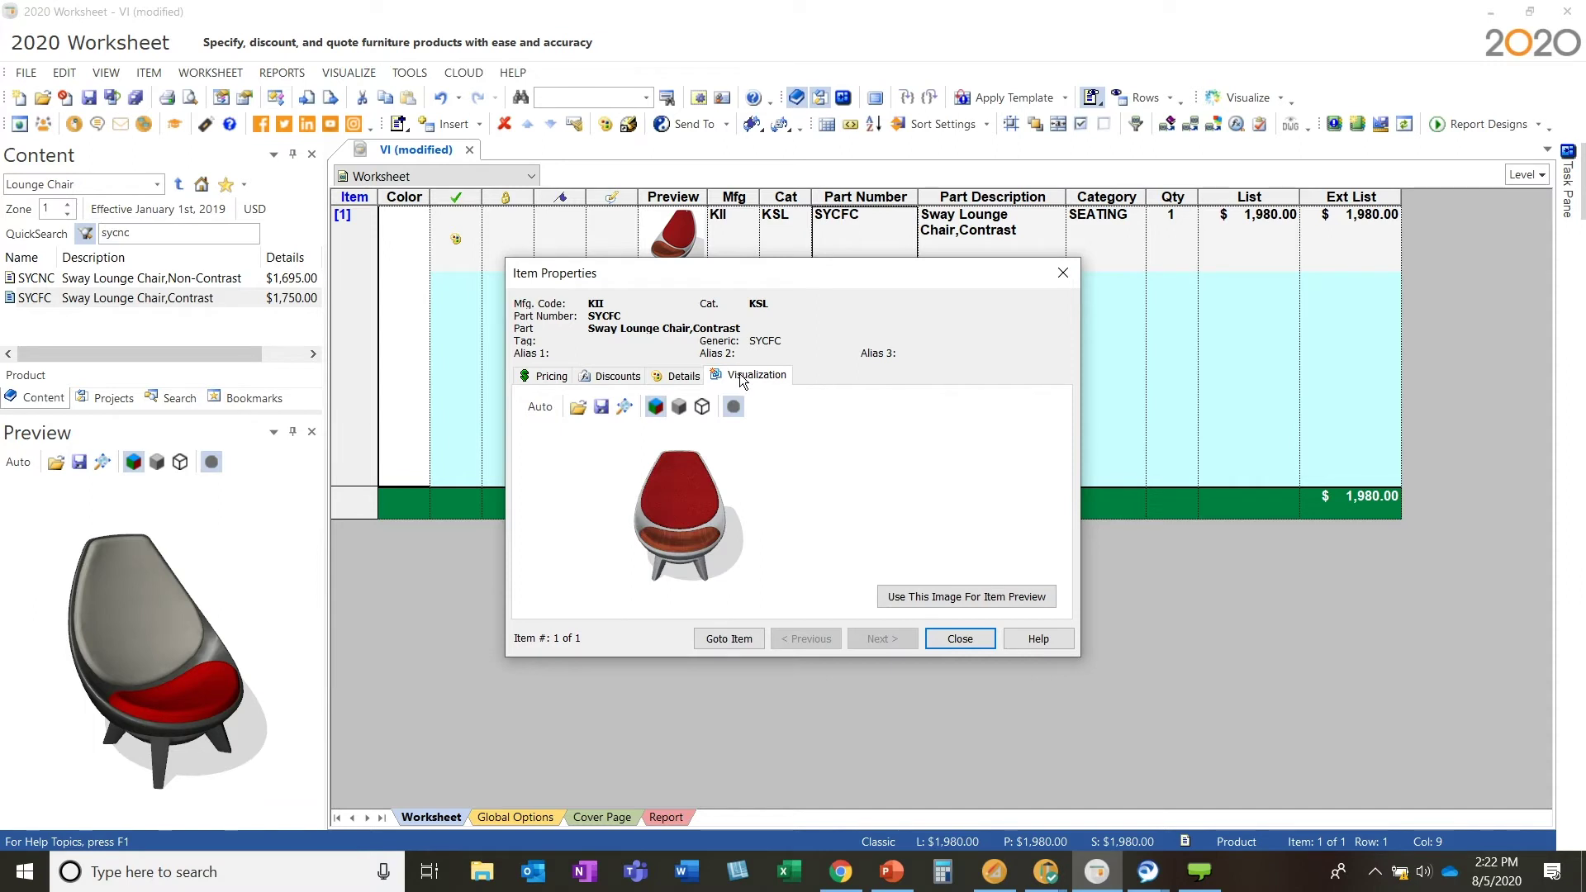
{"action": "left_click_drag", "start_coordinate": [689, 516], "coordinate": [724, 543]}
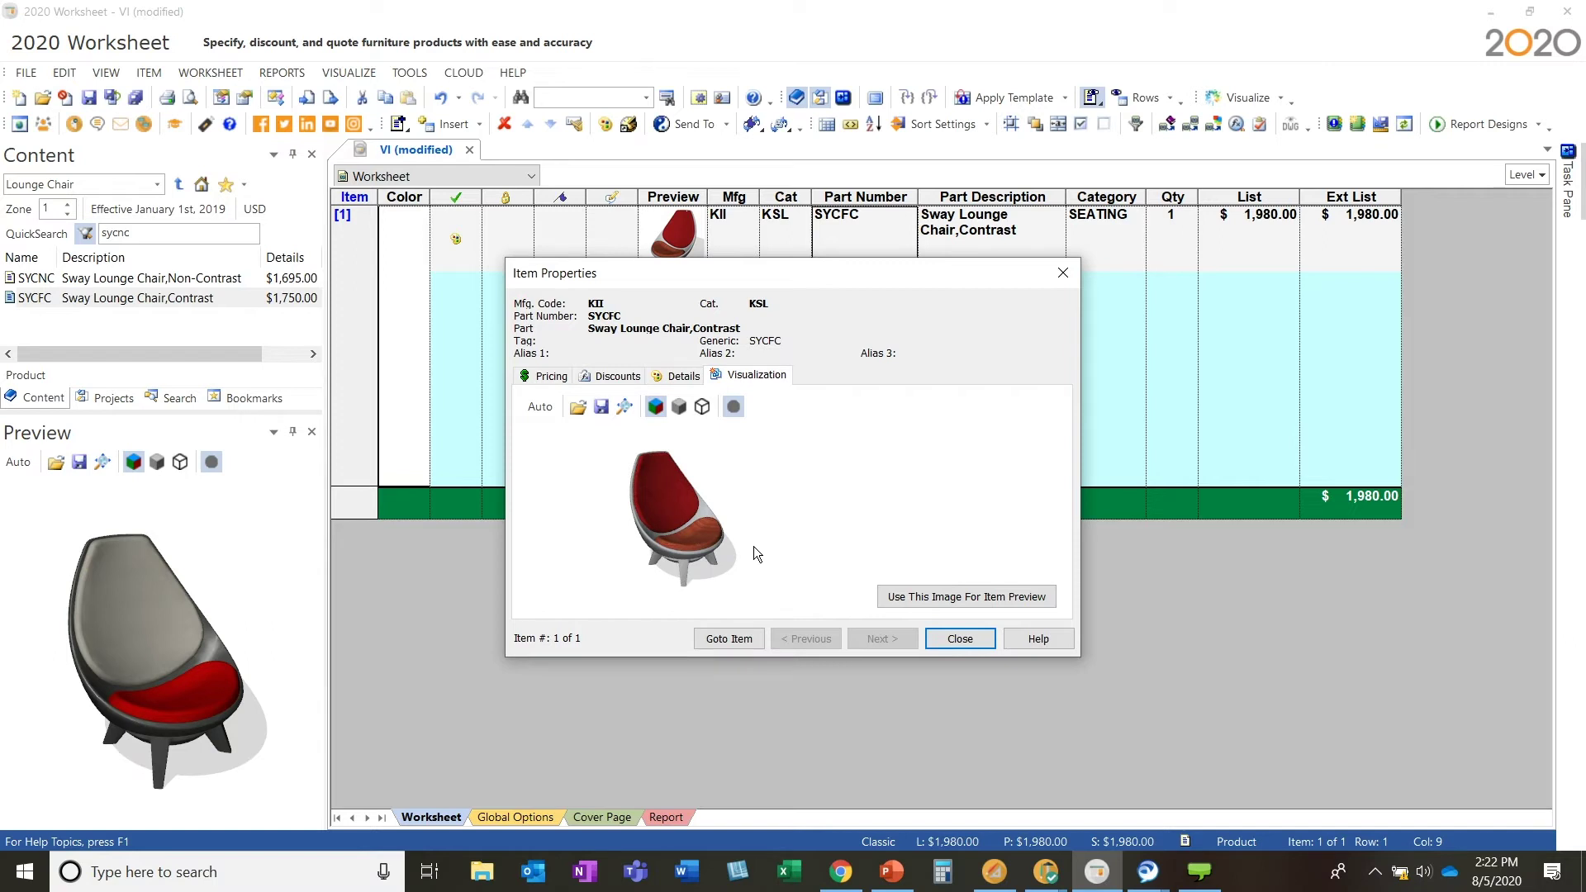
Load orange sway.JPG from the Desktop as the chair's visualization, use it for the item preview and close the properties.
{"action": "left_click", "coordinate": [578, 408]}
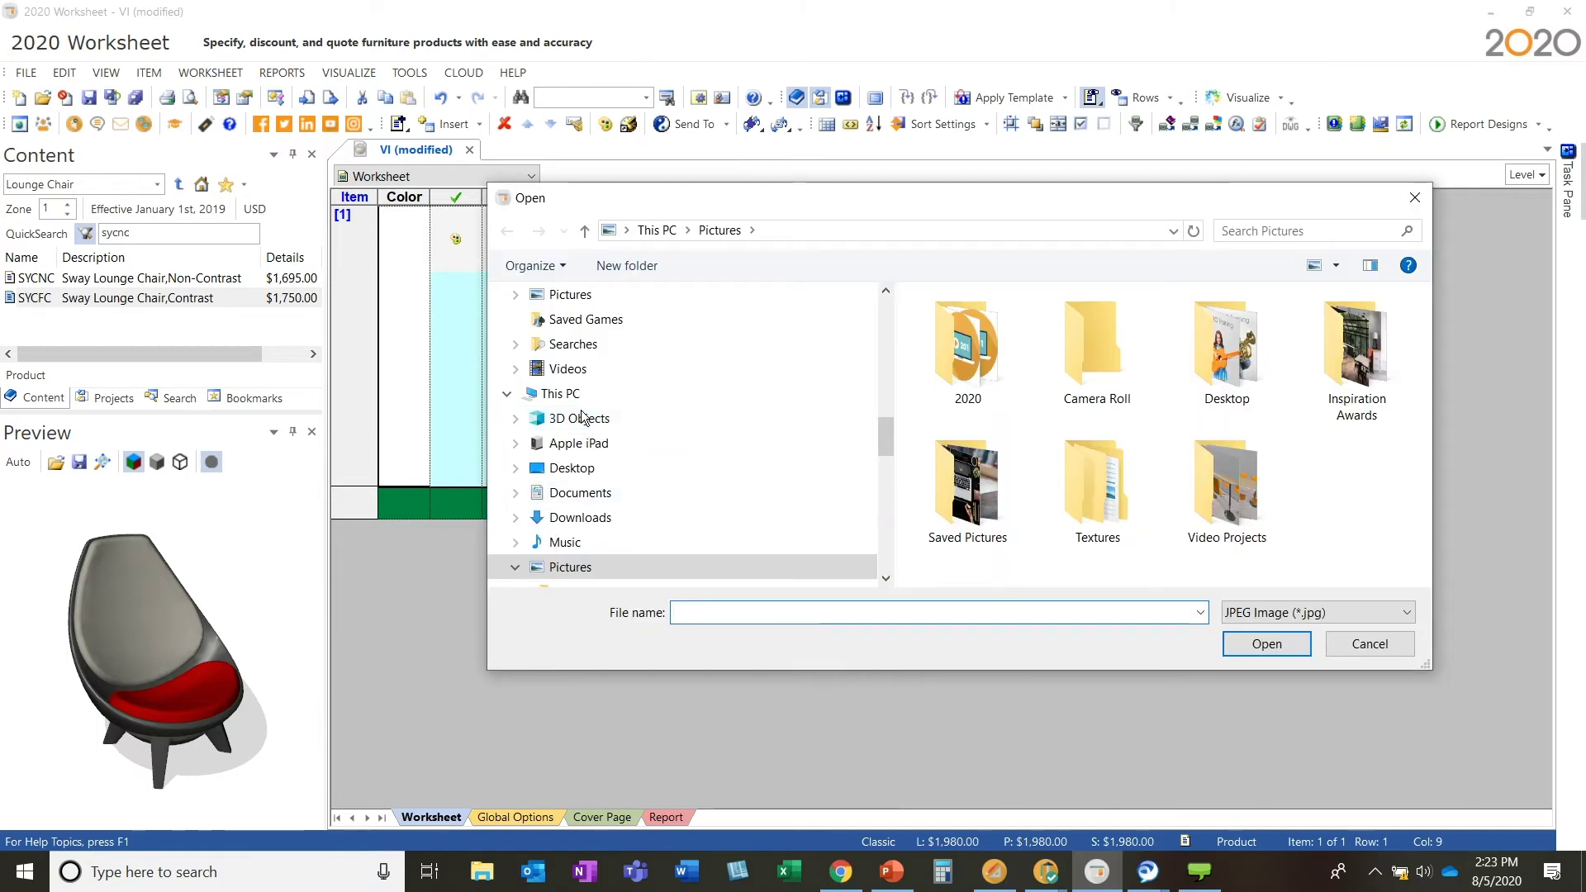
{"action": "scroll", "coordinate": [893, 386], "scroll_direction": "up", "scroll_amount": 10}
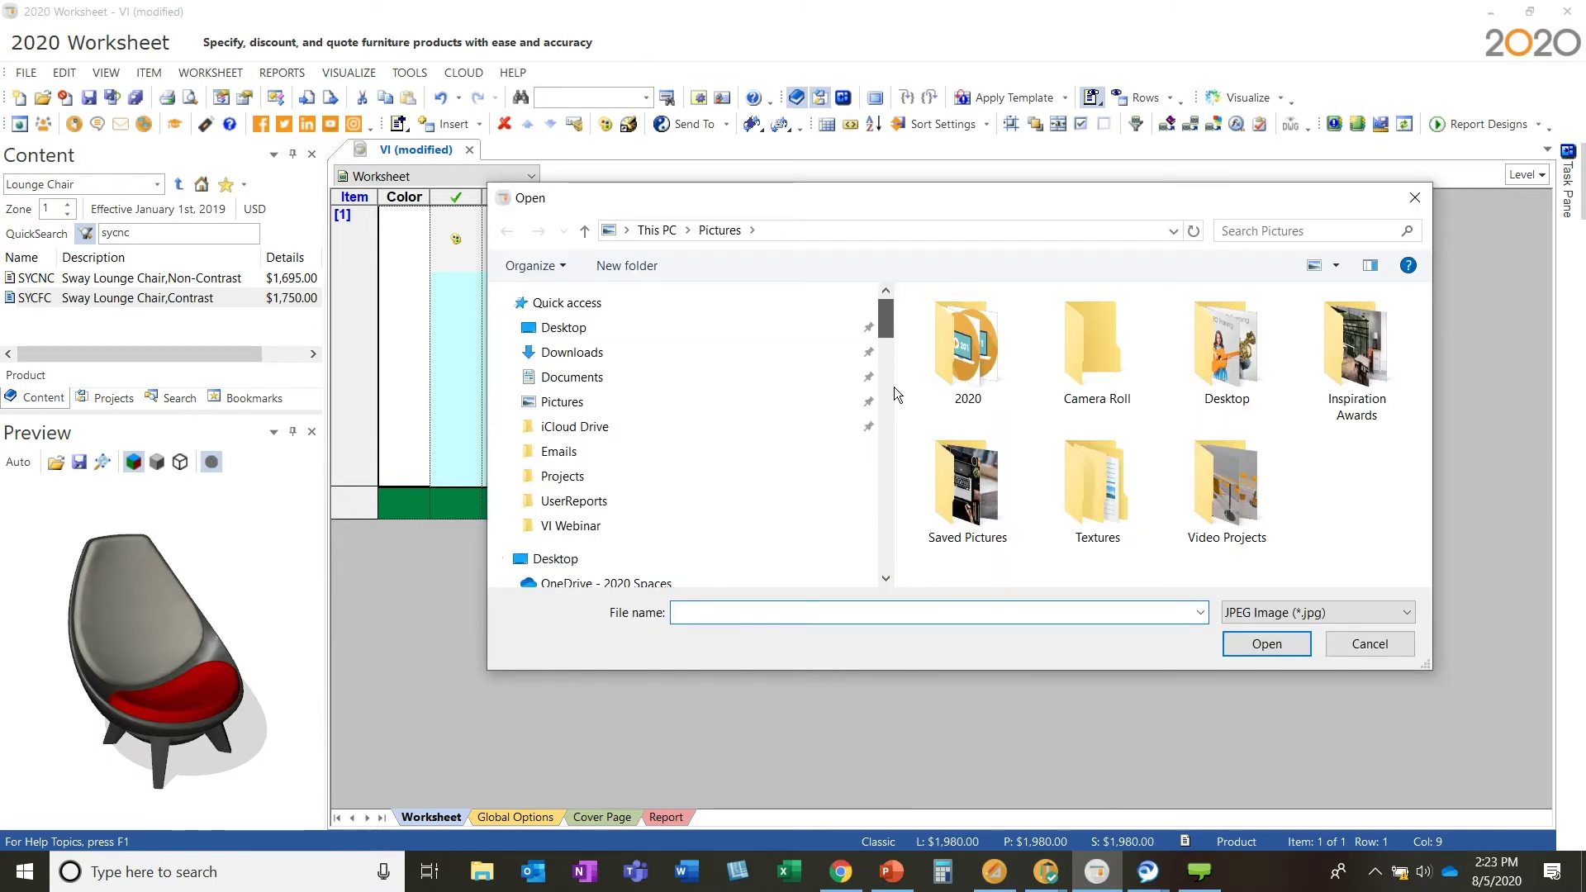
{"action": "left_click", "coordinate": [653, 323]}
{"action": "left_click", "coordinate": [1014, 558]}
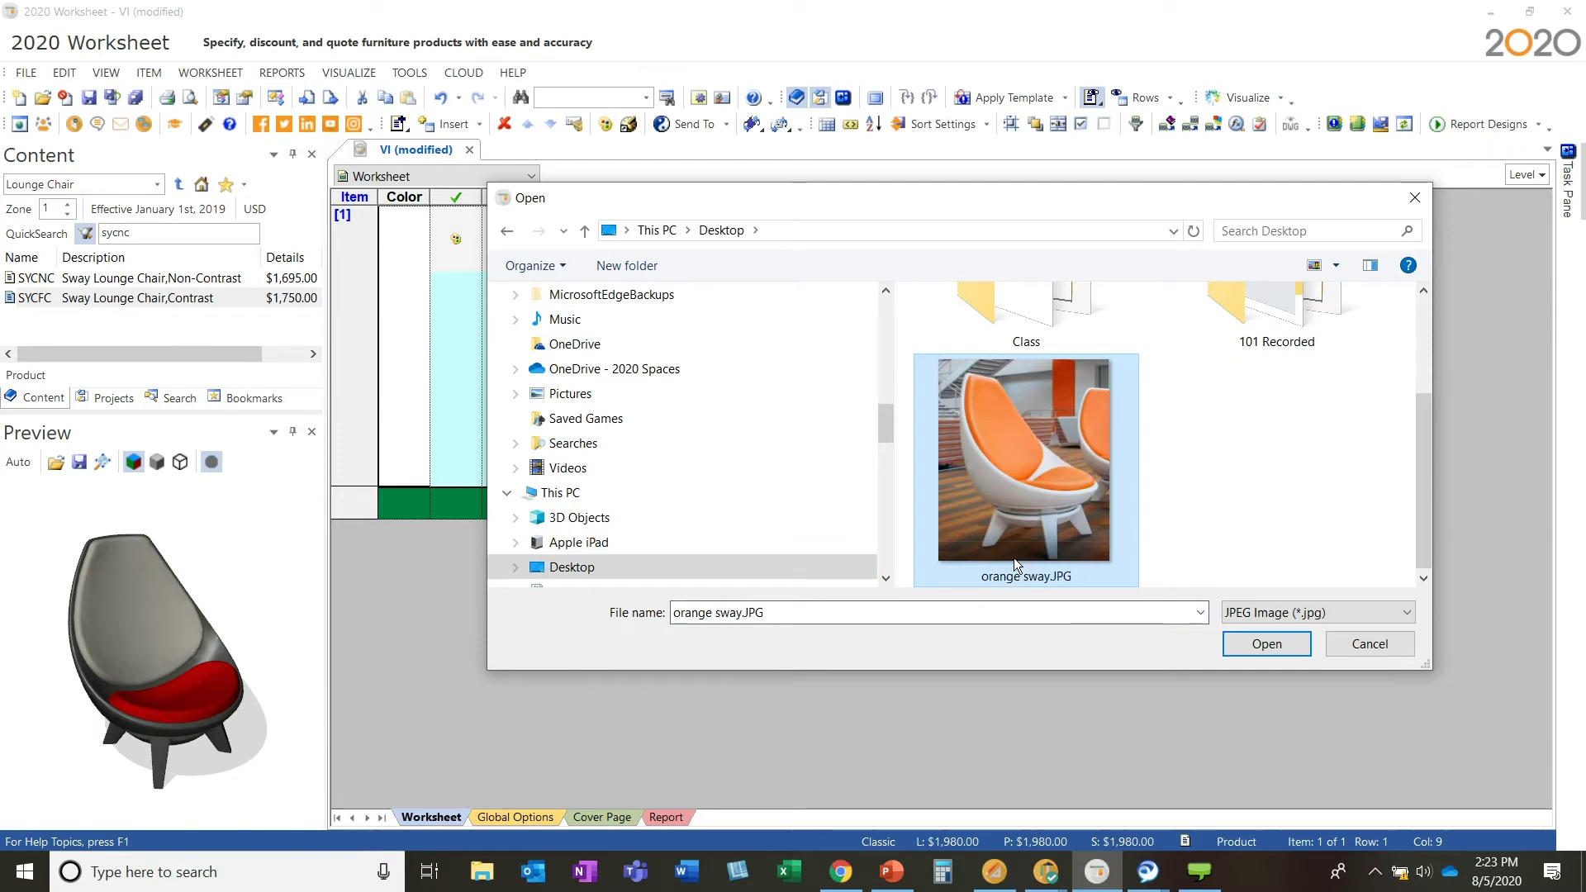
{"action": "left_click", "coordinate": [1263, 616]}
{"action": "left_click", "coordinate": [1297, 633]}
{"action": "left_click", "coordinate": [1278, 651]}
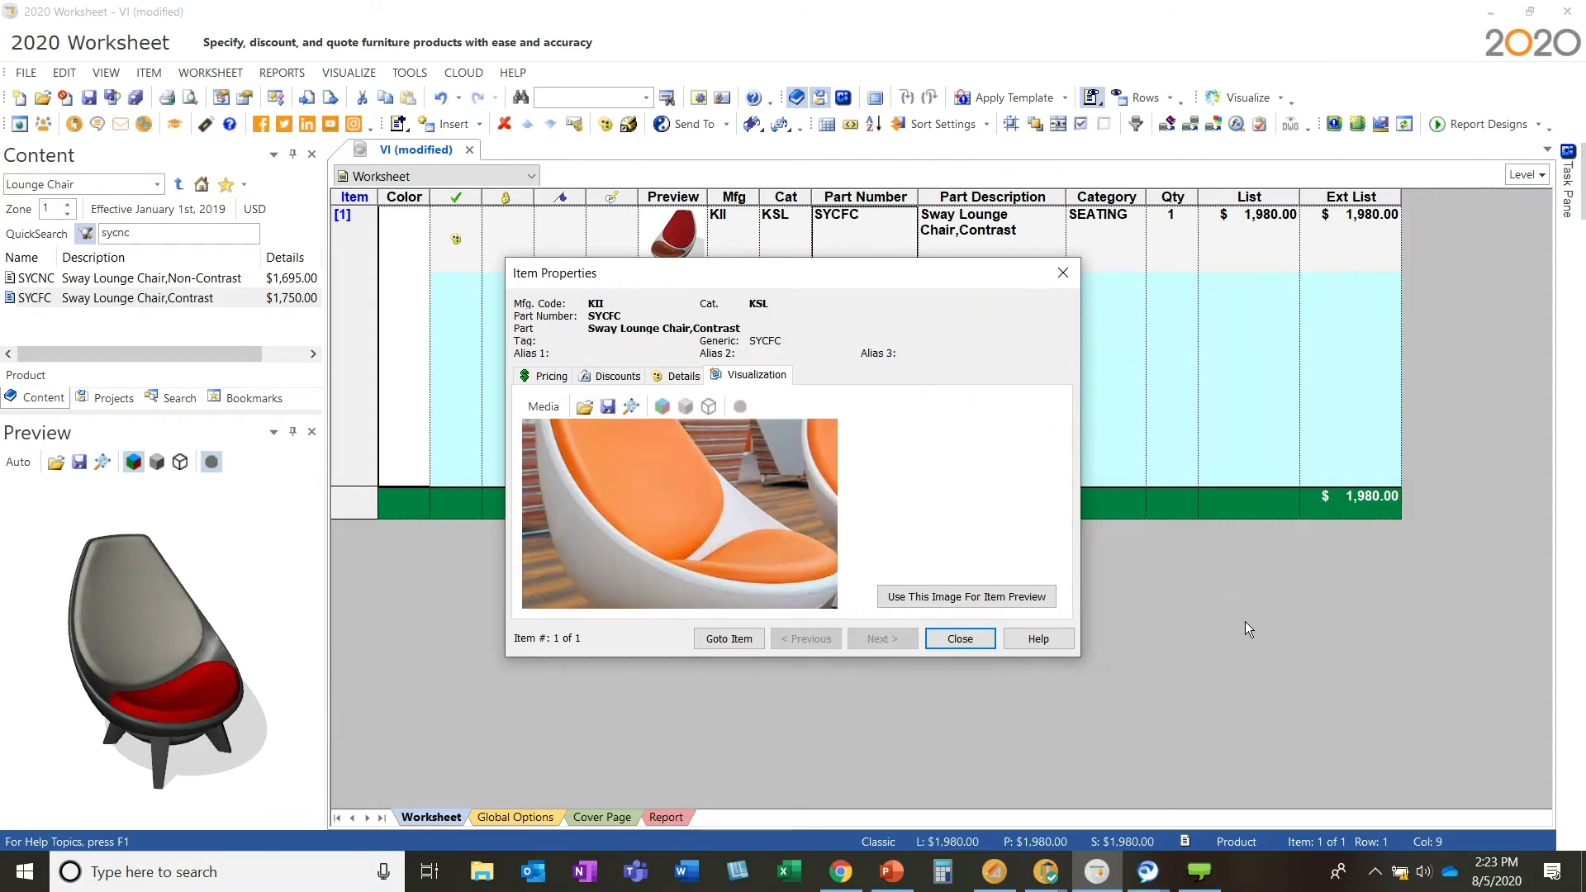
{"action": "left_click", "coordinate": [991, 601]}
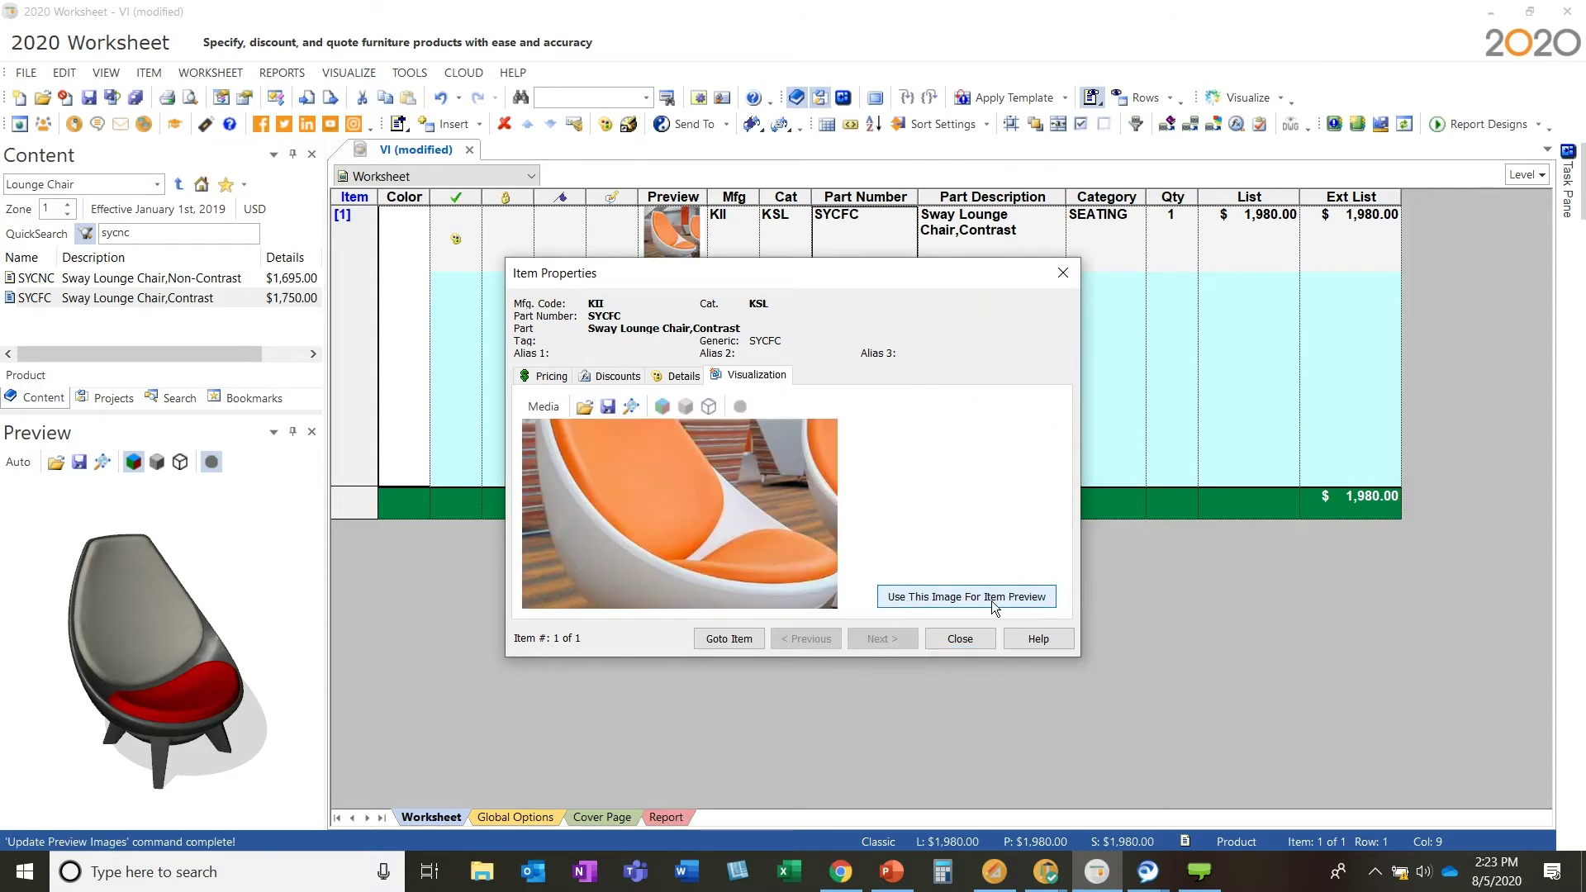
{"action": "left_click", "coordinate": [960, 639]}
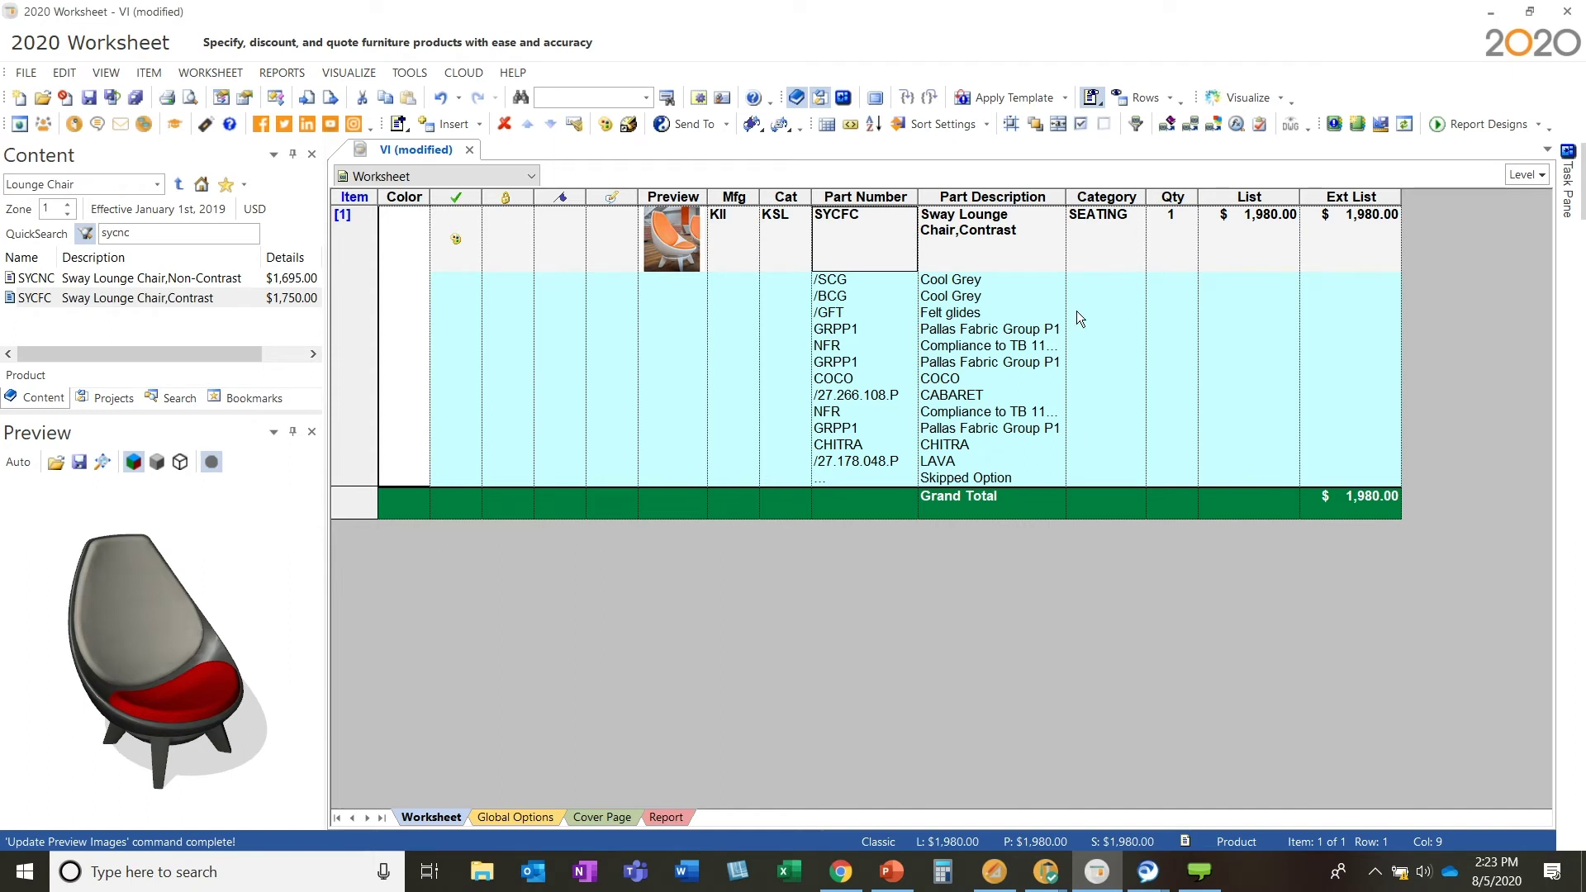
View the Product Specification report for the chair and return to the worksheet.
{"action": "left_click", "coordinate": [1409, 130]}
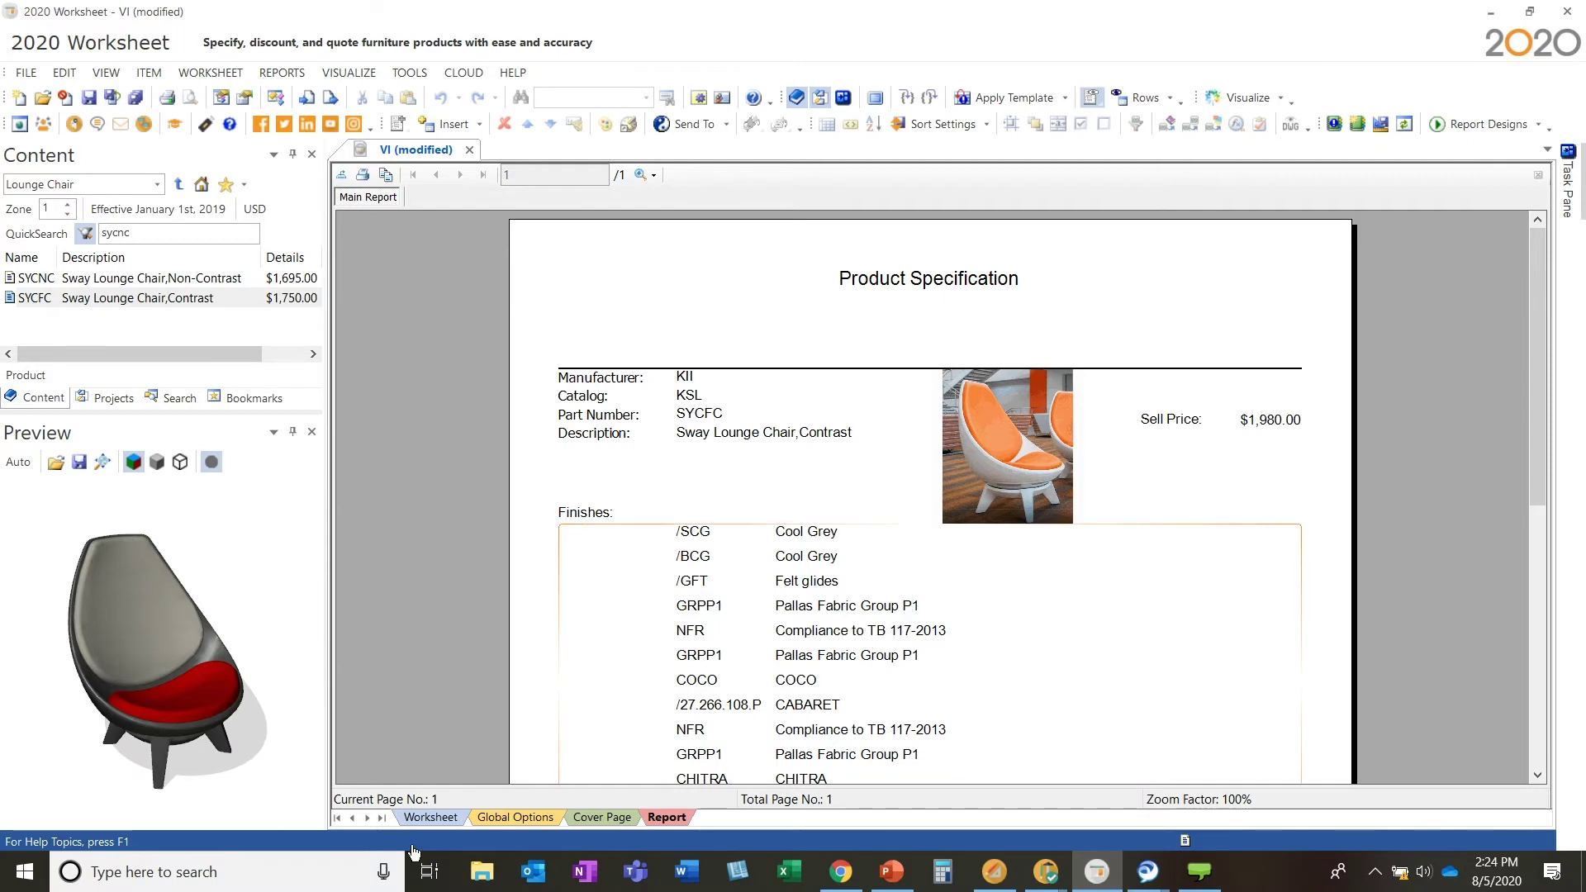
{"action": "left_click", "coordinate": [425, 818]}
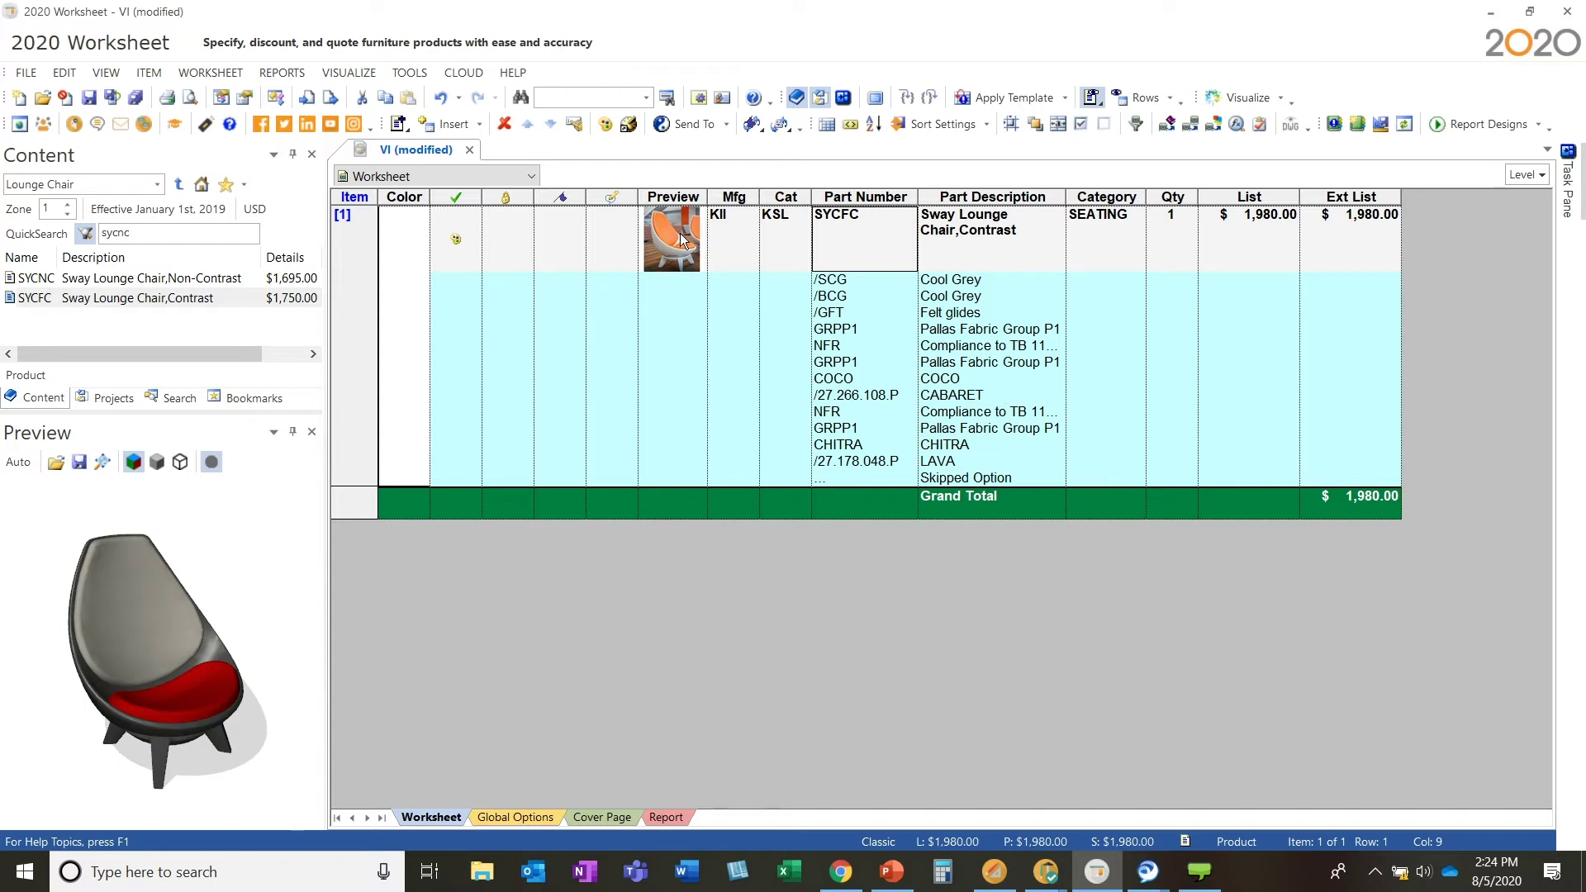
Set the SYCFC chair's item preview to its 3D model turned to an angled view, and view the preview image enlarged.
{"action": "right_click", "coordinate": [856, 248]}
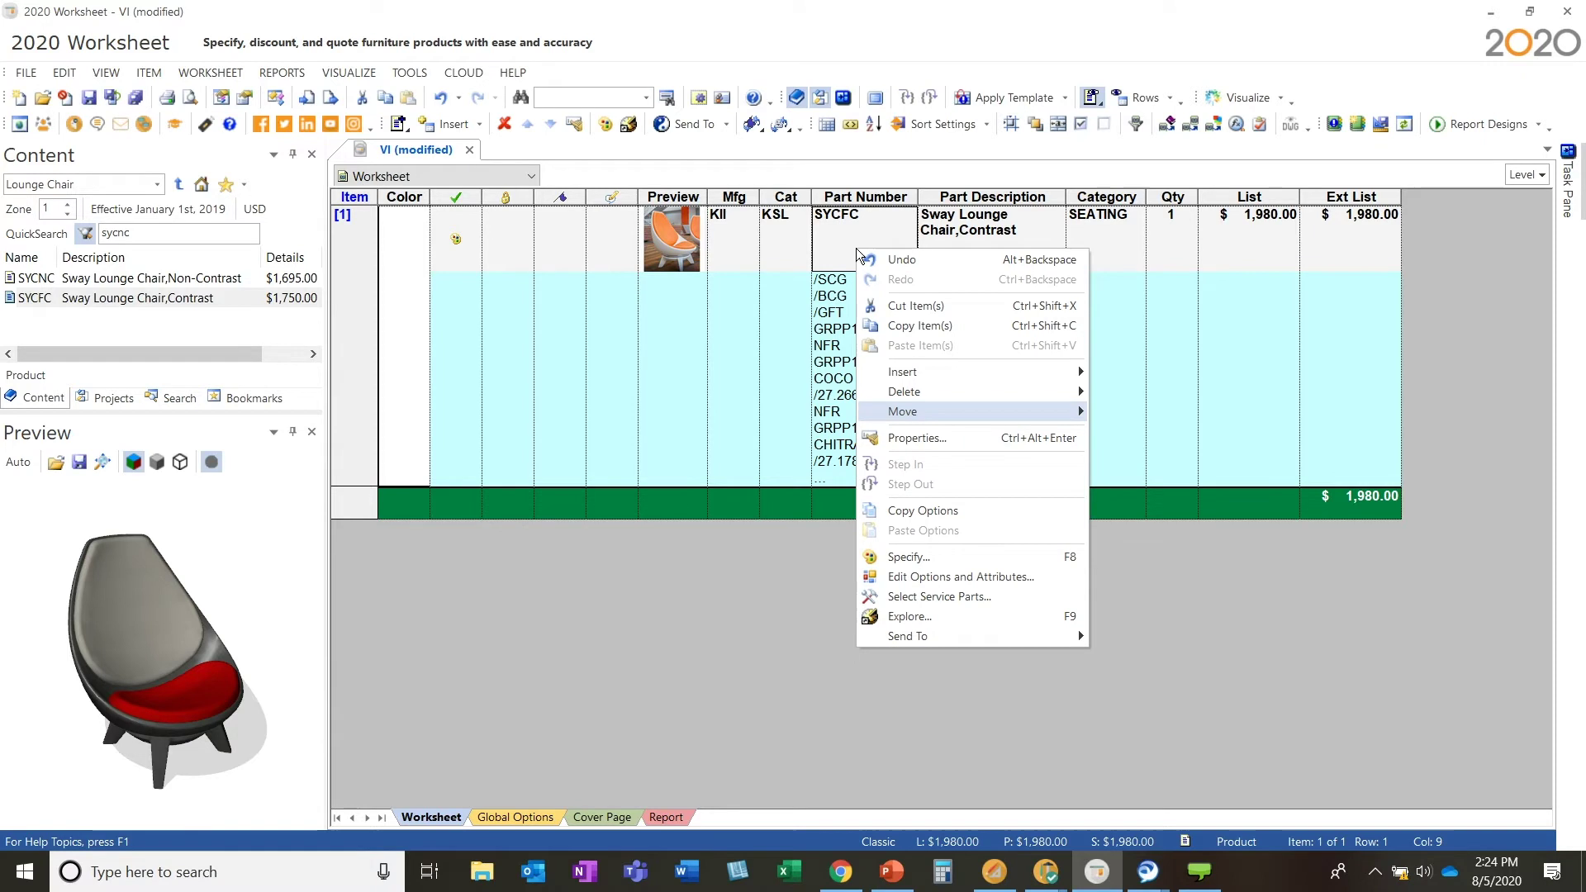
{"action": "left_click", "coordinate": [927, 428]}
{"action": "left_click", "coordinate": [754, 376]}
{"action": "left_click", "coordinate": [906, 597]}
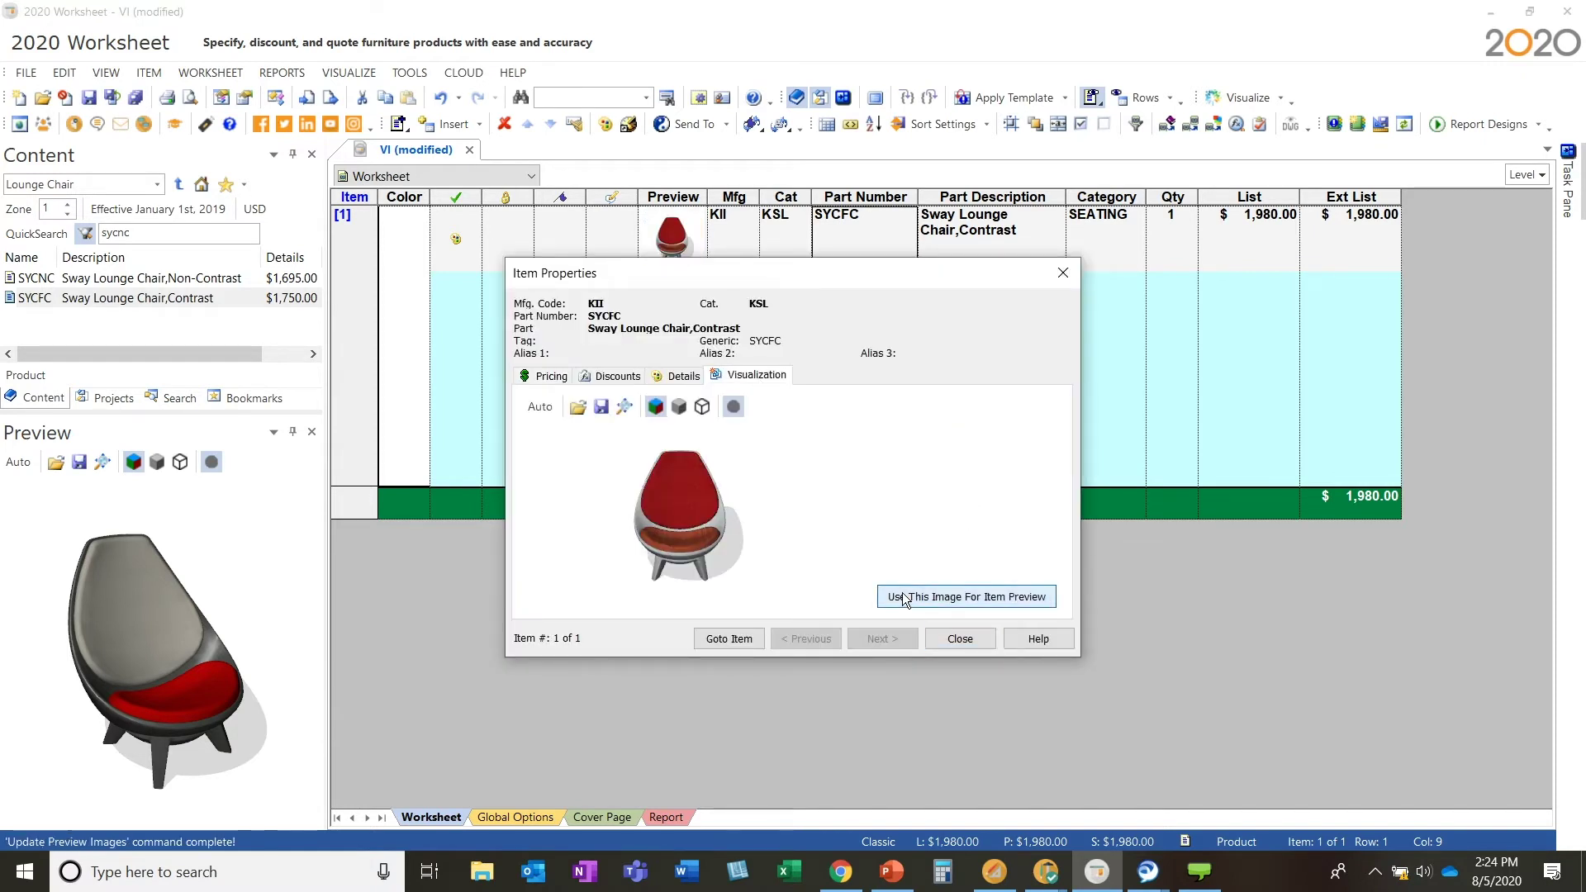
{"action": "left_click_drag", "start_coordinate": [709, 536], "coordinate": [679, 537]}
{"action": "left_click", "coordinate": [978, 596]}
{"action": "left_click", "coordinate": [958, 639]}
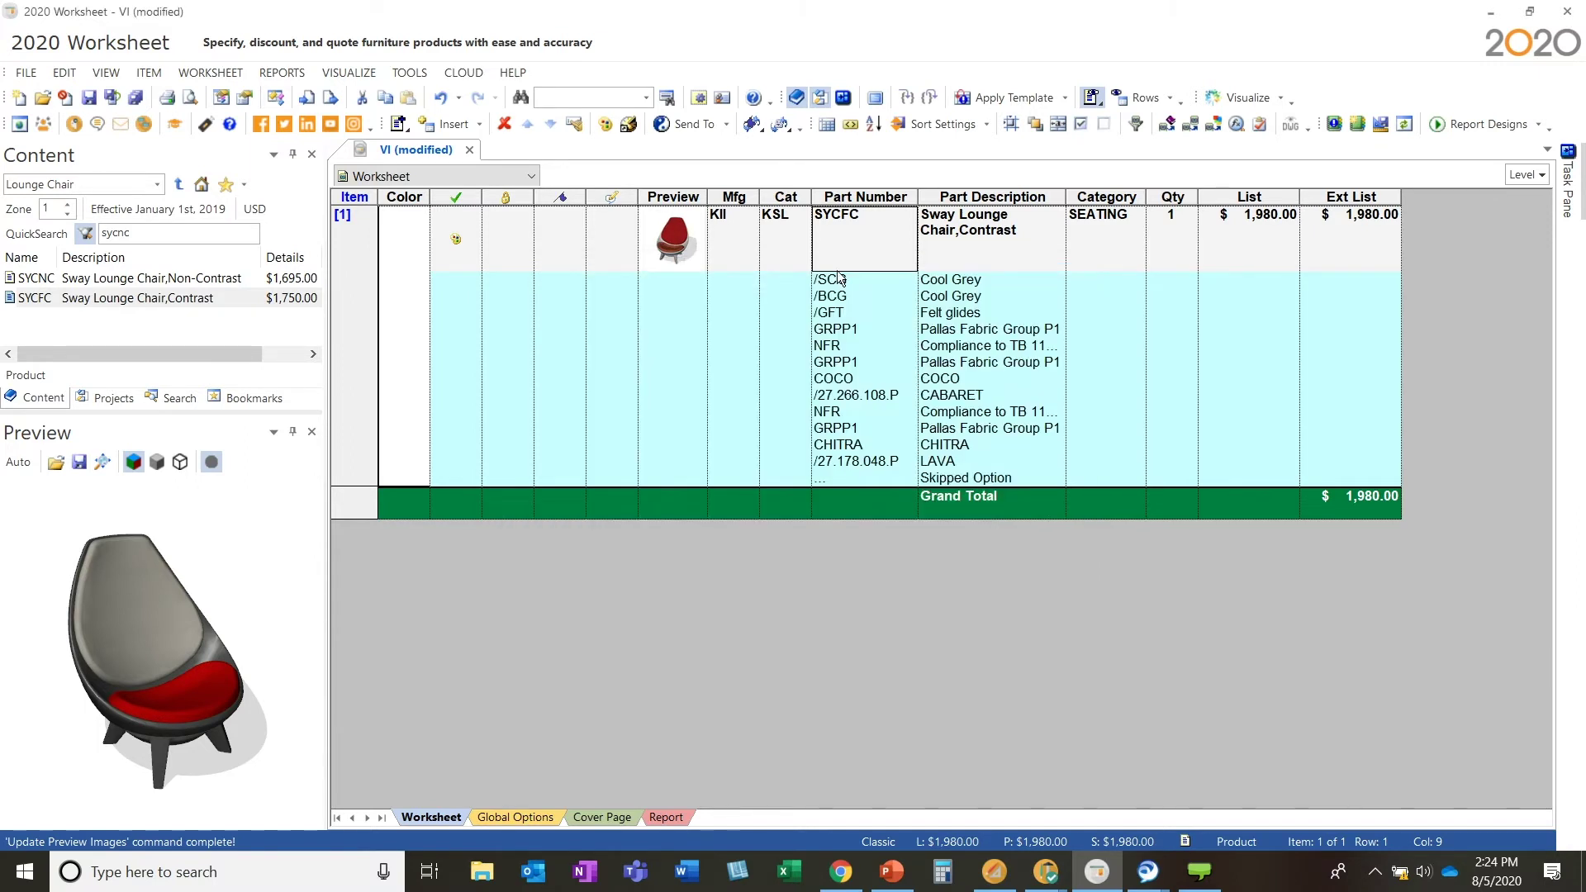
{"action": "left_click", "coordinate": [675, 240]}
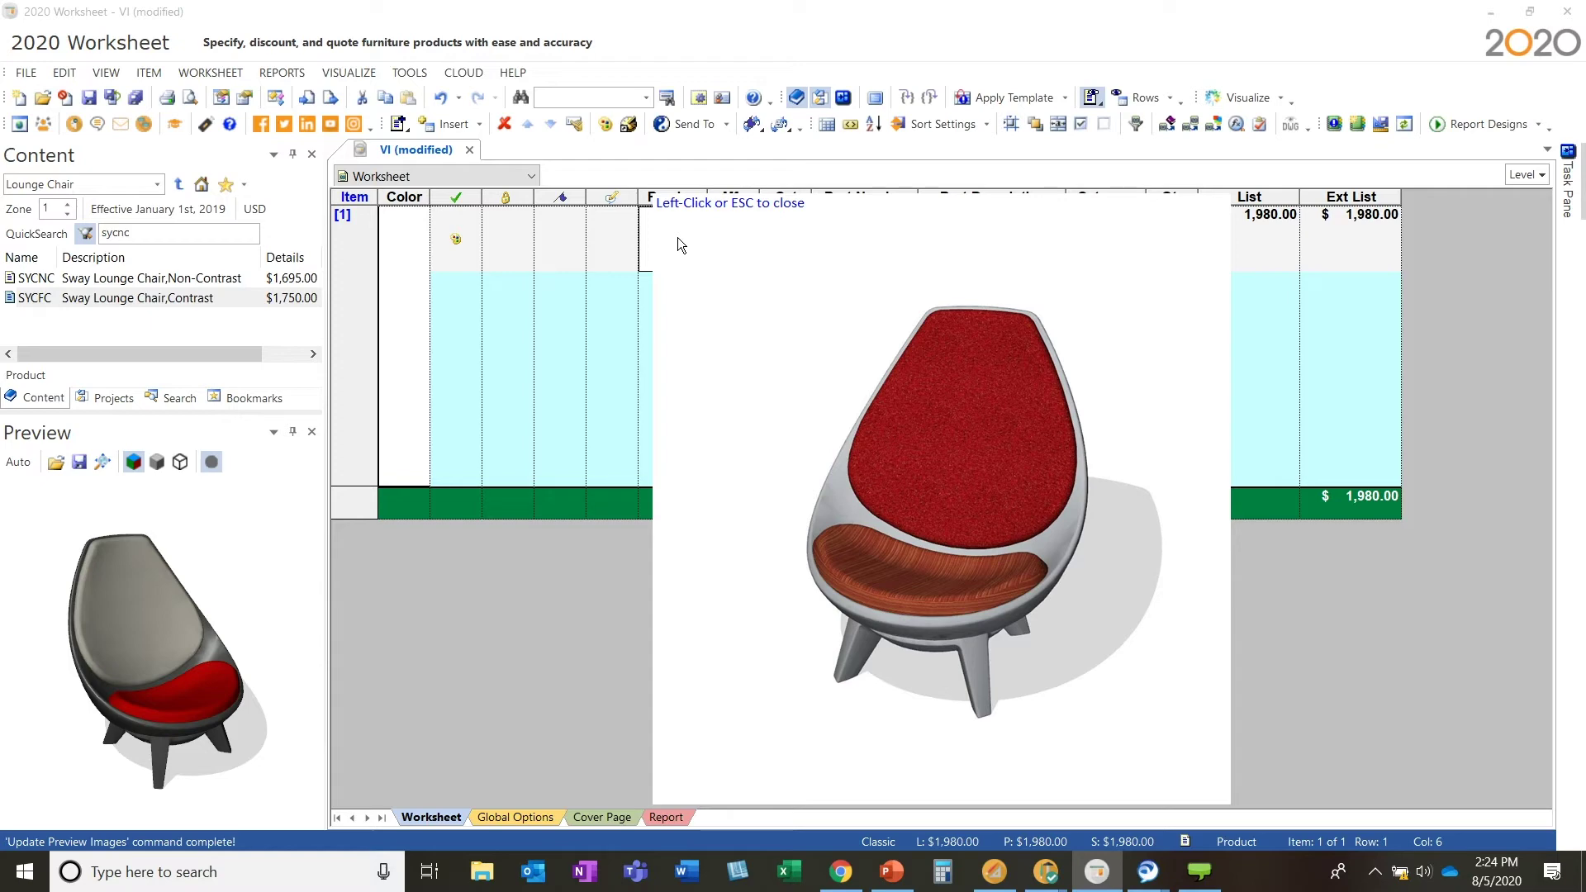
{"action": "left_click", "coordinate": [679, 240]}
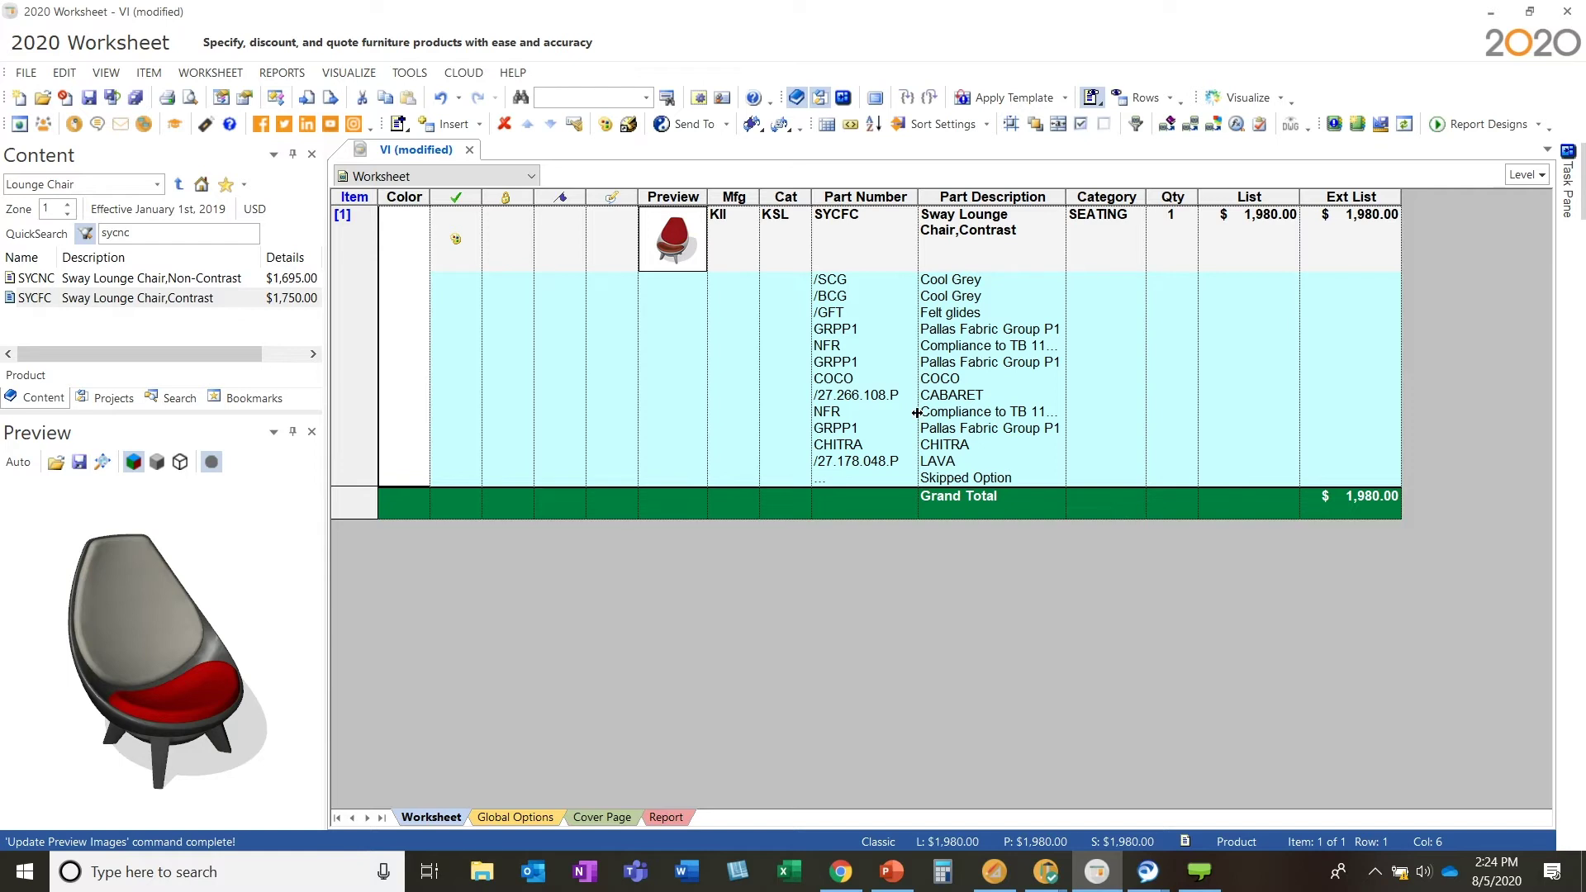
Reopen the option selections of the SYCFC chair and select the CABARET fabric to show its swatch.
{"action": "right_click", "coordinate": [859, 244]}
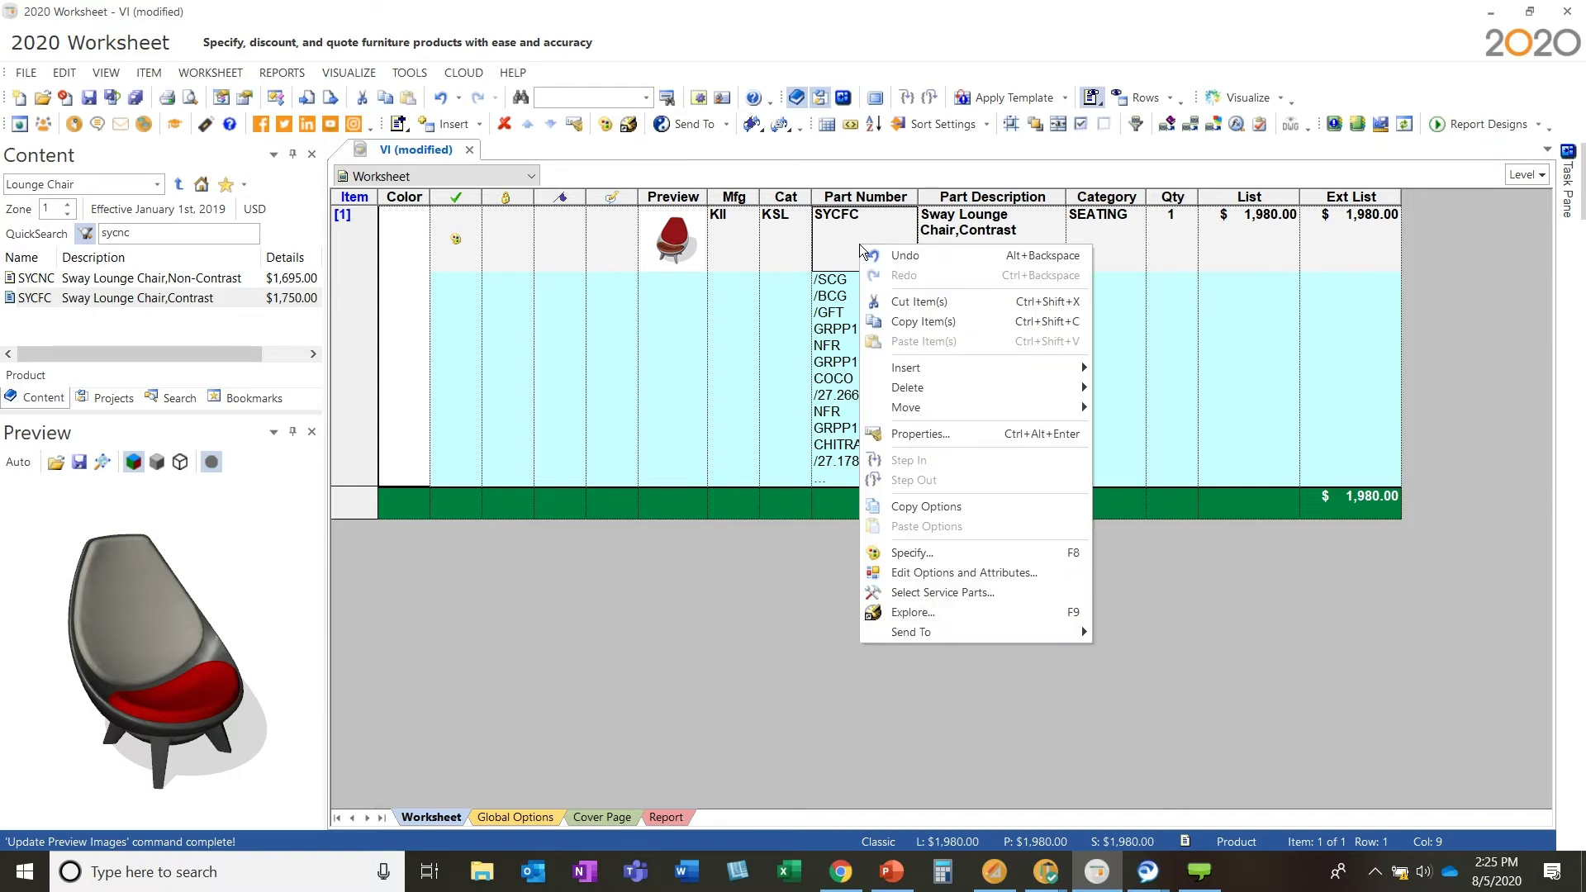
{"action": "left_click", "coordinate": [831, 226]}
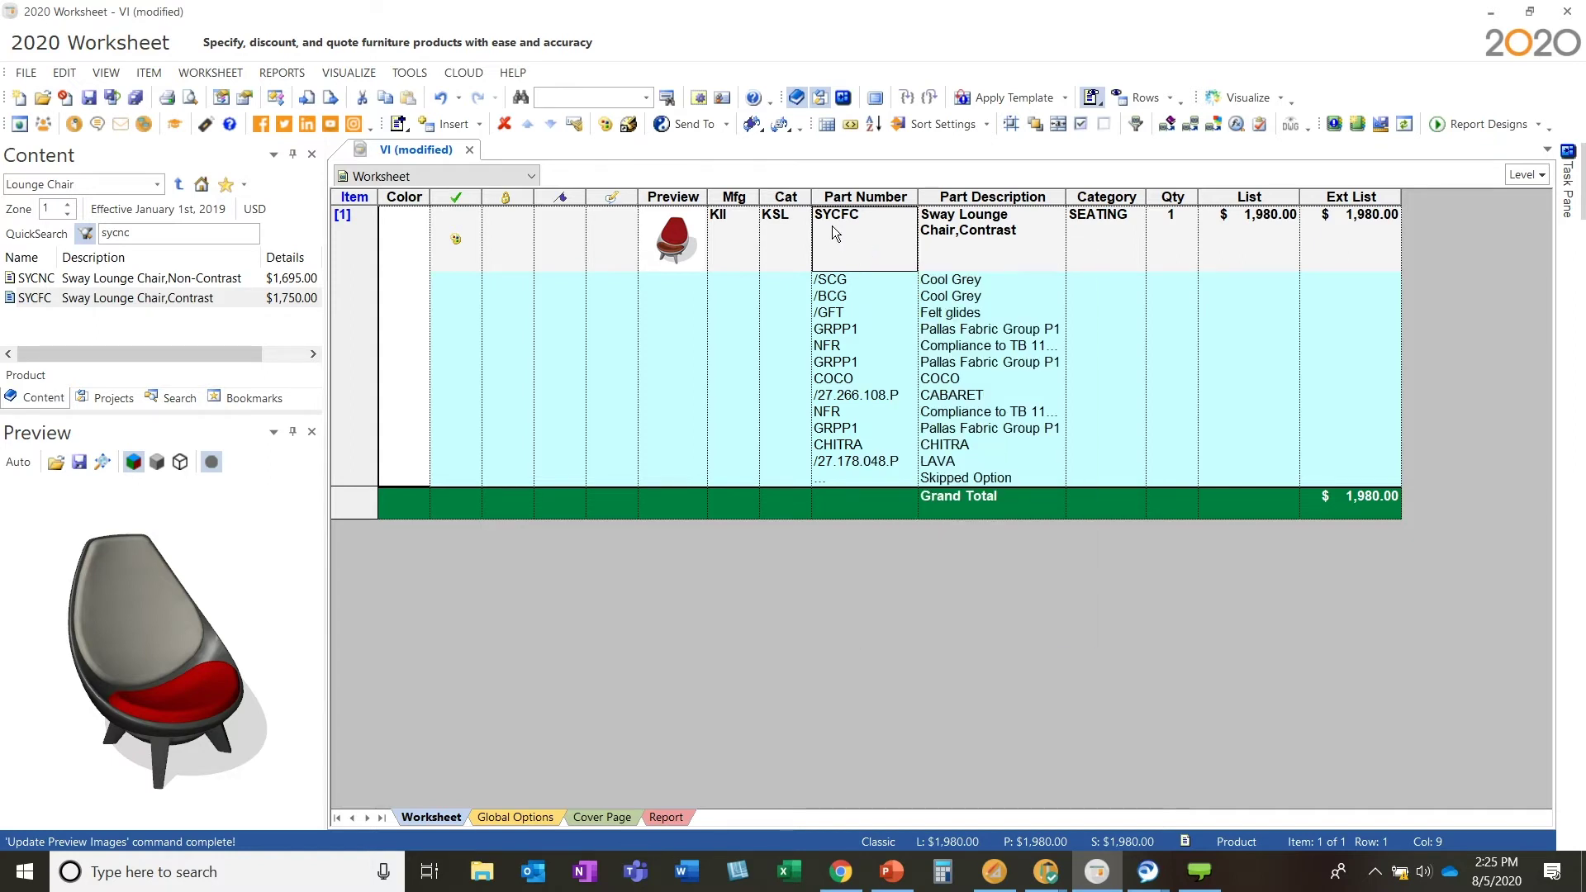
{"action": "left_click", "coordinate": [456, 242]}
{"action": "left_click", "coordinate": [456, 242]}
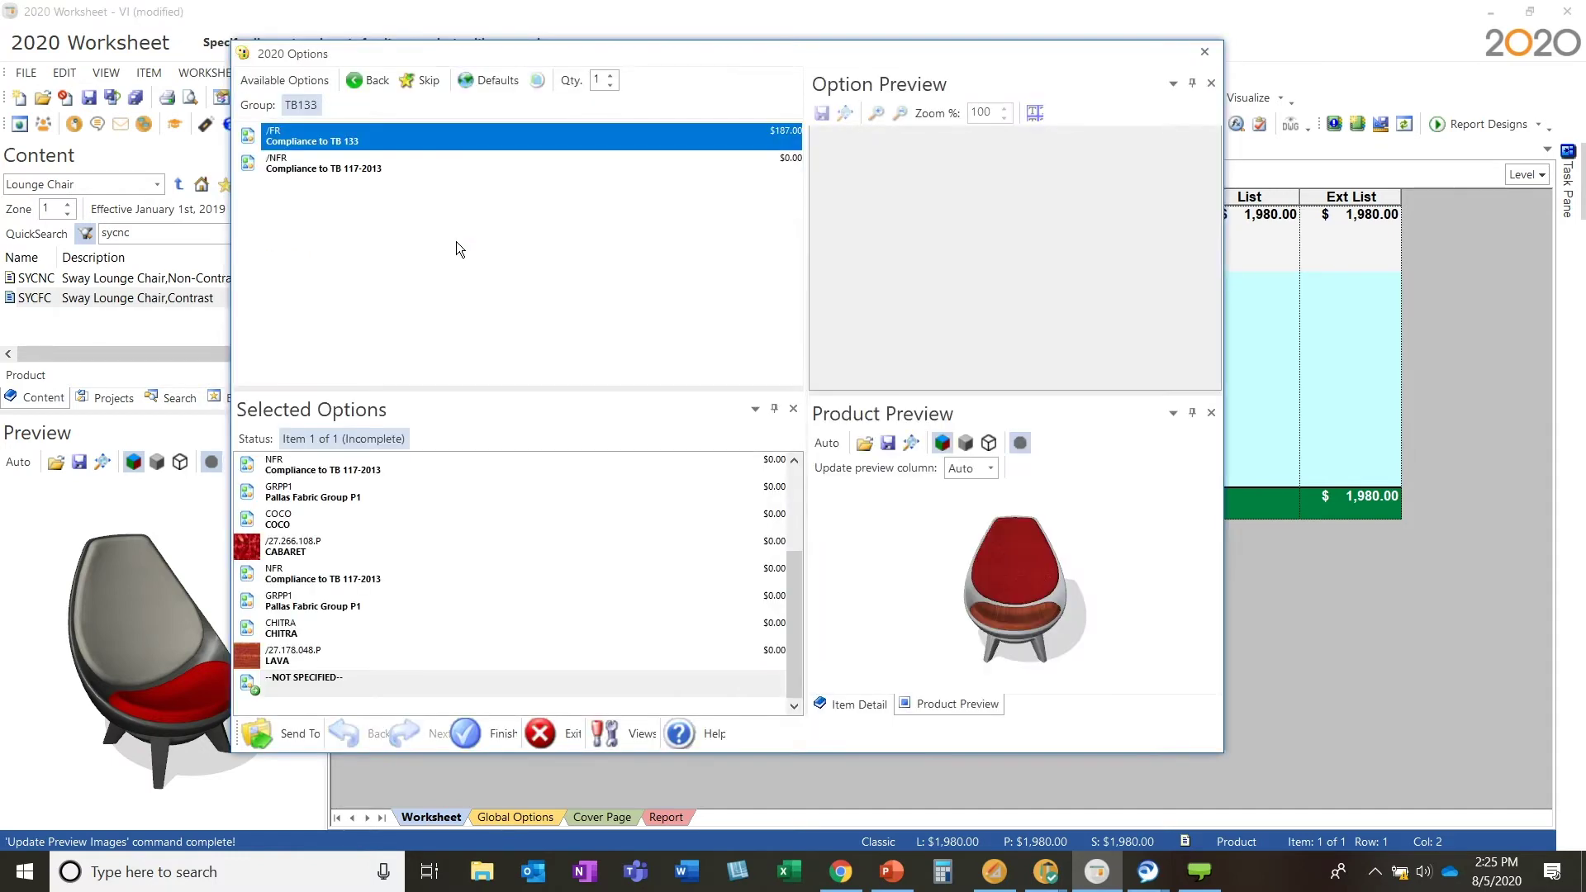
{"action": "left_click", "coordinate": [315, 550]}
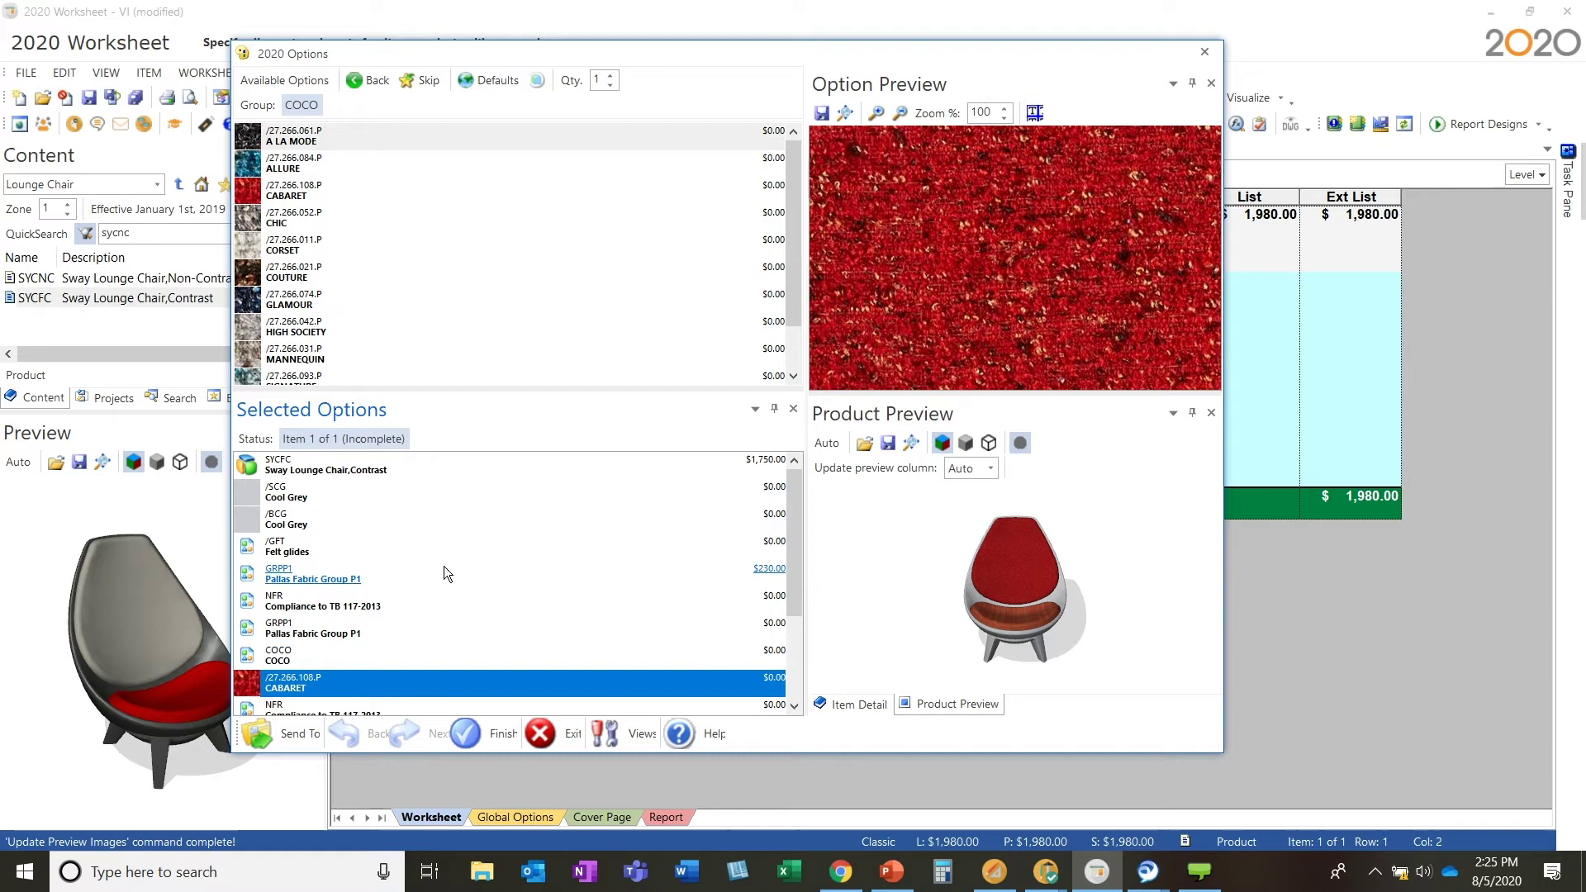
{"action": "scroll", "coordinate": [443, 566], "scroll_direction": "down", "scroll_amount": 1}
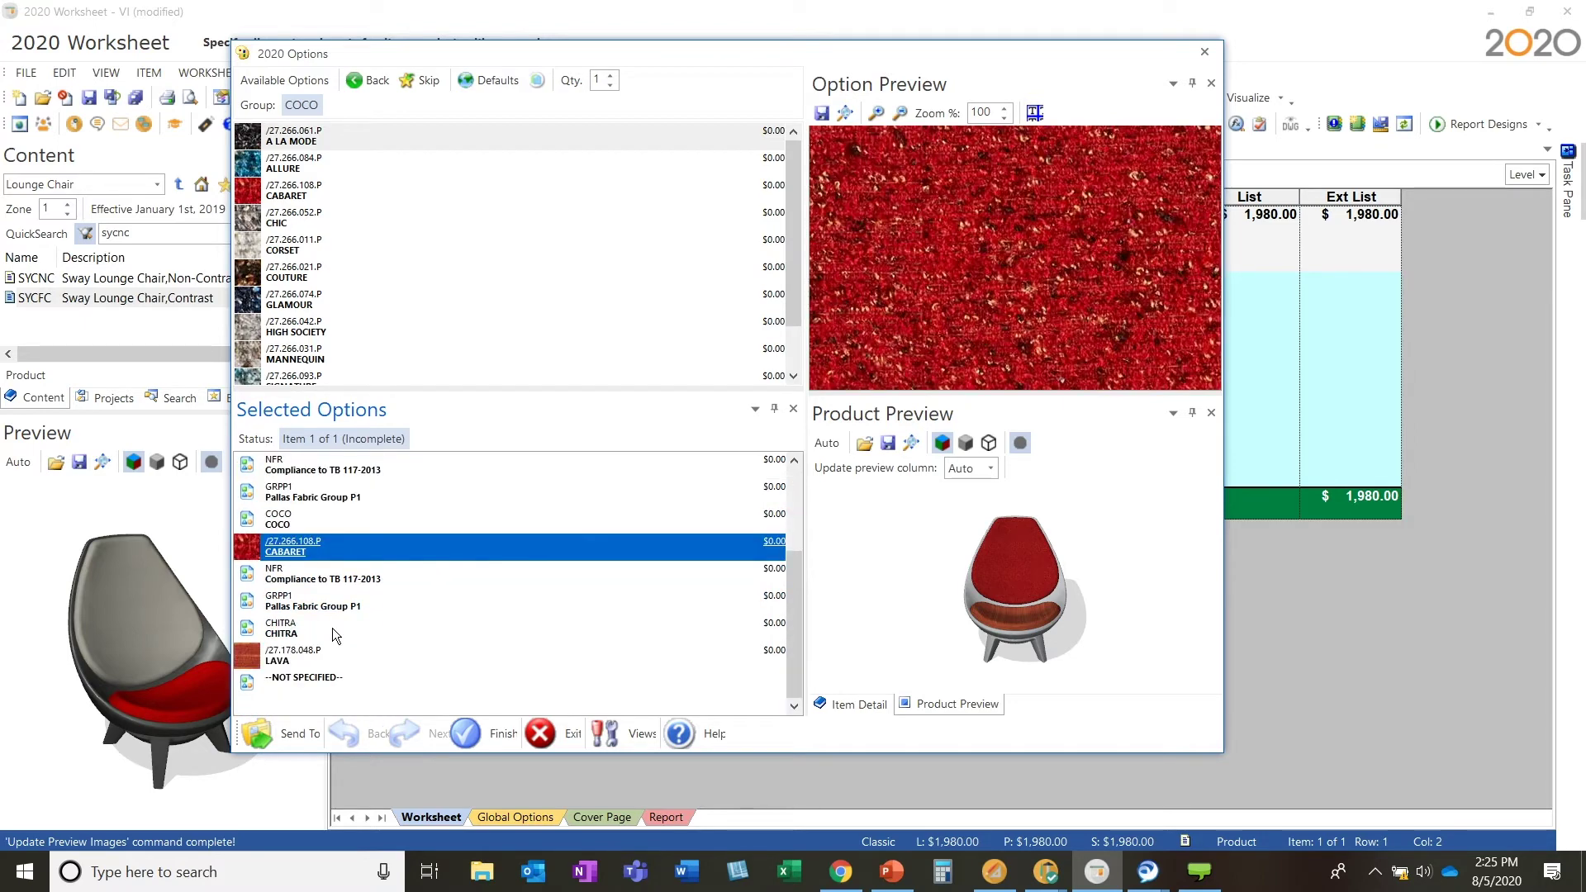
{"action": "left_click", "coordinate": [306, 547]}
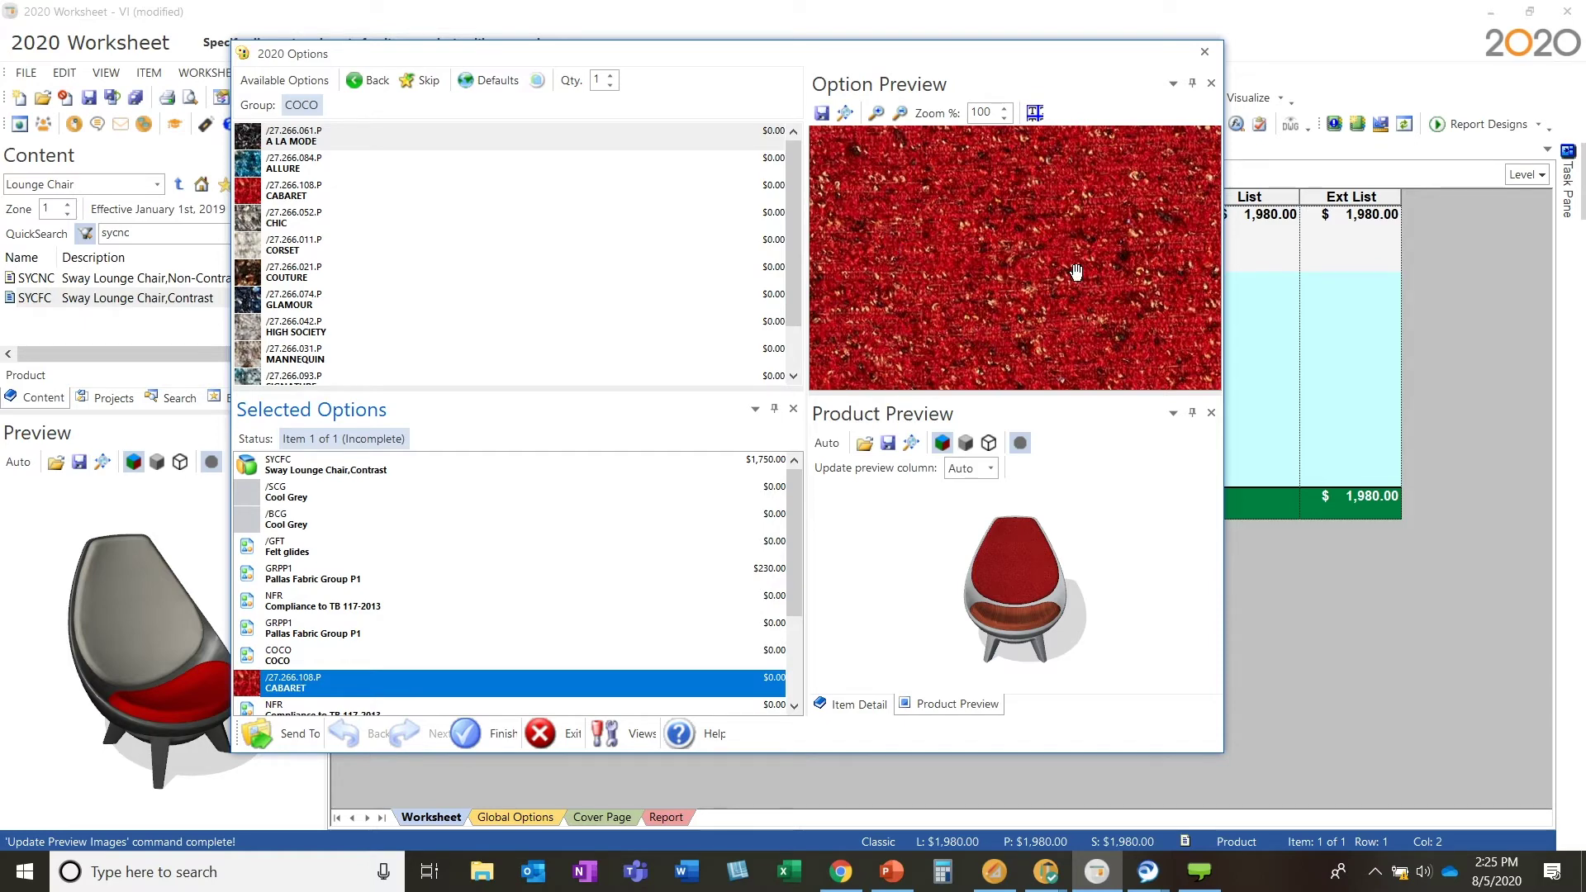
Save the CABARET swatch image to the Desktop as a JPEG named "cab".
{"action": "left_click", "coordinate": [820, 113]}
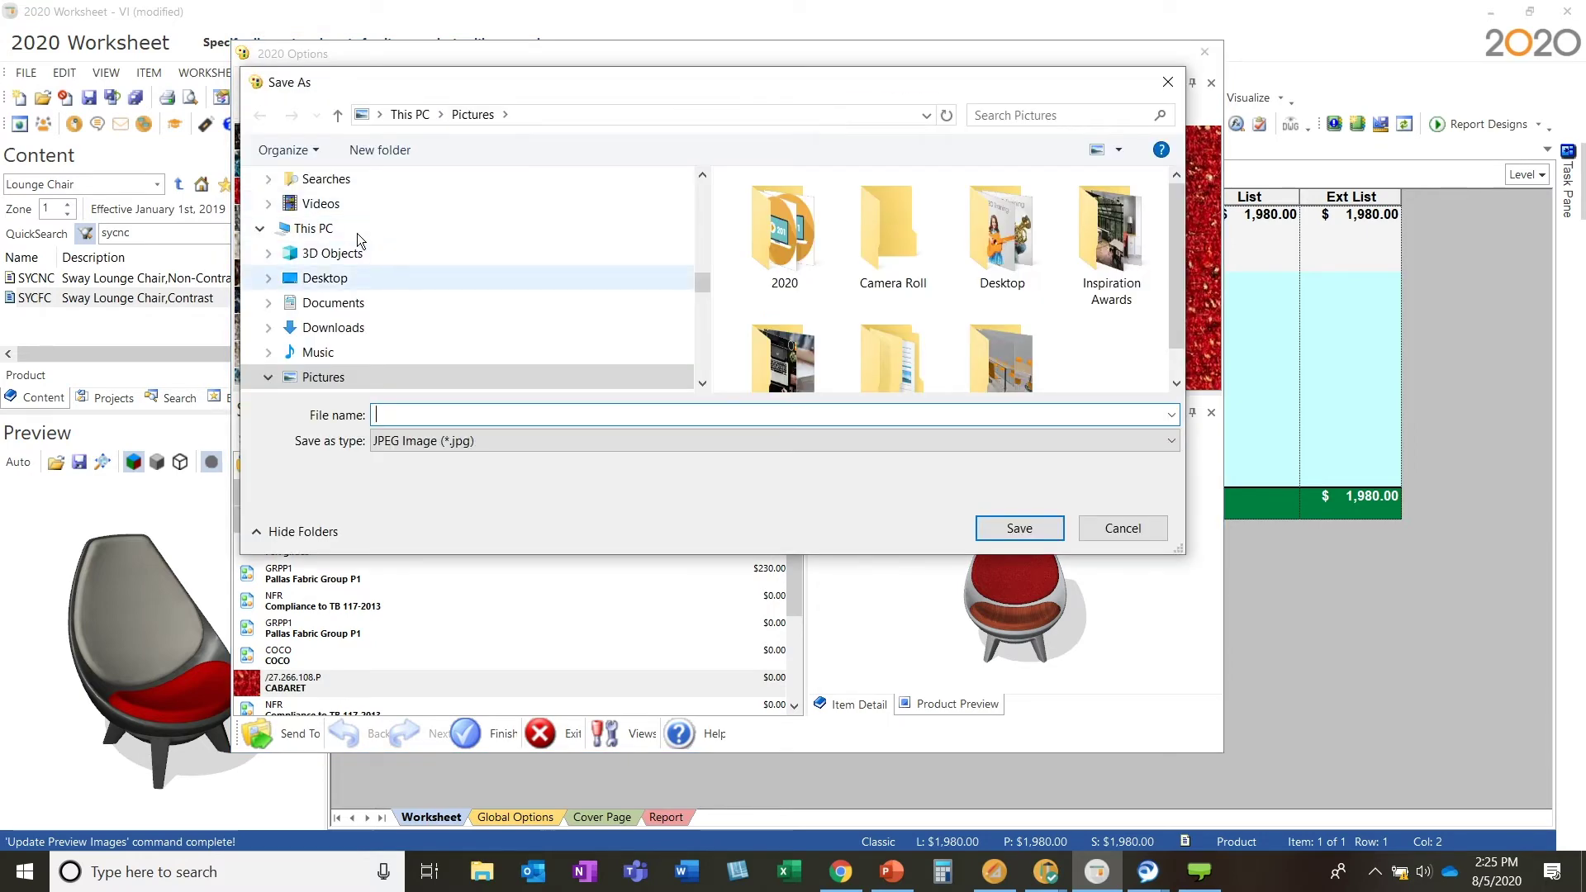
{"action": "left_click", "coordinate": [330, 278]}
{"action": "left_click", "coordinate": [418, 413]}
{"action": "type", "text": "cab"}
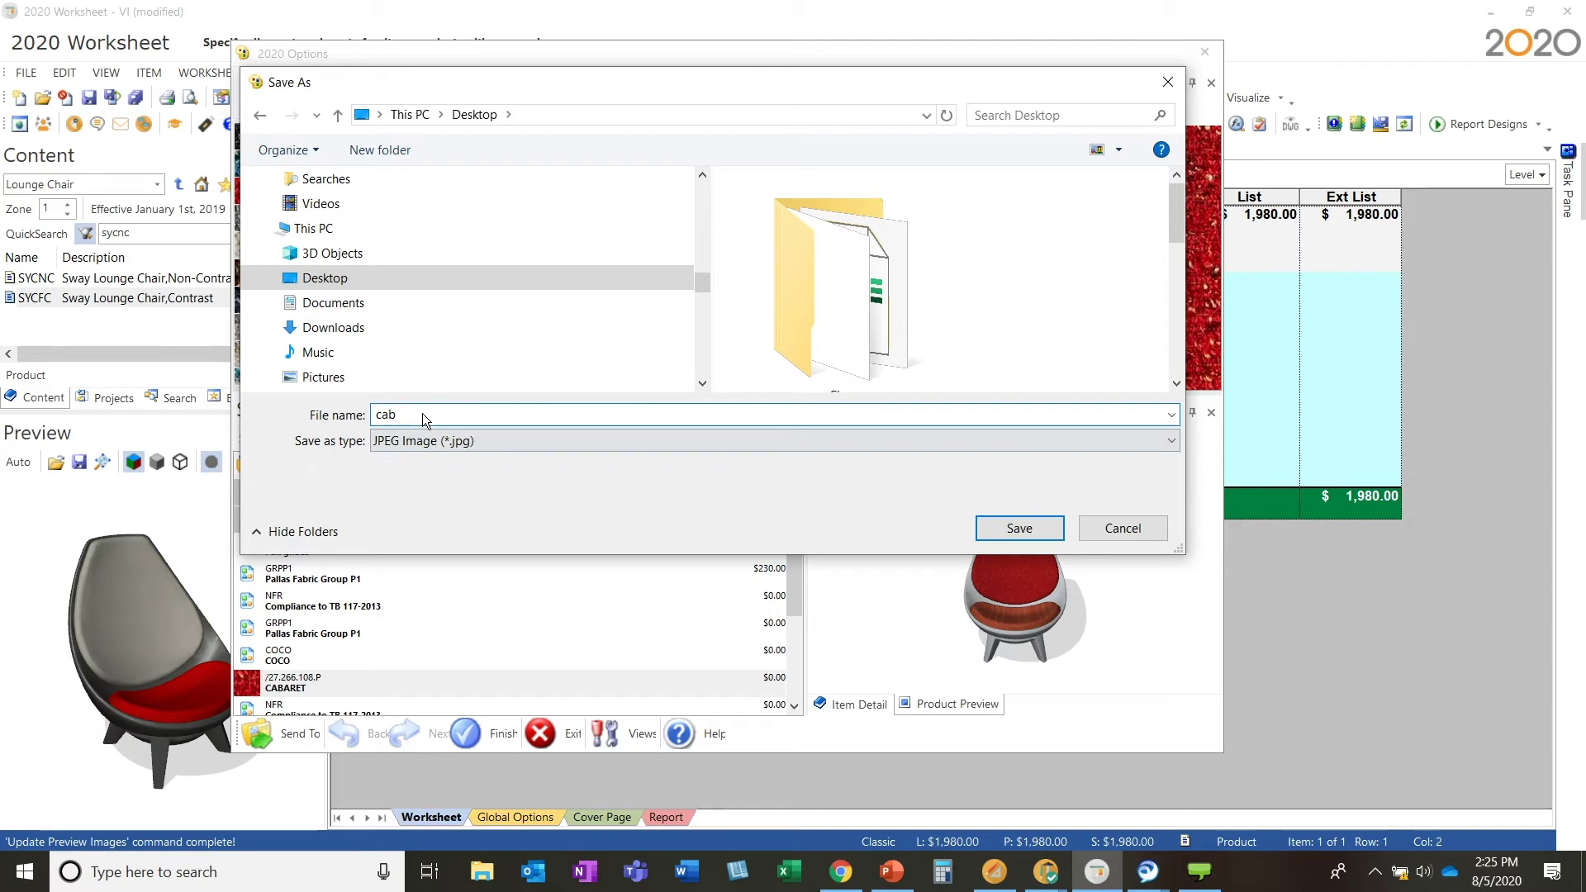
{"action": "left_click", "coordinate": [1037, 525]}
Select the LAVA fabric among the selected options and save its swatch to the Desktop as a JPEG named "lava".
{"action": "scroll", "coordinate": [478, 628], "scroll_direction": "down", "scroll_amount": 3}
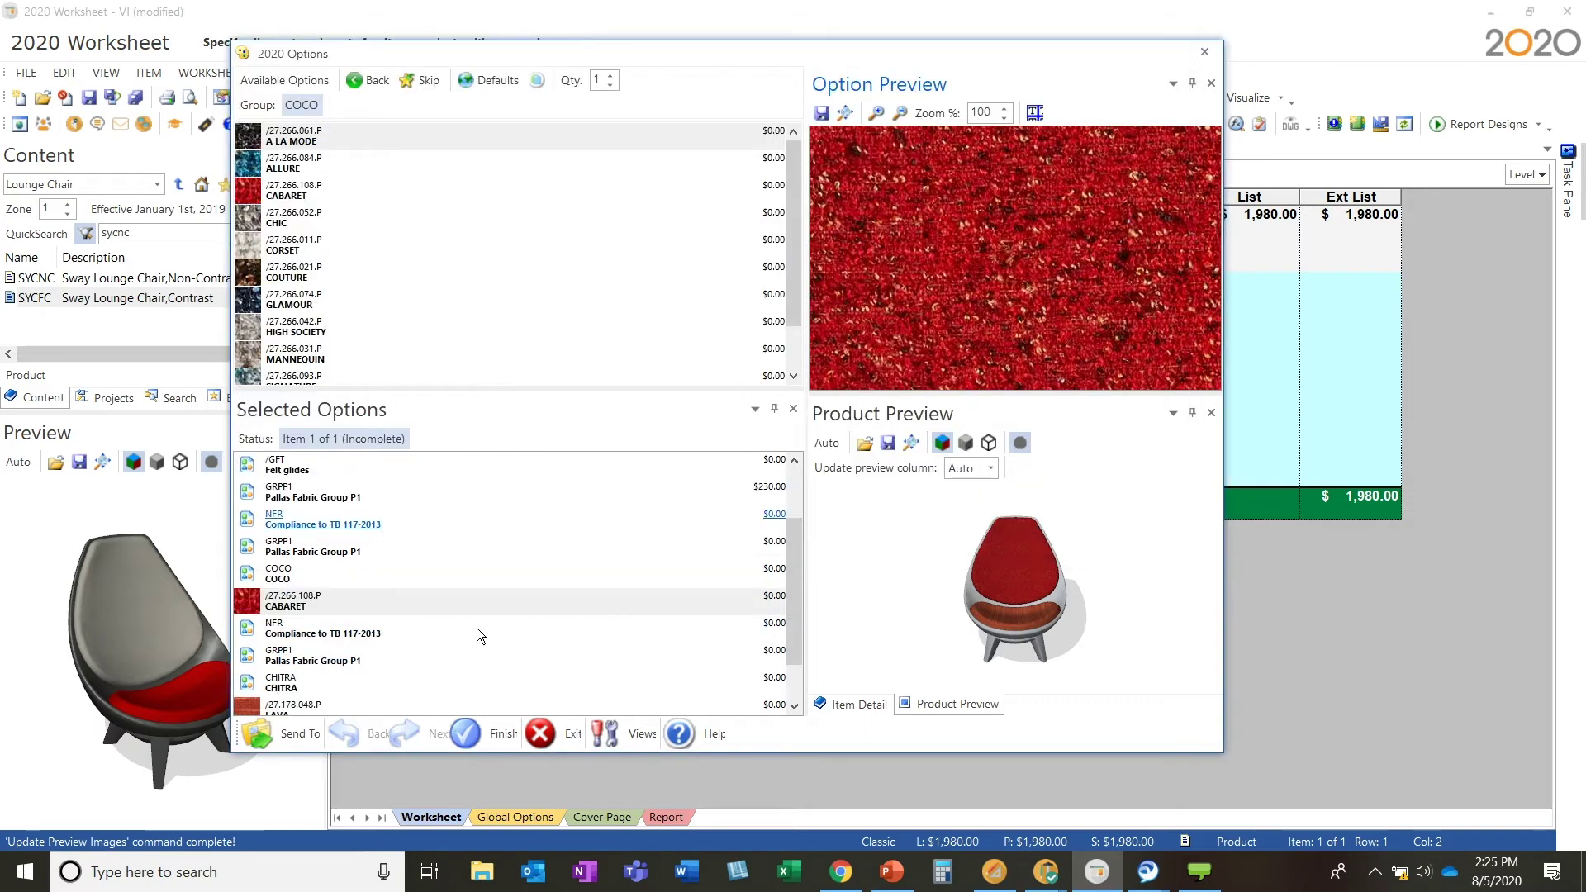
{"action": "left_click", "coordinate": [344, 662]}
{"action": "left_click", "coordinate": [344, 661]}
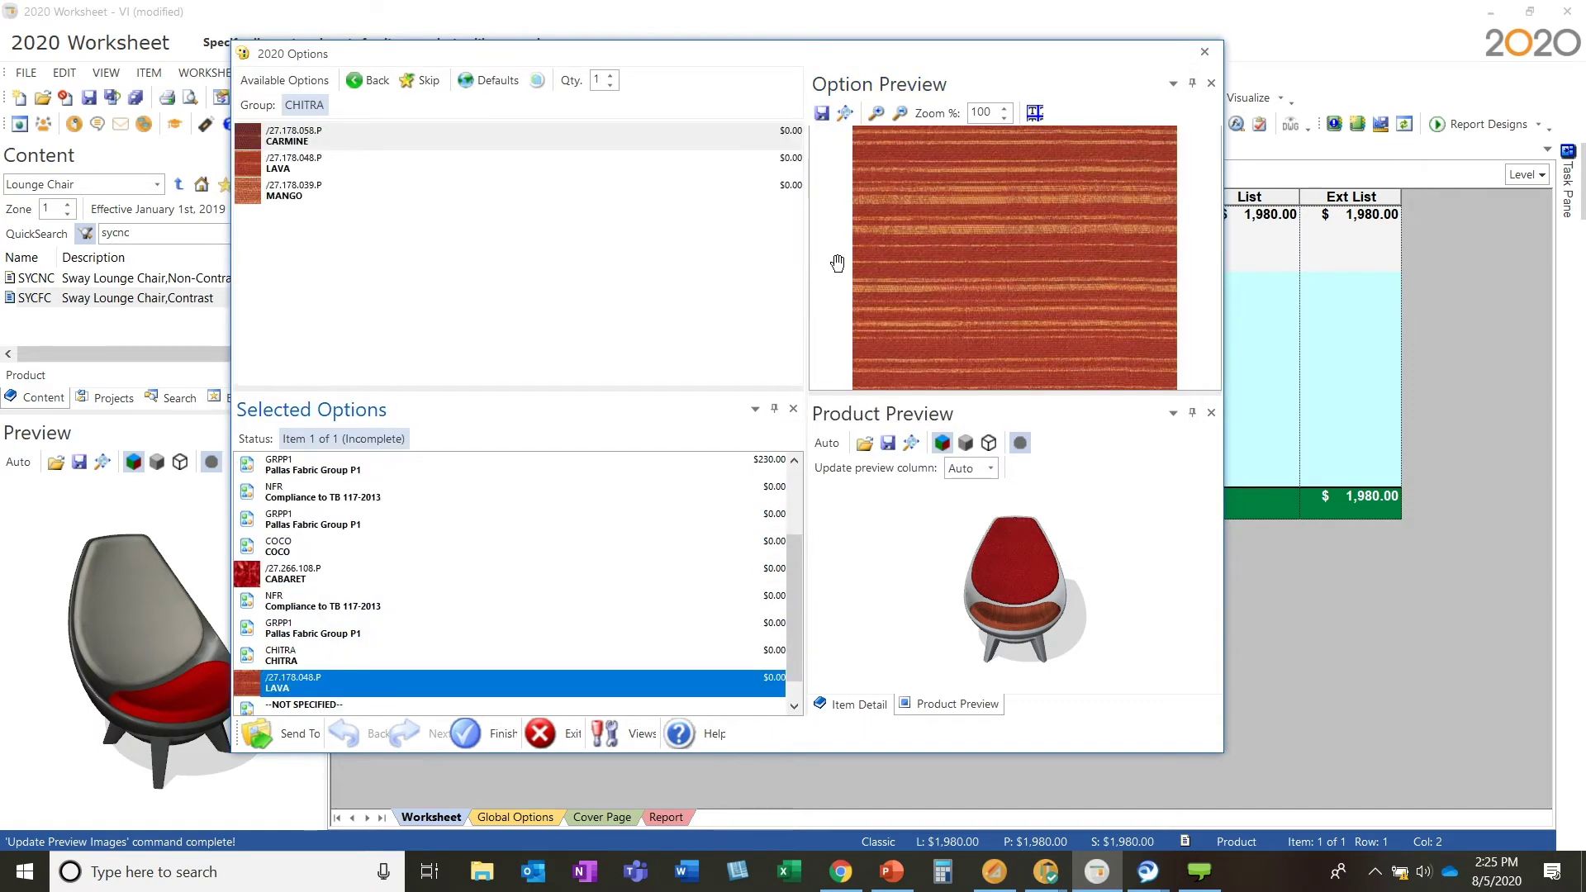
{"action": "left_click", "coordinate": [822, 114]}
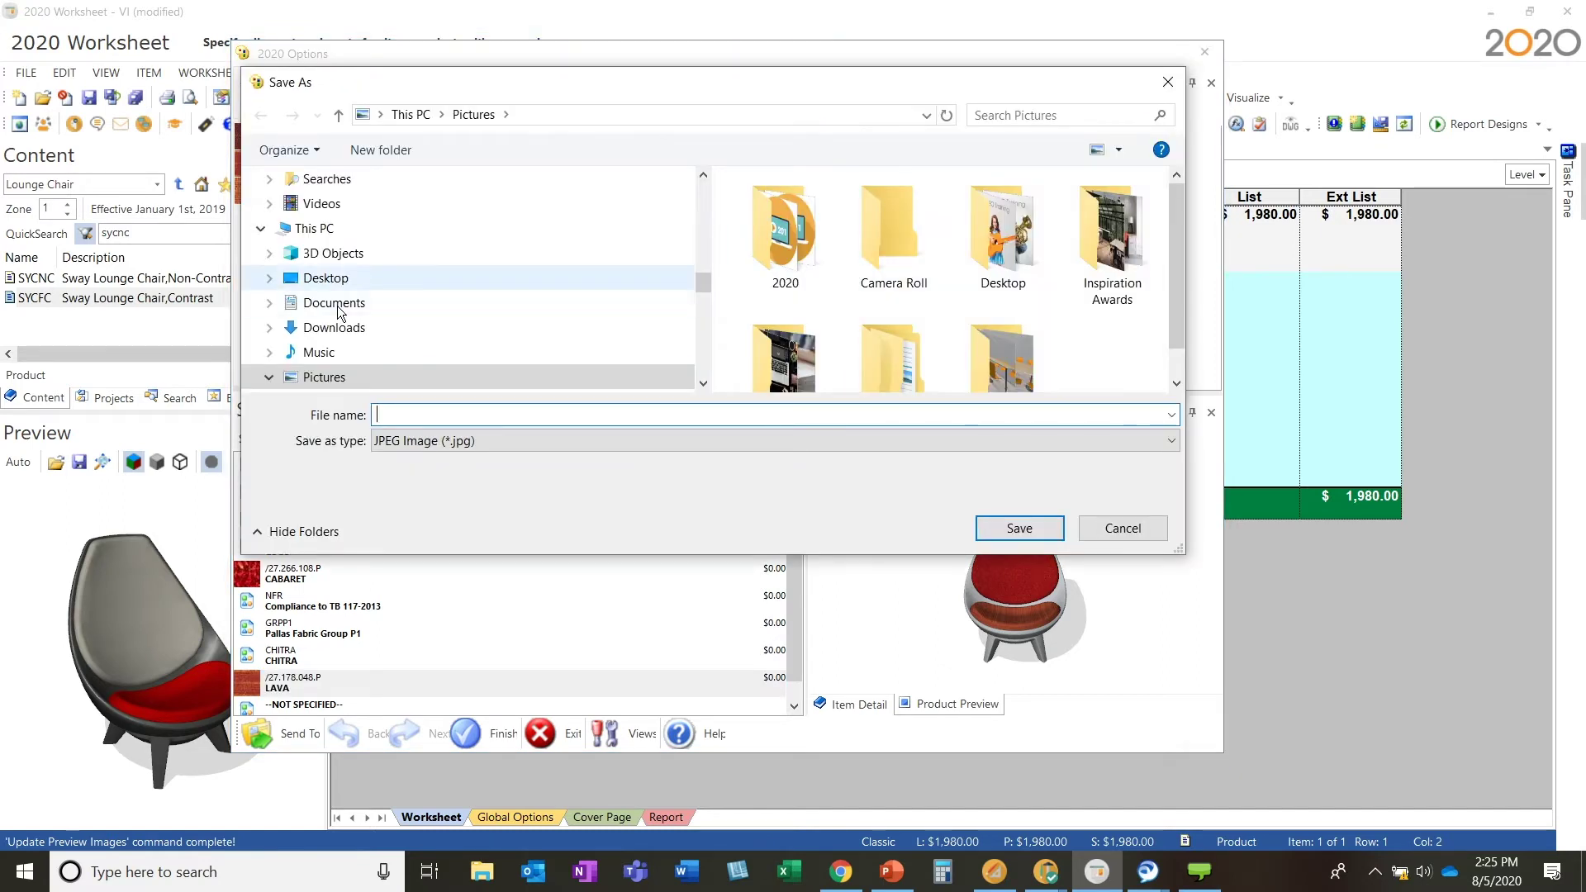
{"action": "left_click", "coordinate": [326, 278]}
{"action": "left_click", "coordinate": [421, 413]}
{"action": "type", "text": "lava"}
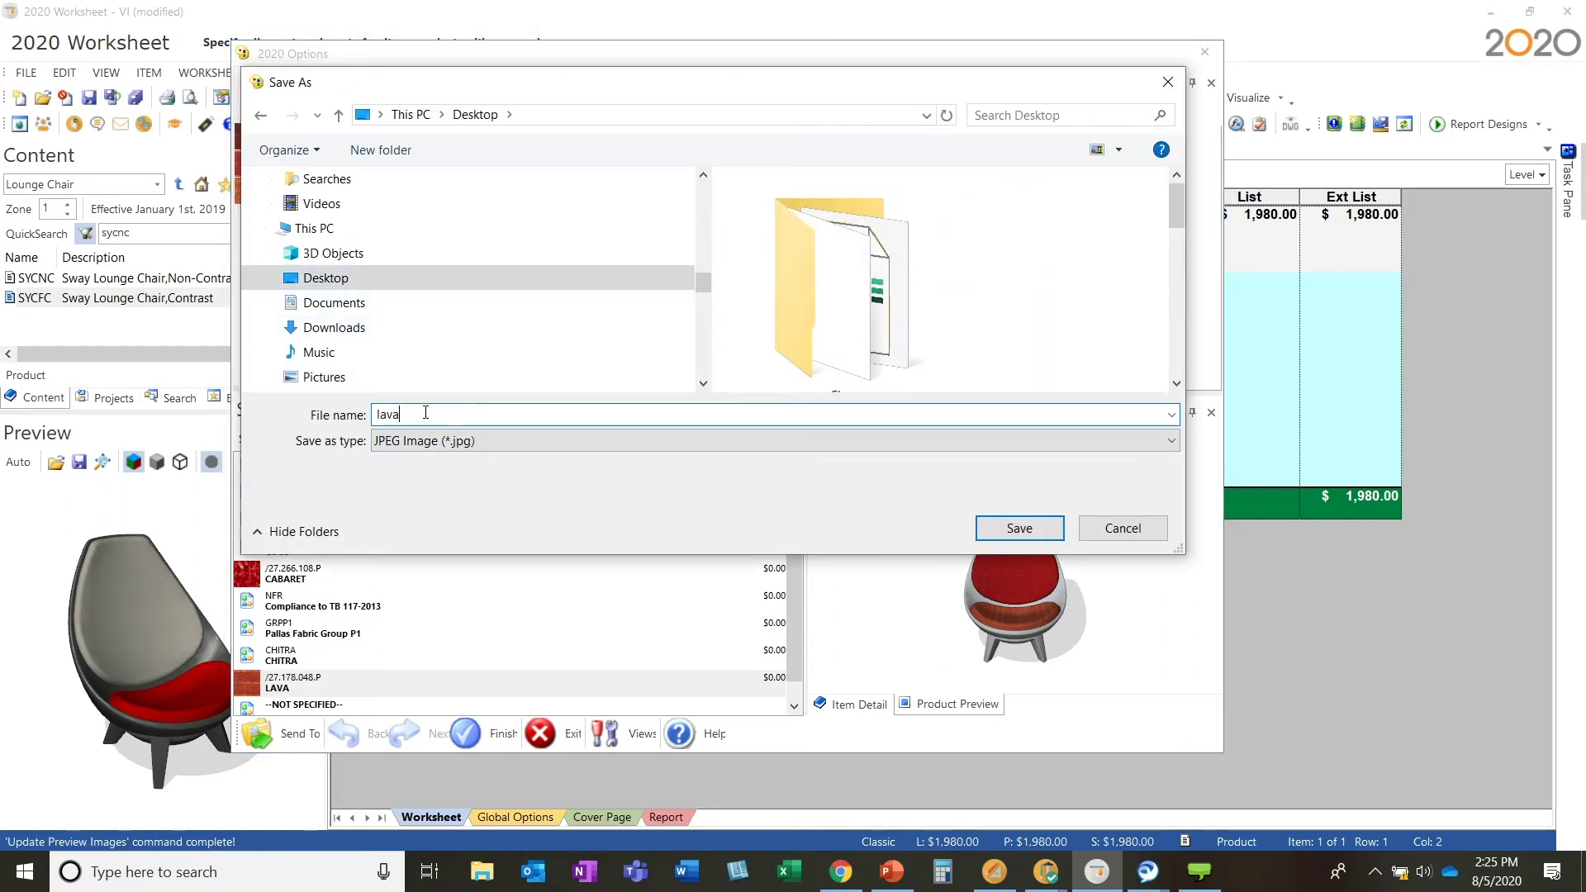
{"action": "key", "text": "Return"}
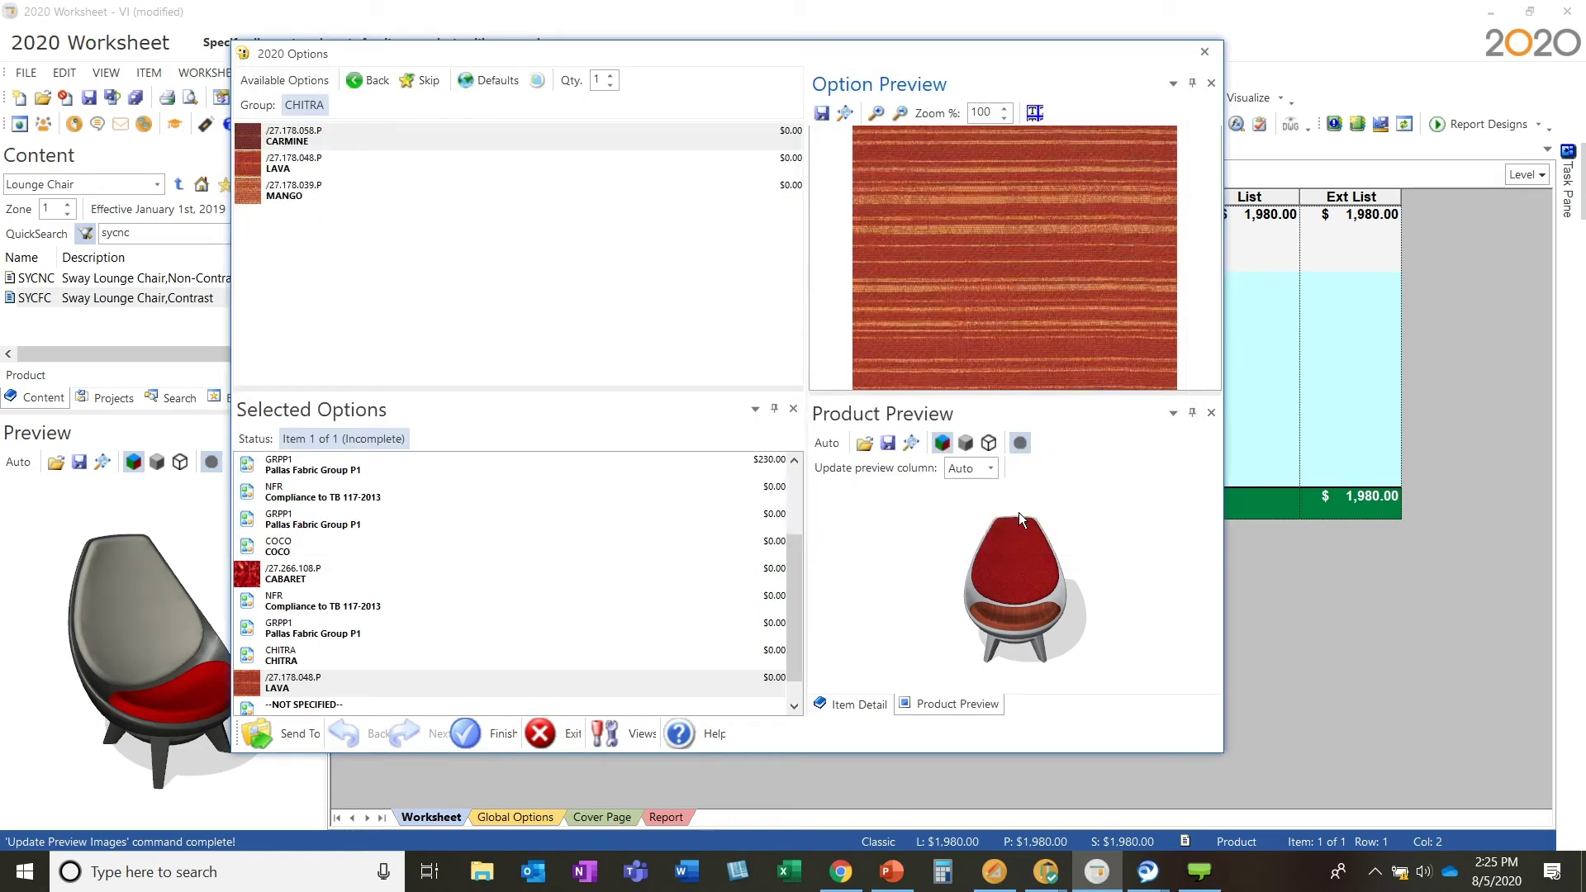
Rotate the chair in the product preview, save its image to the Desktop as a JPEG named "sway chair", and close the options.
{"action": "left_click_drag", "start_coordinate": [1012, 623], "coordinate": [984, 631]}
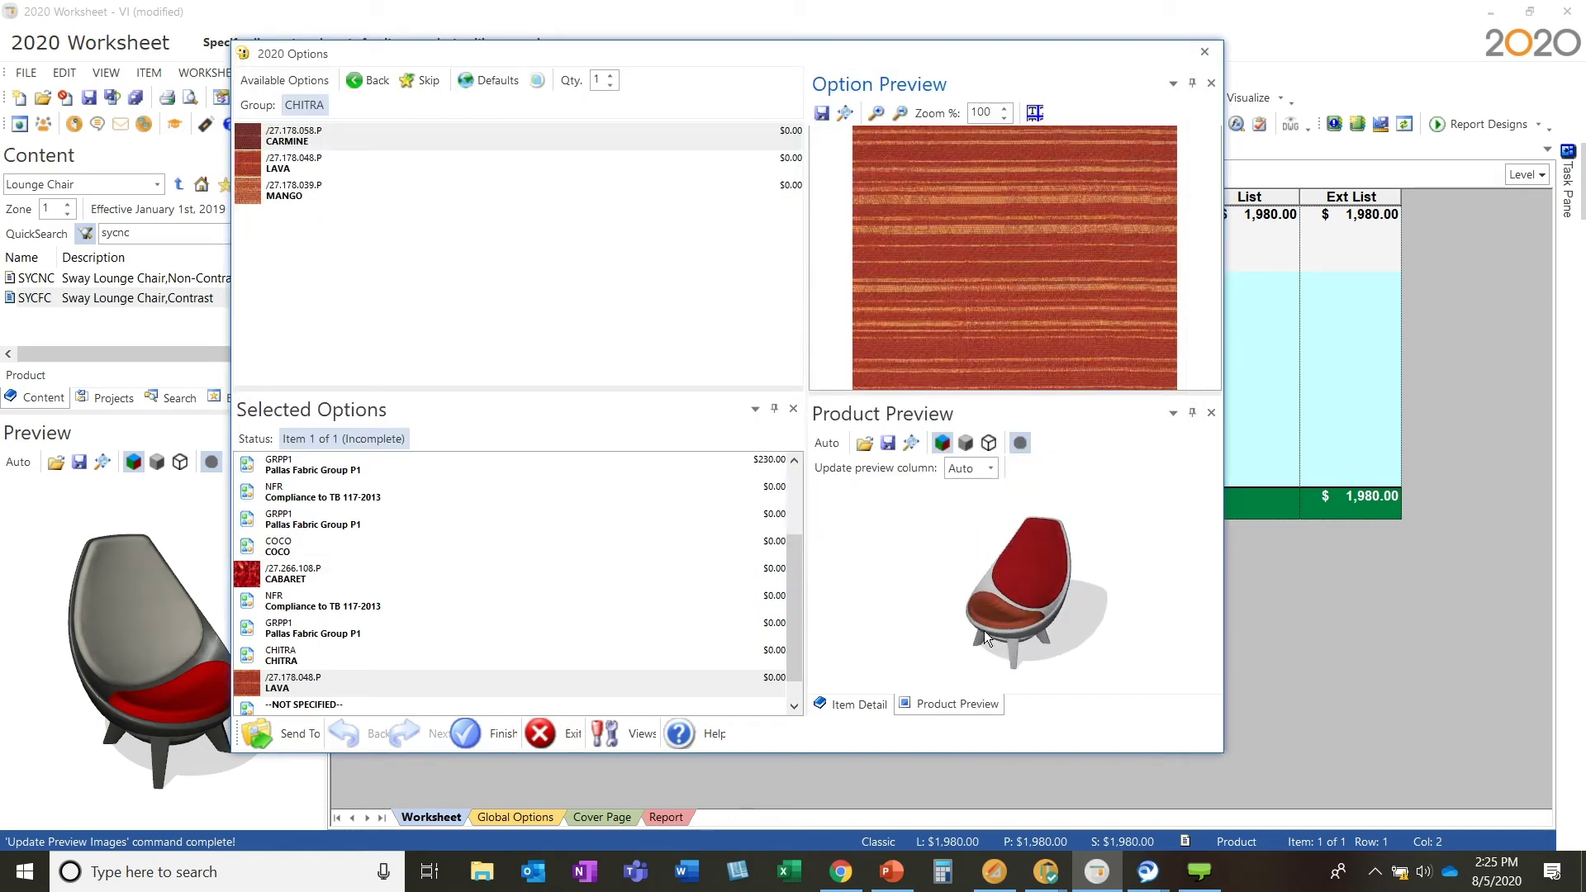
{"action": "left_click", "coordinate": [887, 443]}
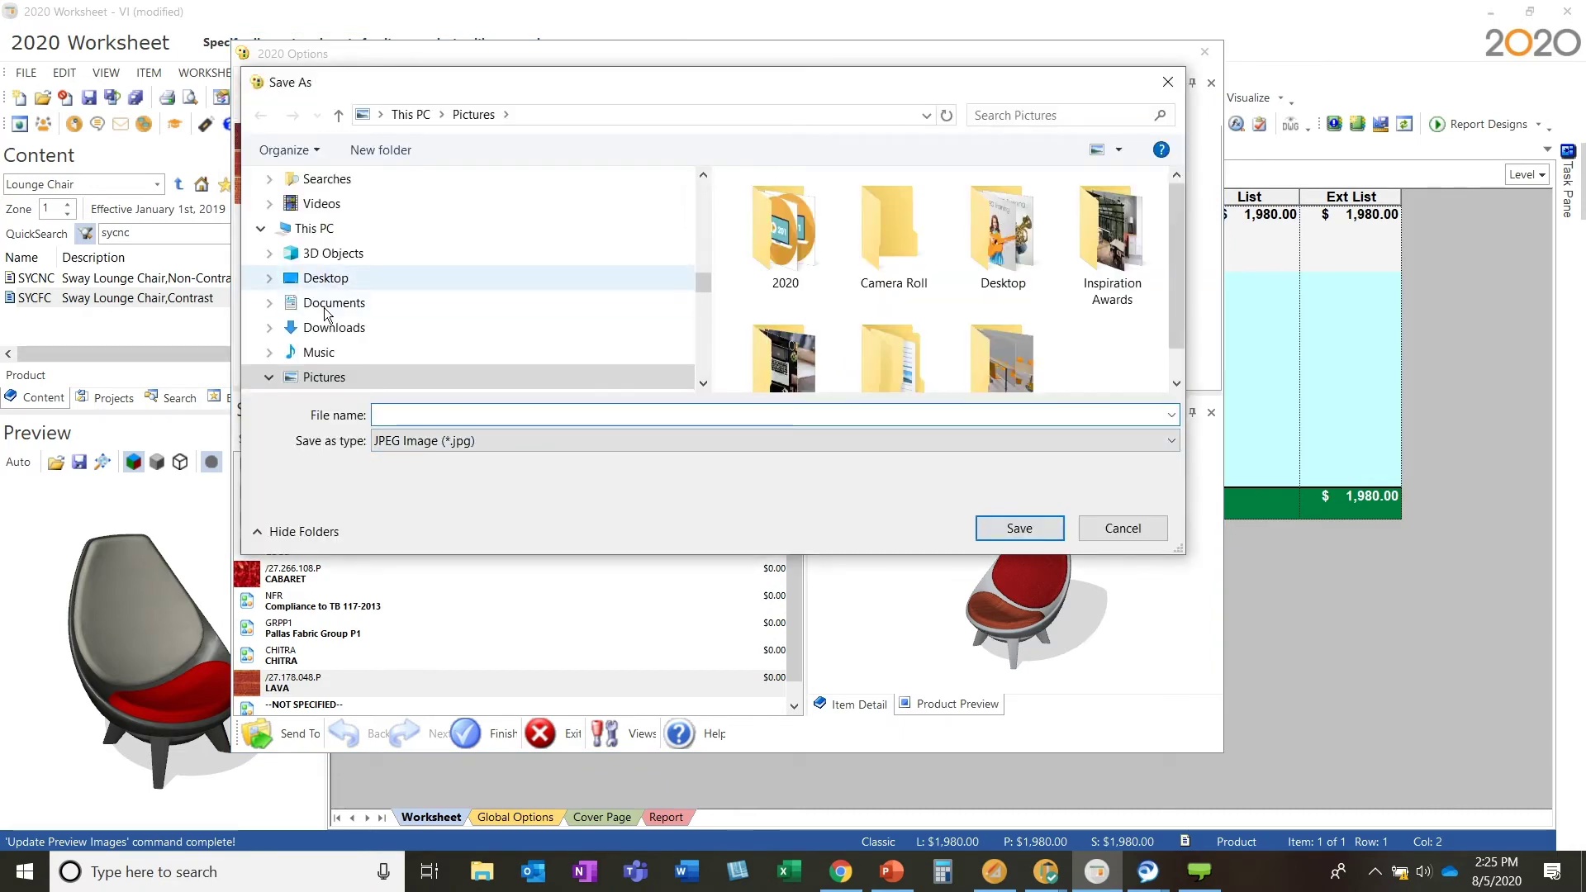
{"action": "left_click", "coordinate": [326, 278]}
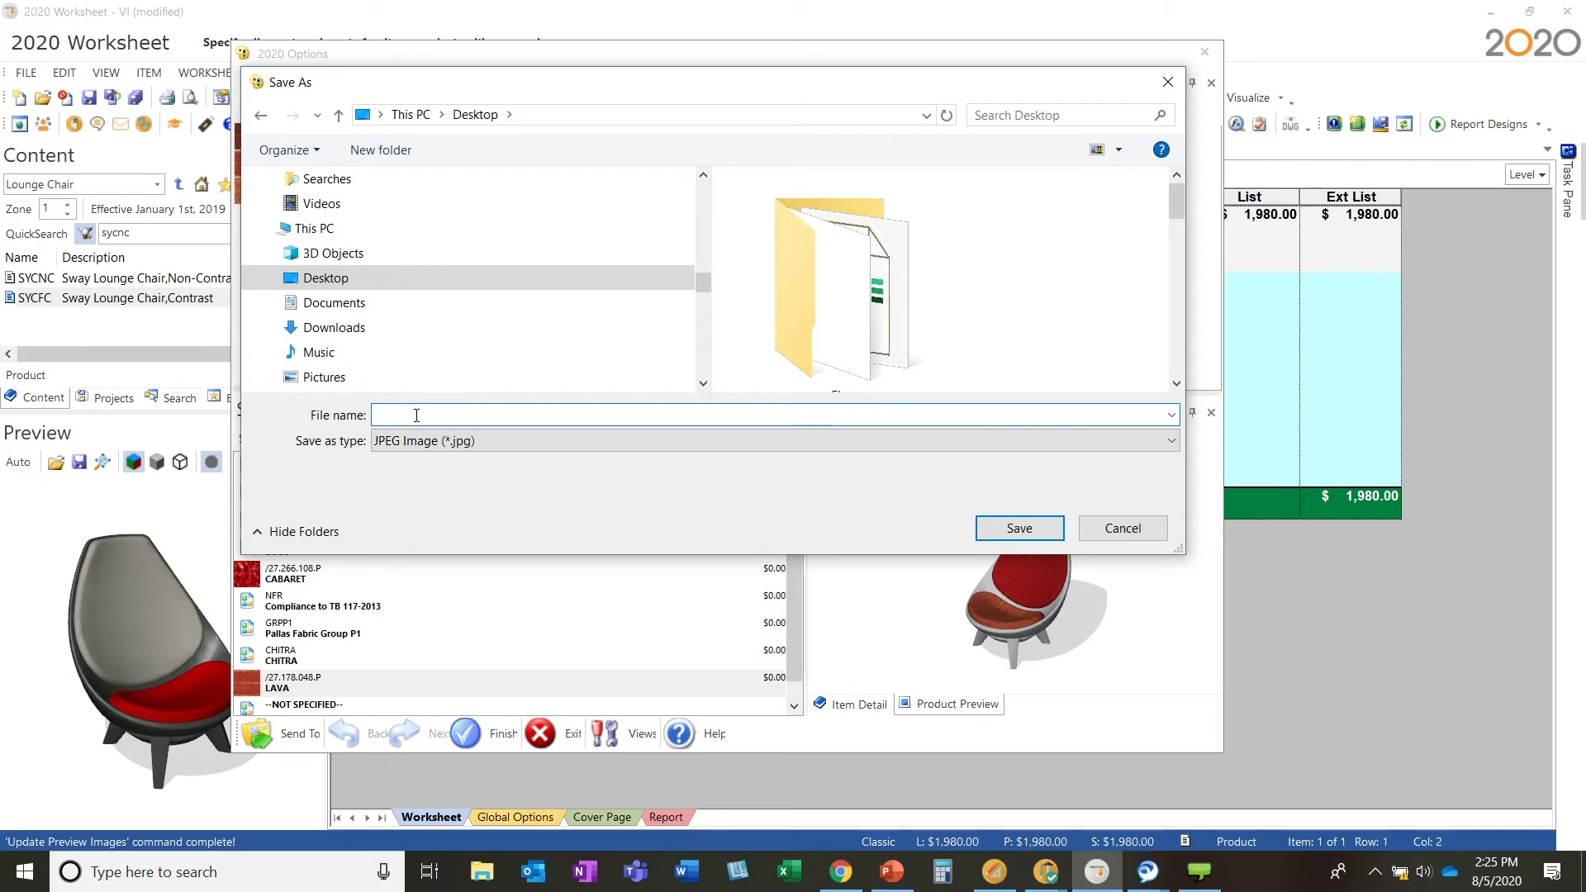
{"action": "type", "text": "sway chair"}
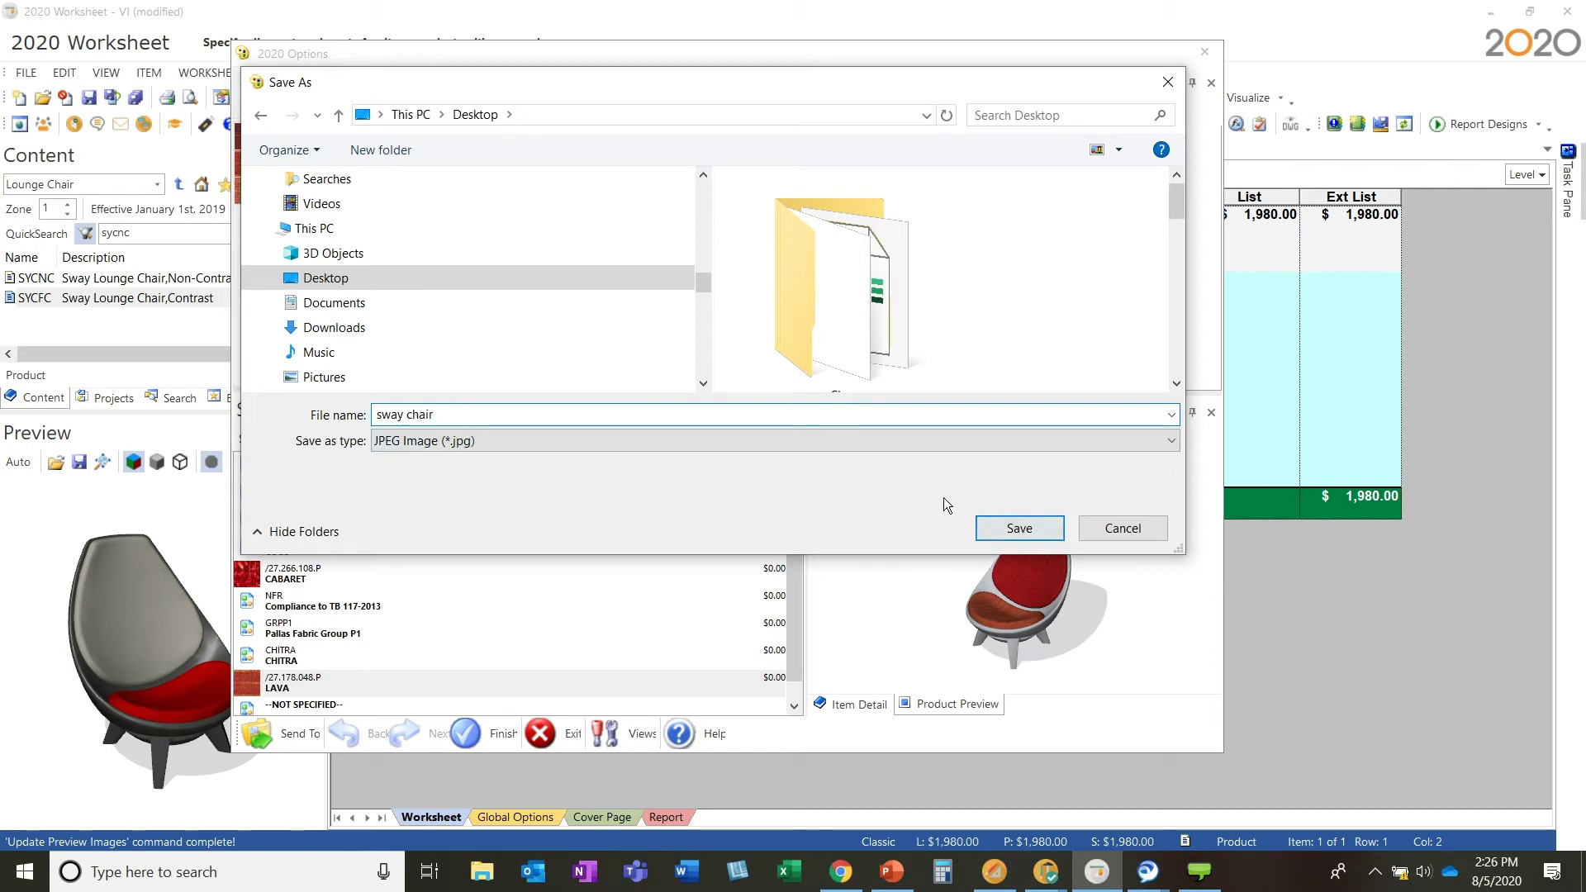
{"action": "left_click", "coordinate": [1025, 528]}
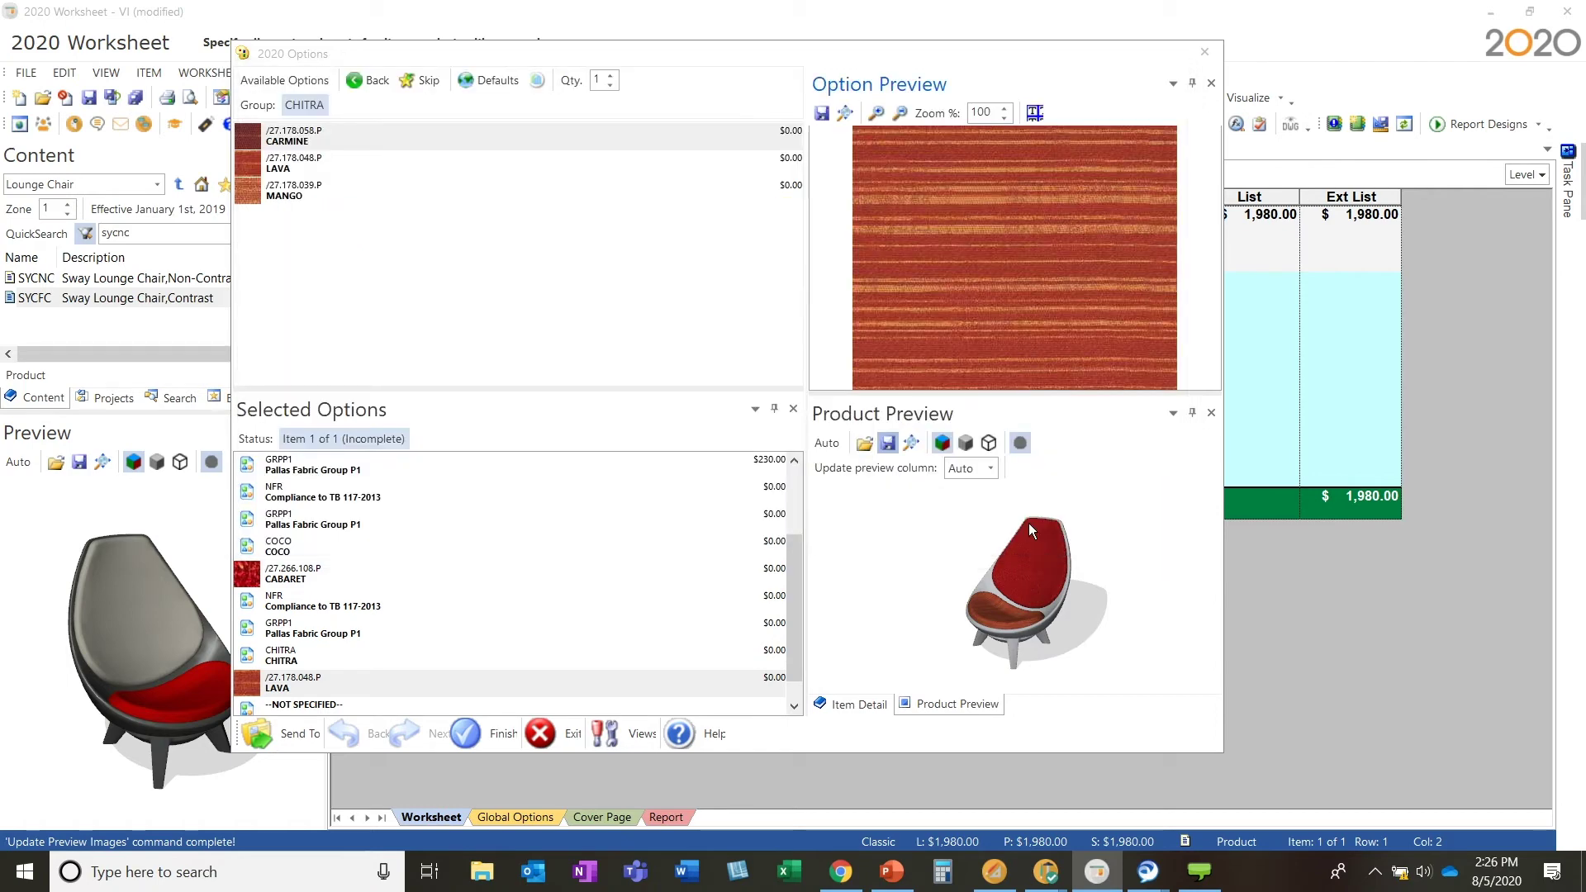
{"action": "left_click", "coordinate": [1204, 53]}
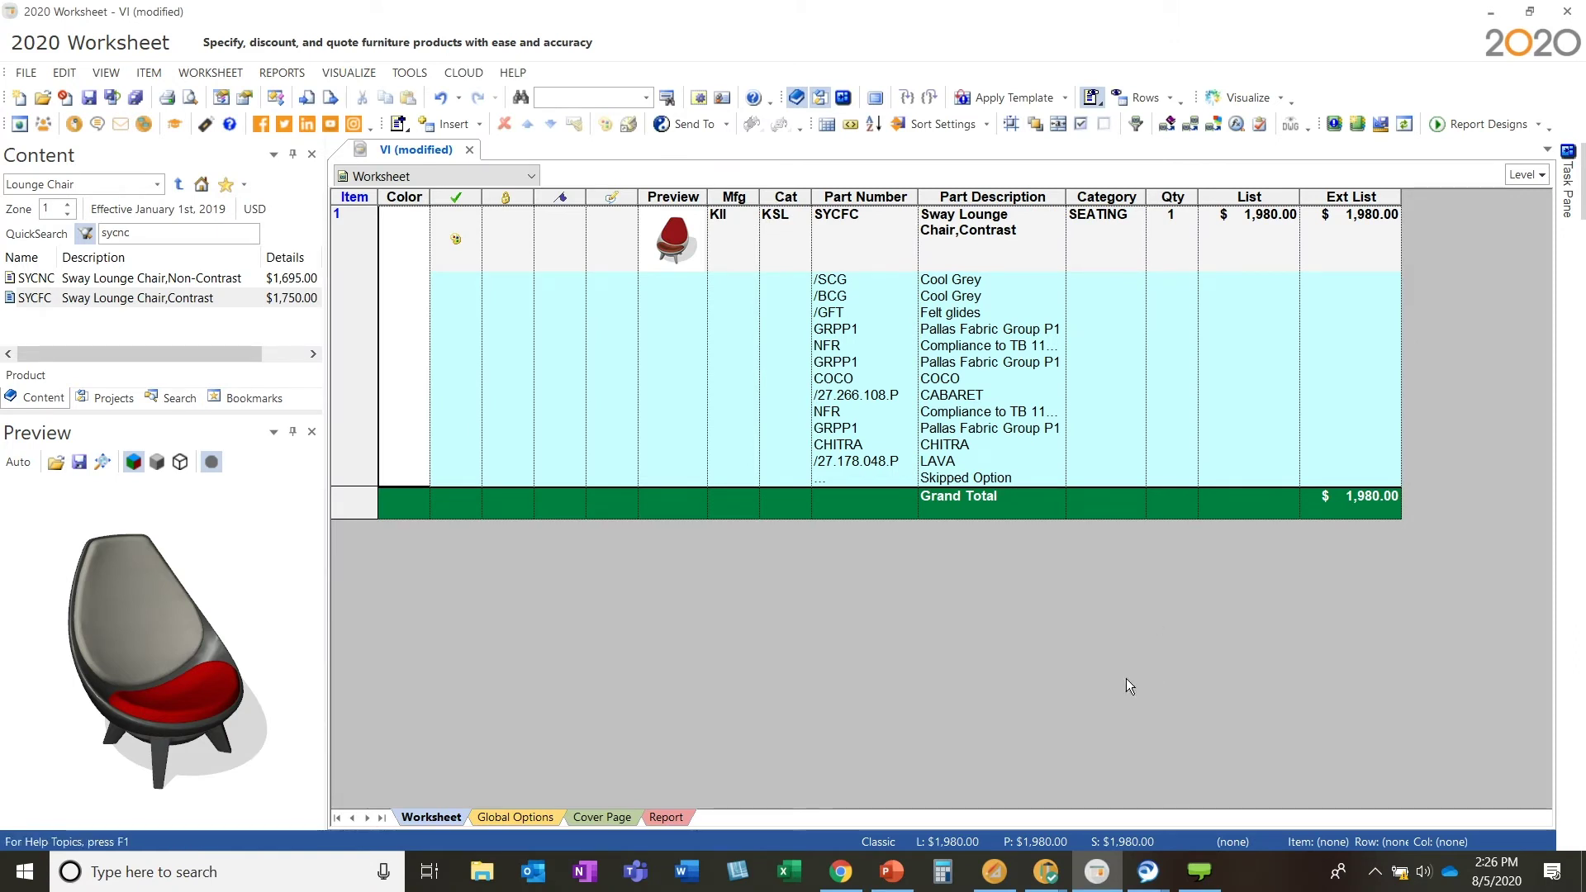
Create a blank presentation in a new PowerPoint window and display the commands for inserting content.
{"action": "right_click", "coordinate": [892, 872]}
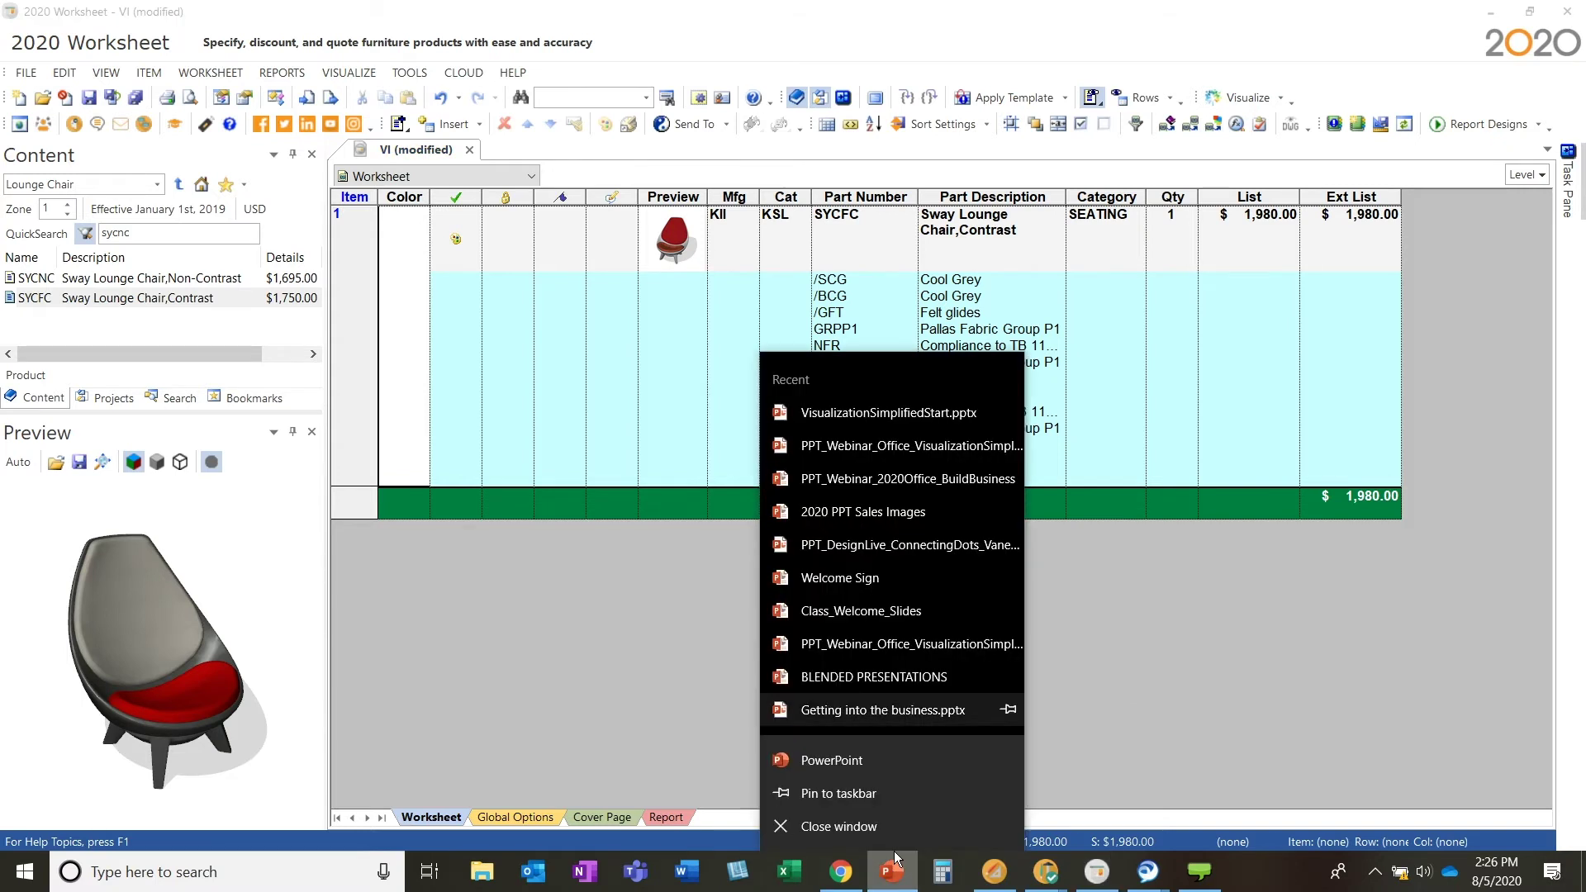
{"action": "left_click", "coordinate": [843, 759]}
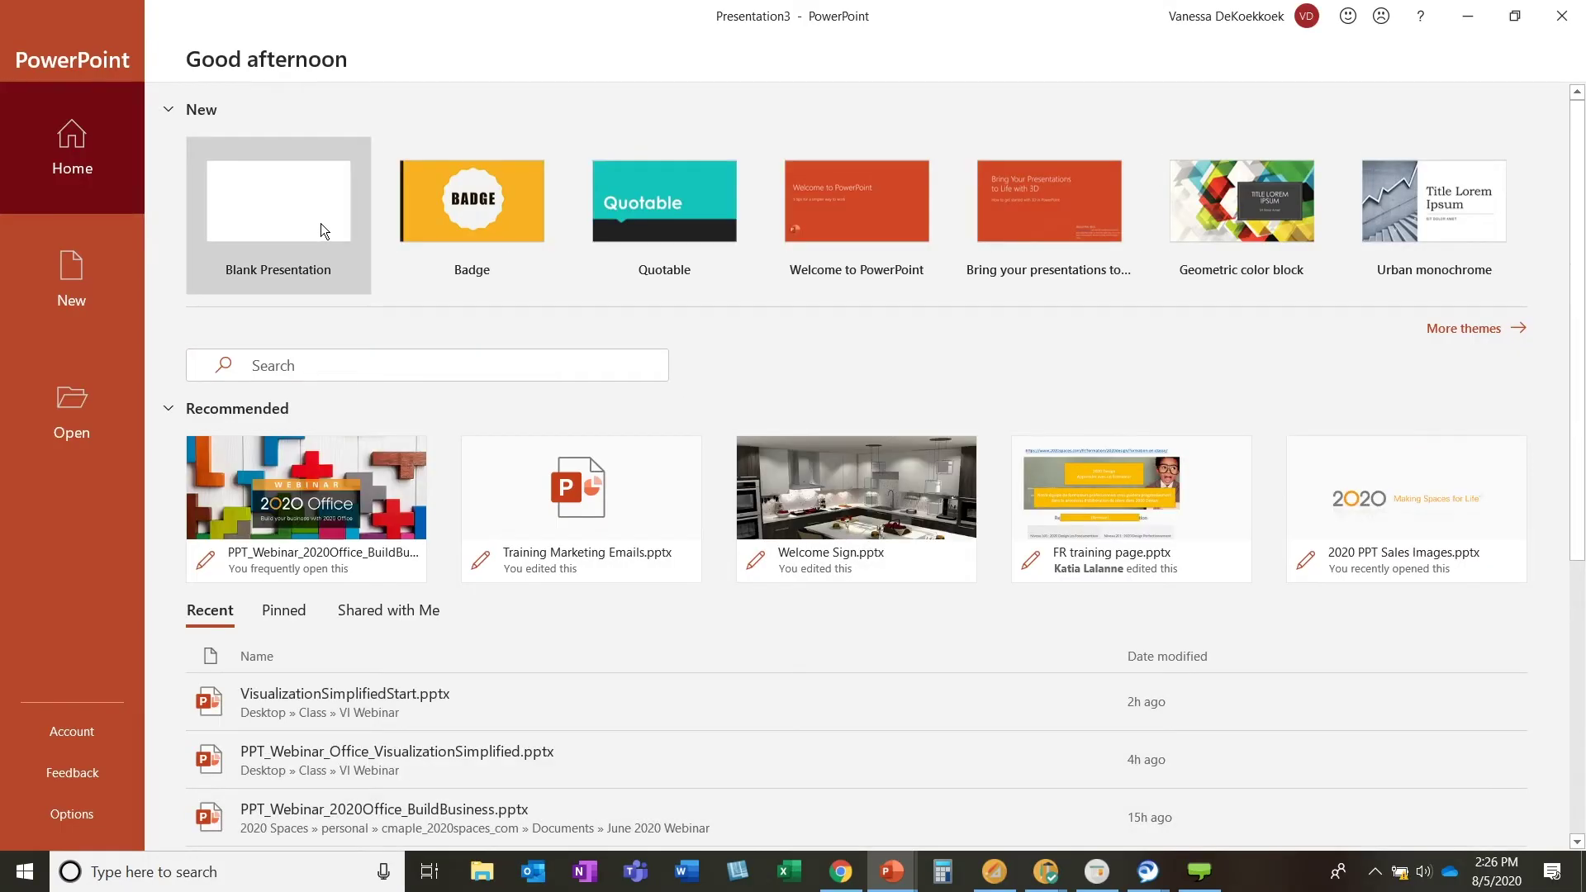
{"action": "left_click", "coordinate": [321, 225]}
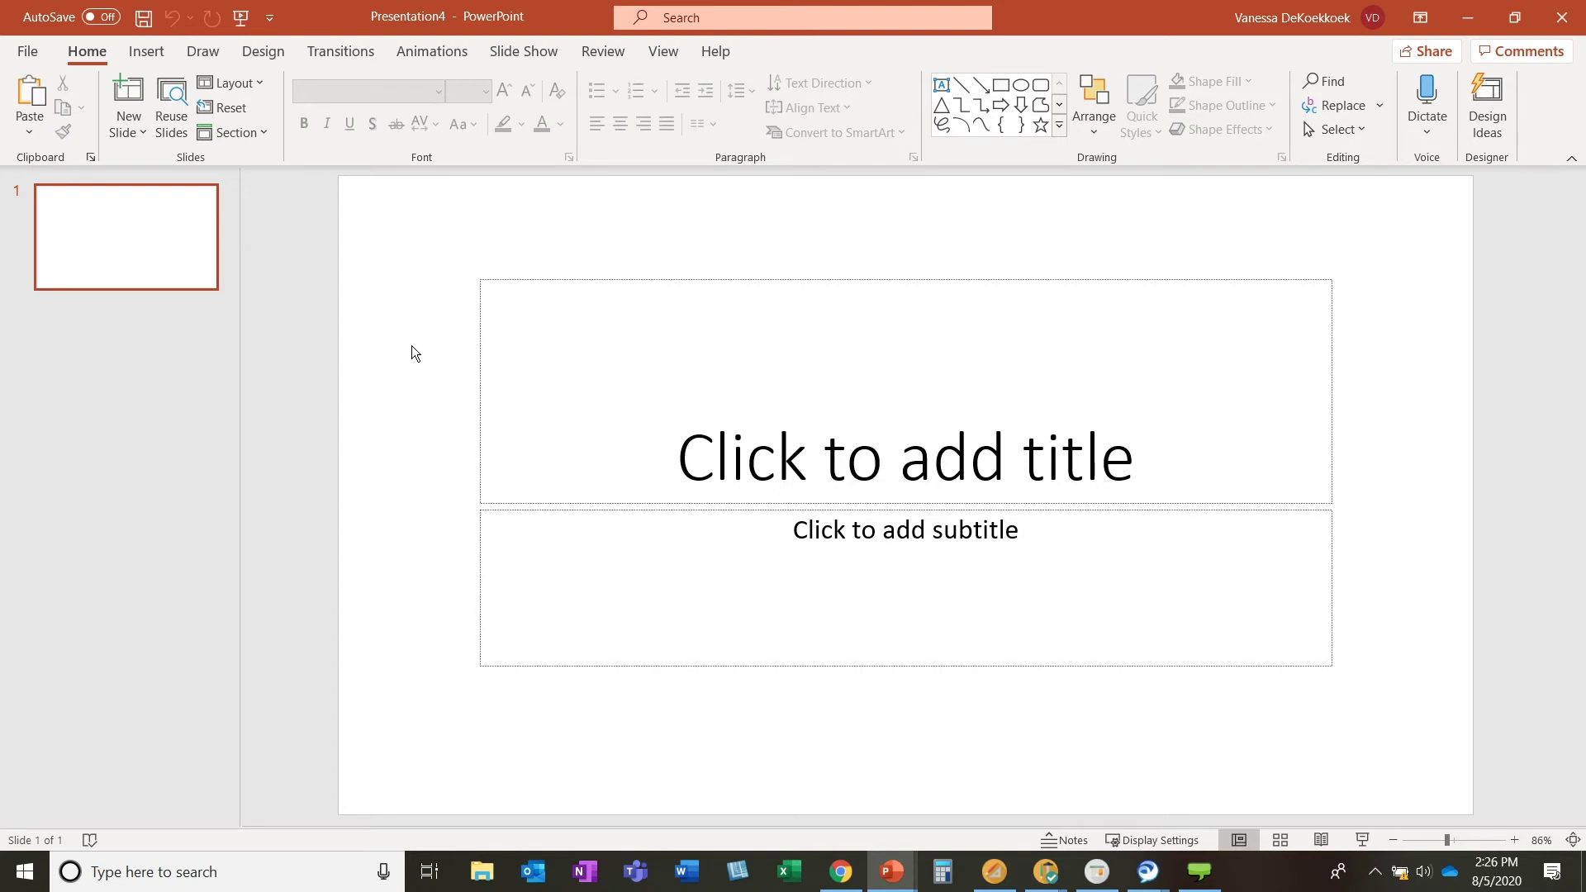
{"action": "left_click", "coordinate": [149, 50]}
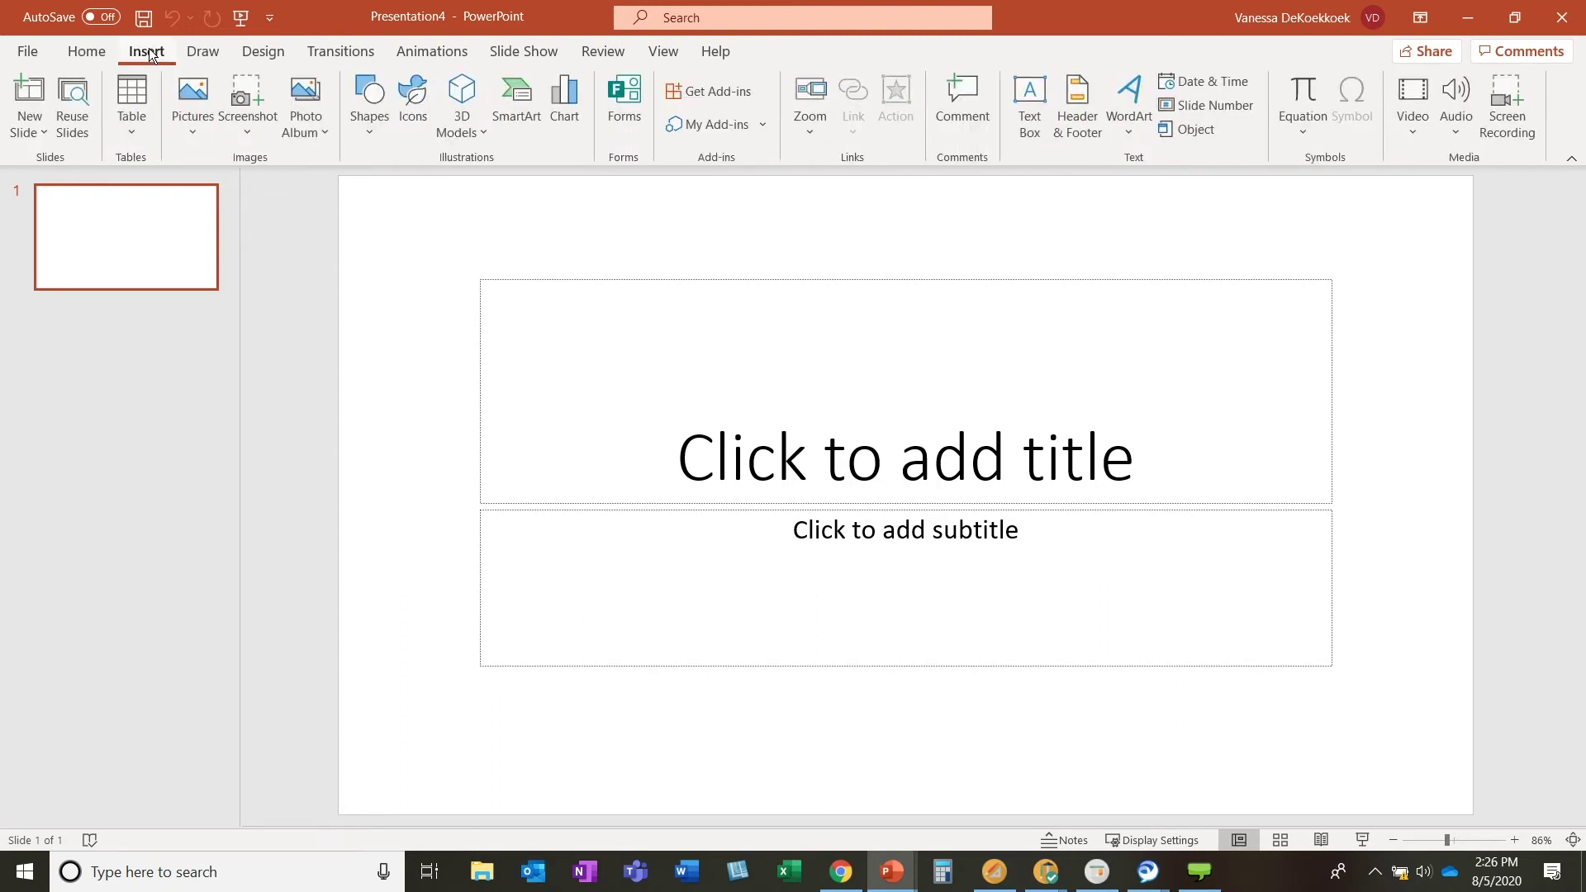
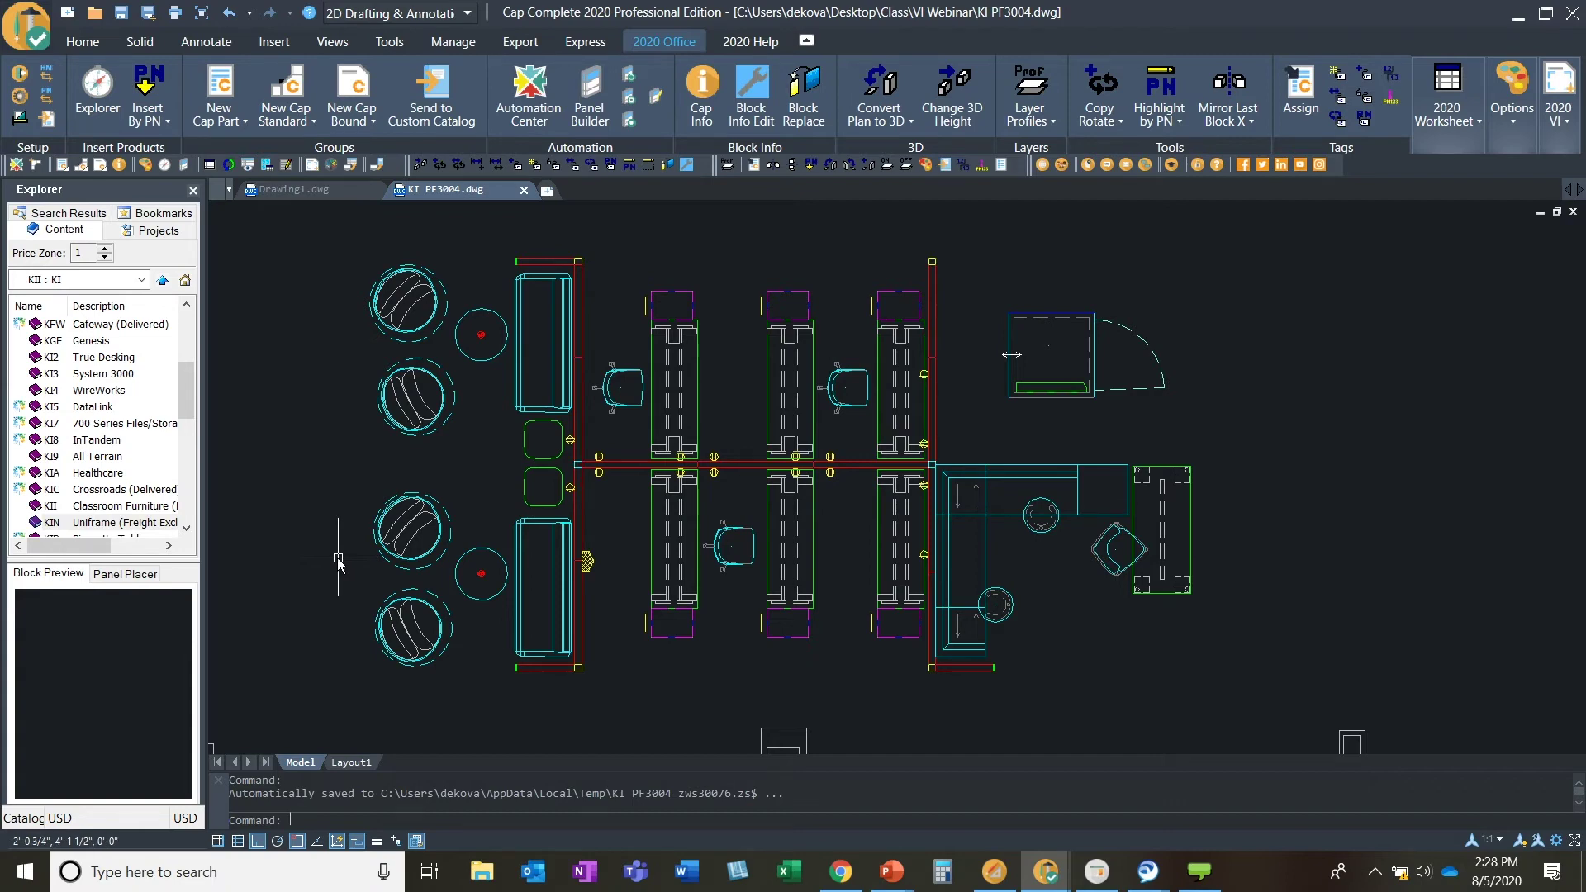
Look over the furniture layout in the KI PF3004.dwg drawing and display the 2020 VI commands.
{"action": "scroll", "coordinate": [340, 520], "scroll_direction": "down", "scroll_amount": 2}
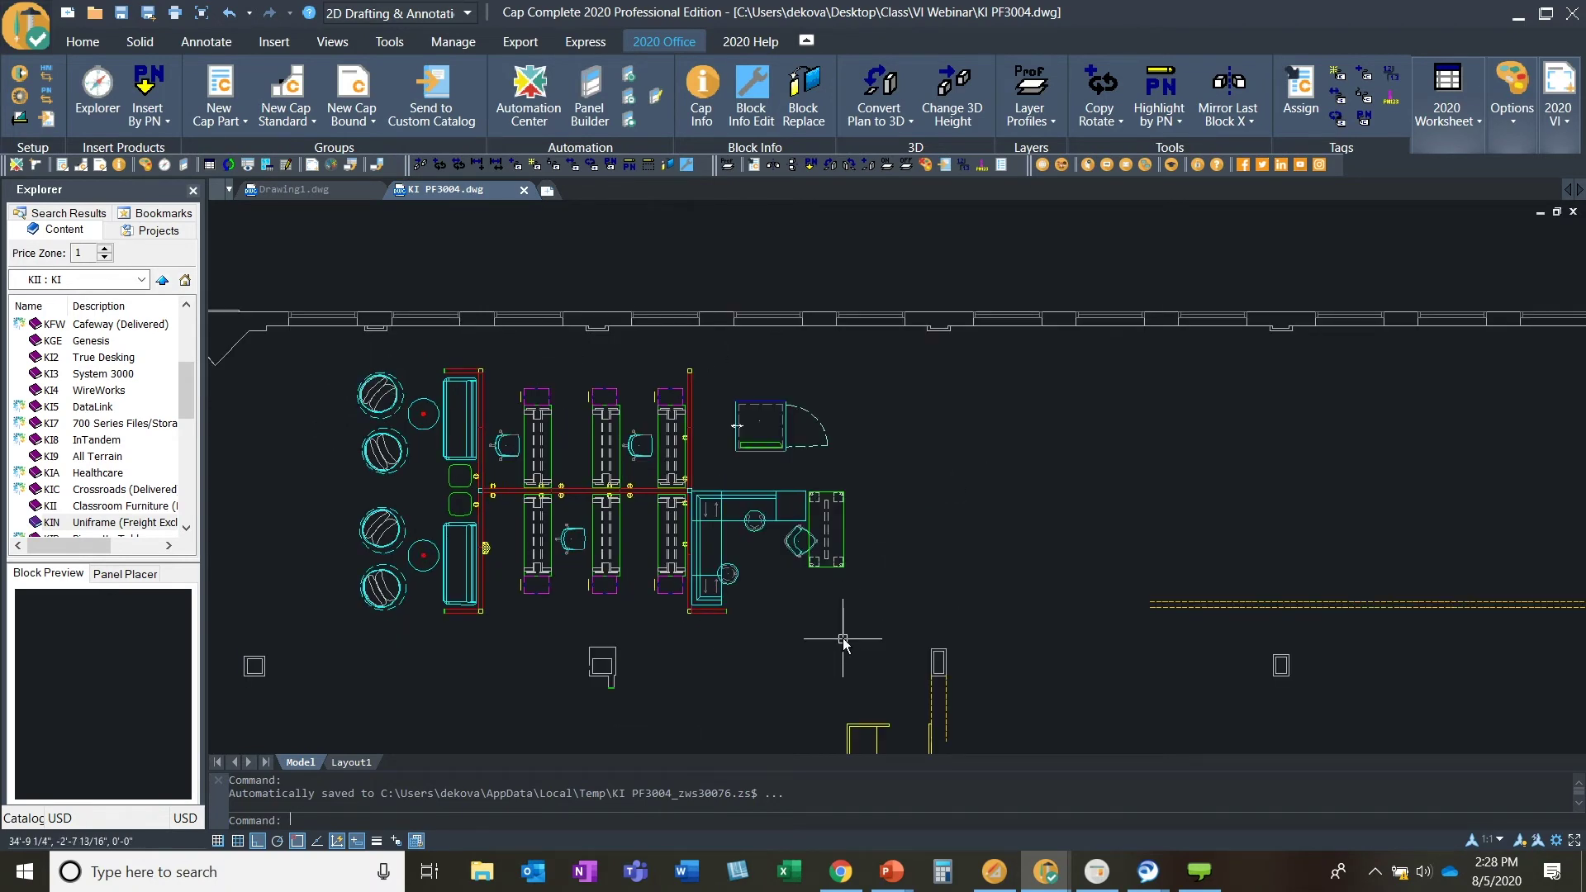
{"action": "middle_click_drag", "start_coordinate": [842, 639], "coordinate": [957, 583]}
{"action": "scroll", "coordinate": [958, 578], "scroll_direction": "up", "scroll_amount": 2}
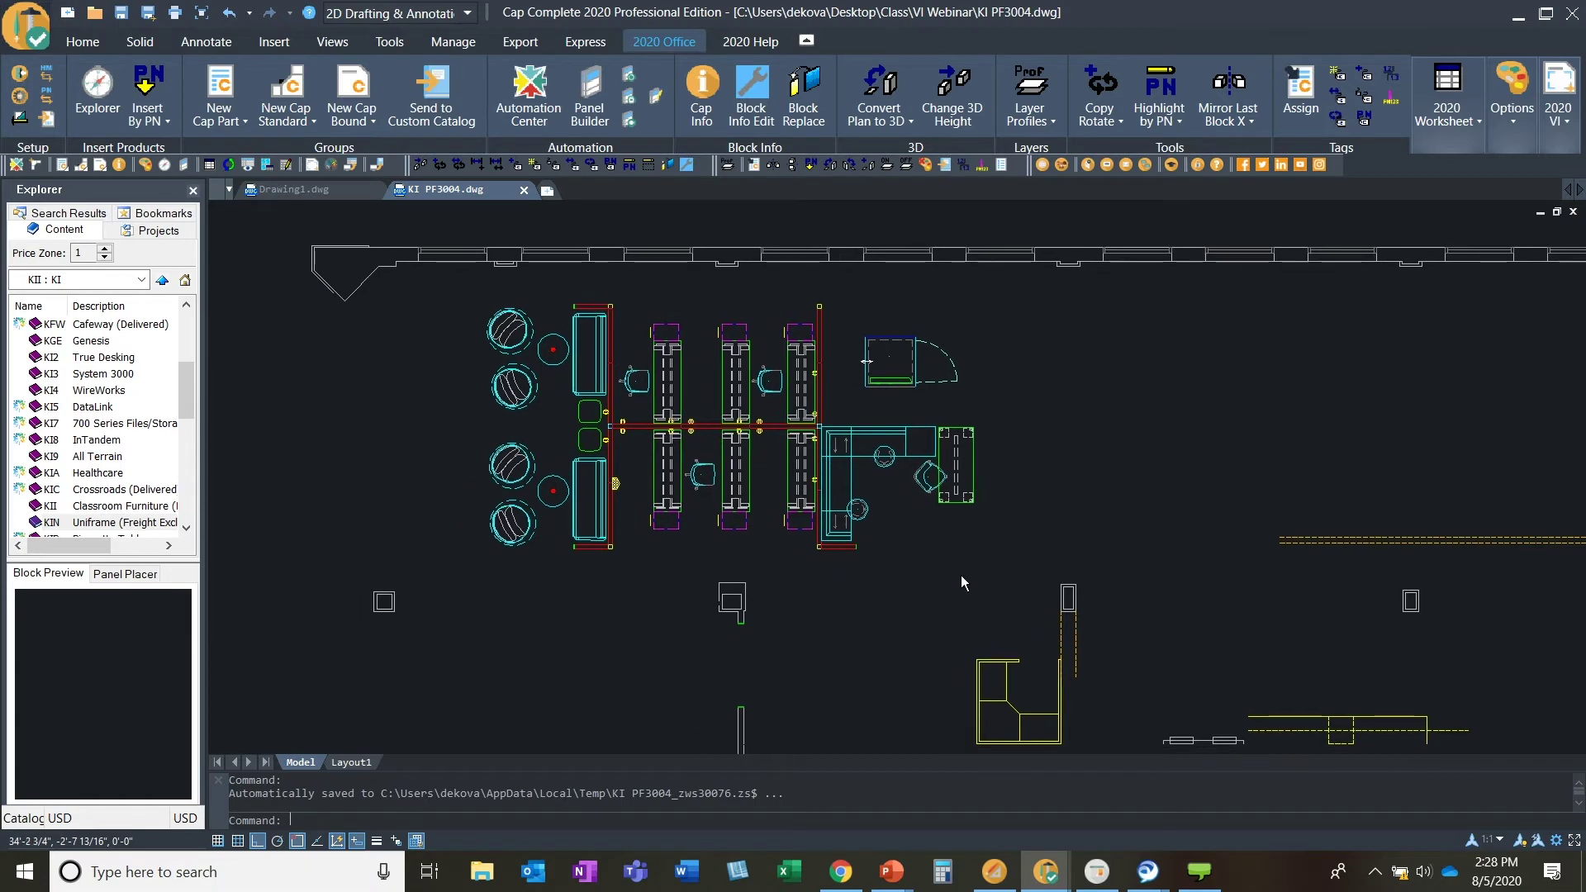
{"action": "scroll", "coordinate": [898, 440], "scroll_direction": "up", "scroll_amount": 4}
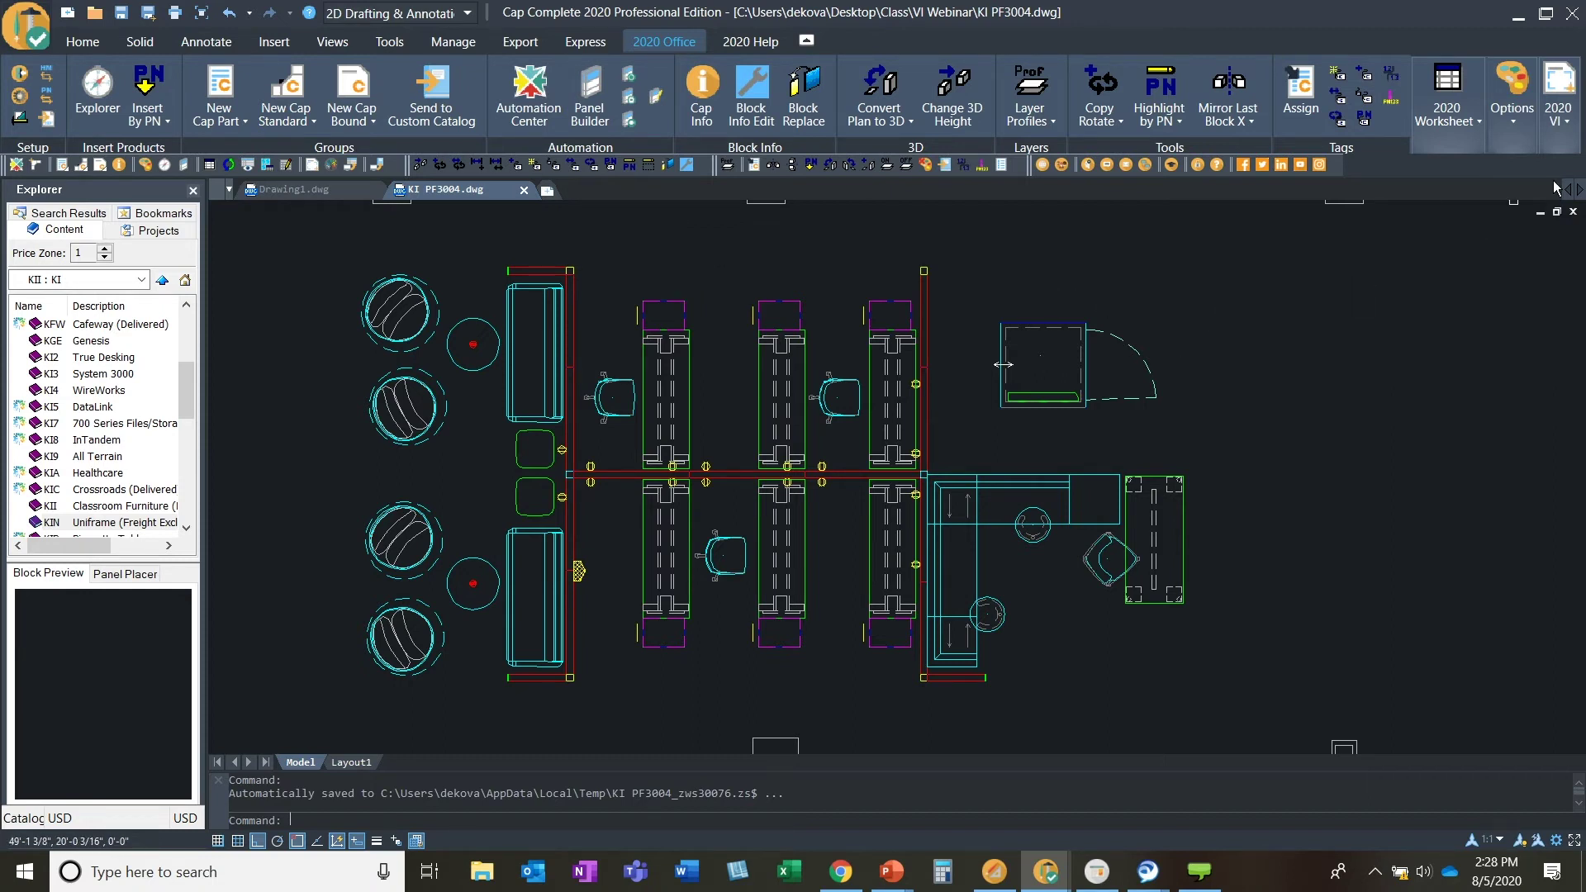
{"action": "left_click", "coordinate": [1567, 130]}
{"action": "mouse_move", "coordinate": [811, 658]}
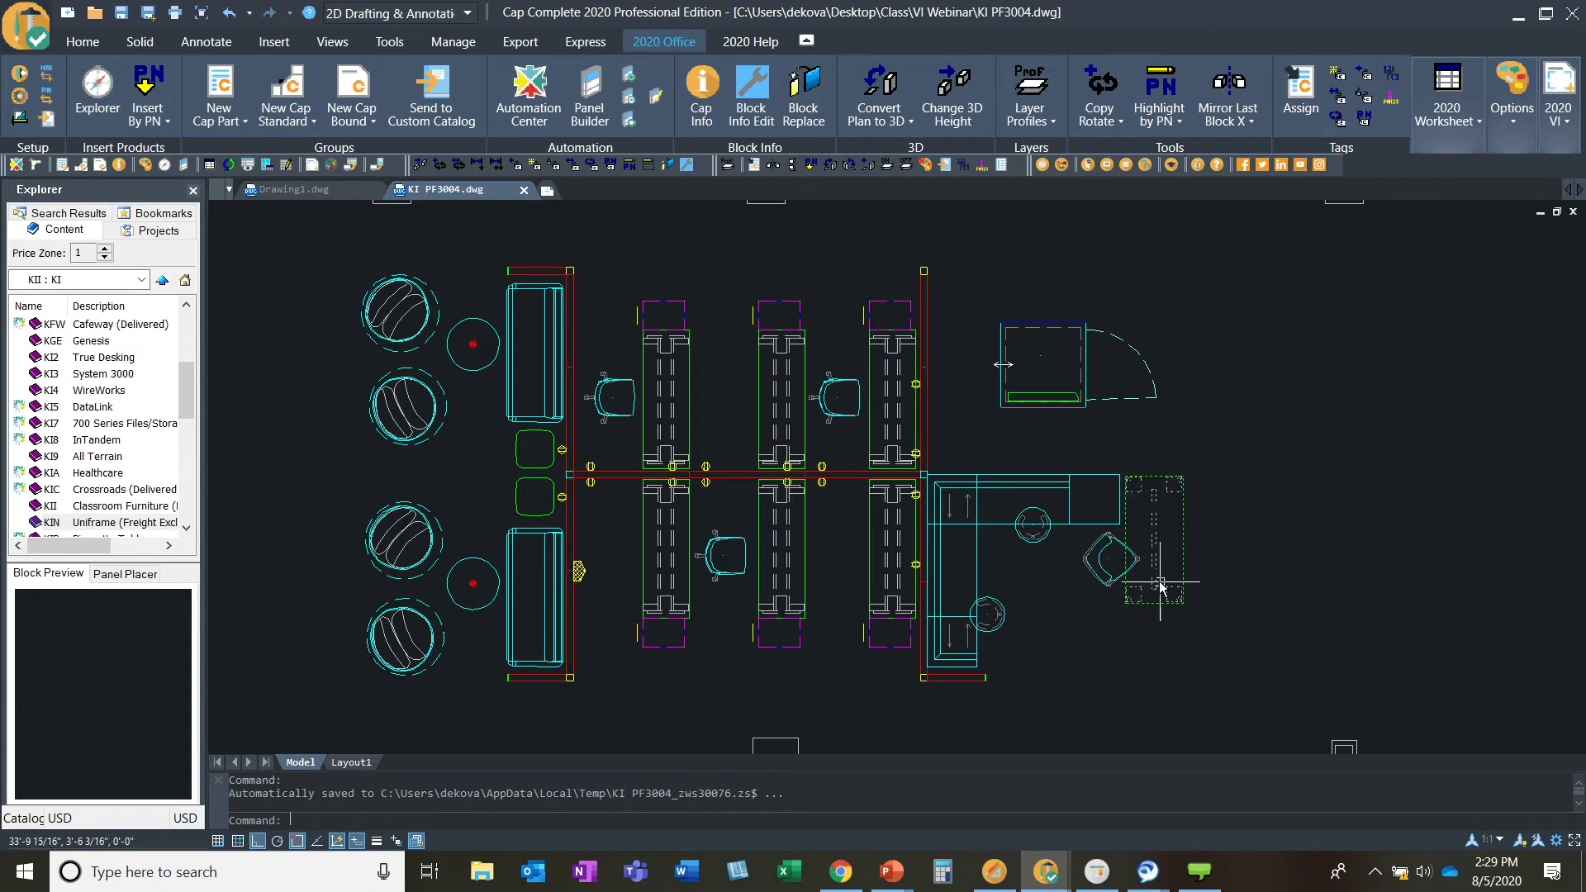
Assign the Alias 1 value "AREA 5" to the sectional sofa, round tables, chair and desk group in the lower-right area of the layout.
{"action": "mouse_move", "coordinate": [1161, 587]}
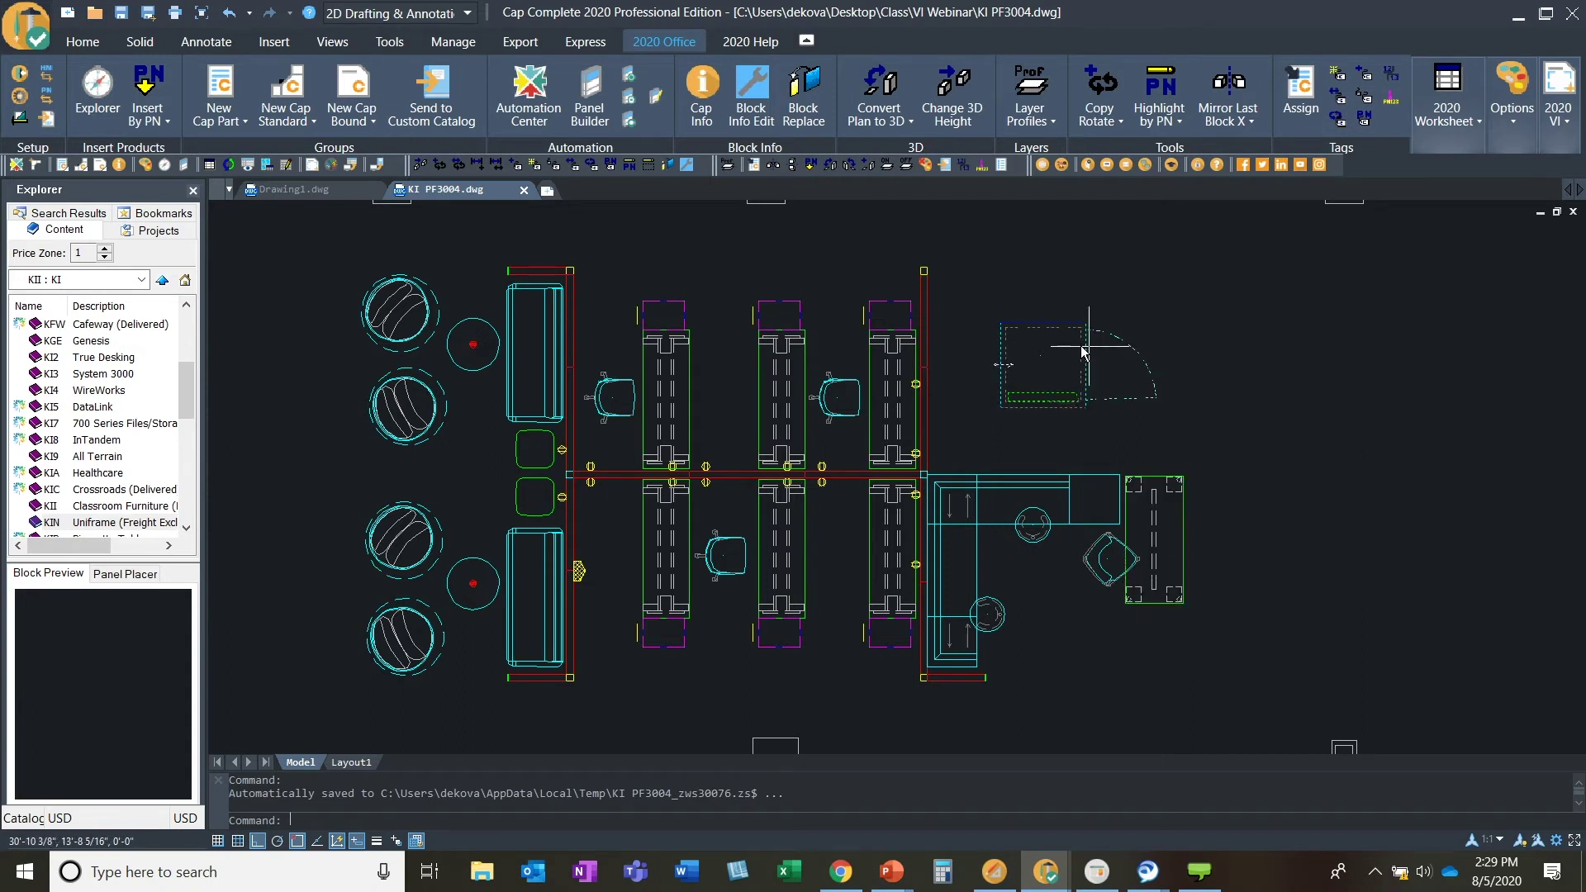
{"action": "mouse_move", "coordinate": [1060, 333]}
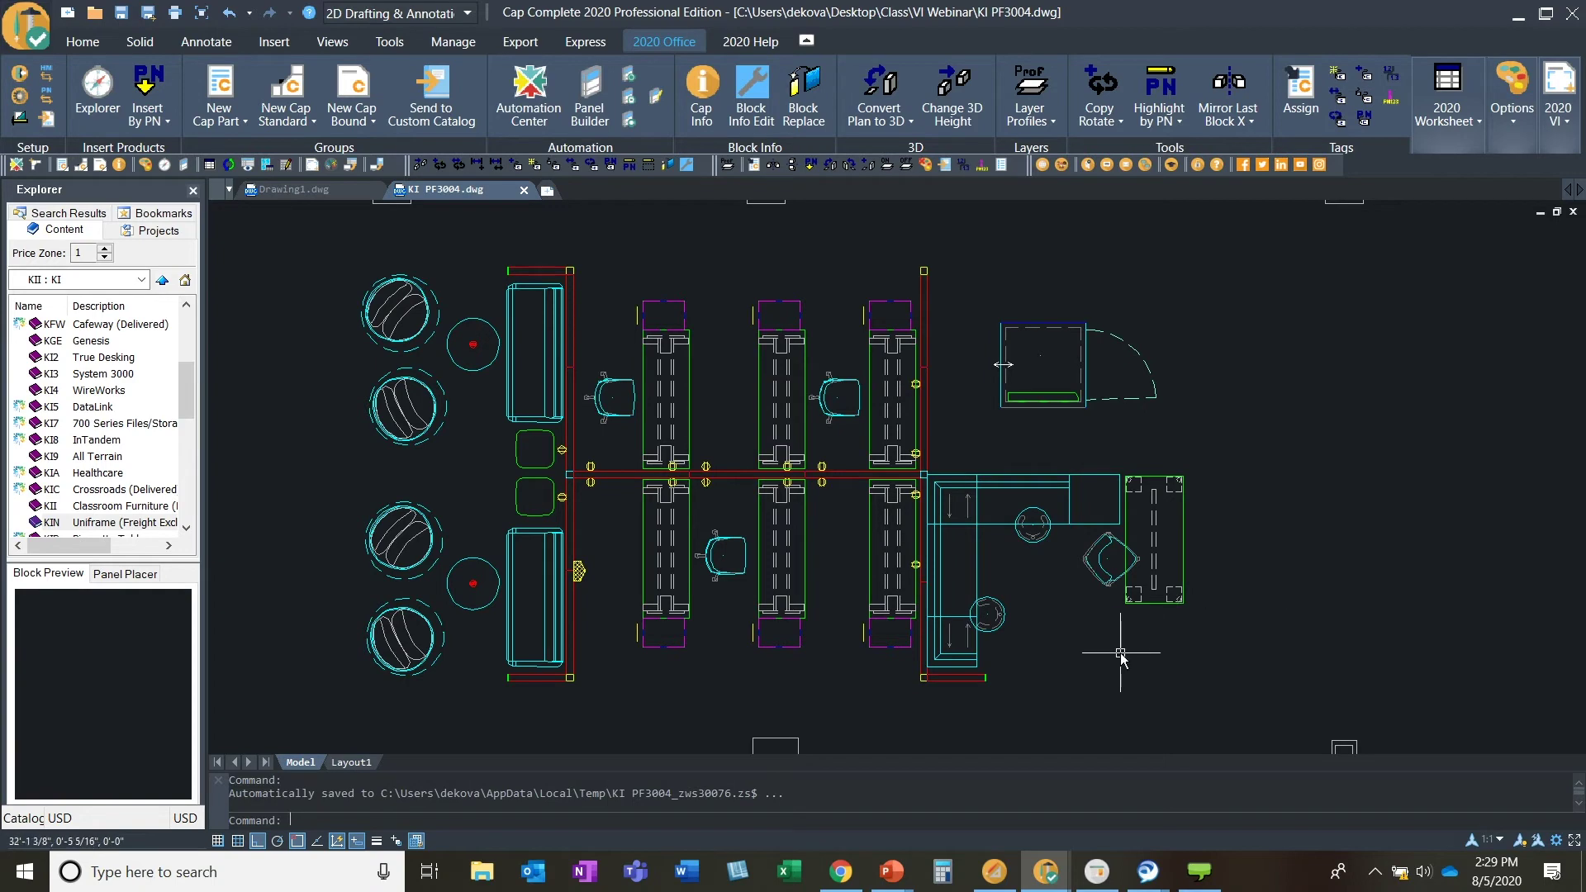
{"action": "scroll", "coordinate": [1126, 657], "scroll_direction": "up", "scroll_amount": 4}
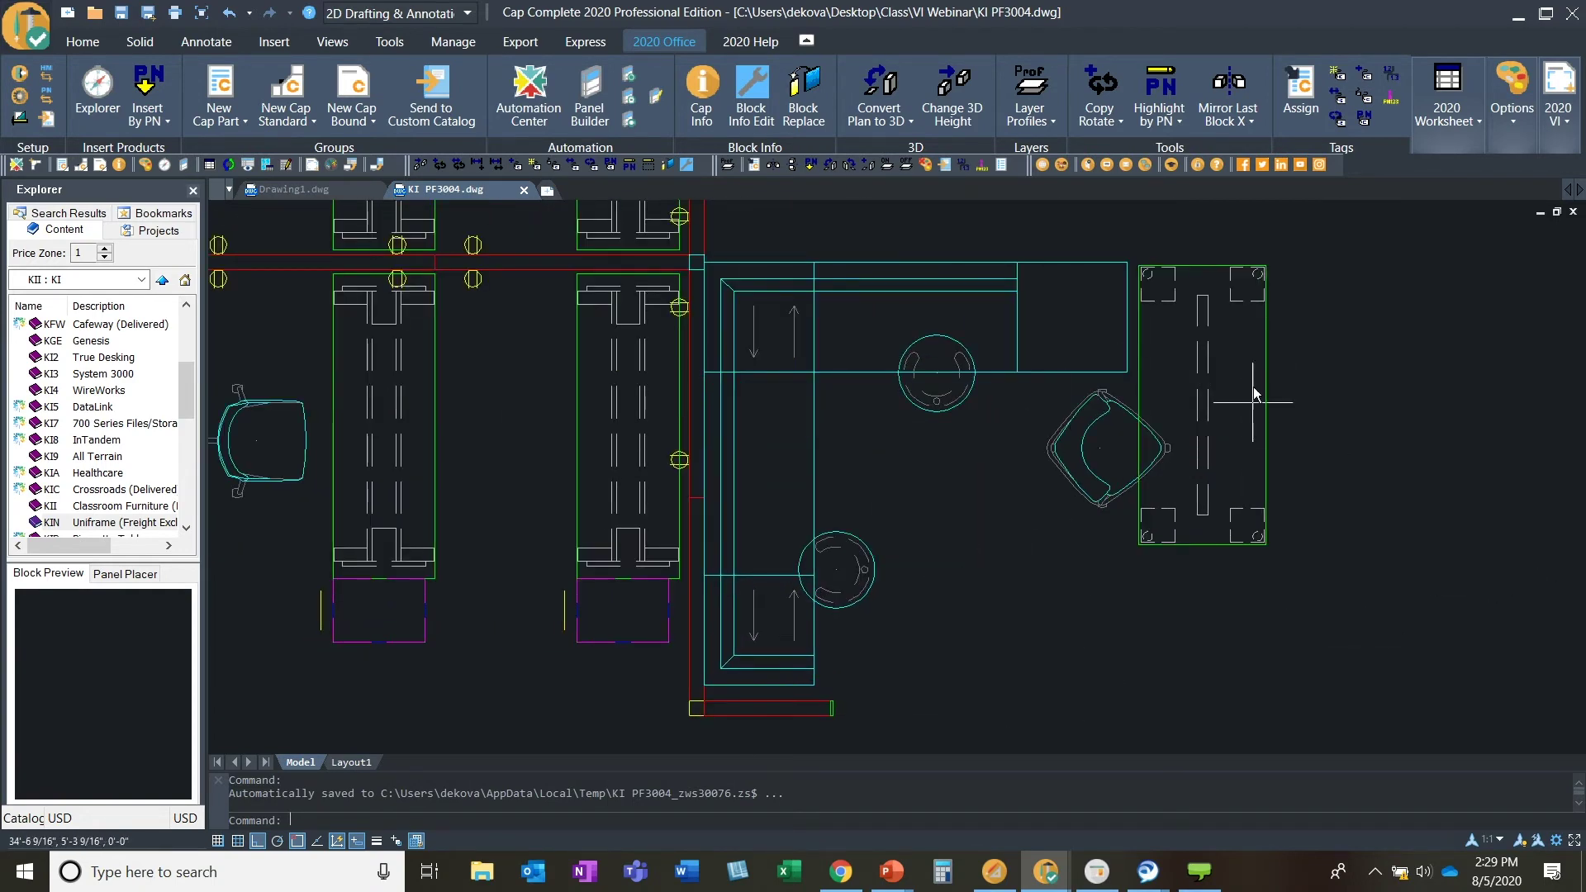
{"action": "mouse_move", "coordinate": [1267, 381]}
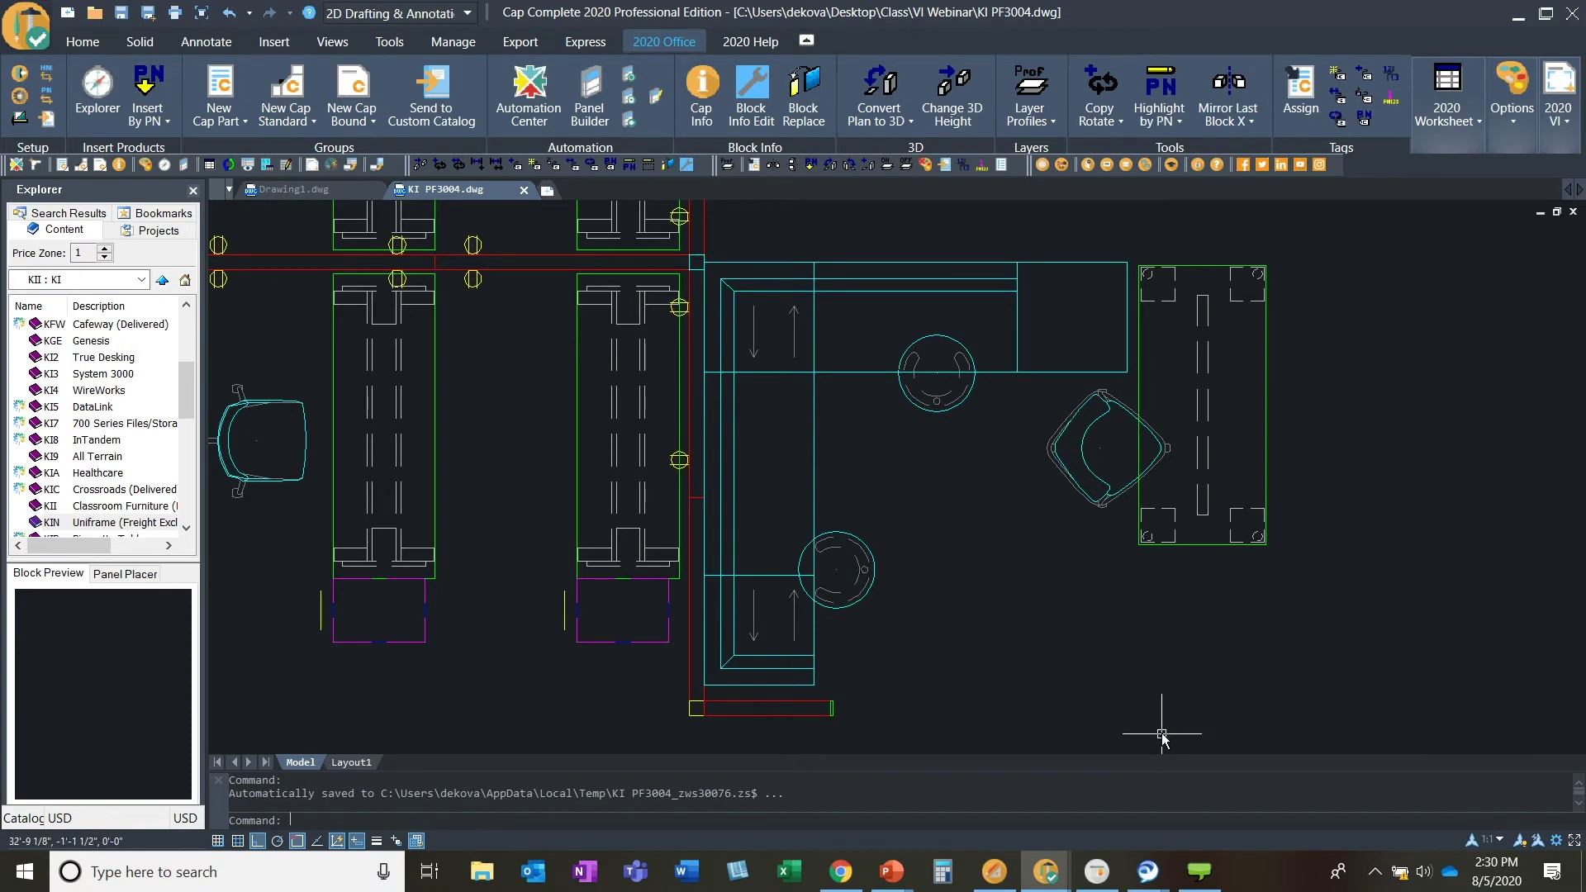
{"action": "scroll", "coordinate": [1162, 735], "scroll_direction": "down", "scroll_amount": 4}
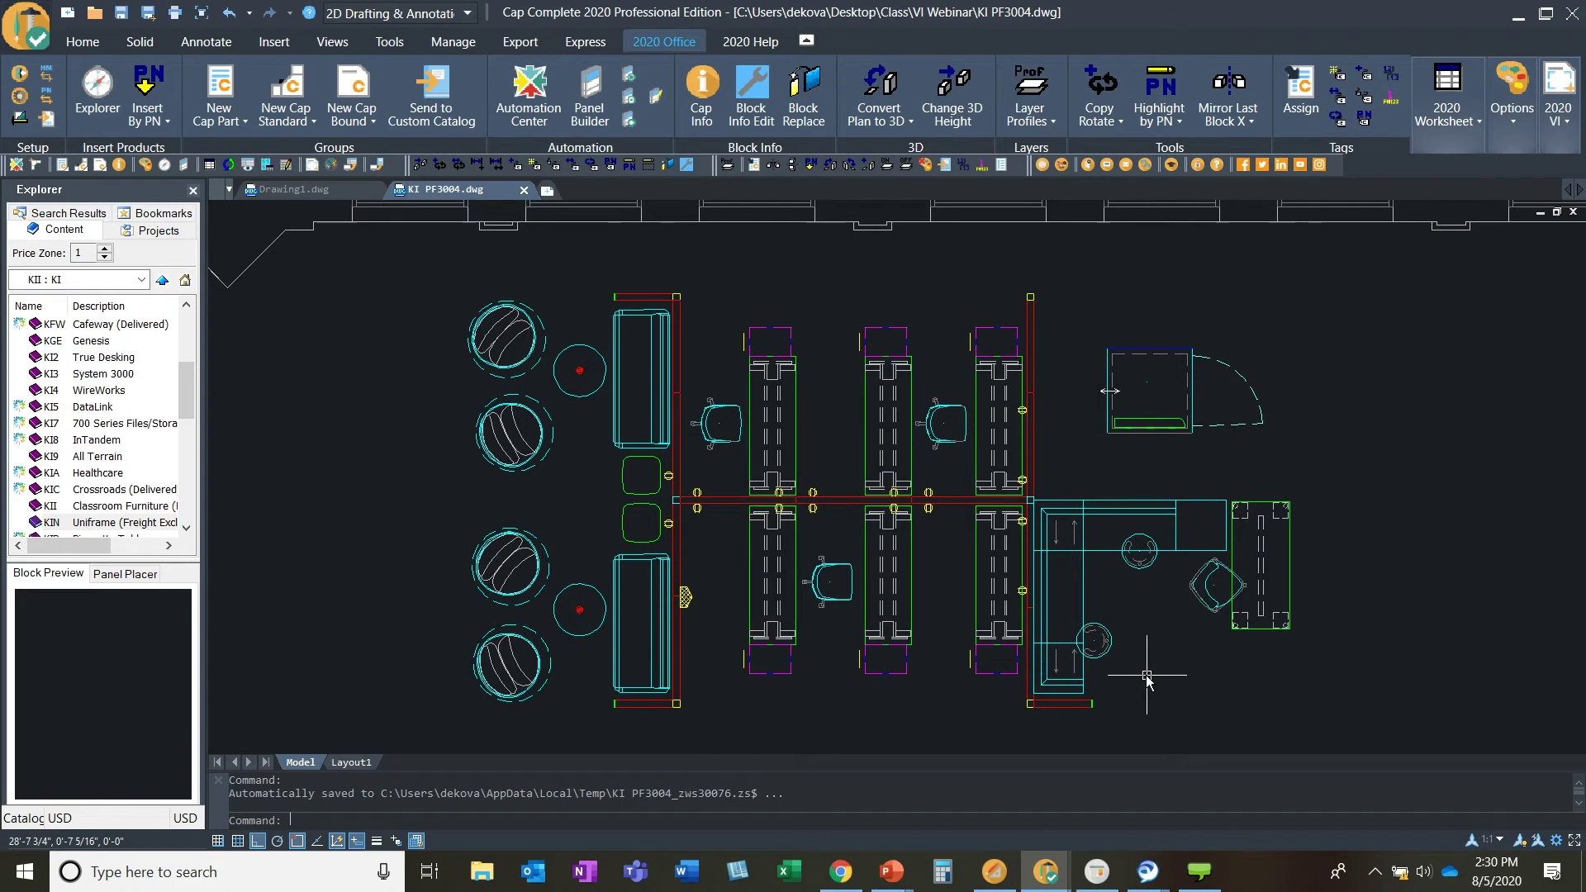
{"action": "left_click", "coordinate": [1310, 110]}
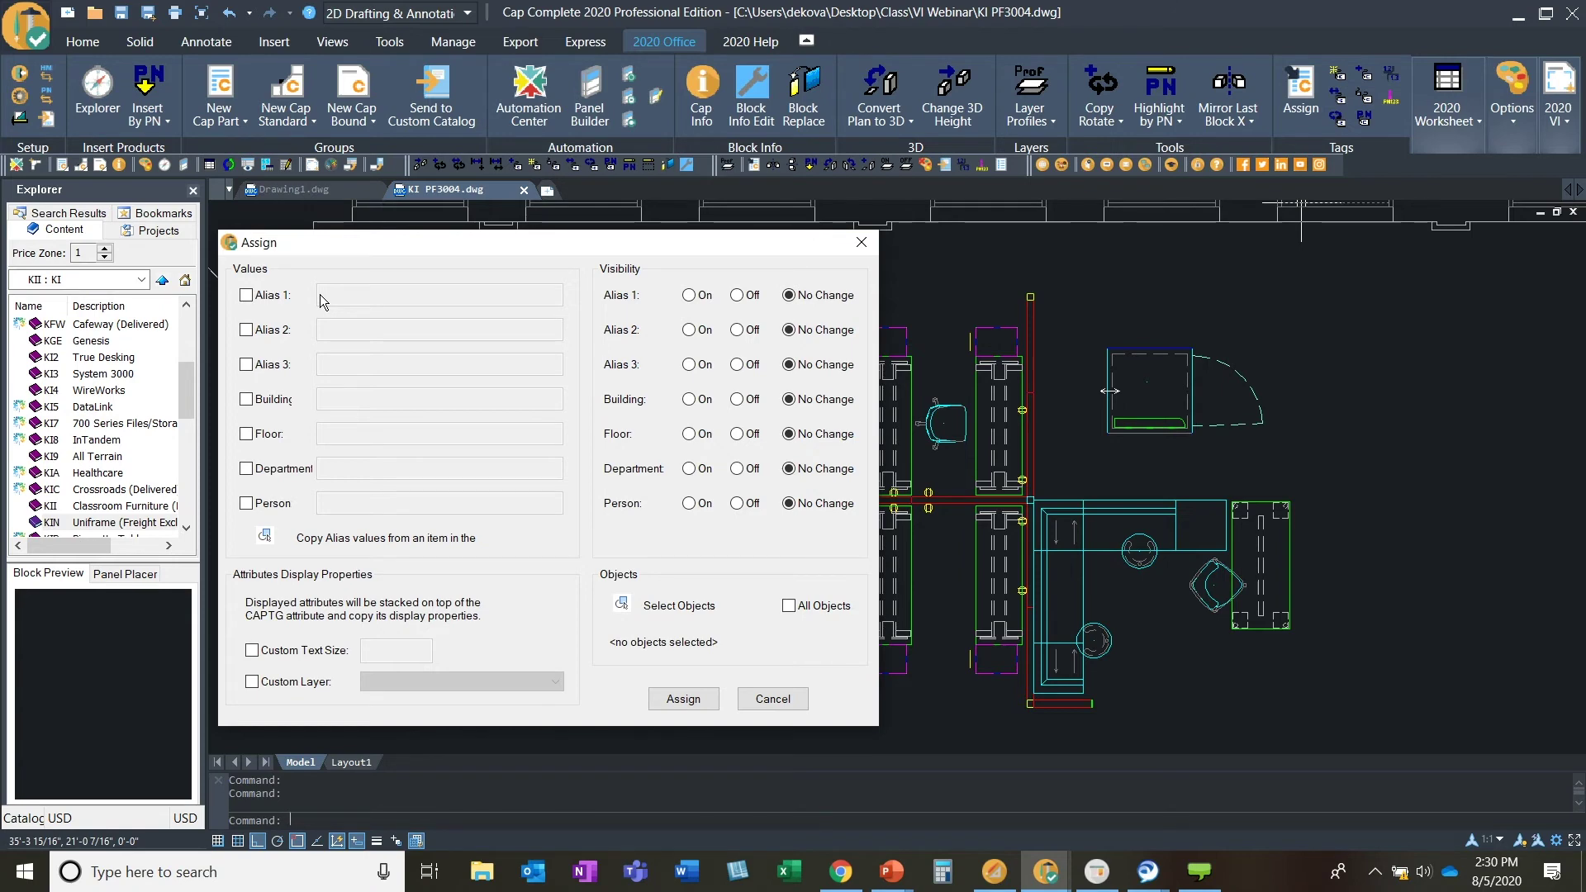
{"action": "left_click", "coordinate": [247, 295]}
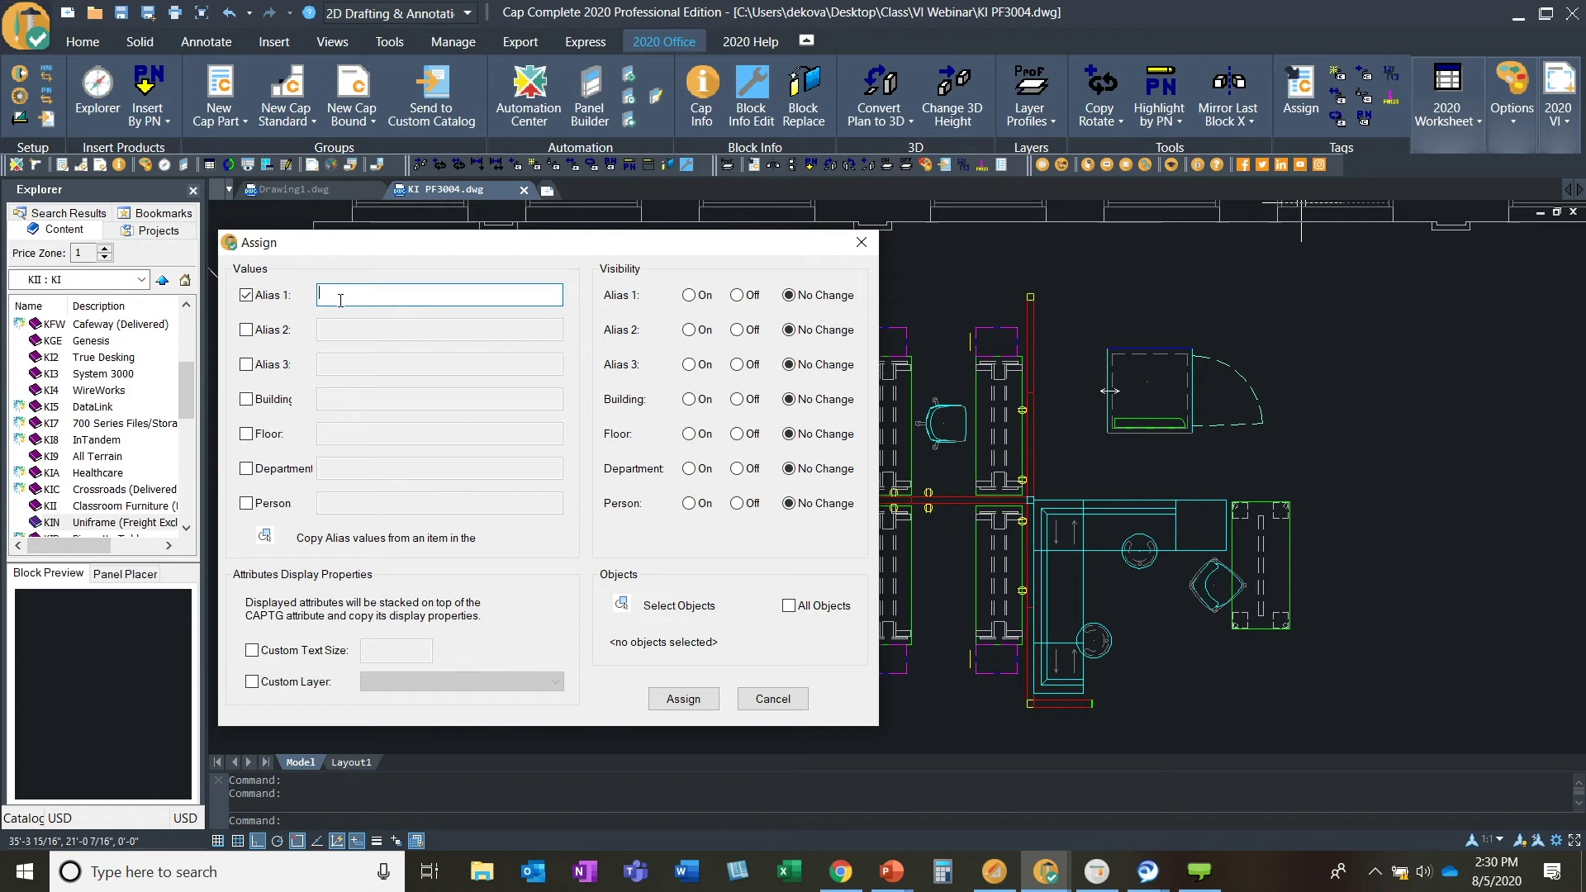
{"action": "type", "text": "AREA 5"}
{"action": "left_click", "coordinate": [628, 607]}
{"action": "left_click", "coordinate": [1329, 681]}
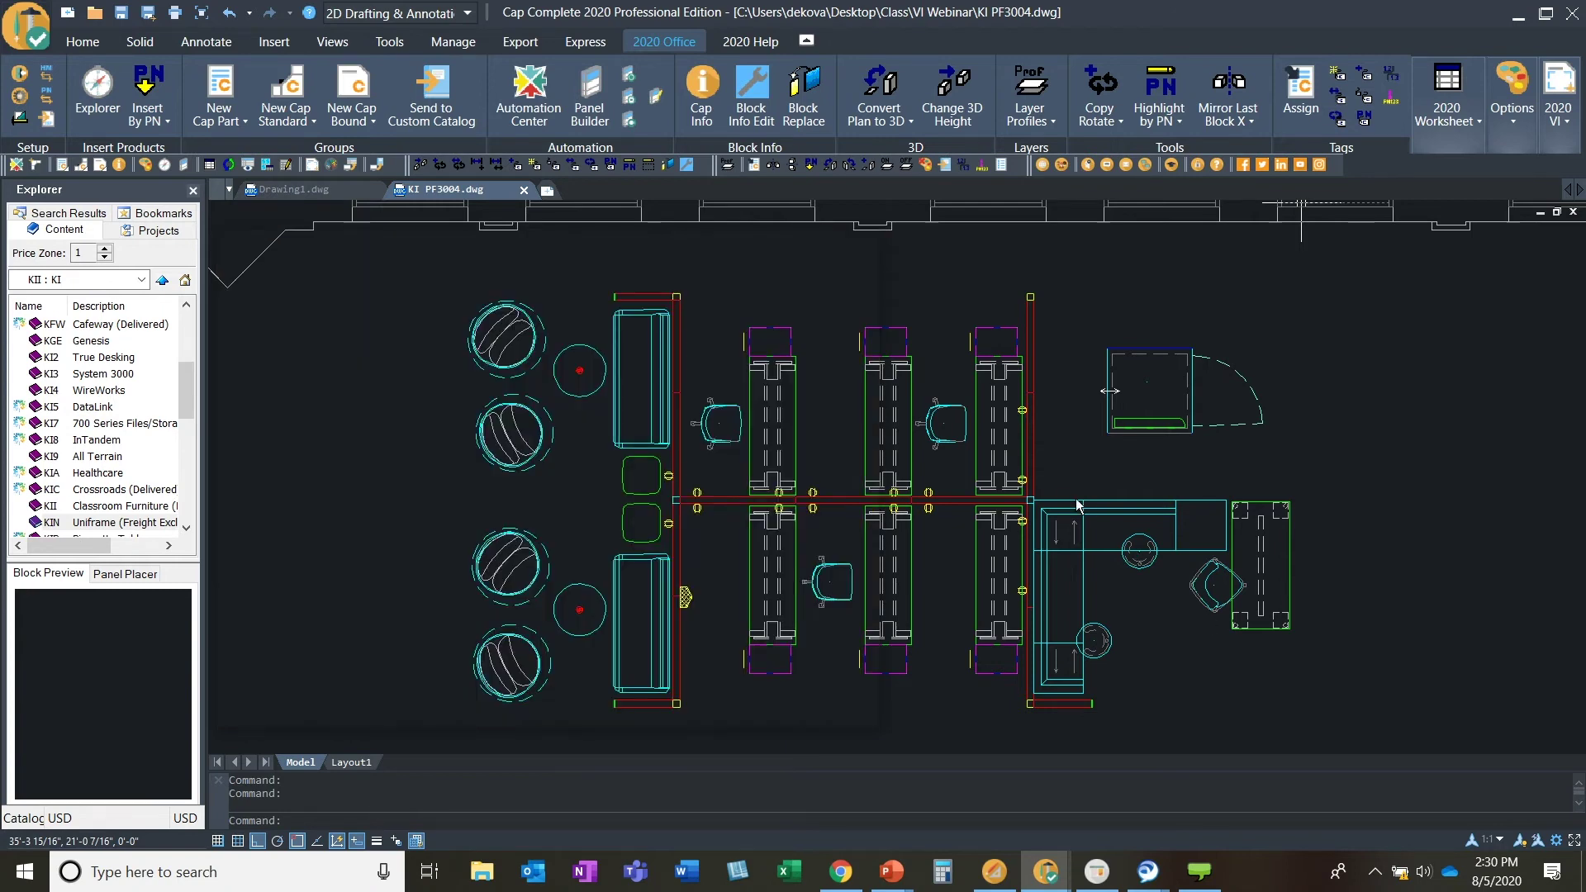
{"action": "left_click", "coordinate": [1054, 489]}
{"action": "key", "text": "Return"}
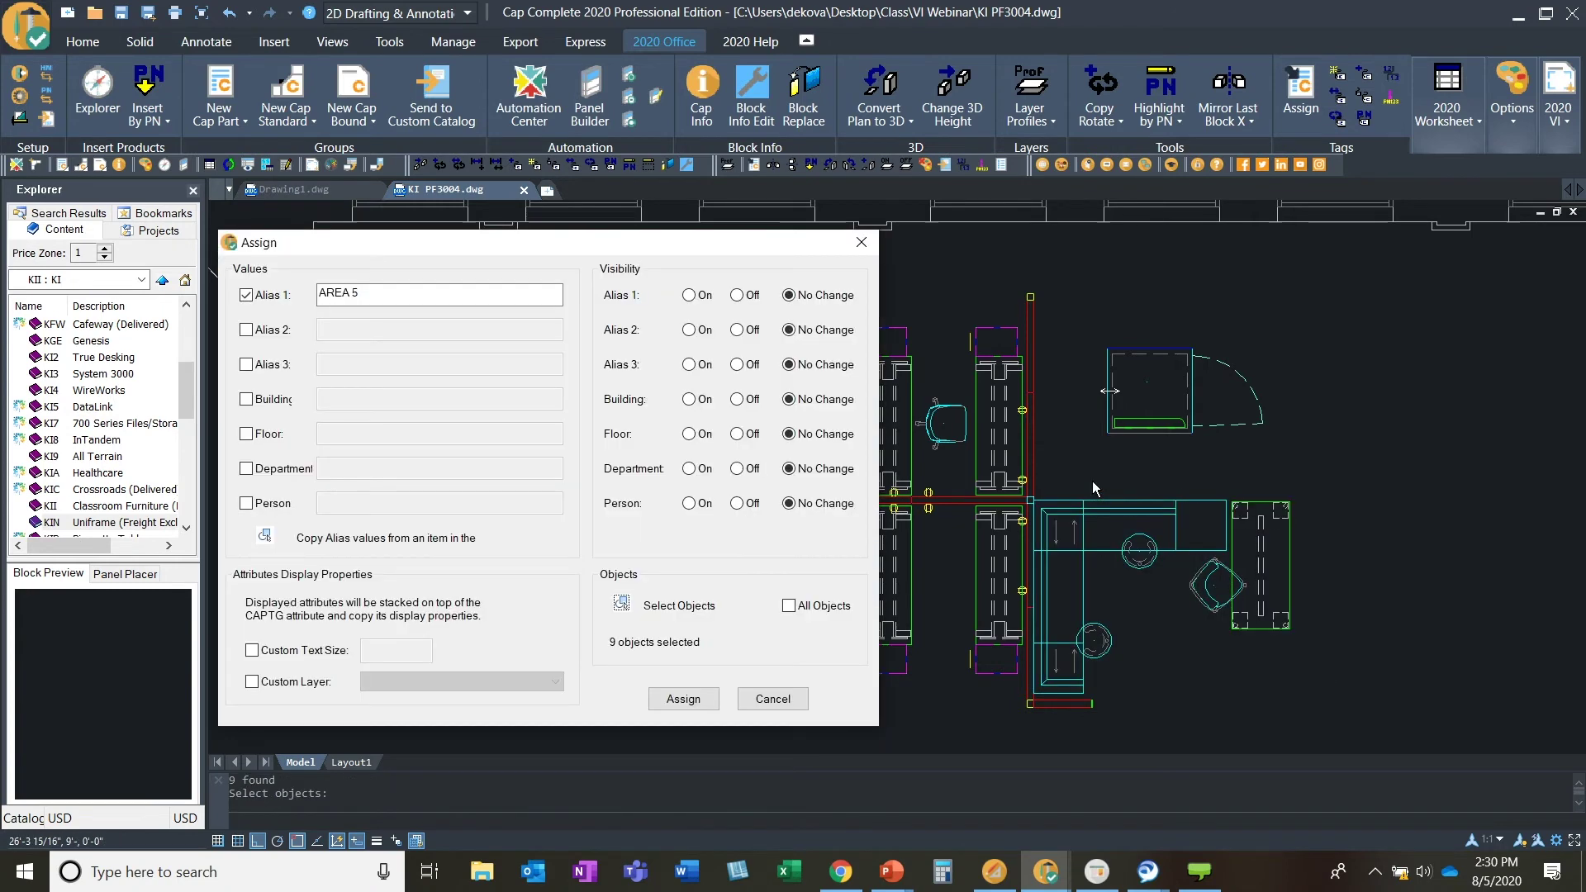
{"action": "left_click", "coordinate": [686, 699]}
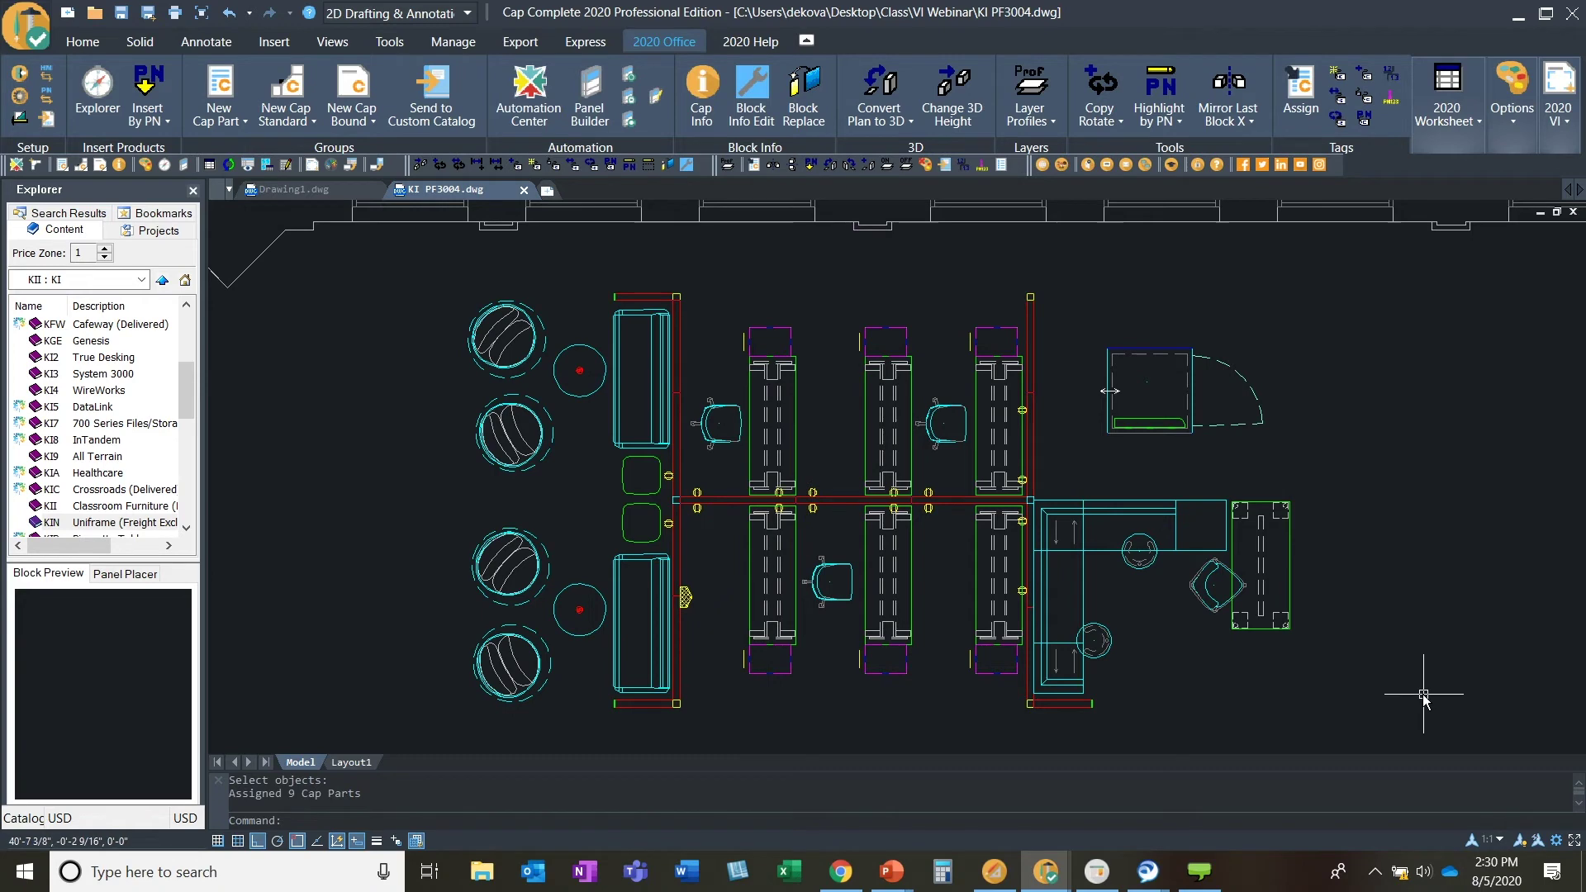
Check the Cap Info and Alias 1 of the upper sofa, the first upper workstation table and the WiggleRoom booth.
{"action": "left_click", "coordinate": [1300, 111]}
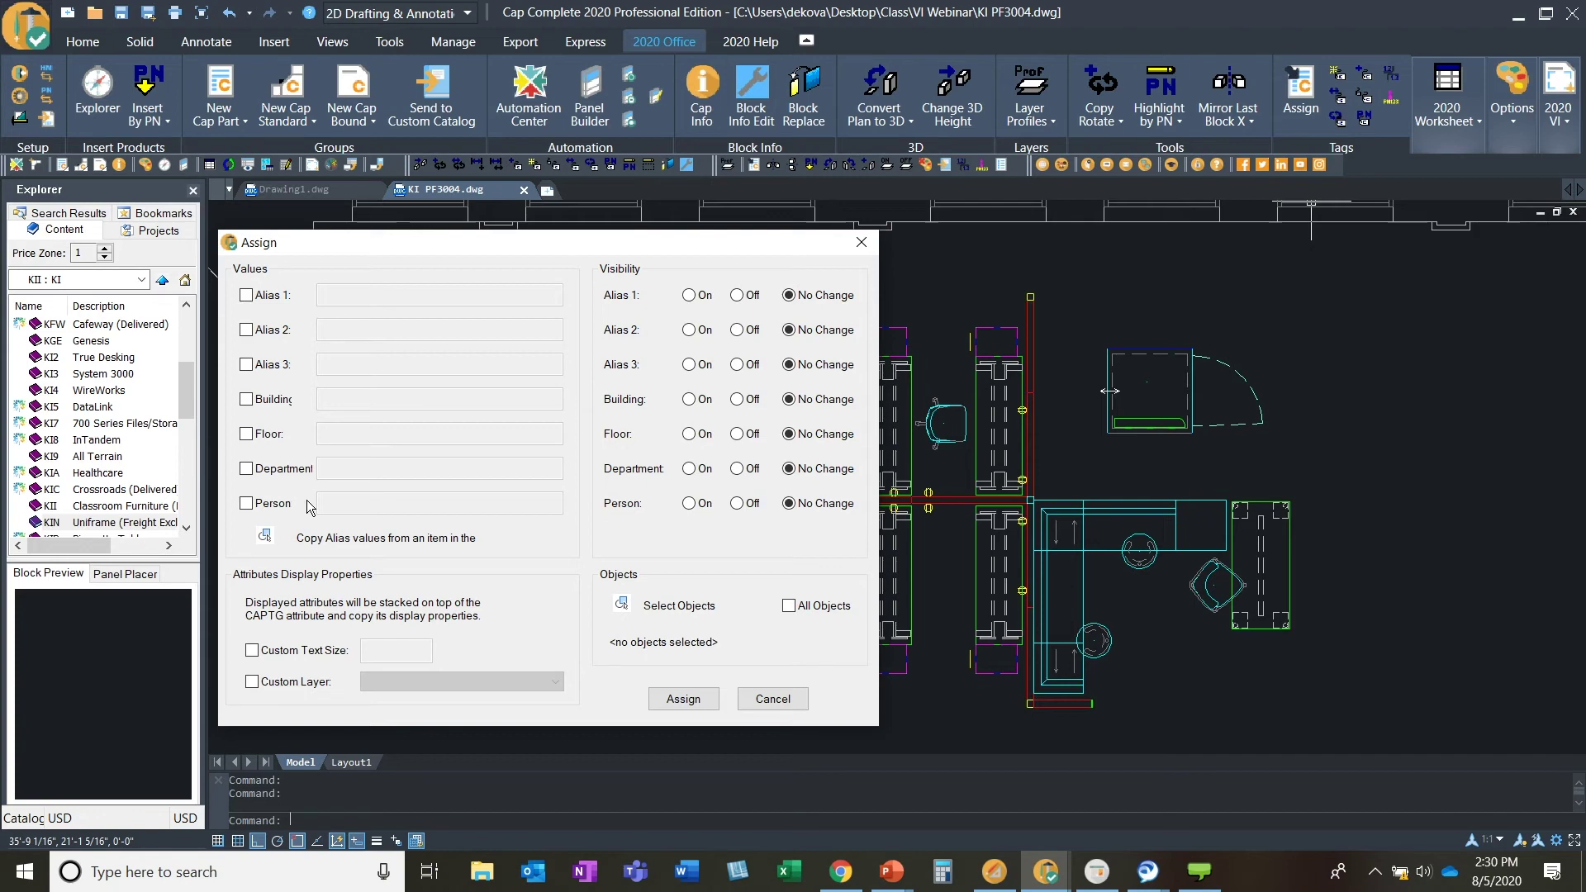
{"action": "left_click", "coordinate": [866, 244]}
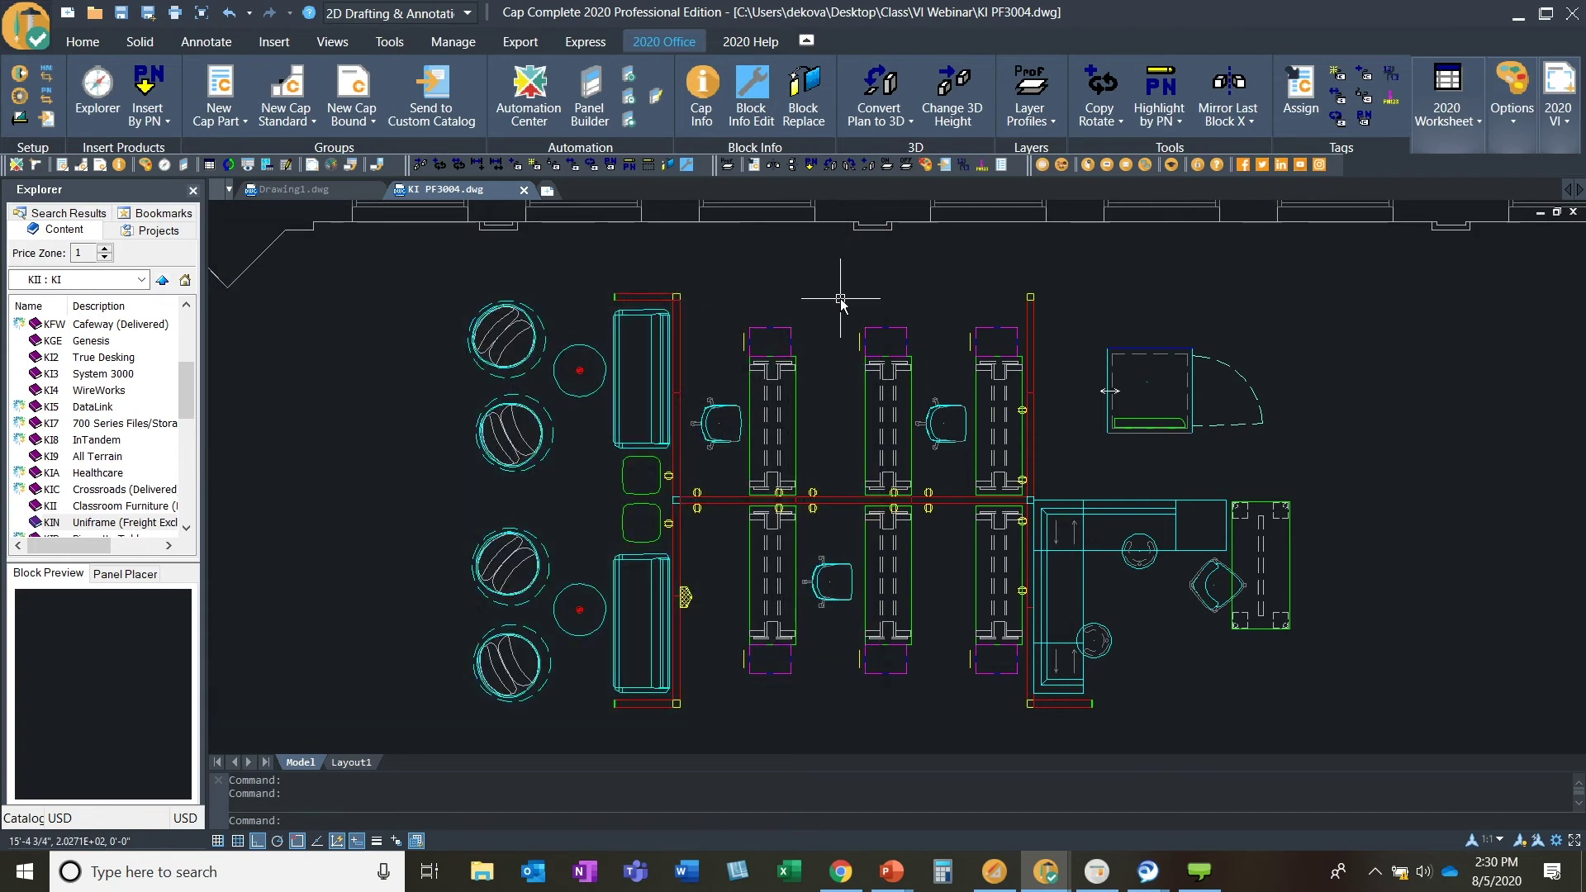
{"action": "left_click", "coordinate": [712, 114]}
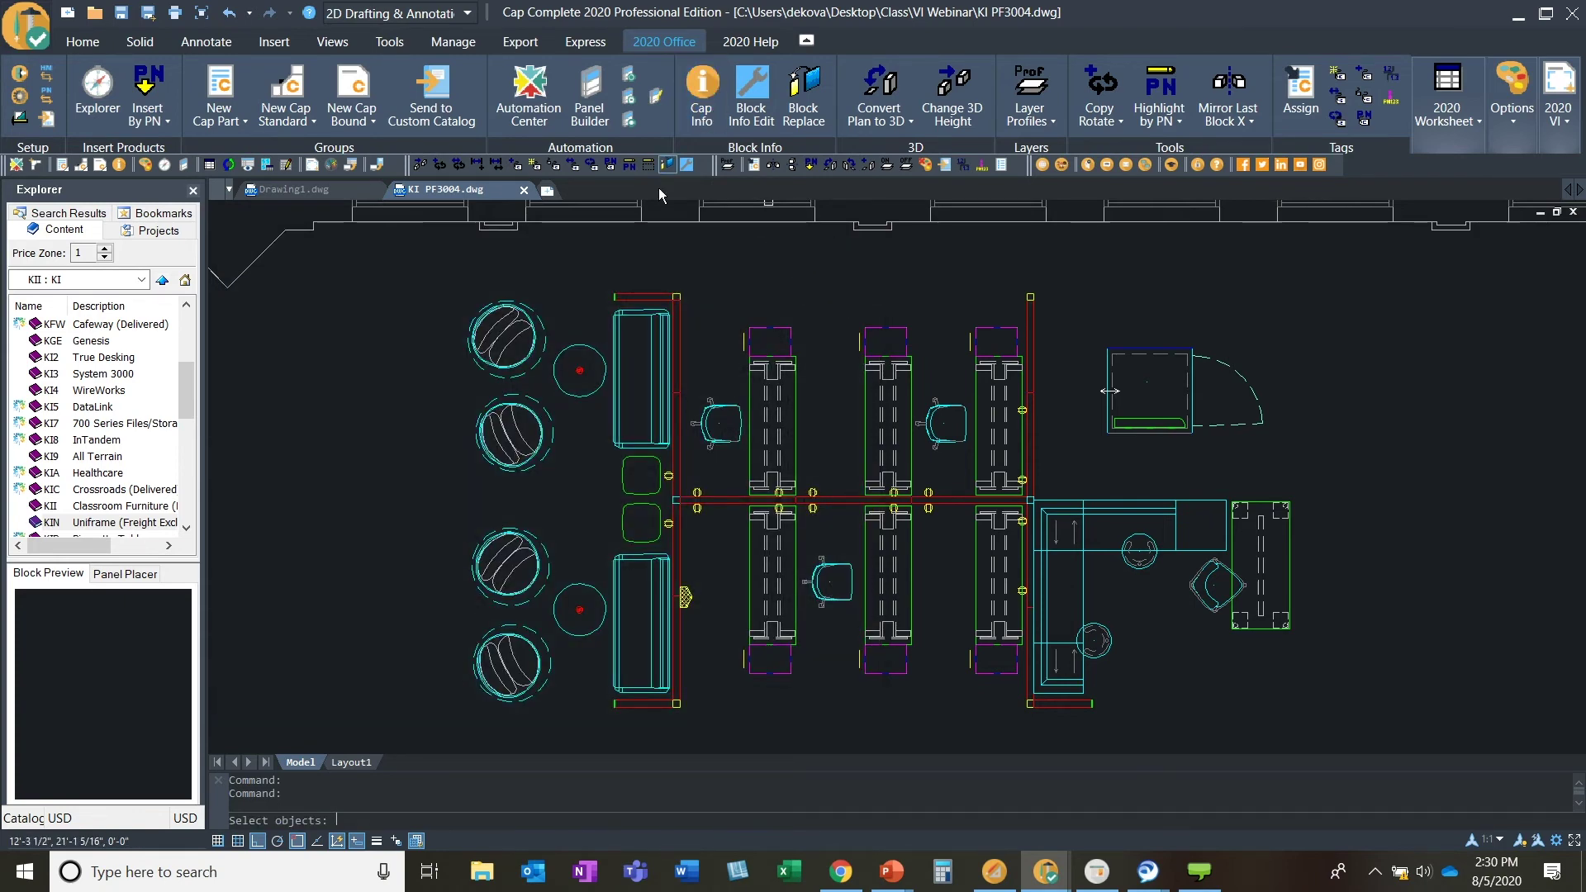
{"action": "left_click", "coordinate": [615, 332]}
{"action": "key", "text": "Return"}
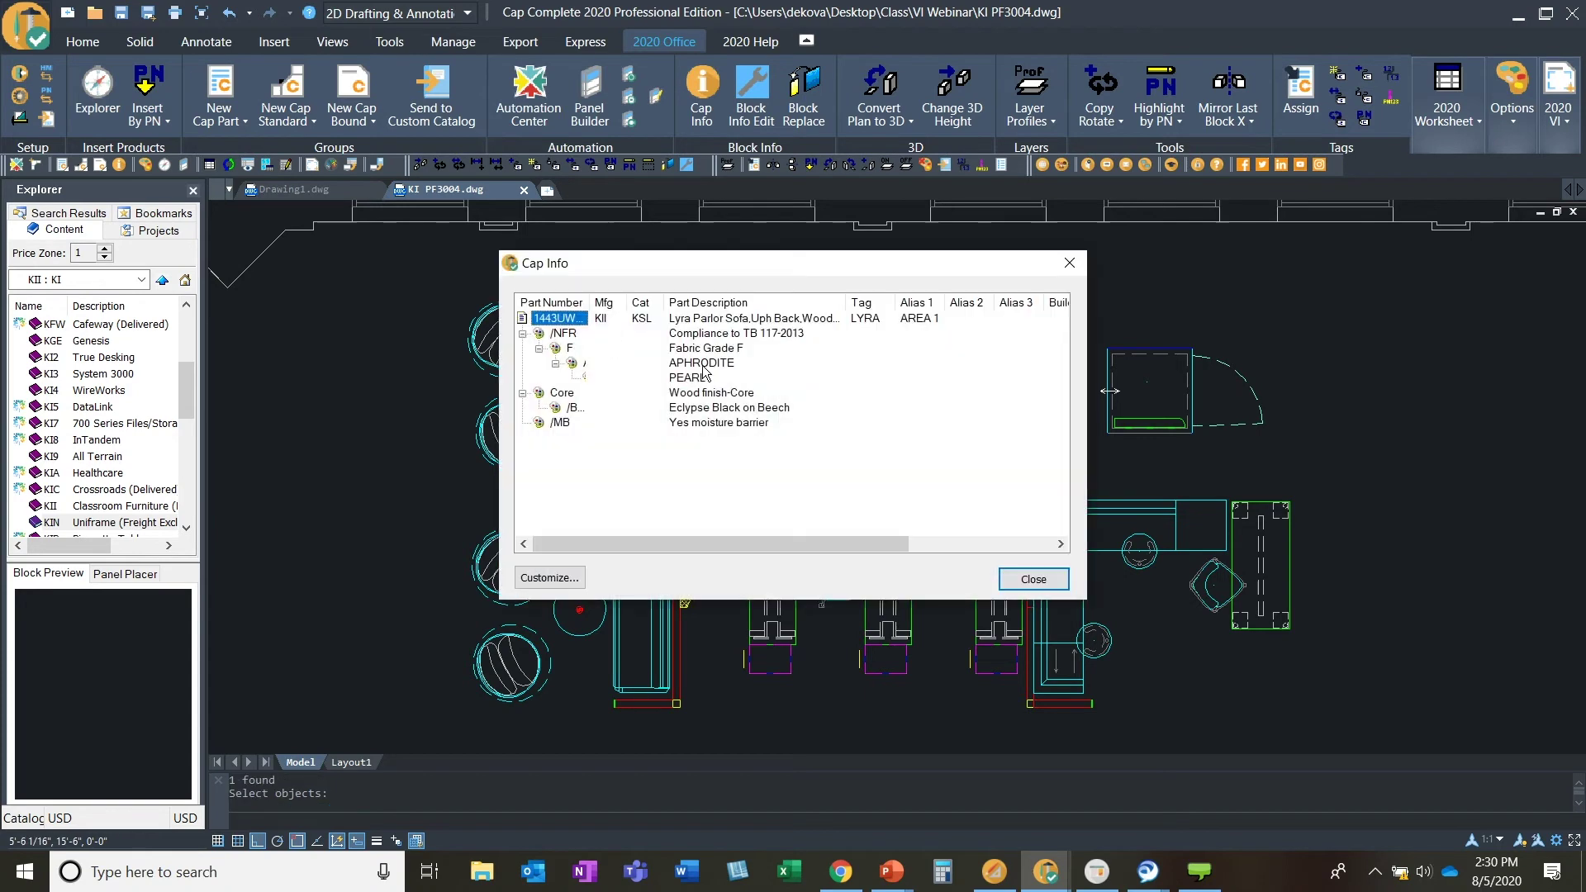
{"action": "left_click", "coordinate": [1070, 264]}
{"action": "left_click", "coordinate": [770, 370]}
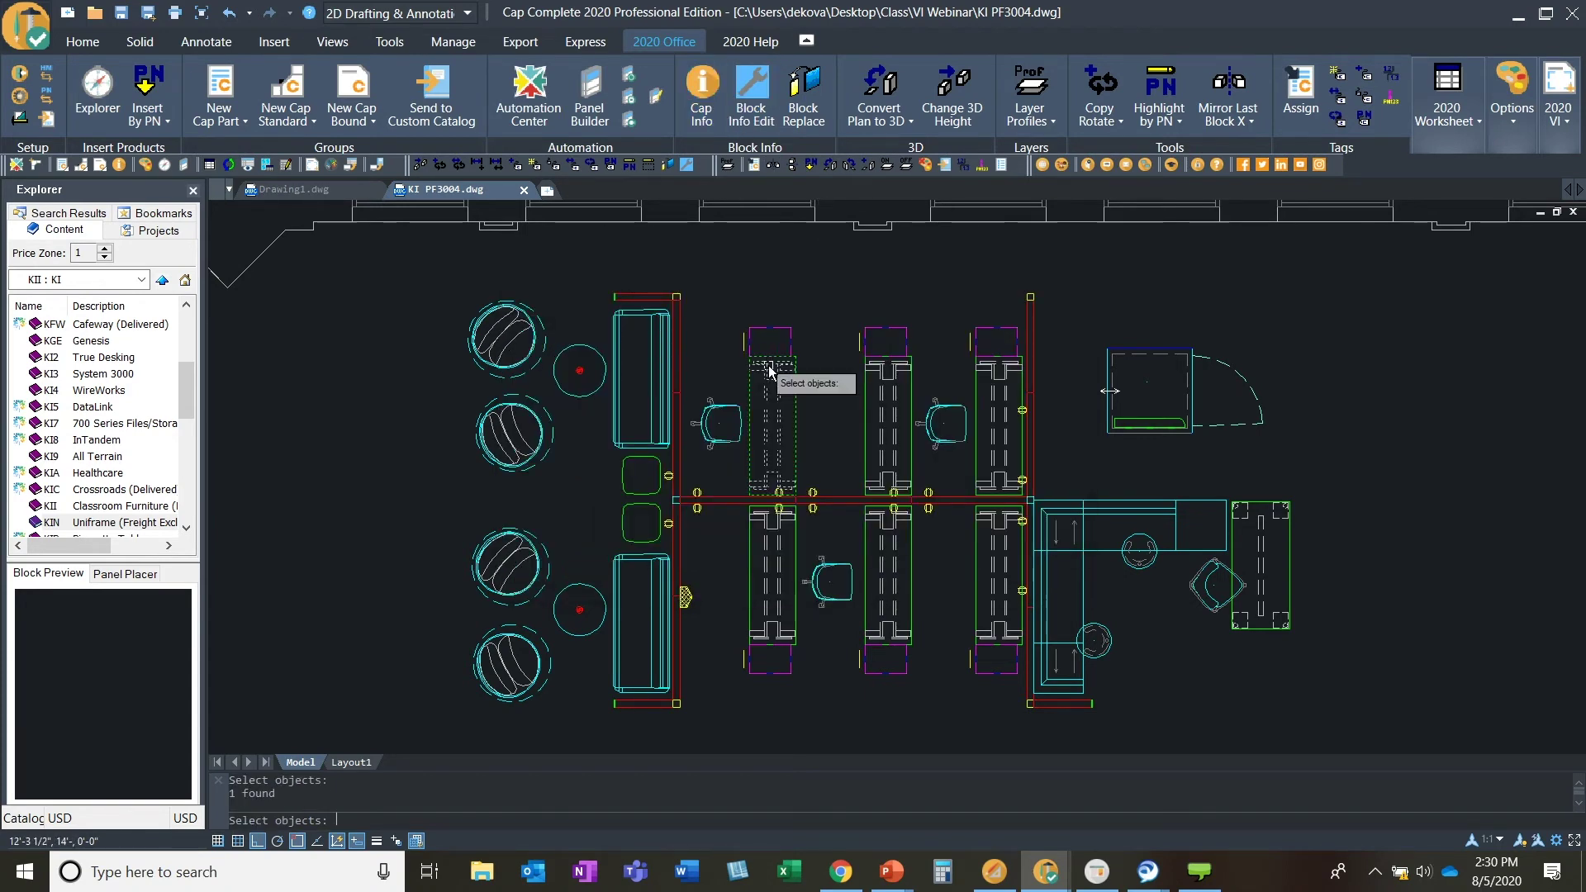
{"action": "key", "text": "Return"}
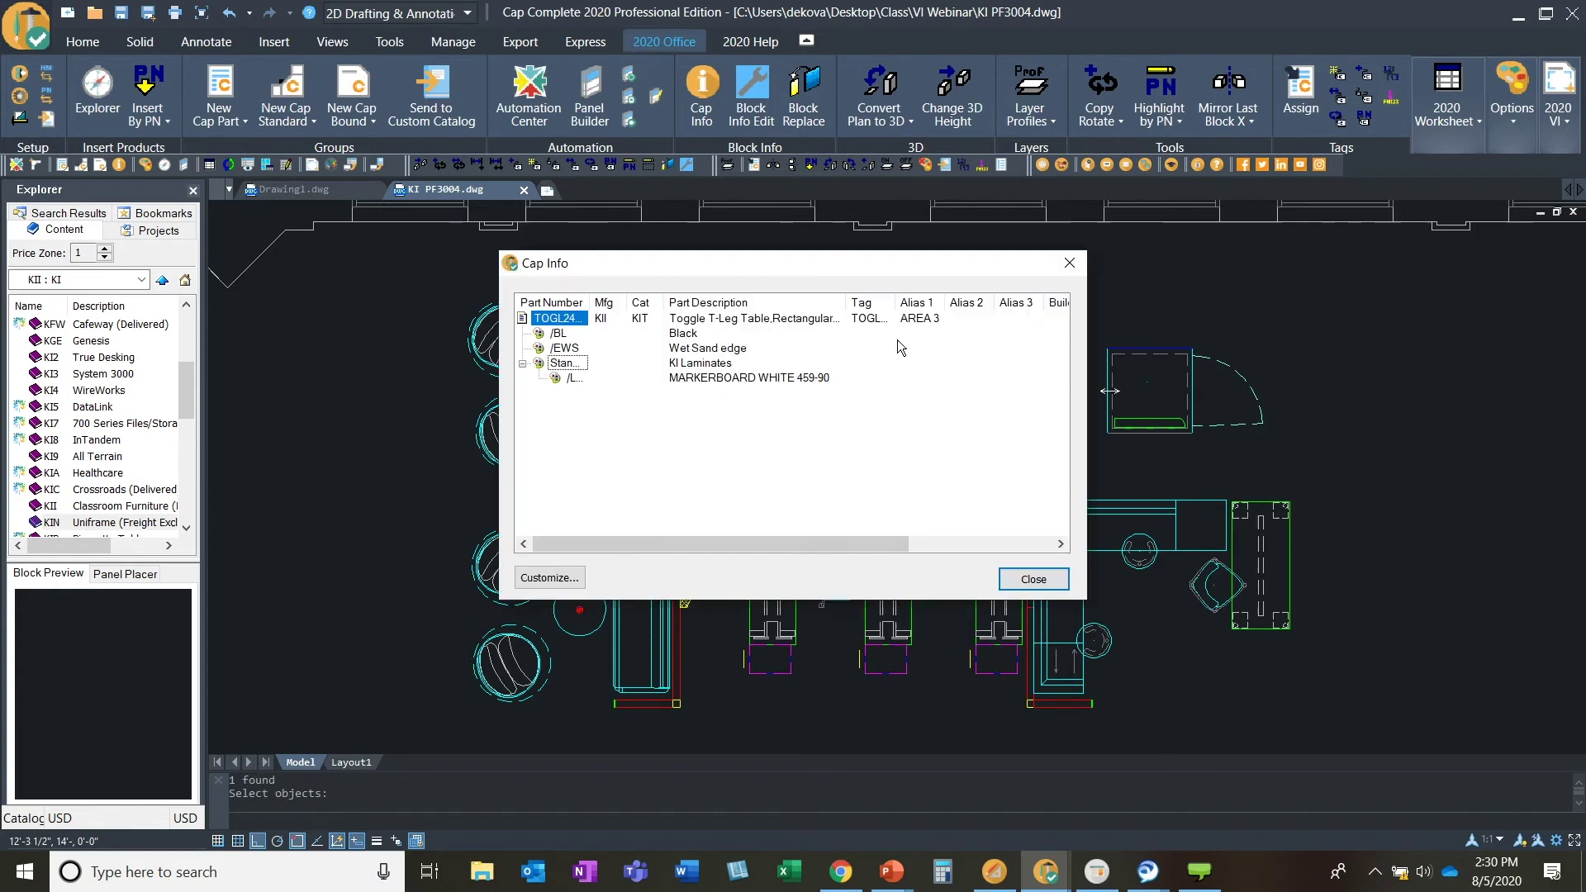
{"action": "left_click", "coordinate": [1034, 580]}
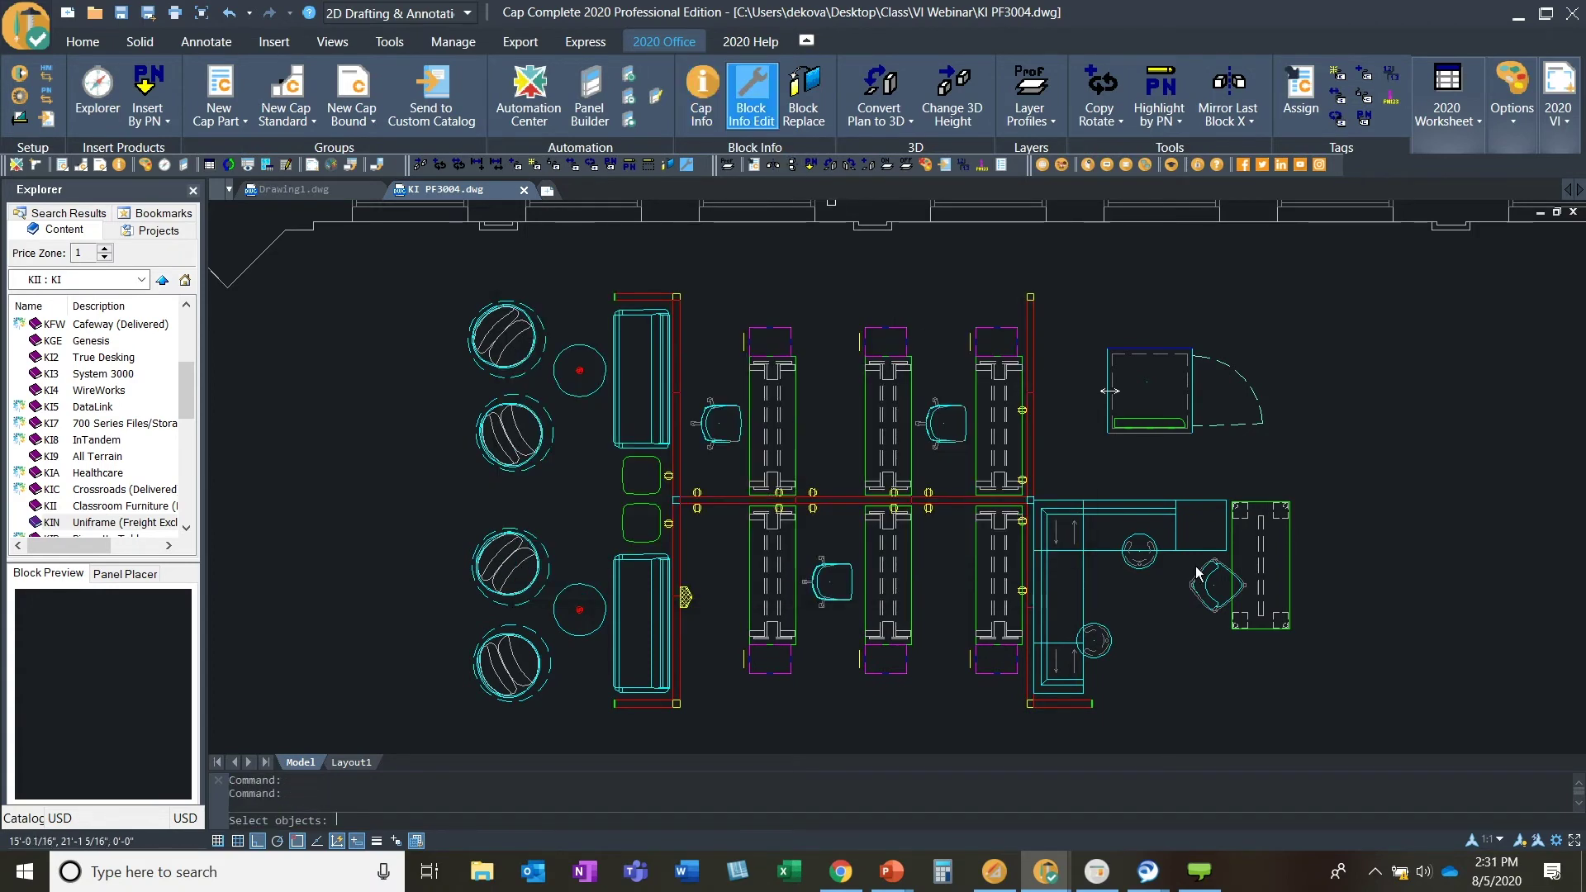
{"action": "left_click", "coordinate": [1127, 431]}
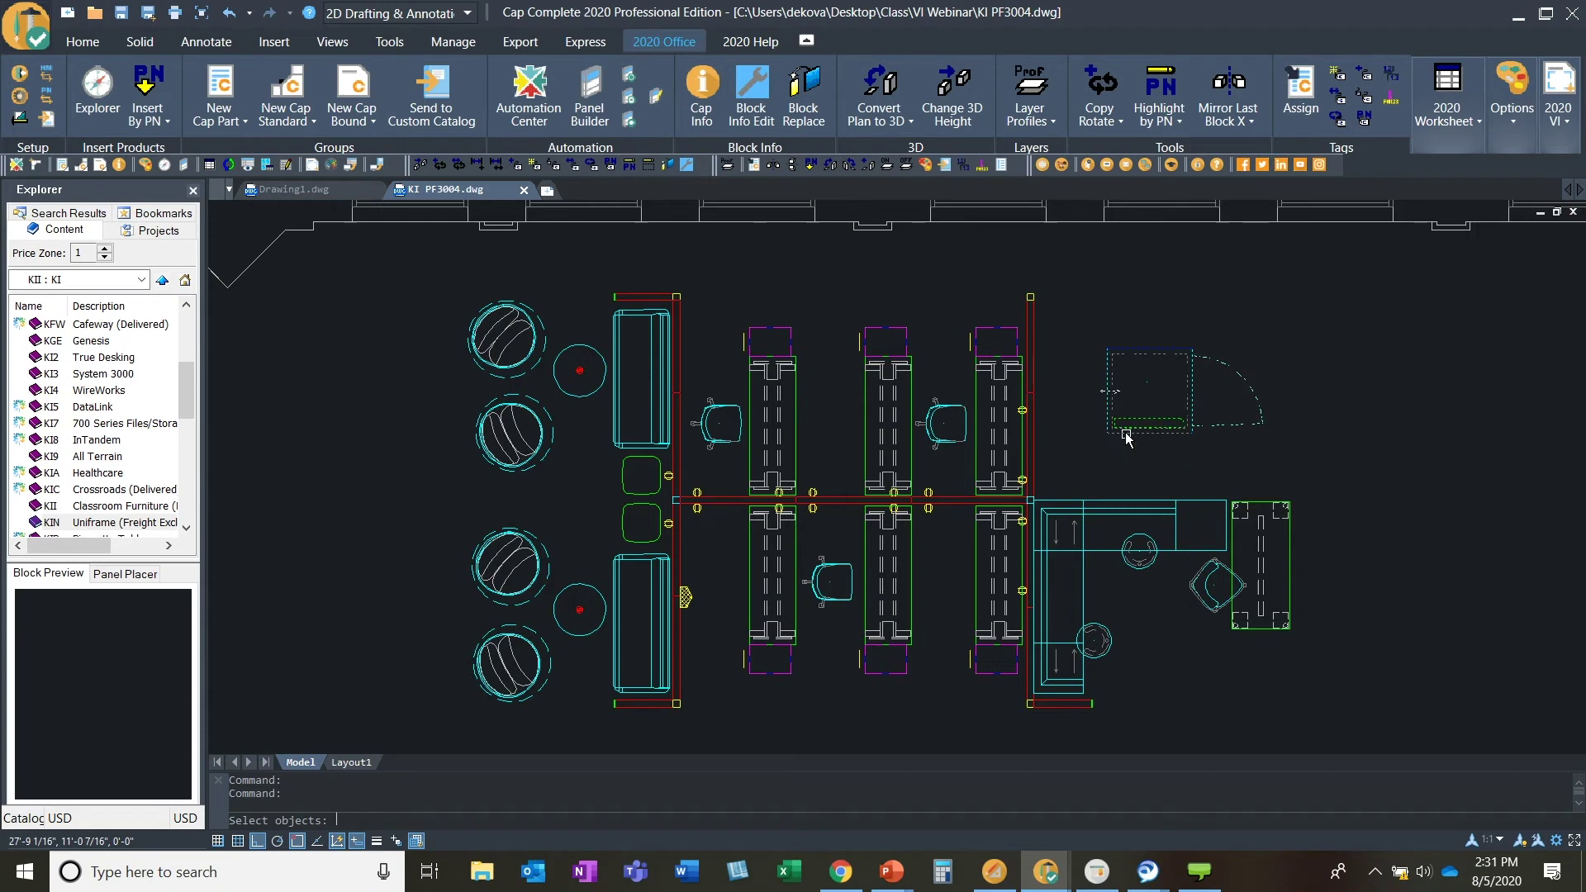
{"action": "key", "text": "Return"}
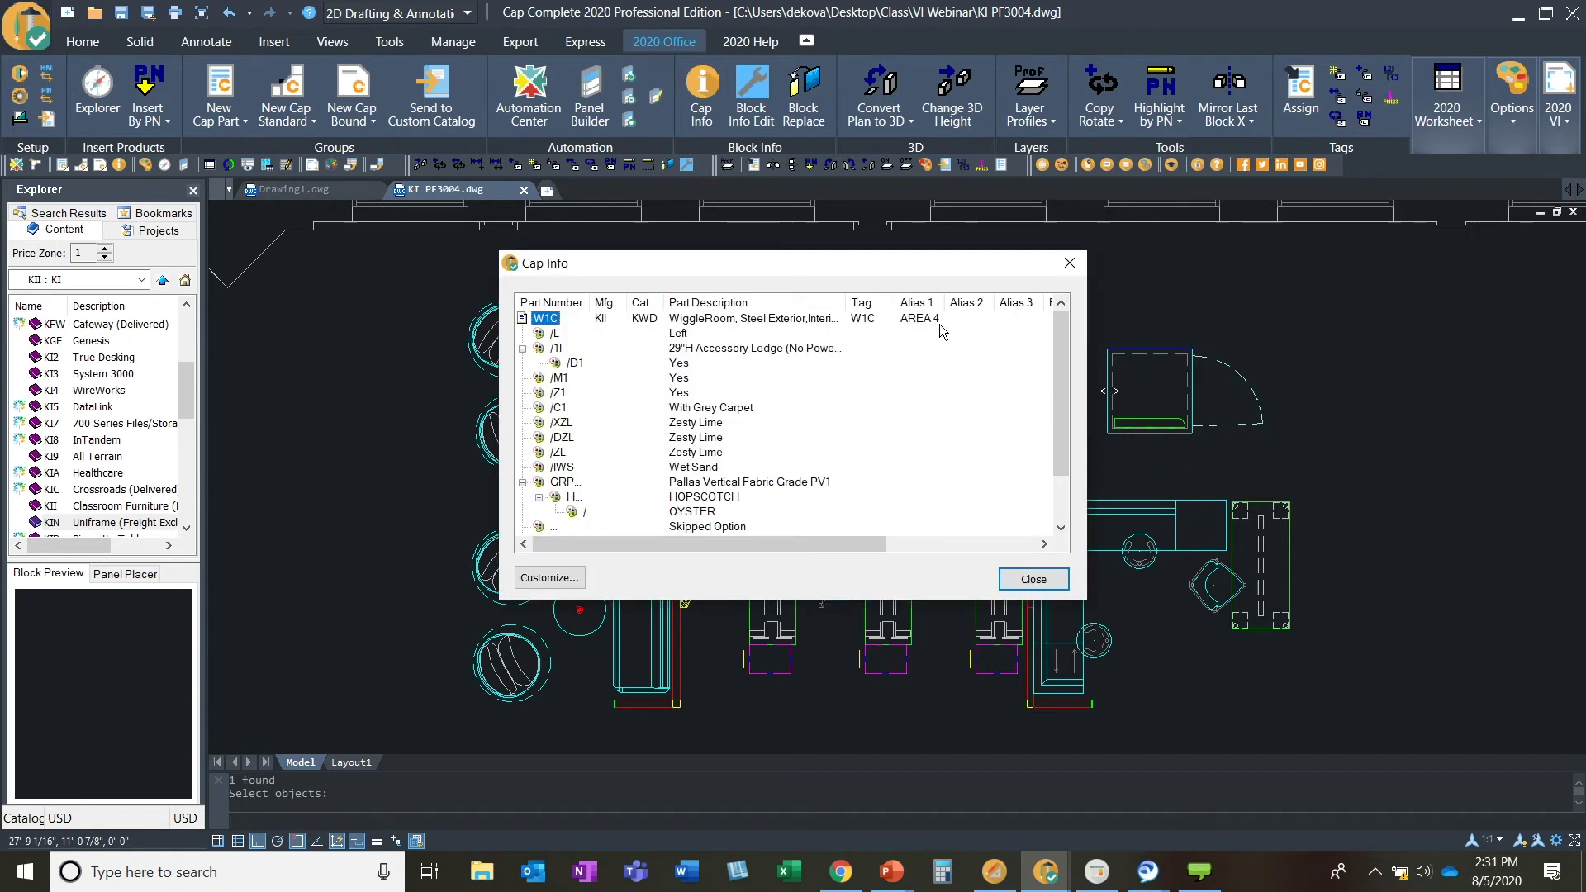
{"action": "left_click", "coordinate": [1034, 580]}
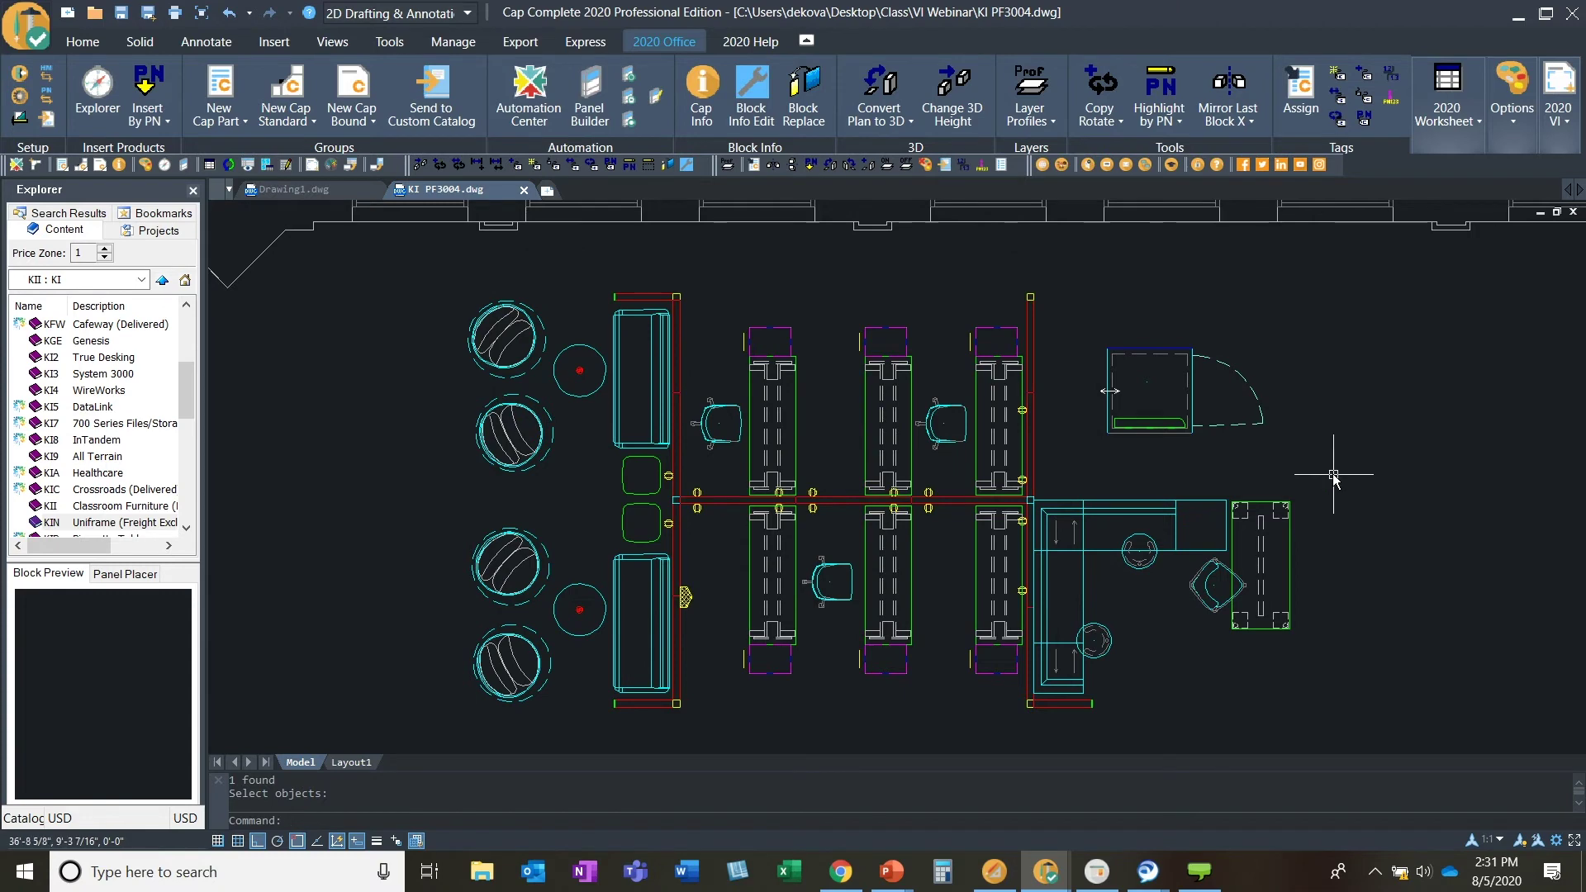
Save the drawing, visualize the scene and switch to the 2020 Visual Impression window.
{"action": "left_click", "coordinate": [121, 12]}
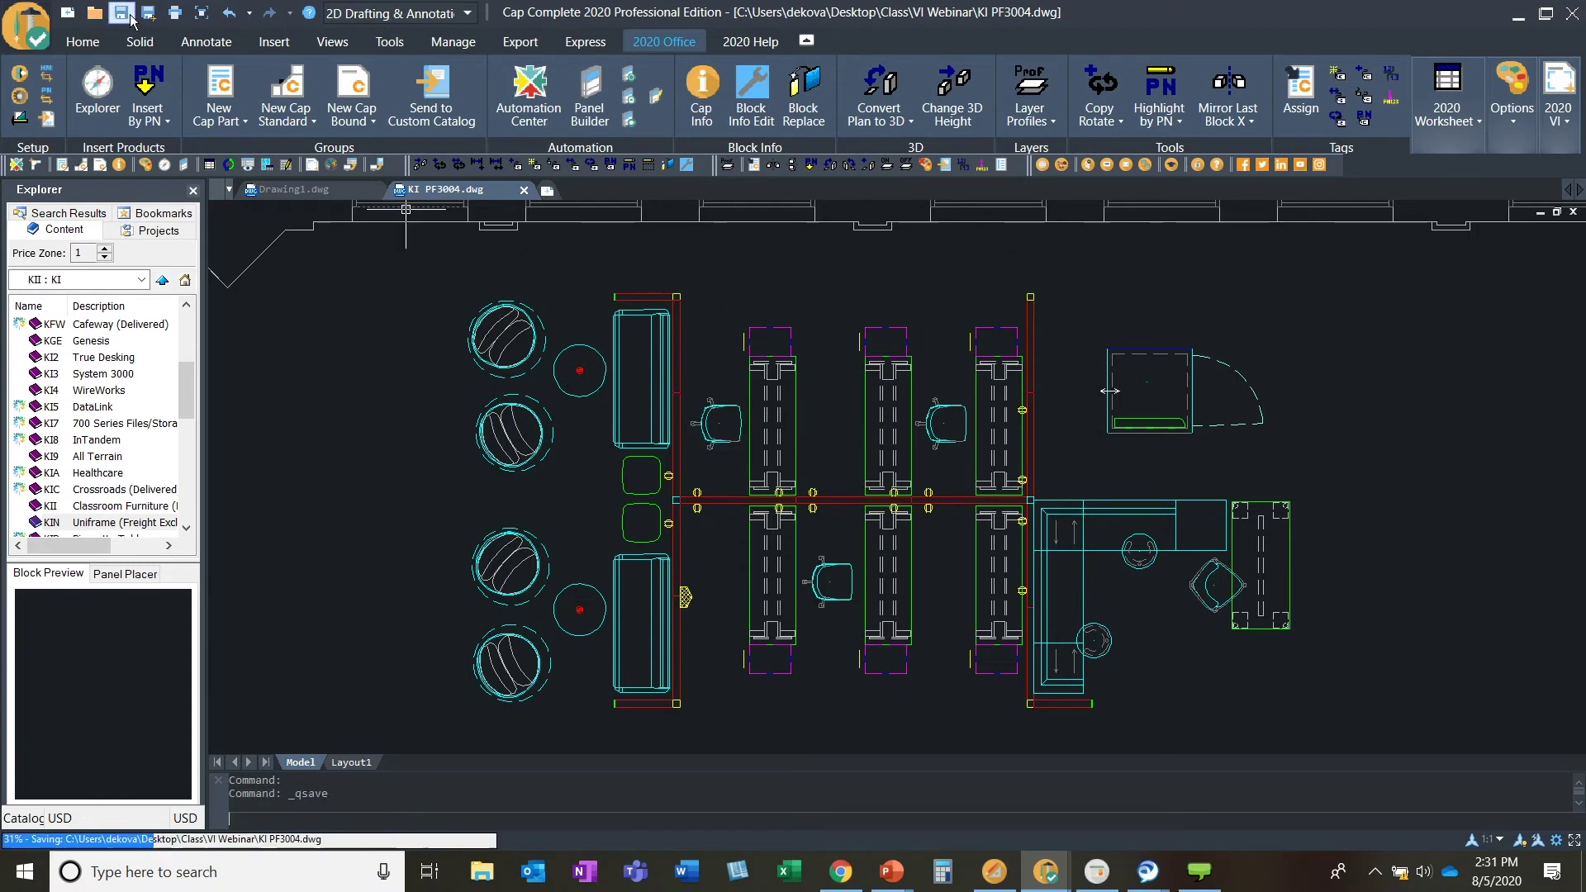
{"action": "left_click", "coordinate": [1570, 136]}
{"action": "left_click", "coordinate": [1541, 229]}
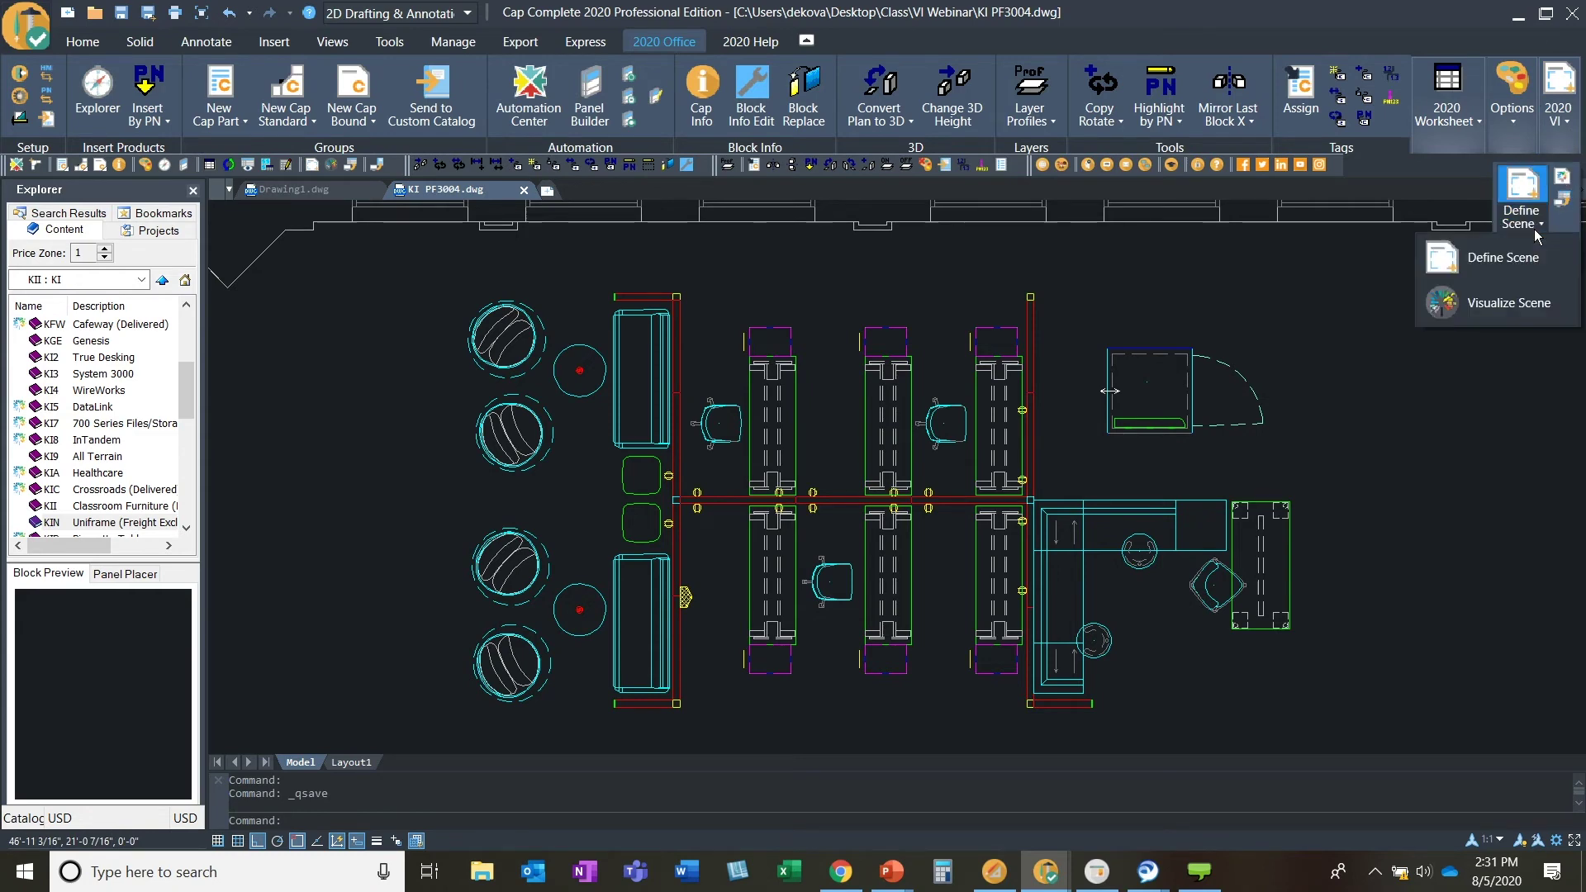
{"action": "left_click", "coordinate": [1529, 302]}
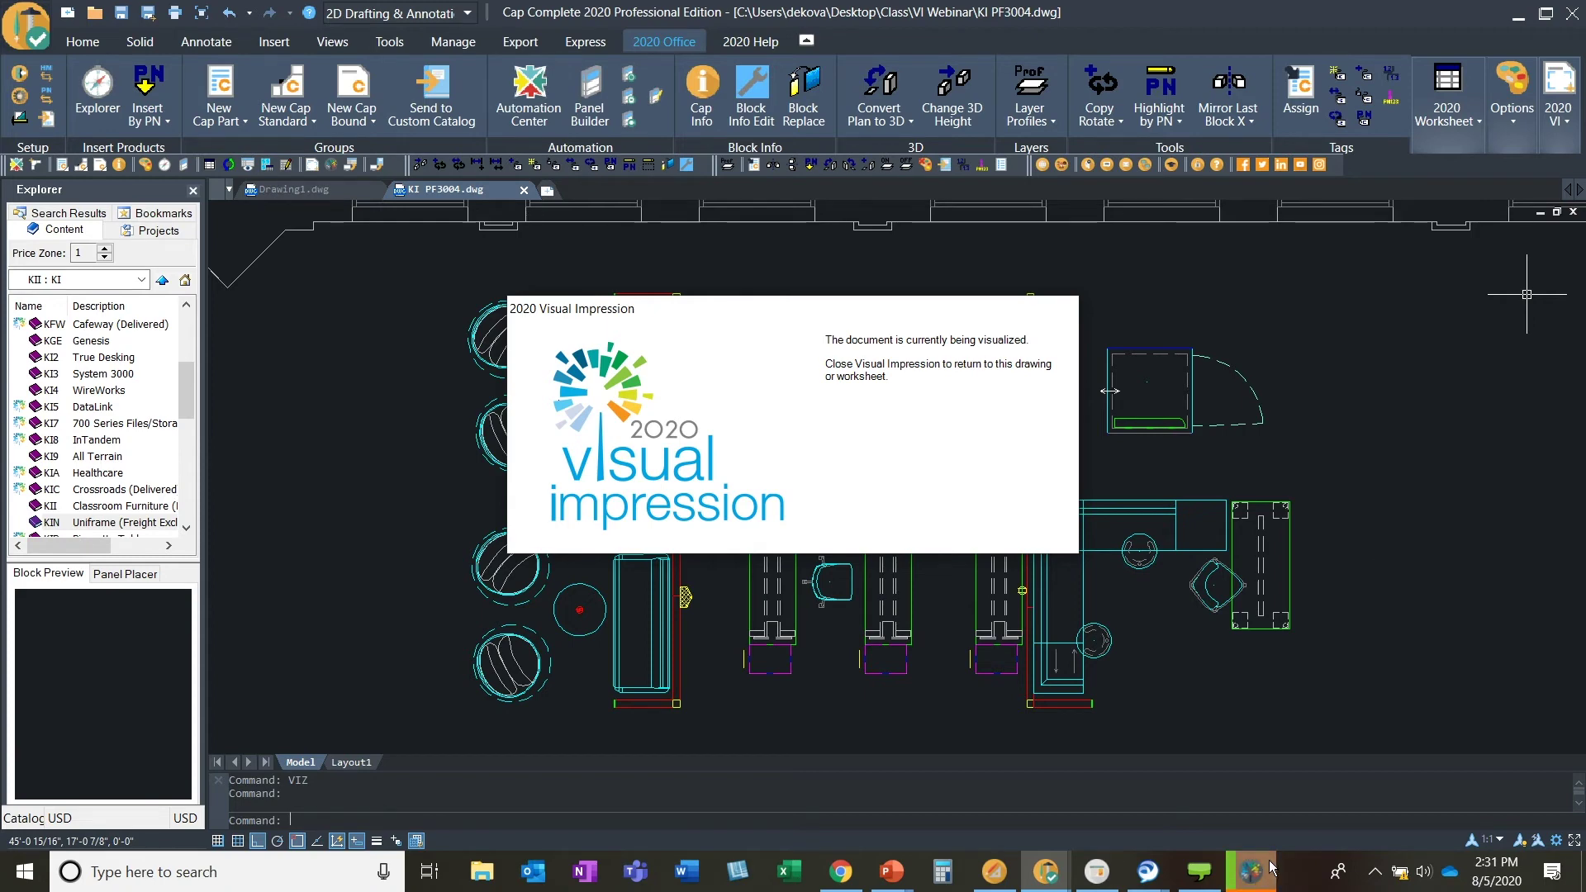
{"action": "mouse_move", "coordinate": [1269, 881]}
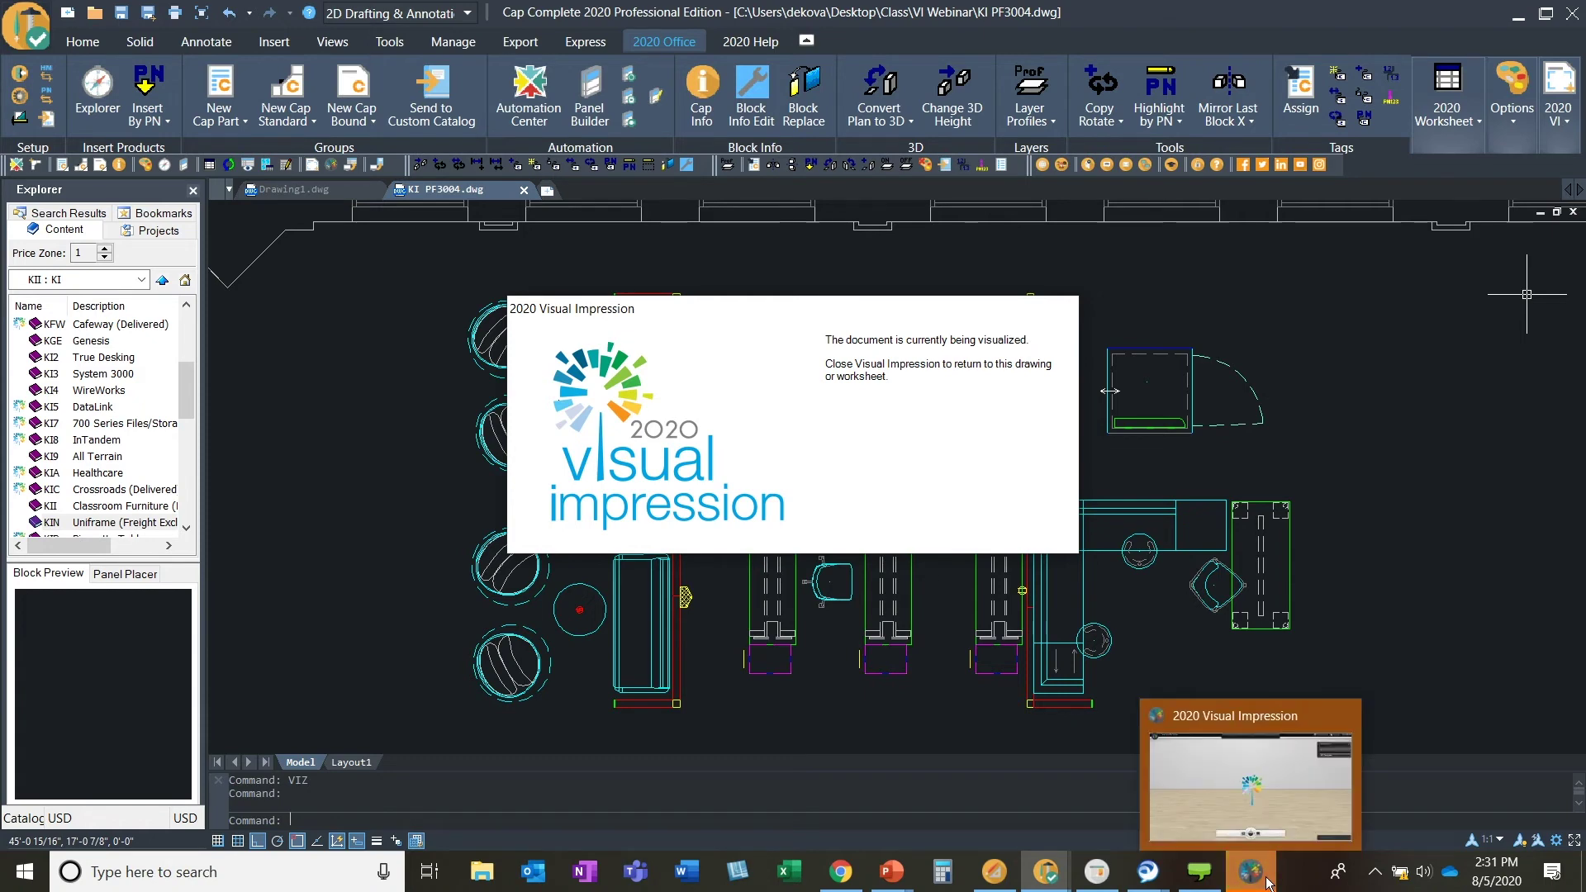
{"action": "left_click", "coordinate": [1268, 880]}
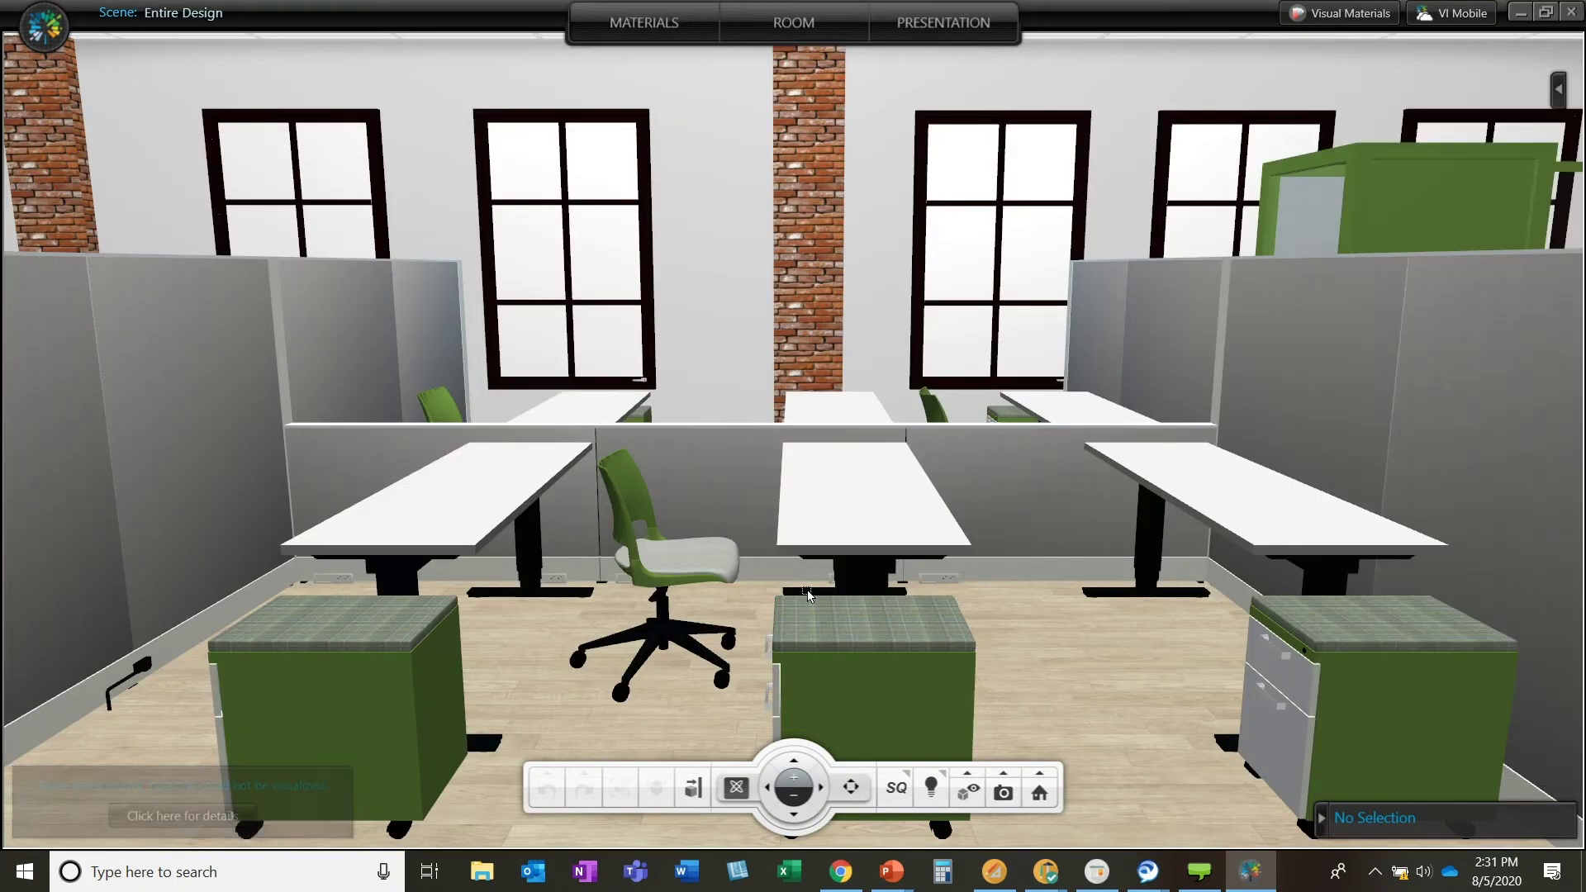
Examine the 3D scene from several sides, covering the workstations, the green booth, the sectional area and the sofa lounge.
{"action": "middle_click_drag", "start_coordinate": [807, 591], "coordinate": [807, 590]}
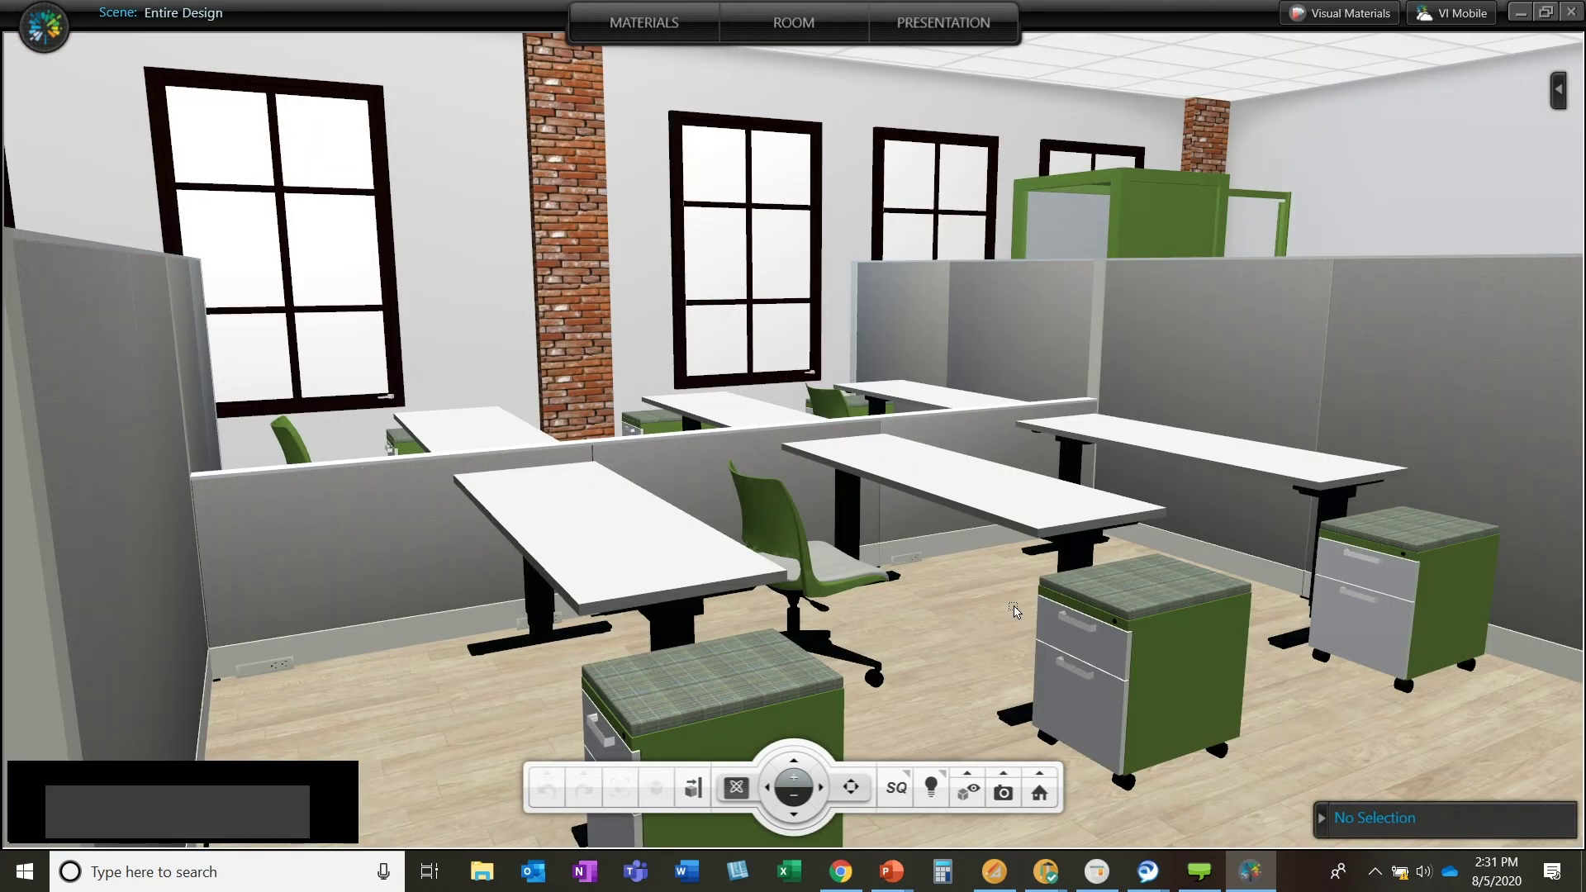
{"action": "scroll", "coordinate": [845, 561], "scroll_direction": "down", "scroll_amount": 5}
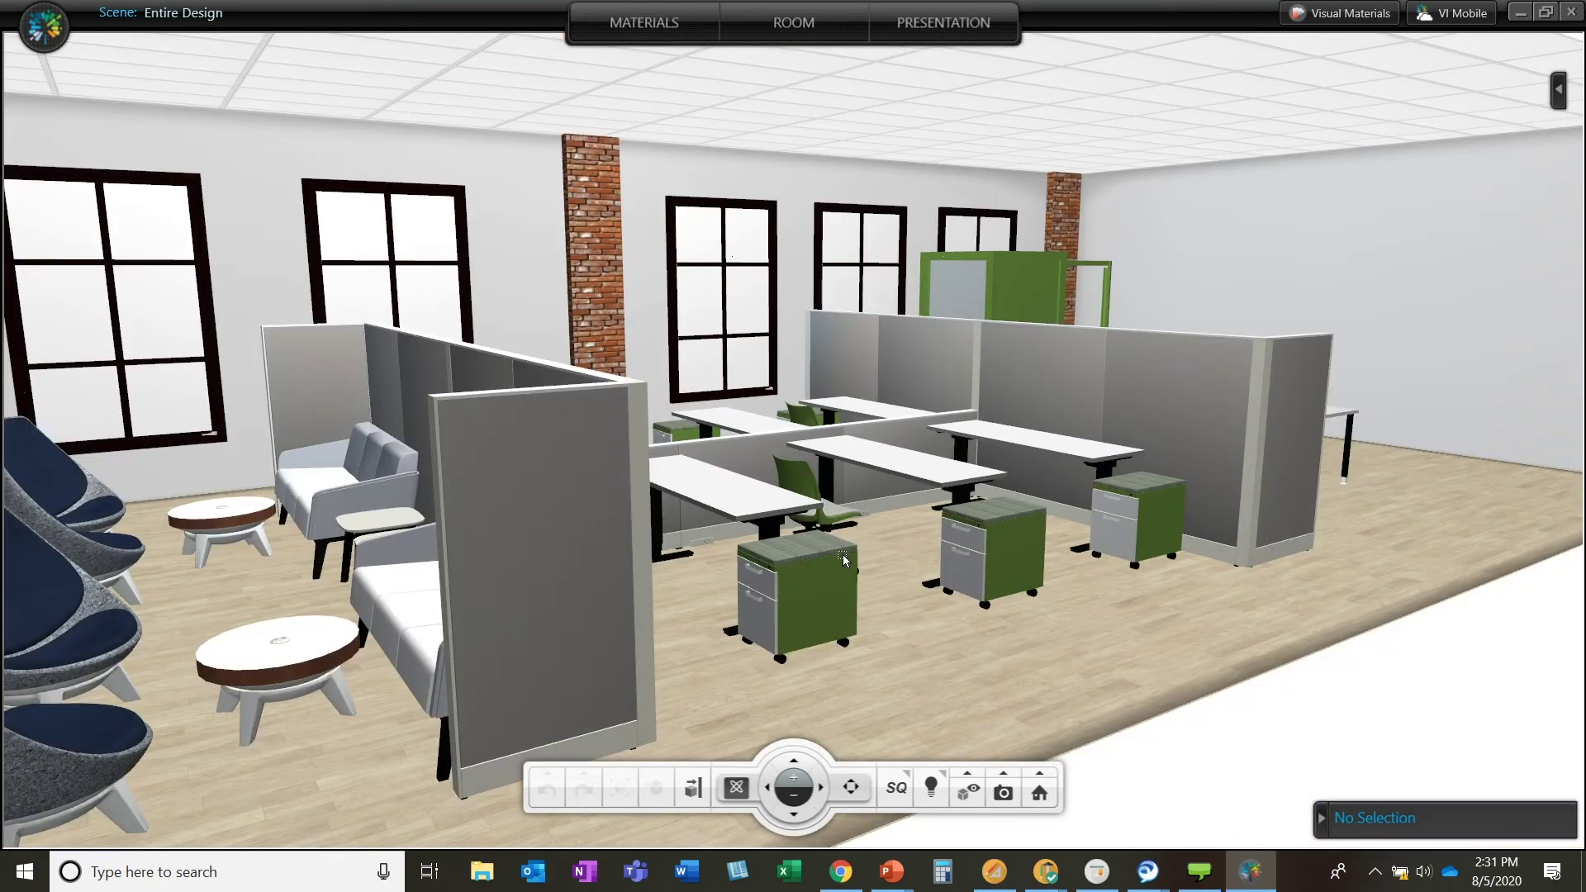
{"action": "scroll", "coordinate": [843, 553], "scroll_direction": "up", "scroll_amount": 1}
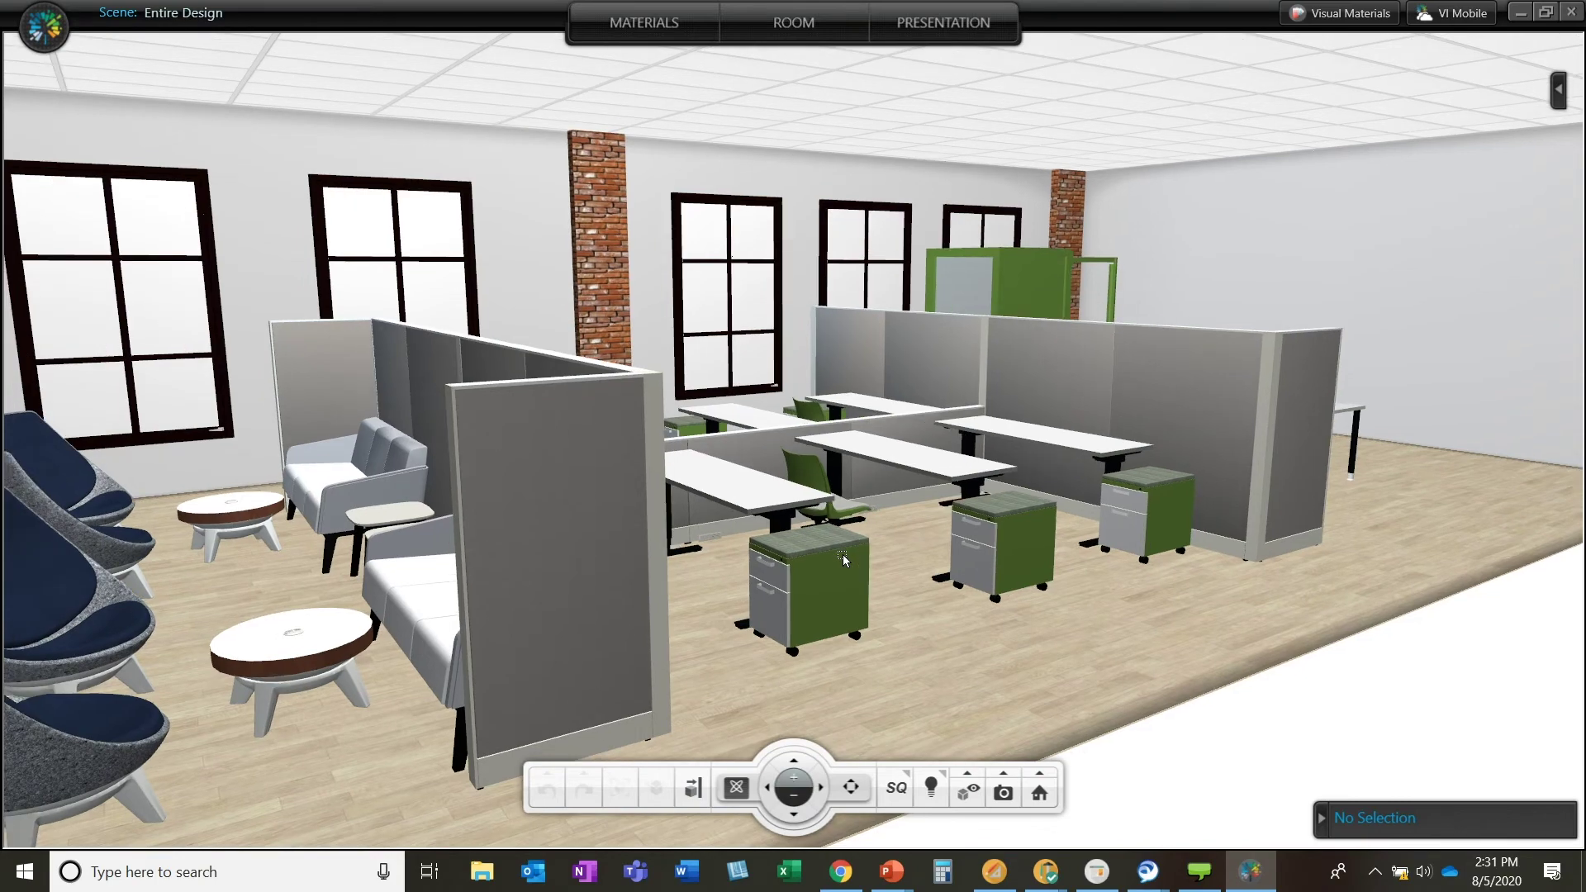
{"action": "left_click_drag", "start_coordinate": [842, 554], "coordinate": [644, 524]}
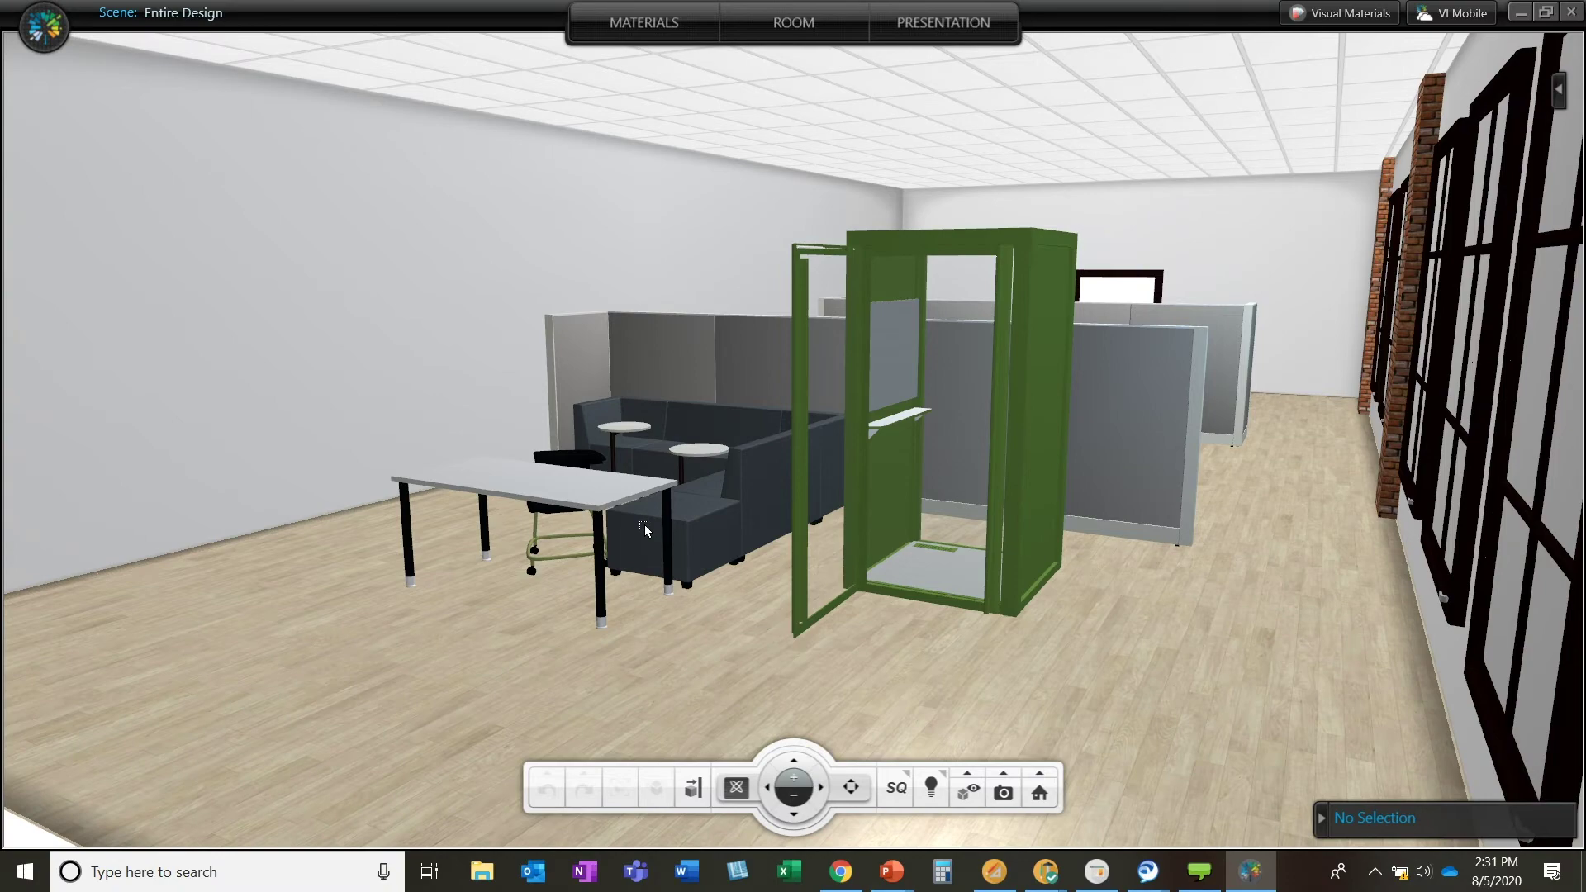
{"action": "left_click_drag", "start_coordinate": [645, 525], "coordinate": [1006, 503]}
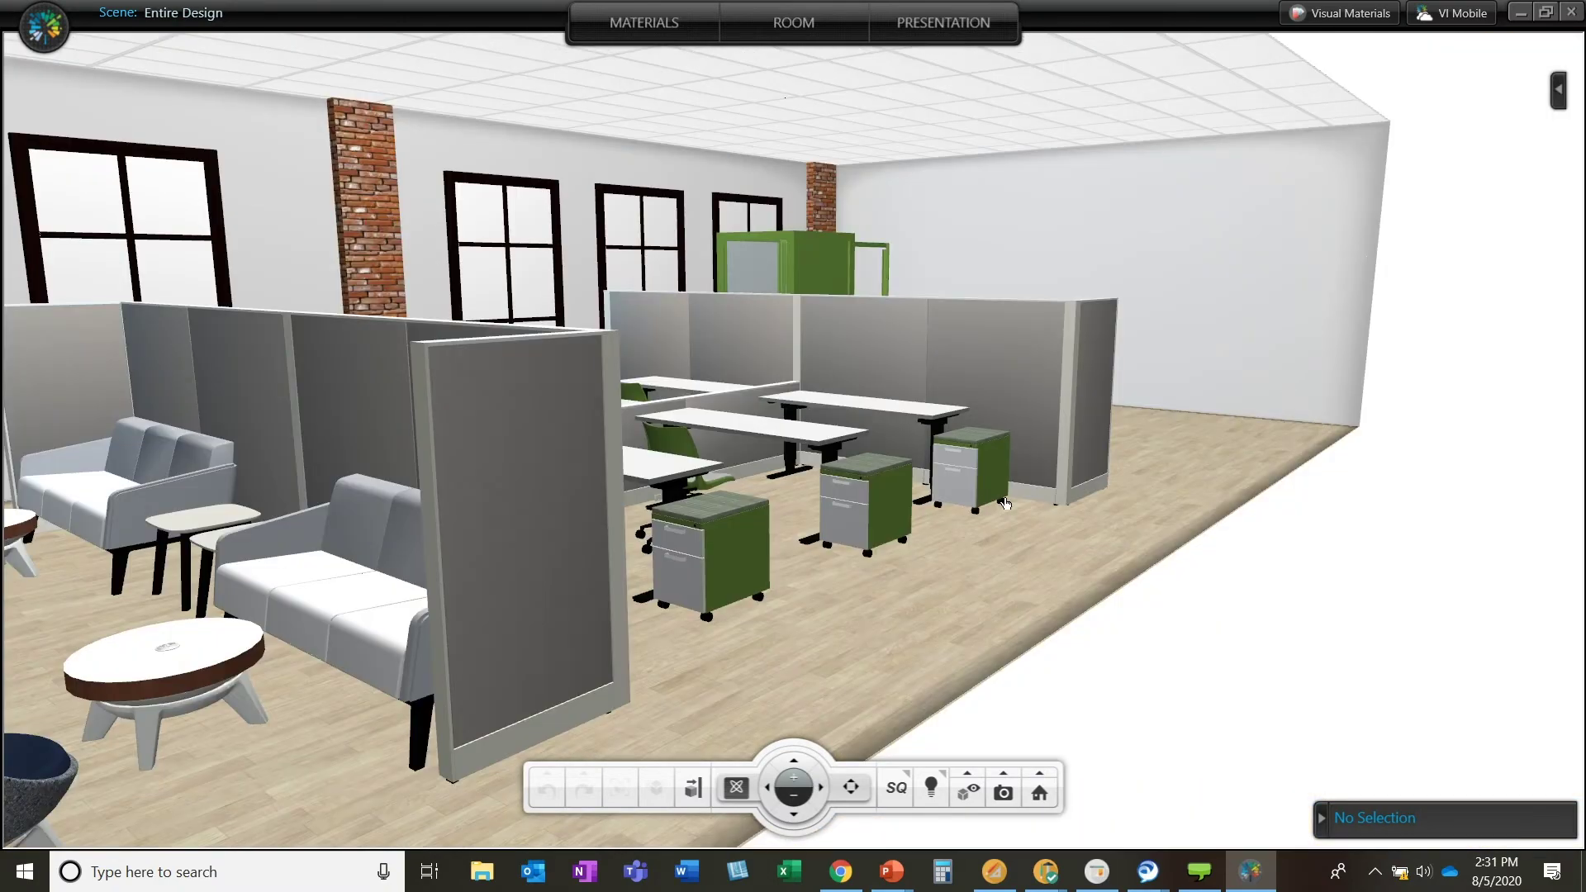
{"action": "scroll", "coordinate": [1005, 503], "scroll_direction": "up", "scroll_amount": 3}
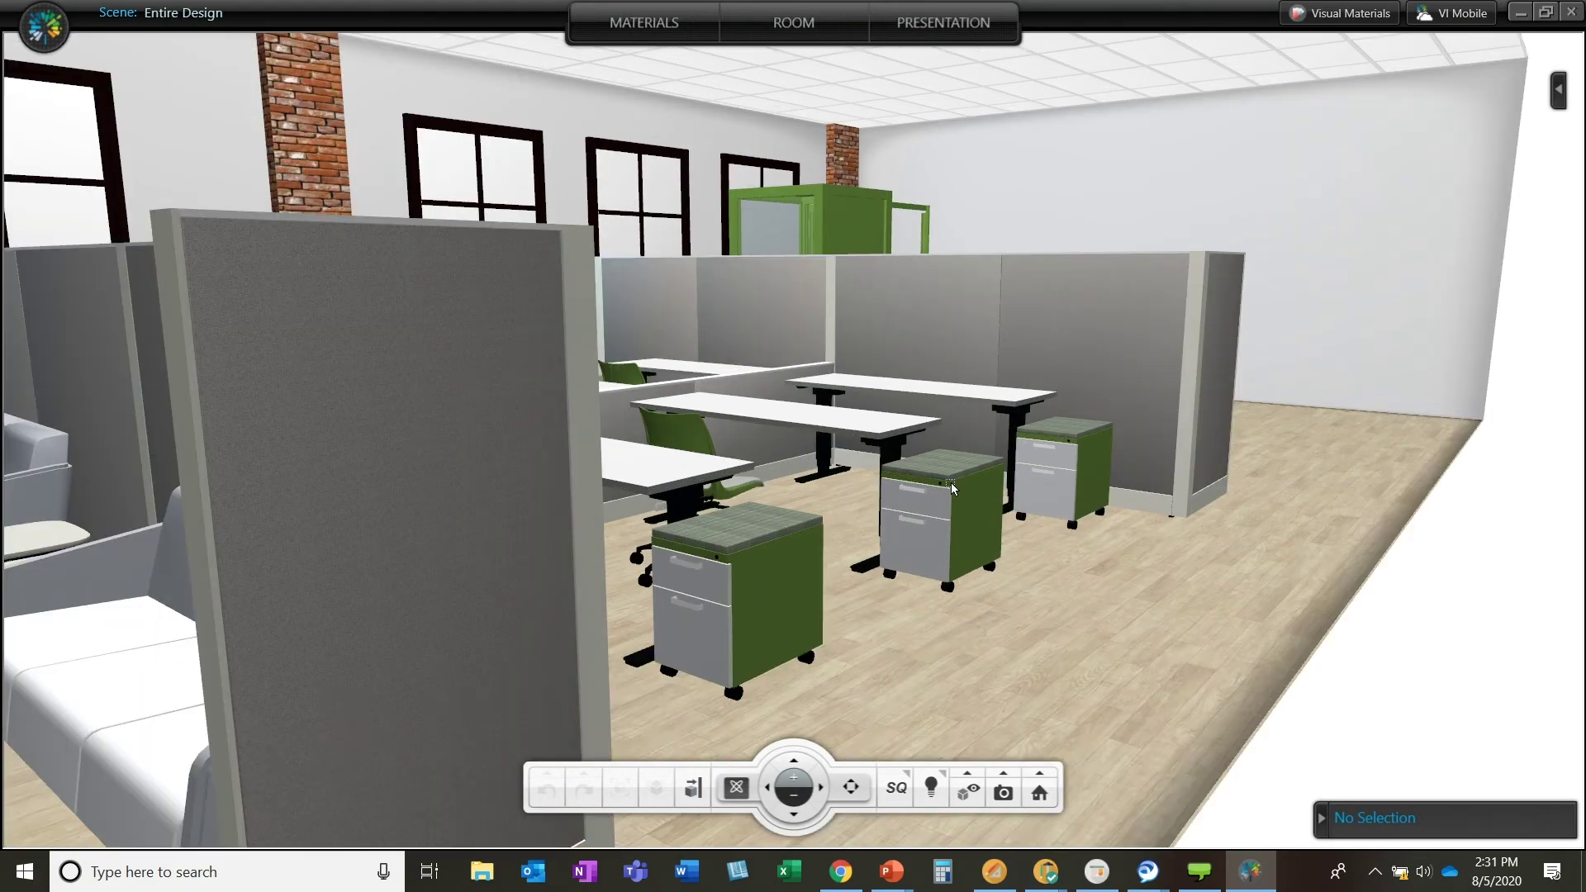
{"action": "left_click_drag", "start_coordinate": [952, 487], "coordinate": [1328, 521]}
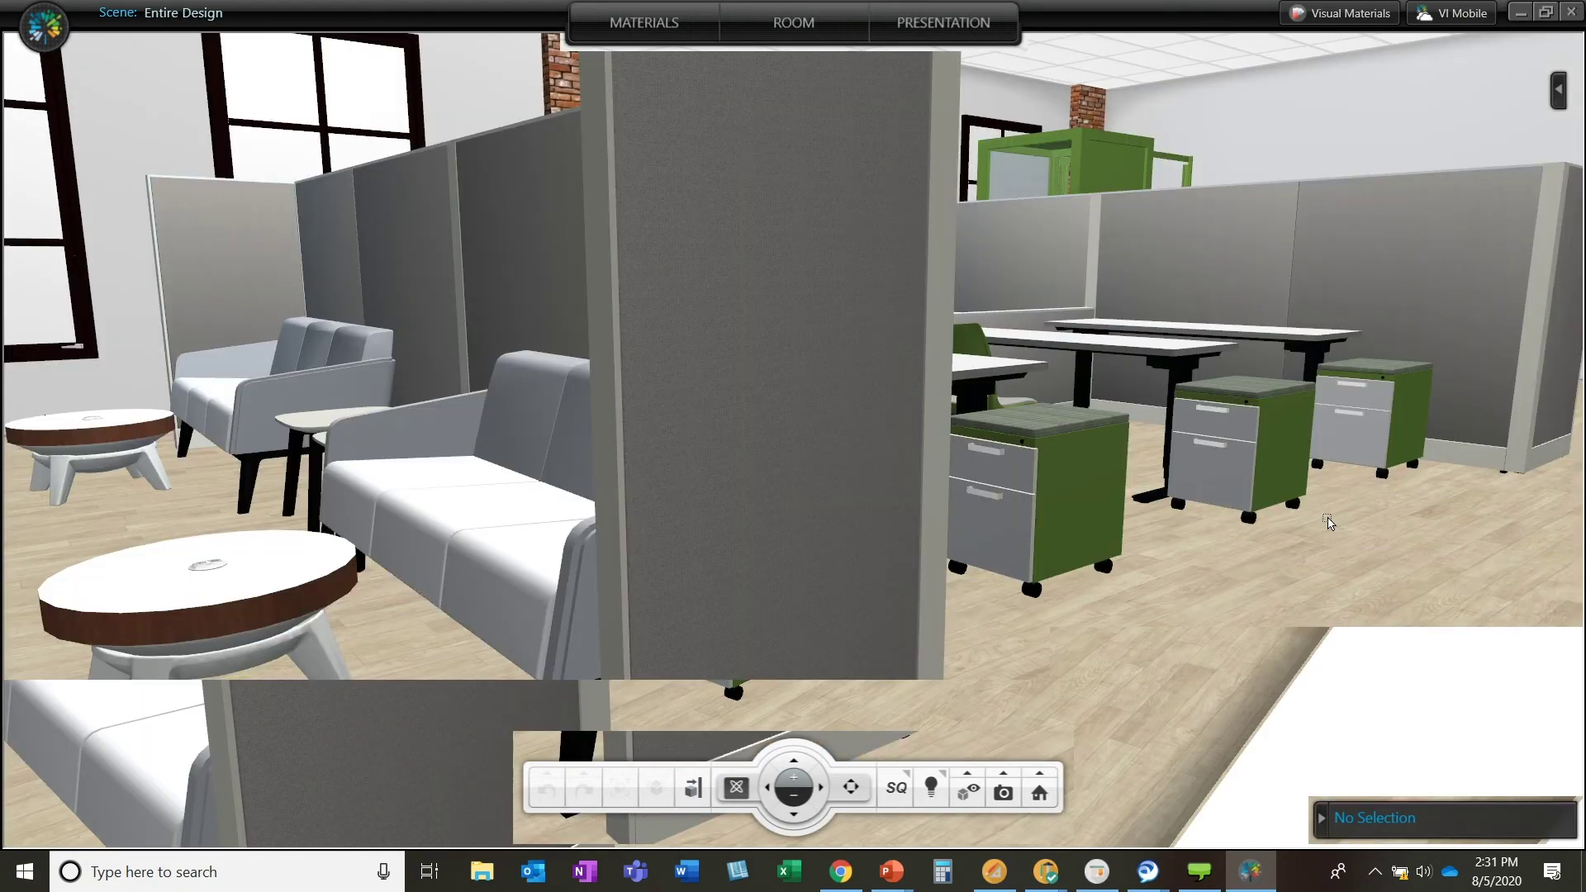
{"action": "left_click_drag", "start_coordinate": [1328, 521], "coordinate": [855, 281]}
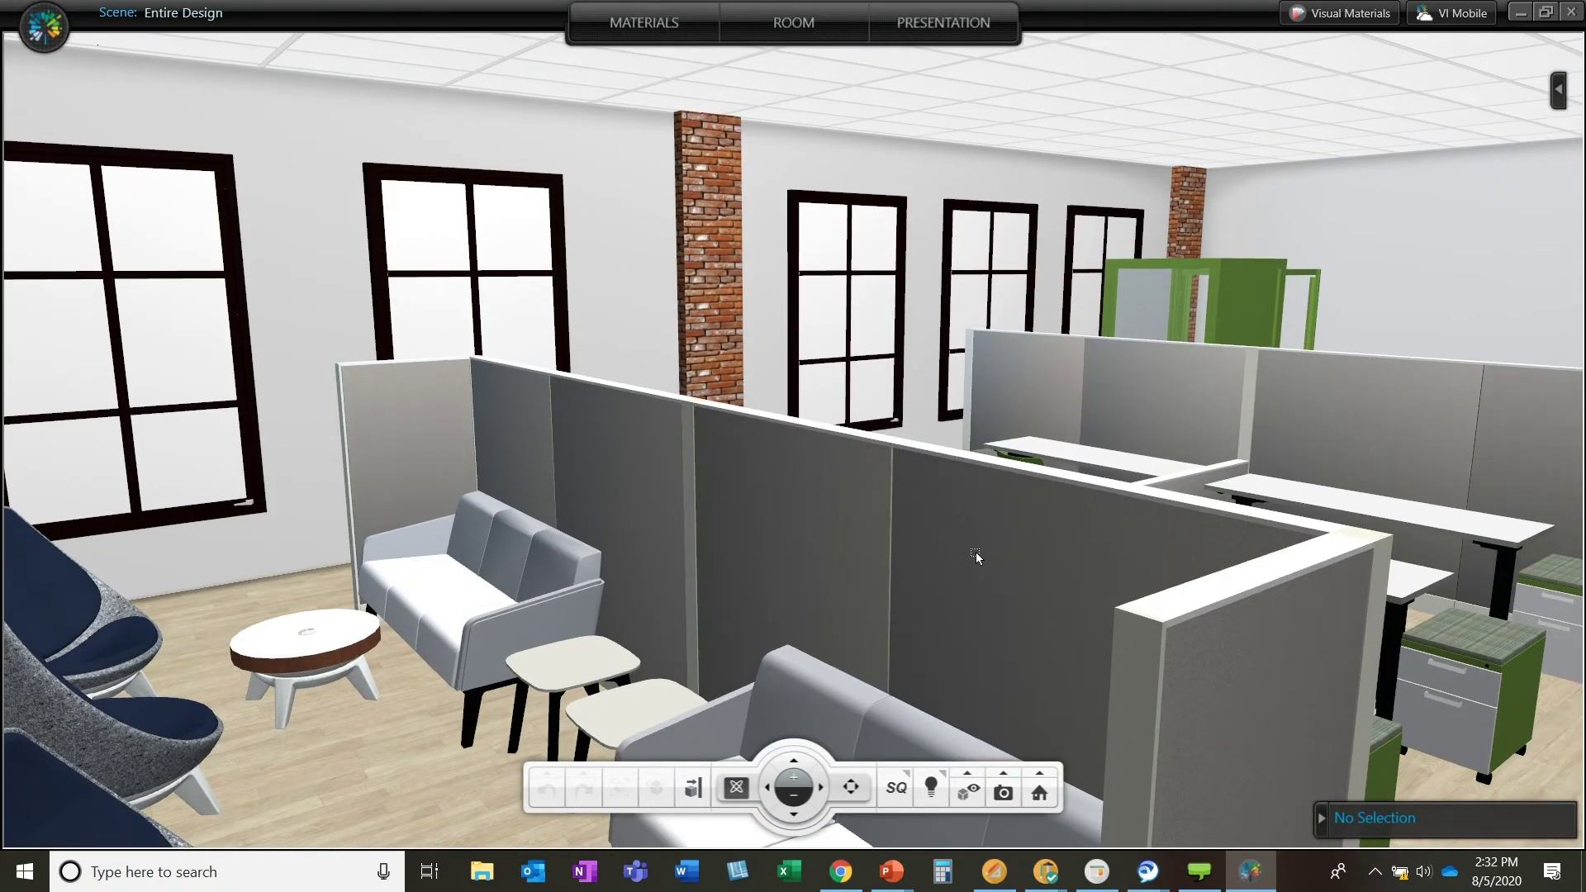
{"action": "scroll", "coordinate": [975, 552], "scroll_direction": "up", "scroll_amount": 5}
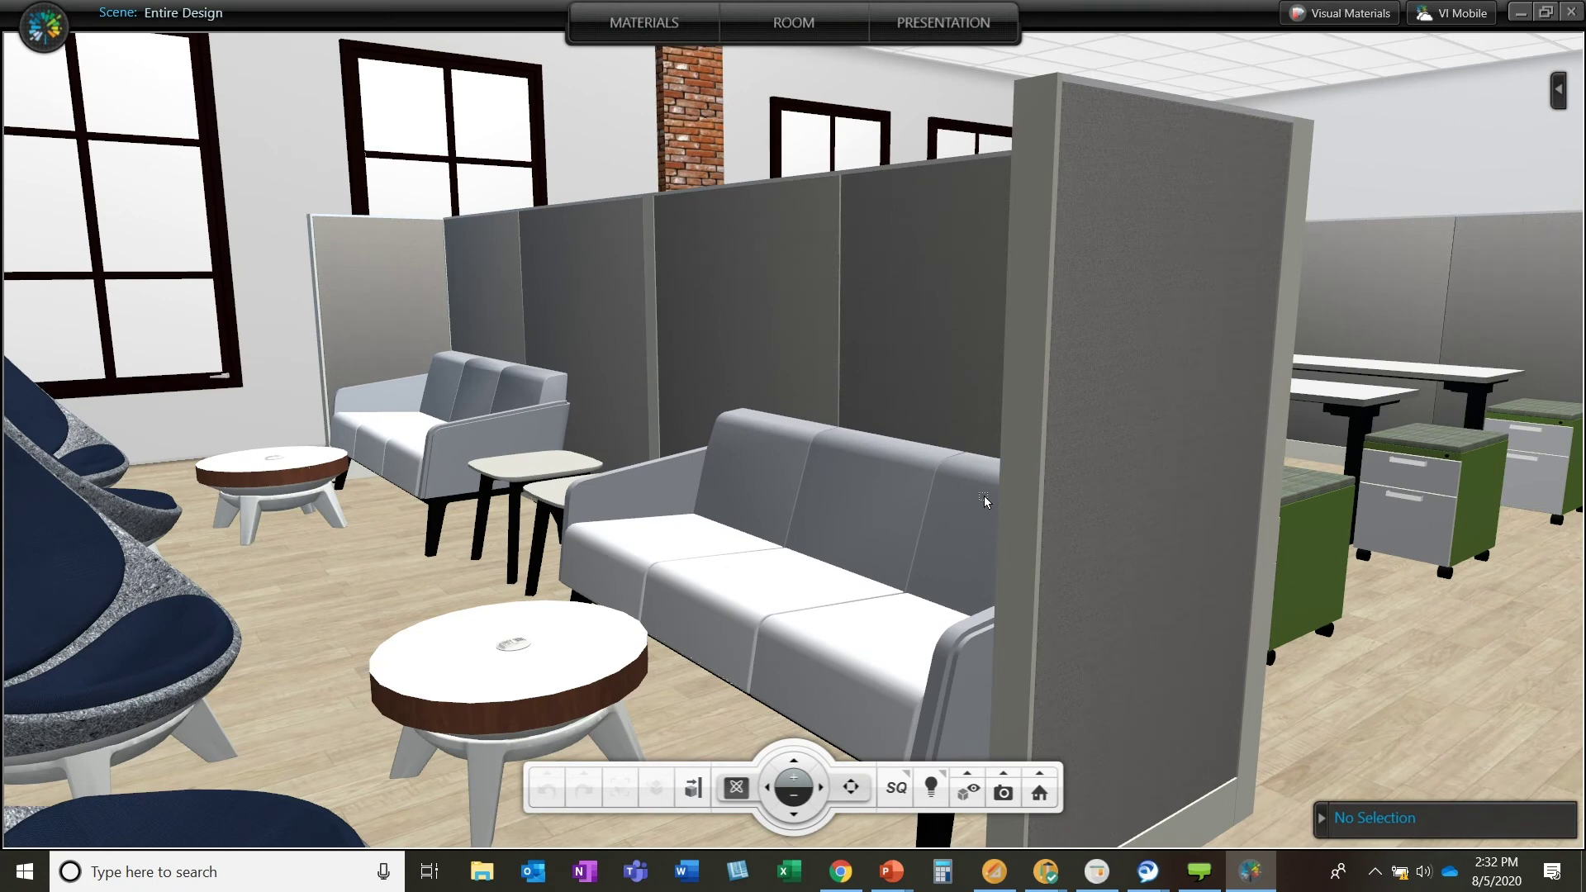
Hide the room architecture and examine the remaining furniture, covering the lounge, the panels and the workstations from several sides.
{"action": "left_click", "coordinate": [973, 775]}
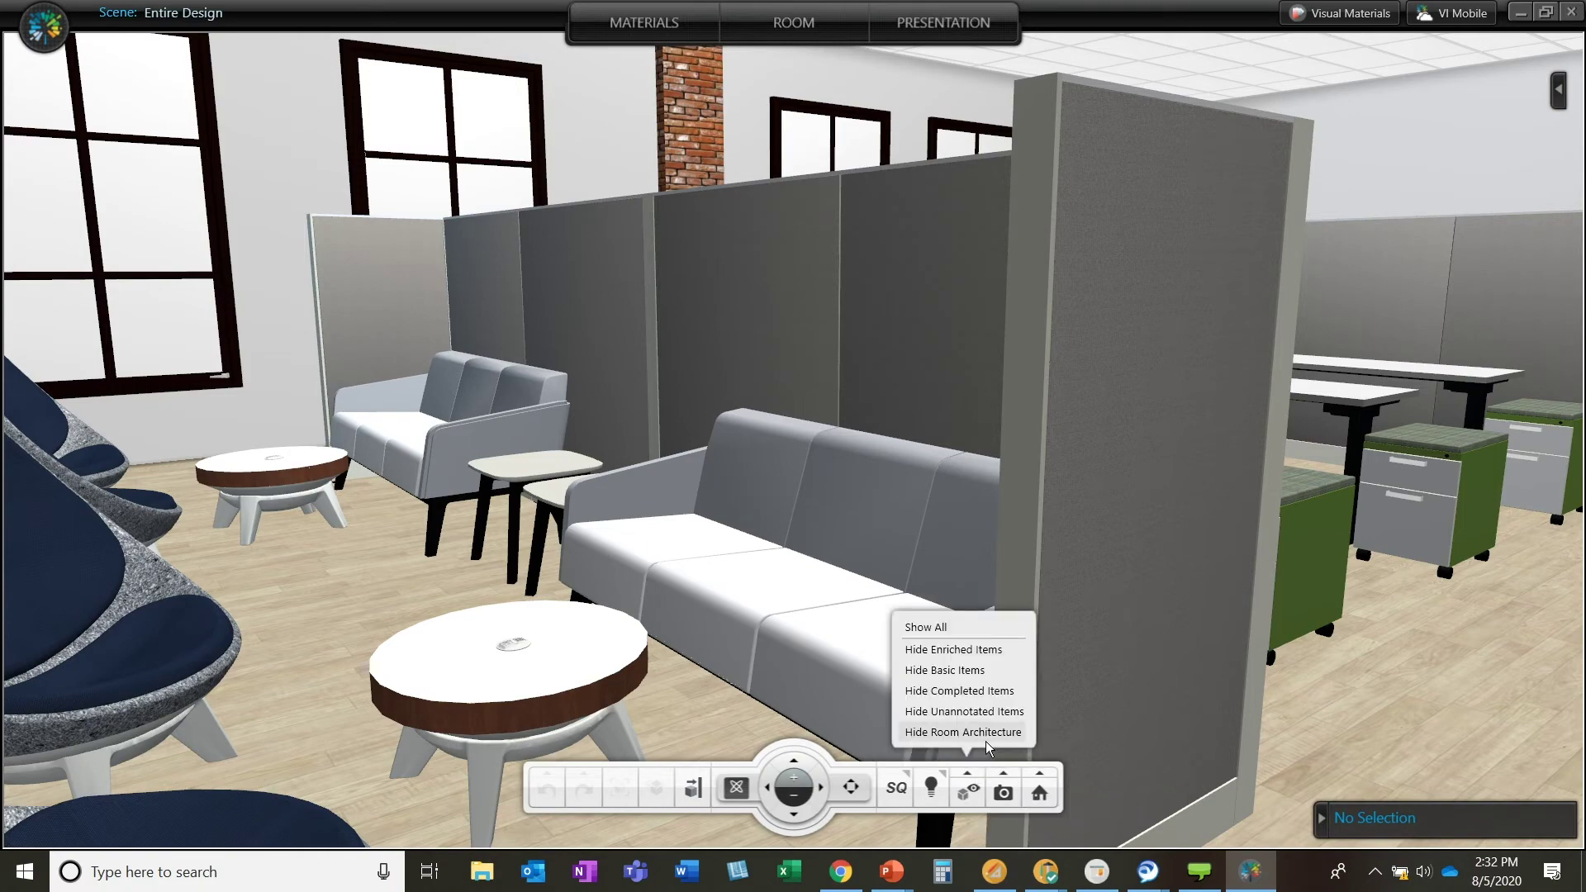
{"action": "left_click", "coordinate": [985, 738]}
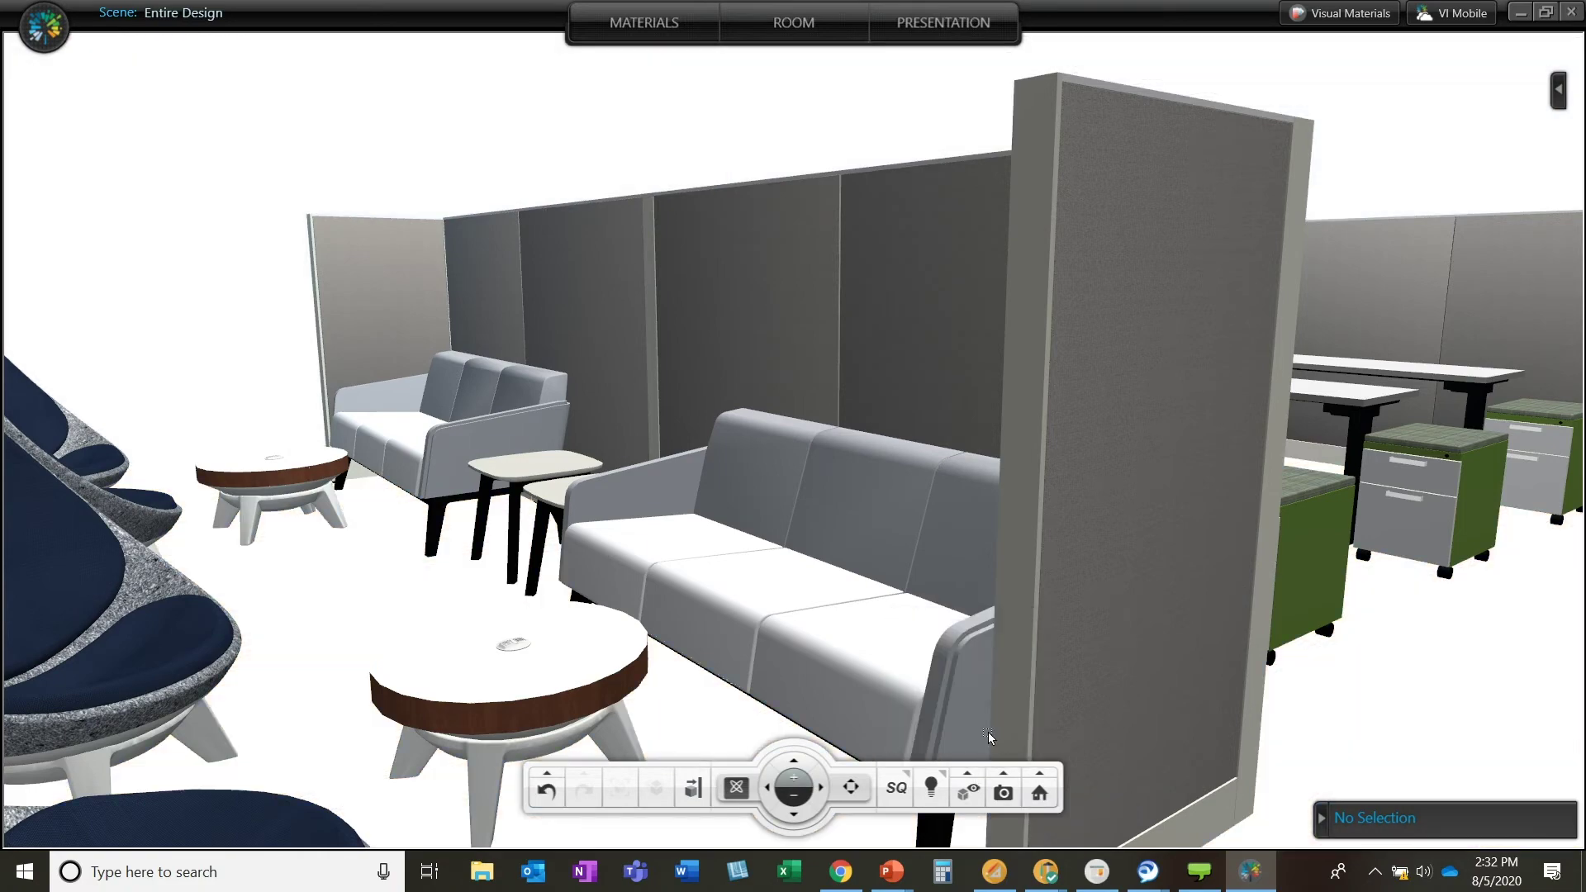
{"action": "left_click_drag", "start_coordinate": [988, 732], "coordinate": [1368, 664]}
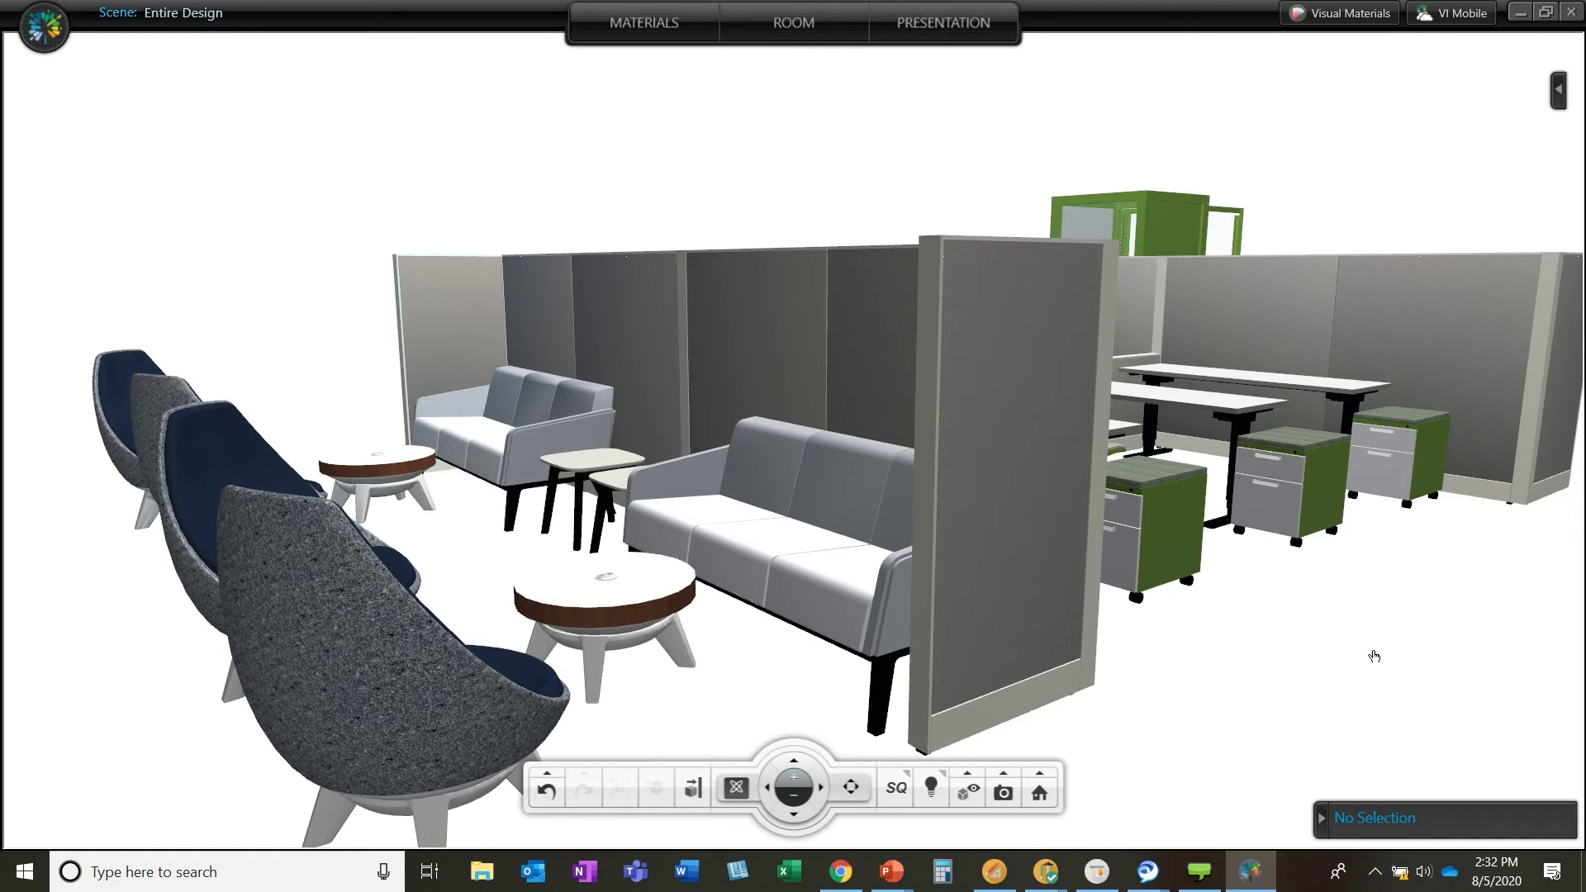
{"action": "left_click_drag", "start_coordinate": [1374, 657], "coordinate": [1229, 680]}
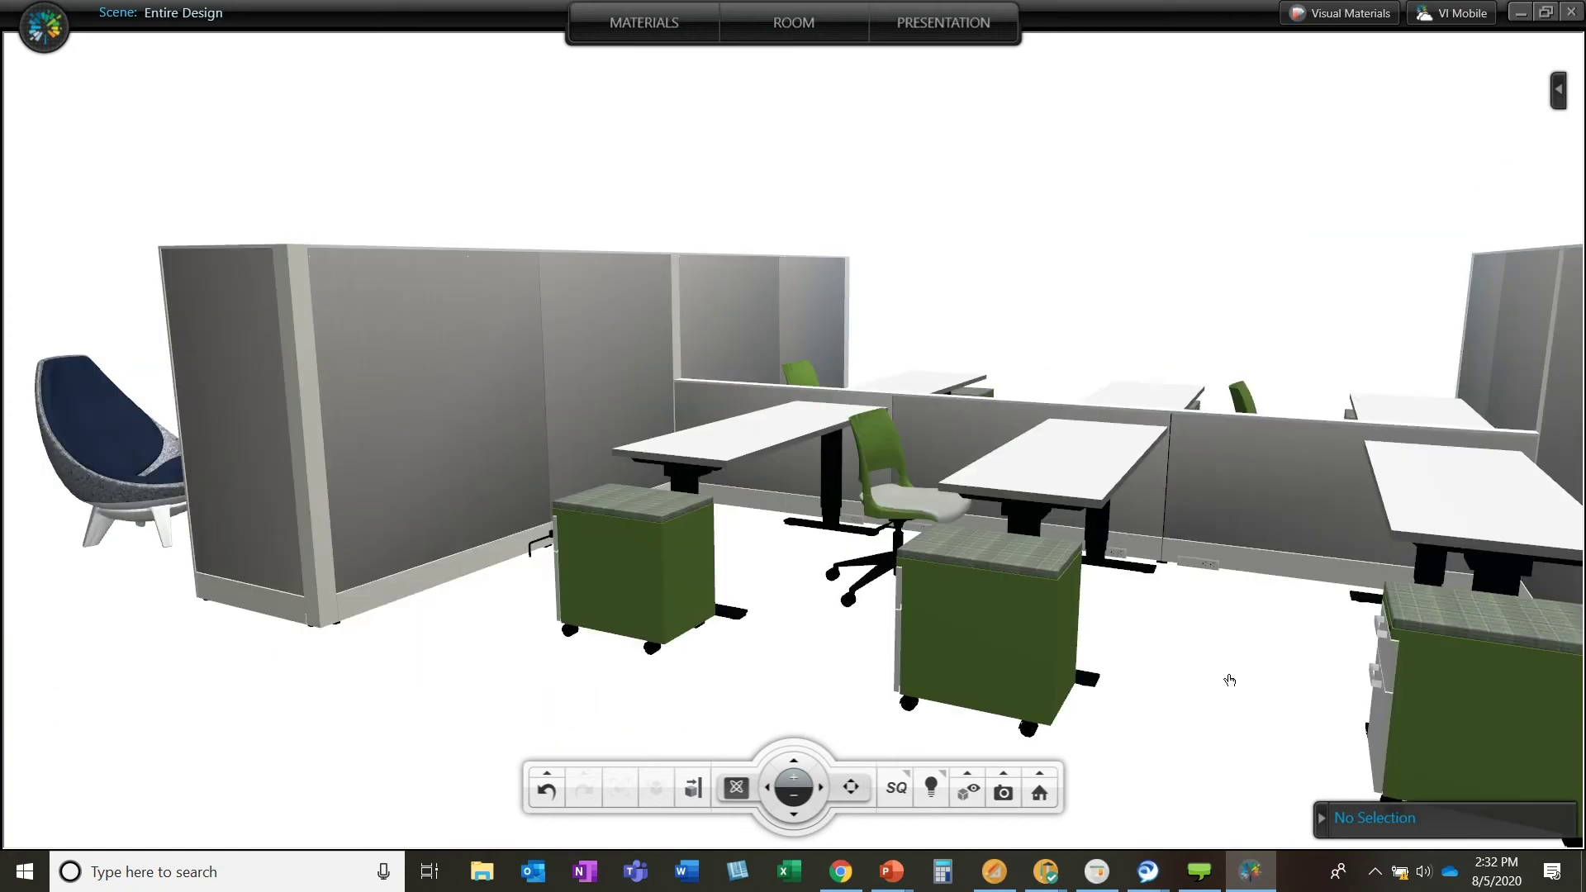
{"action": "left_click_drag", "start_coordinate": [1229, 680], "coordinate": [919, 710]}
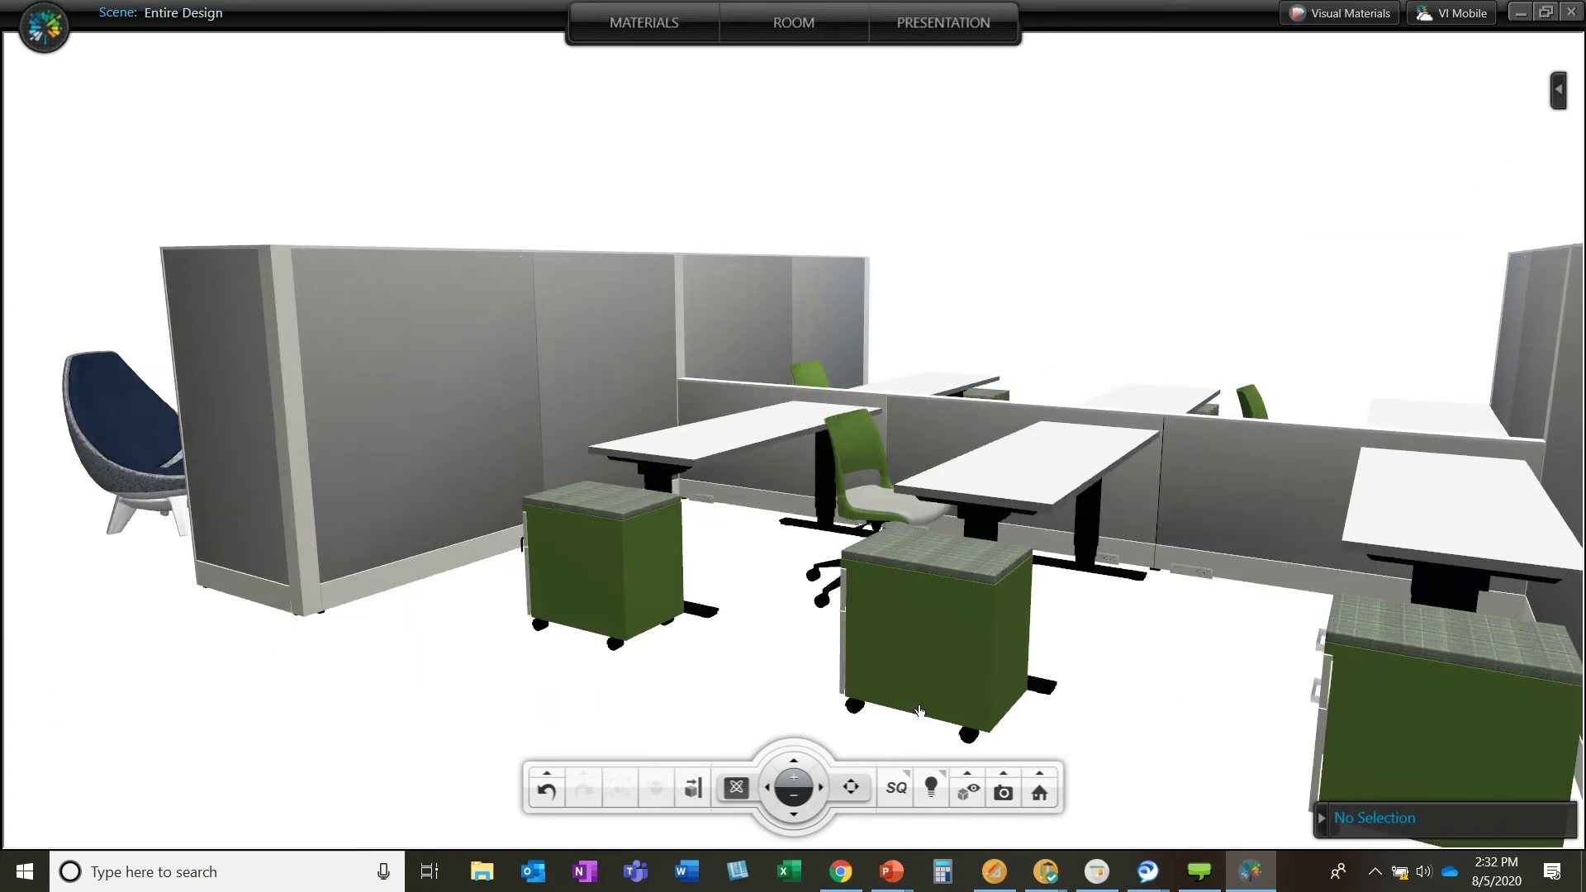
{"action": "left_click_drag", "start_coordinate": [919, 710], "coordinate": [1023, 606]}
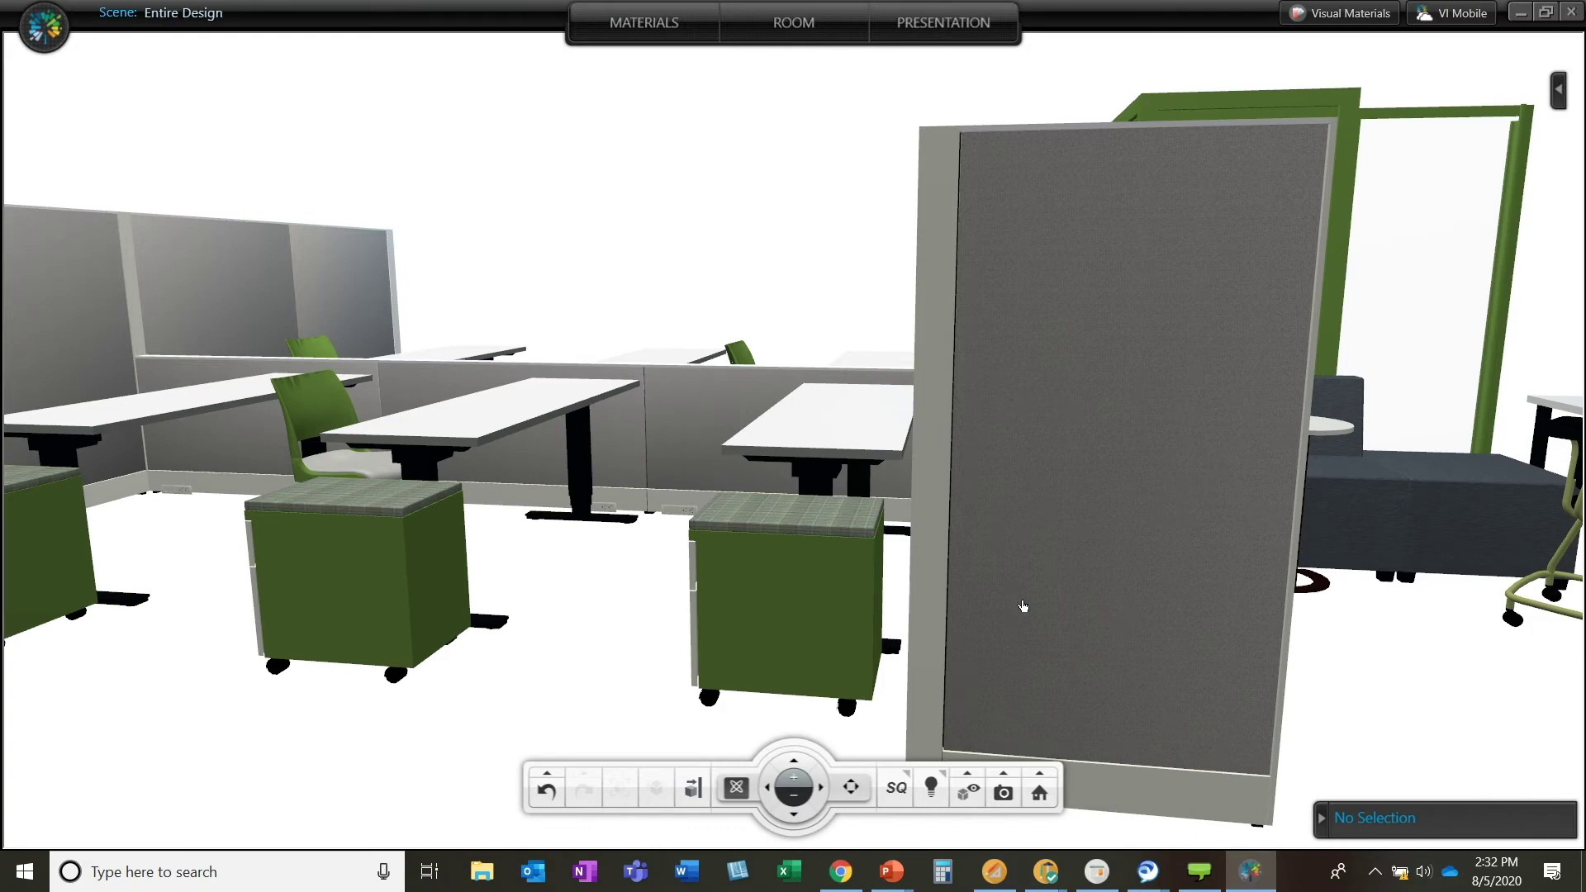
{"action": "scroll", "coordinate": [1023, 606], "scroll_direction": "up", "scroll_amount": 3}
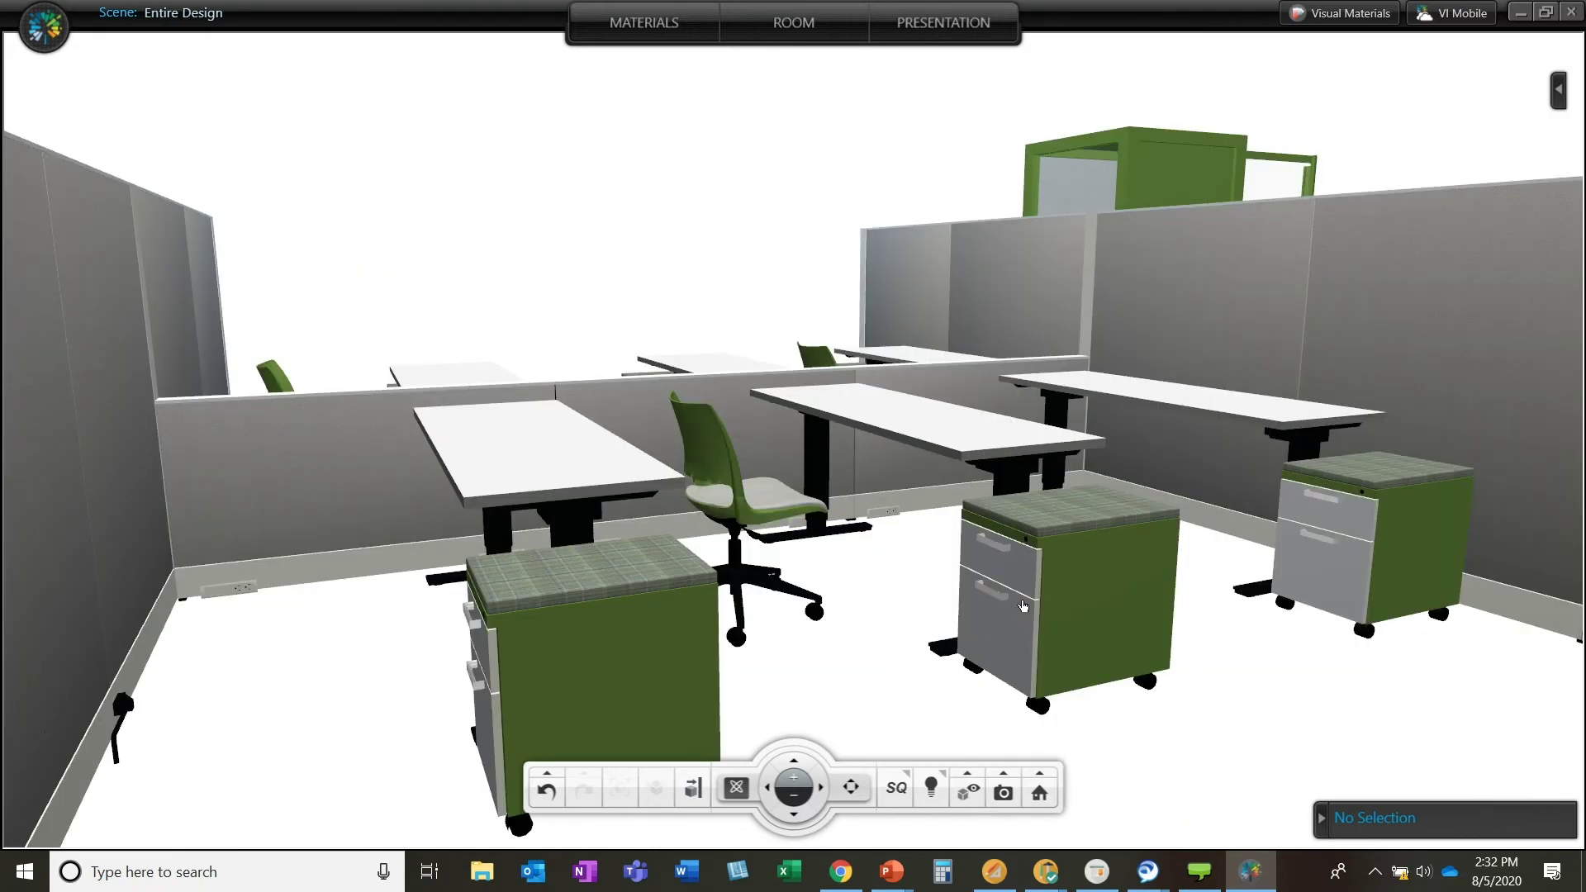
{"action": "scroll", "coordinate": [1023, 606], "scroll_direction": "down", "scroll_amount": 3}
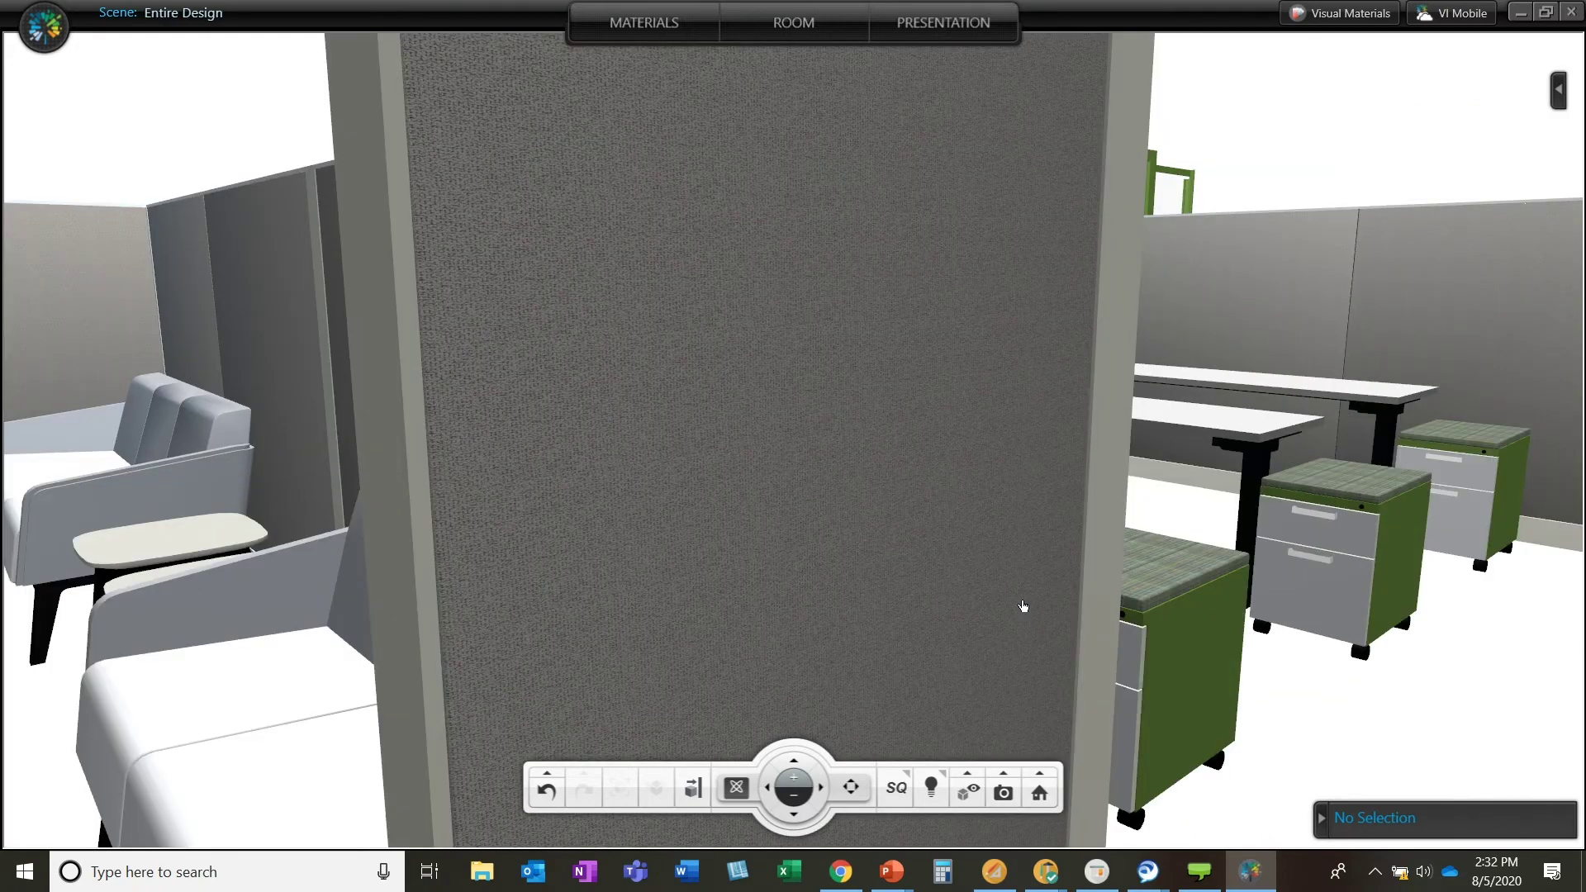
{"action": "scroll", "coordinate": [1023, 606], "scroll_direction": "down", "scroll_amount": 5}
{"action": "left_click_drag", "start_coordinate": [1225, 560], "coordinate": [1304, 634]}
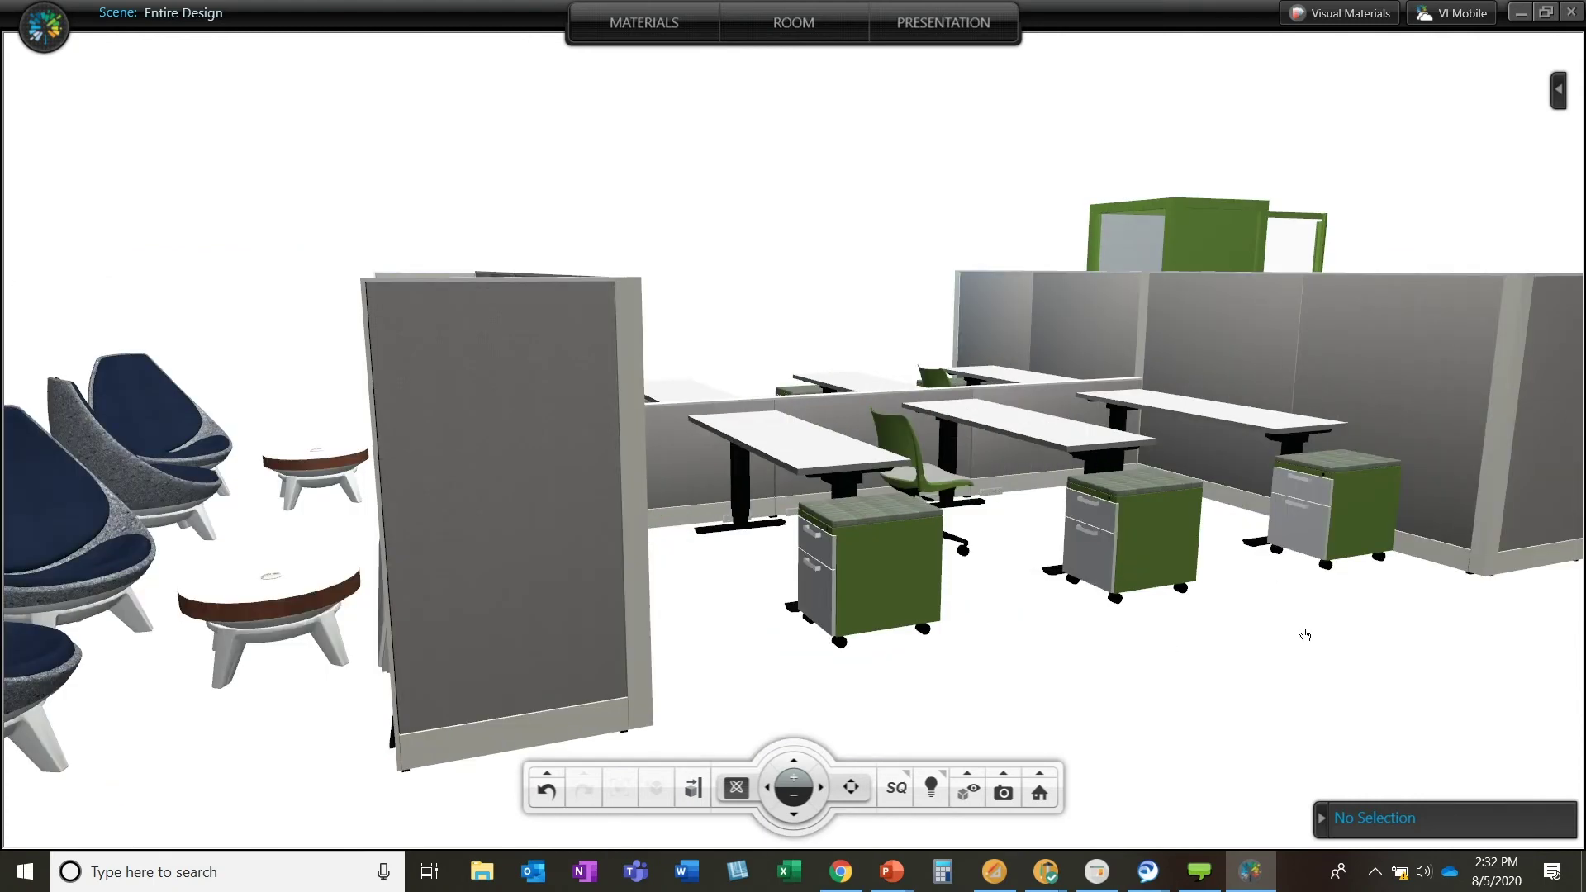
Open the list of scene items and look through the product descriptions from the windows down to the fabric panels.
{"action": "left_click", "coordinate": [1561, 95]}
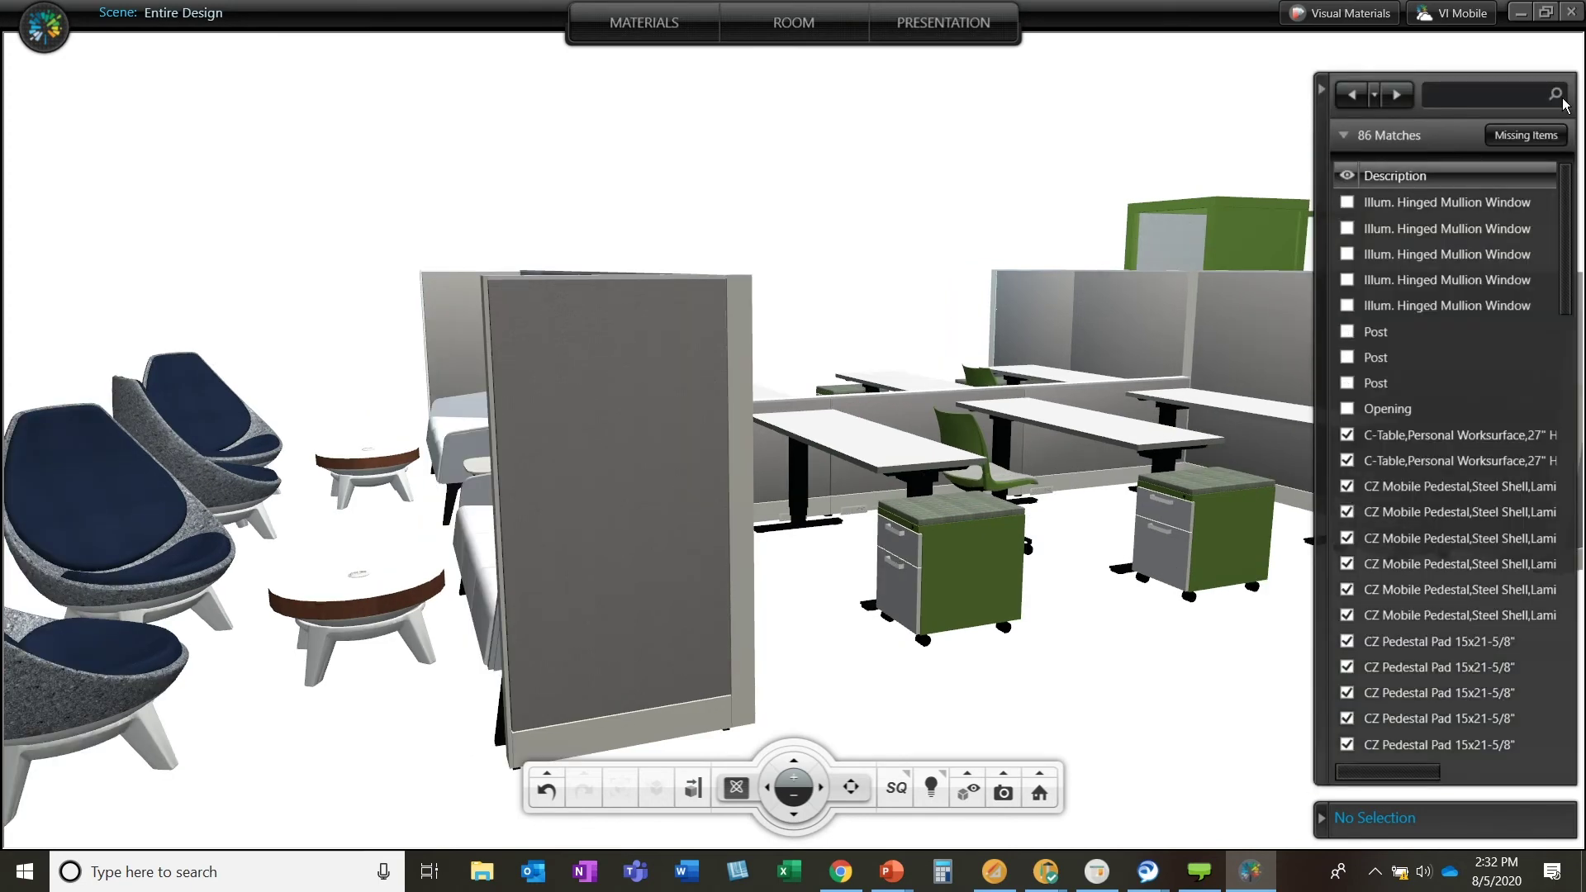
{"action": "scroll", "coordinate": [1470, 301], "scroll_direction": "down", "scroll_amount": 3}
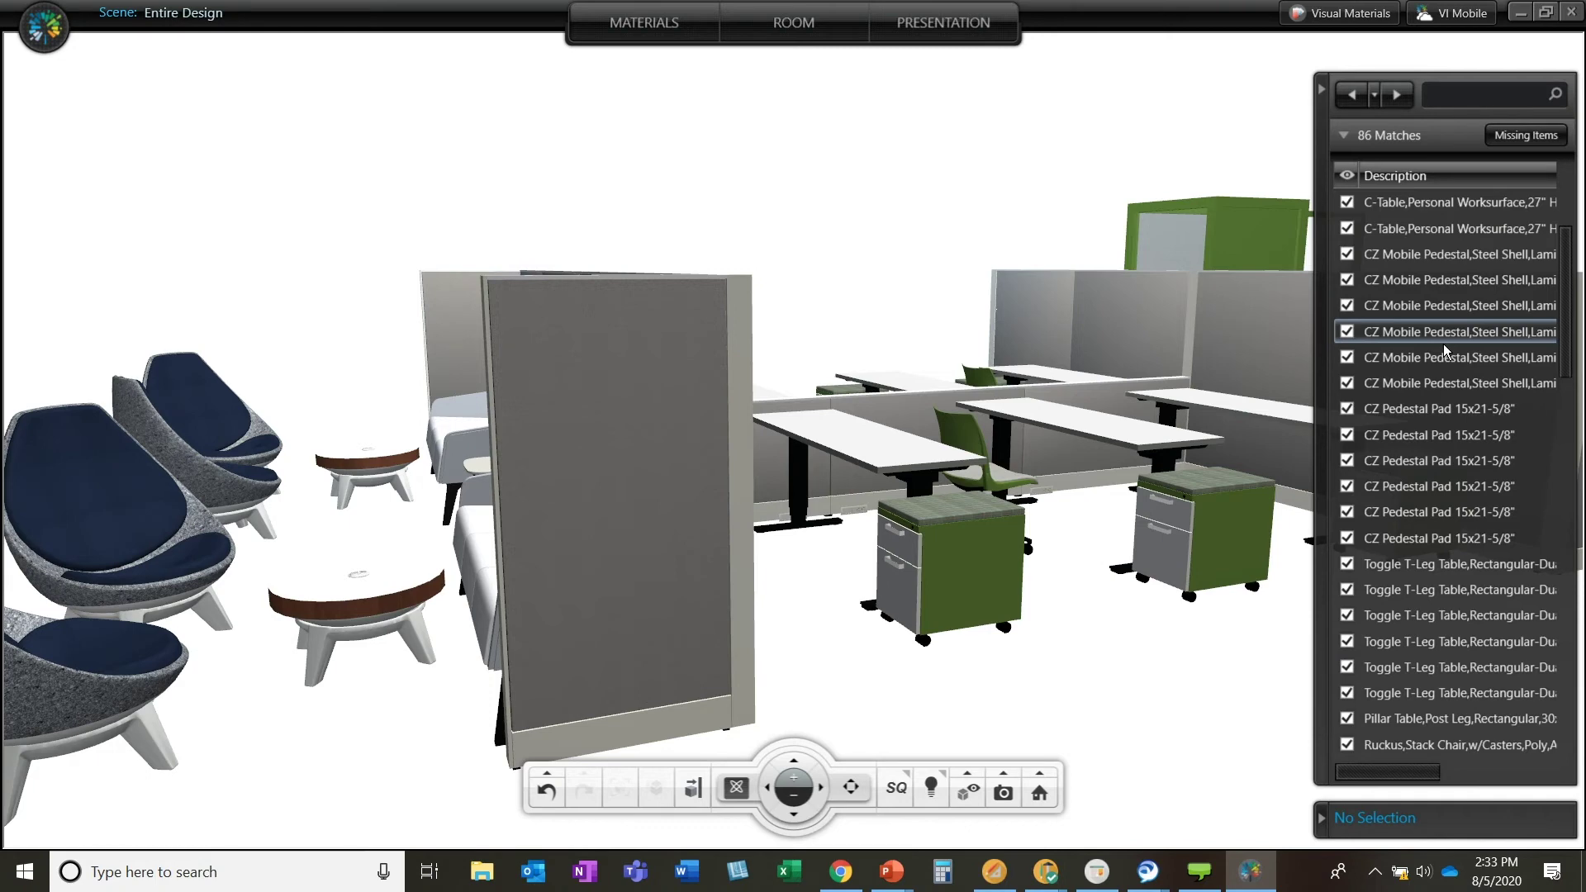
{"action": "scroll", "coordinate": [1470, 474], "scroll_direction": "down", "scroll_amount": 5}
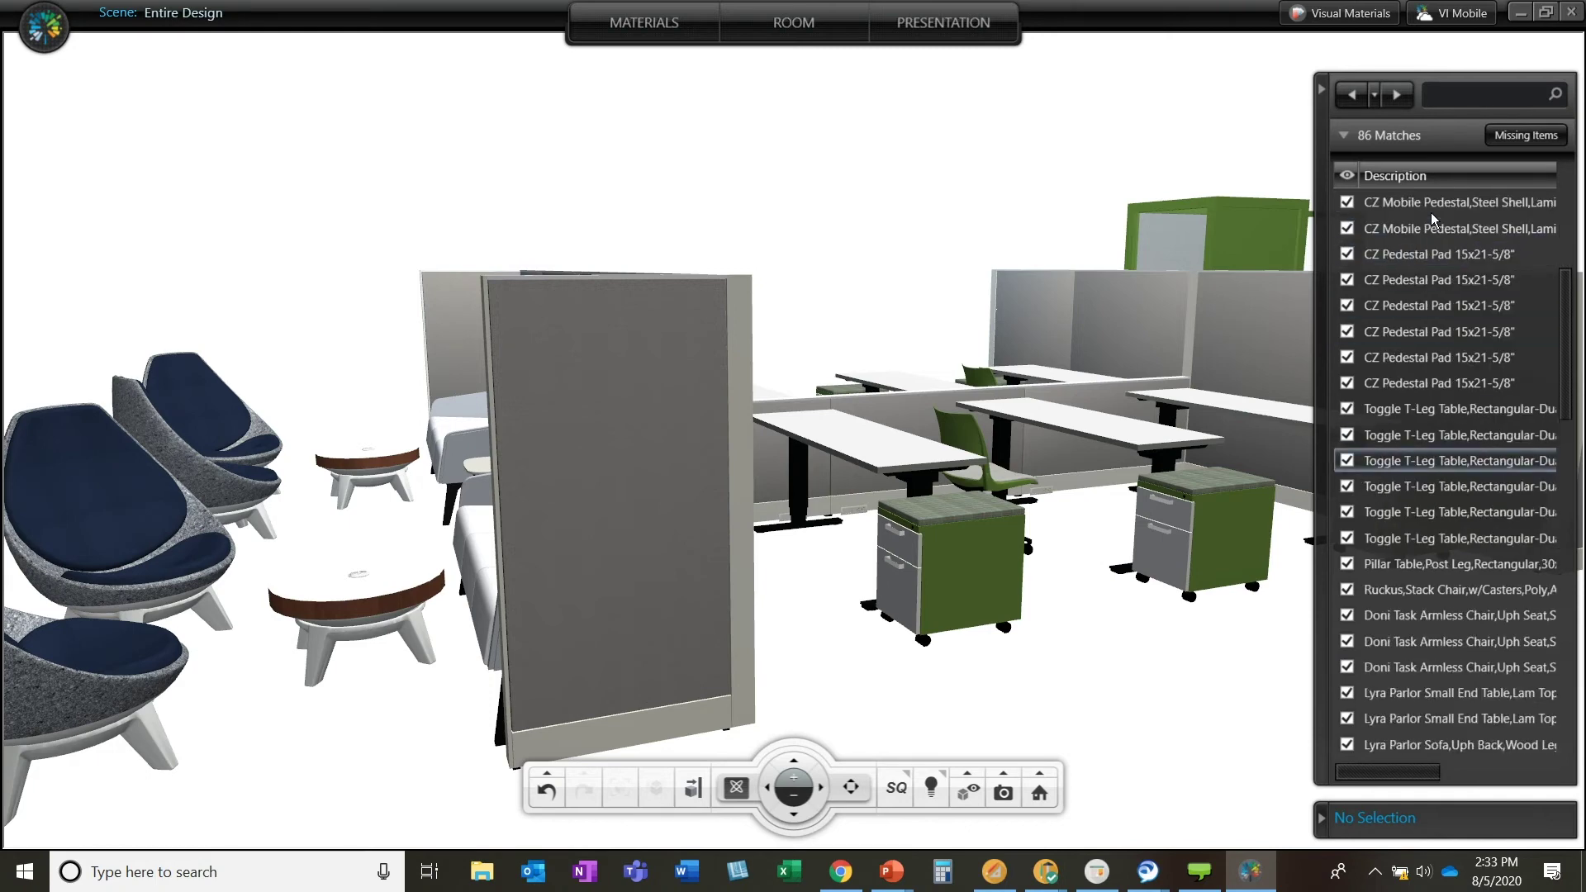
{"action": "scroll", "coordinate": [1470, 474], "scroll_direction": "down", "scroll_amount": 10}
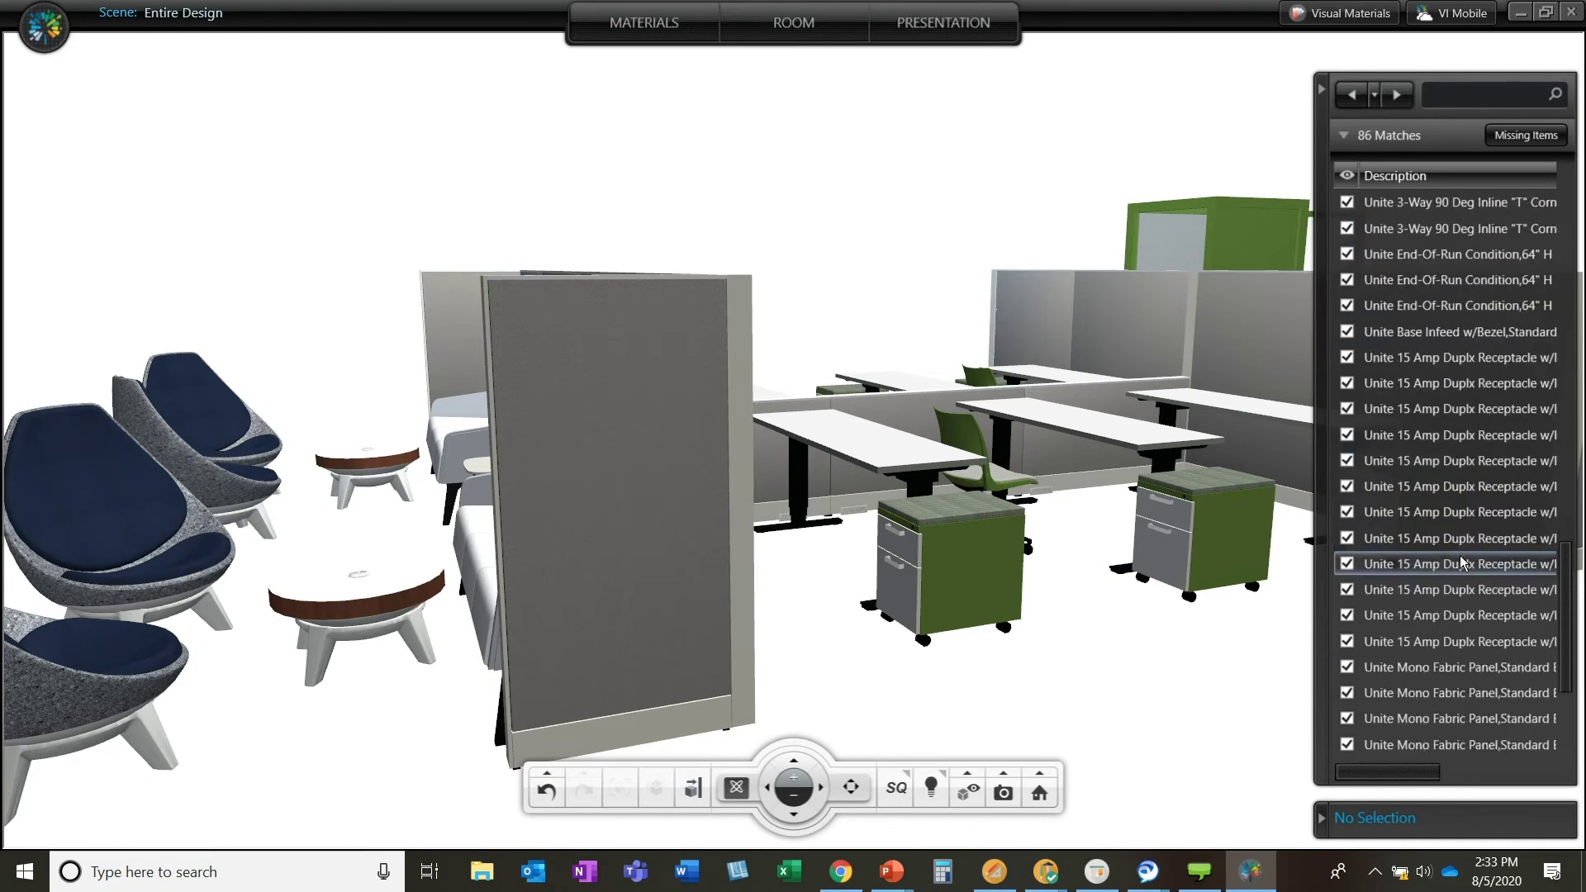
{"action": "scroll", "coordinate": [1462, 570], "scroll_direction": "down", "scroll_amount": 1}
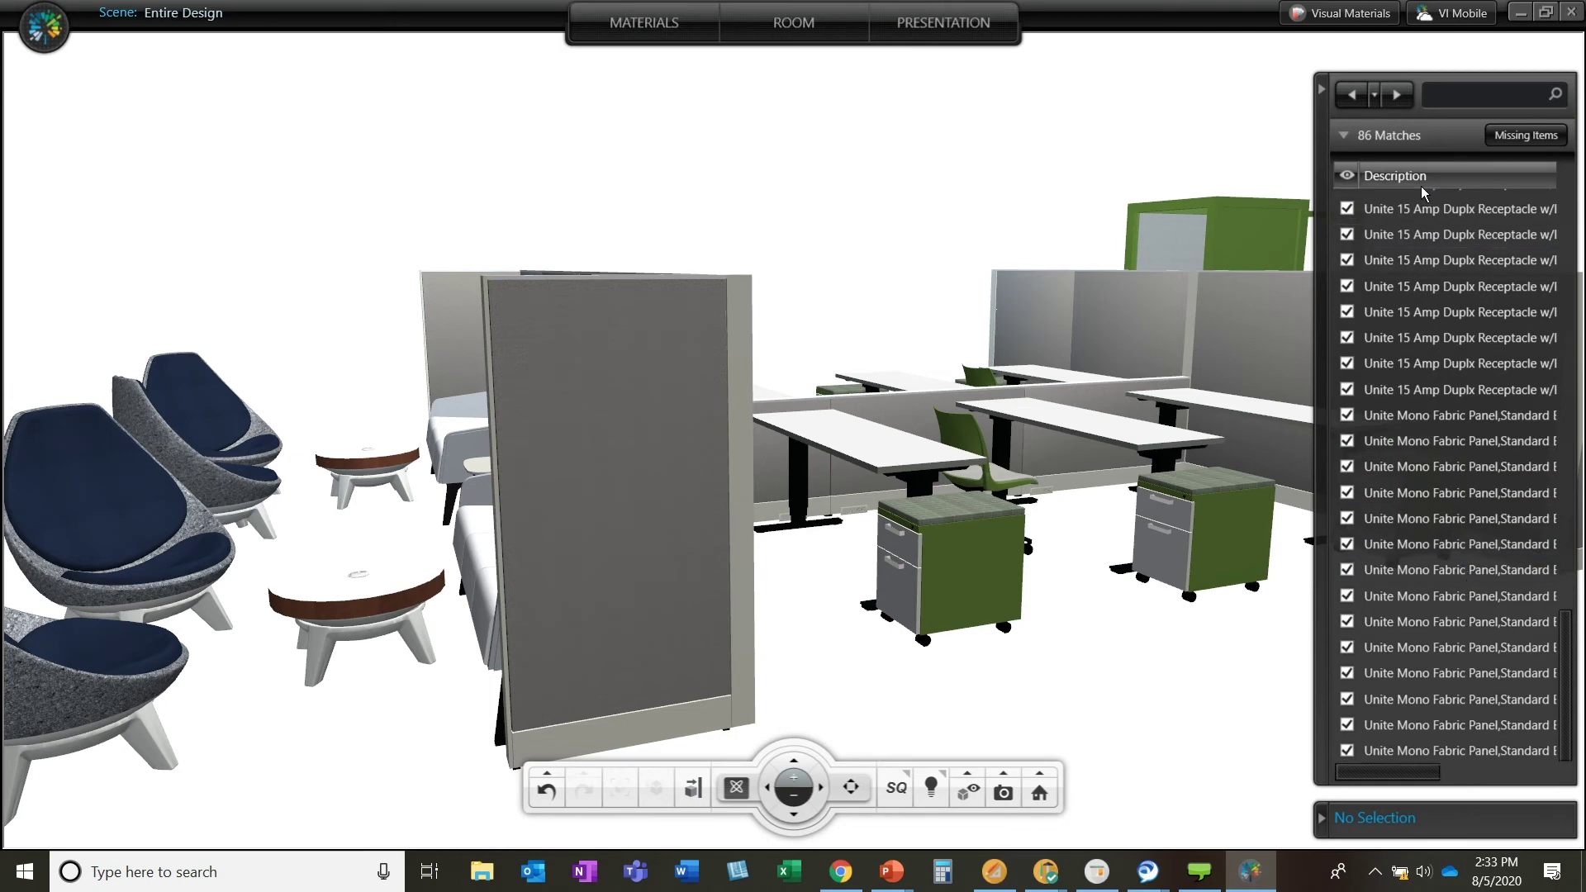
{"action": "scroll", "coordinate": [1534, 552], "scroll_direction": "up", "scroll_amount": 8}
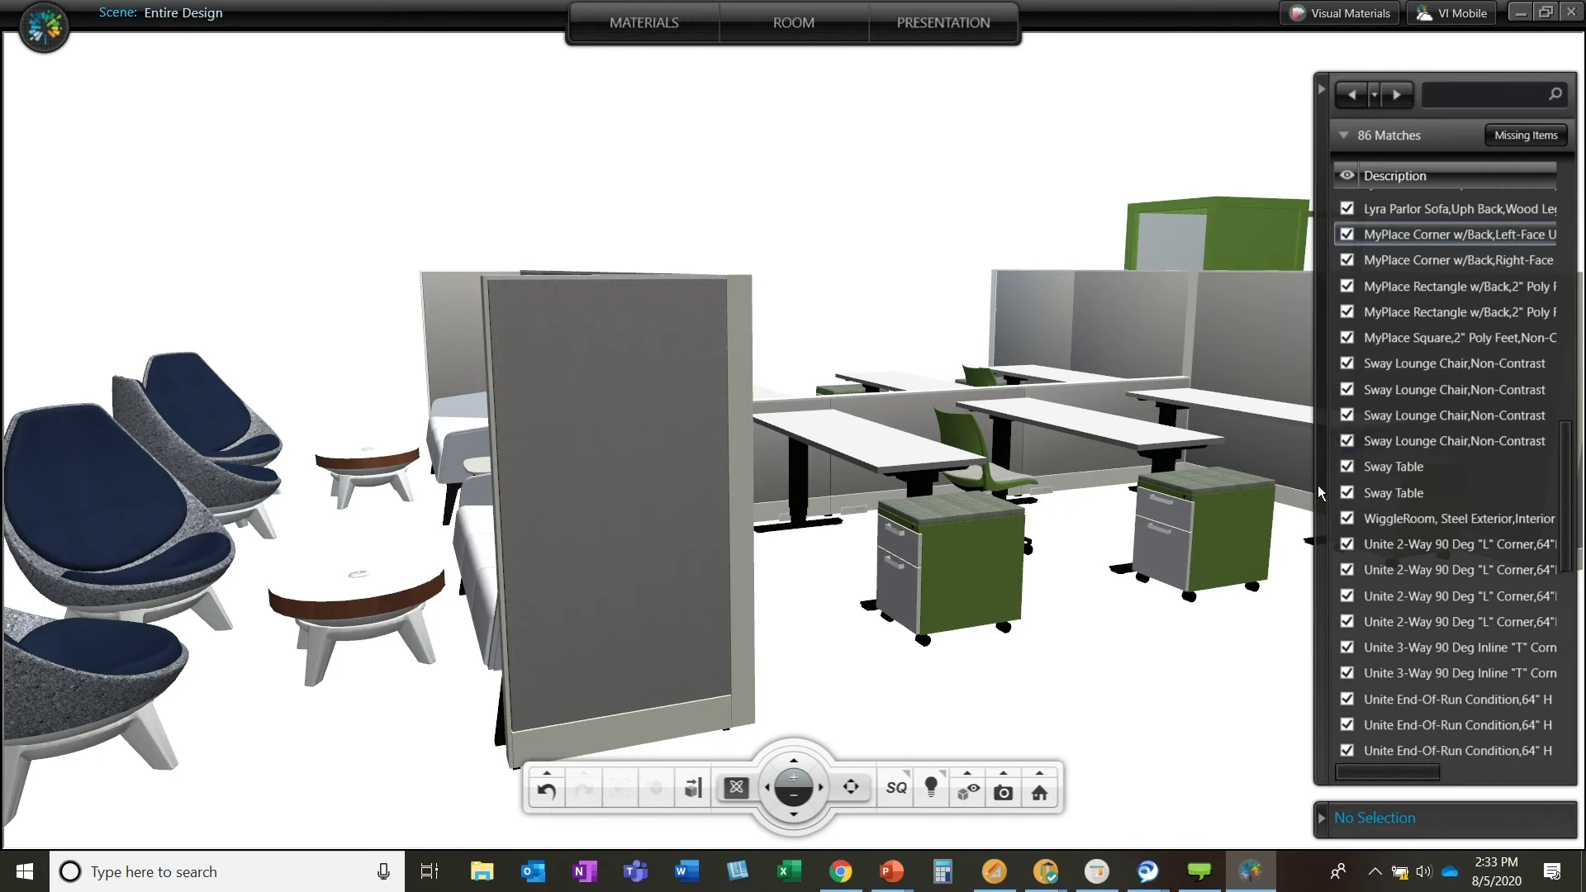
Change the item list's column to show the Alias 1 values instead of the descriptions.
{"action": "right_click", "coordinate": [1468, 180]}
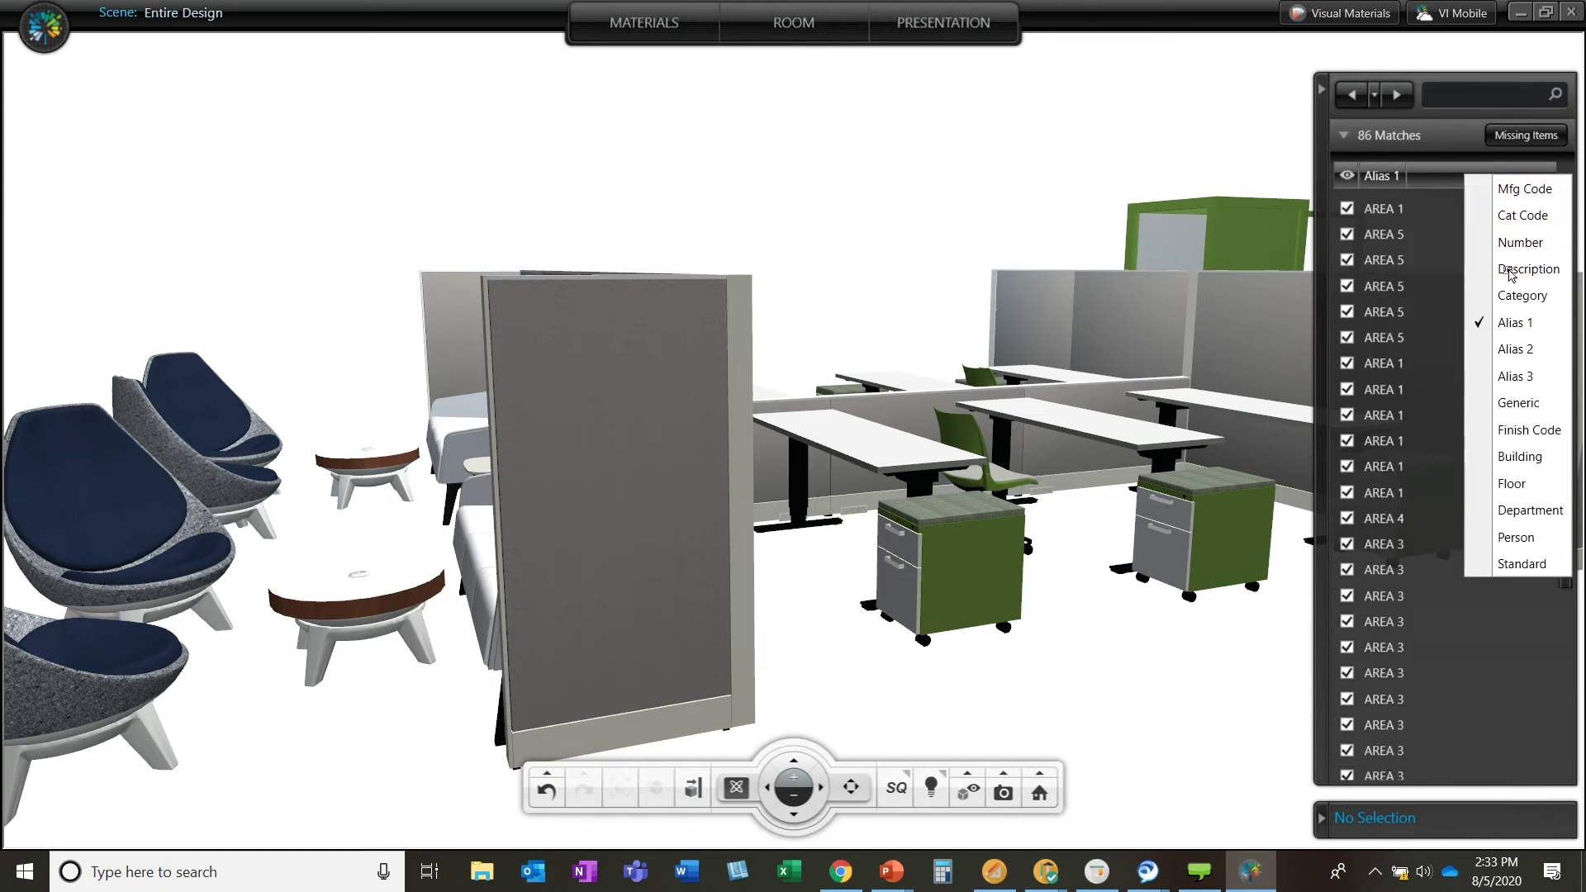
{"action": "left_click", "coordinate": [1445, 178]}
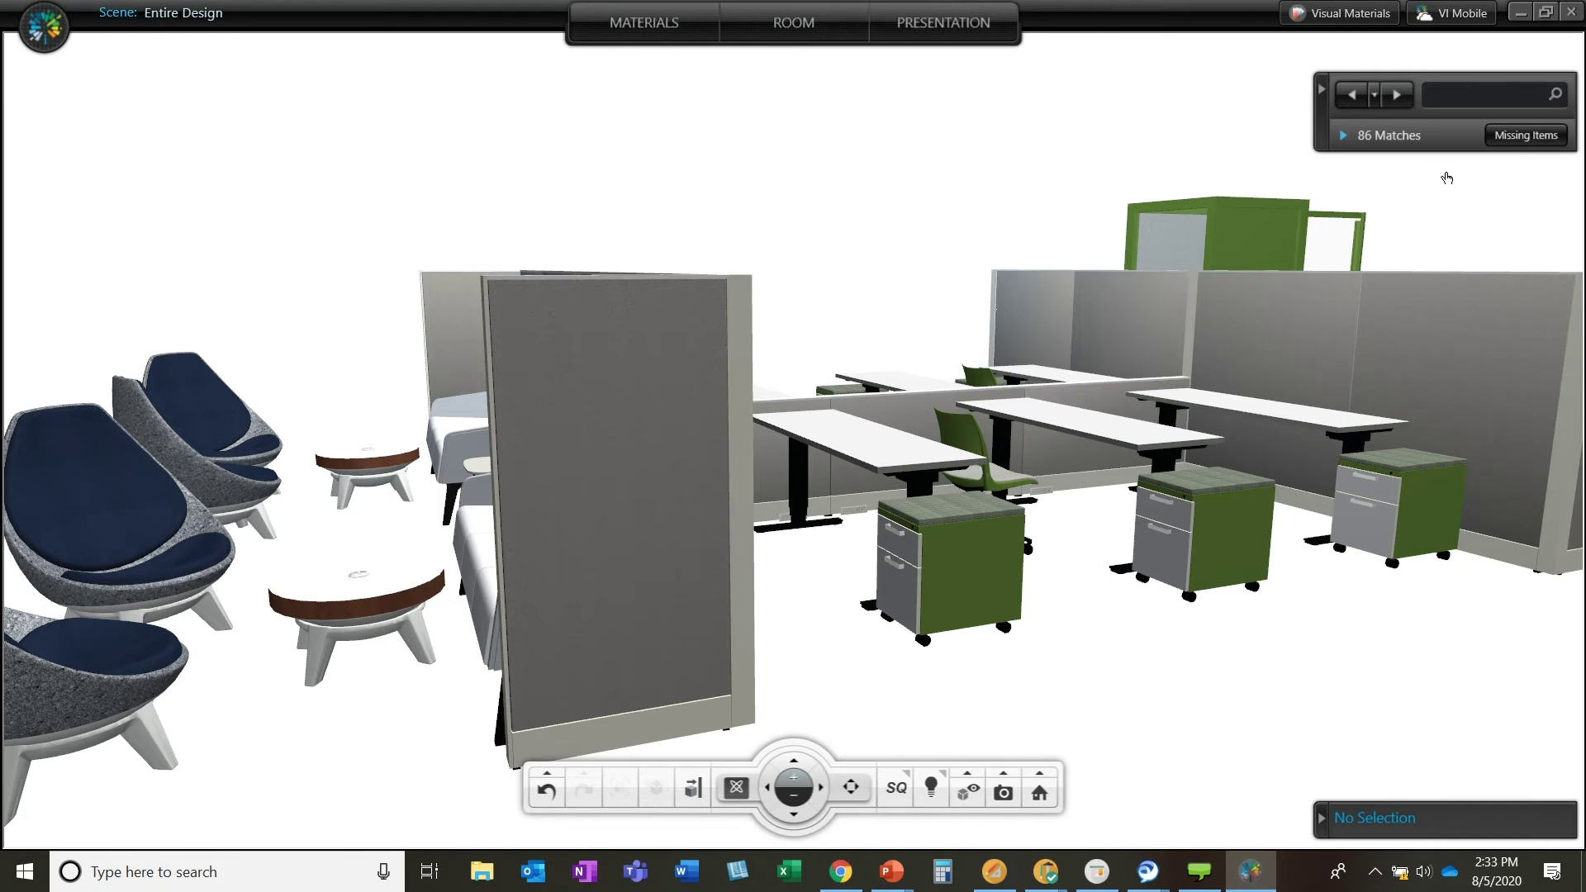
{"action": "right_click", "coordinate": [1438, 182]}
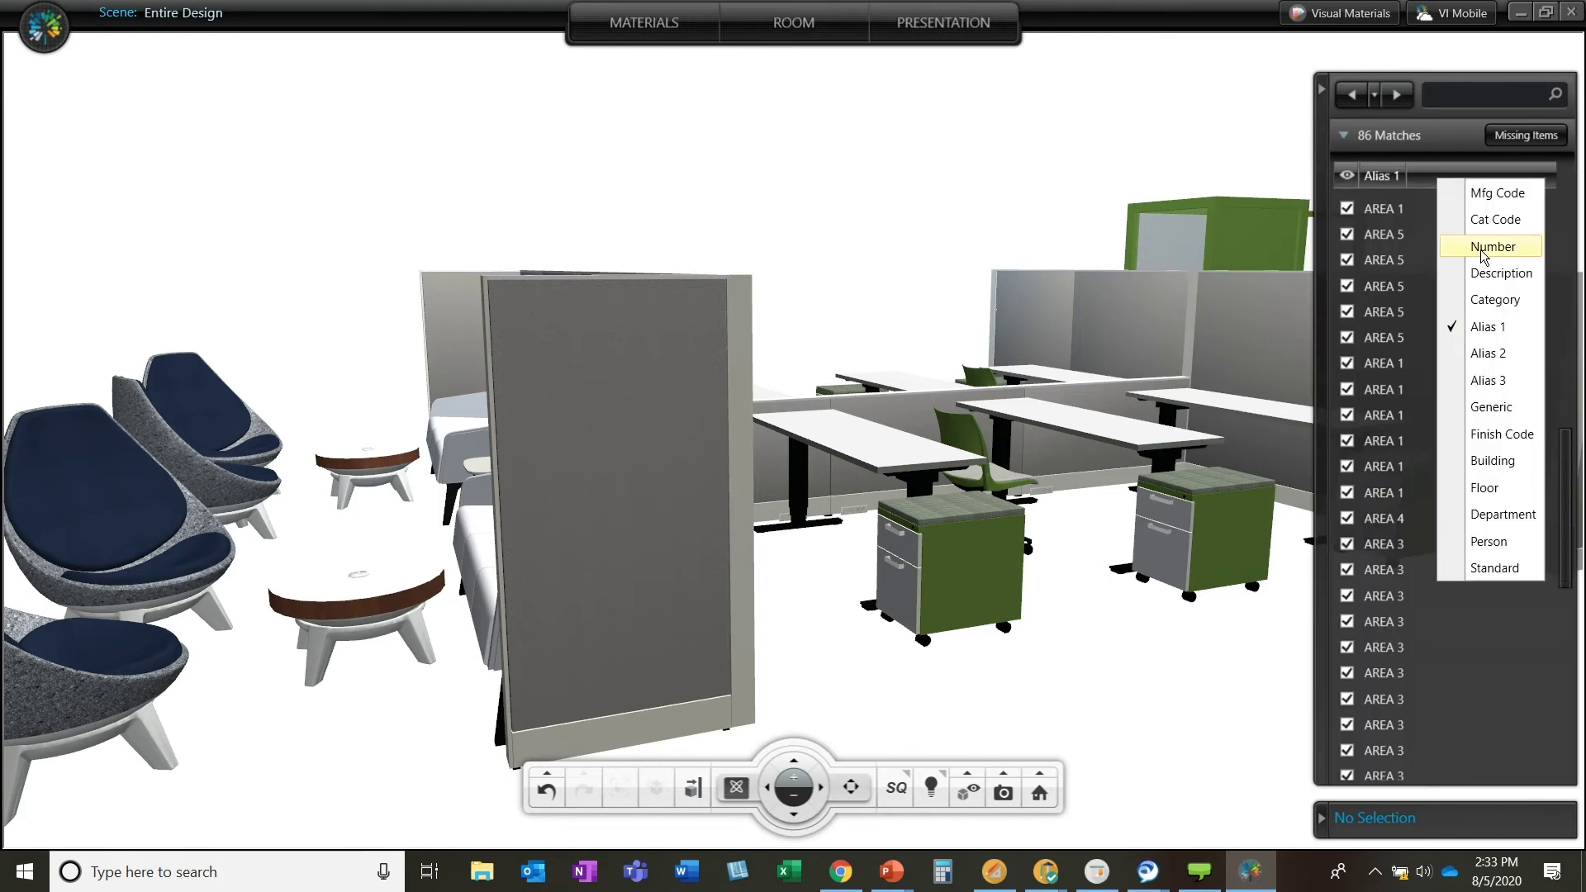
{"action": "left_click", "coordinate": [1494, 178]}
{"action": "left_click", "coordinate": [1382, 176]}
{"action": "left_click", "coordinate": [1385, 177]}
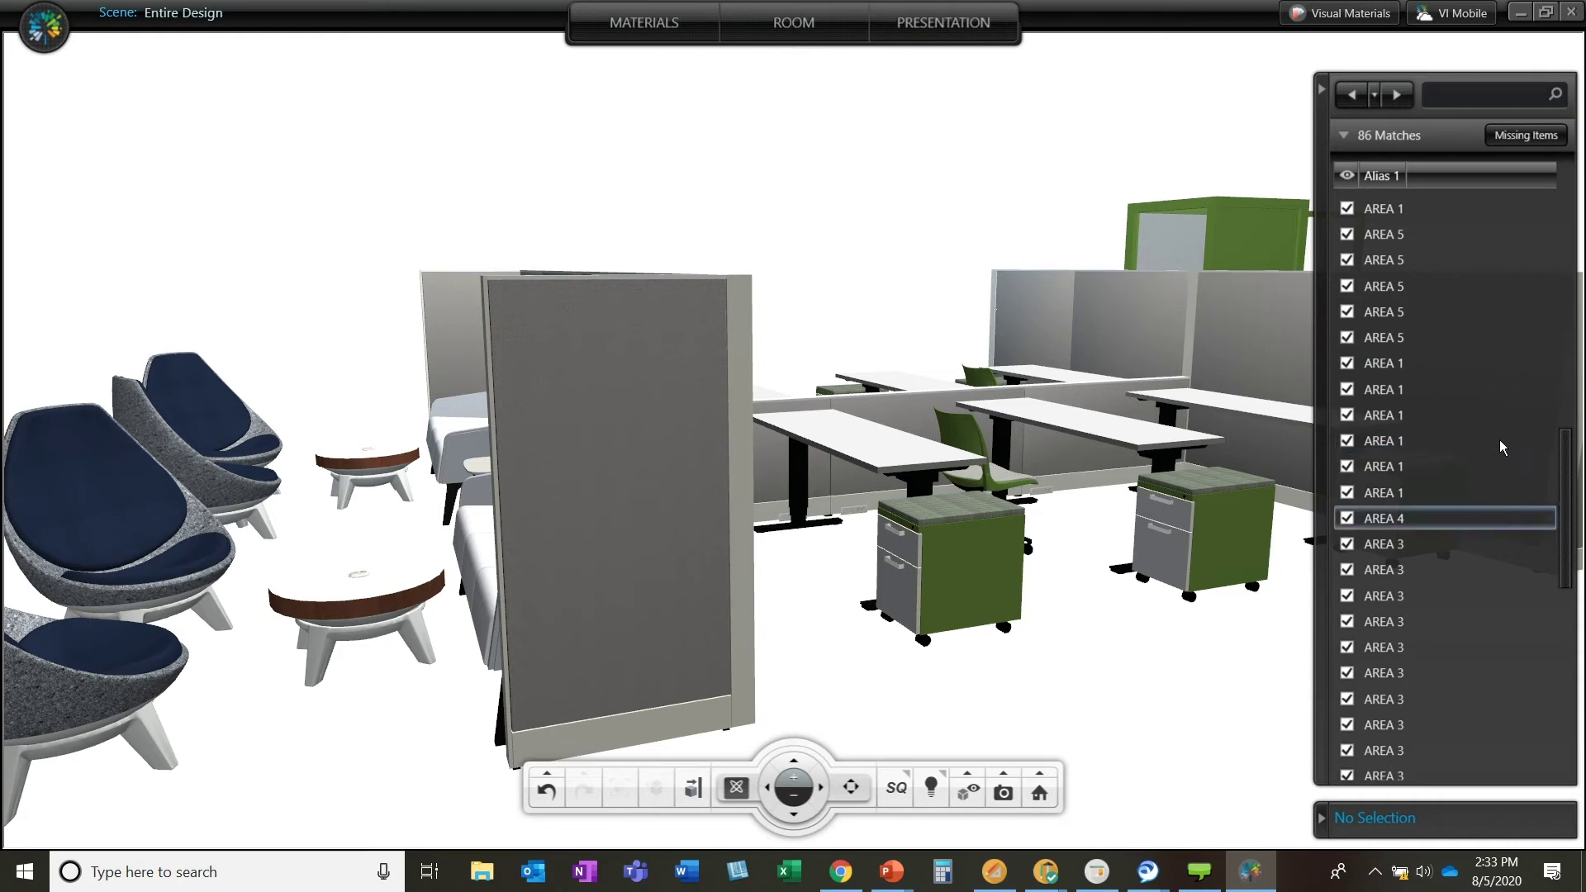
Hide all enriched items in the scene.
{"action": "left_click", "coordinate": [969, 777]}
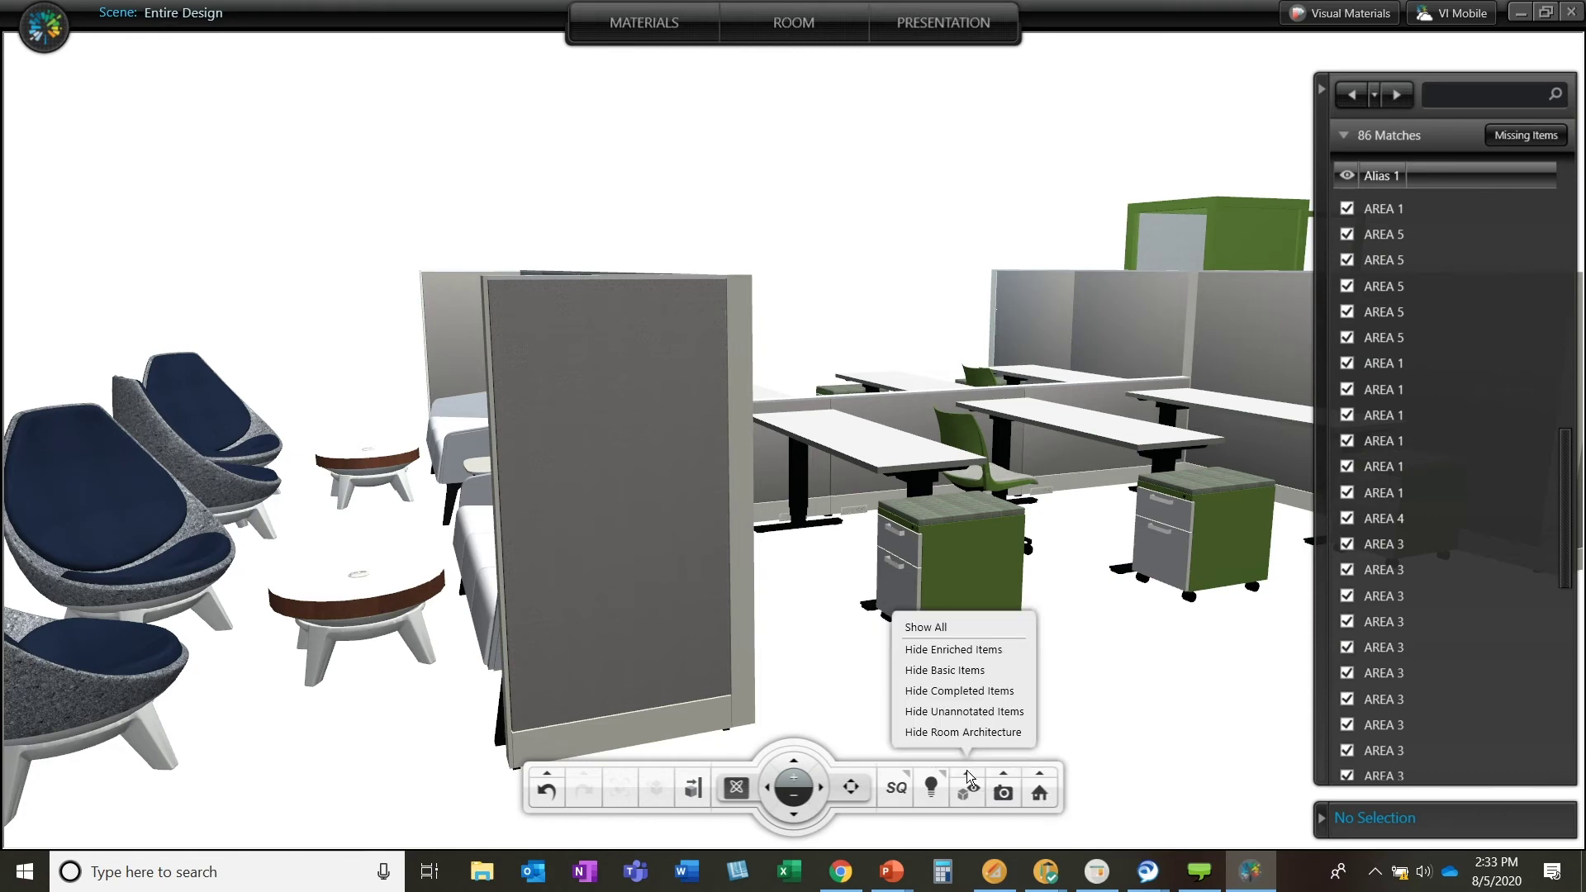
{"action": "left_click", "coordinate": [998, 651]}
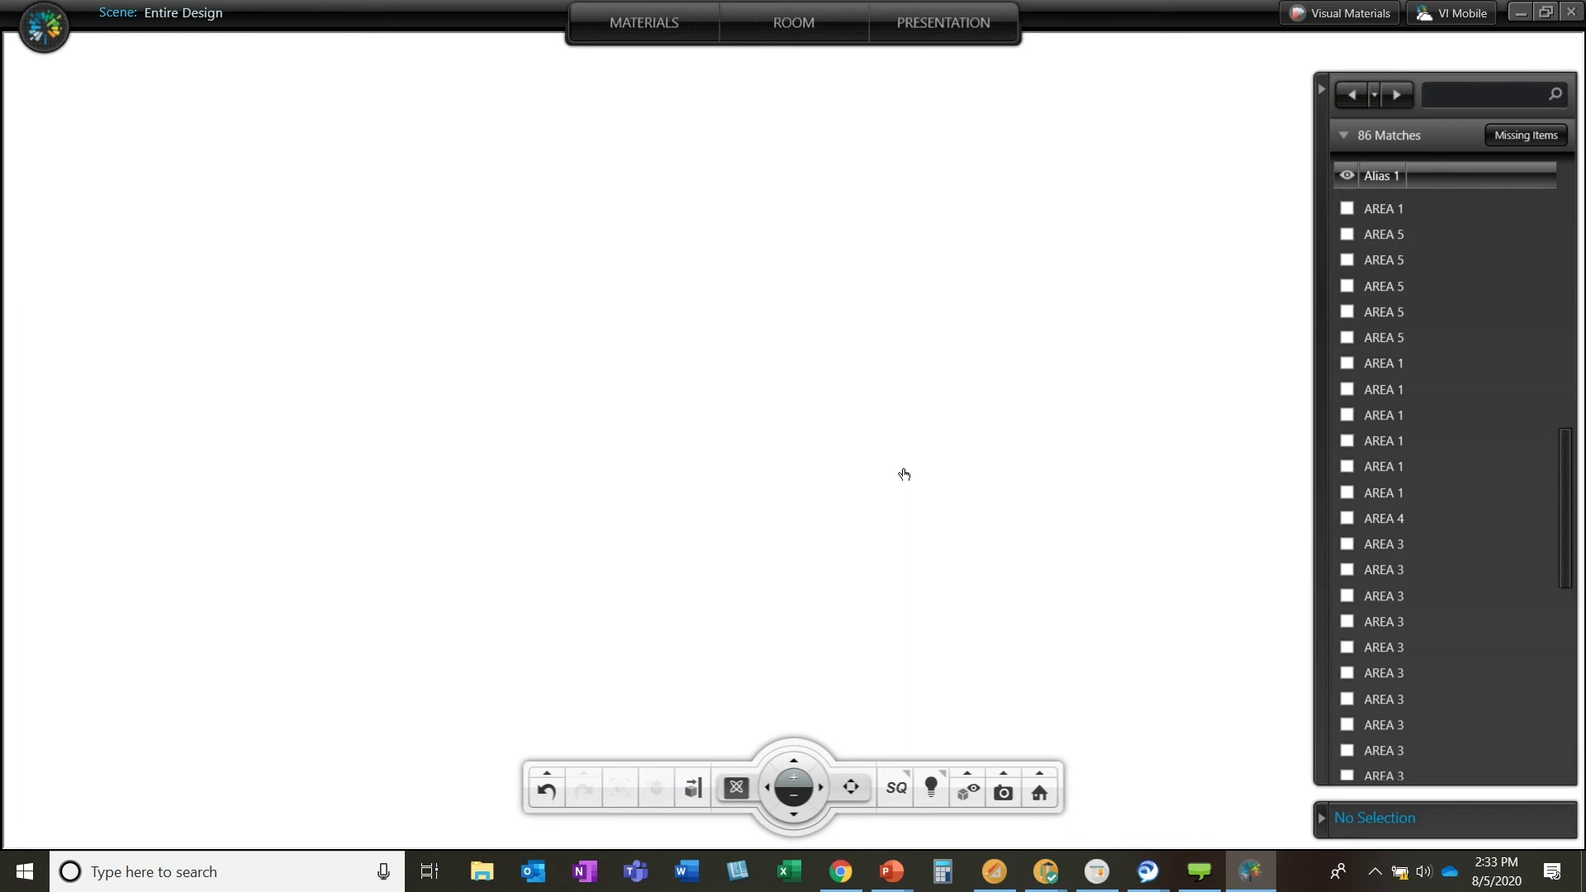
{"action": "left_click", "coordinate": [968, 772]}
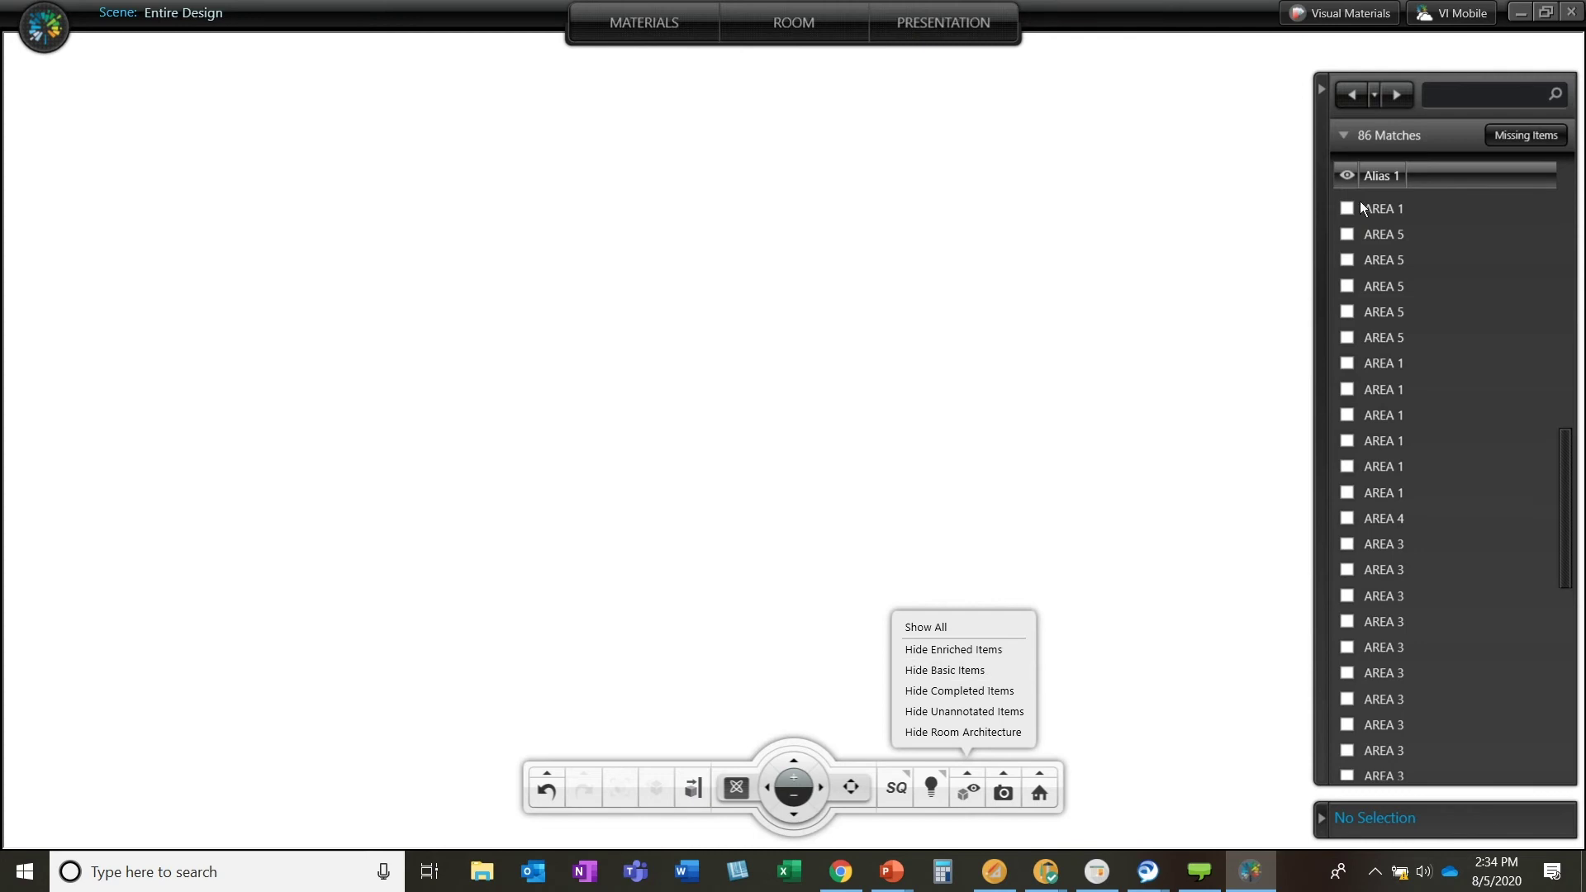
Make the consecutive AREA 5 items of the MyPlace sectional visible, and hide them again.
{"action": "left_click", "coordinate": [1387, 234]}
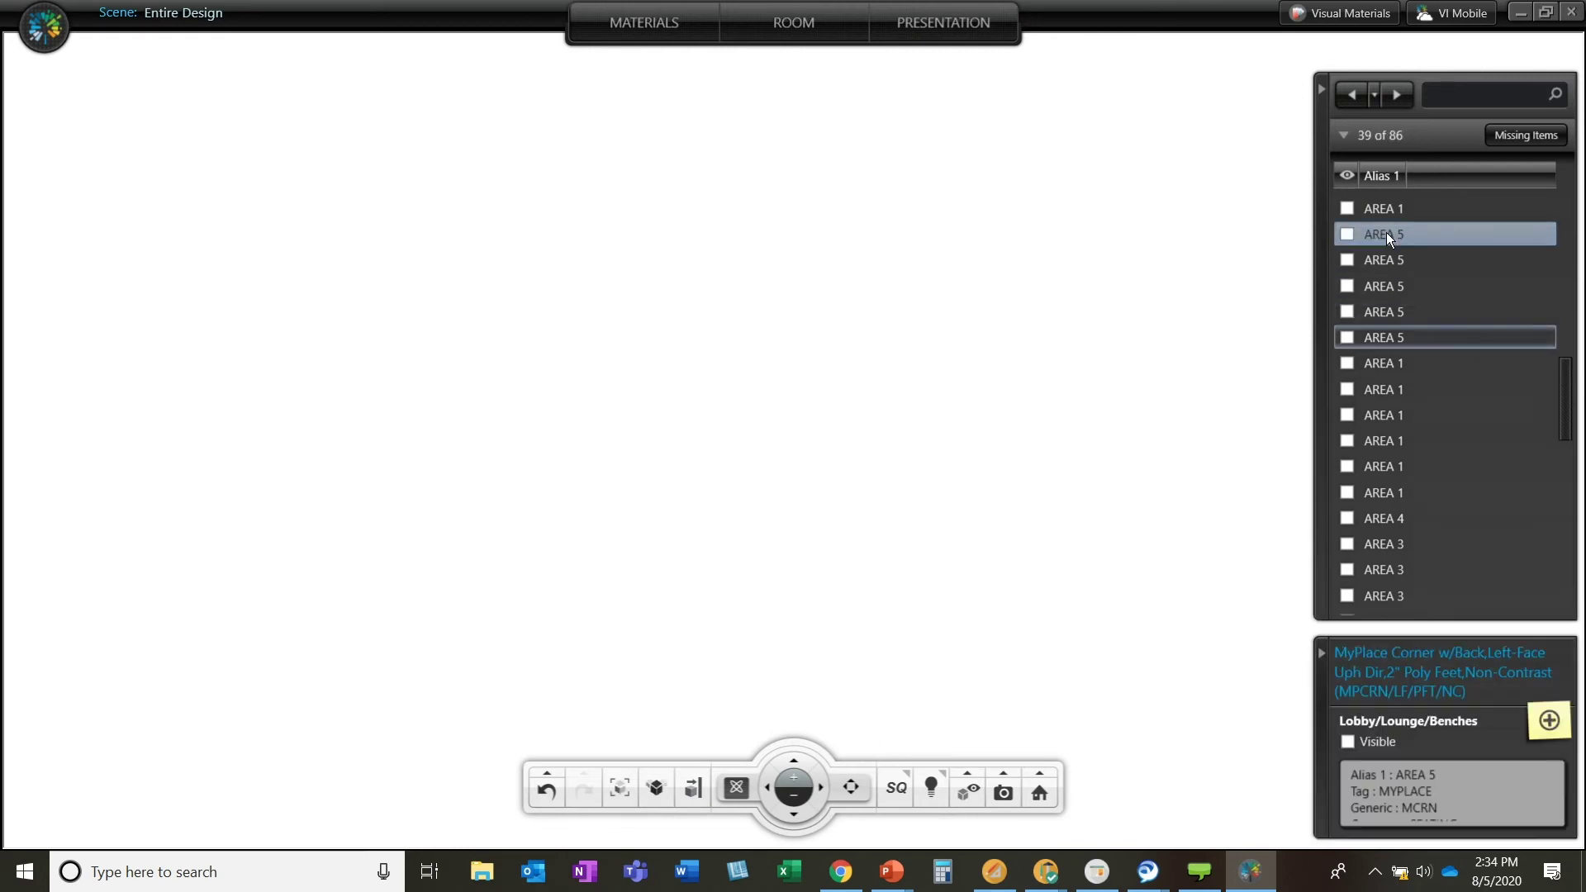
{"action": "left_click", "coordinate": [1400, 338], "text": "shift"}
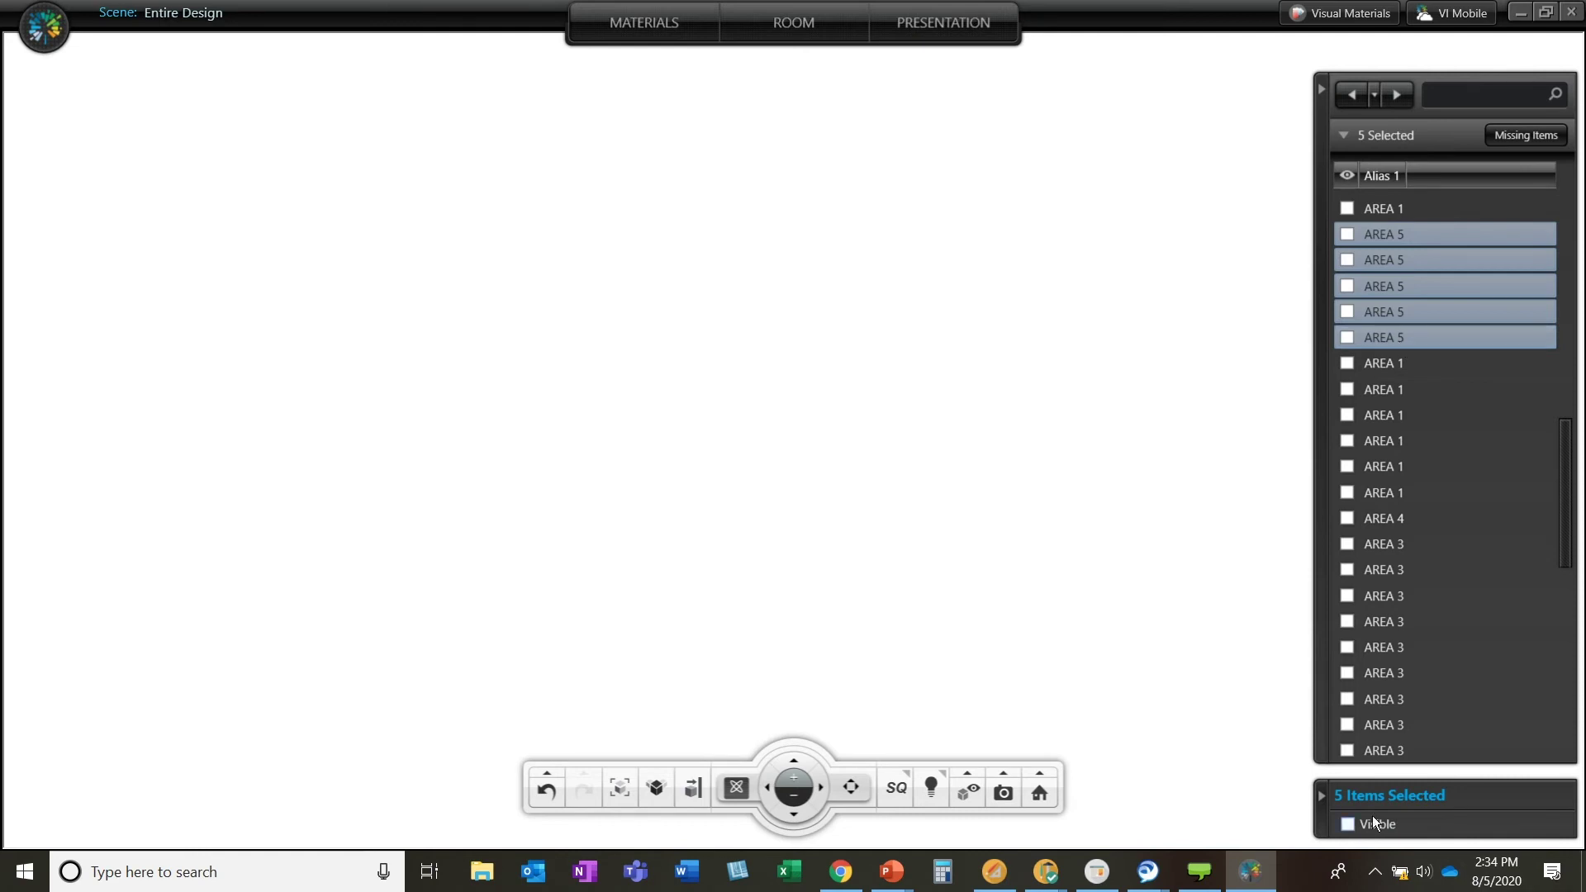
{"action": "left_click", "coordinate": [1348, 823]}
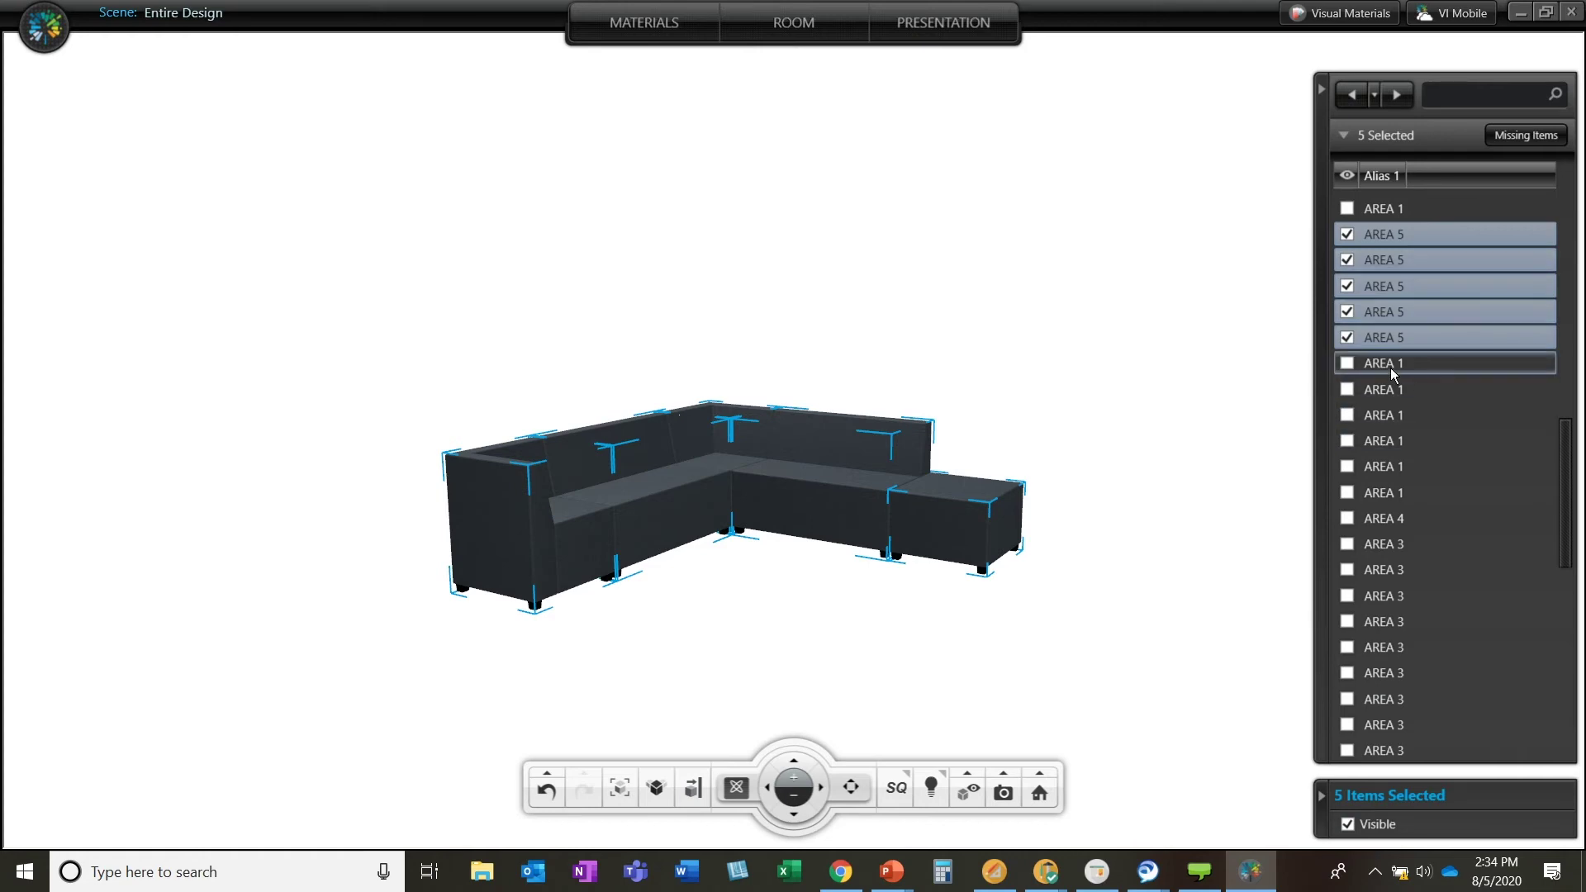
{"action": "left_click", "coordinate": [1348, 824]}
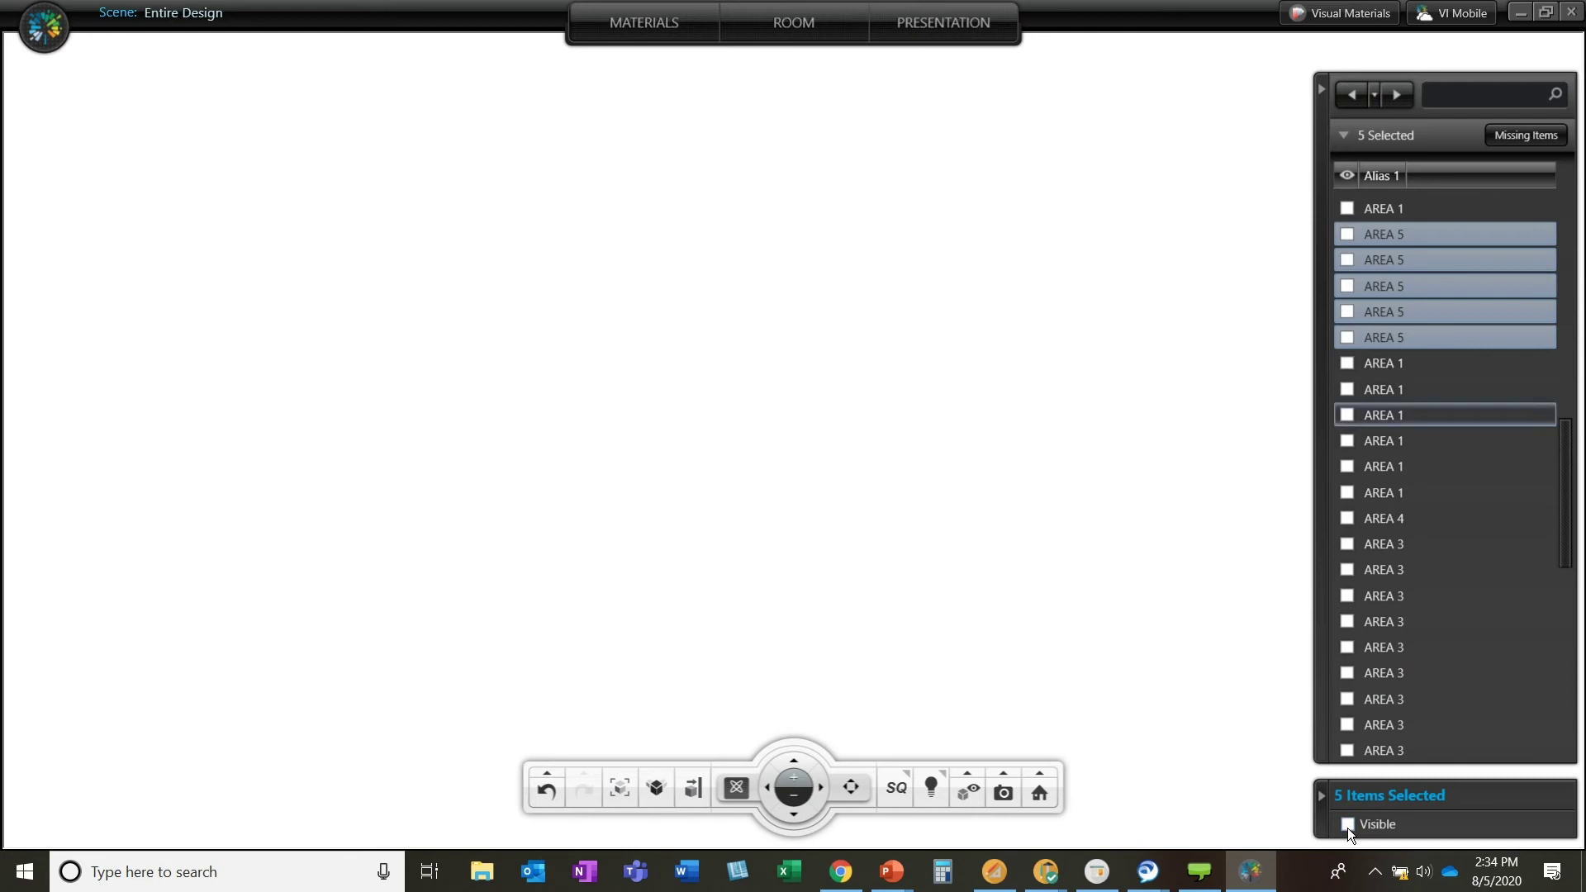
Make the six consecutive AREA 1 items, the Sway lounge chairs and tables, visible in the scene.
{"action": "left_click", "coordinate": [1386, 369]}
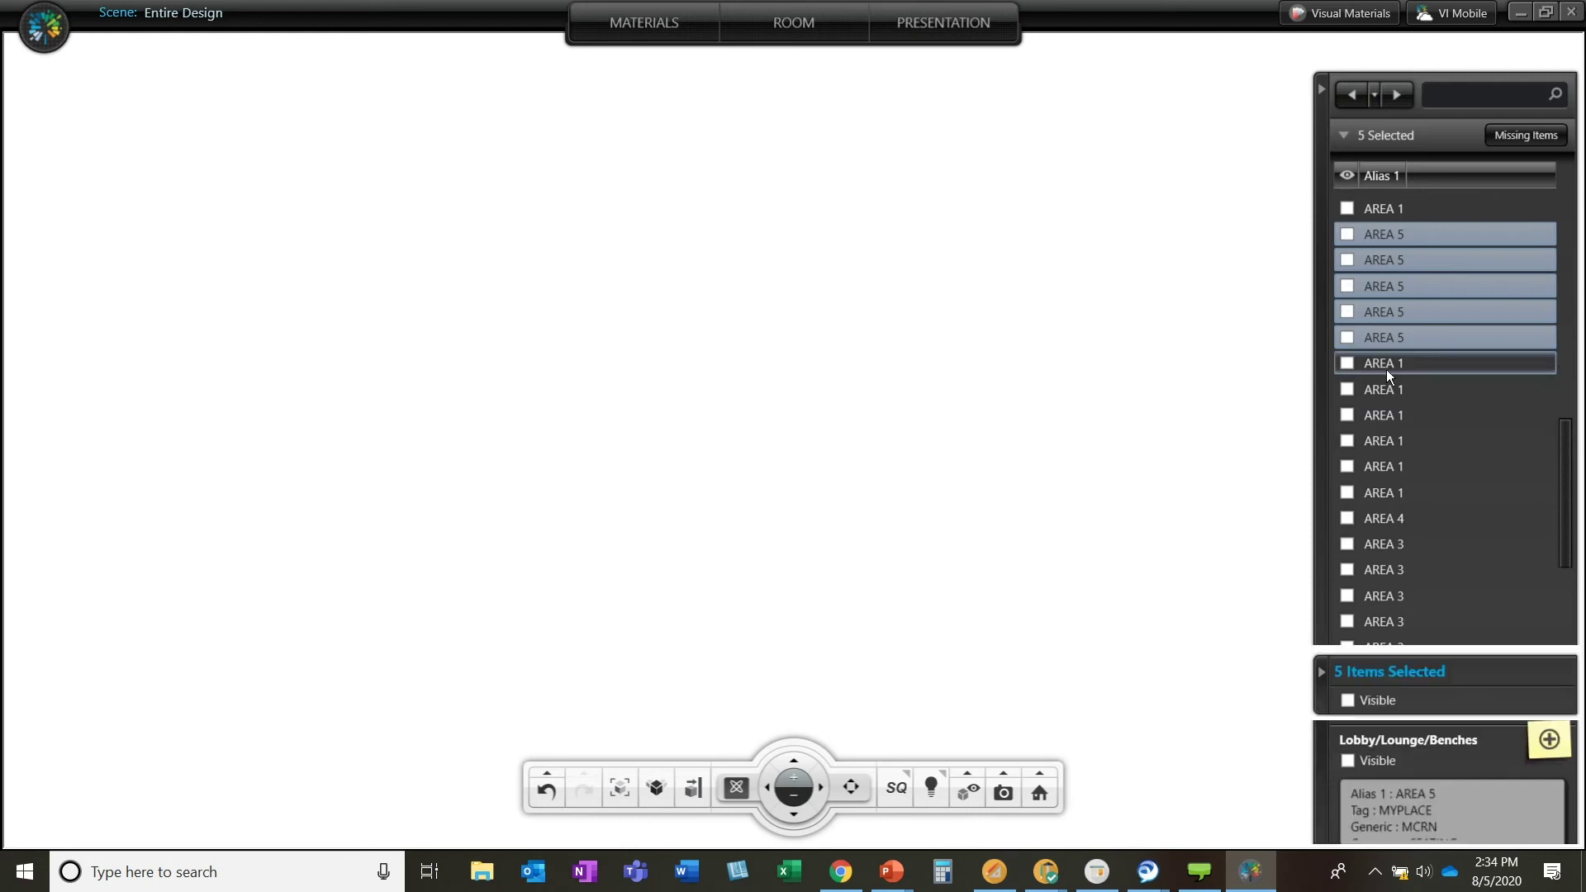
{"action": "left_click", "coordinate": [1402, 494], "text": "shift"}
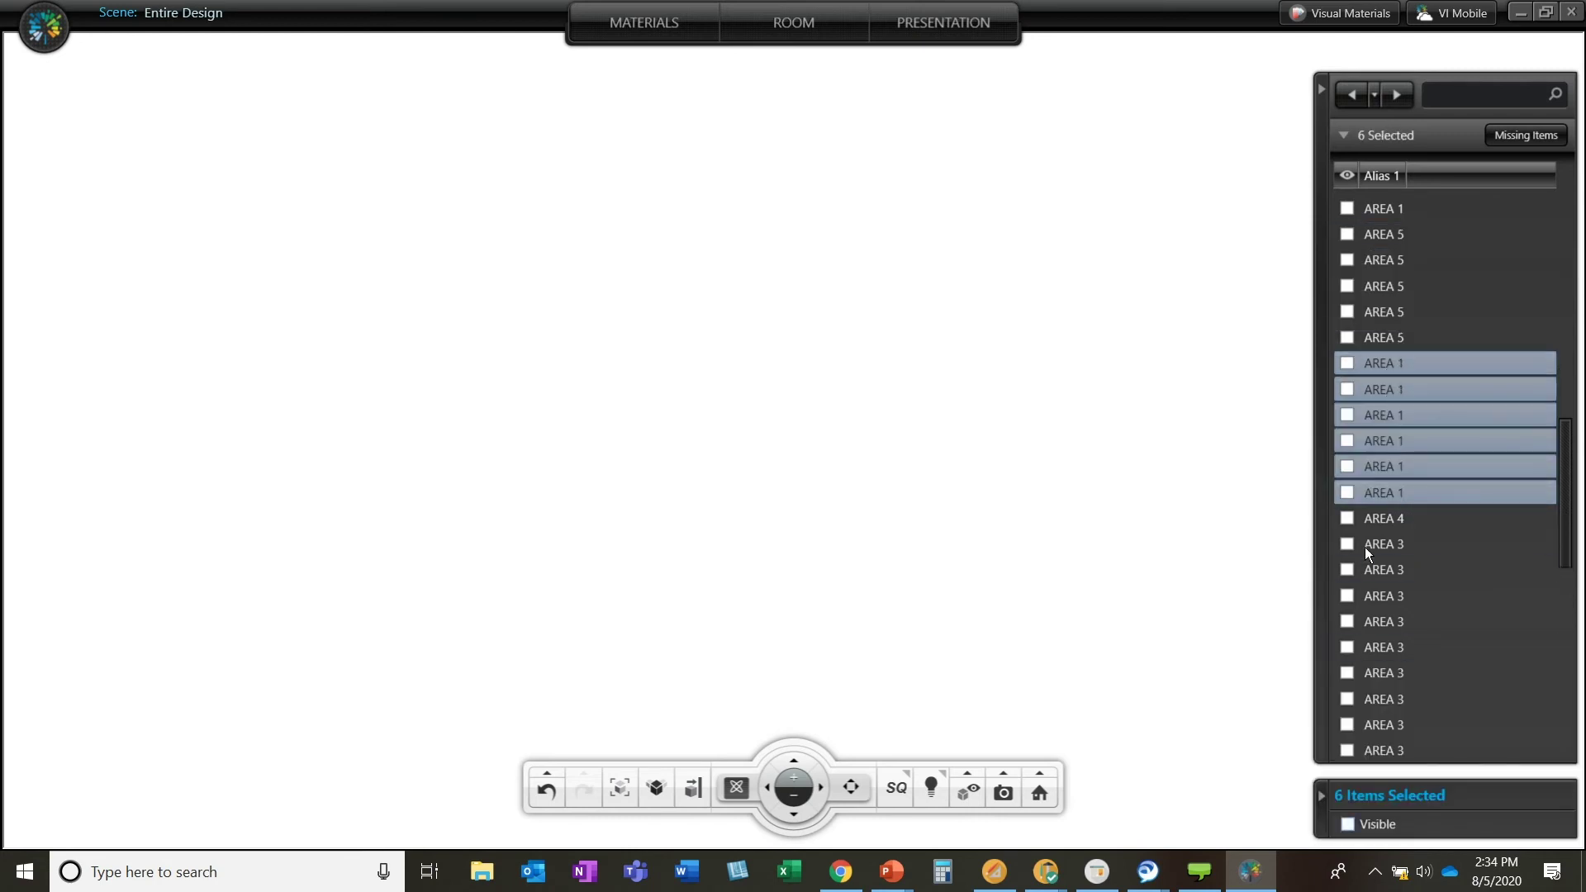
{"action": "left_click", "coordinate": [1348, 824]}
{"action": "middle_click_drag", "start_coordinate": [319, 477], "coordinate": [702, 549]}
Make the AREA 3 items of the Unite panel system, from the first below AREA 4 to the list's end, visible.
{"action": "scroll", "coordinate": [1487, 591], "scroll_direction": "down", "scroll_amount": 6}
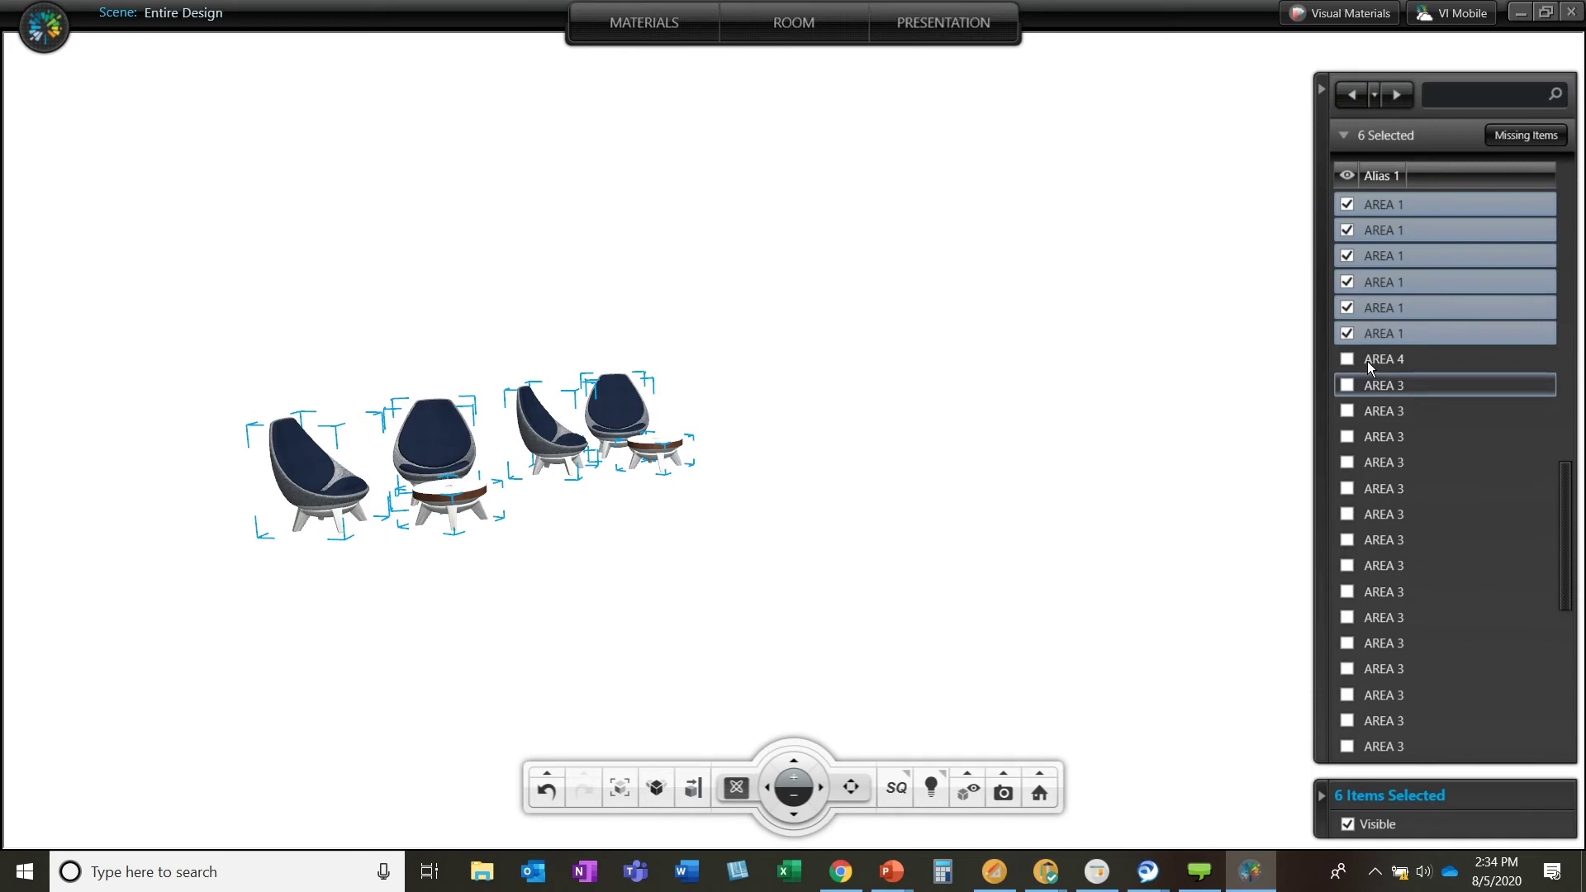
{"action": "left_click", "coordinate": [1351, 385]}
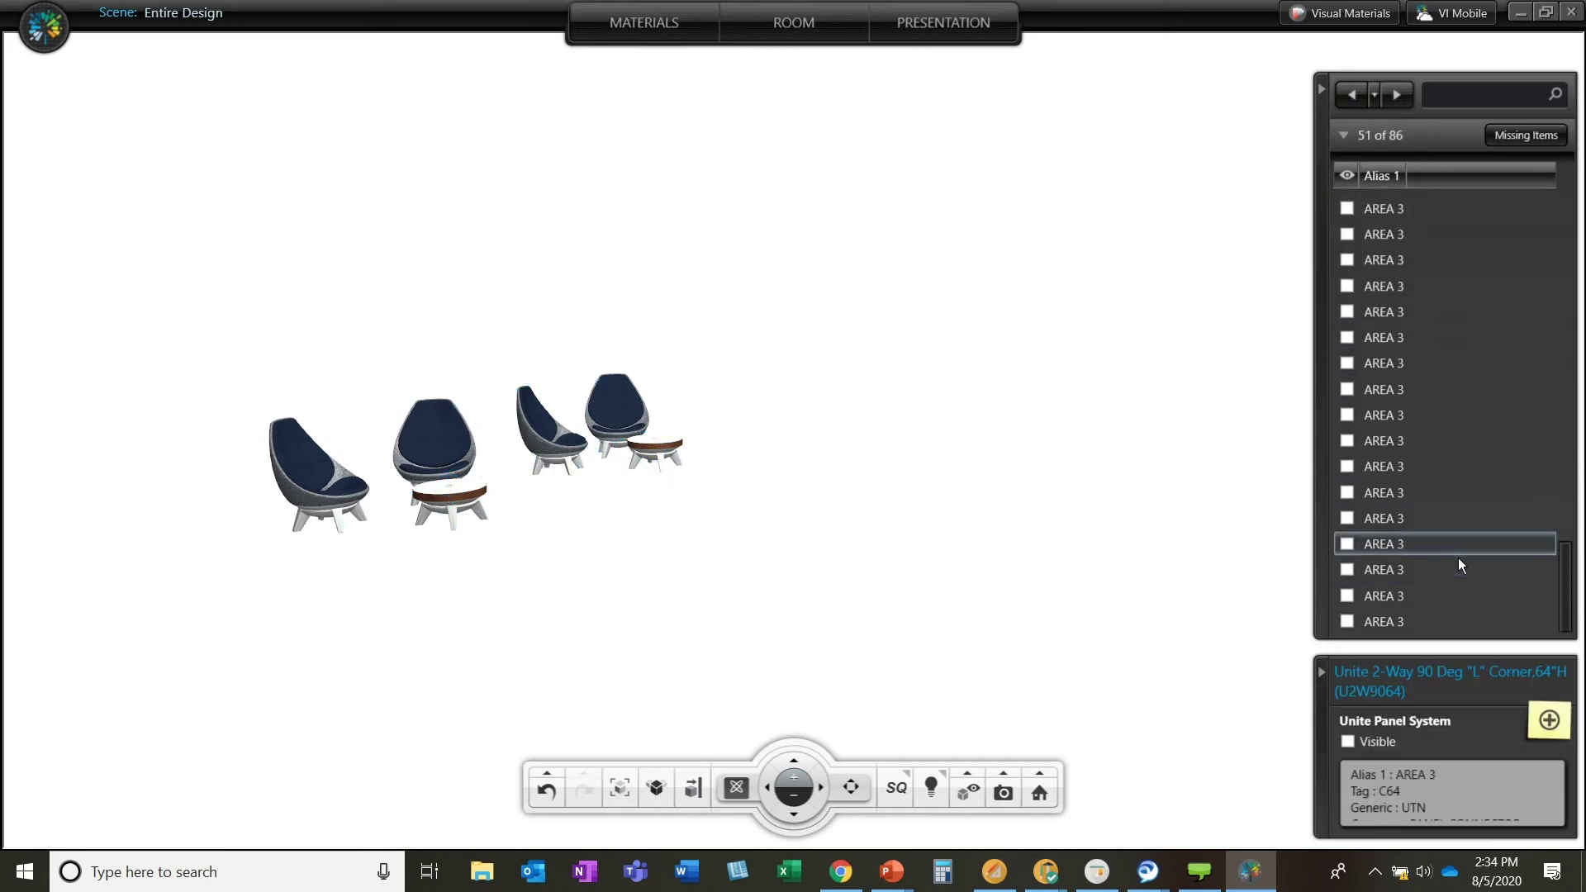
{"action": "left_click", "coordinate": [1397, 621], "text": "shift"}
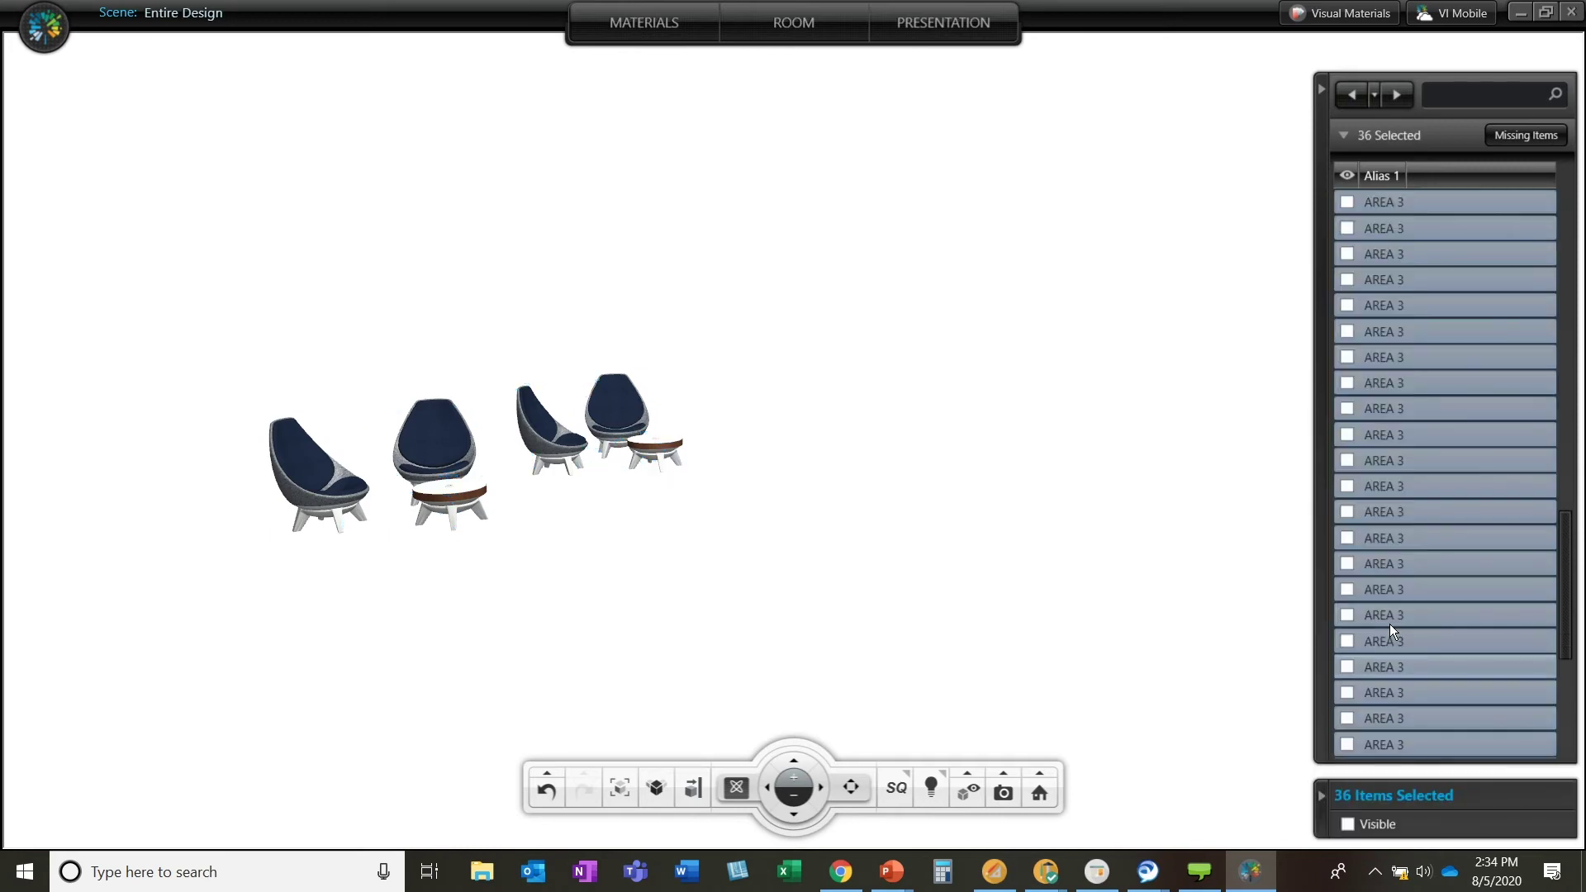
{"action": "left_click", "coordinate": [1348, 826]}
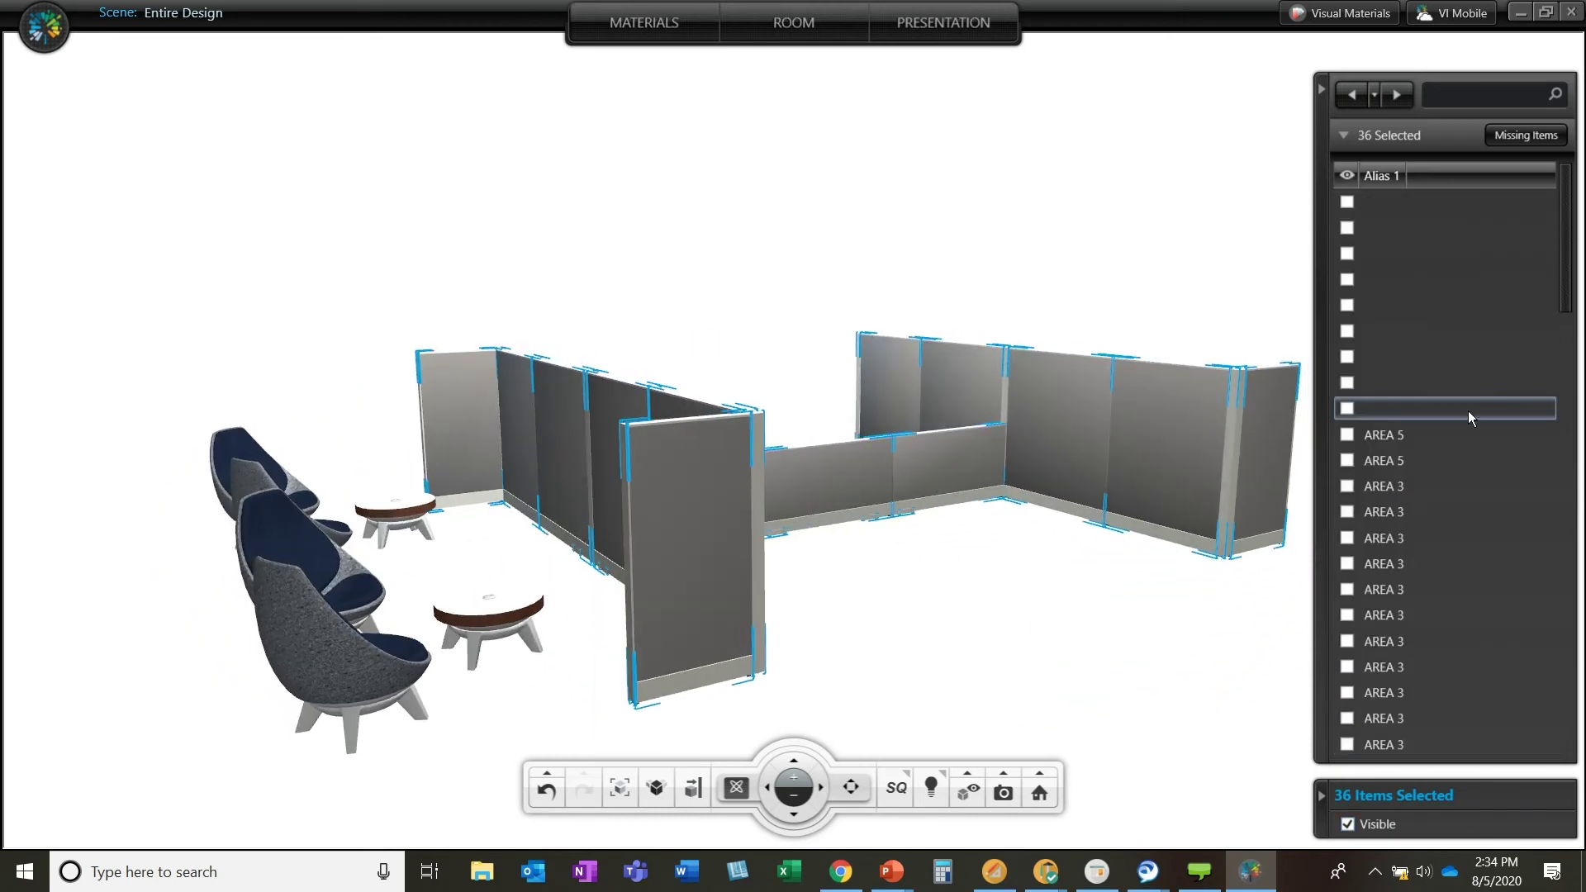
Look through the area entries in the item list and show all hidden items in the scene.
{"action": "scroll", "coordinate": [1469, 419], "scroll_direction": "down", "scroll_amount": 14}
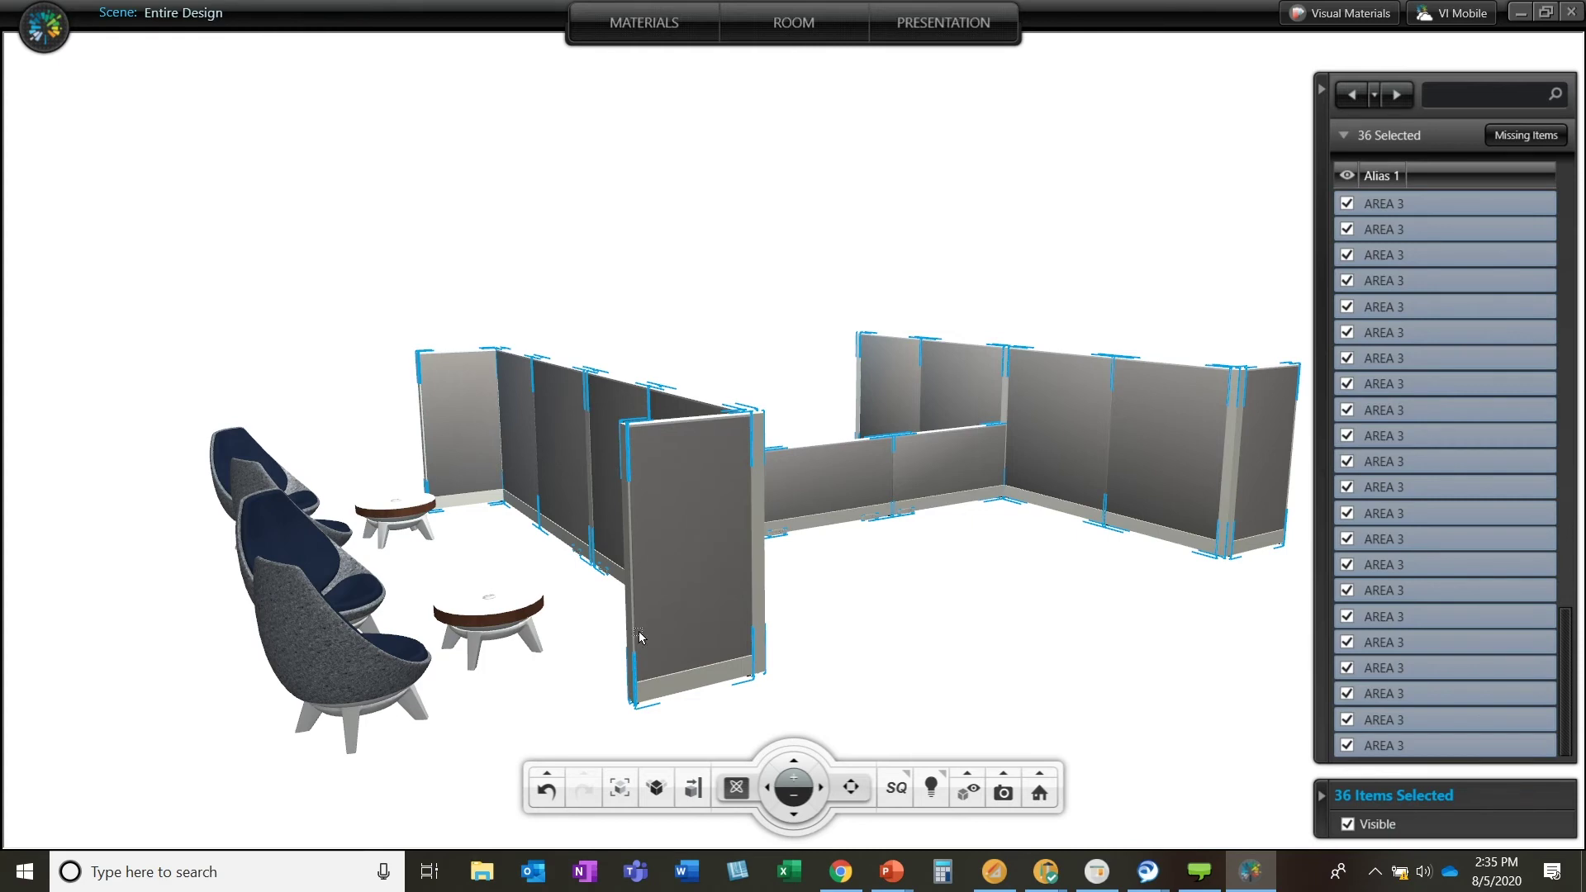
{"action": "left_click", "coordinate": [968, 774]}
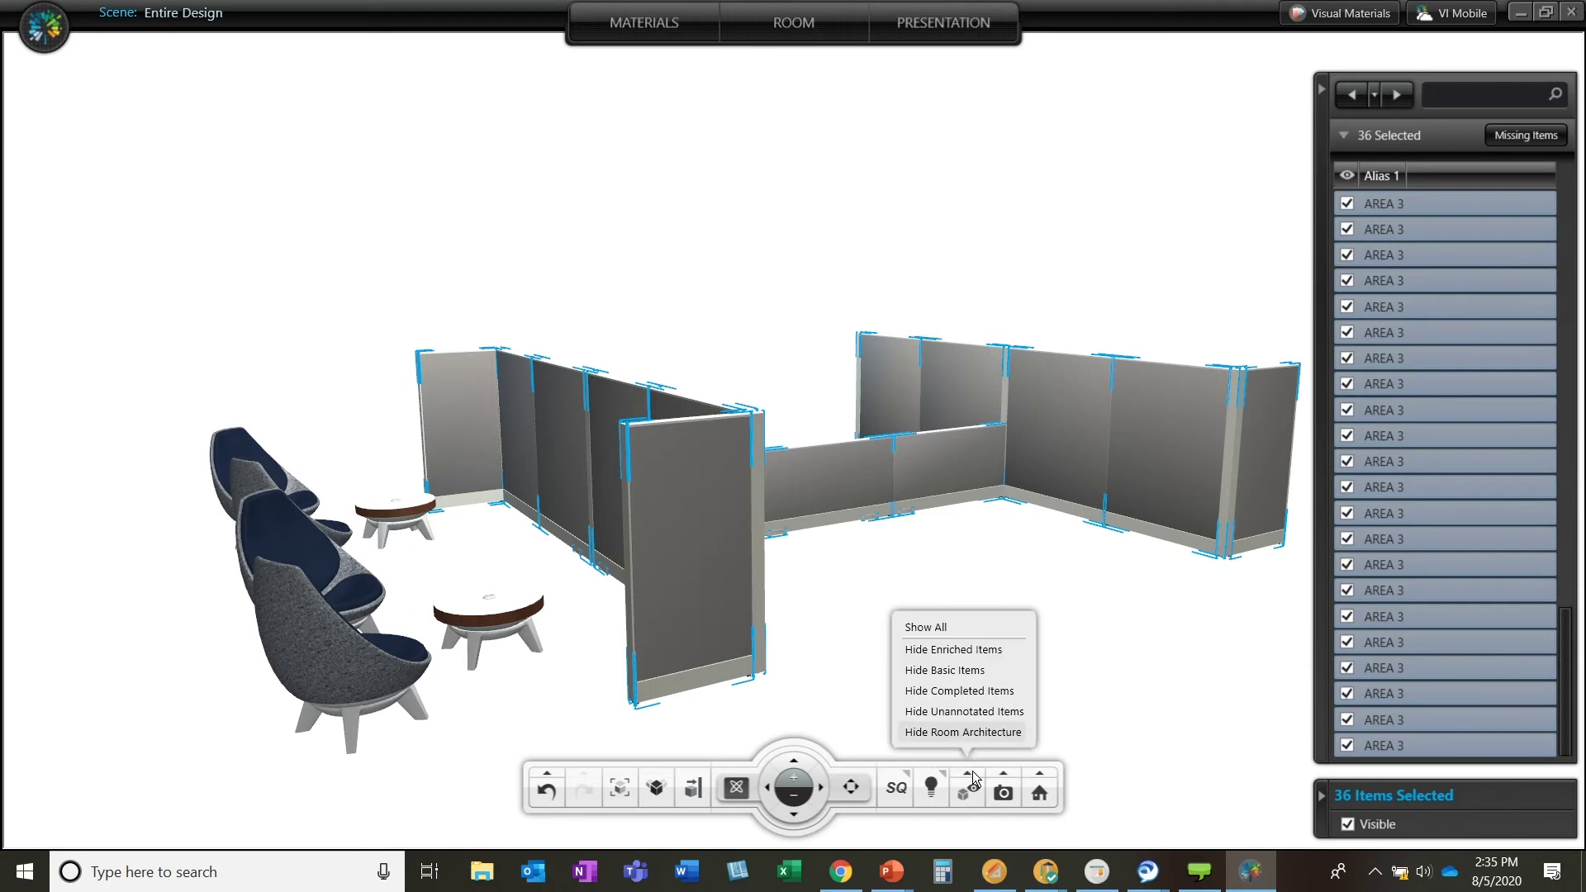
{"action": "left_click", "coordinate": [956, 627]}
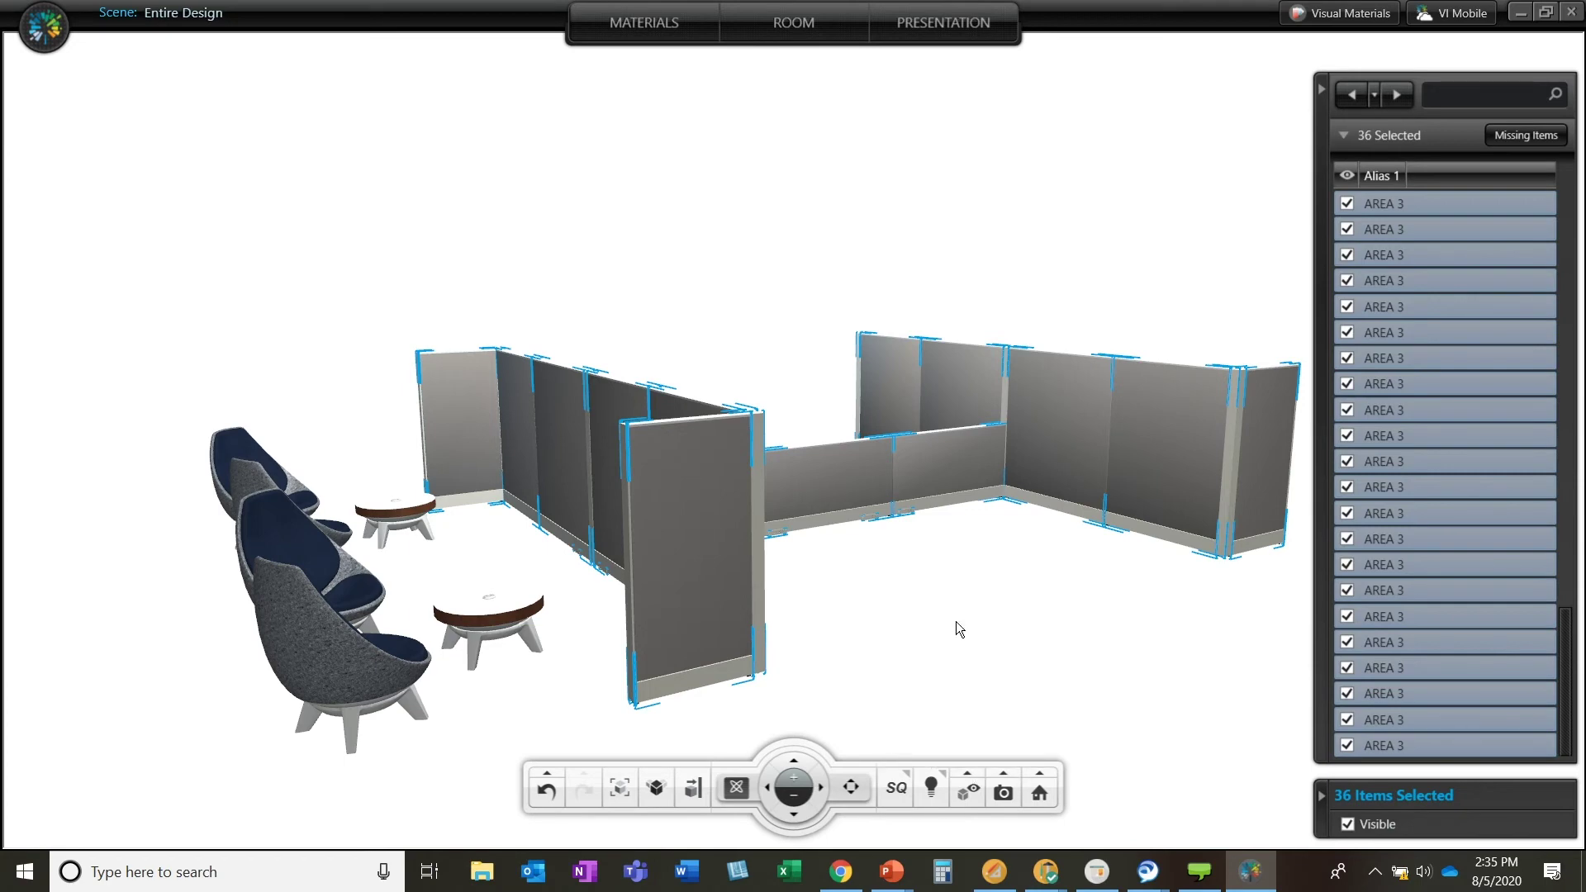
Show all hidden items and the room architecture, collapse the item list and clear the selection.
{"action": "left_click", "coordinate": [978, 775]}
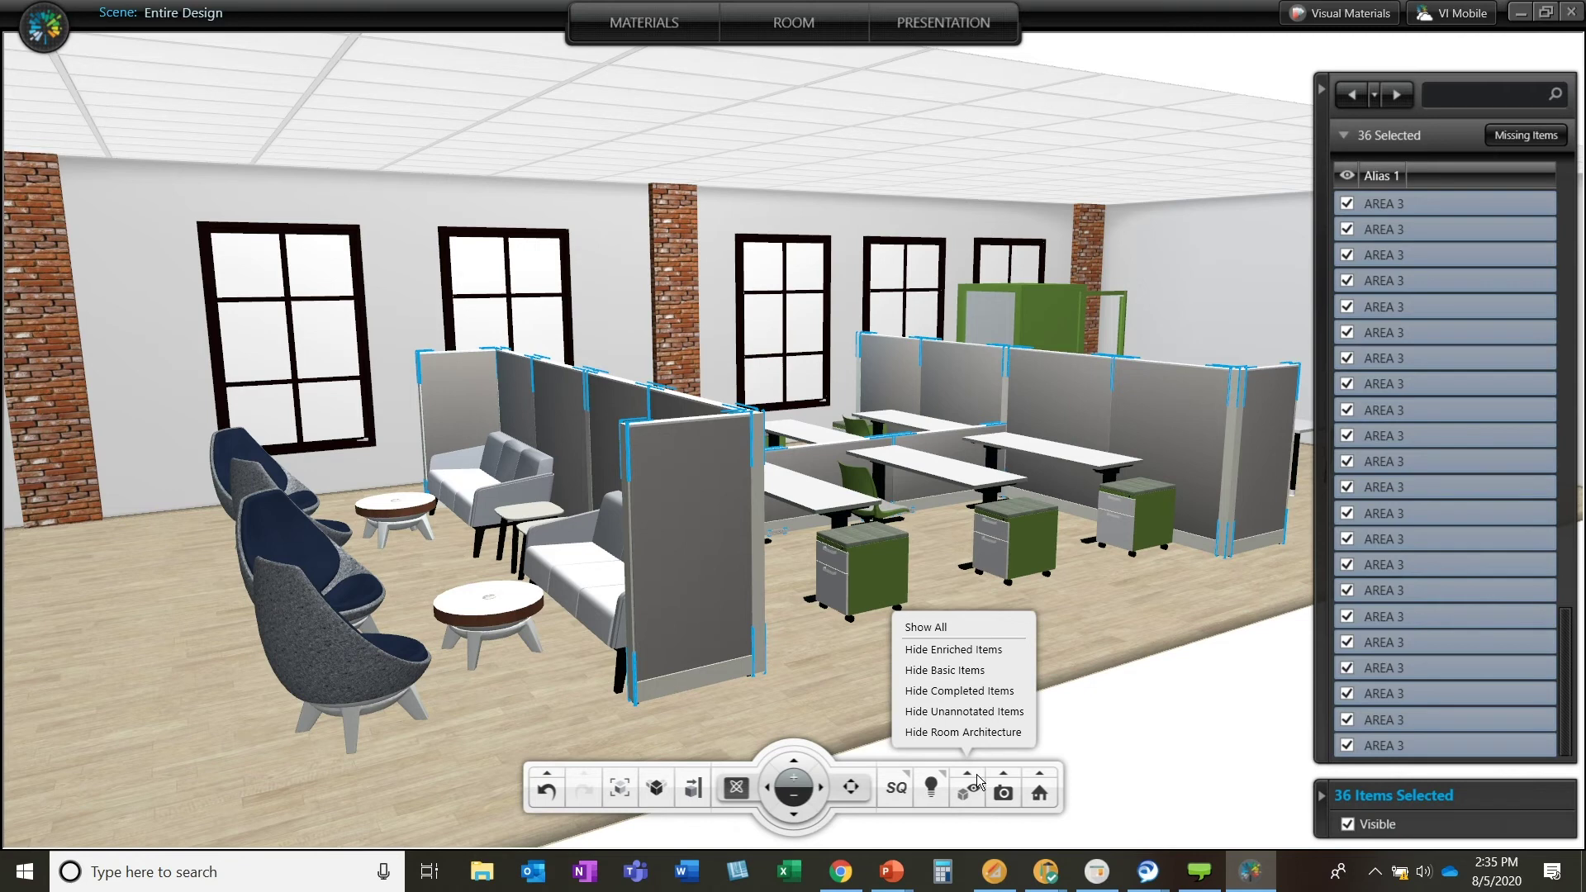
{"action": "left_click", "coordinate": [1143, 621]}
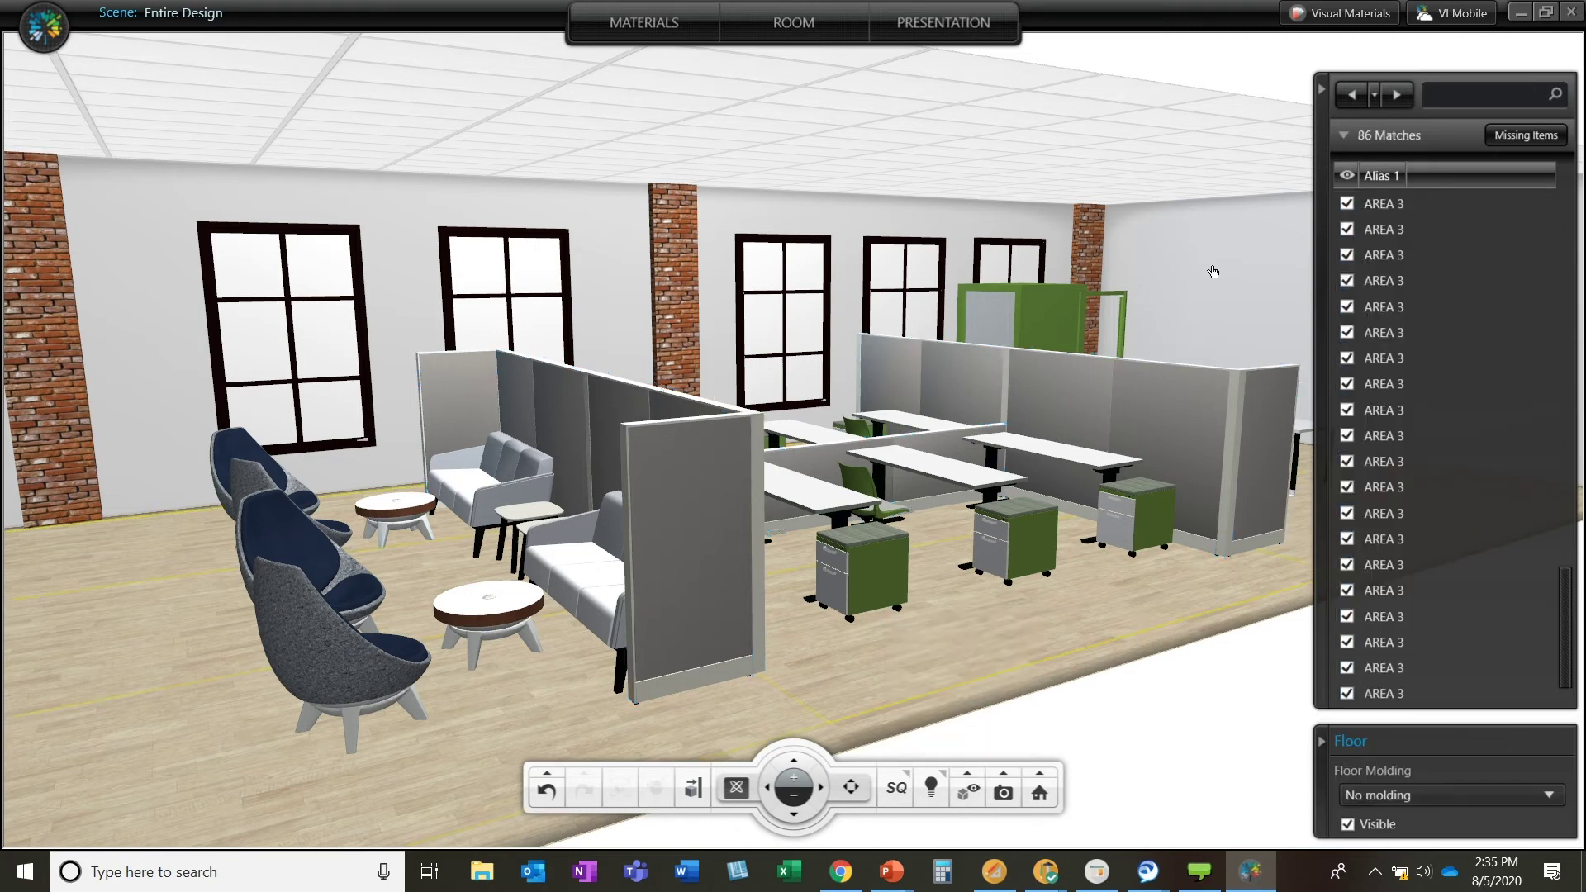
{"action": "left_click", "coordinate": [1321, 89]}
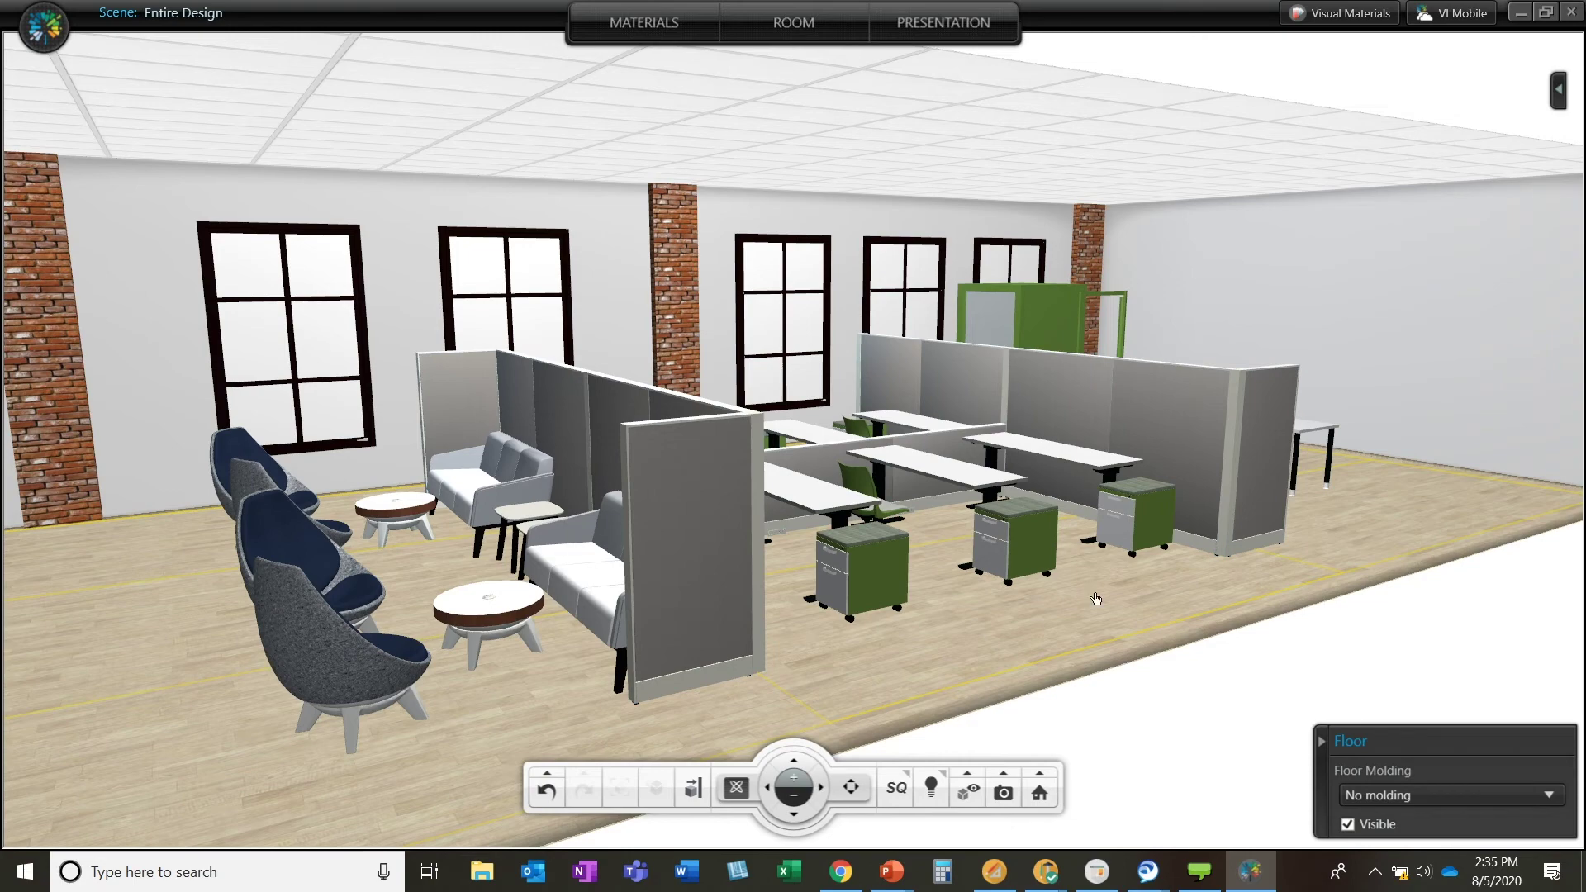
{"action": "left_click", "coordinate": [1063, 626]}
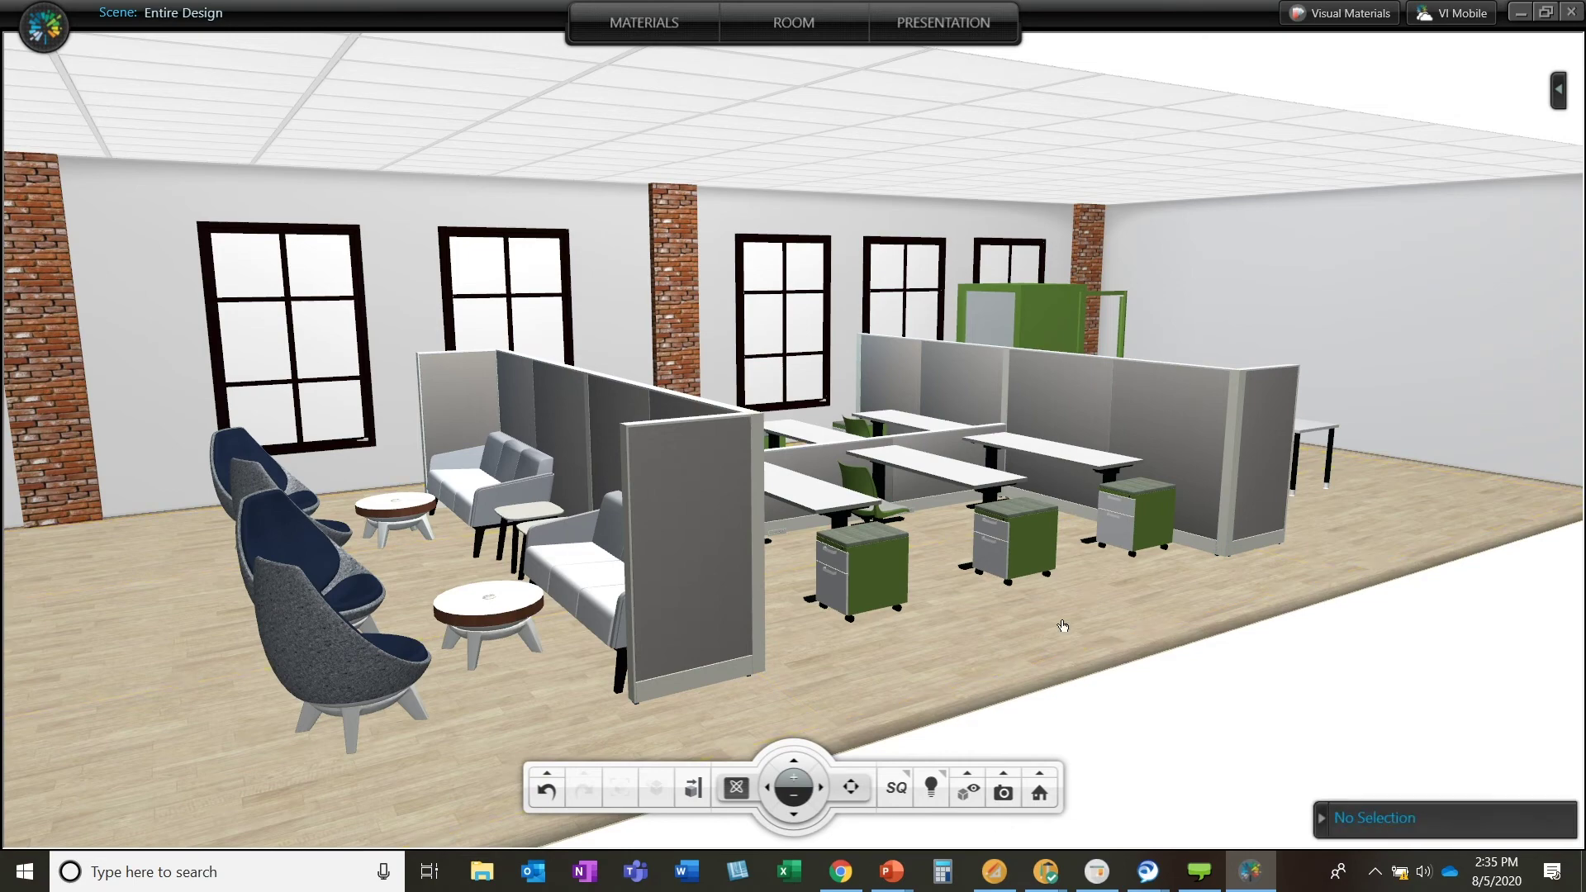
Examine the full furnished room from several angles, including the panel workstations and the Sway lounge area.
{"action": "left_click_drag", "start_coordinate": [1064, 626], "coordinate": [985, 609]}
{"action": "scroll", "coordinate": [985, 609], "scroll_direction": "up", "scroll_amount": 1}
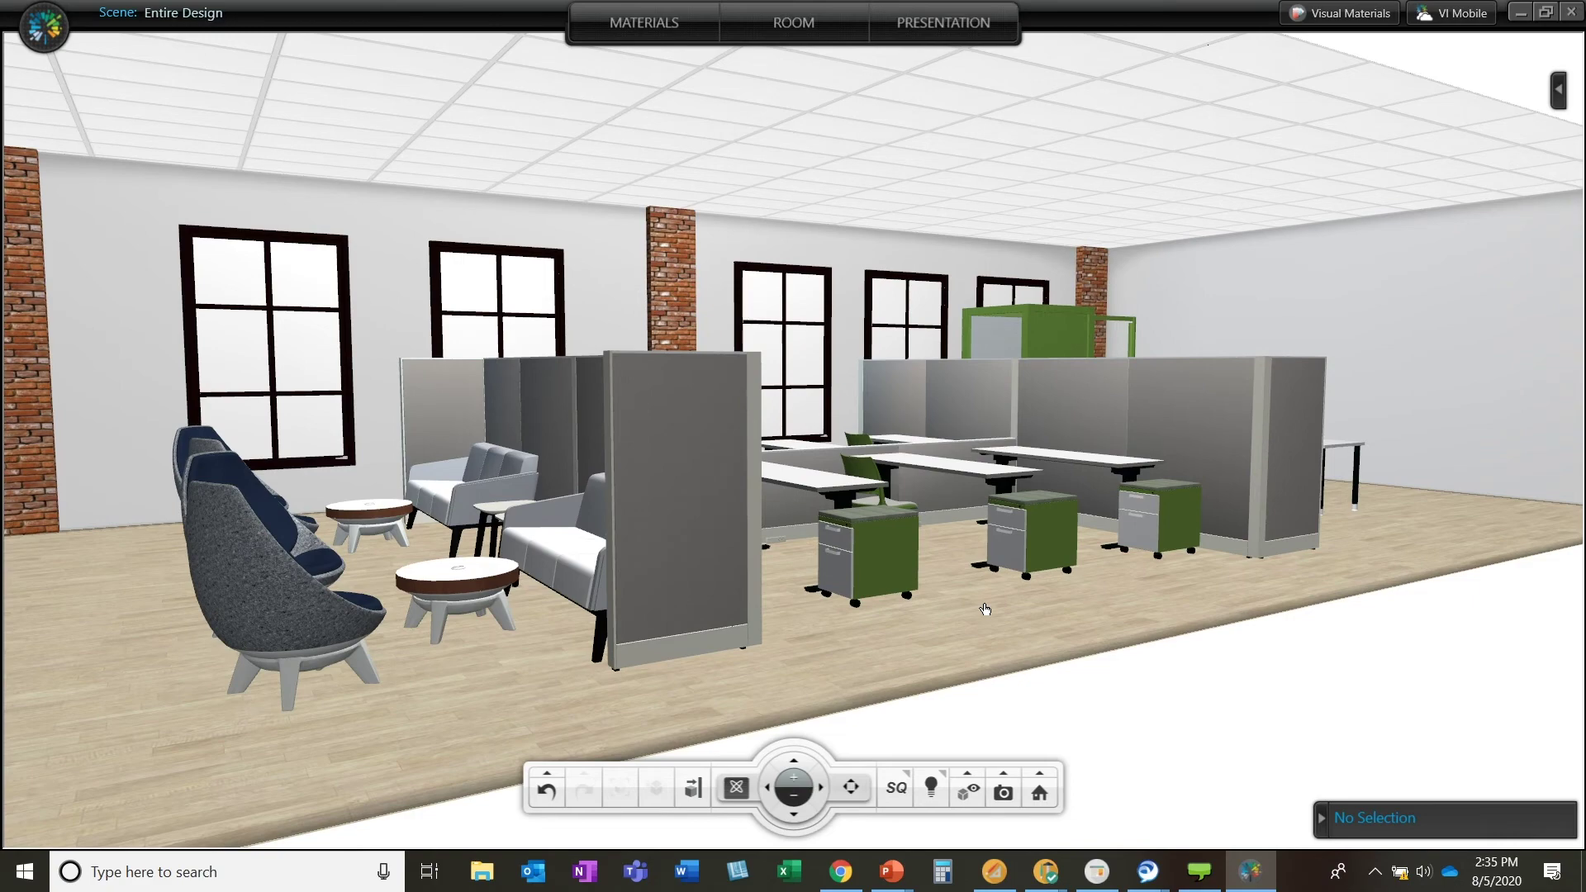
{"action": "scroll", "coordinate": [984, 609], "scroll_direction": "up", "scroll_amount": 1}
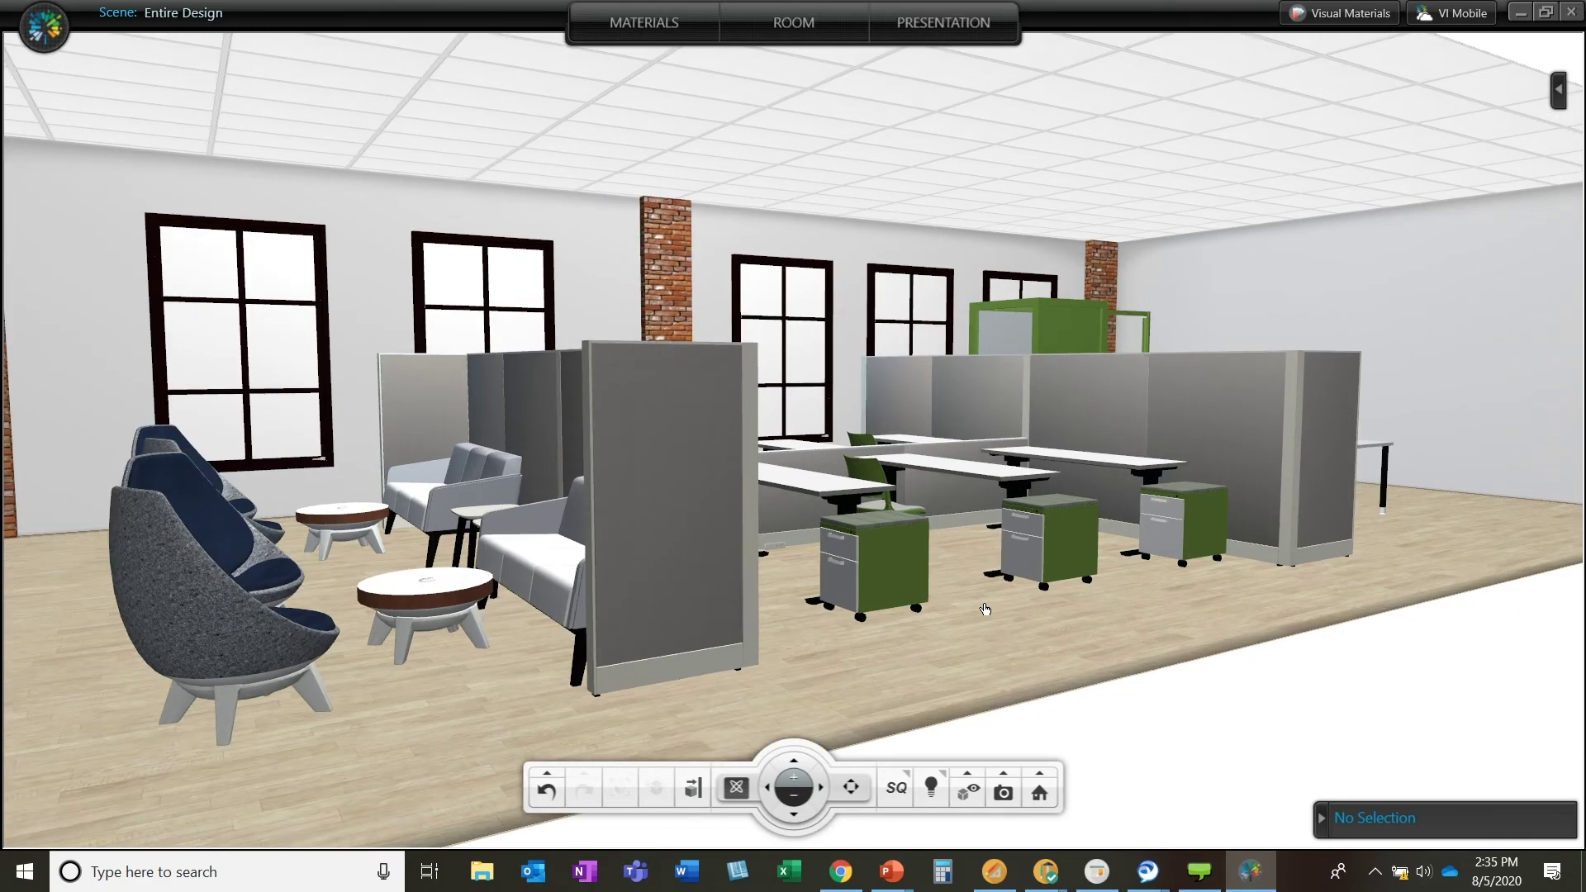
{"action": "scroll", "coordinate": [704, 575], "scroll_direction": "up", "scroll_amount": 1}
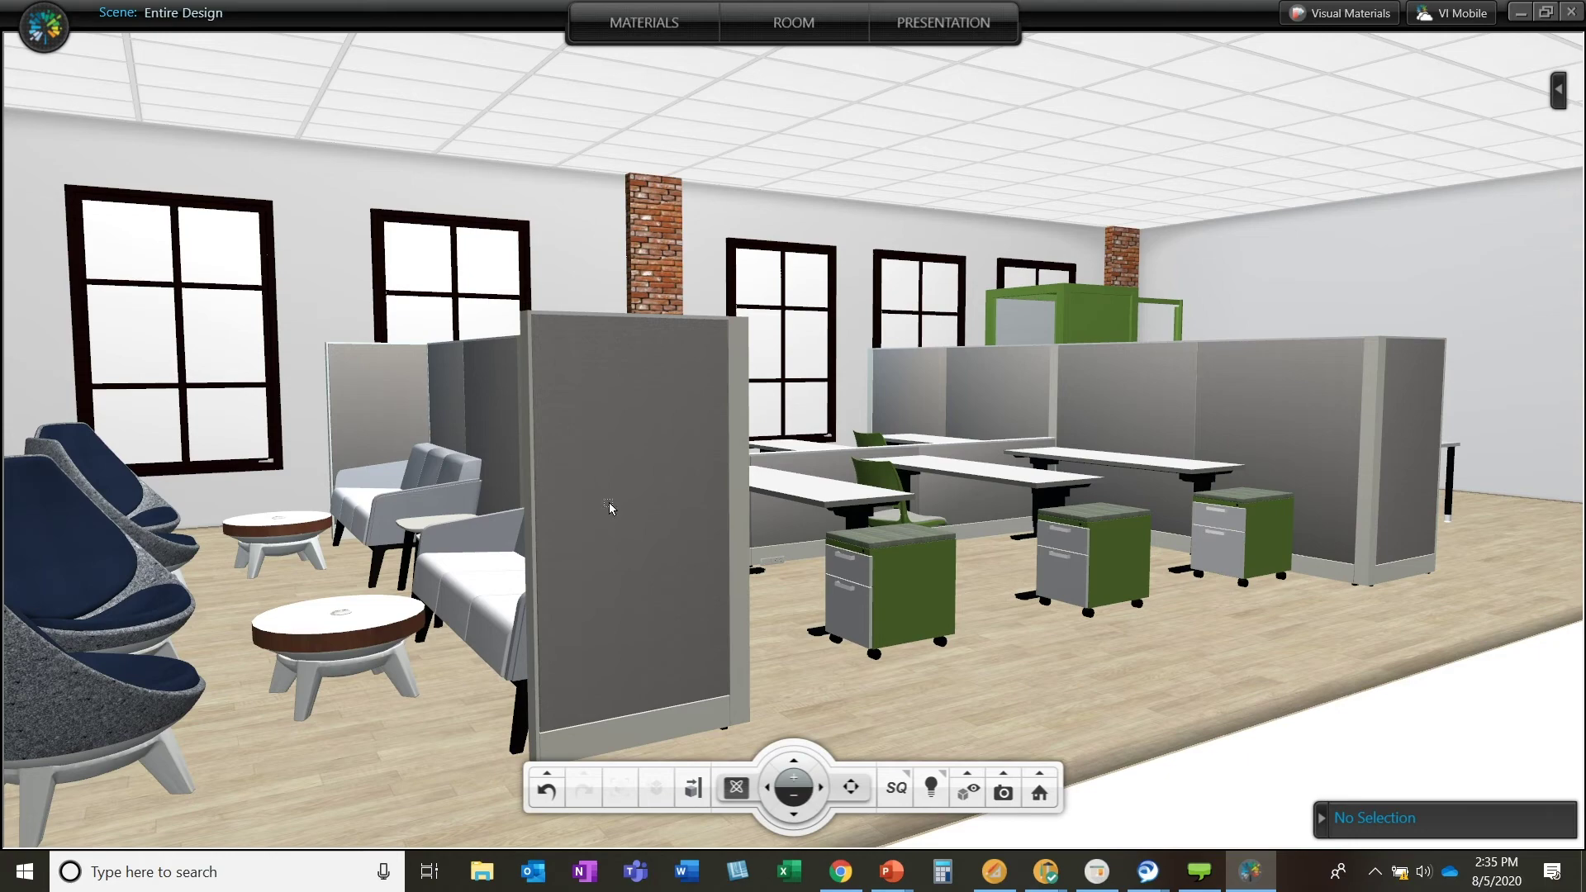
{"action": "left_click_drag", "start_coordinate": [608, 503], "coordinate": [846, 549]}
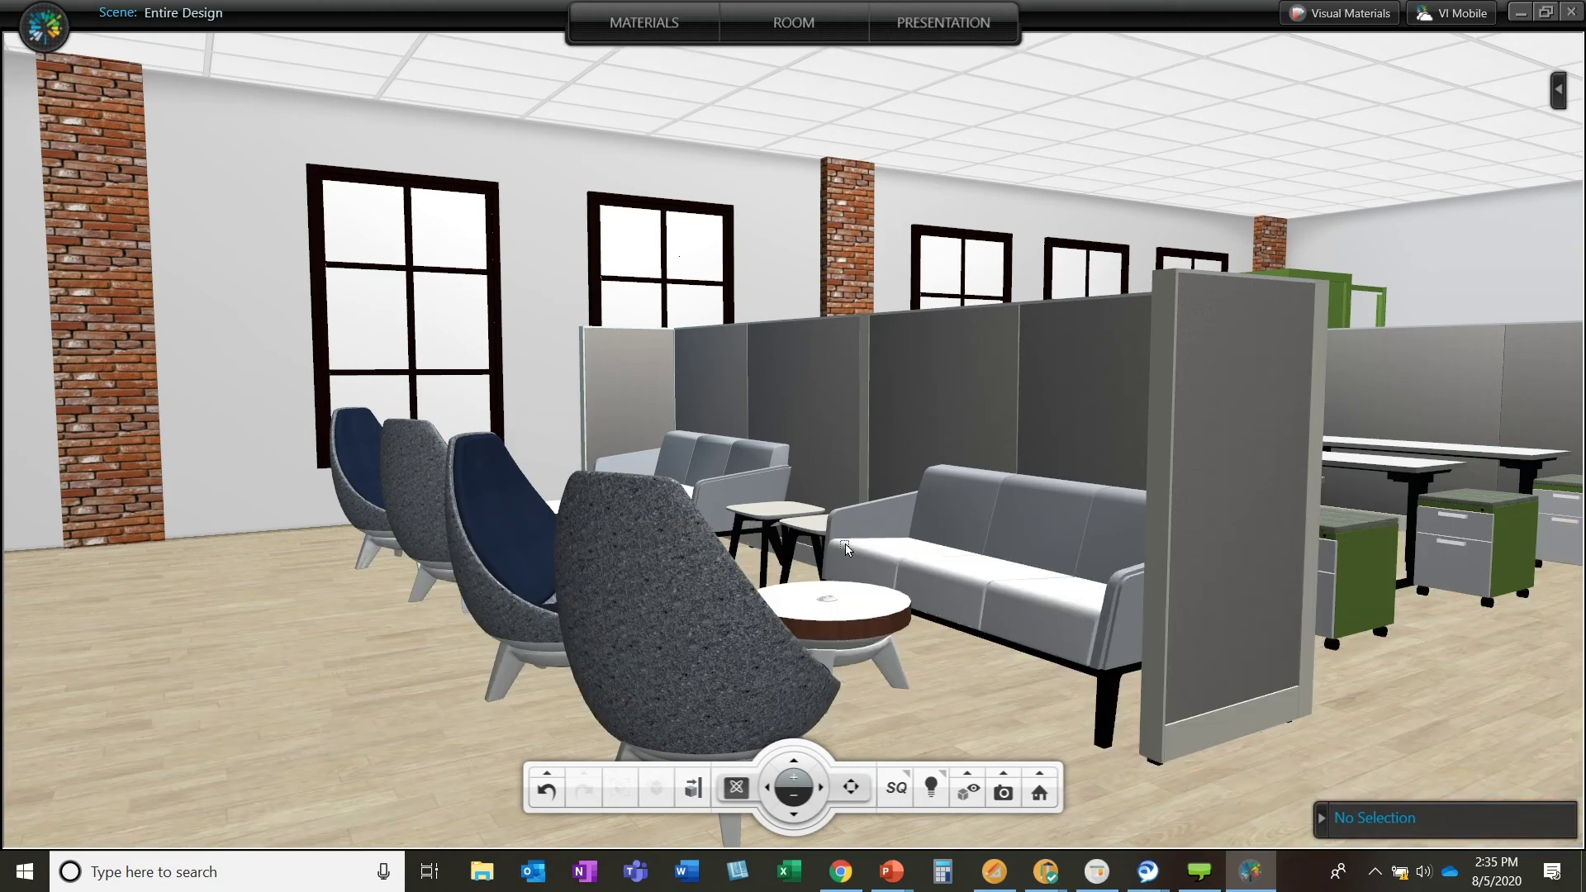
{"action": "scroll", "coordinate": [846, 549], "scroll_direction": "up", "scroll_amount": 1}
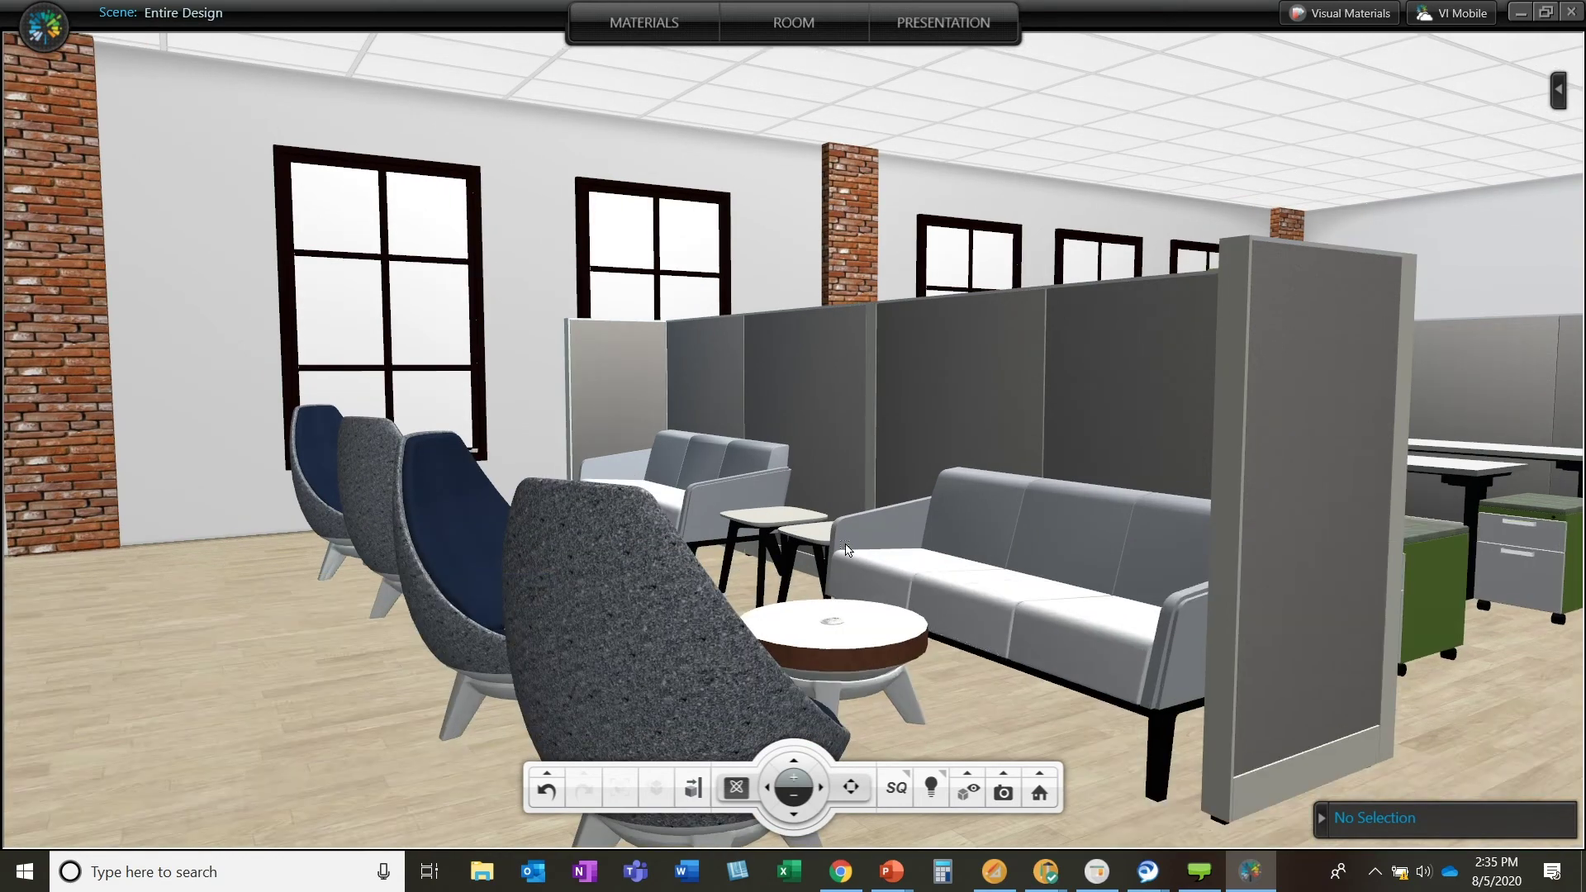
{"action": "scroll", "coordinate": [846, 549], "scroll_direction": "down", "scroll_amount": 1}
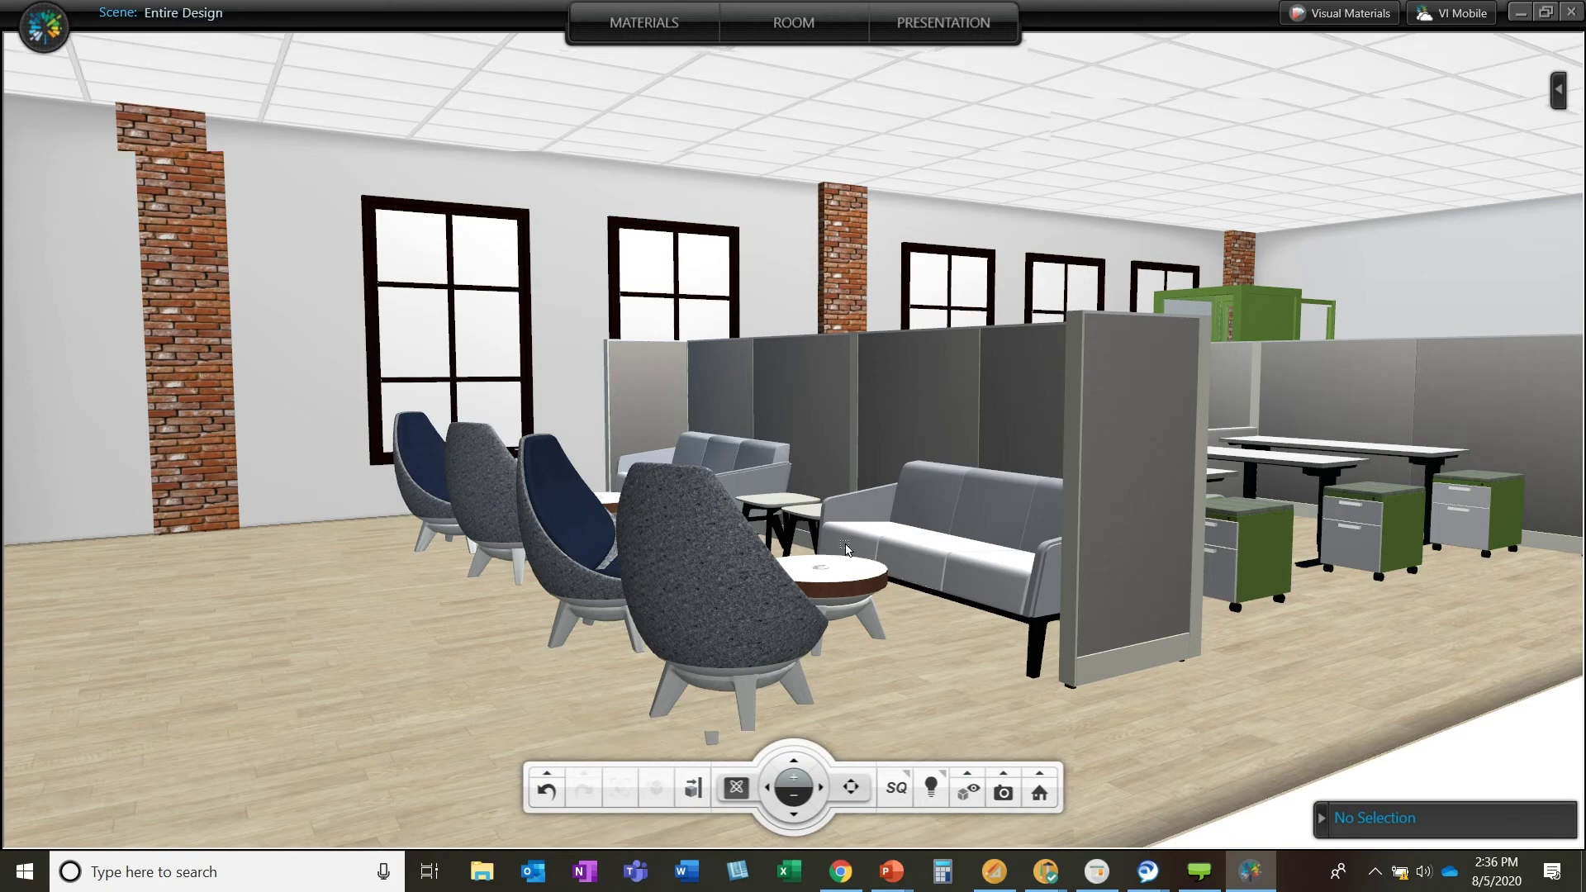
{"action": "left_click_drag", "start_coordinate": [846, 548], "coordinate": [946, 677]}
Select the floor and look through the wood materials available for it.
{"action": "left_click", "coordinate": [947, 677]}
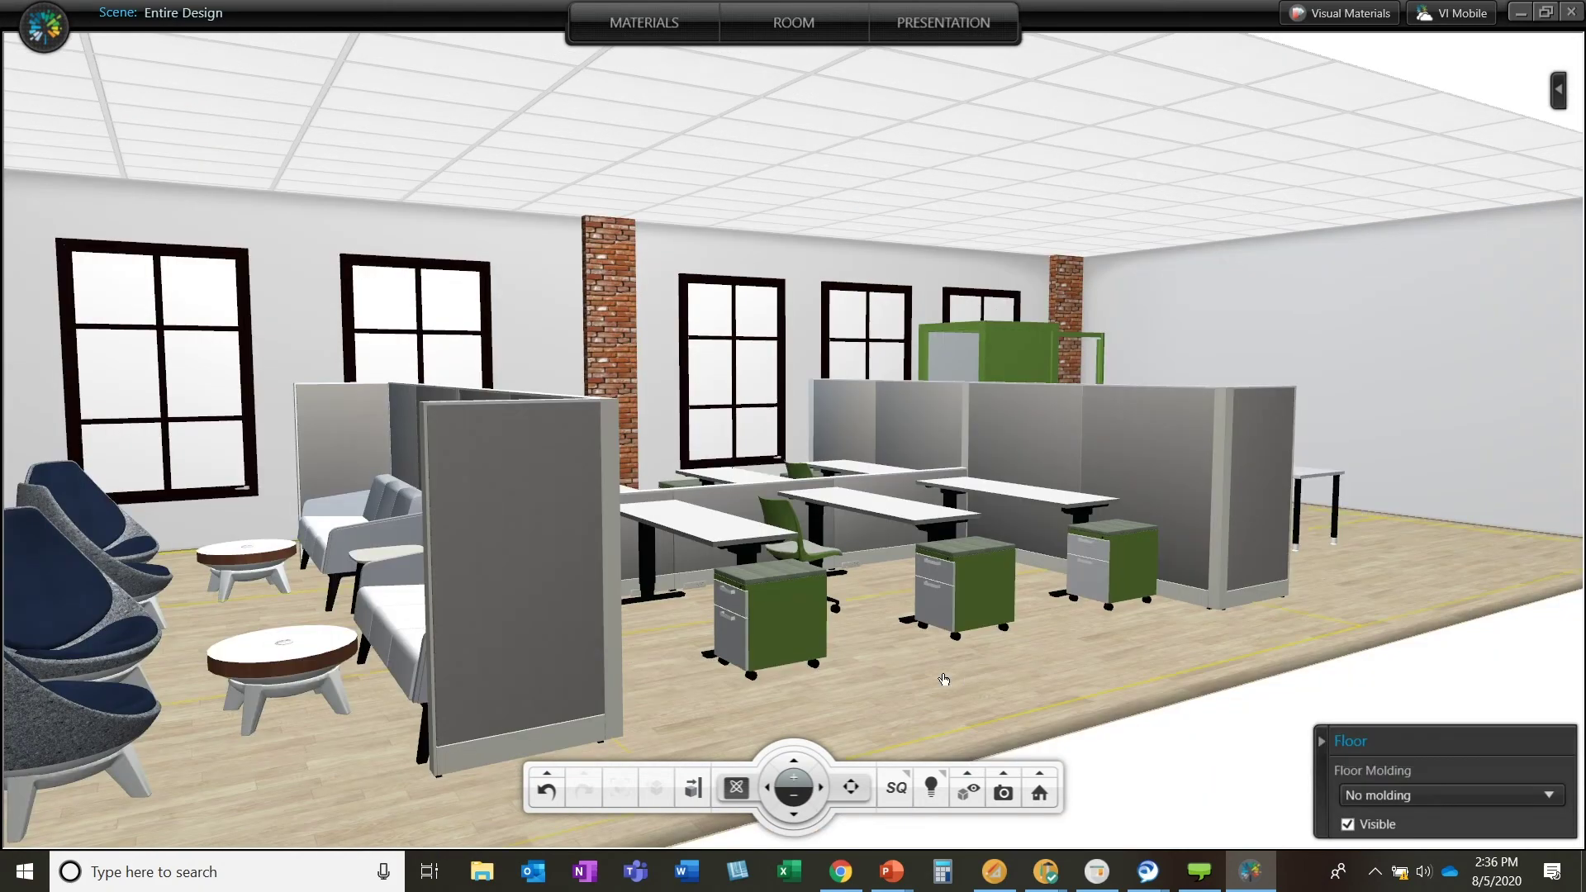
{"action": "left_click", "coordinate": [699, 28]}
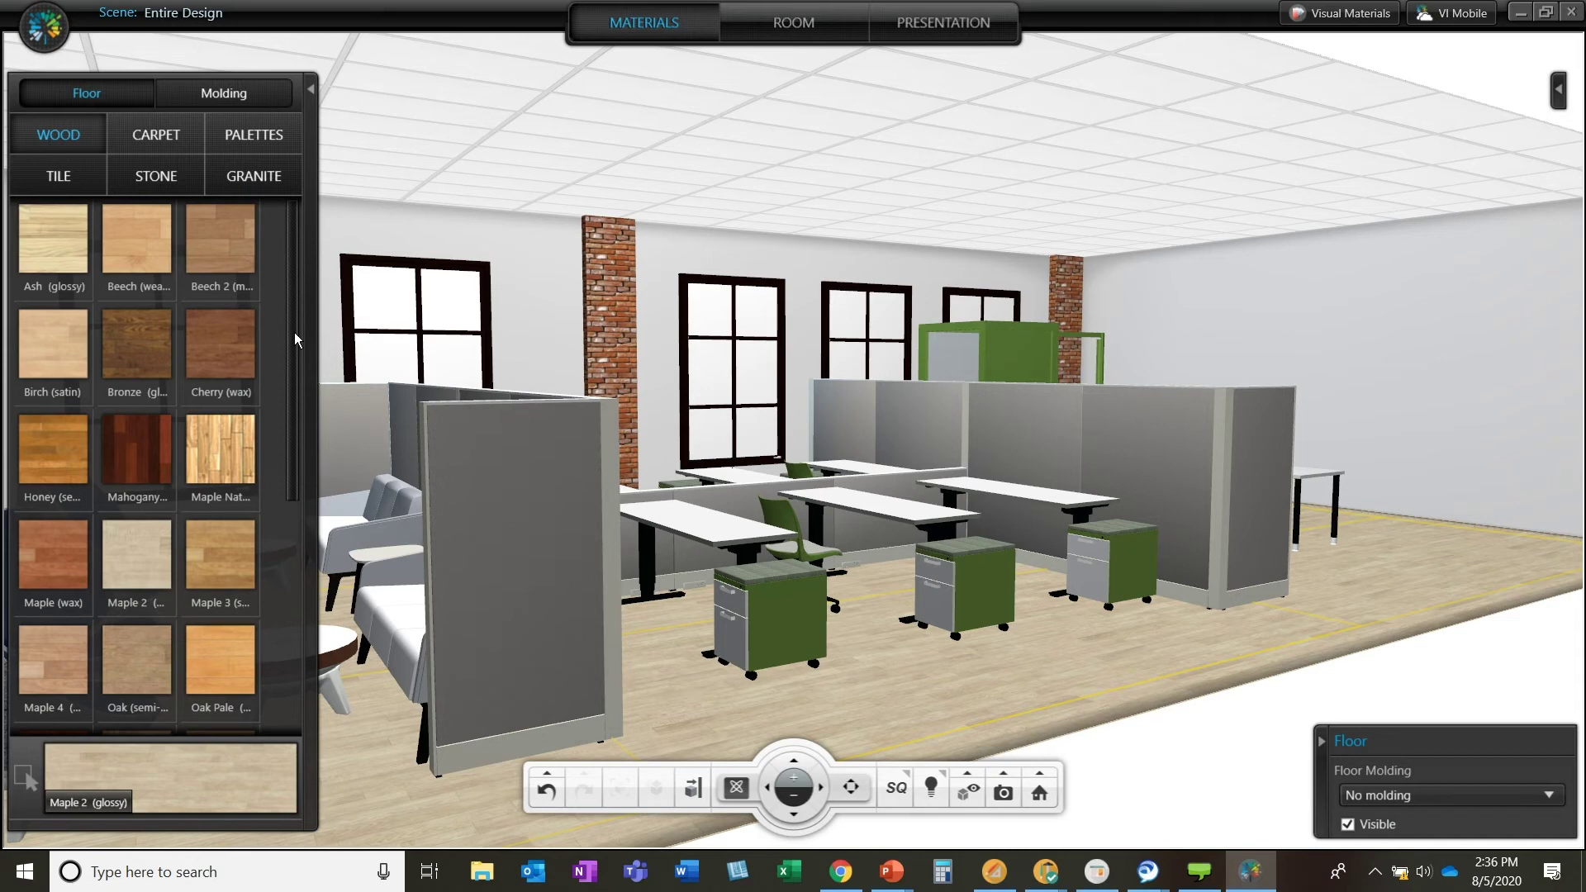
{"action": "scroll", "coordinate": [294, 338], "scroll_direction": "down", "scroll_amount": 3}
{"action": "scroll", "coordinate": [294, 332], "scroll_direction": "up", "scroll_amount": 3}
Switch to Chrome and bring up the beginning of the Architextures home page.
{"action": "left_click", "coordinate": [841, 880]}
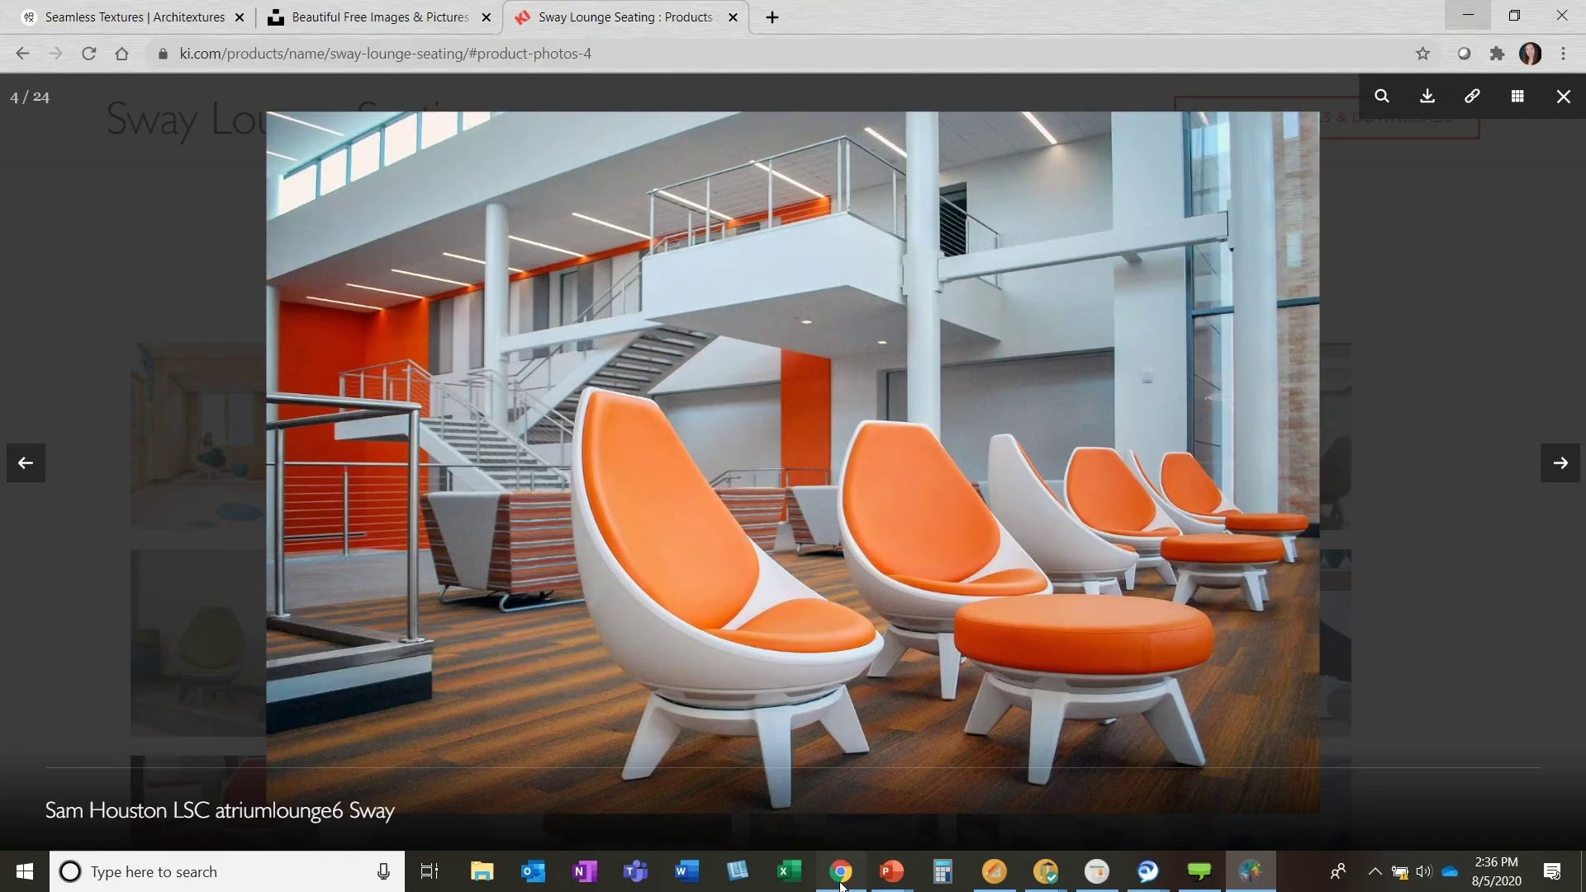
{"action": "left_click", "coordinate": [841, 880]}
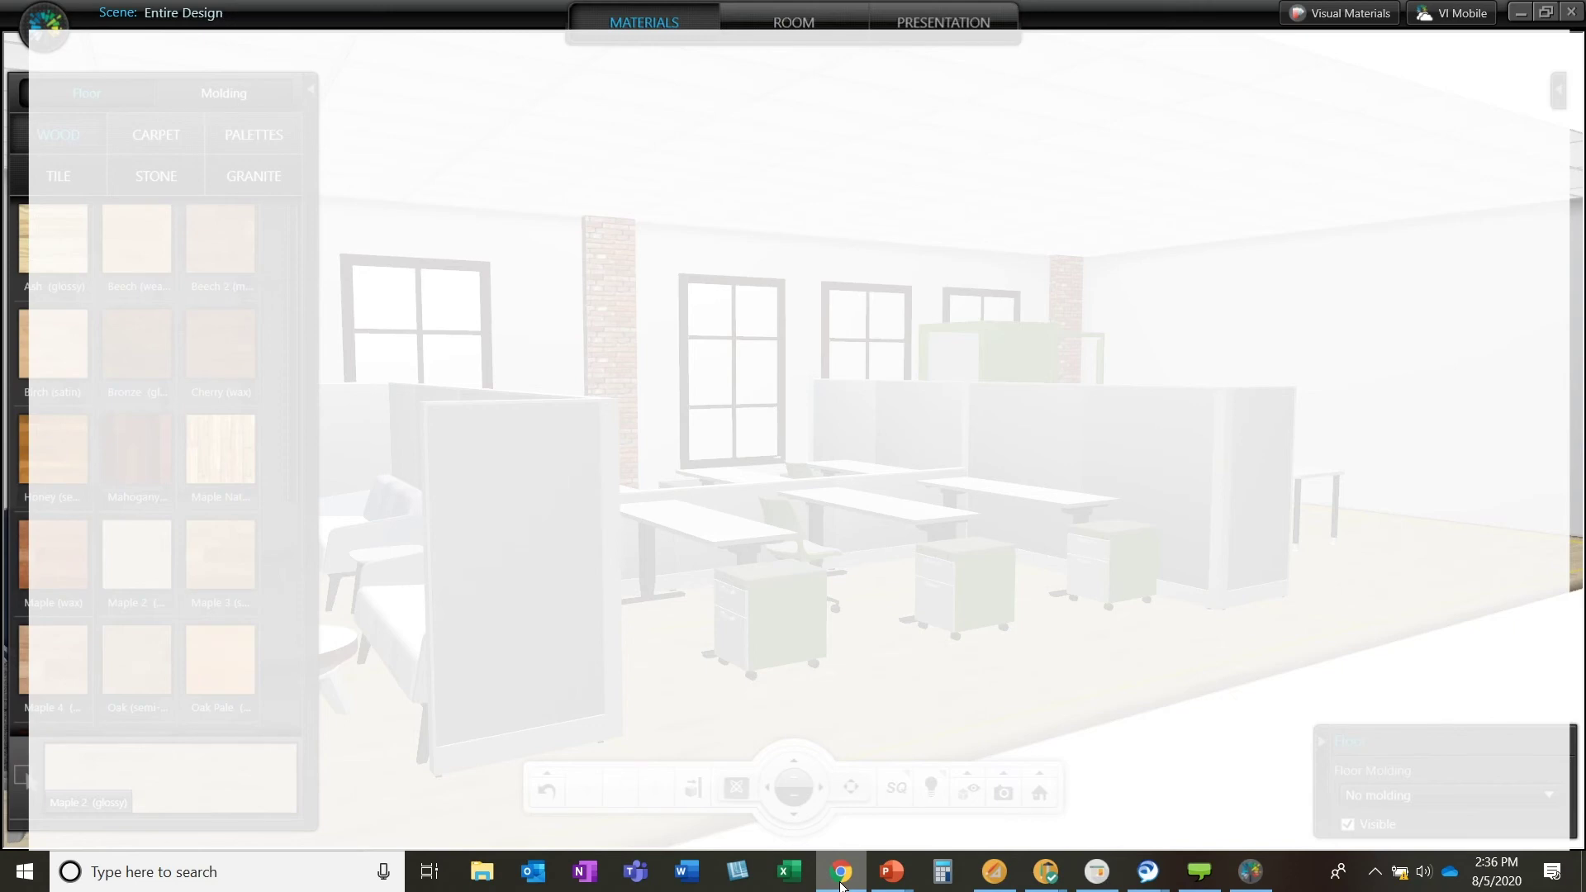
{"action": "left_click", "coordinate": [841, 881]}
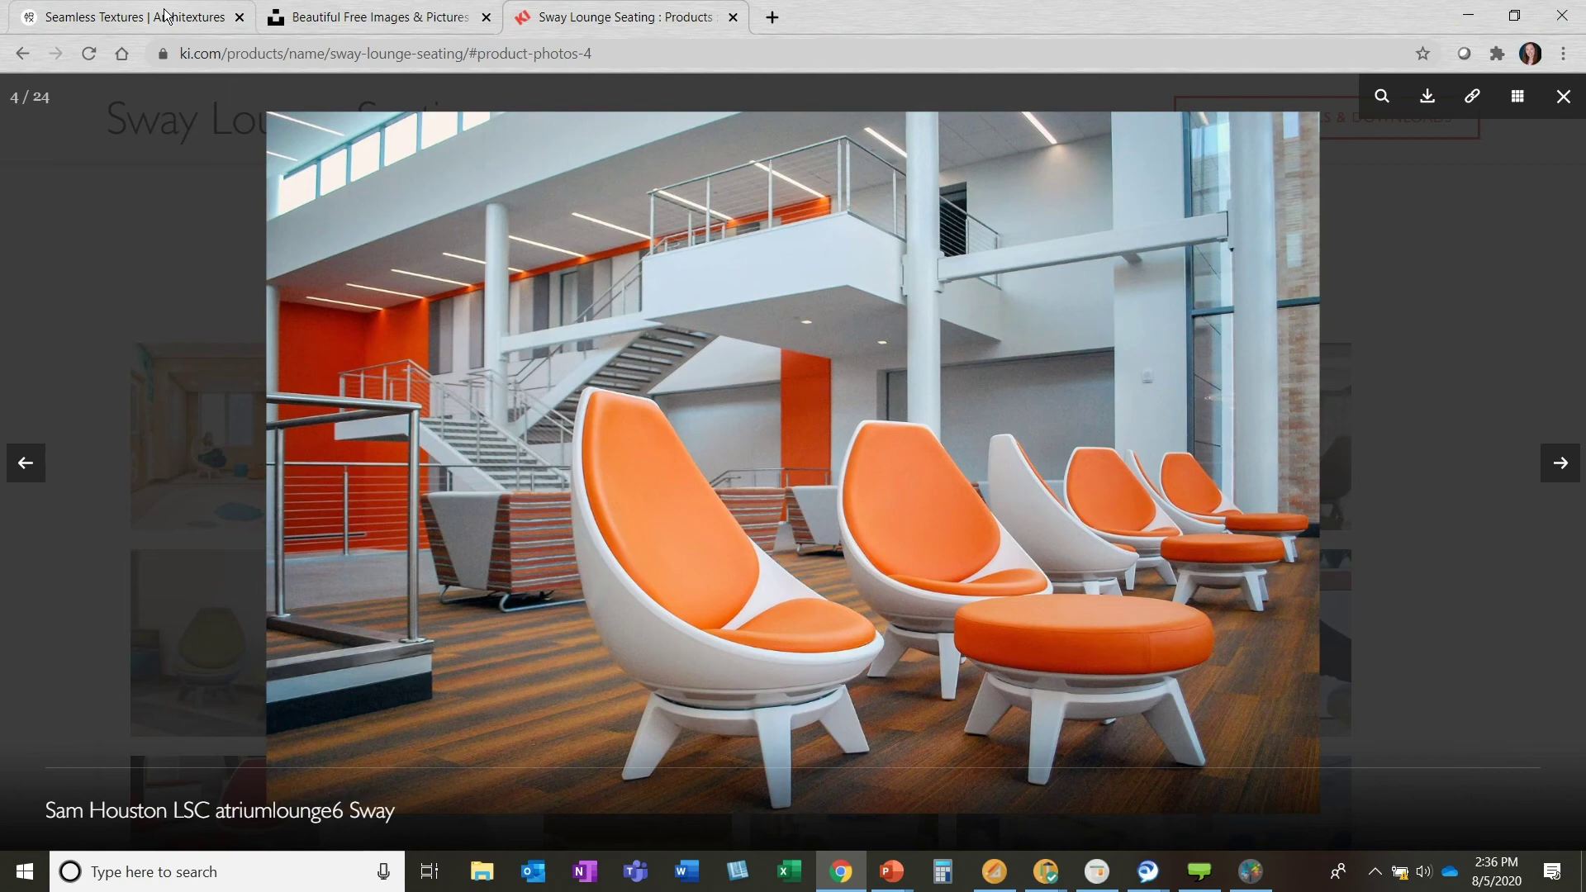
{"action": "left_click", "coordinate": [132, 16]}
{"action": "scroll", "coordinate": [120, 311], "scroll_direction": "up", "scroll_amount": 10}
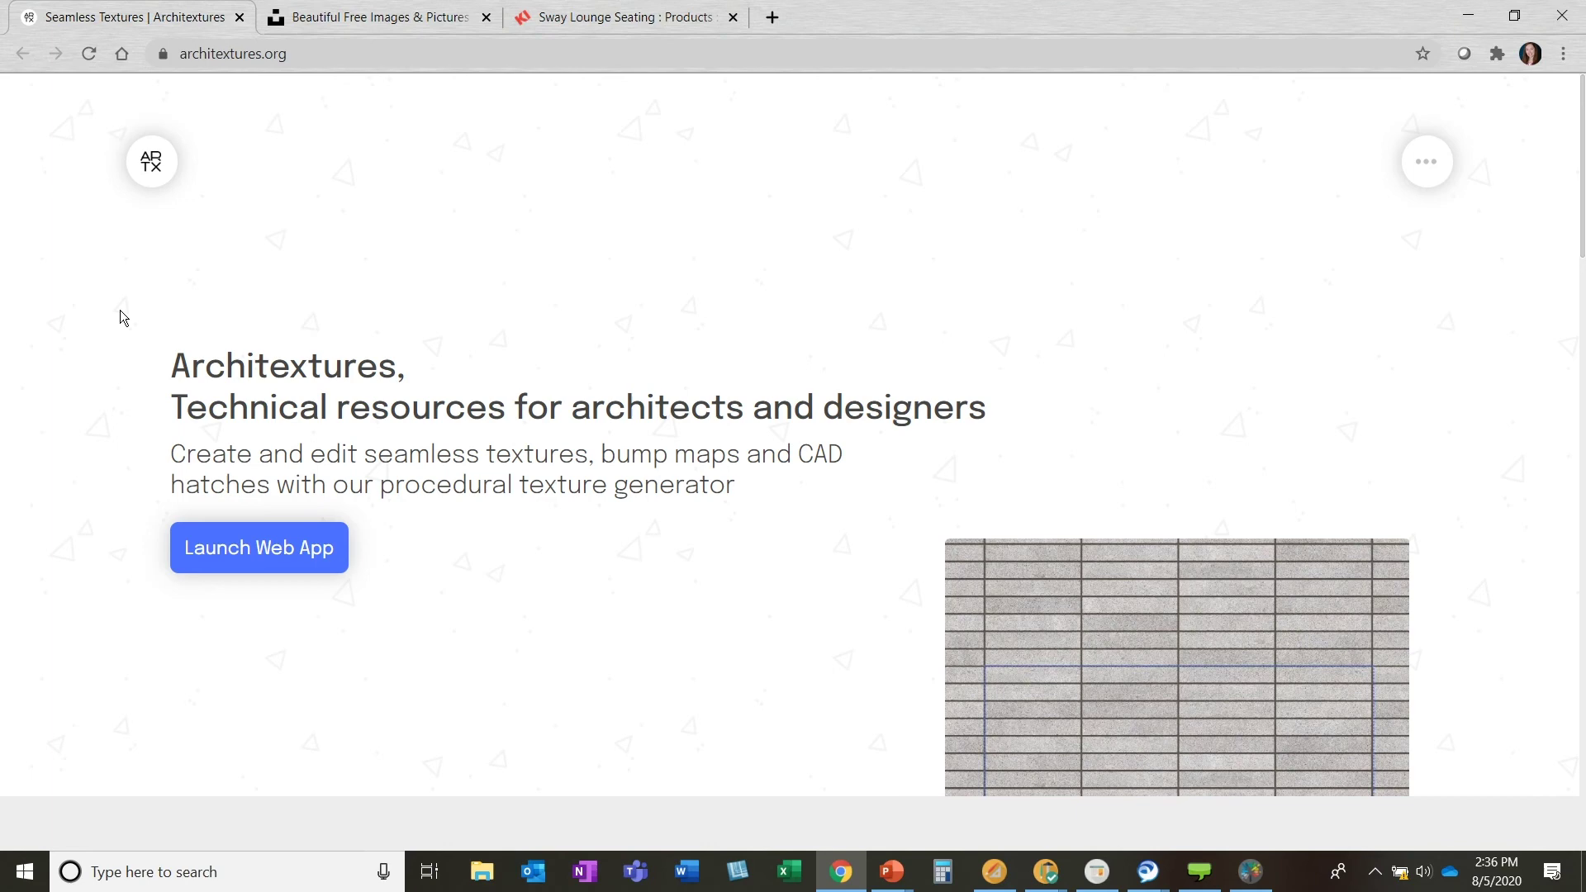
Browse the seamless textures on Architextures and open the Boardmarked Concrete Staggered texture.
{"action": "scroll", "coordinate": [269, 438], "scroll_direction": "down", "scroll_amount": 1}
{"action": "scroll", "coordinate": [269, 438], "scroll_direction": "down", "scroll_amount": 1}
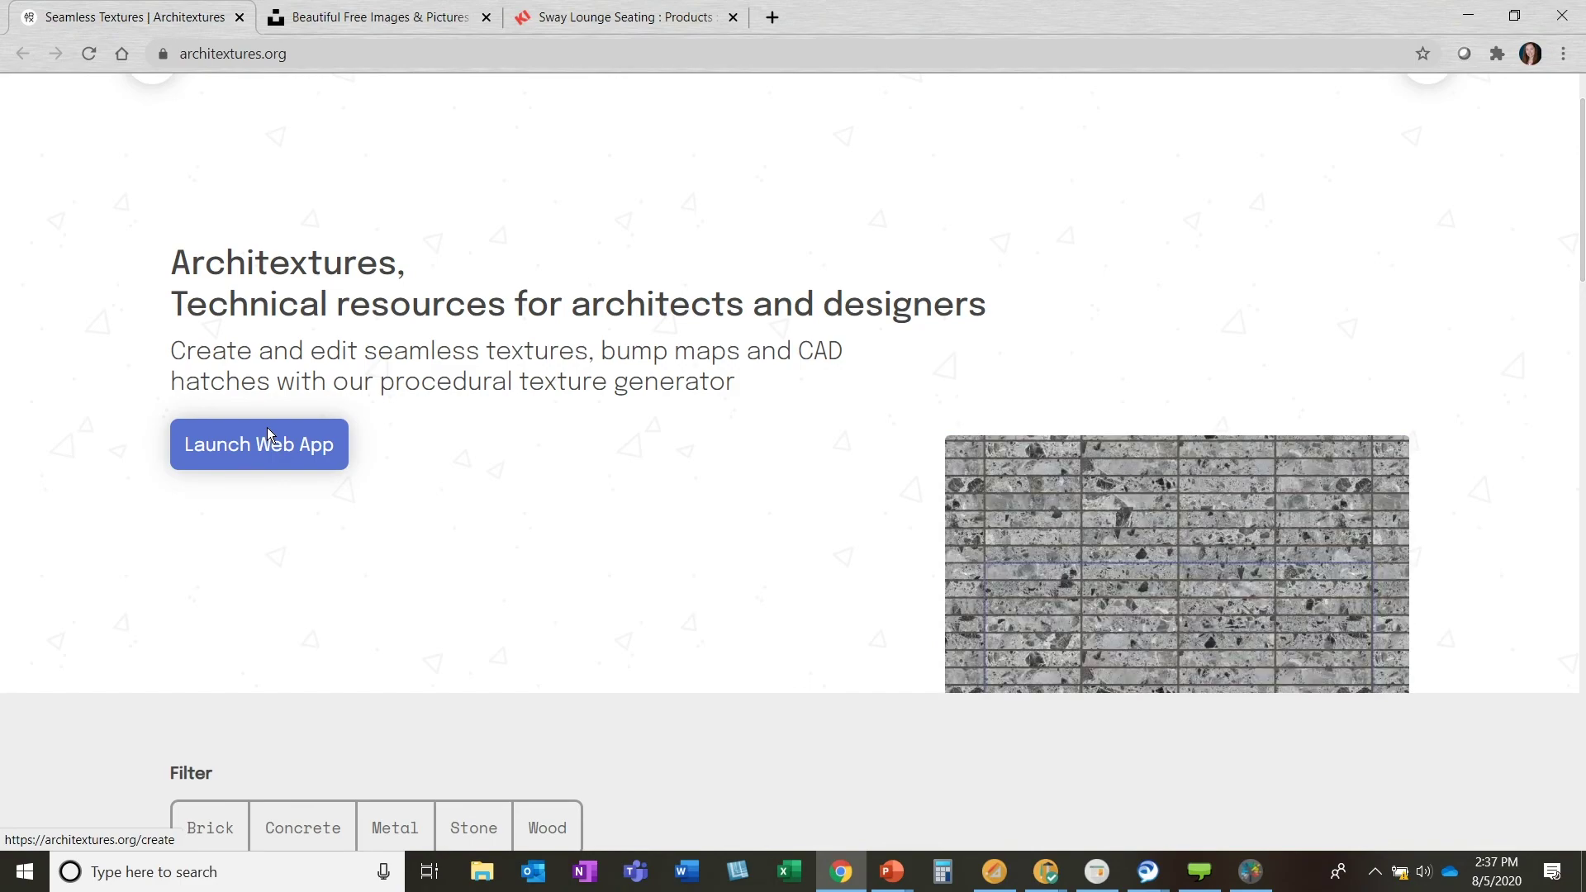
{"action": "scroll", "coordinate": [165, 430], "scroll_direction": "down", "scroll_amount": 1}
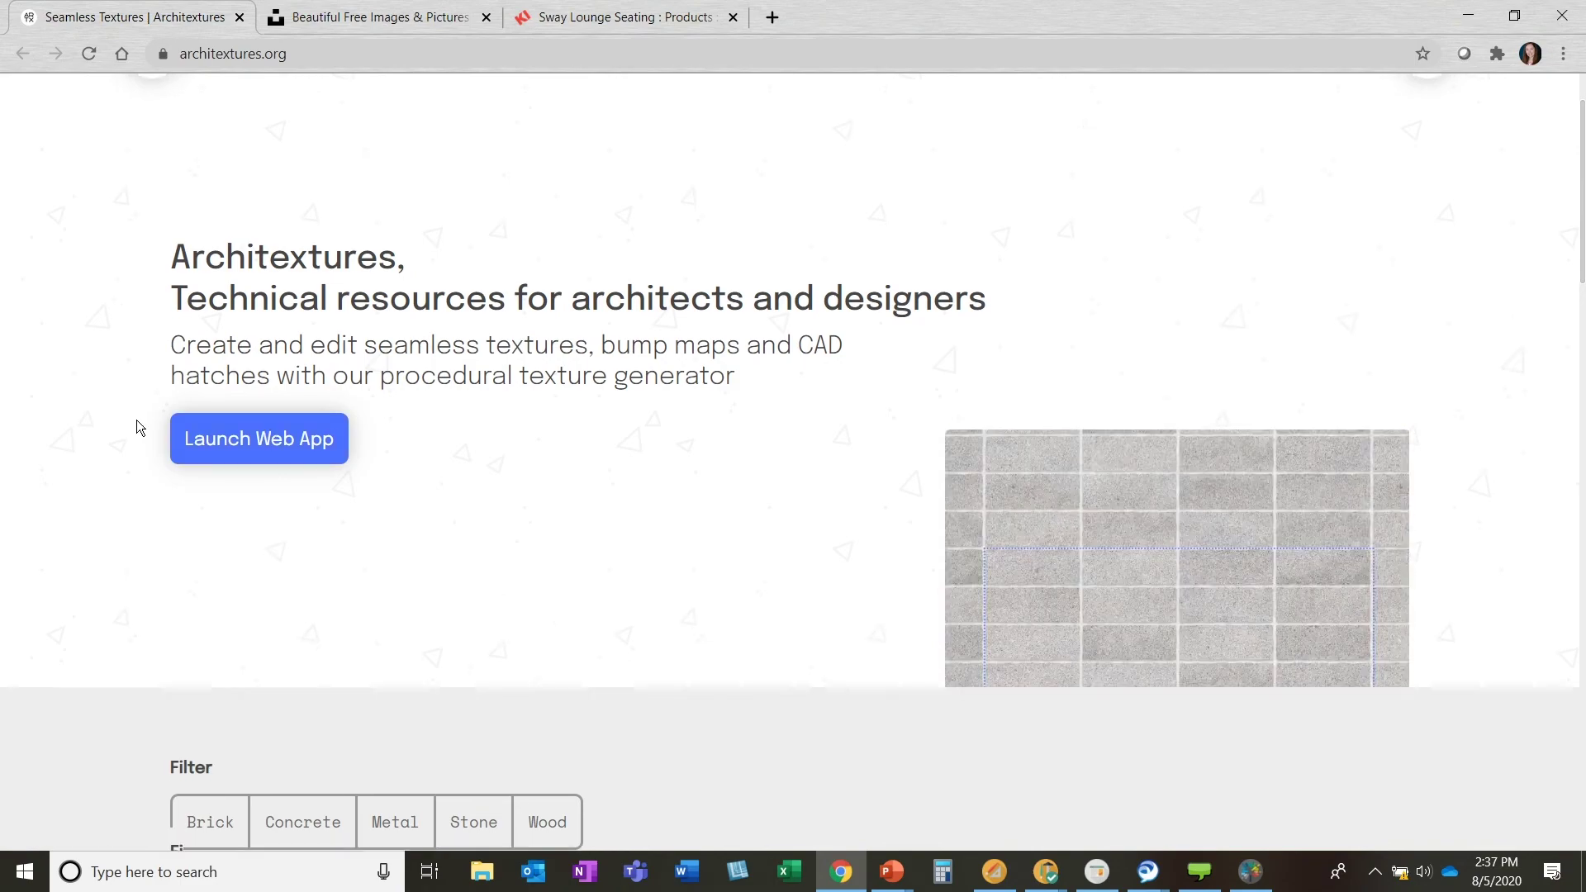
{"action": "scroll", "coordinate": [115, 413], "scroll_direction": "down", "scroll_amount": 7}
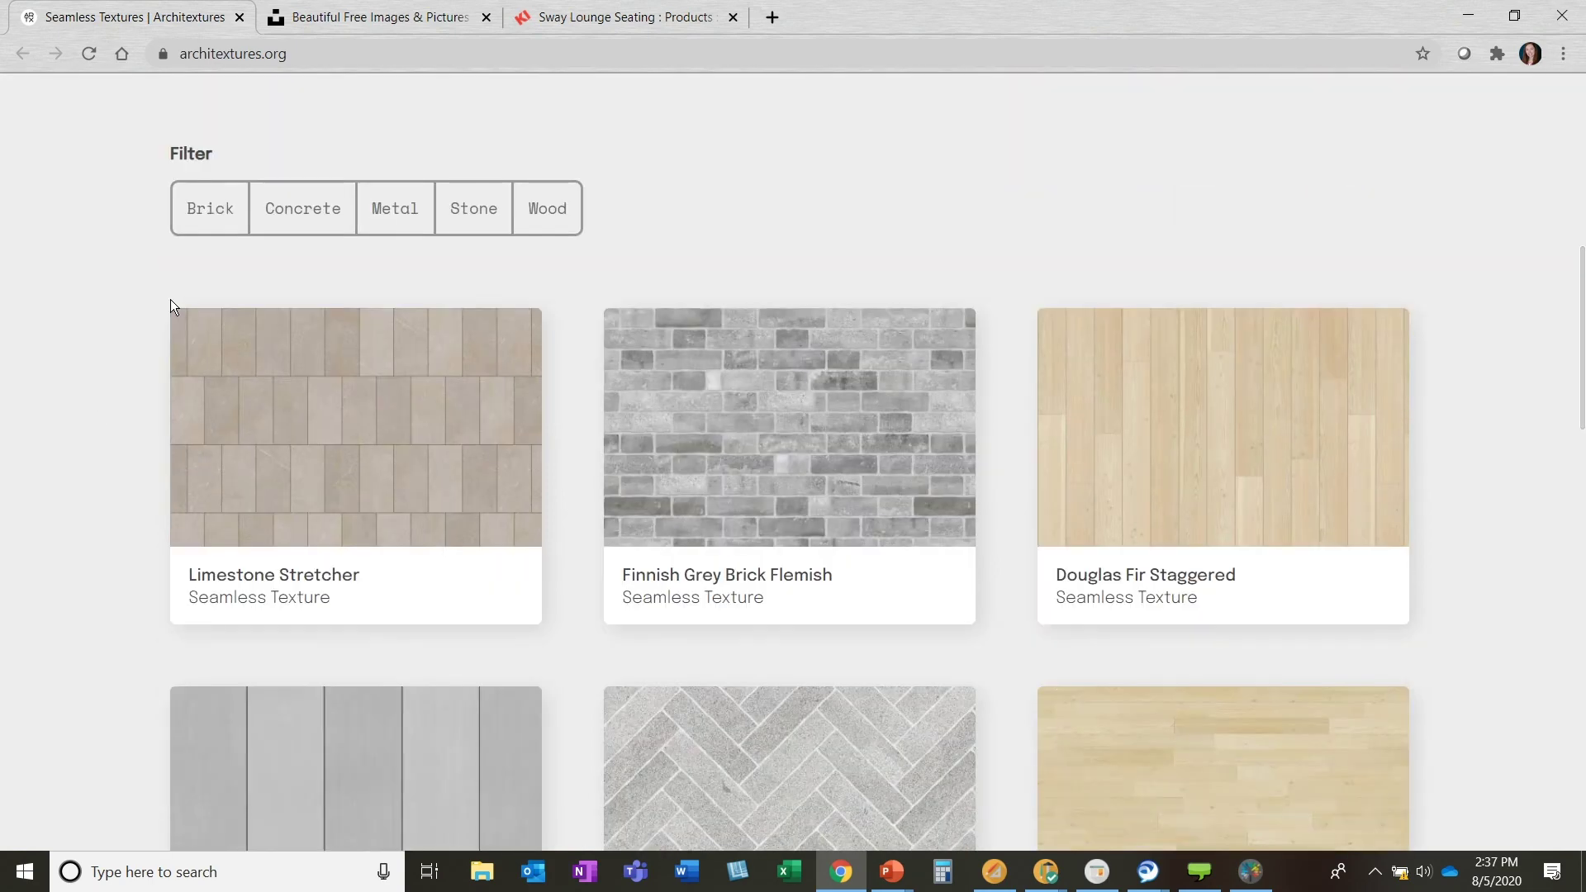
{"action": "scroll", "coordinate": [157, 339], "scroll_direction": "down", "scroll_amount": 1}
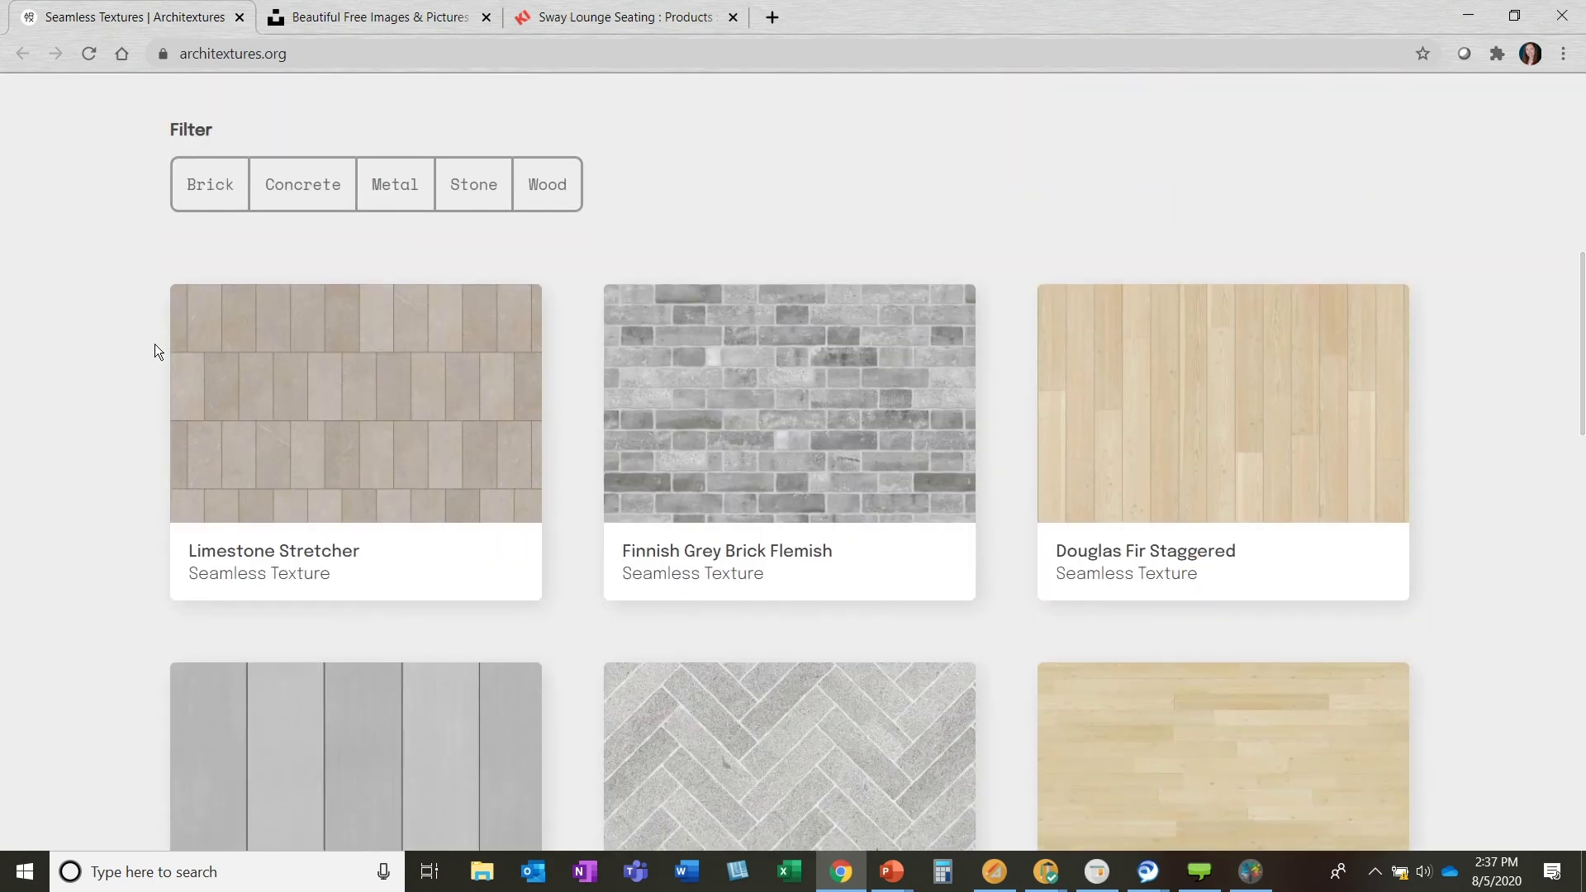
{"action": "scroll", "coordinate": [153, 350], "scroll_direction": "down", "scroll_amount": 3}
{"action": "scroll", "coordinate": [150, 363], "scroll_direction": "down", "scroll_amount": 2}
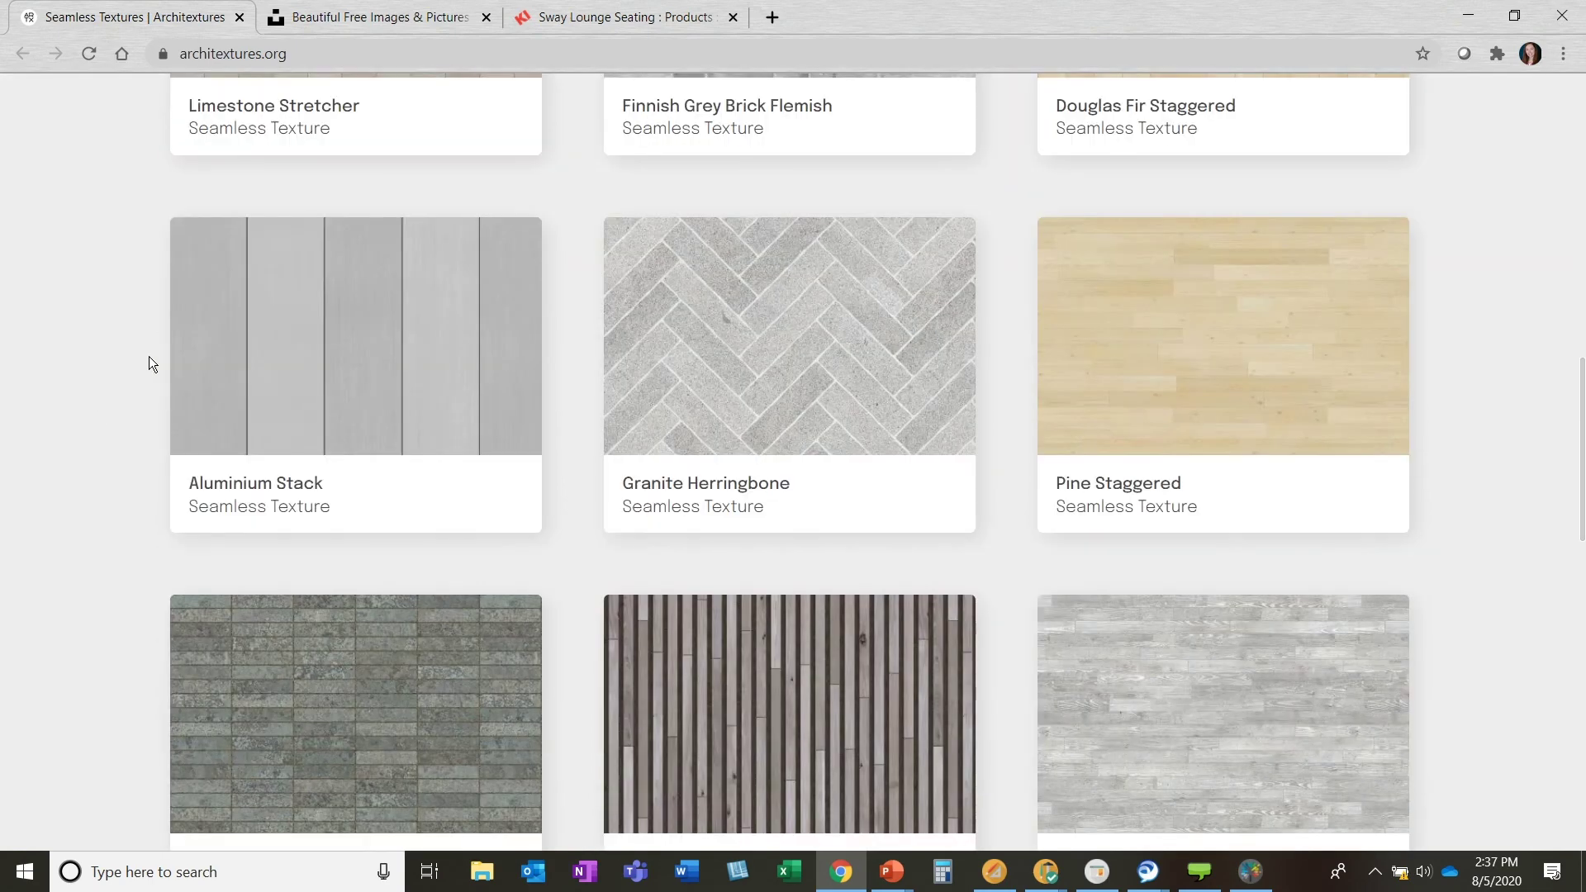
{"action": "scroll", "coordinate": [150, 364], "scroll_direction": "down", "scroll_amount": 4}
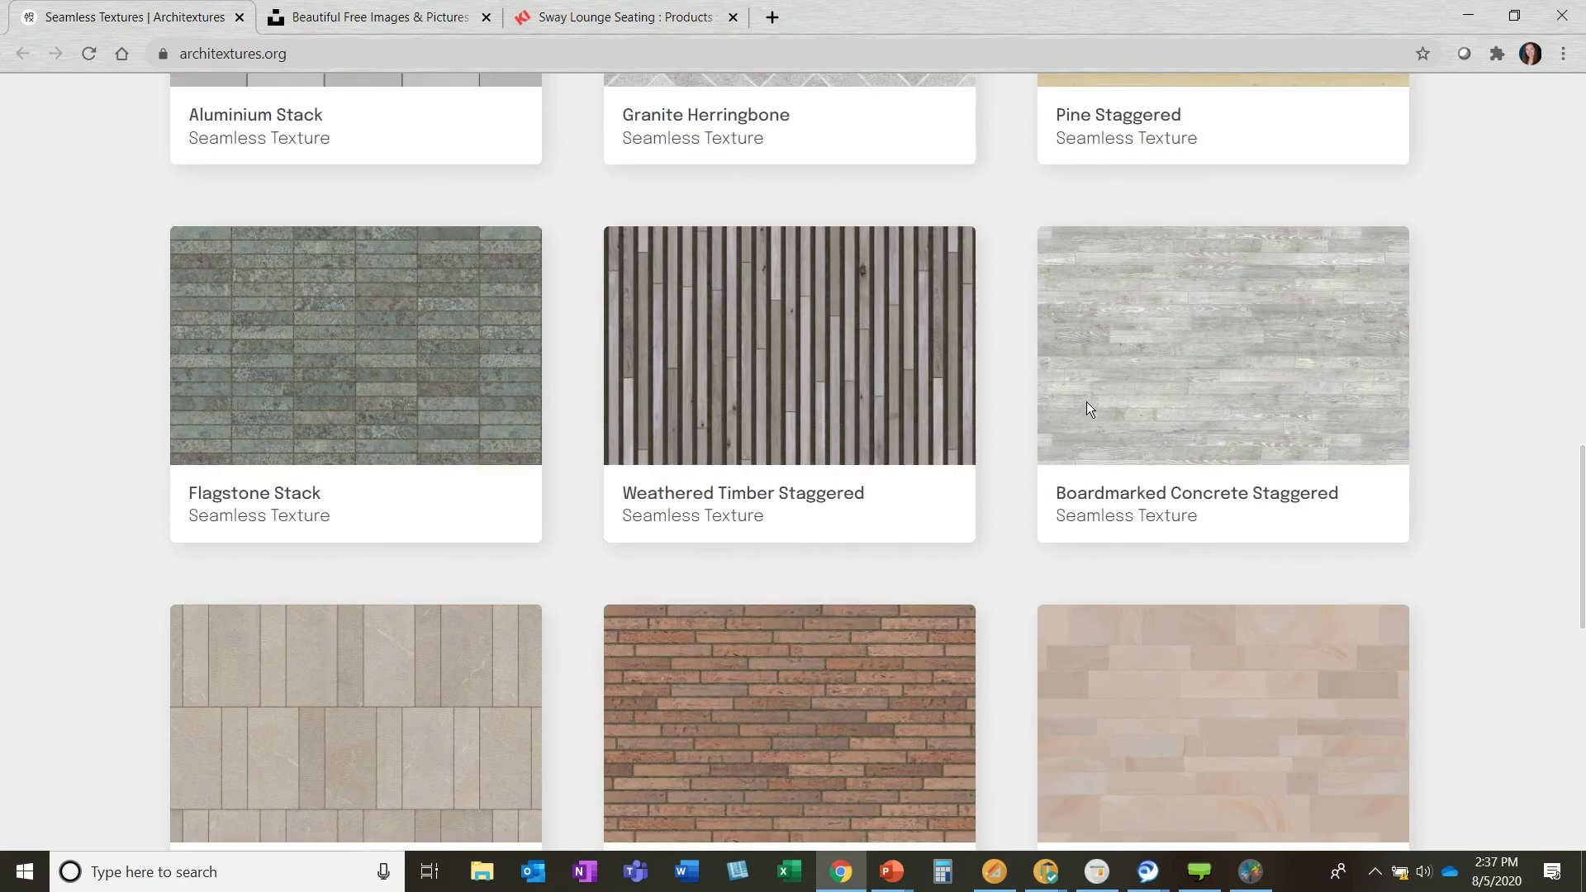
{"action": "left_click", "coordinate": [1087, 405]}
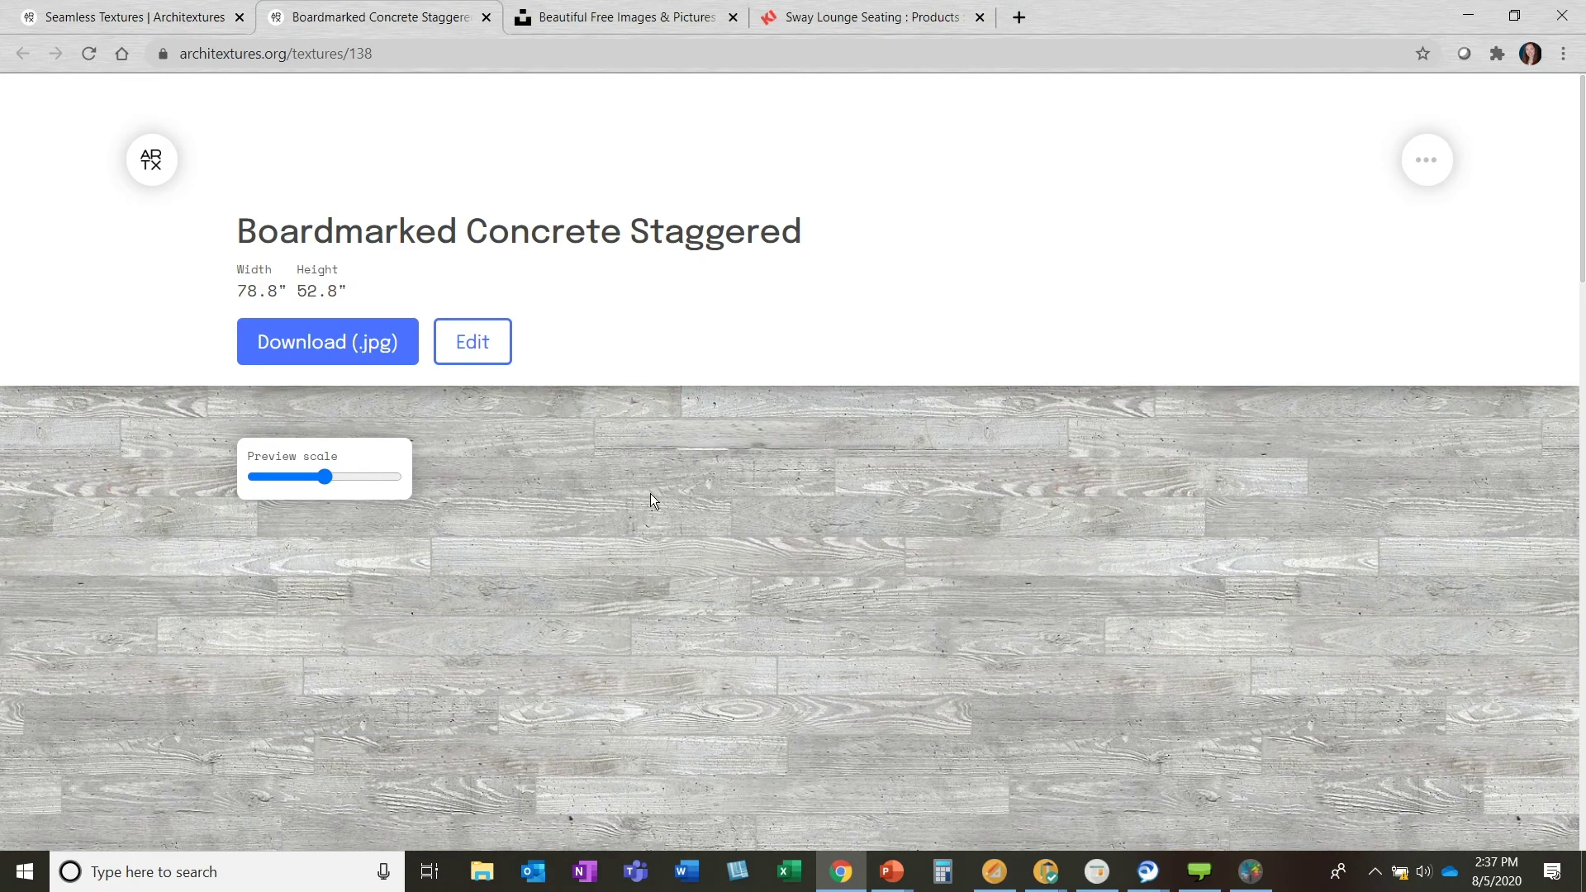
Preview the Boardmarked Concrete Staggered texture at a smaller scale and at a larger one.
{"action": "scroll", "coordinate": [651, 493], "scroll_direction": "down", "scroll_amount": 2}
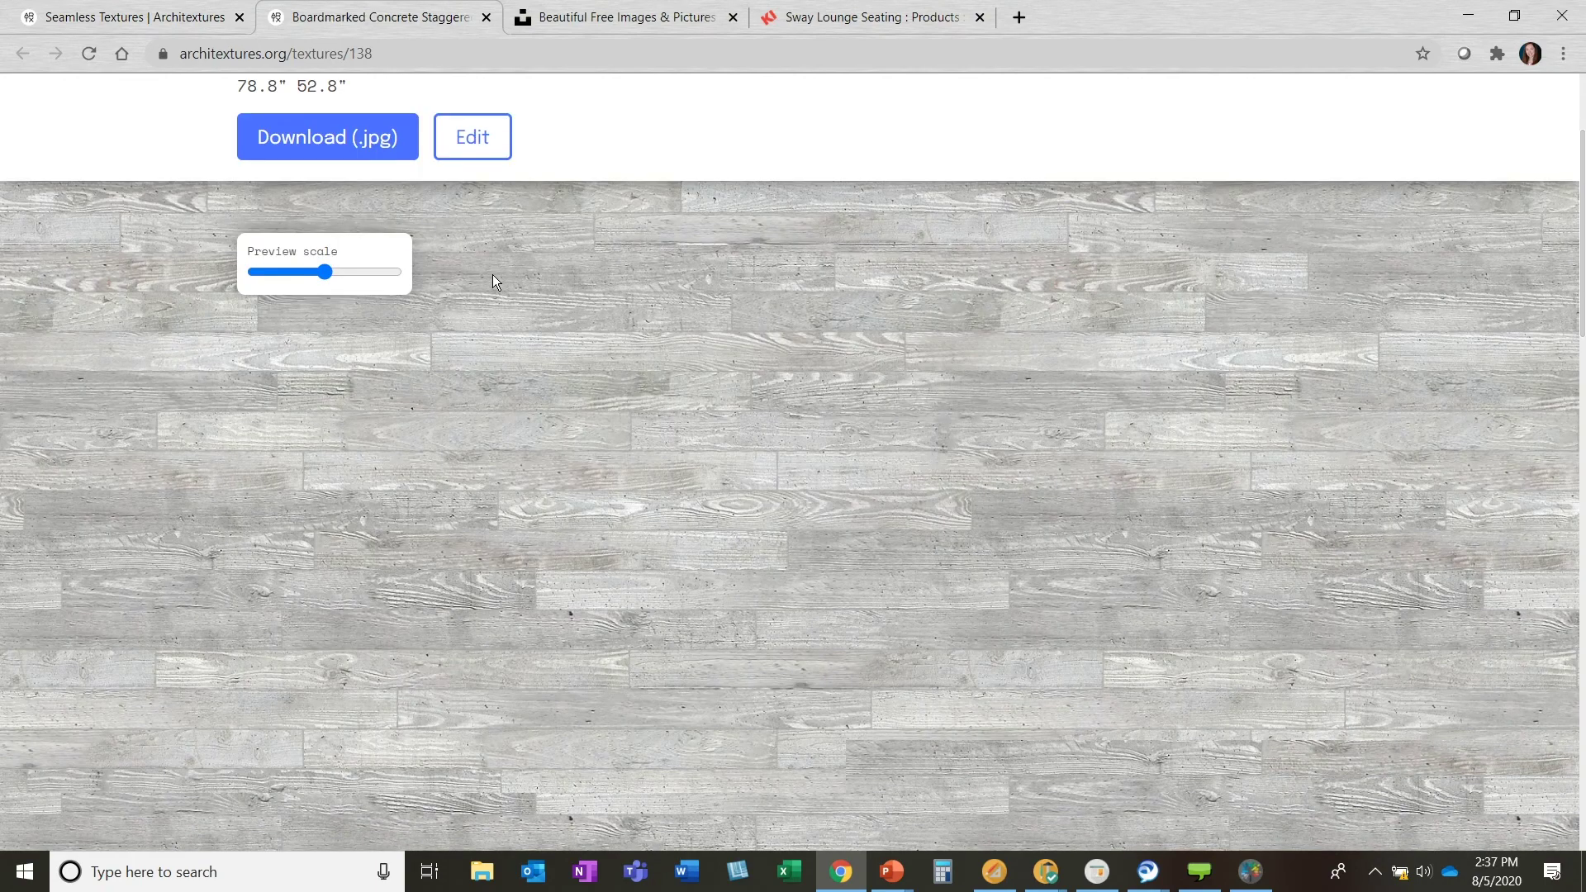
{"action": "left_click", "coordinate": [299, 267]}
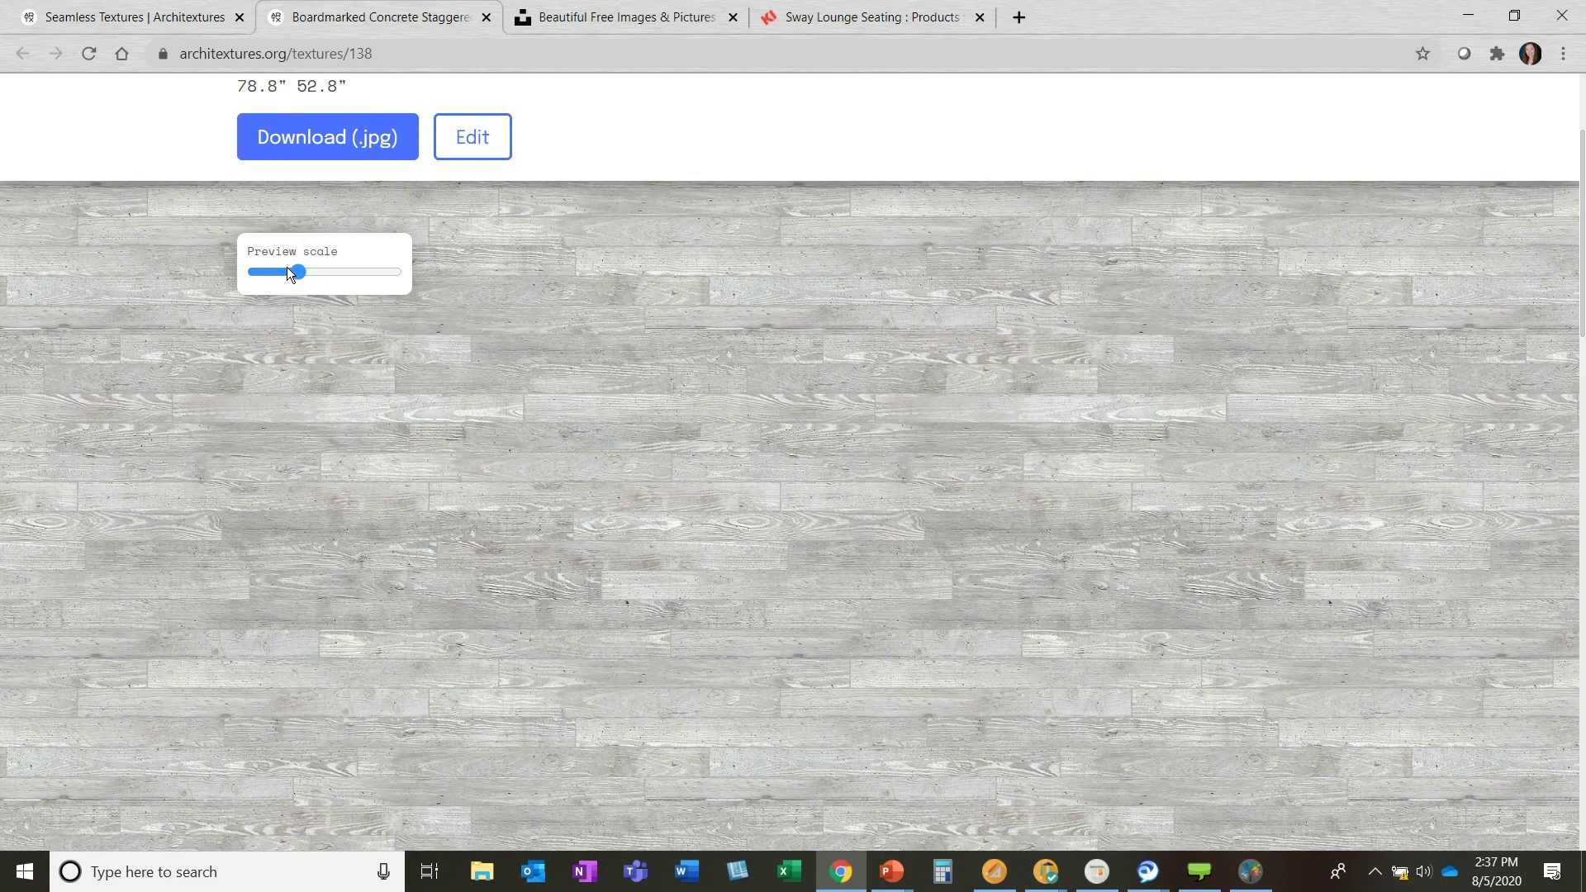
{"action": "left_click_drag", "start_coordinate": [288, 267], "coordinate": [283, 267]}
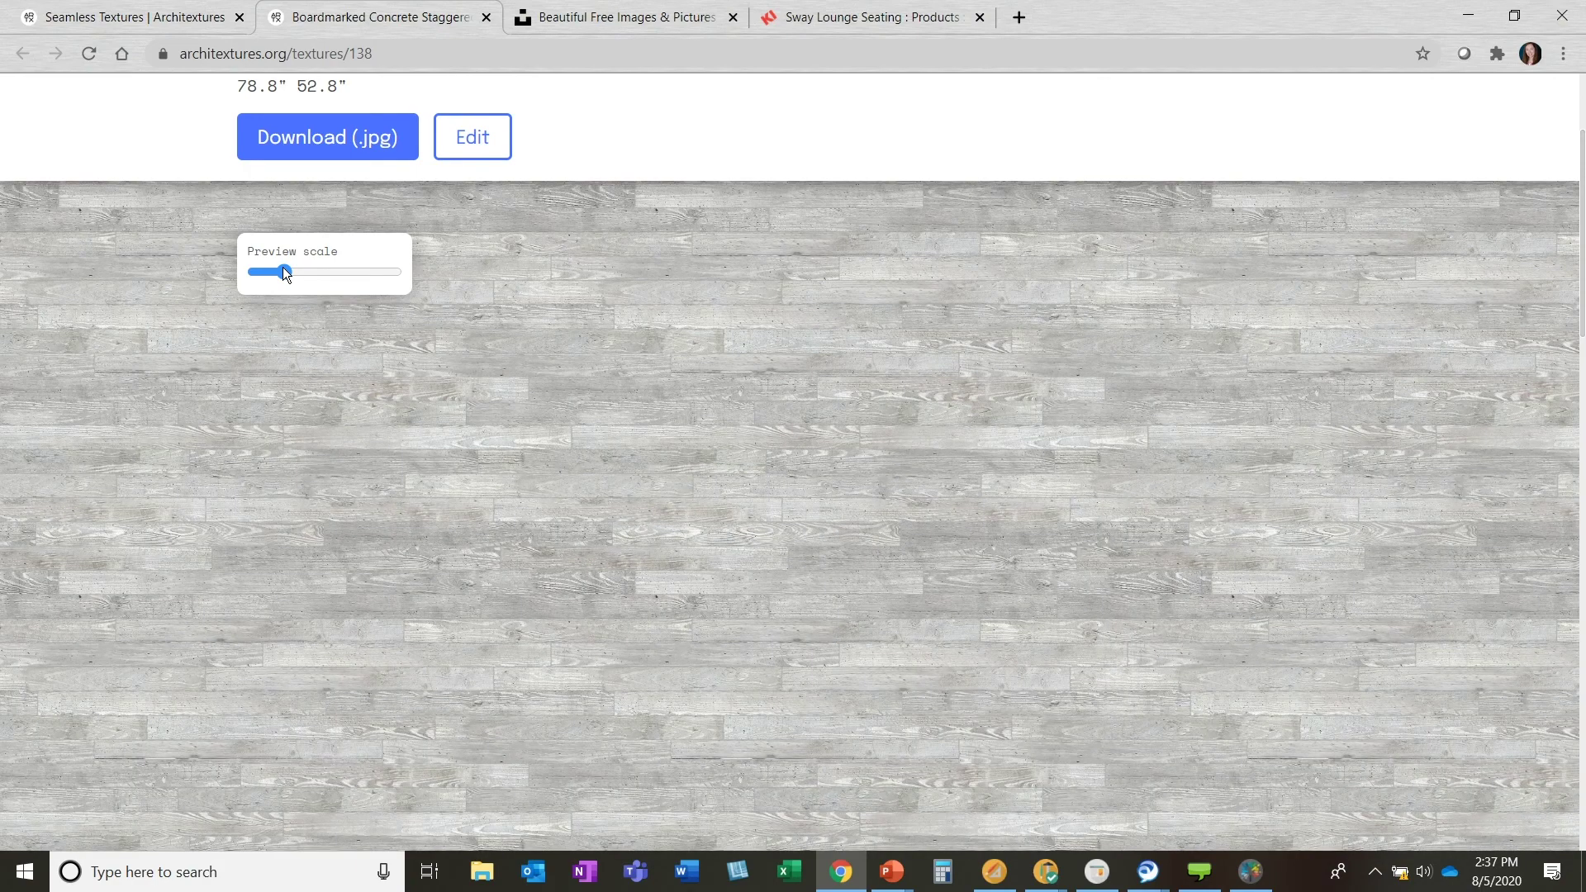
{"action": "left_click_drag", "start_coordinate": [282, 267], "coordinate": [339, 271]}
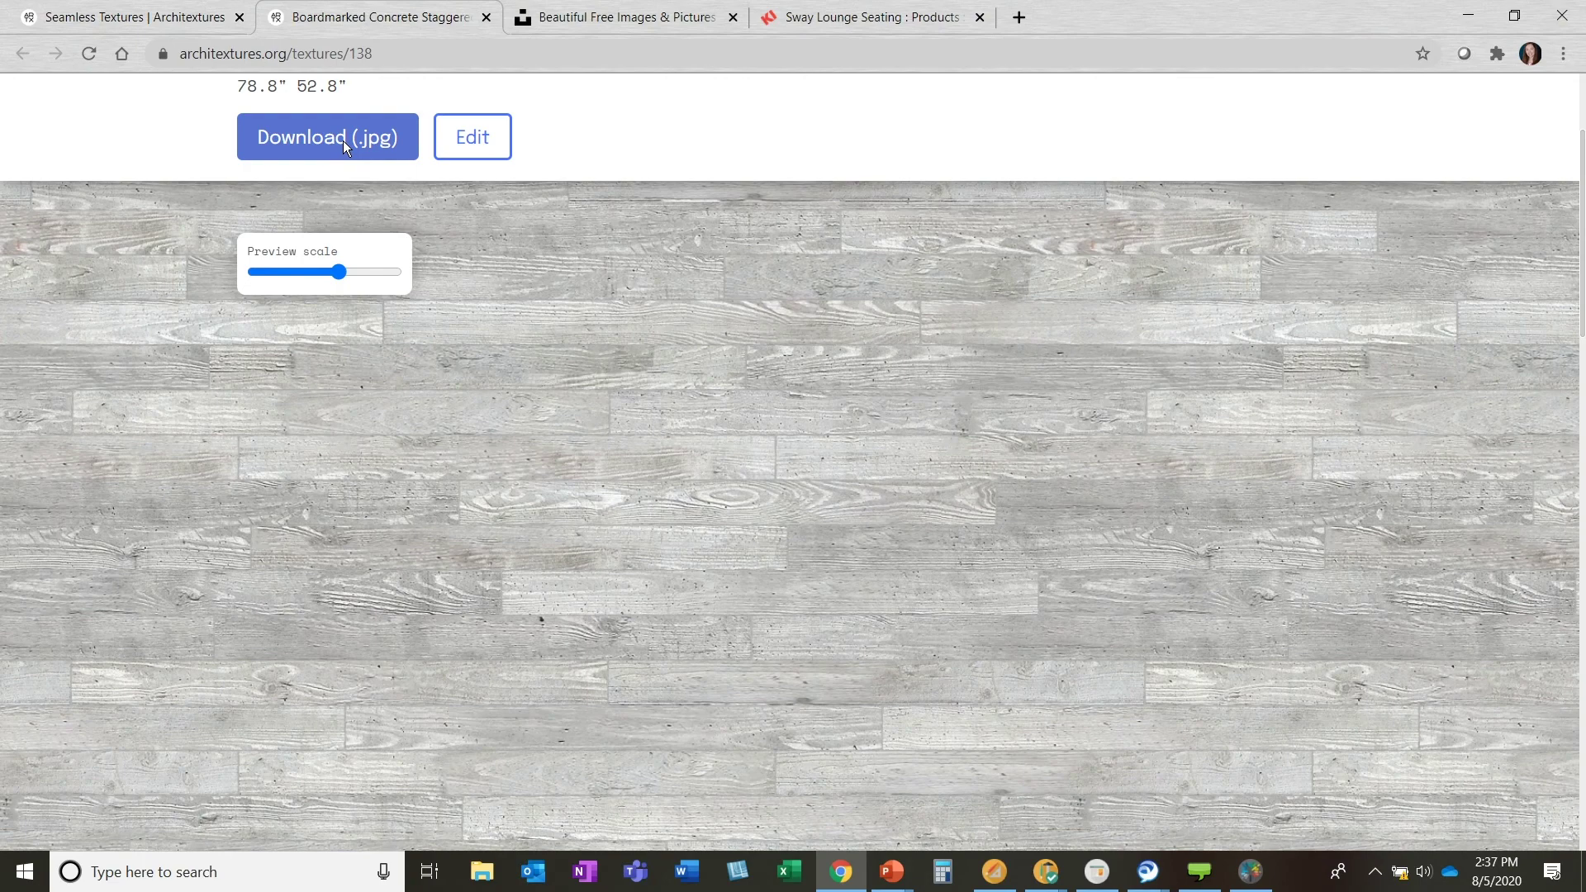
Download the Boardmarked Concrete Staggered texture as a .jpg and open the downloaded image.
{"action": "scroll", "coordinate": [327, 205], "scroll_direction": "up", "scroll_amount": 1}
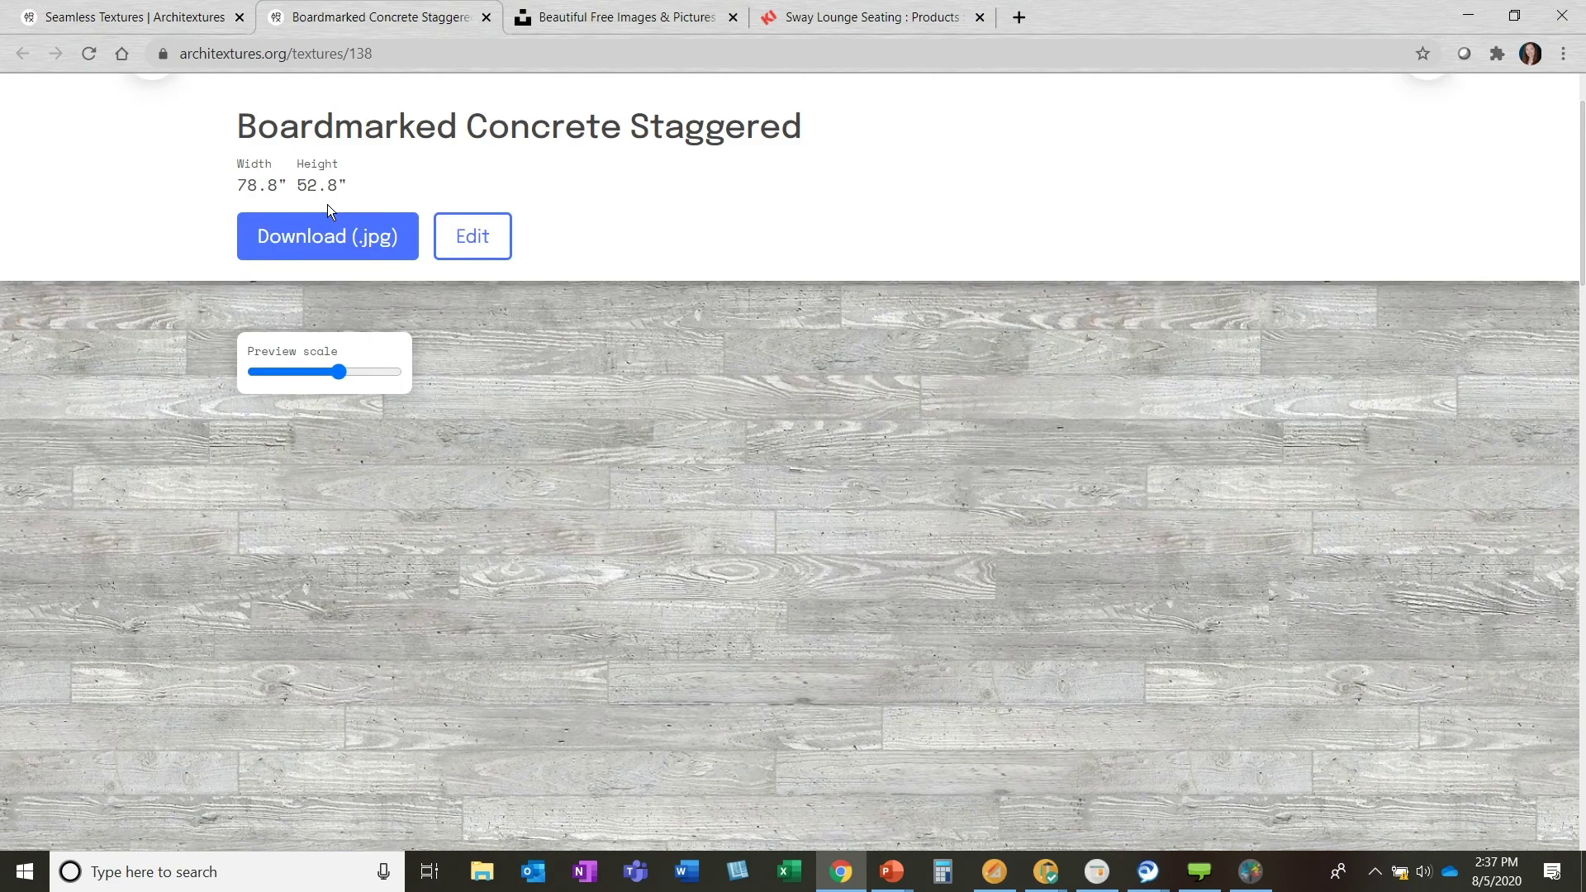
{"action": "left_click", "coordinate": [322, 218]}
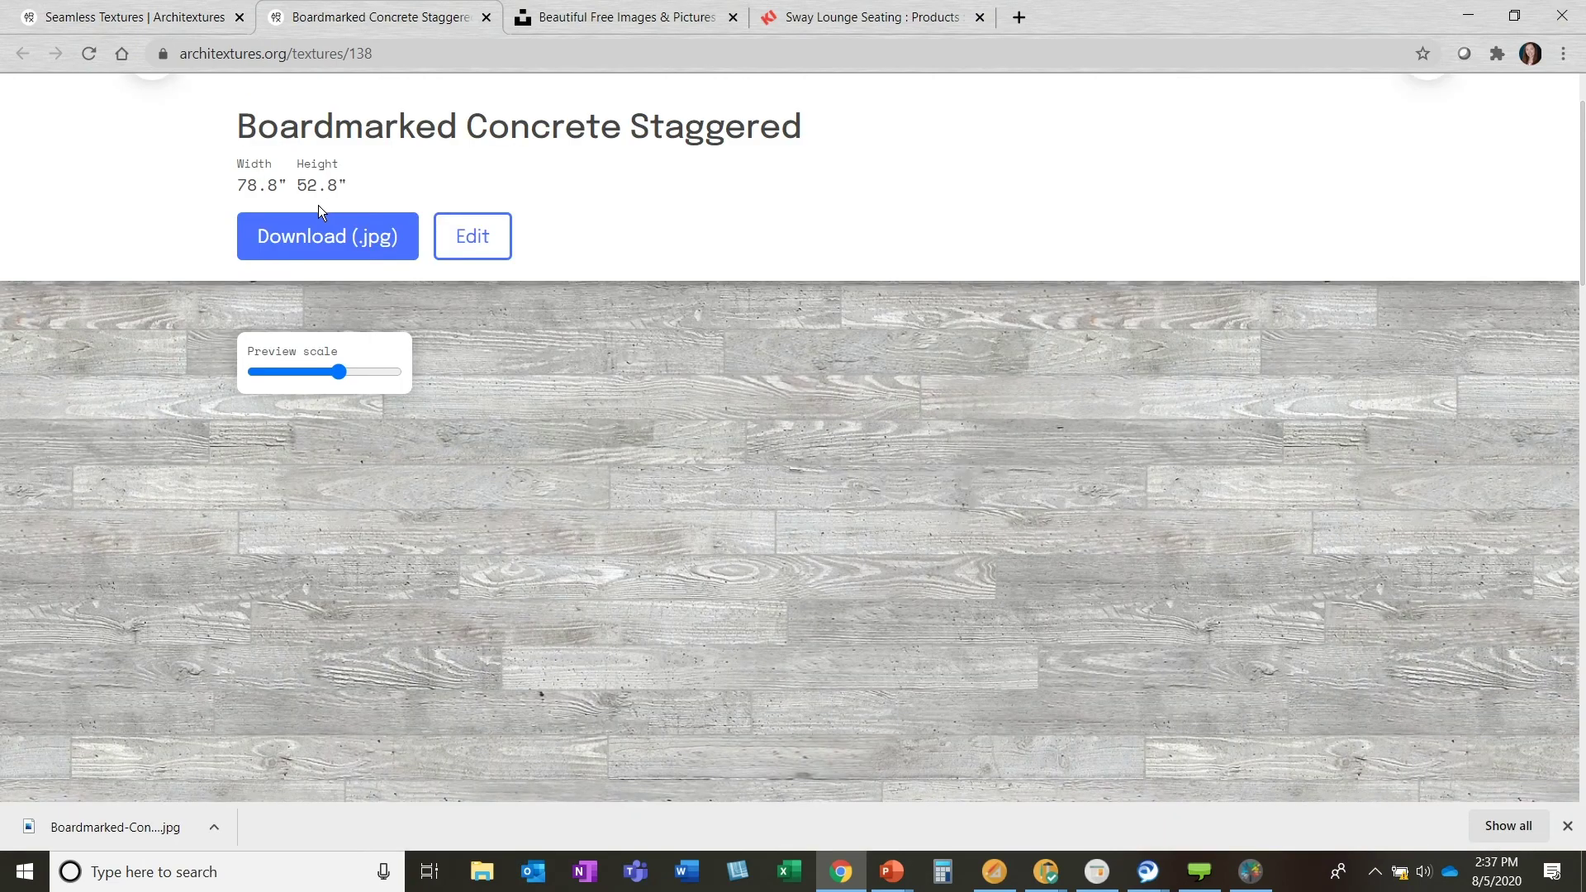
{"action": "left_click", "coordinate": [132, 828]}
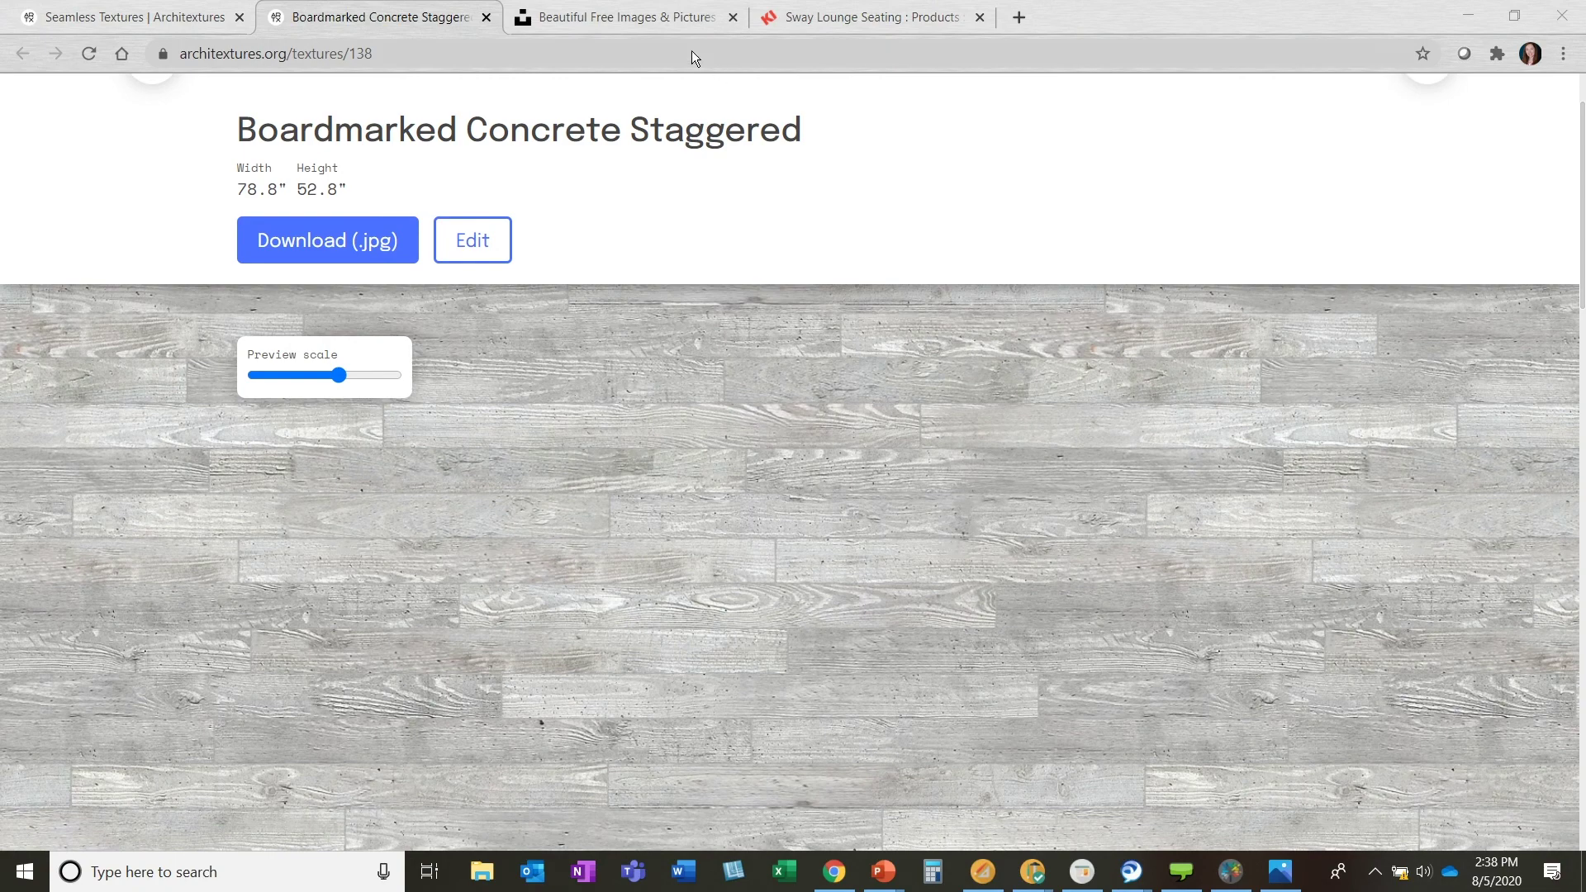
Search Unsplash for "office space" and look through the resulting photos.
{"action": "left_click", "coordinate": [661, 23]}
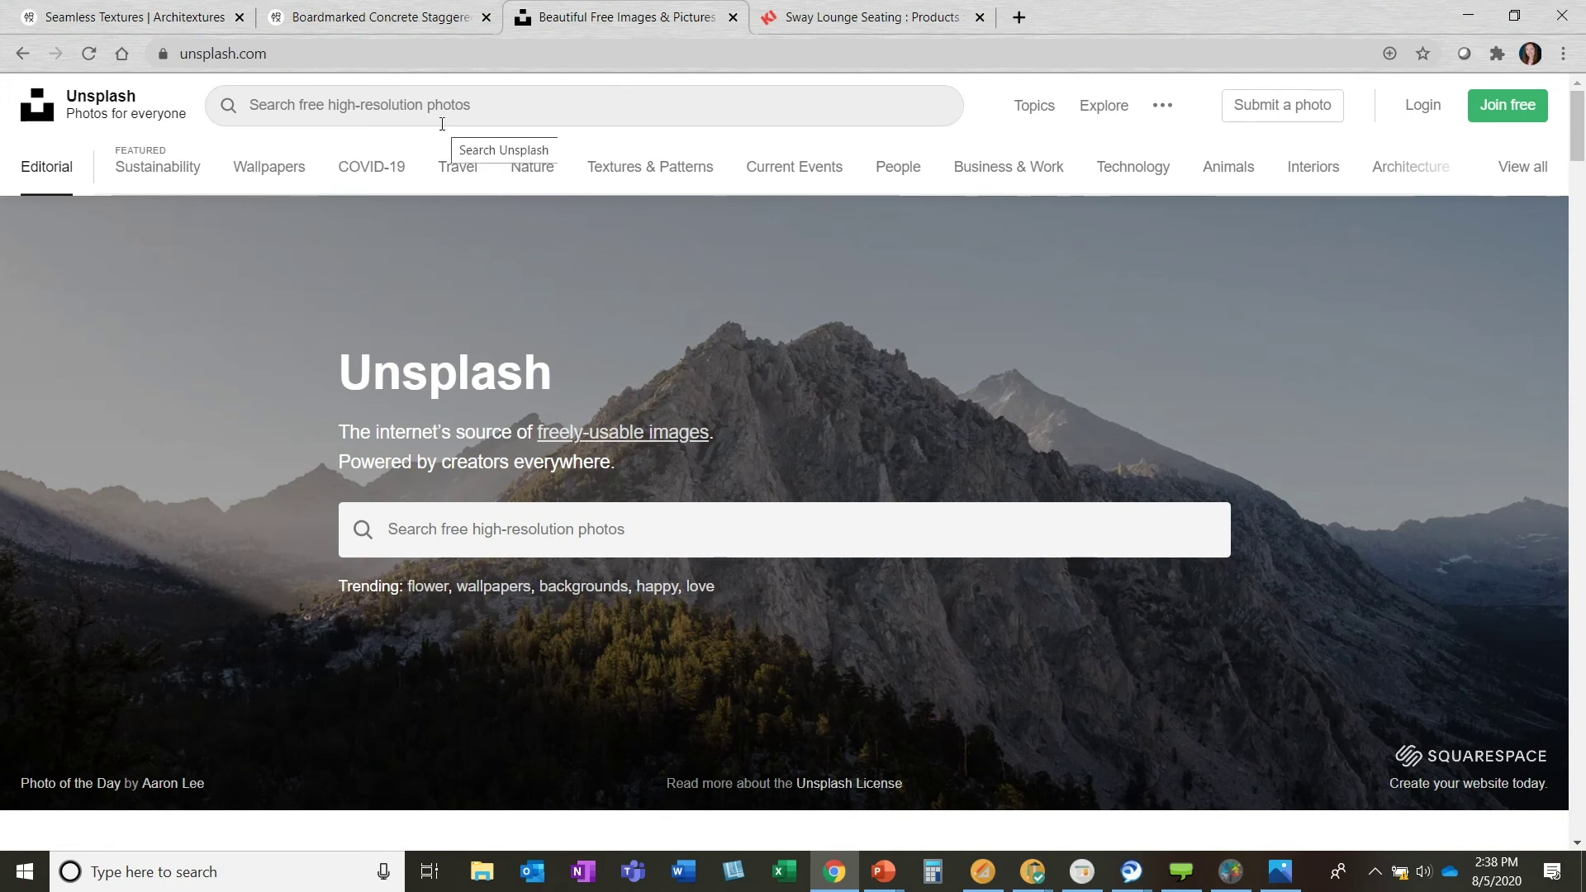
{"action": "left_click", "coordinate": [345, 106]}
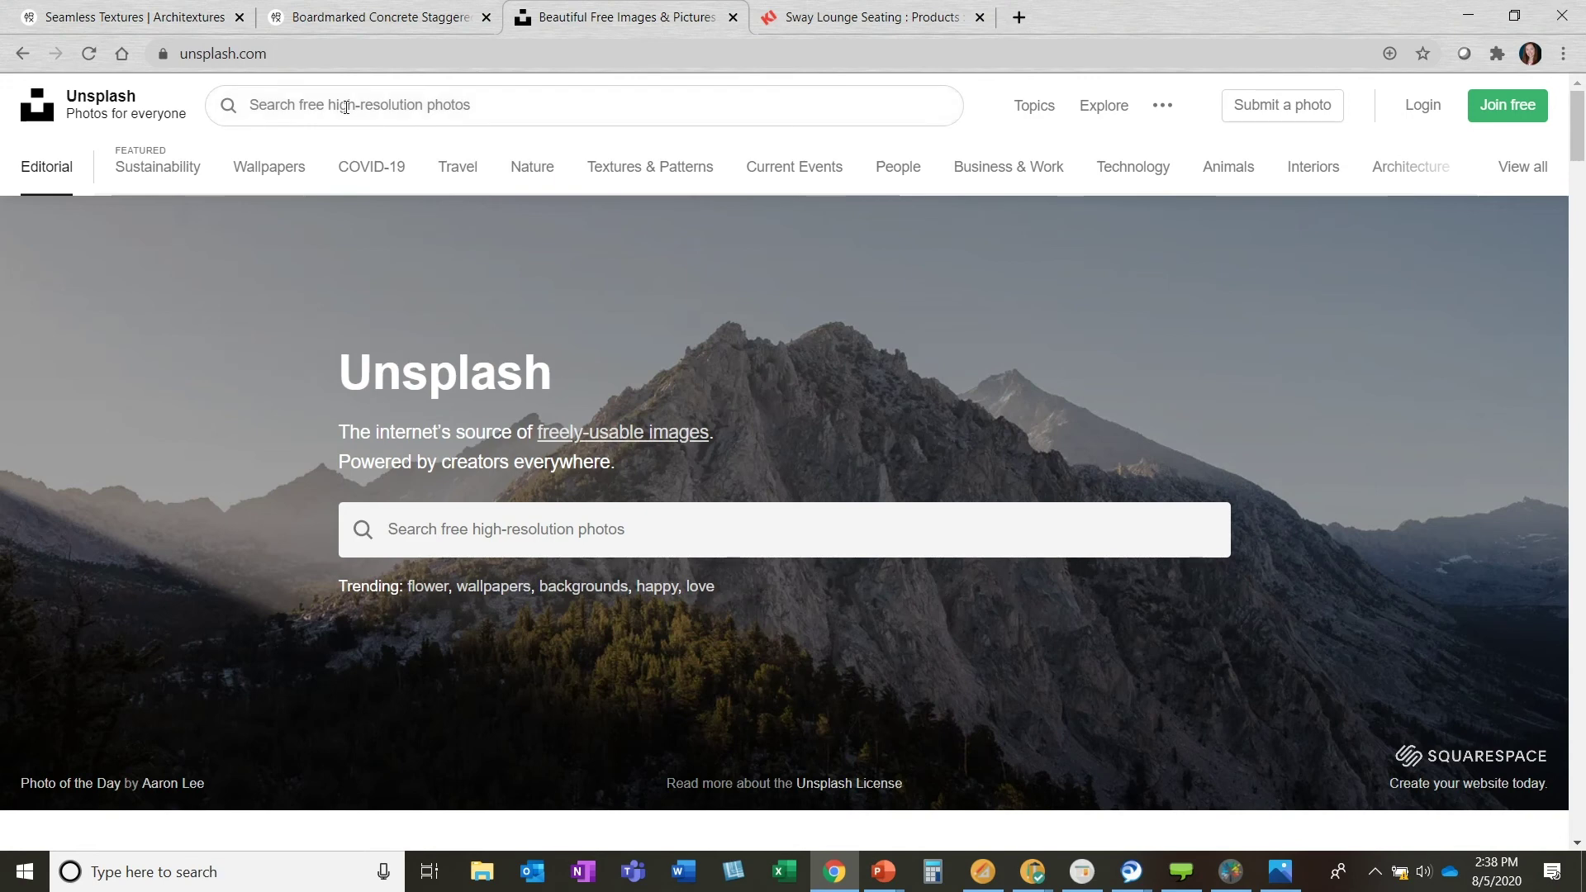
{"action": "type", "text": "of"}
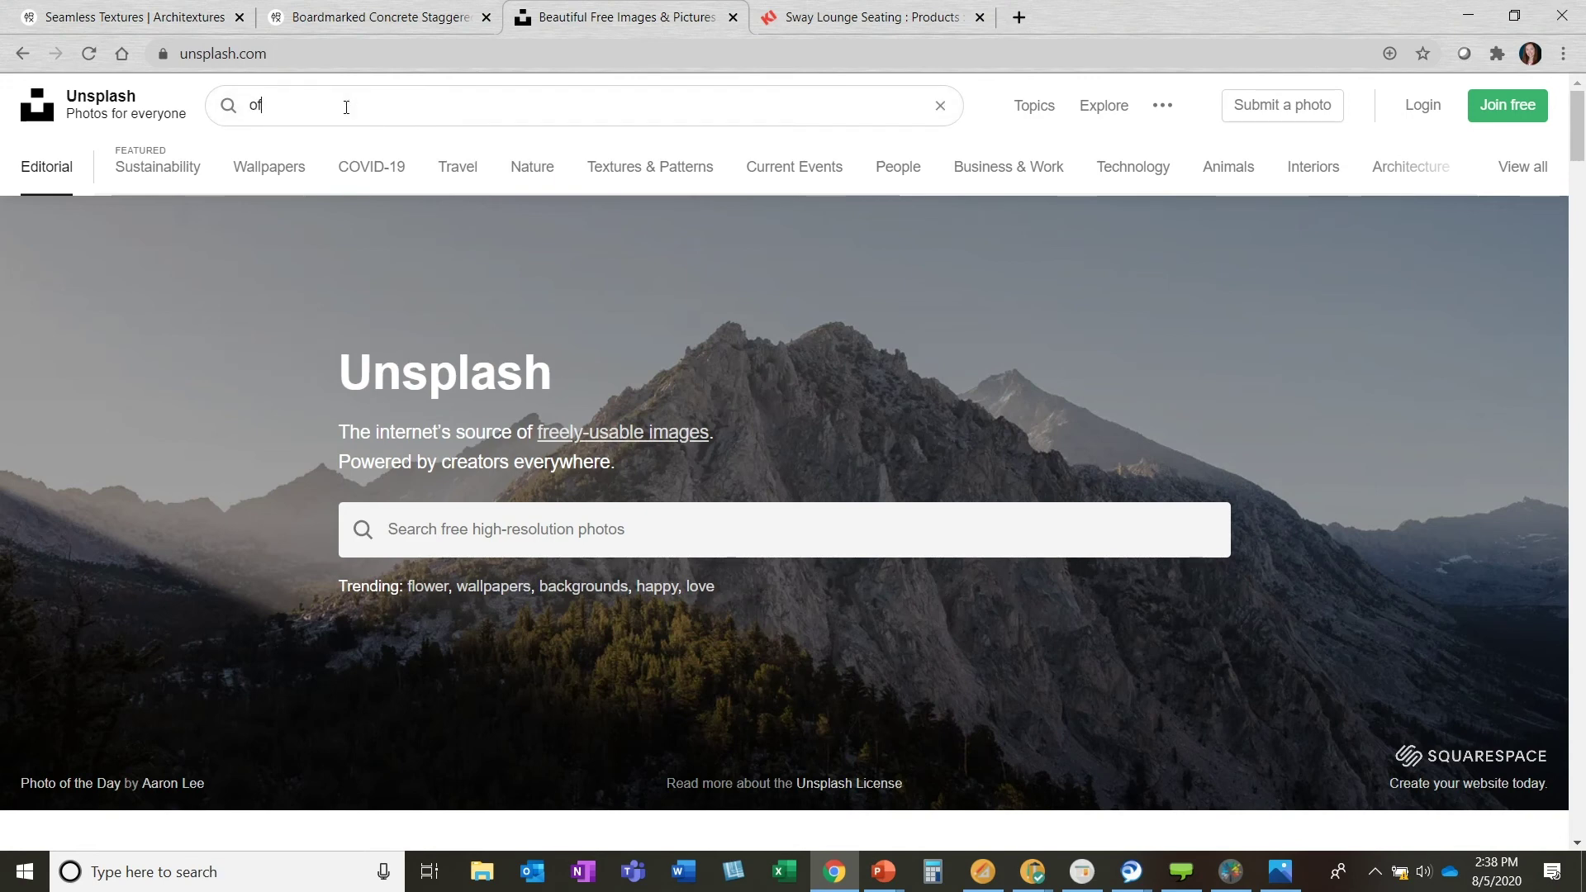
{"action": "type", "text": "fice space"}
{"action": "key", "text": "Return"}
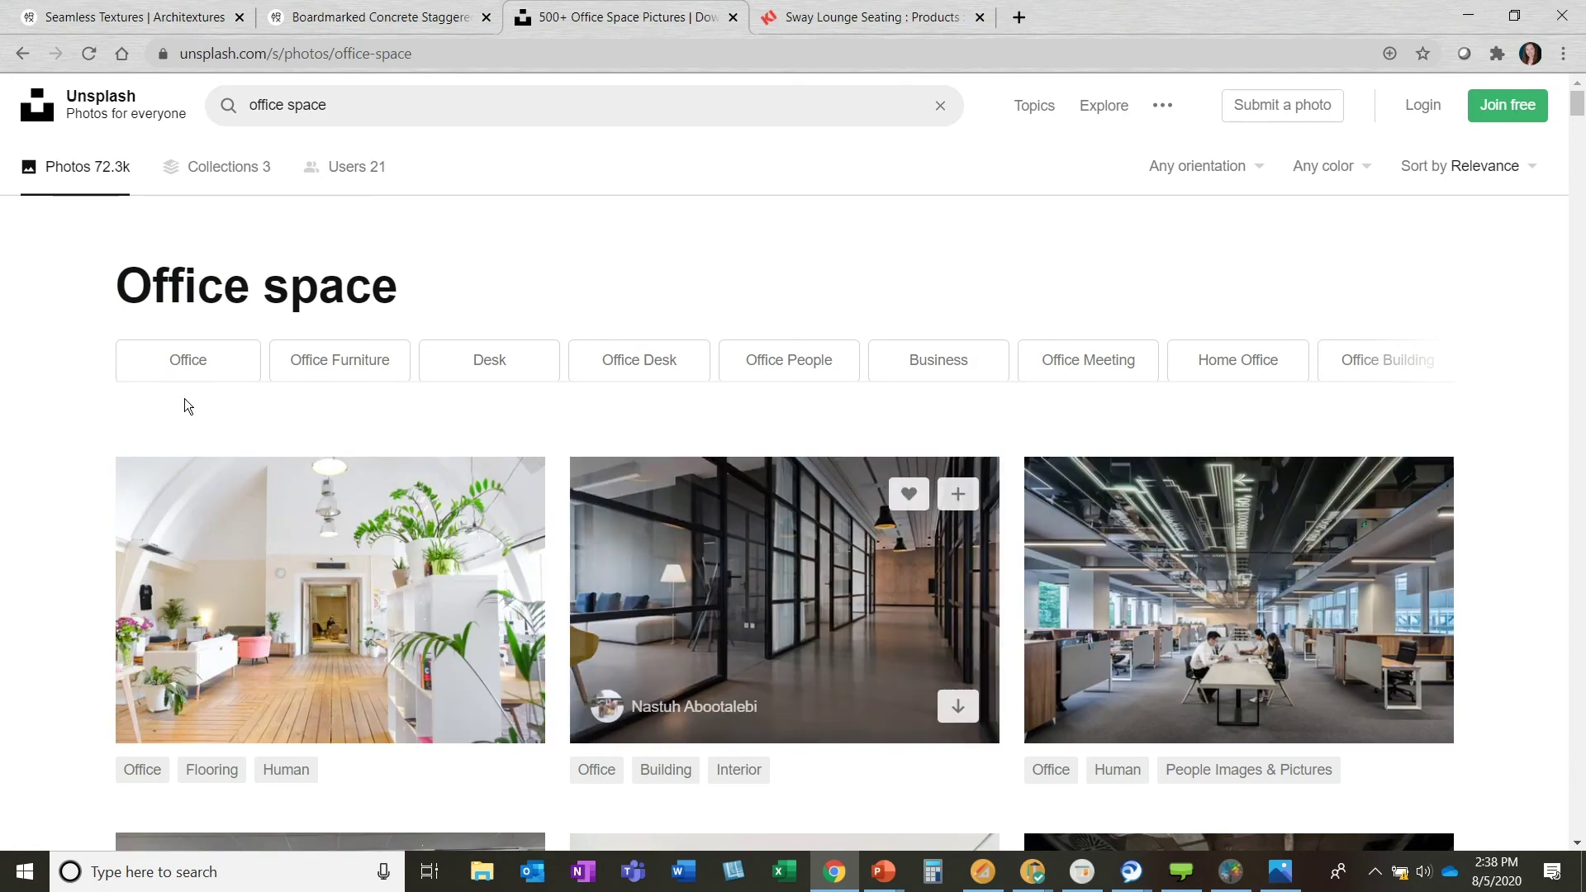
{"action": "scroll", "coordinate": [23, 405], "scroll_direction": "down", "scroll_amount": 1}
{"action": "scroll", "coordinate": [23, 407], "scroll_direction": "down", "scroll_amount": 2}
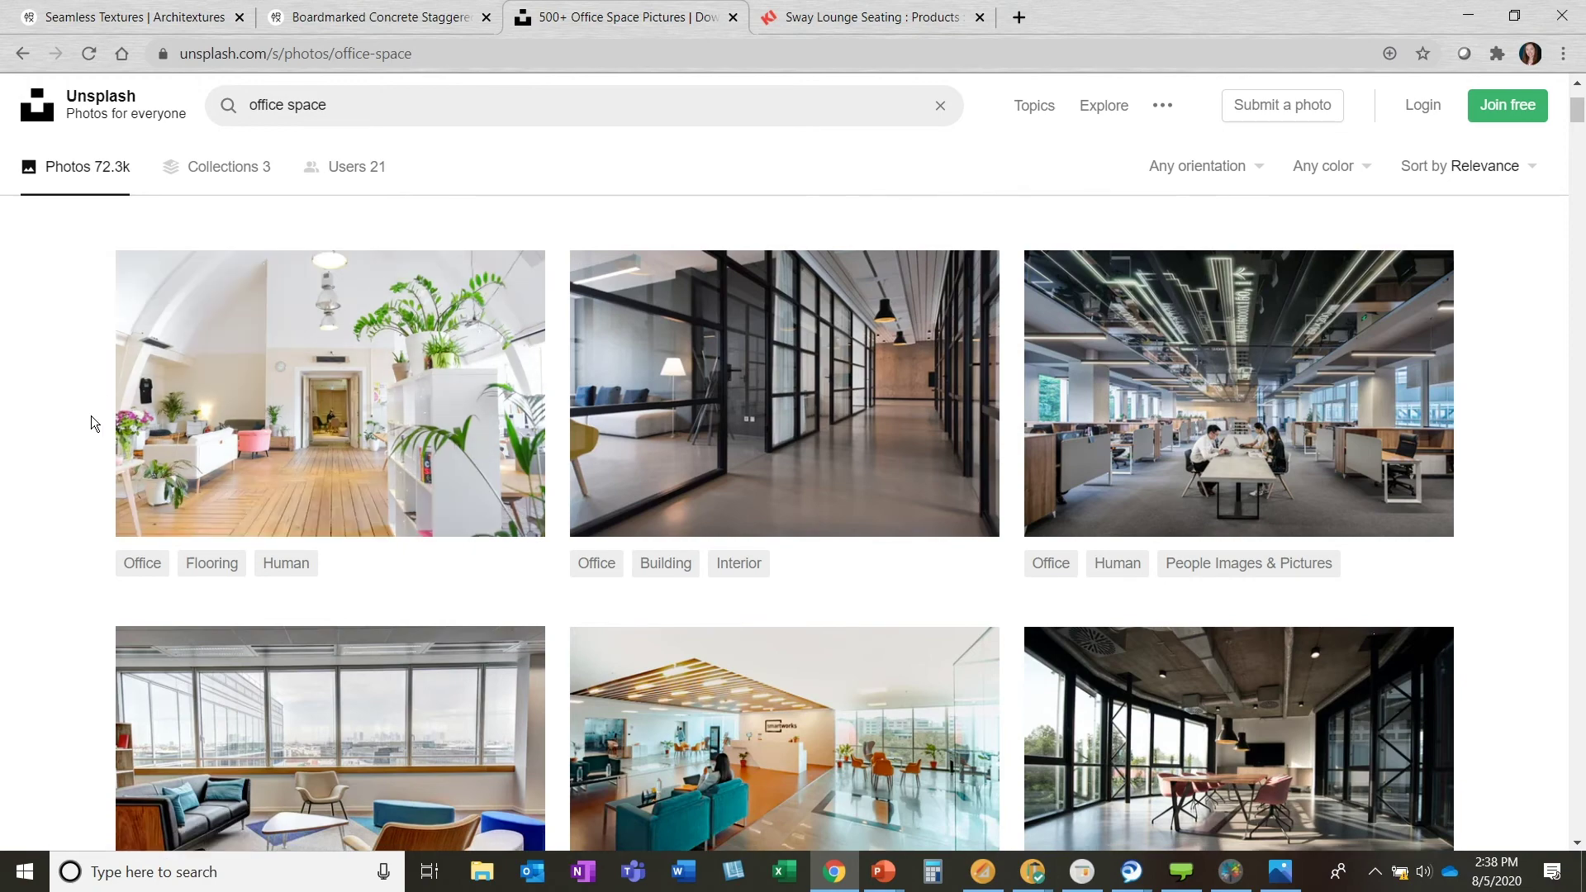
Look through more of the office space photos on Unsplash.
{"action": "scroll", "coordinate": [91, 416], "scroll_direction": "down", "scroll_amount": 2}
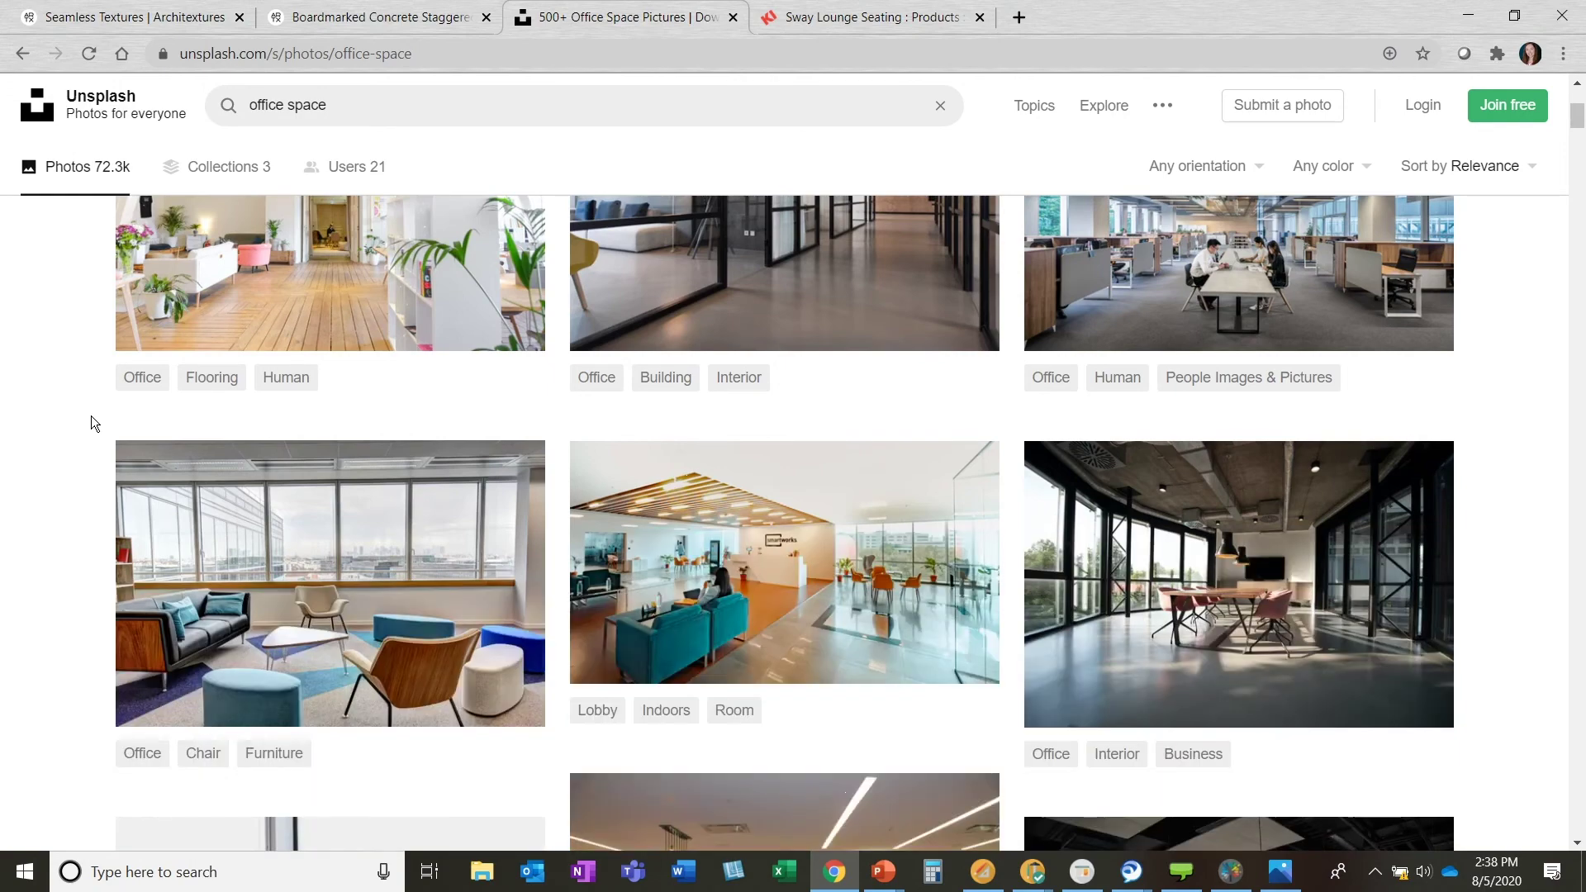
{"action": "scroll", "coordinate": [90, 415], "scroll_direction": "down", "scroll_amount": 1}
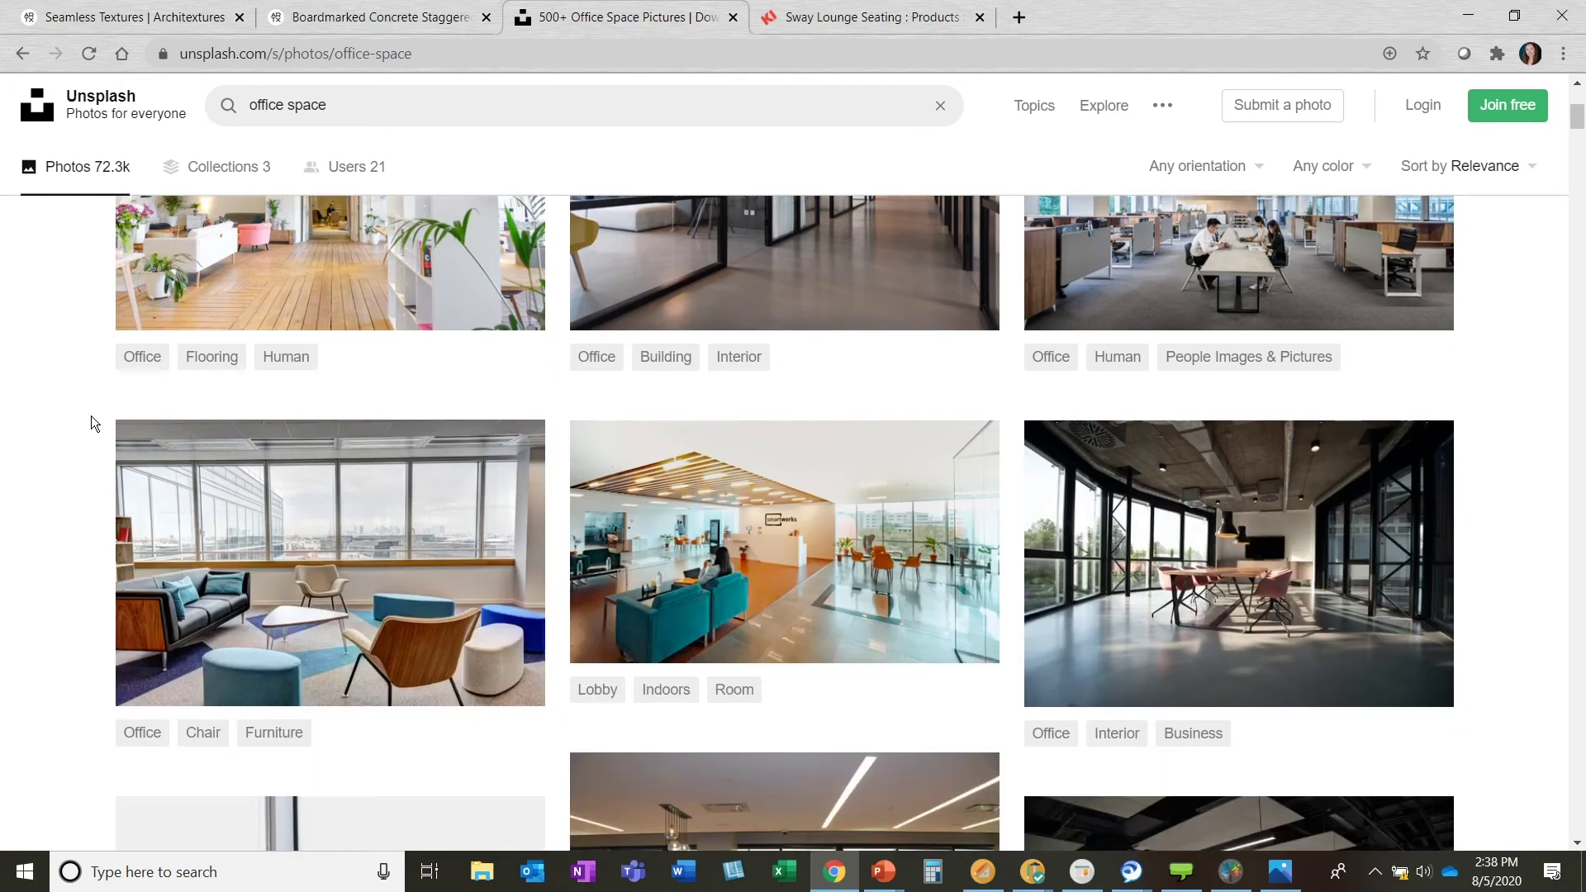
{"action": "scroll", "coordinate": [91, 416], "scroll_direction": "down", "scroll_amount": 1}
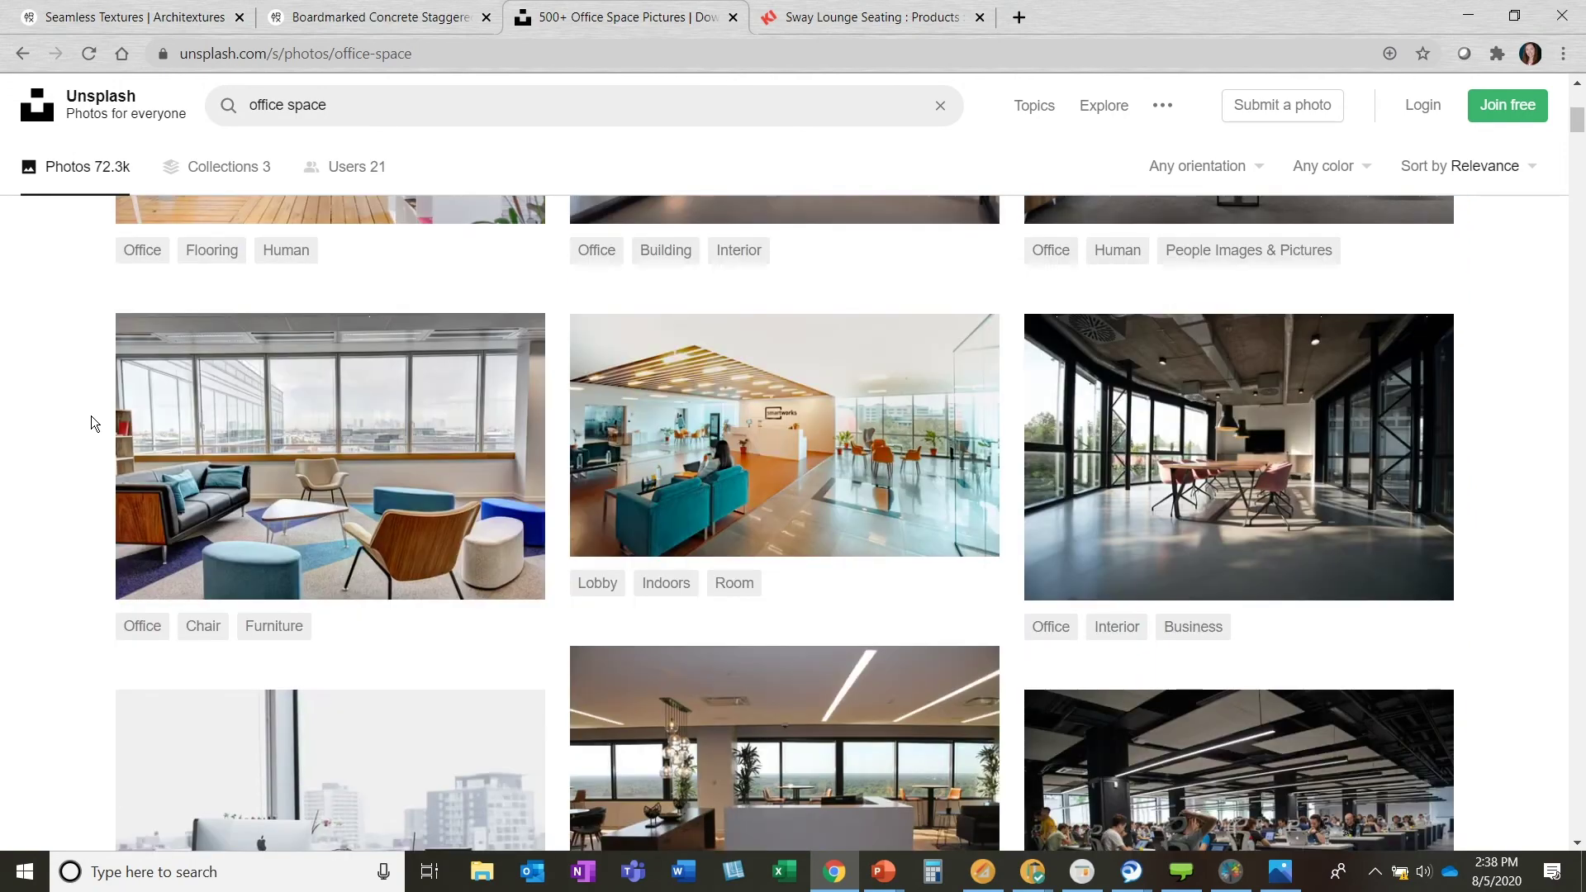
{"action": "scroll", "coordinate": [91, 415], "scroll_direction": "down", "scroll_amount": 1}
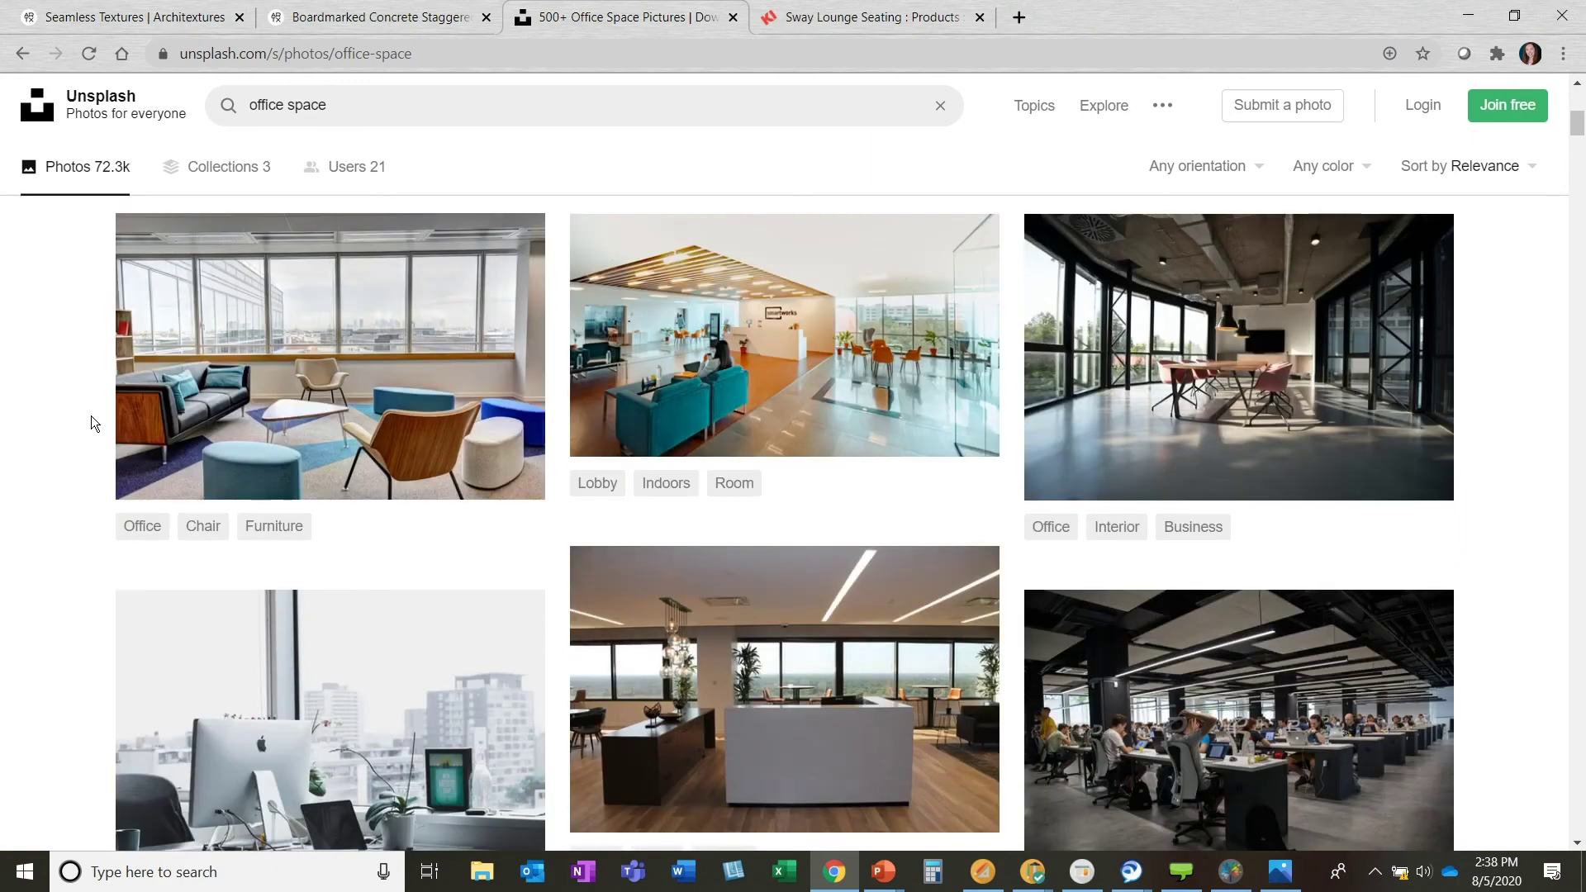
{"action": "scroll", "coordinate": [91, 414], "scroll_direction": "up", "scroll_amount": 5}
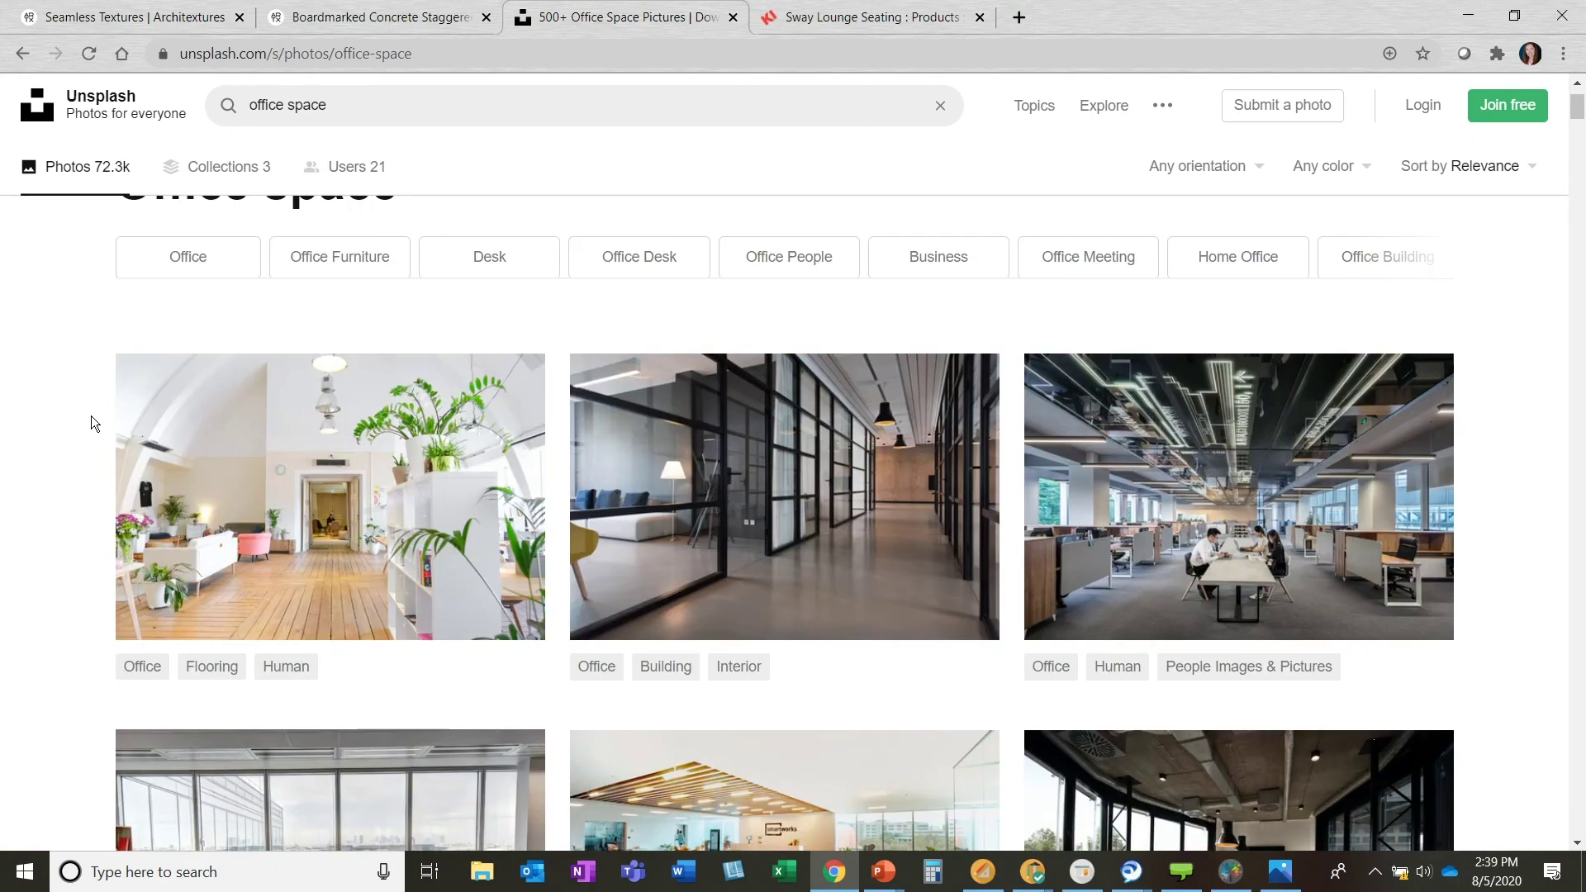
{"action": "scroll", "coordinate": [90, 415], "scroll_direction": "up", "scroll_amount": 1}
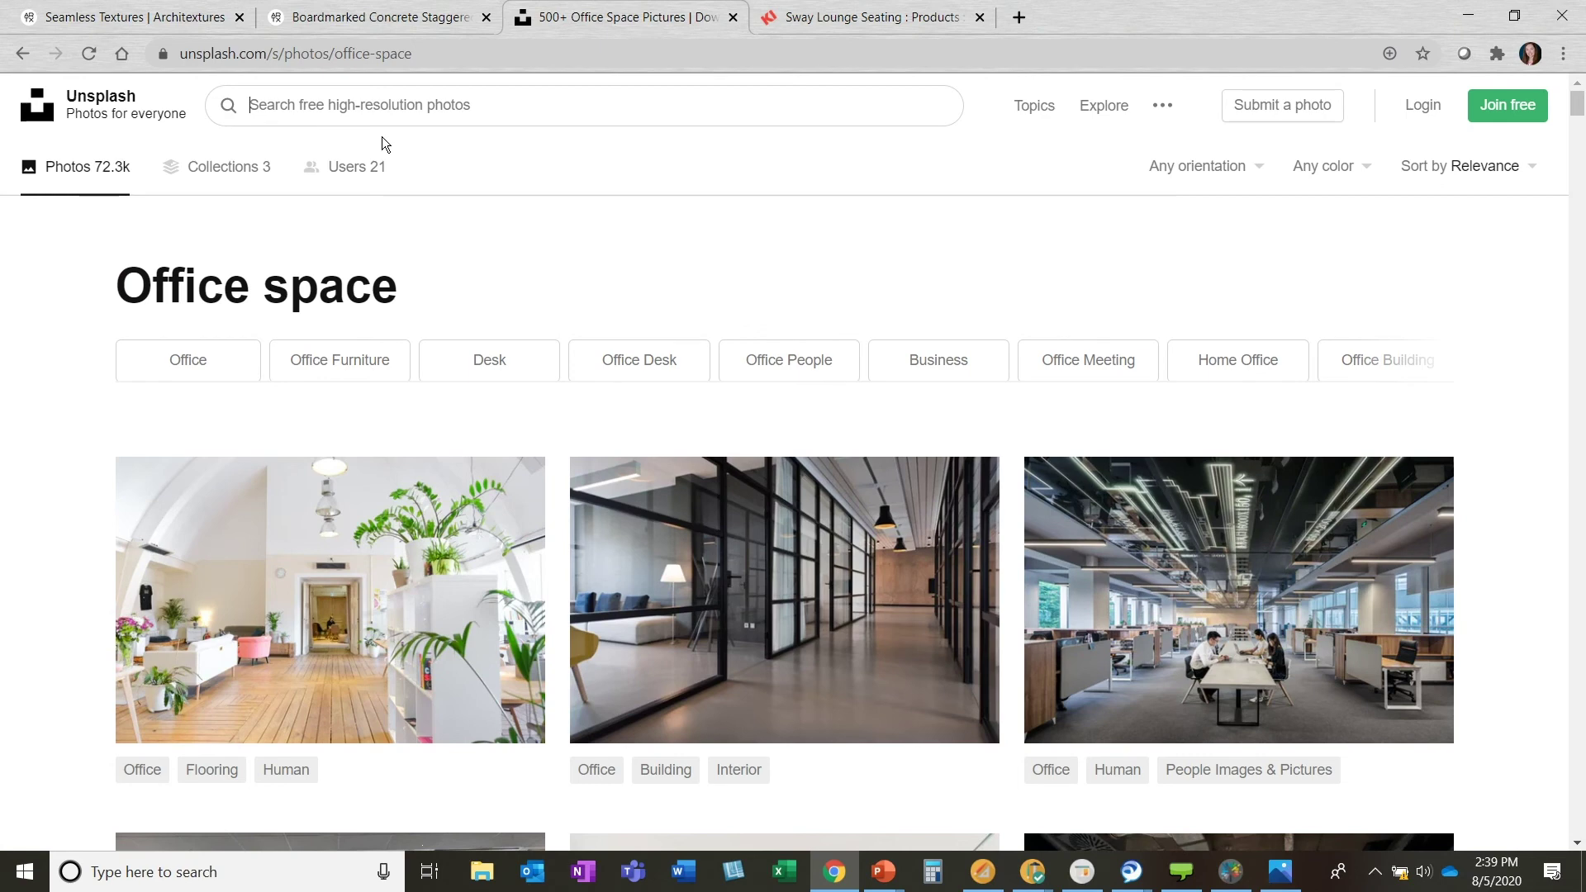
Return to the Unsplash home page and browse the photos in the Wallpapers topic.
{"action": "left_click", "coordinate": [223, 151]}
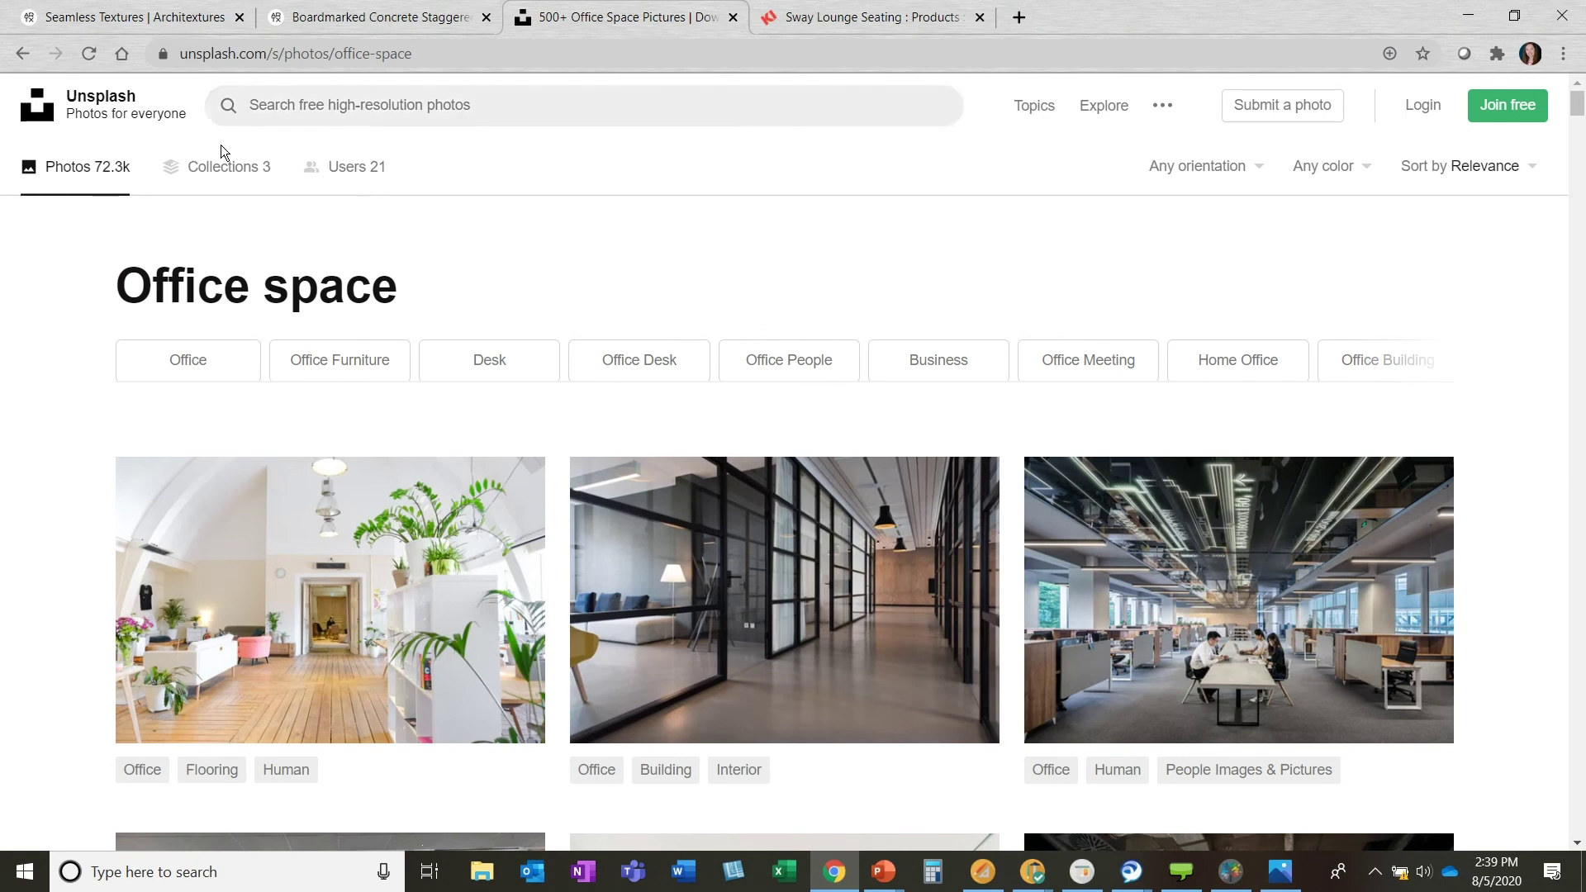
{"action": "left_click", "coordinate": [24, 54]}
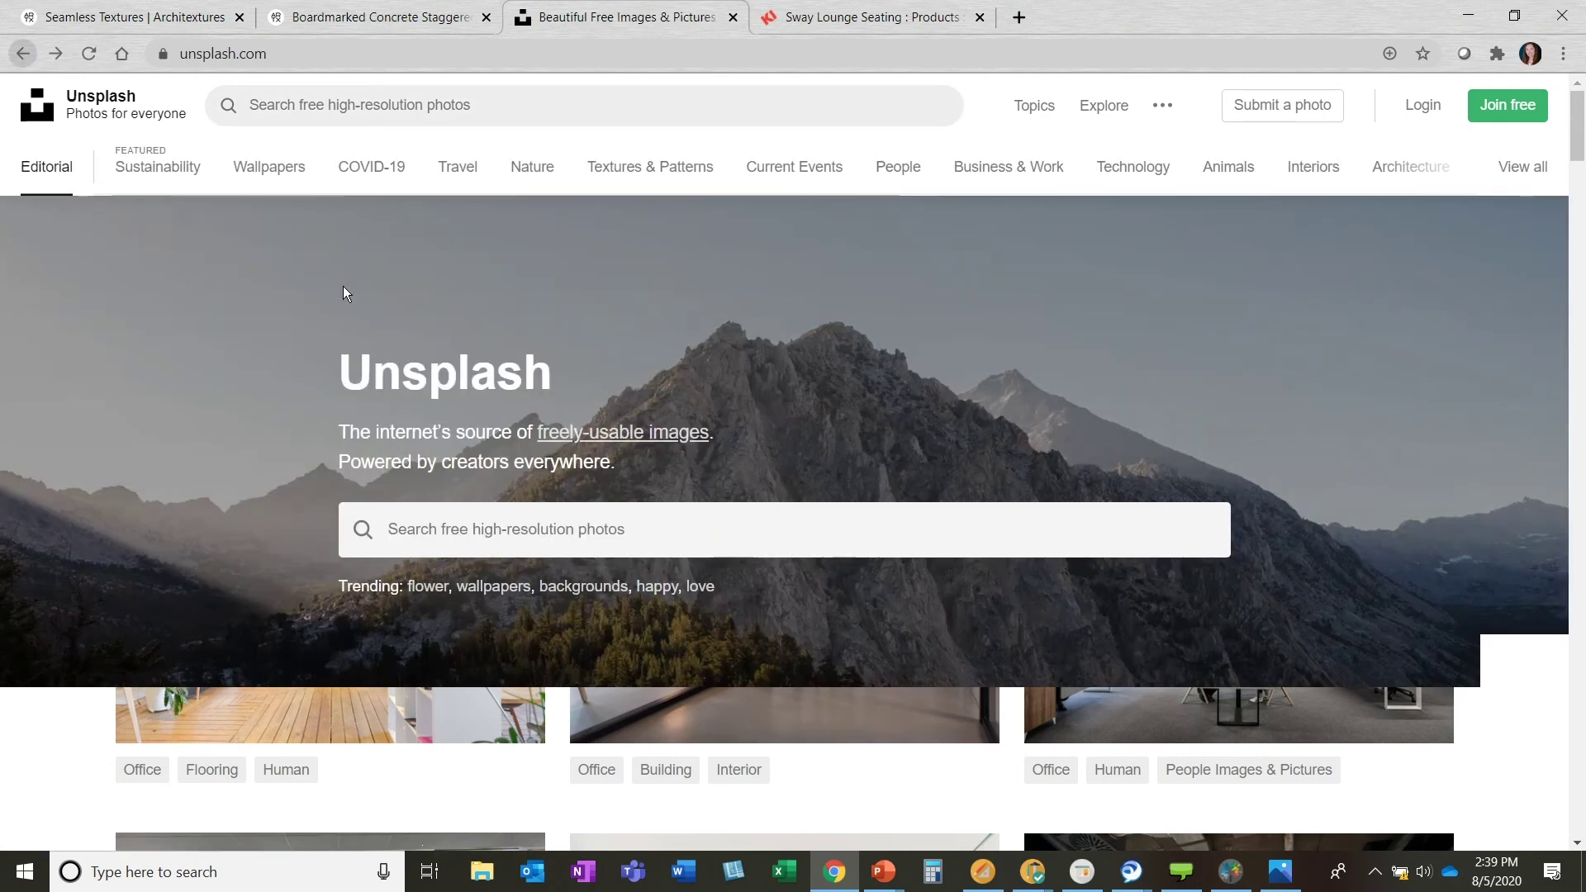
{"action": "left_click", "coordinate": [269, 167]}
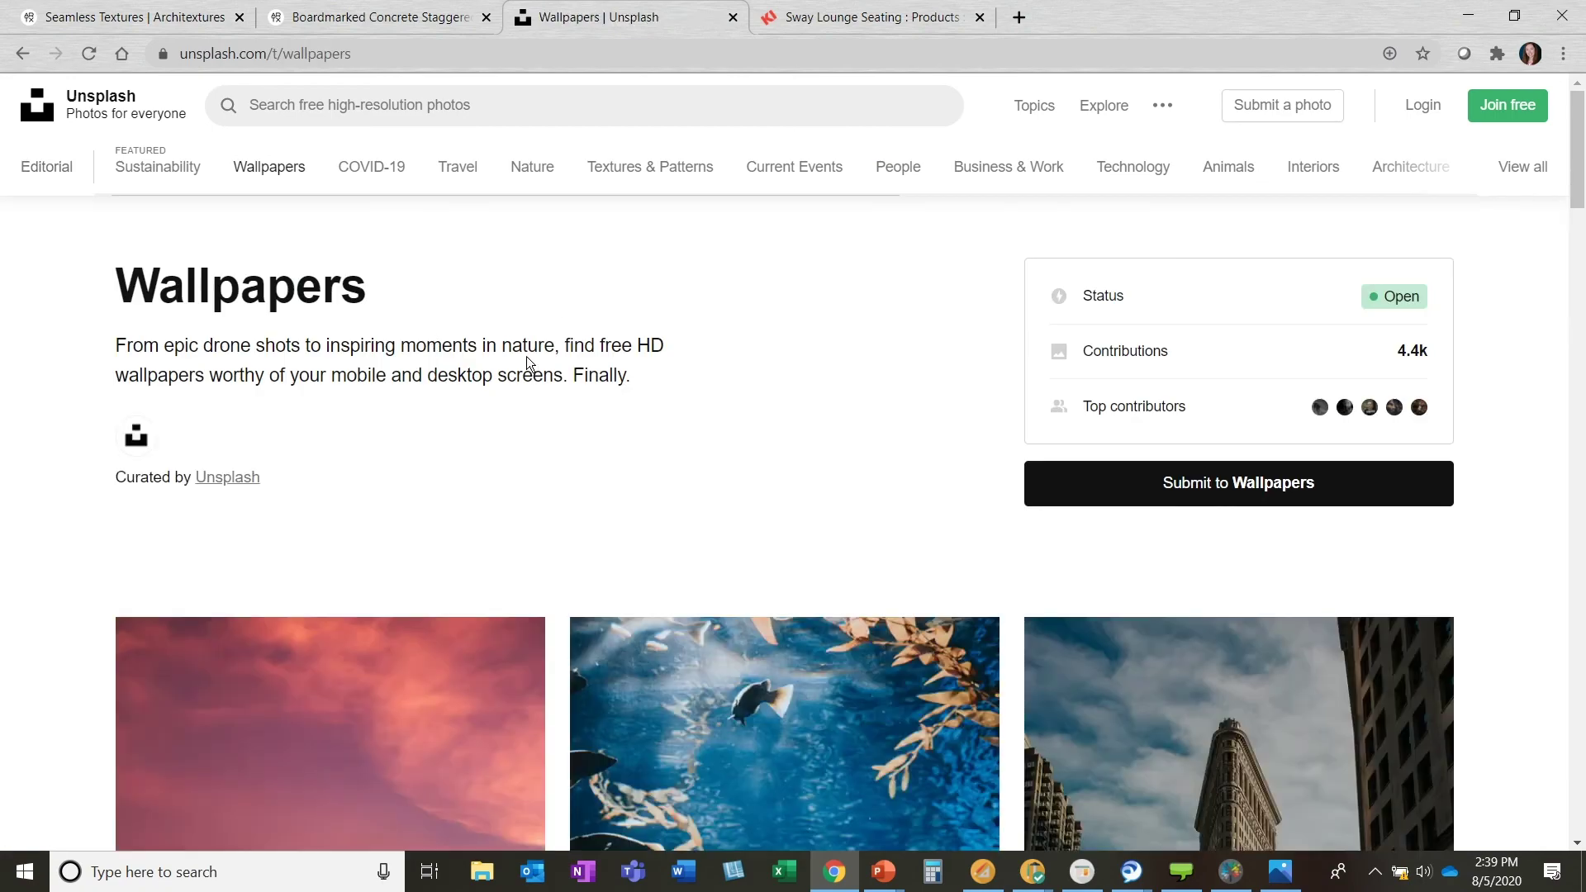
{"action": "left_click", "coordinate": [661, 165]}
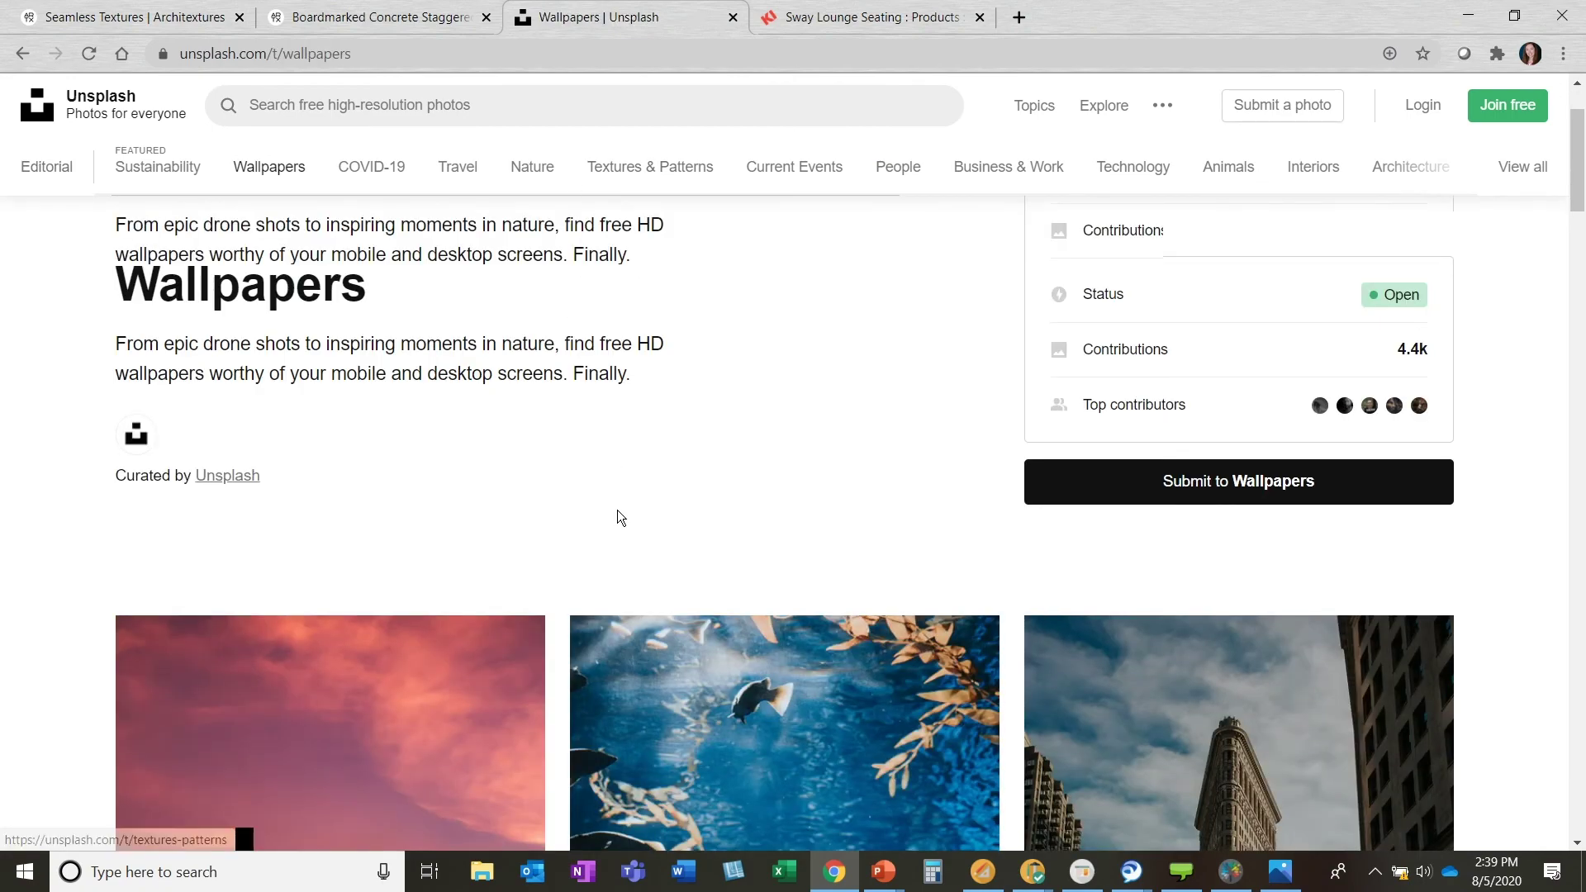
{"action": "scroll", "coordinate": [617, 517], "scroll_direction": "down", "scroll_amount": 3}
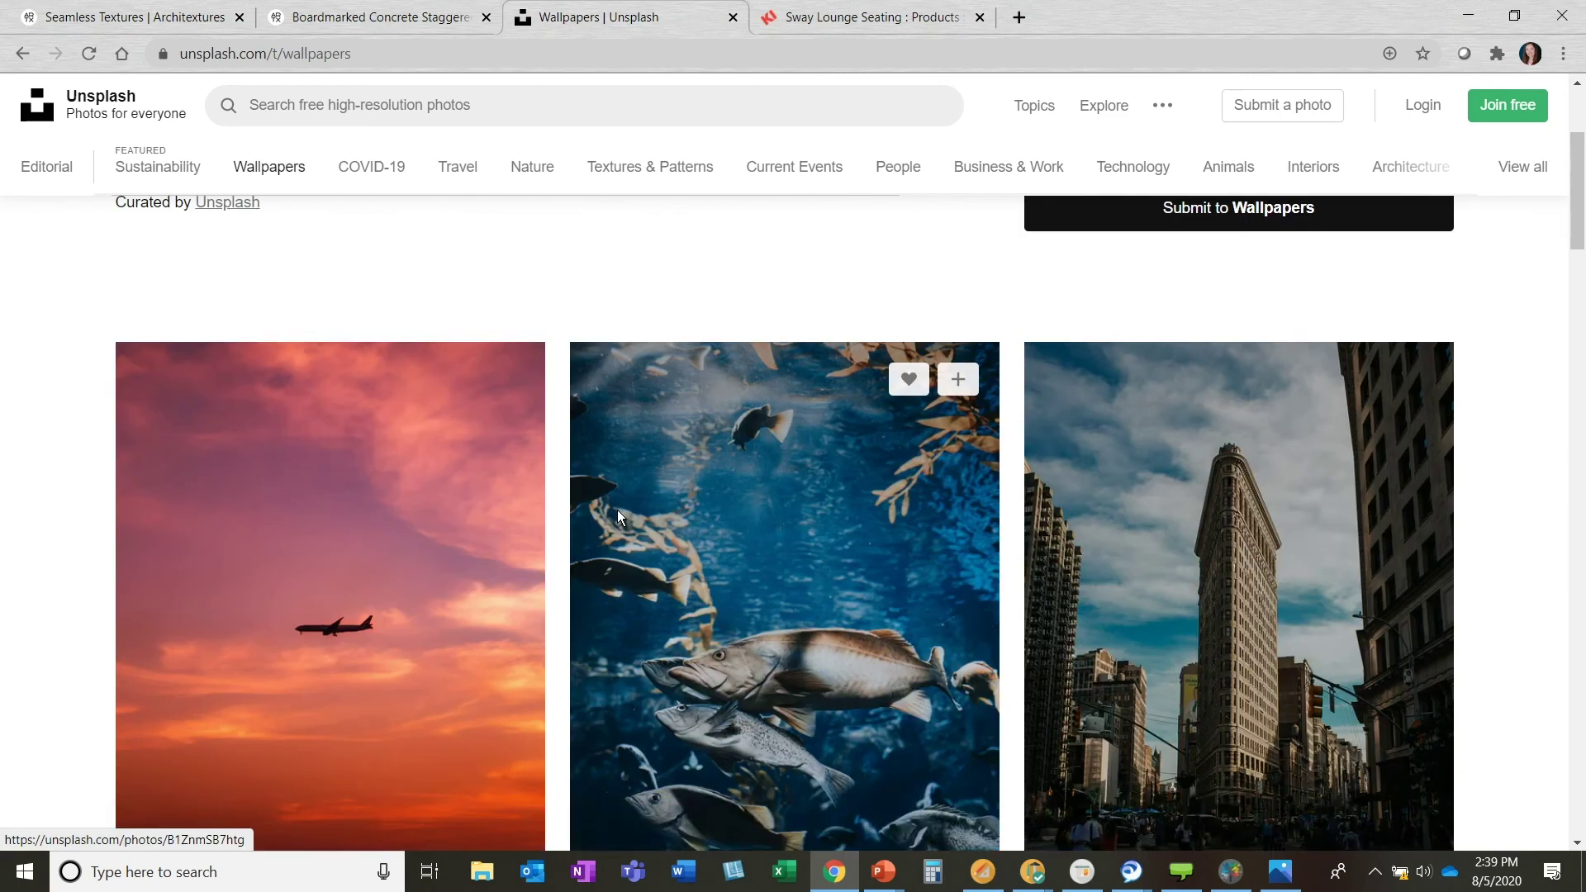
{"action": "scroll", "coordinate": [618, 513], "scroll_direction": "down", "scroll_amount": 3}
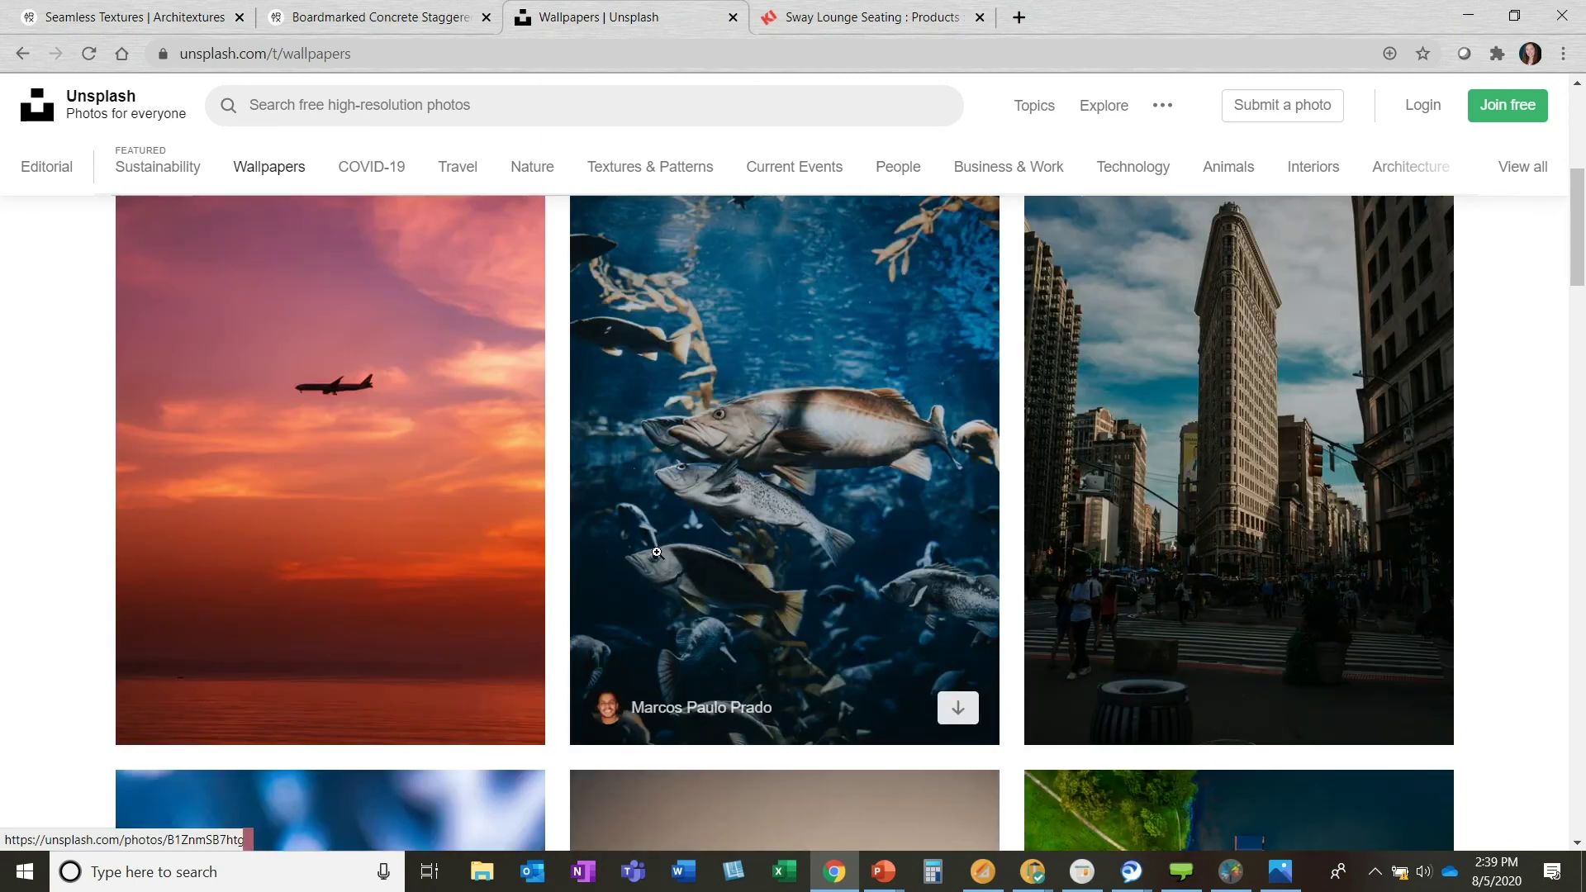
{"action": "scroll", "coordinate": [658, 552], "scroll_direction": "down", "scroll_amount": 10}
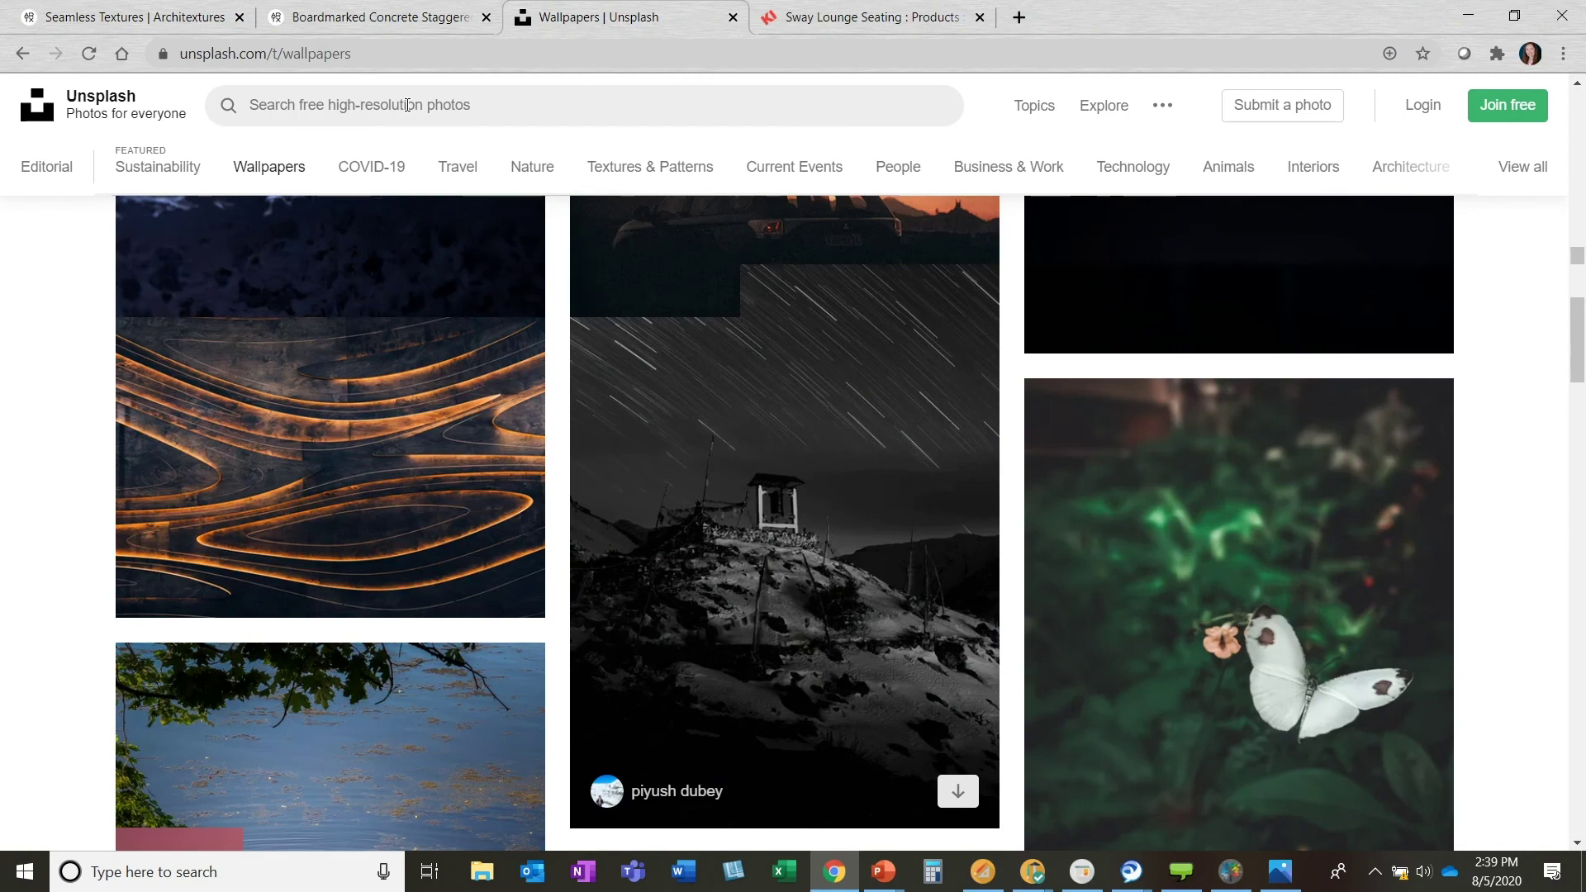
Search Unsplash for "ferris wheel" and look through the resulting photos.
{"action": "left_click", "coordinate": [407, 105]}
{"action": "type", "text": "ferris "}
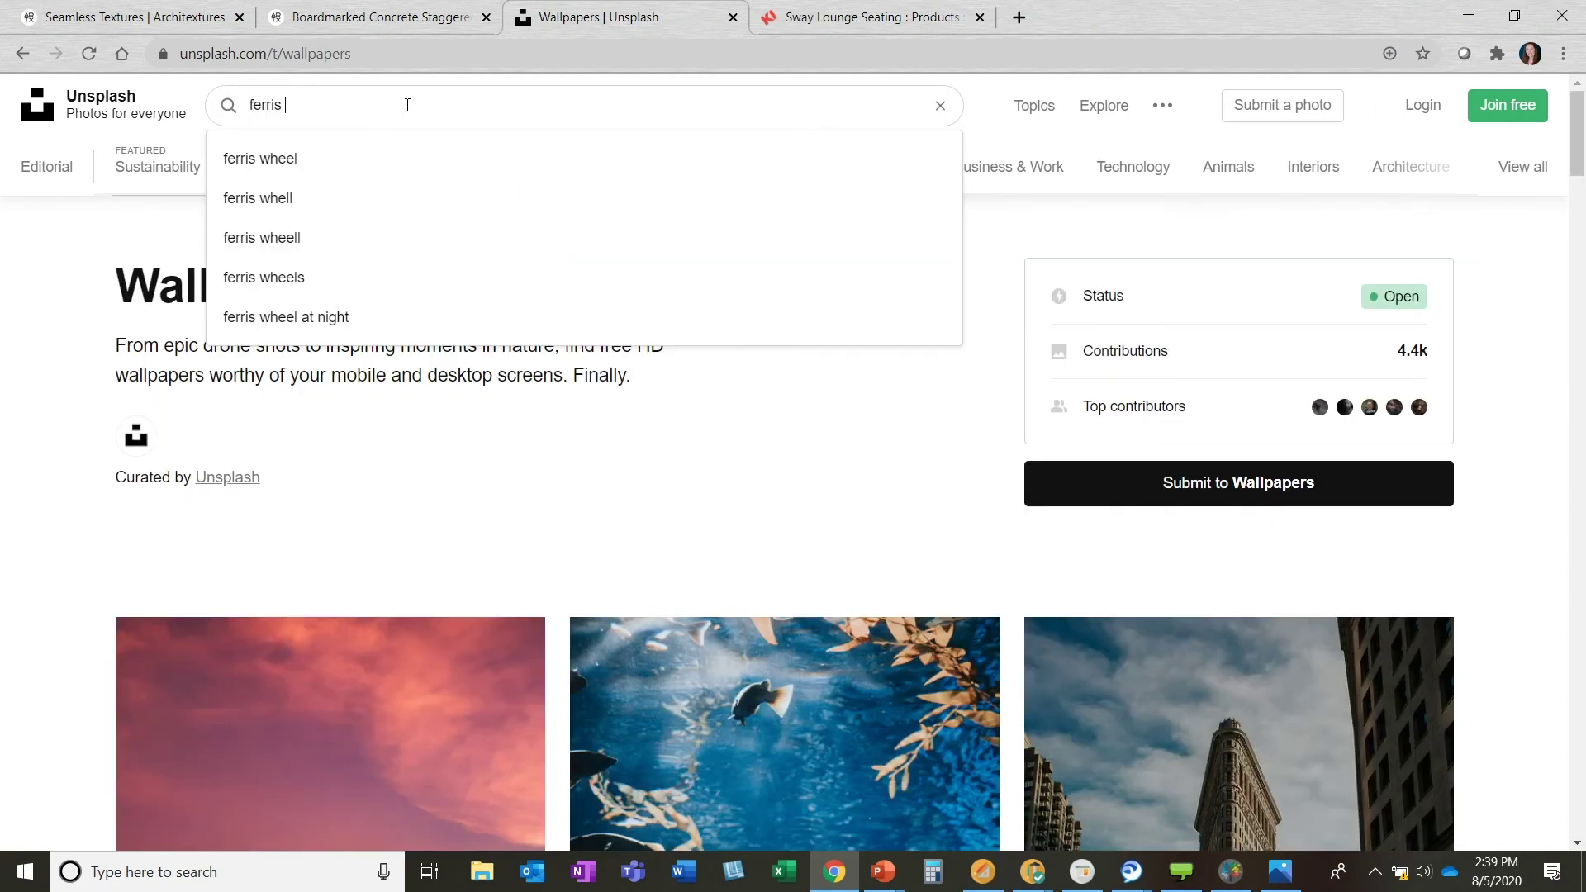
{"action": "type", "text": "w"}
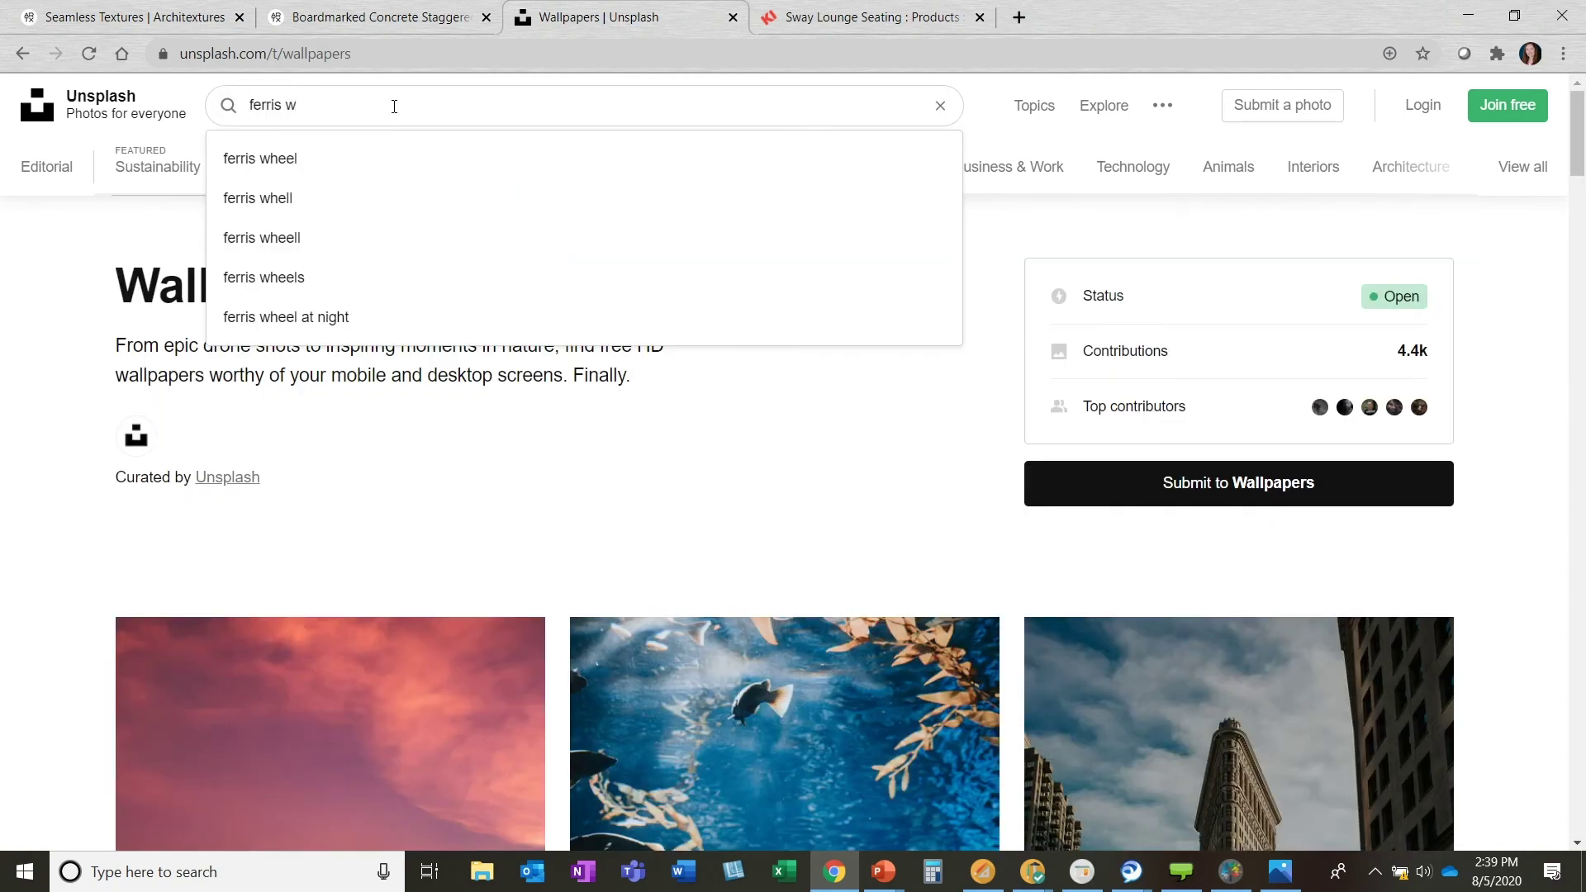
{"action": "left_click", "coordinate": [336, 167]}
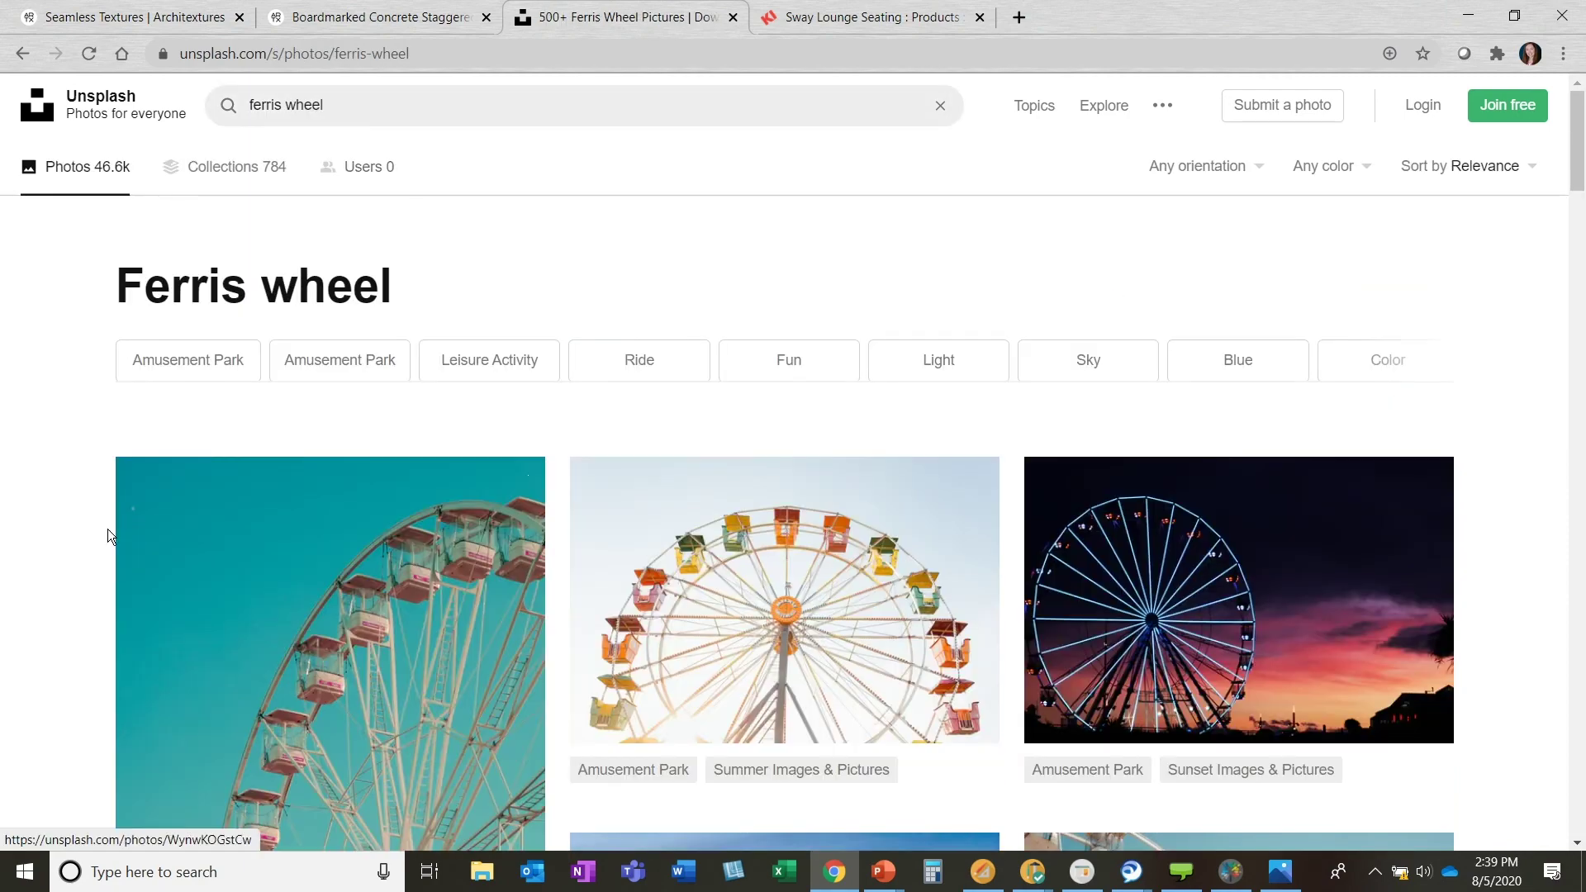
{"action": "scroll", "coordinate": [108, 529], "scroll_direction": "down", "scroll_amount": 1}
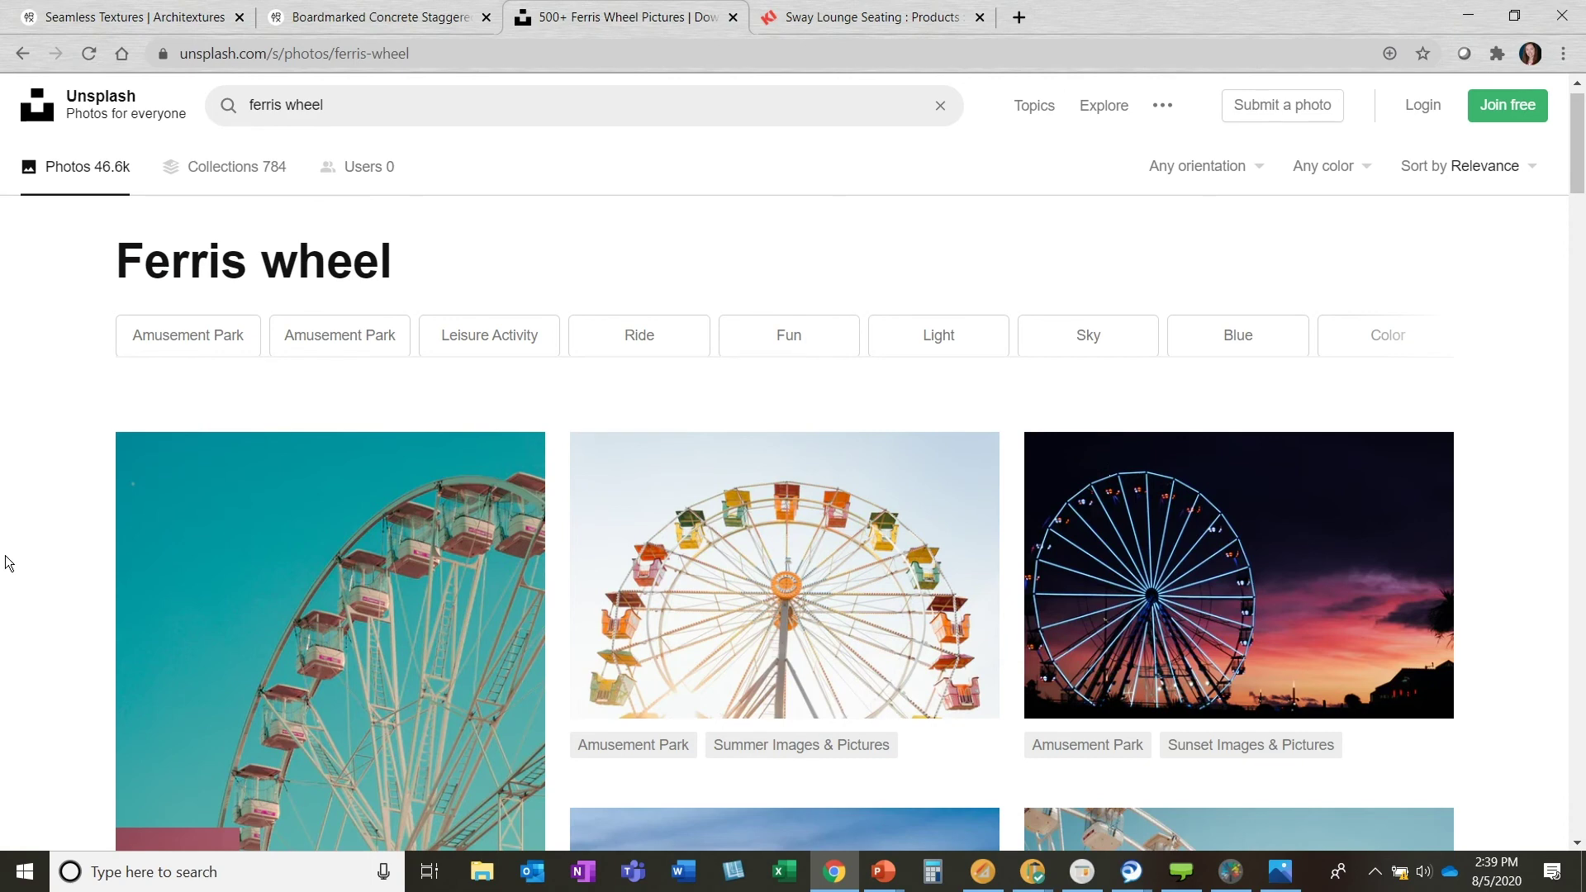
{"action": "scroll", "coordinate": [9, 564], "scroll_direction": "down", "scroll_amount": 5}
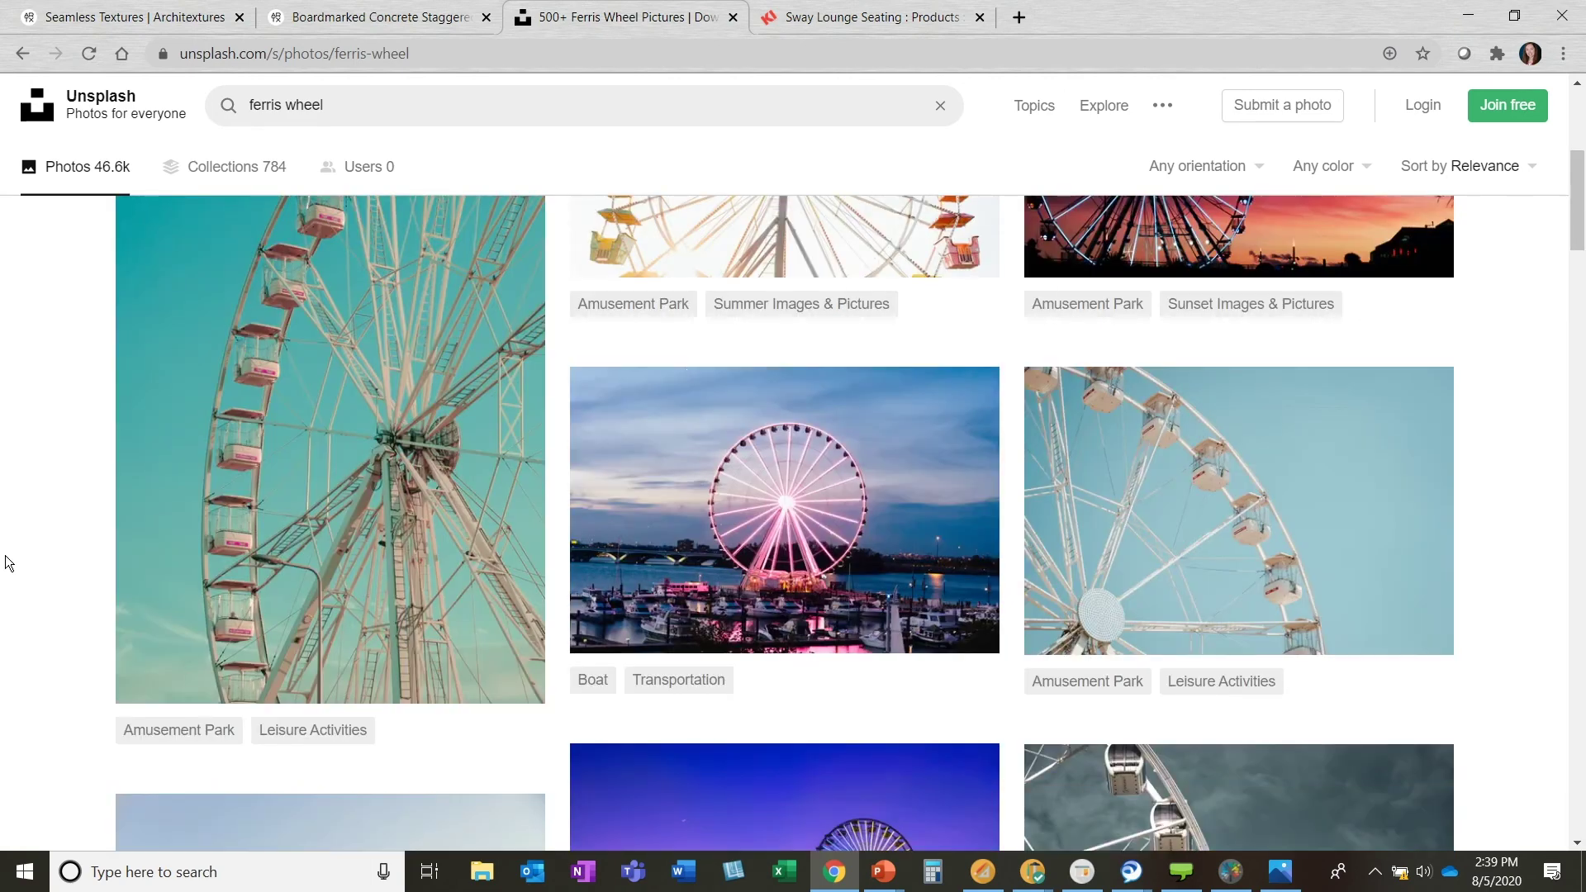
{"action": "scroll", "coordinate": [9, 564], "scroll_direction": "down", "scroll_amount": 4}
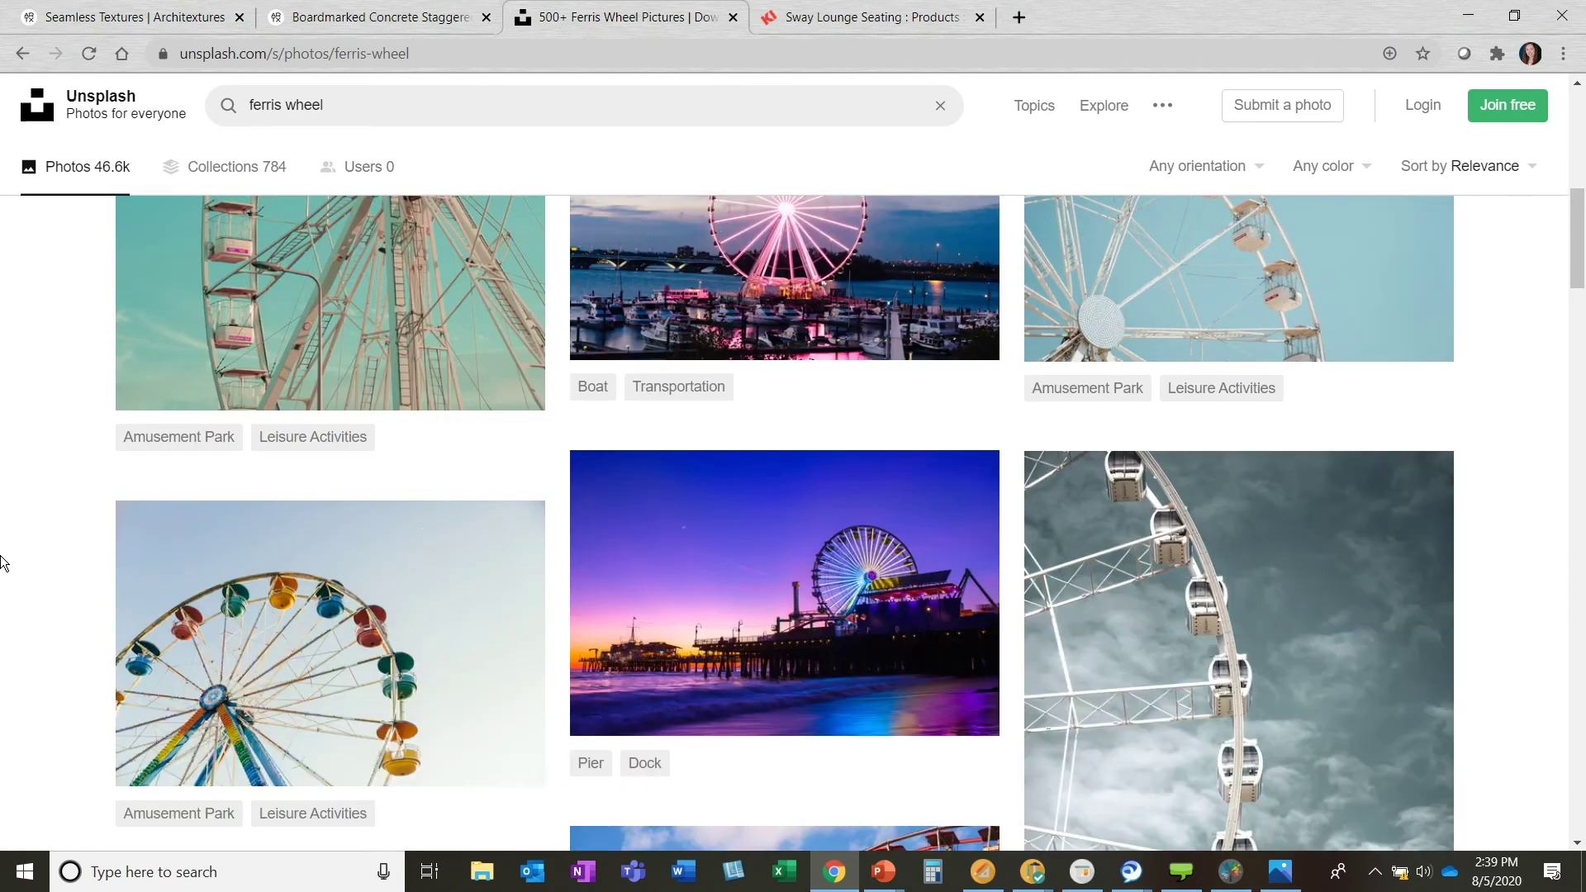
{"action": "scroll", "coordinate": [4, 564], "scroll_direction": "down", "scroll_amount": 5}
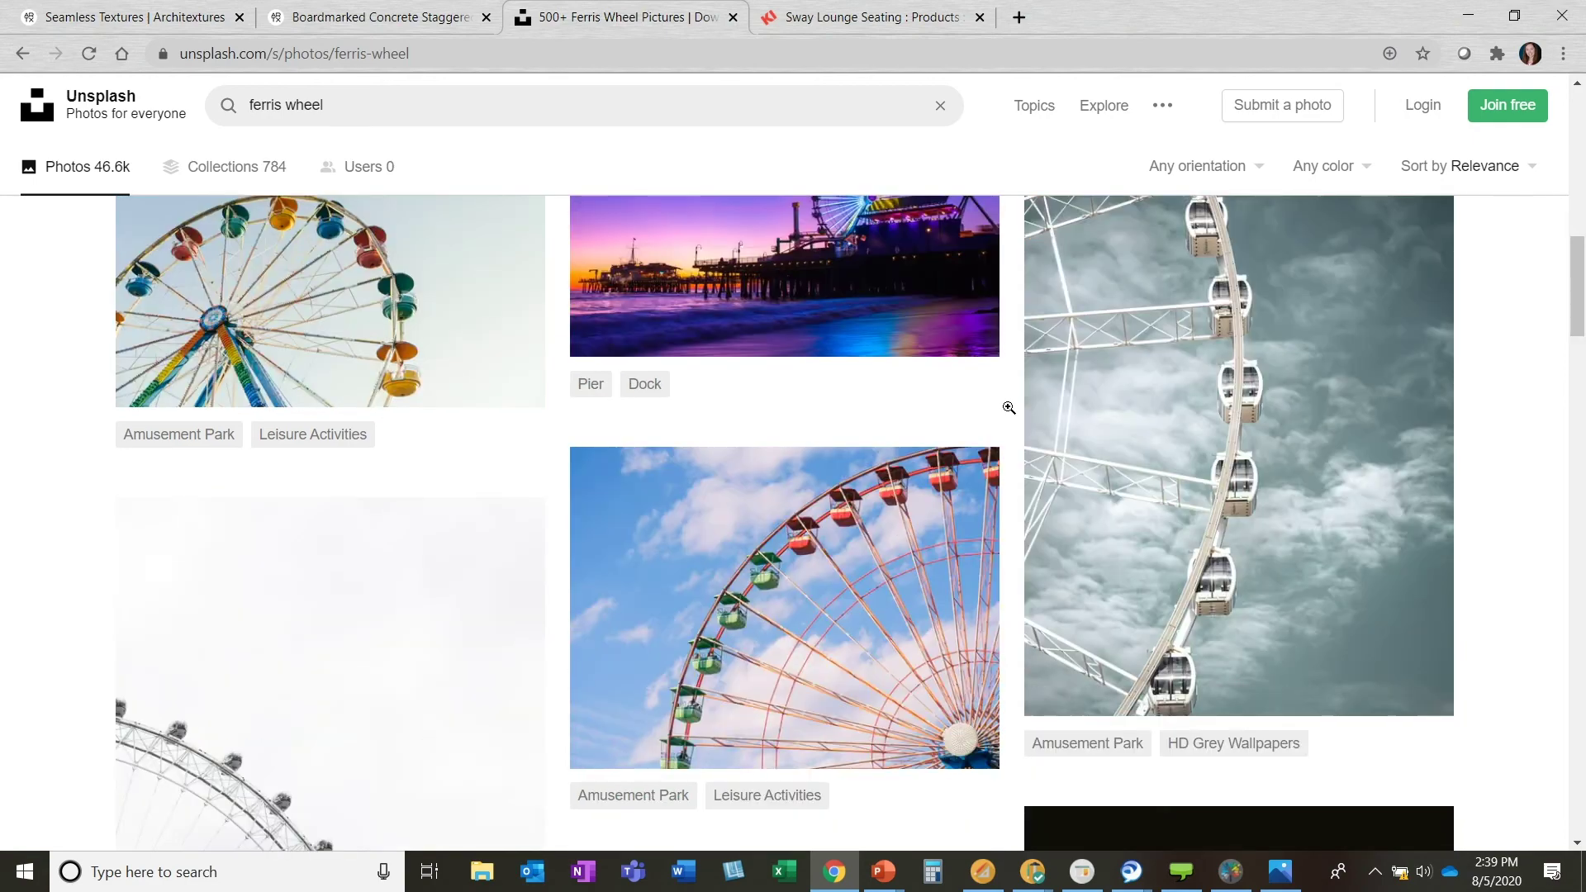
{"action": "scroll", "coordinate": [1009, 407], "scroll_direction": "up", "scroll_amount": 5}
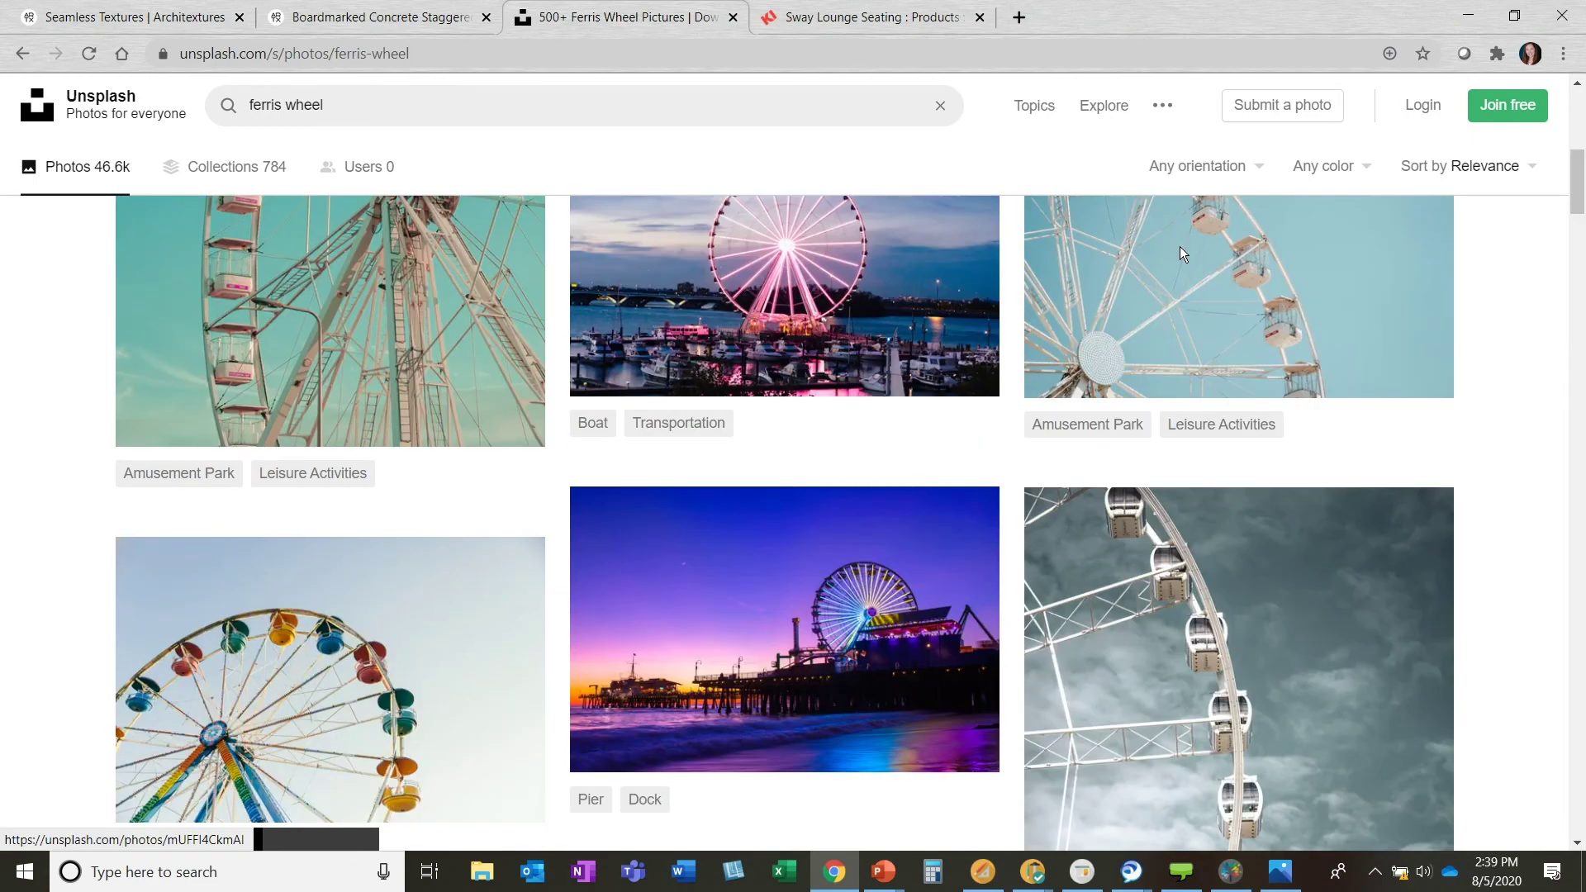
Filter the ferris wheel photos to landscape orientation and download the one of the Singapore flyer against a teal sky.
{"action": "scroll", "coordinate": [1180, 246], "scroll_direction": "up", "scroll_amount": 5}
{"action": "left_click", "coordinate": [1198, 165]}
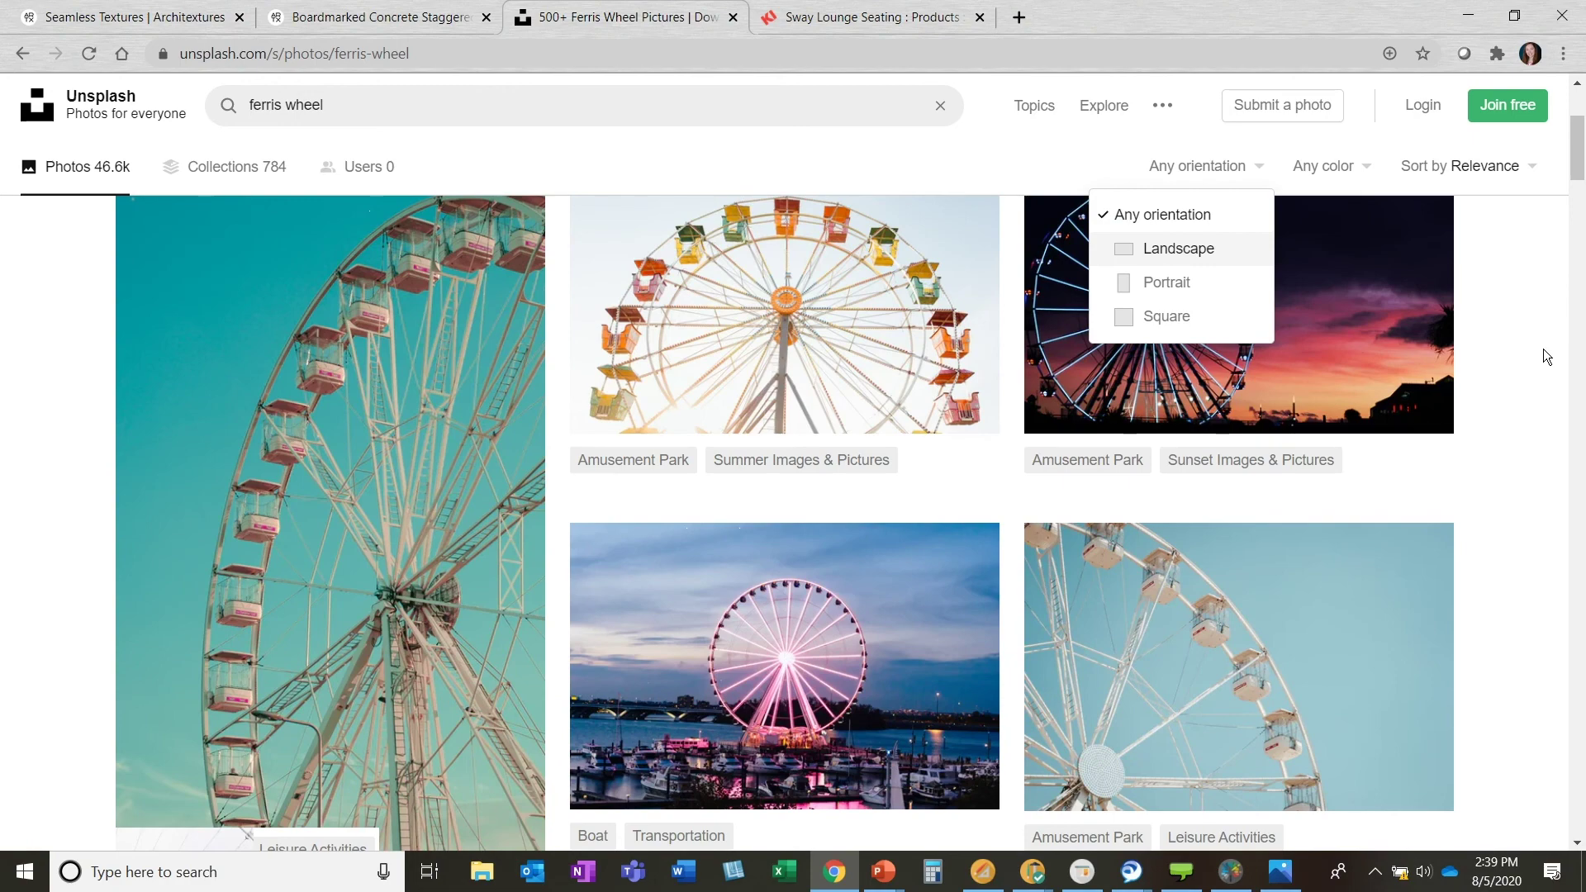
{"action": "scroll", "coordinate": [1557, 347], "scroll_direction": "down", "scroll_amount": 5}
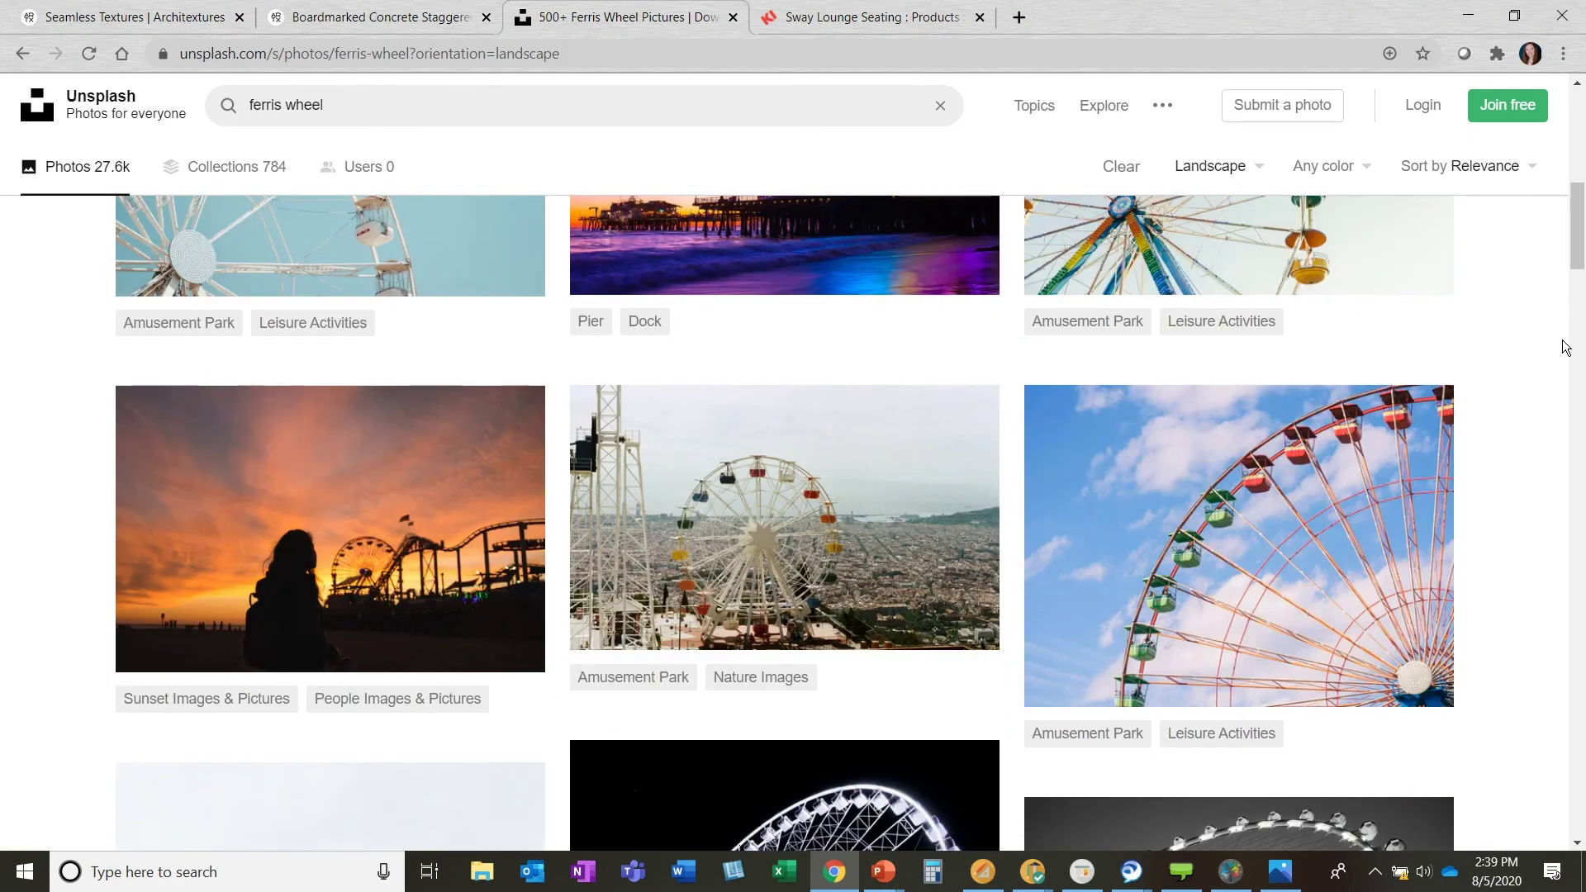
{"action": "scroll", "coordinate": [1564, 346], "scroll_direction": "down", "scroll_amount": 4}
{"action": "scroll", "coordinate": [1564, 347], "scroll_direction": "down", "scroll_amount": 8}
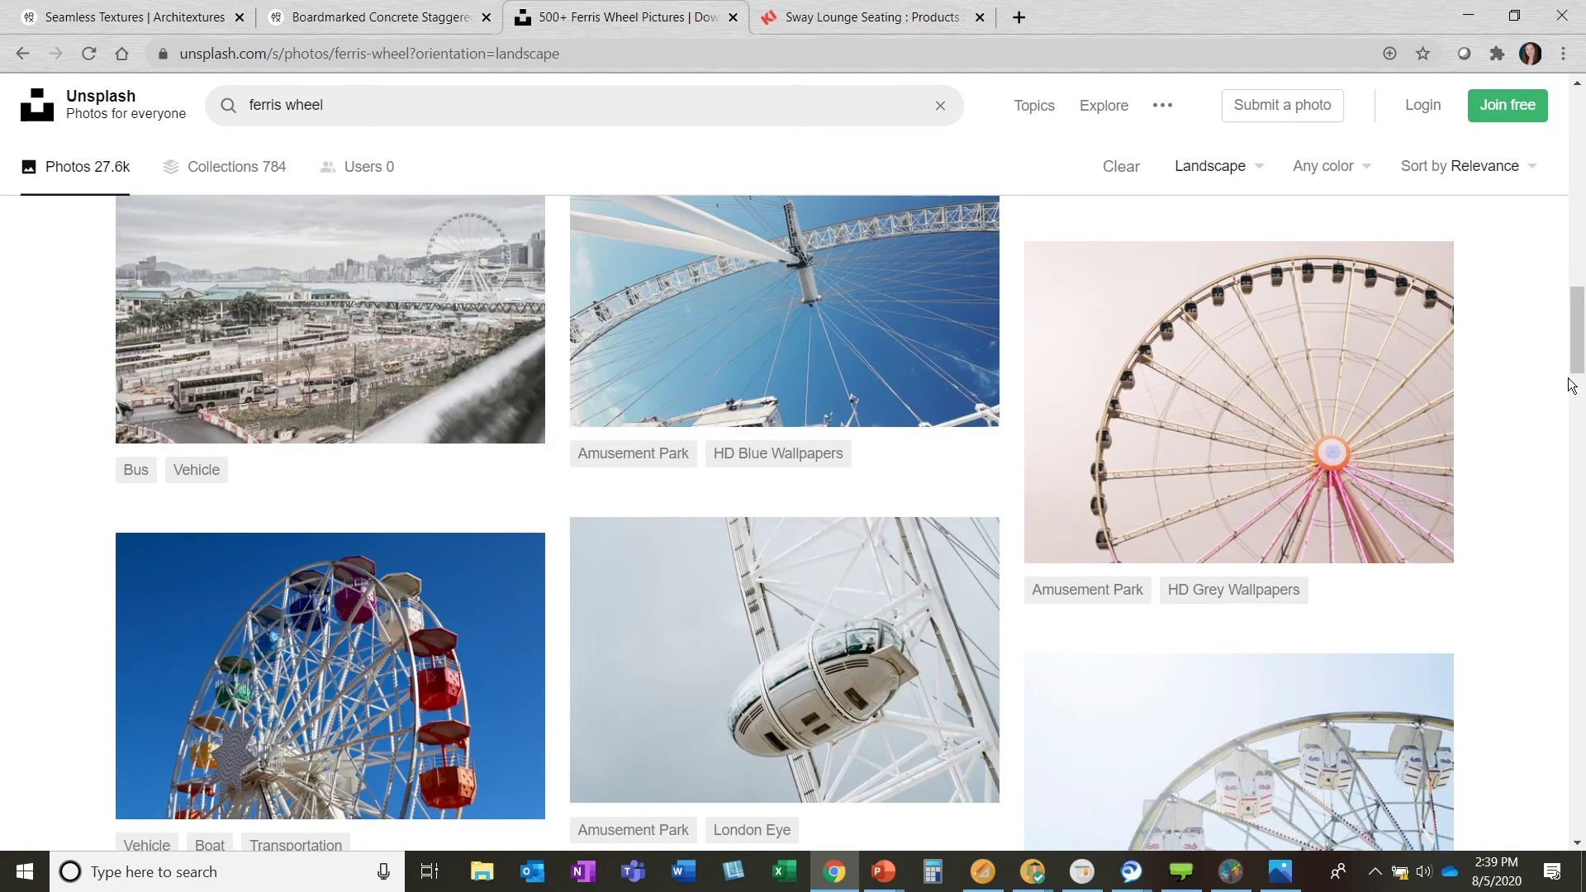
{"action": "scroll", "coordinate": [1570, 384], "scroll_direction": "down", "scroll_amount": 7}
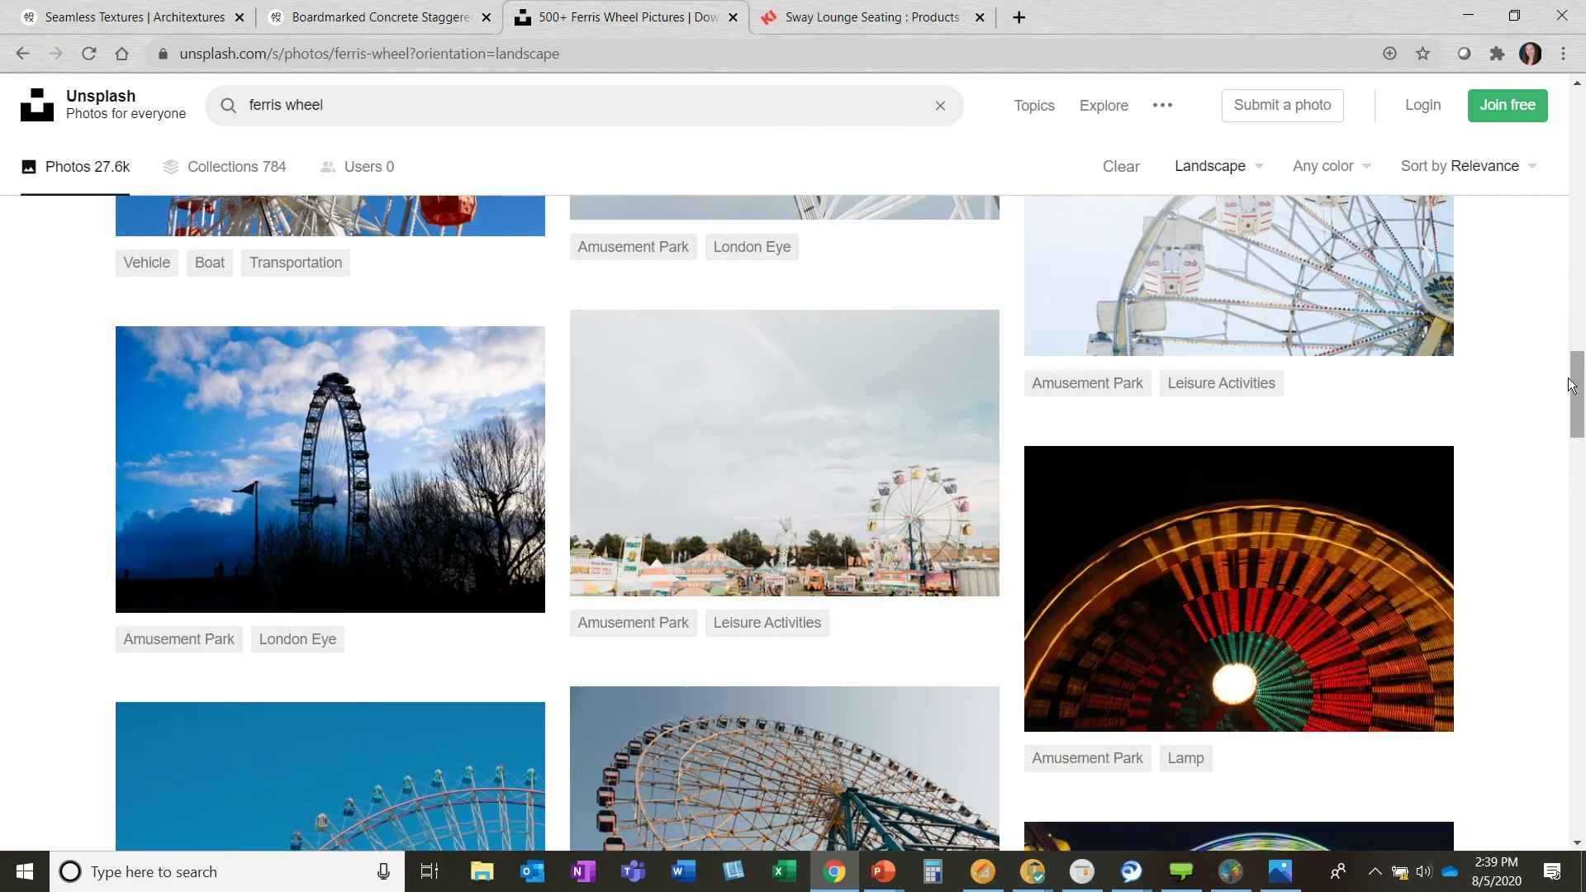
{"action": "scroll", "coordinate": [1569, 384], "scroll_direction": "down", "scroll_amount": 9}
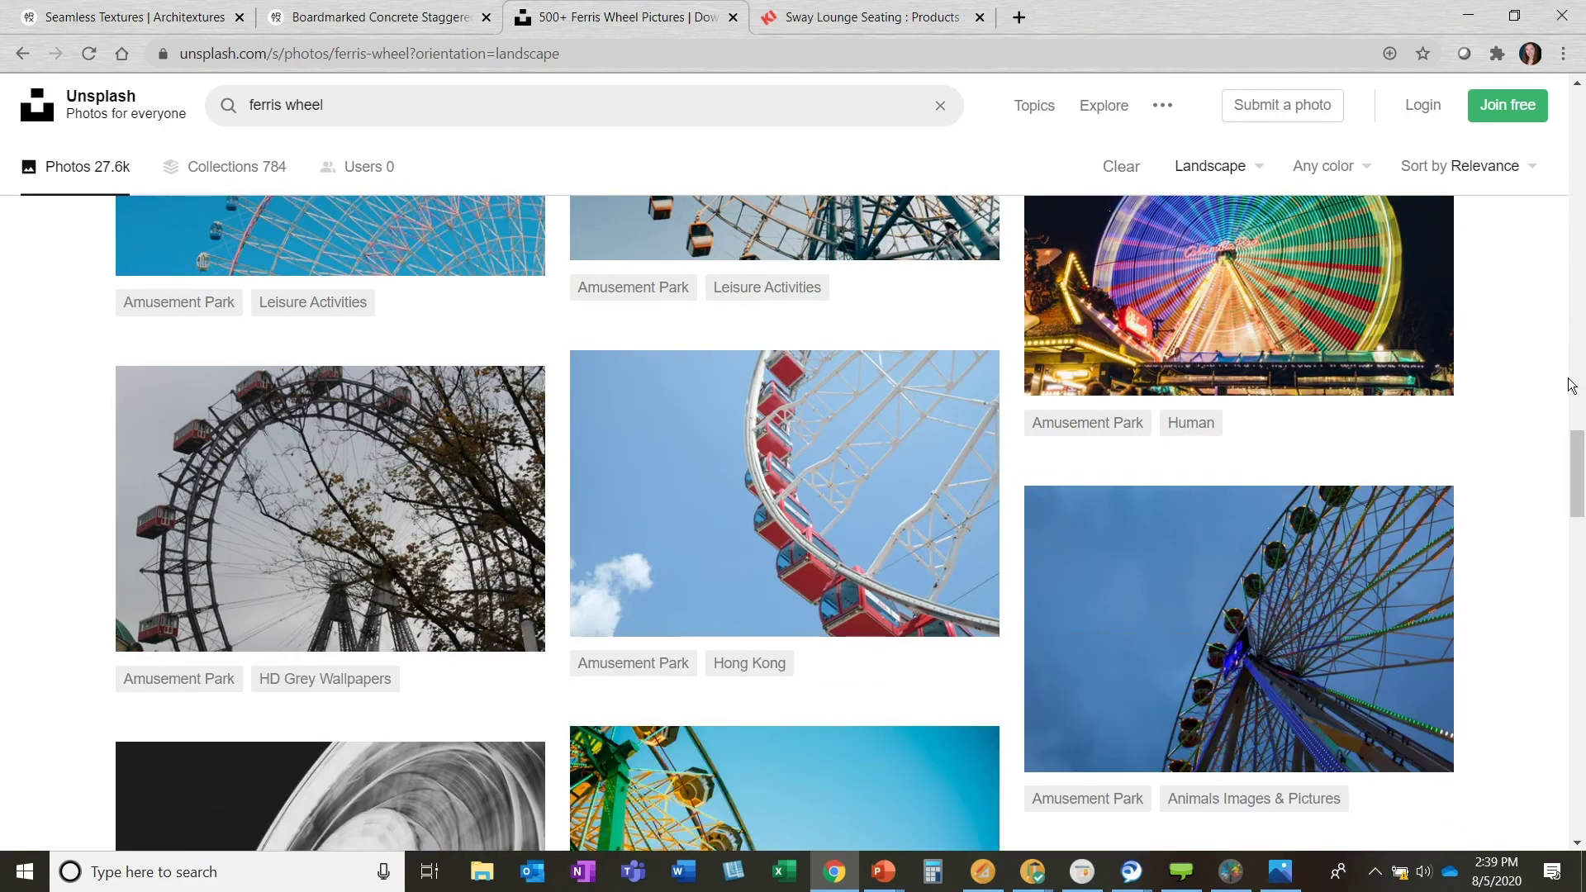
{"action": "scroll", "coordinate": [1570, 385], "scroll_direction": "down", "scroll_amount": 7}
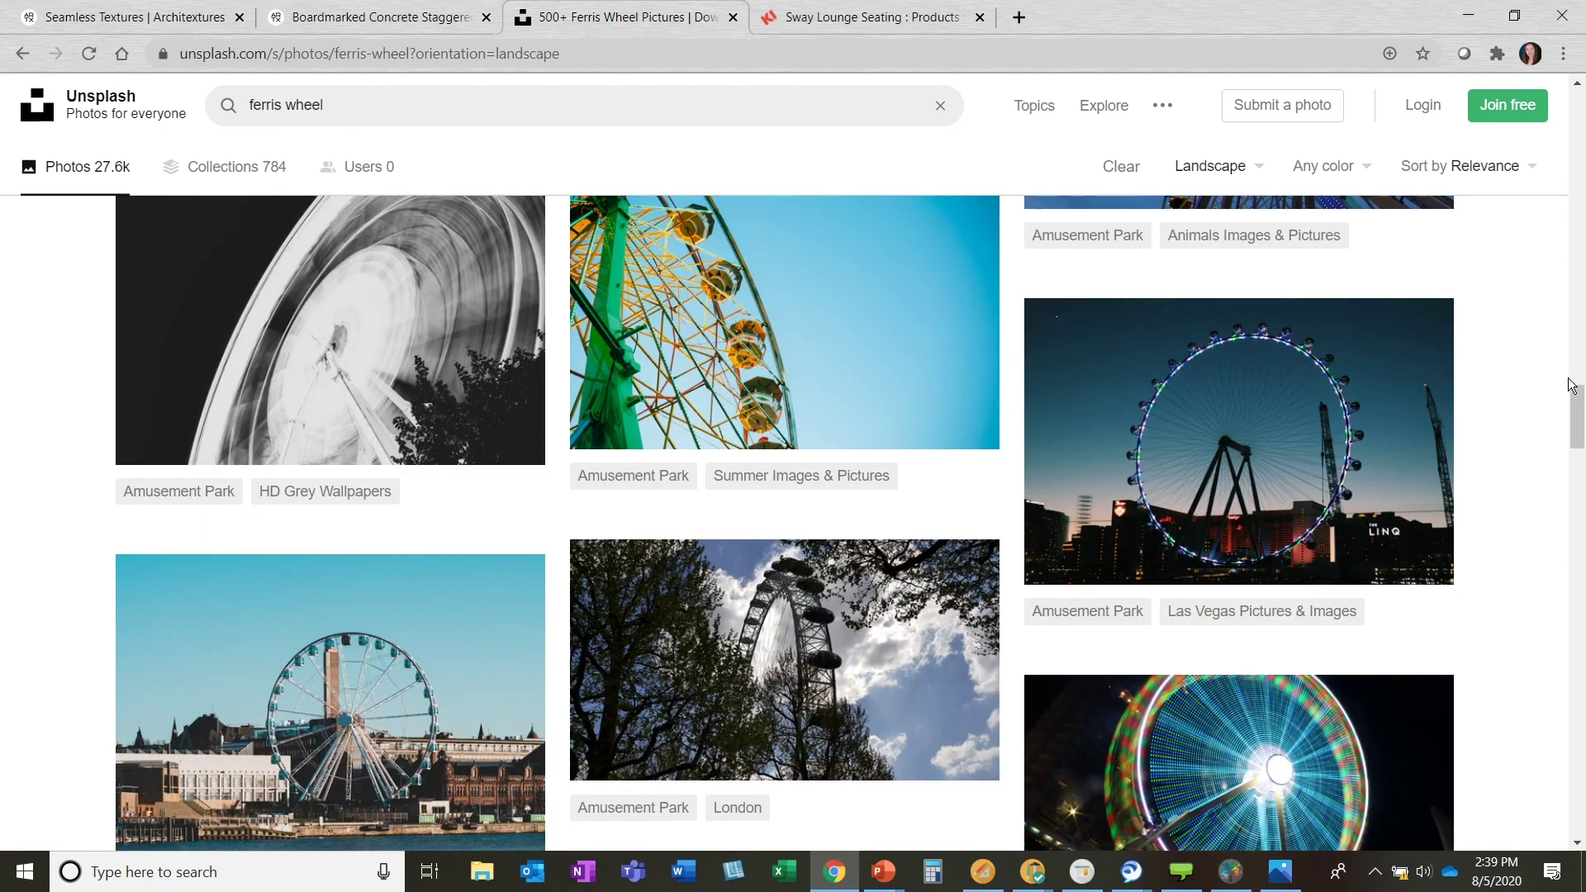
{"action": "left_click", "coordinate": [237, 828]}
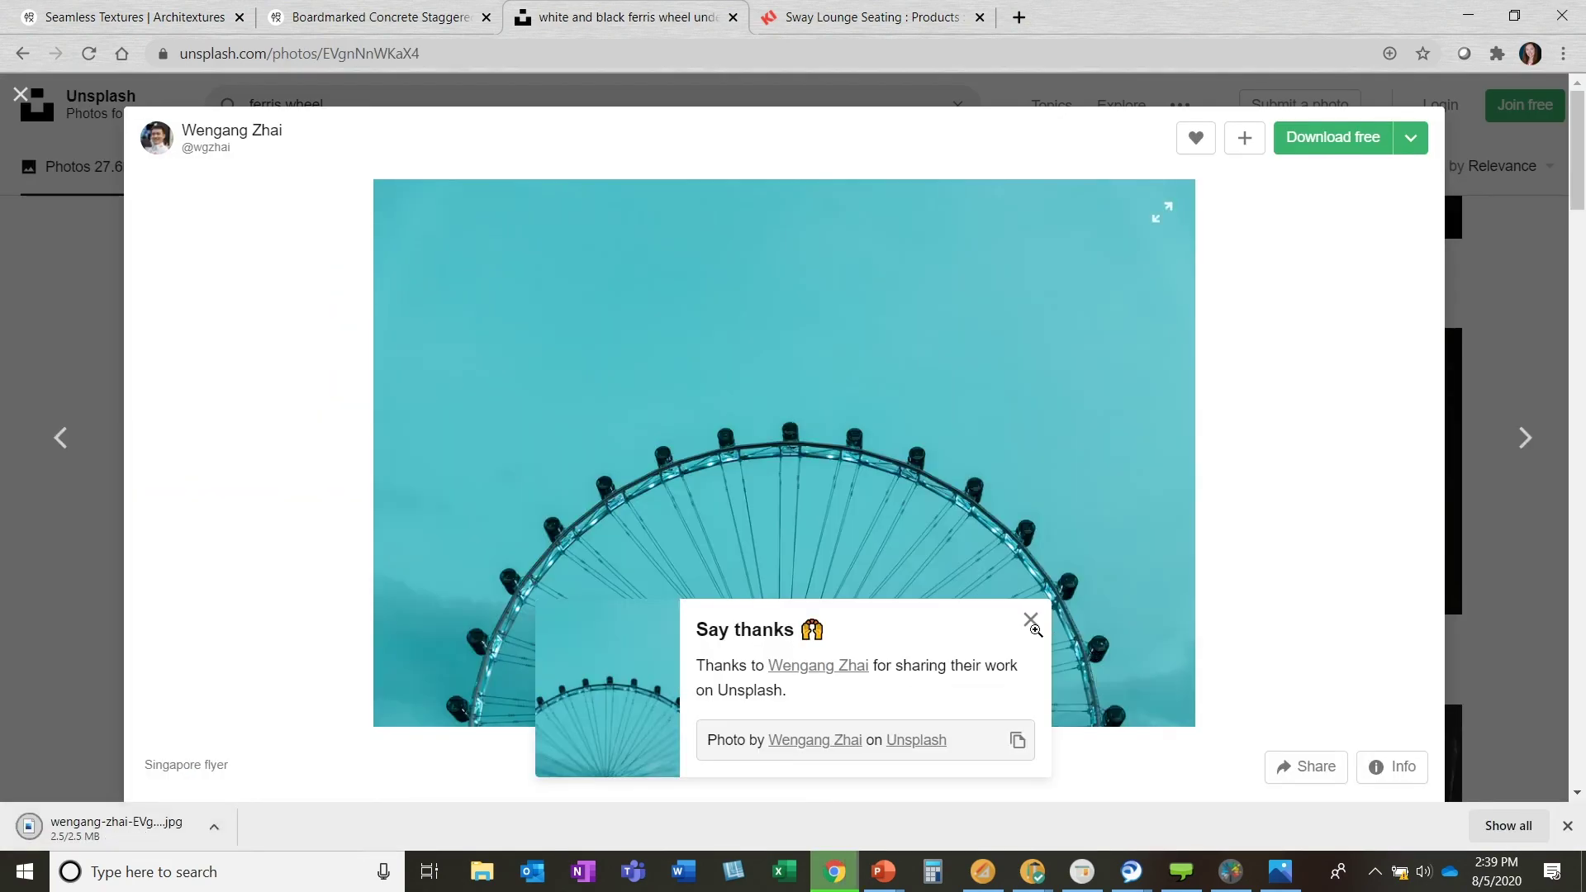
{"action": "left_click", "coordinate": [1030, 619]}
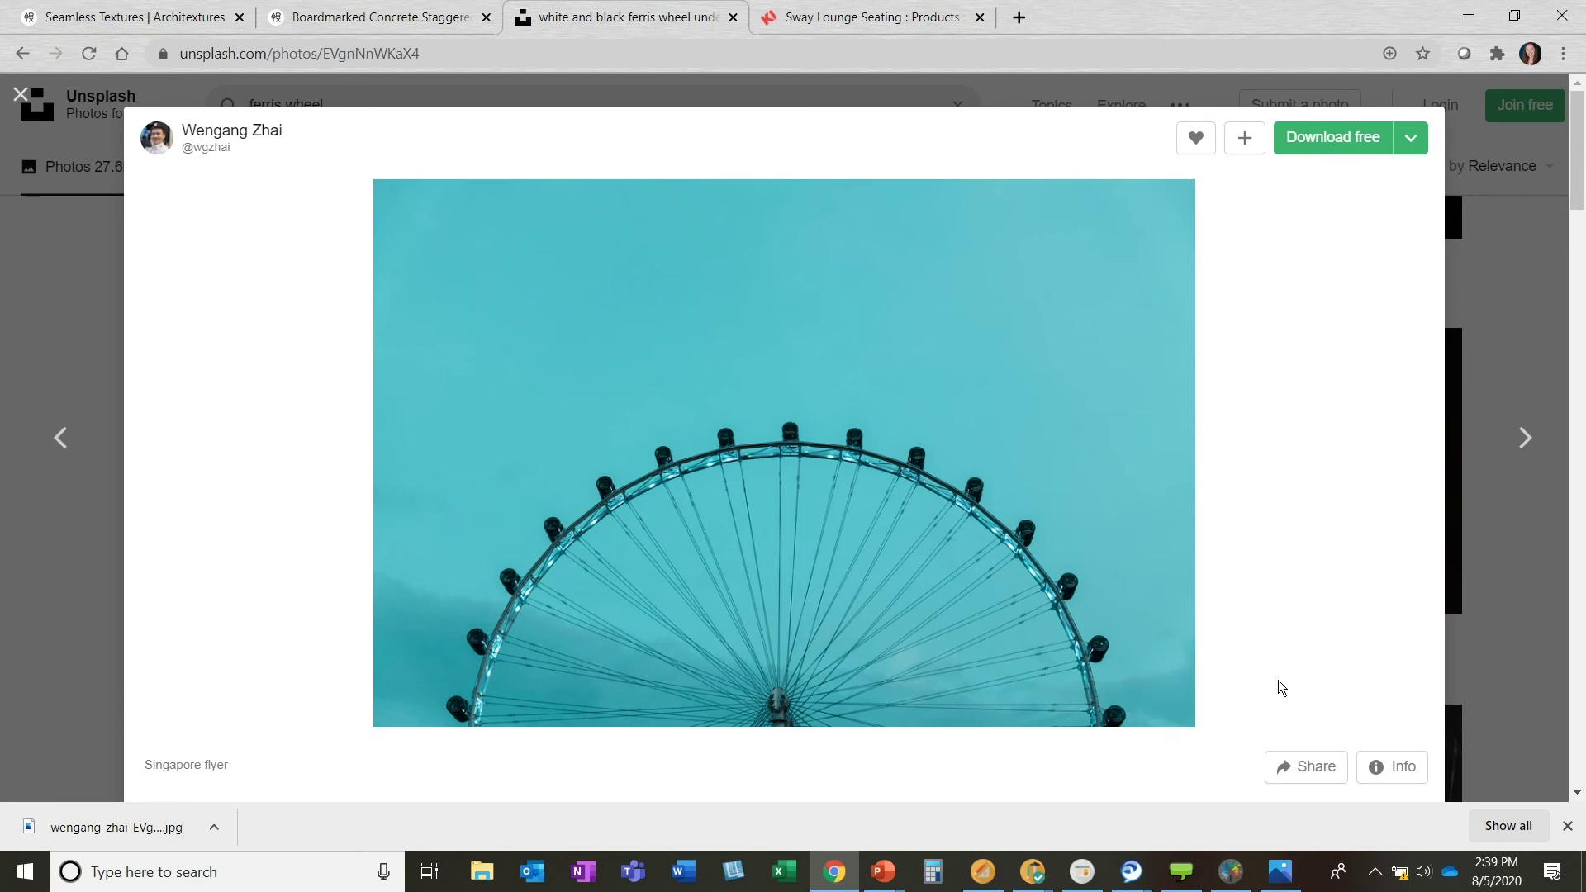
Switch to 2020 Visual Impression and open the Visual Materials library, checking its Suppliers and Manufacturers categories.
{"action": "left_click", "coordinate": [1224, 883]}
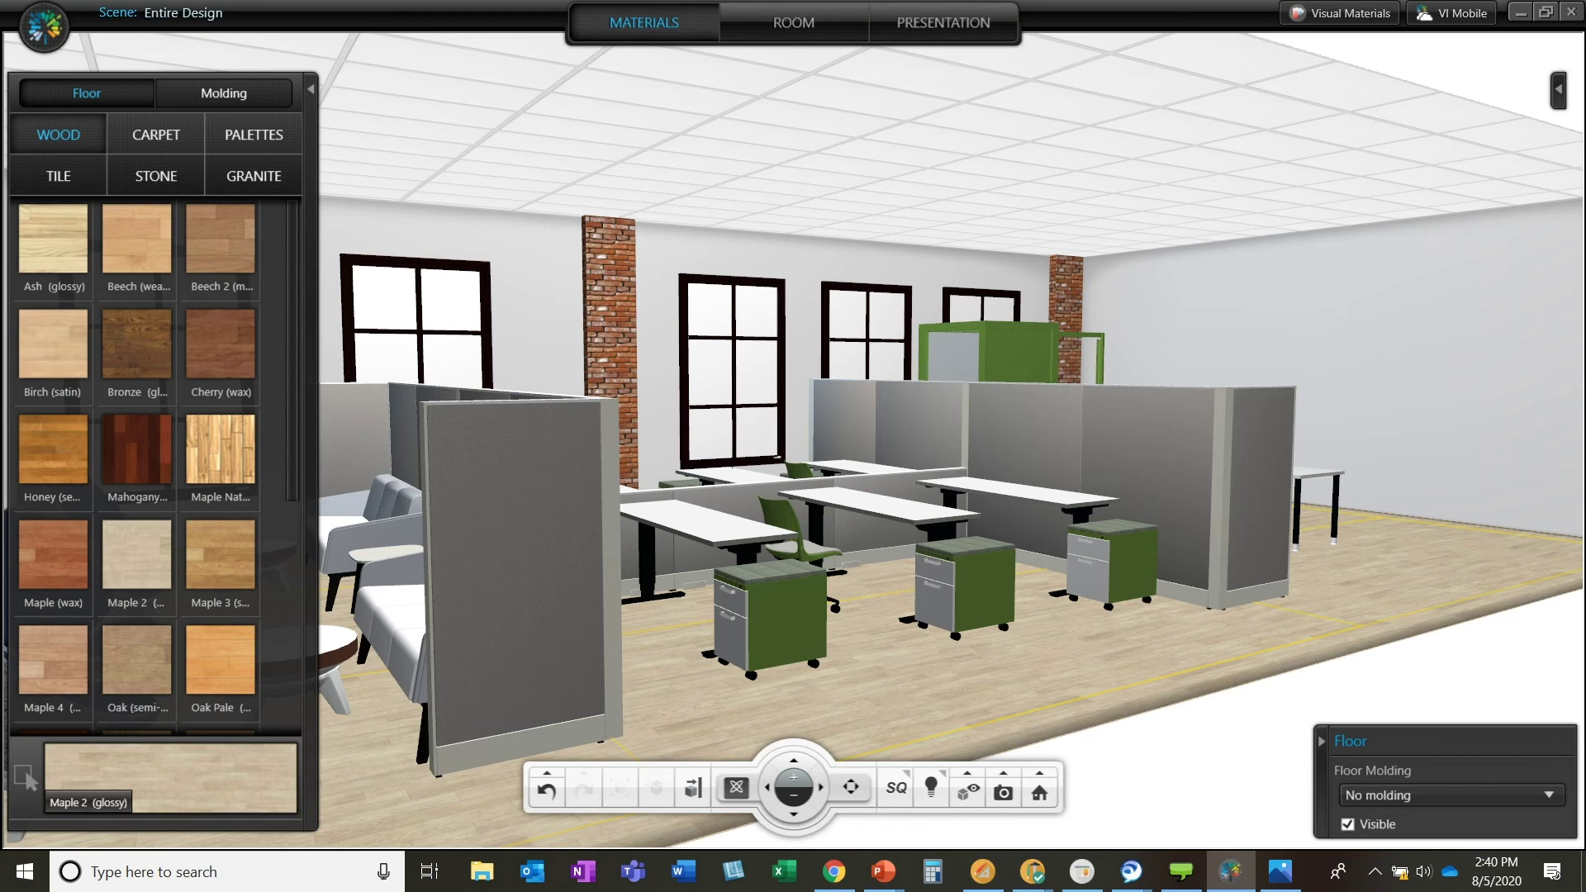
{"action": "left_click", "coordinate": [1111, 682]}
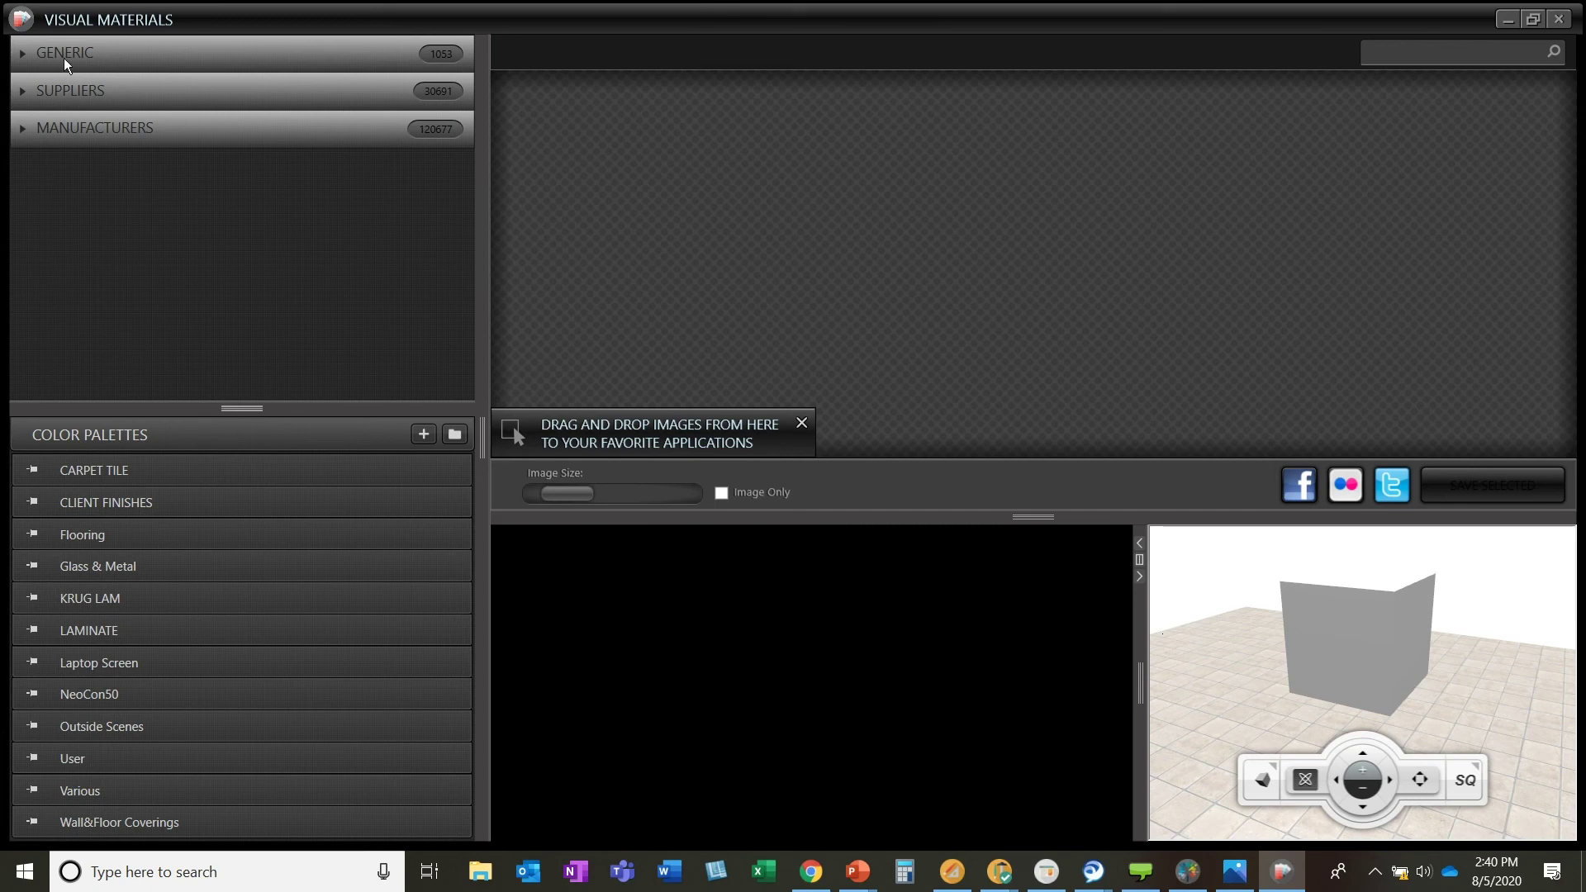
{"action": "left_click", "coordinate": [27, 88]}
{"action": "left_click", "coordinate": [26, 88]}
{"action": "left_click", "coordinate": [22, 133]}
{"action": "left_click", "coordinate": [27, 127]}
Create a new color palette named WEBINAR.
{"action": "left_click", "coordinate": [422, 435]}
{"action": "type", "text": "WEBINAR"}
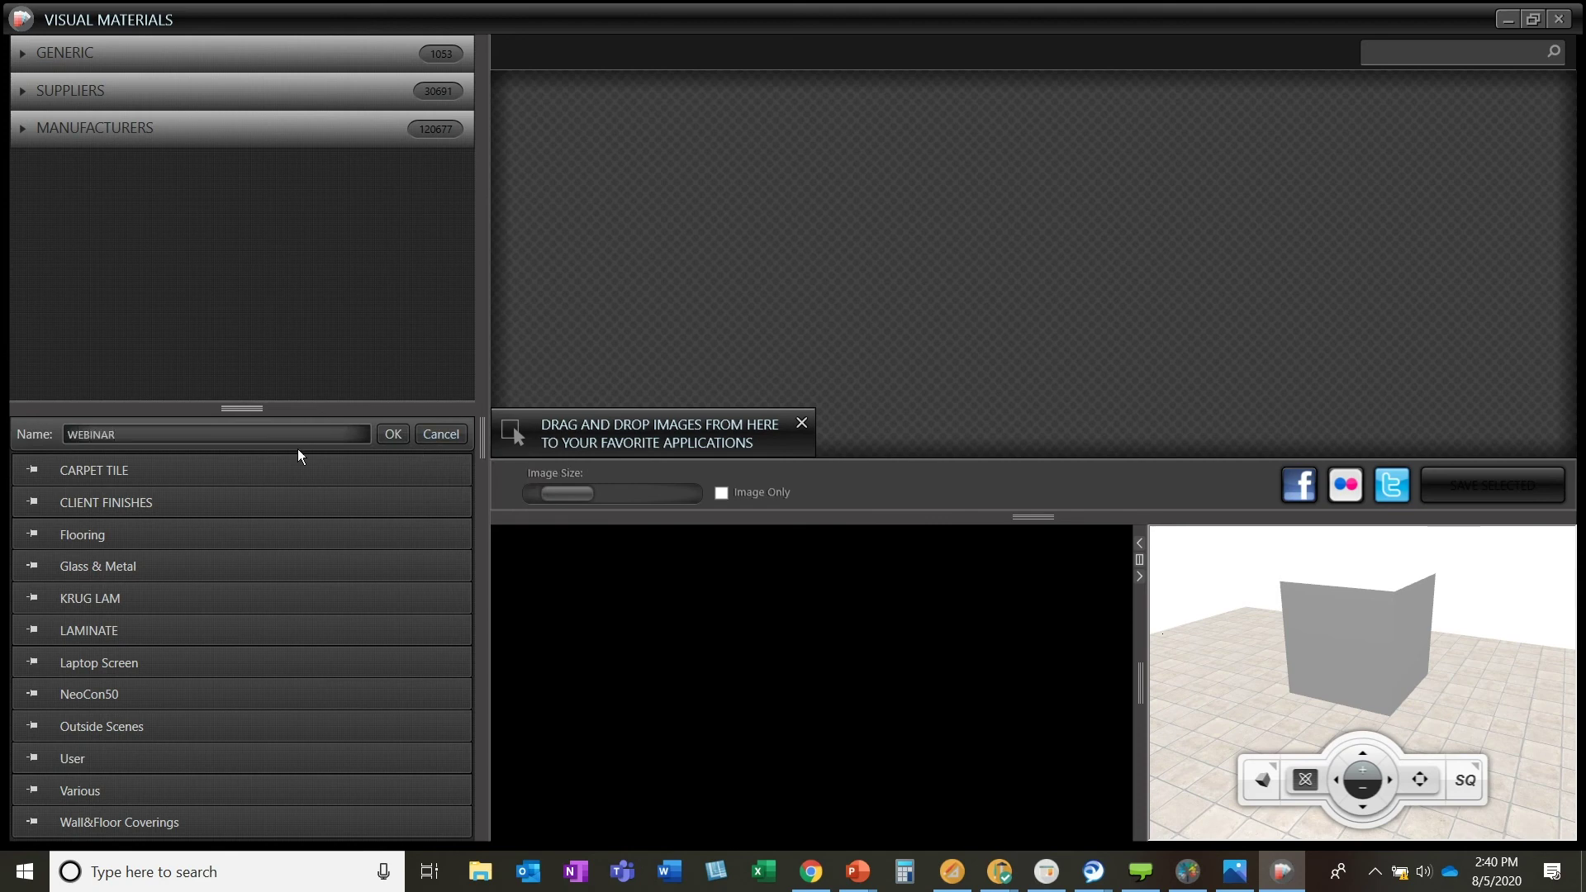
{"action": "left_click", "coordinate": [400, 436]}
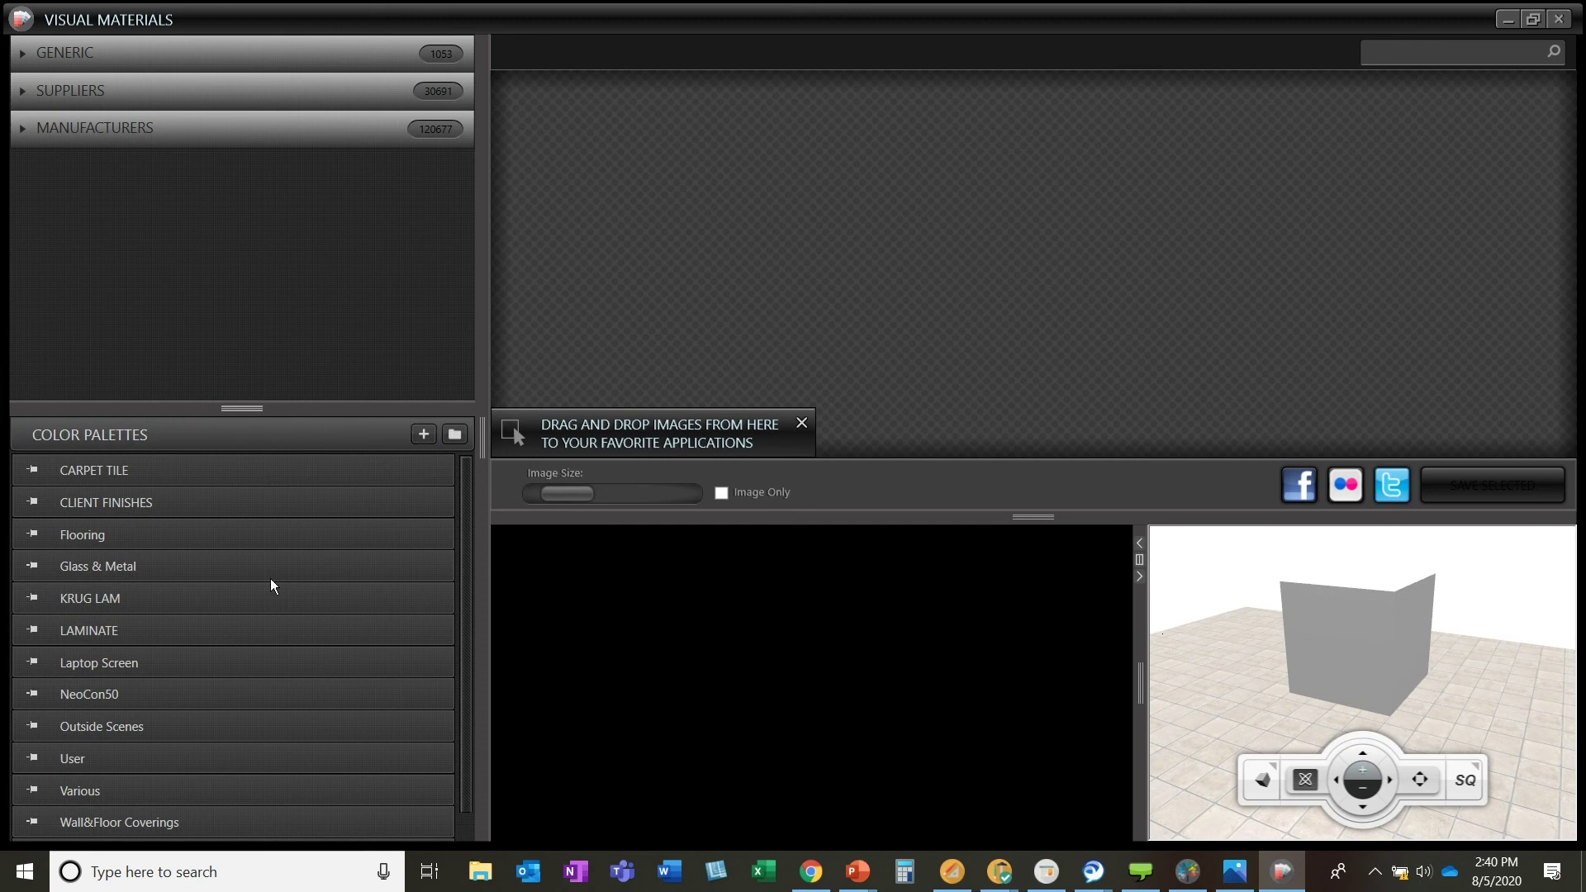
Start a new user material in the WEBINAR palette and browse to the Downloads folder for its image.
{"action": "scroll", "coordinate": [270, 578], "scroll_direction": "down", "scroll_amount": 1}
{"action": "left_click", "coordinate": [126, 825]}
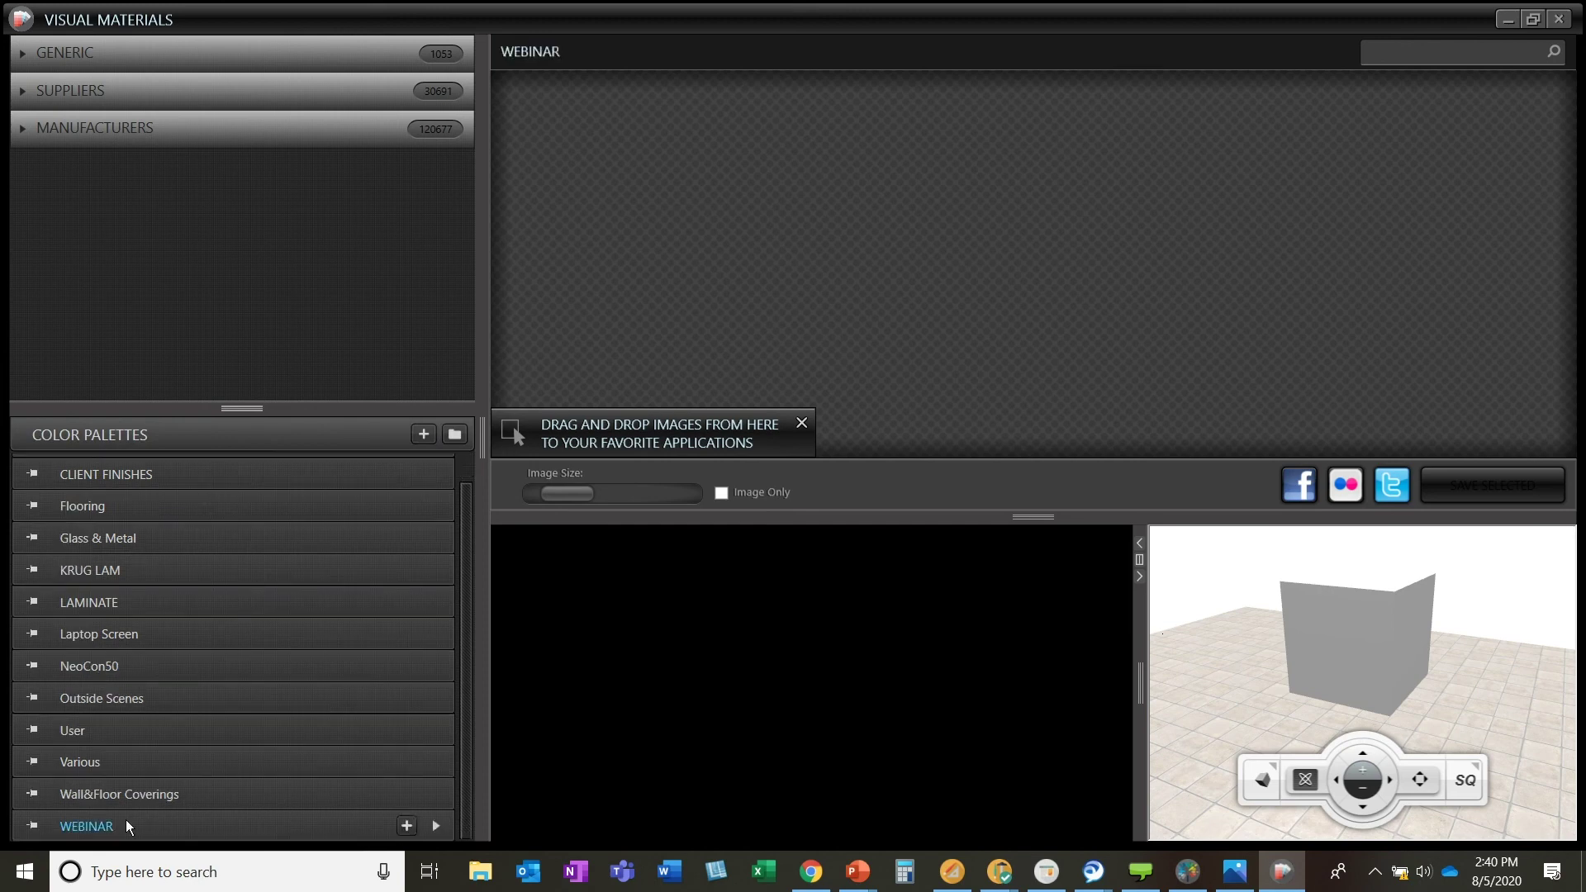
{"action": "left_click", "coordinate": [408, 827]}
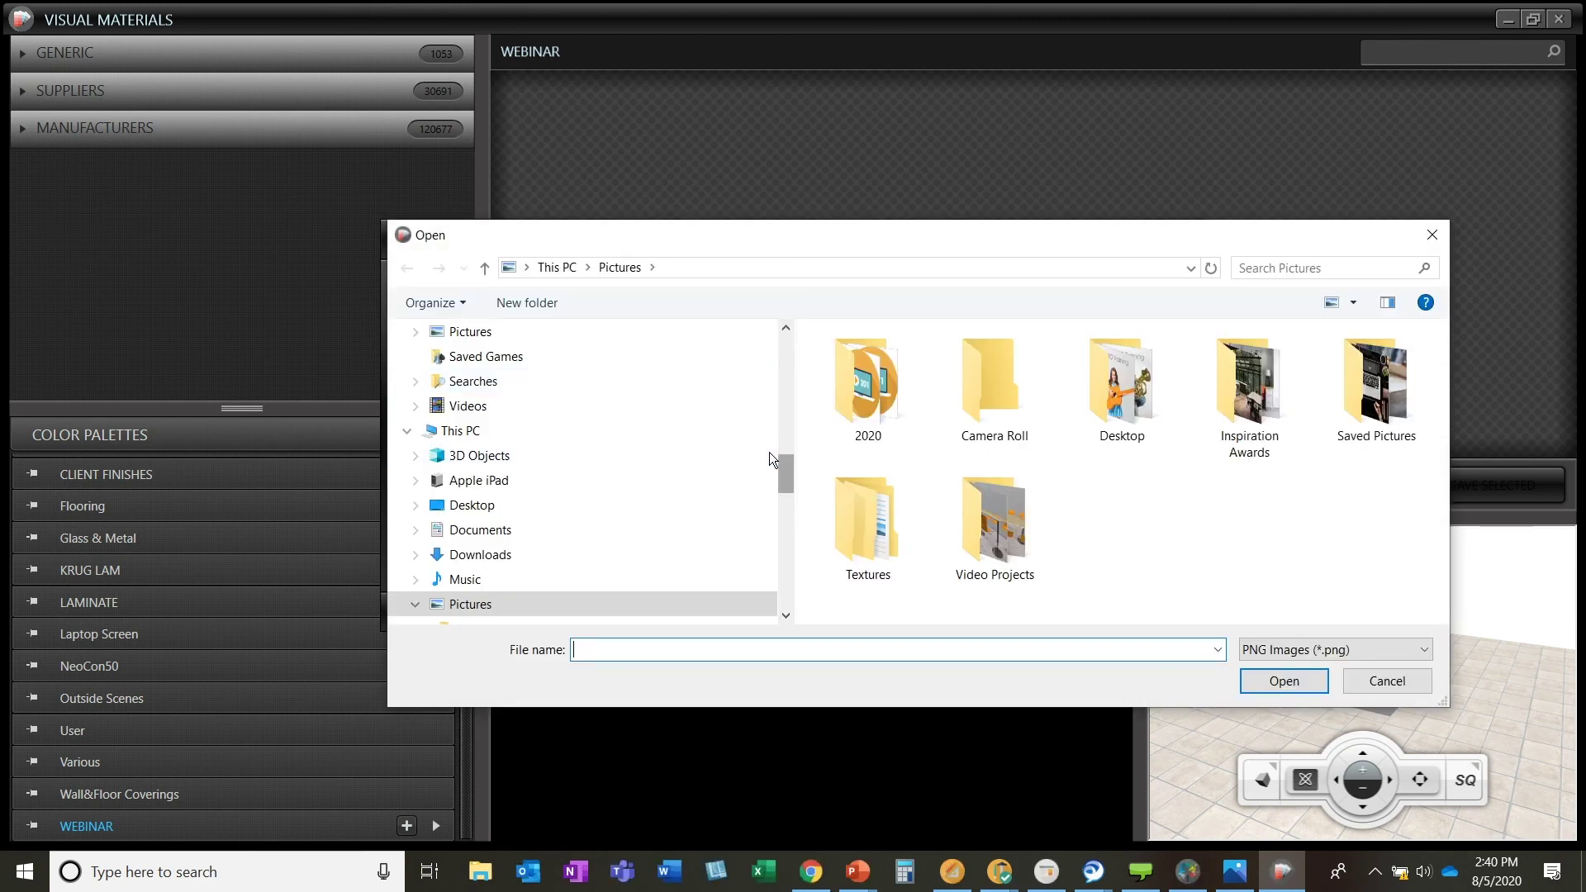
{"action": "left_click_drag", "start_coordinate": [787, 461], "coordinate": [803, 353]}
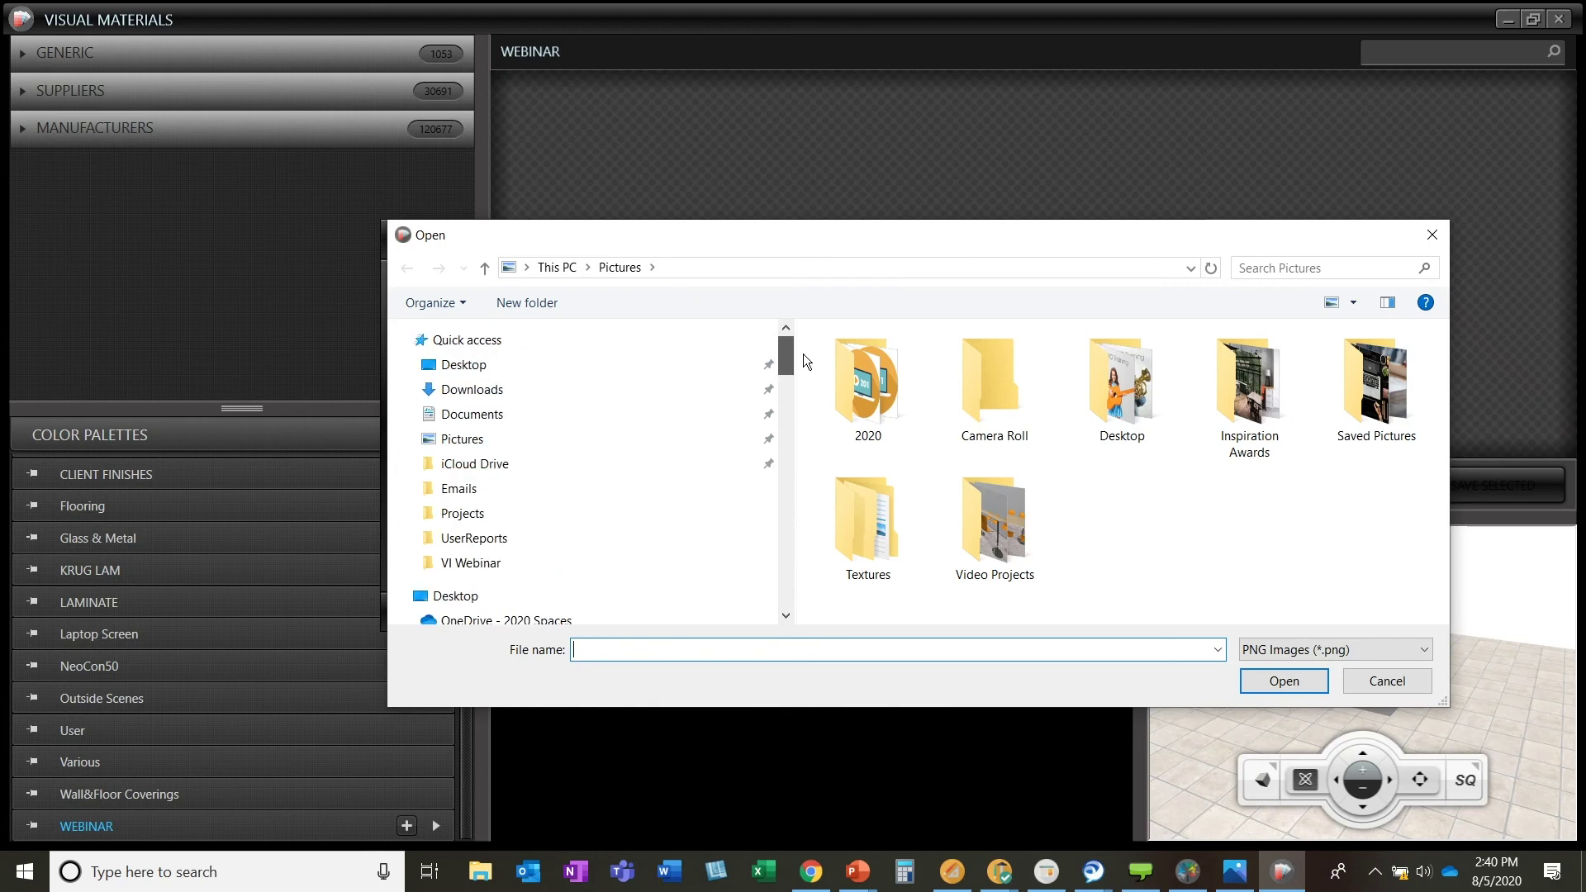
{"action": "left_click", "coordinate": [547, 385]}
{"action": "left_click", "coordinate": [966, 364]}
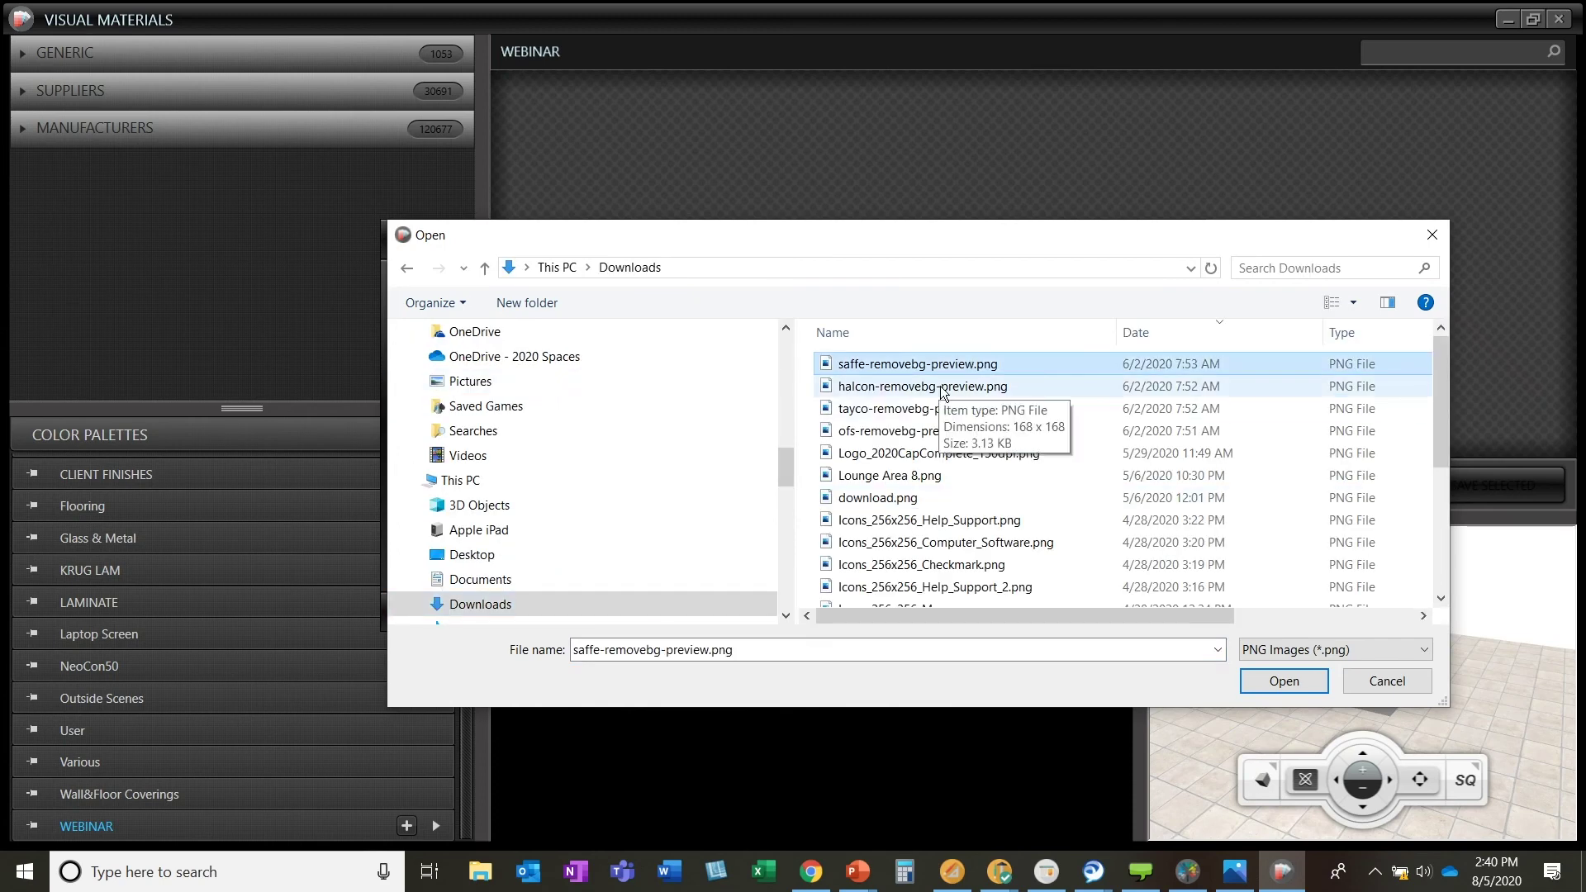
{"action": "left_click", "coordinate": [945, 388]}
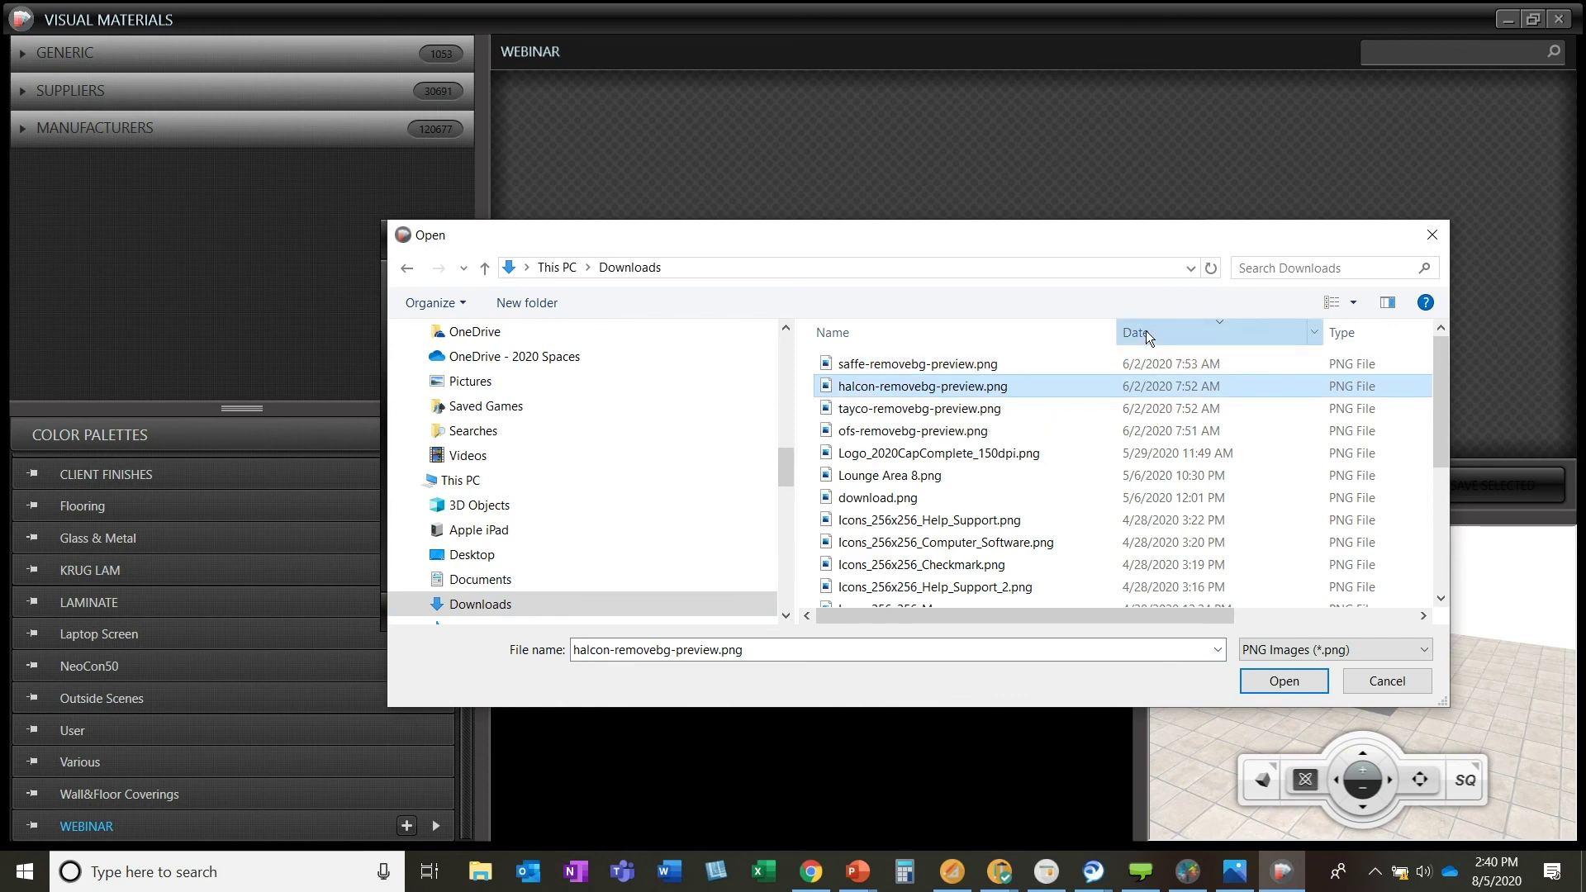
{"action": "left_click", "coordinate": [1146, 332]}
{"action": "left_click", "coordinate": [1148, 332]}
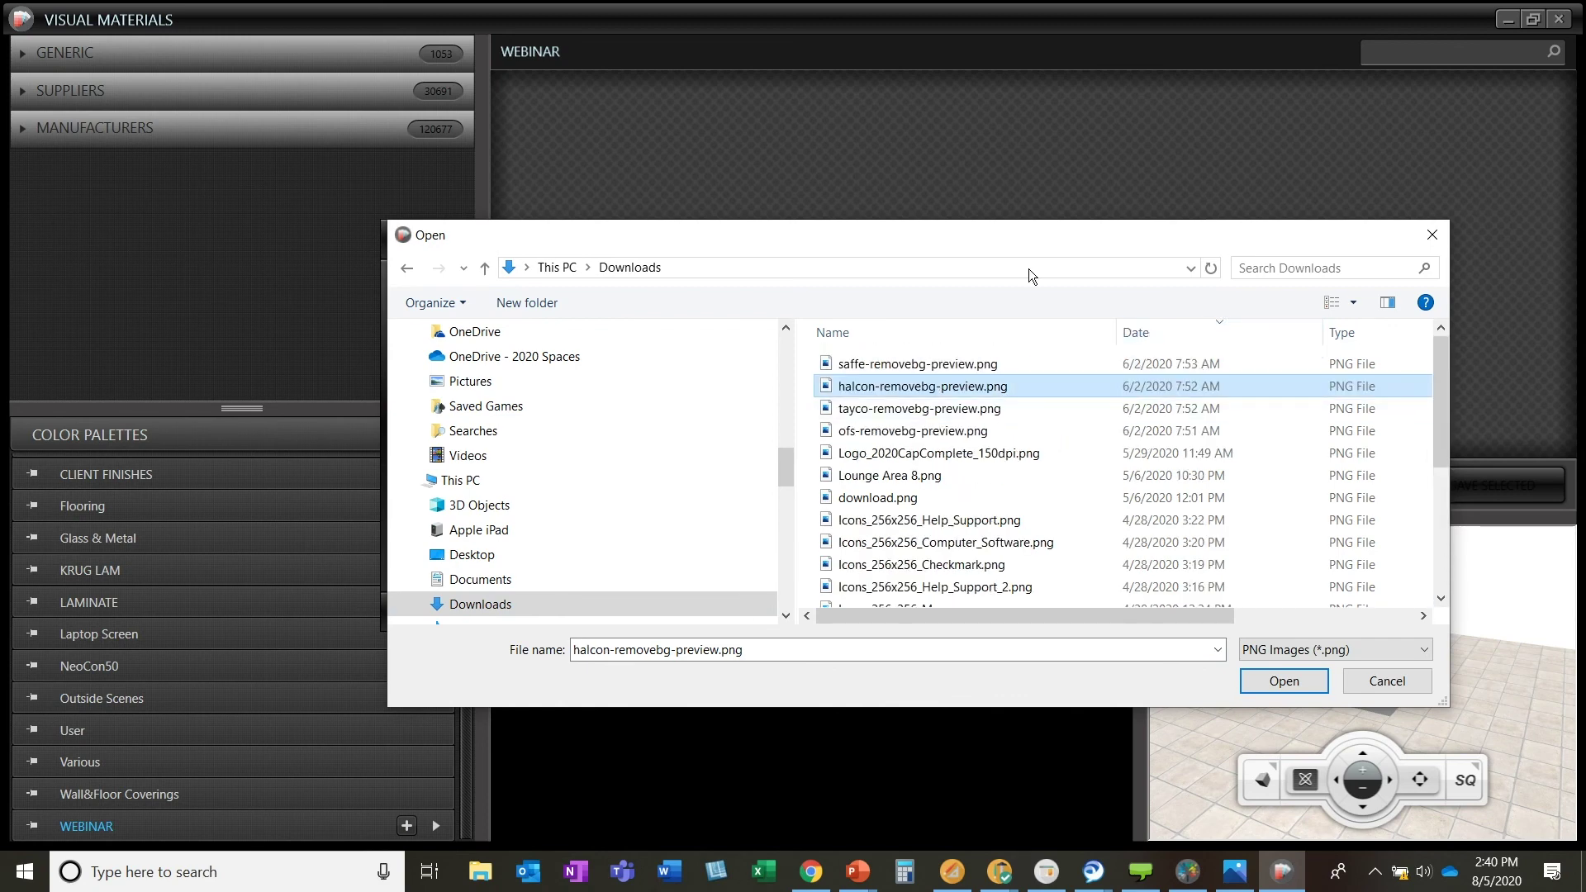
List JPEG images and load the most recent Boardmarked-Concrete-Staggered file as the material's image.
{"action": "left_click", "coordinate": [1292, 650]}
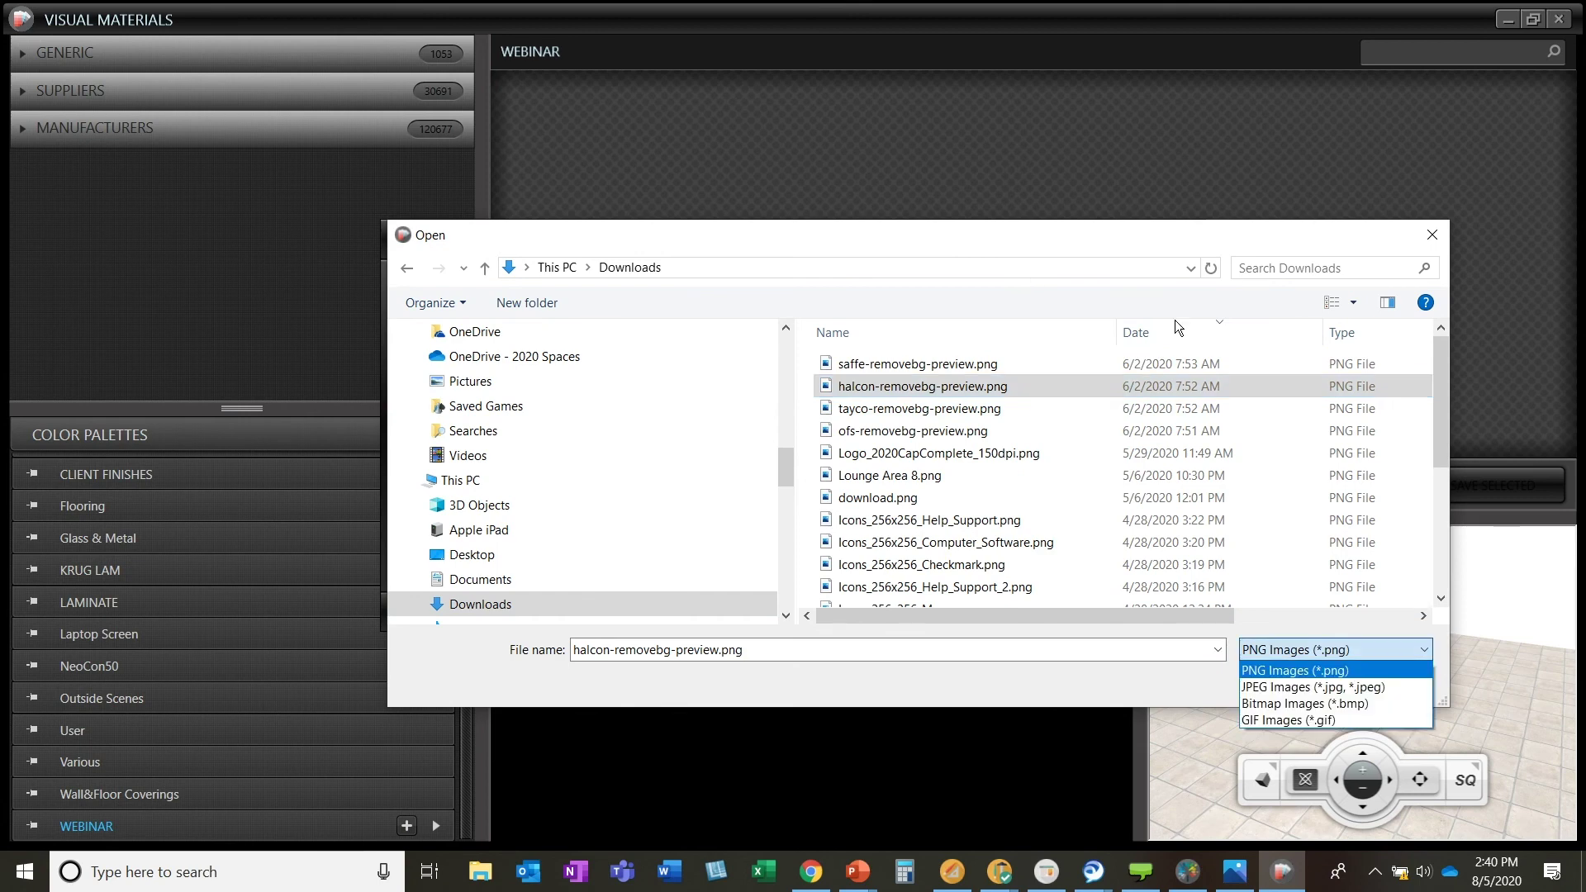
{"action": "left_click", "coordinate": [1294, 684]}
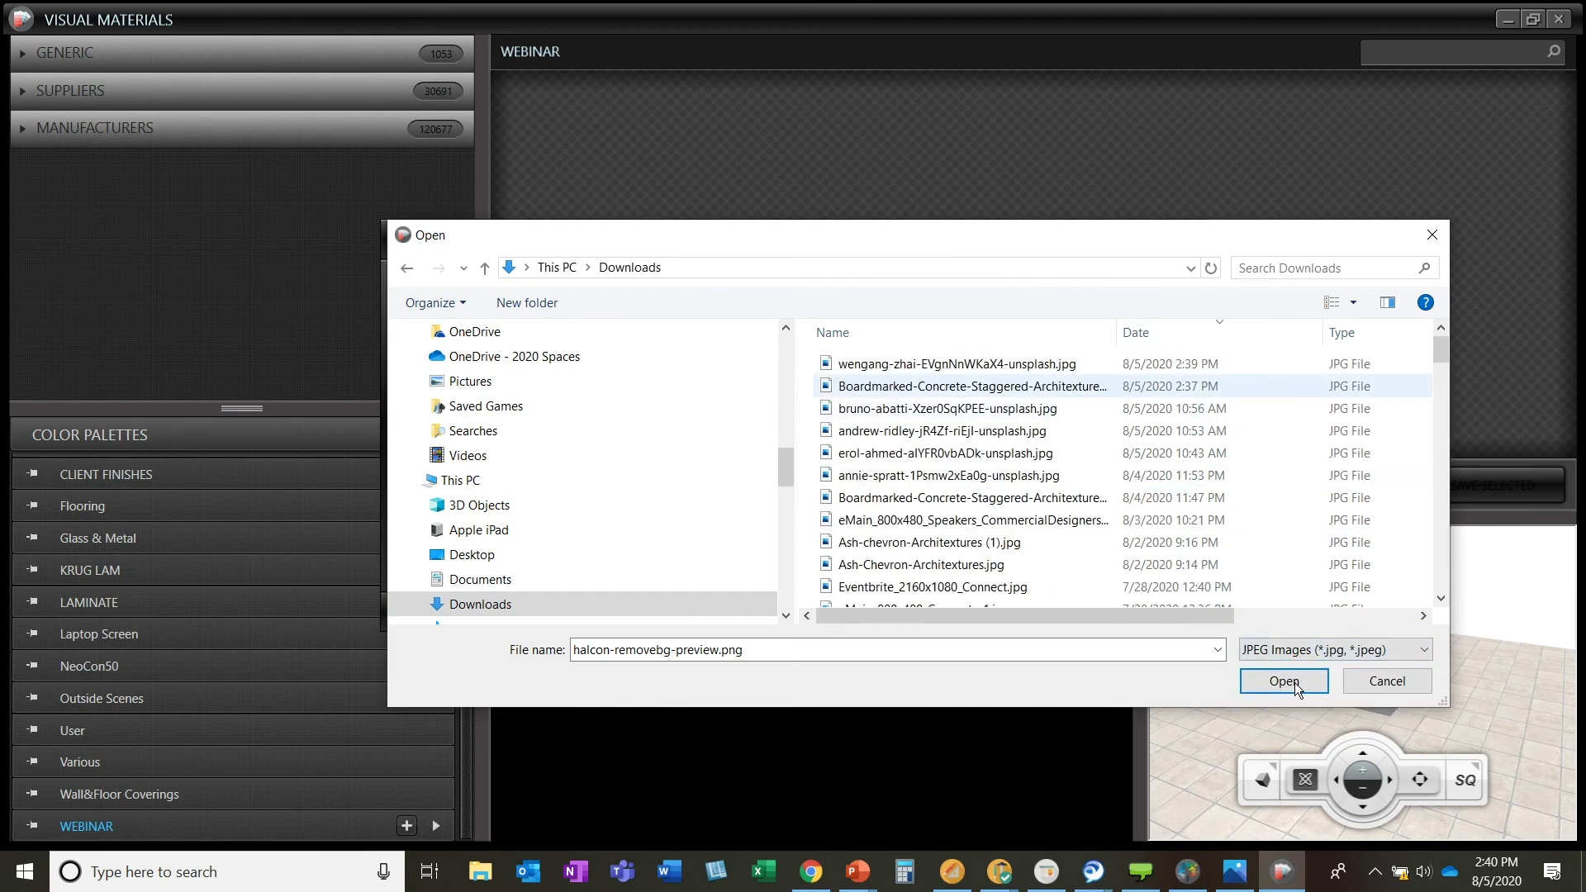
{"action": "left_click", "coordinate": [977, 385]}
{"action": "left_click", "coordinate": [1282, 681]}
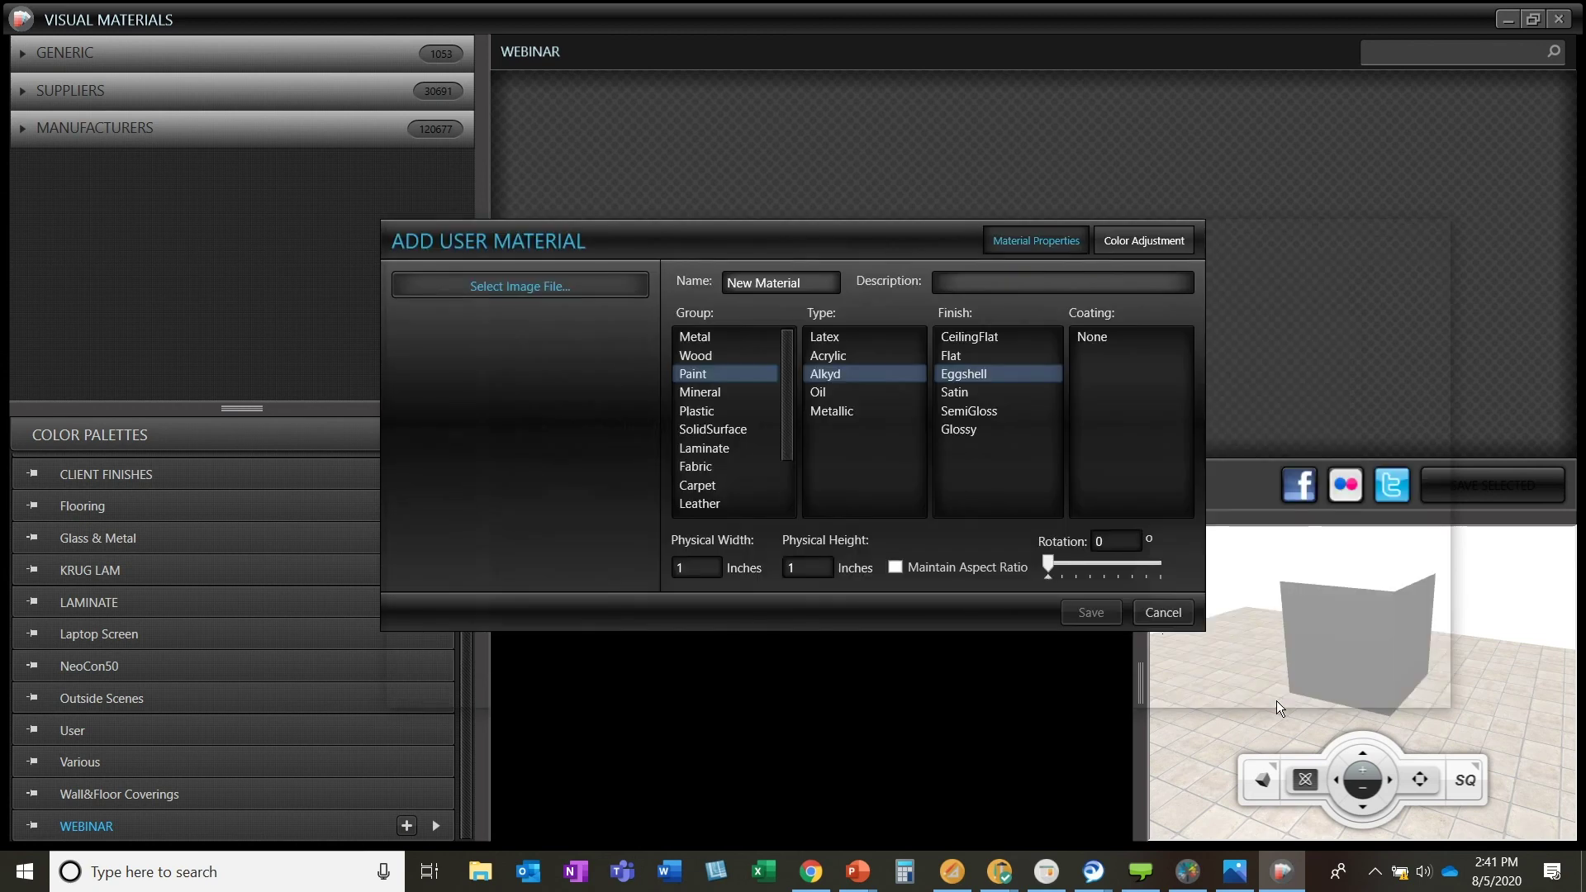
Name the new material WOOD and assign it the Wood group with a Matte coating.
{"action": "key", "text": "ctrl+a"}
{"action": "type", "text": "WOOD"}
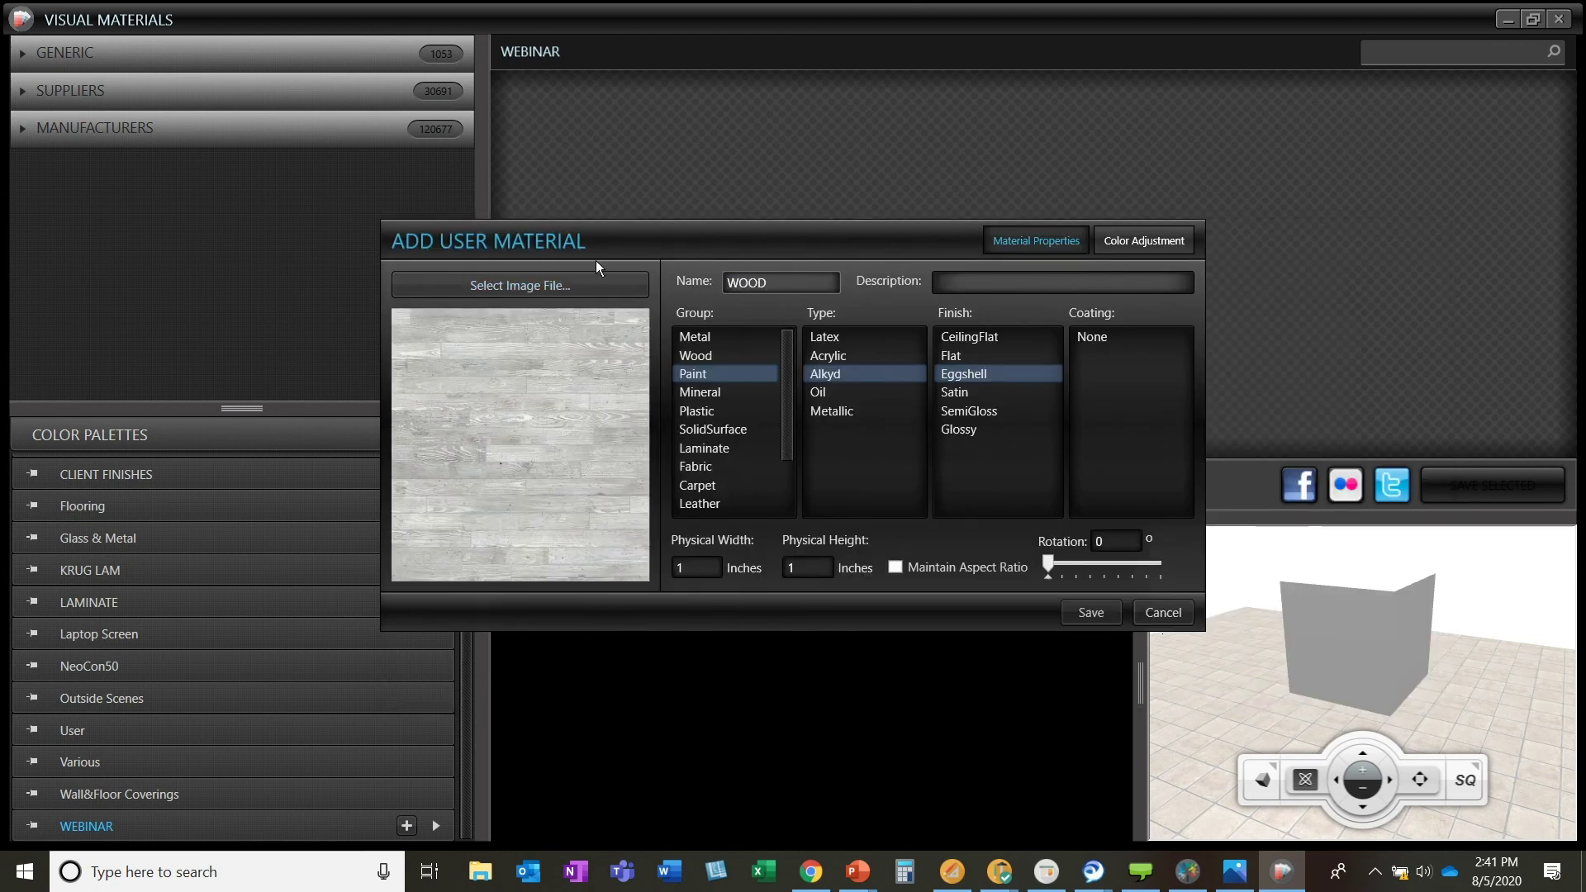
{"action": "left_click", "coordinate": [725, 357]}
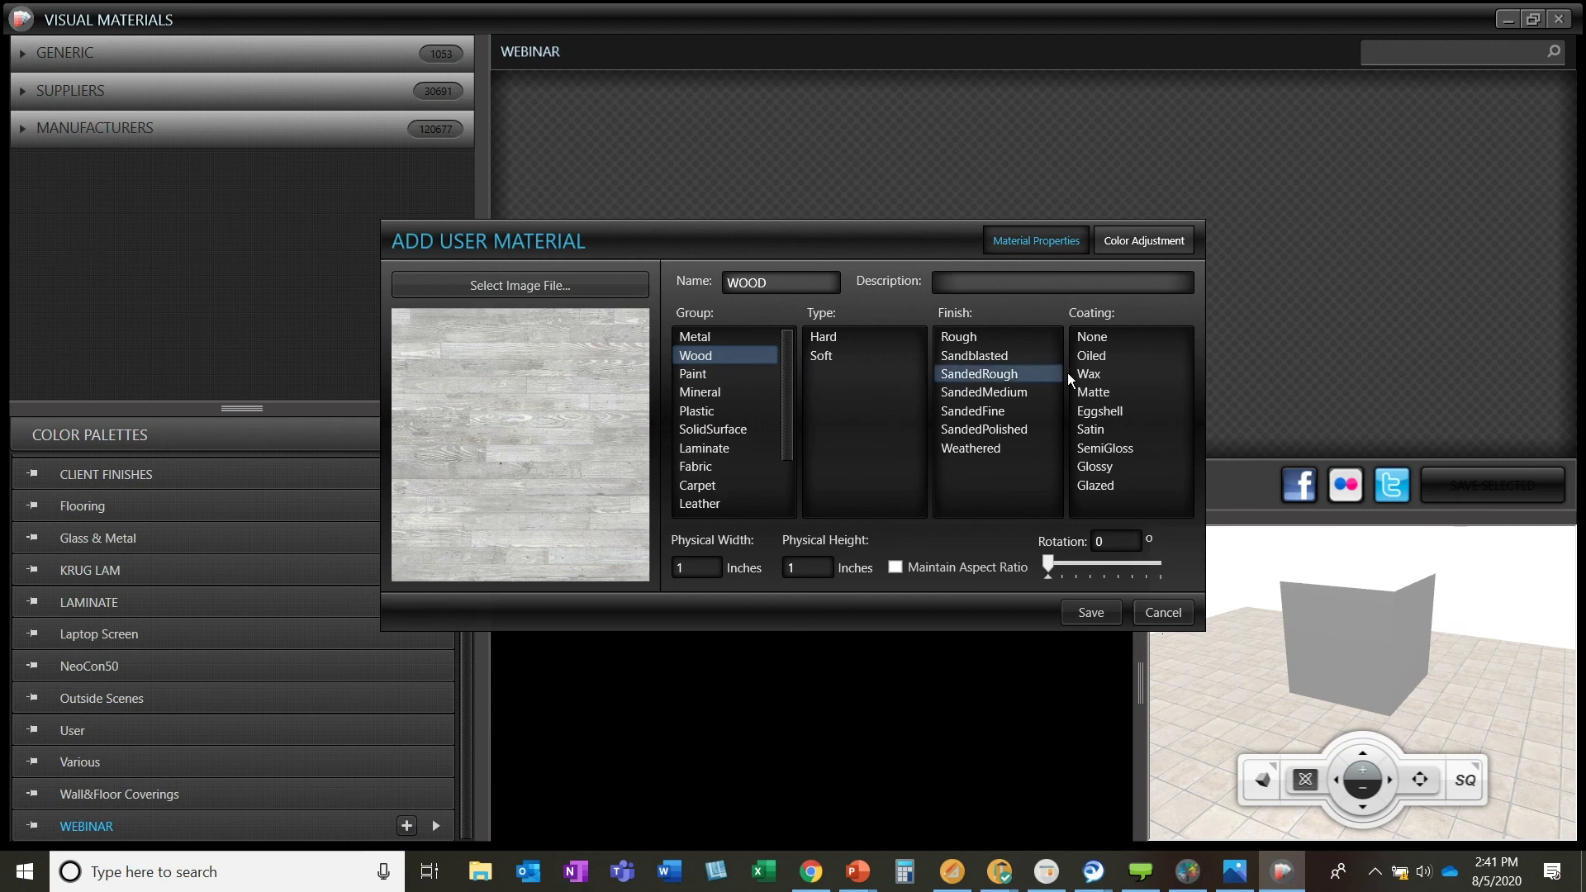
{"action": "left_click", "coordinate": [1105, 393]}
Set the WOOD material's physical width to 78 inches and its height based on its Architextures page in Chrome, and save it.
{"action": "left_click", "coordinate": [705, 569]}
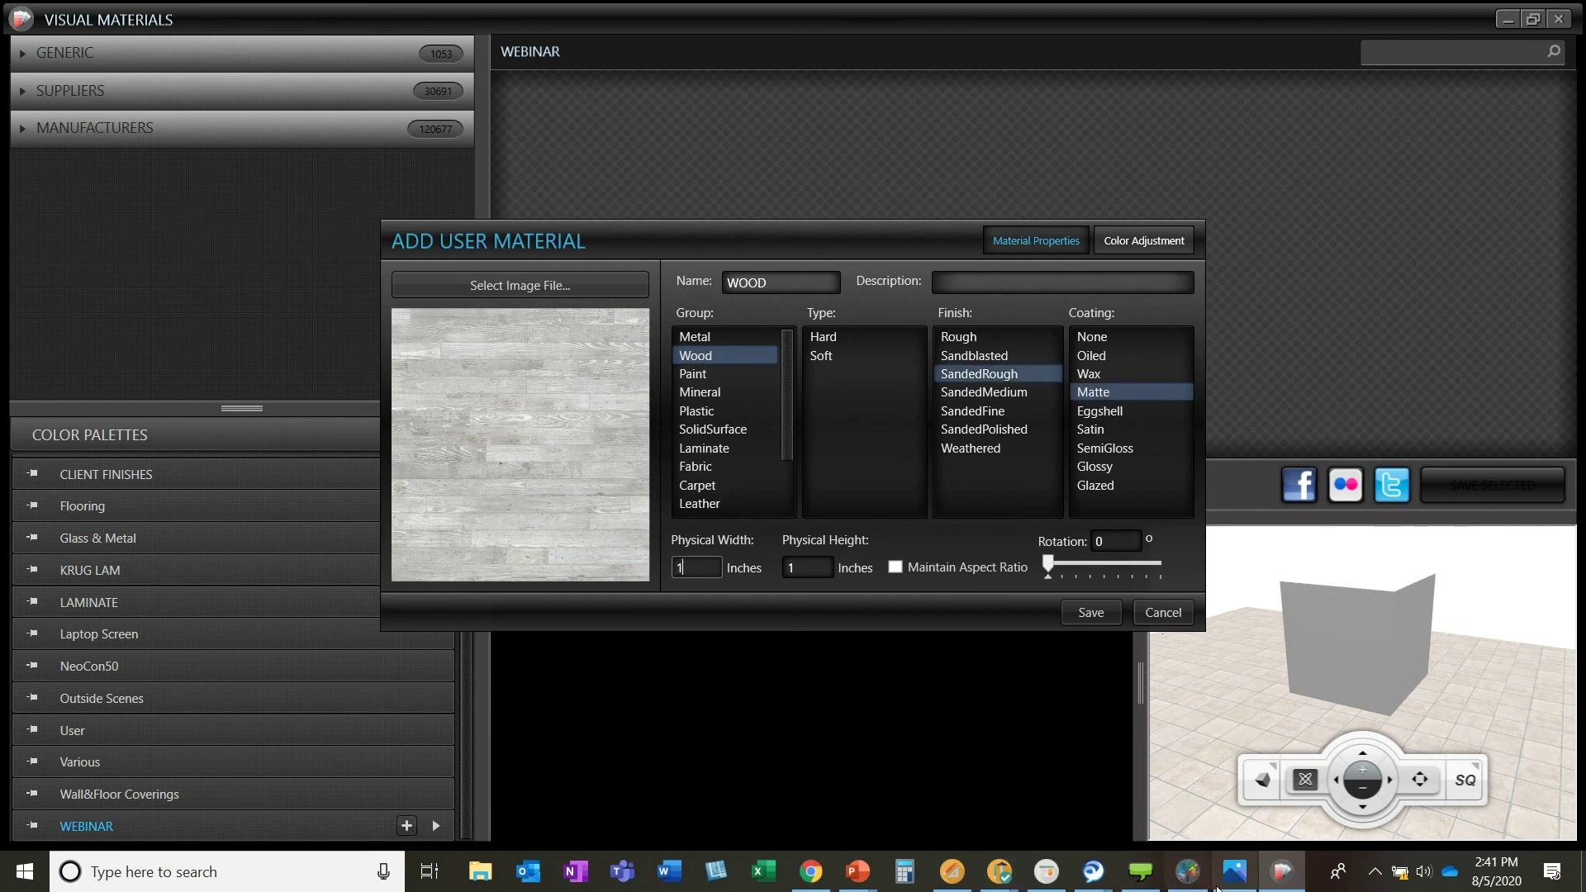
{"action": "left_click", "coordinate": [817, 879]}
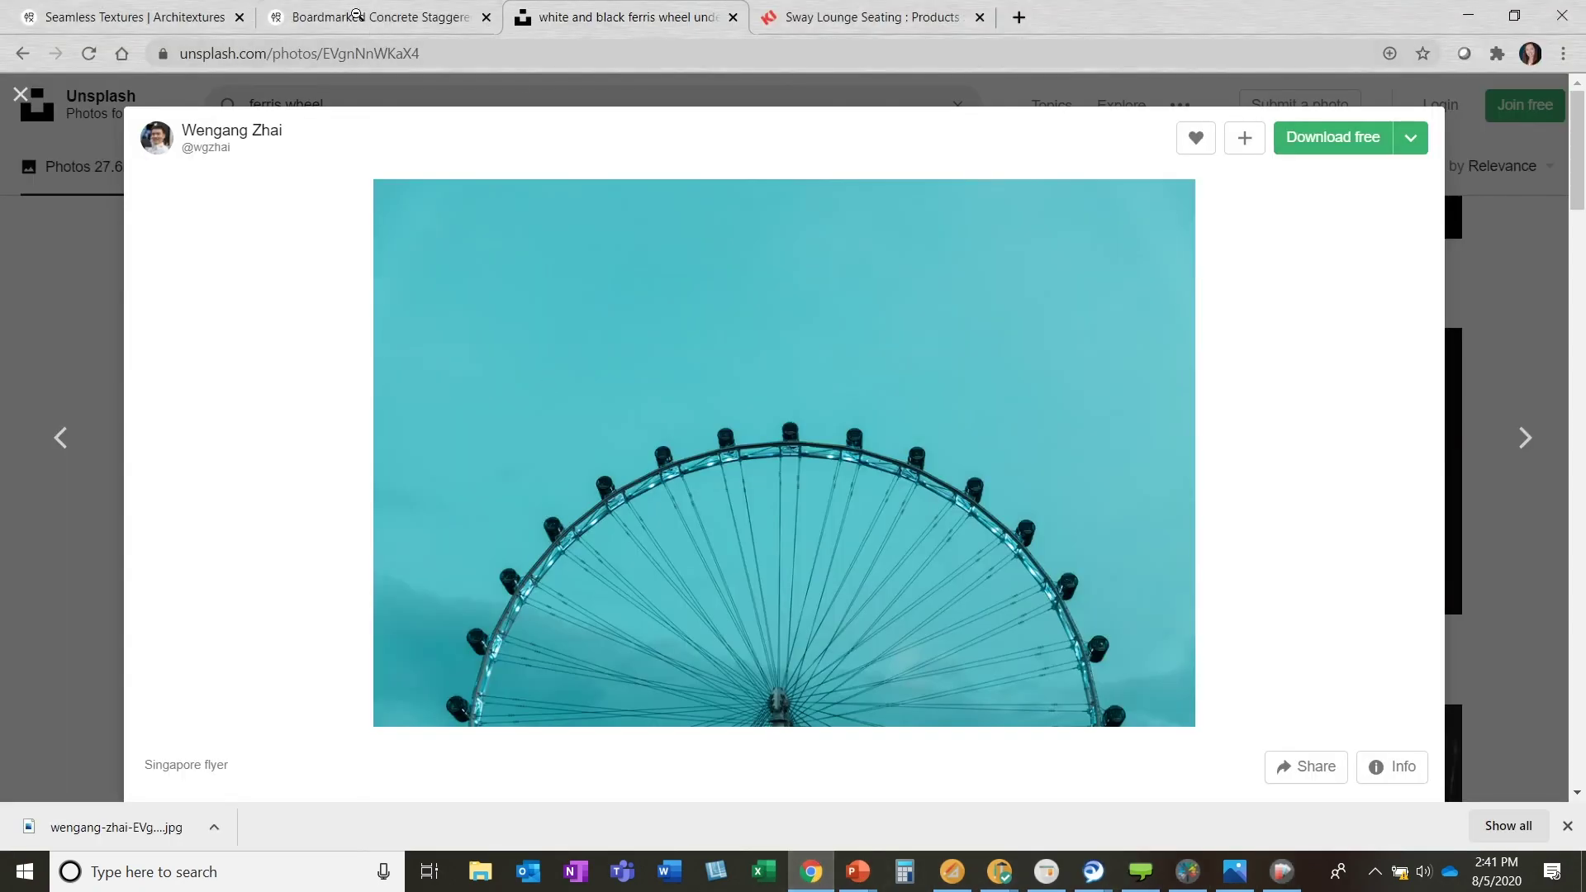
{"action": "left_click", "coordinate": [357, 16]}
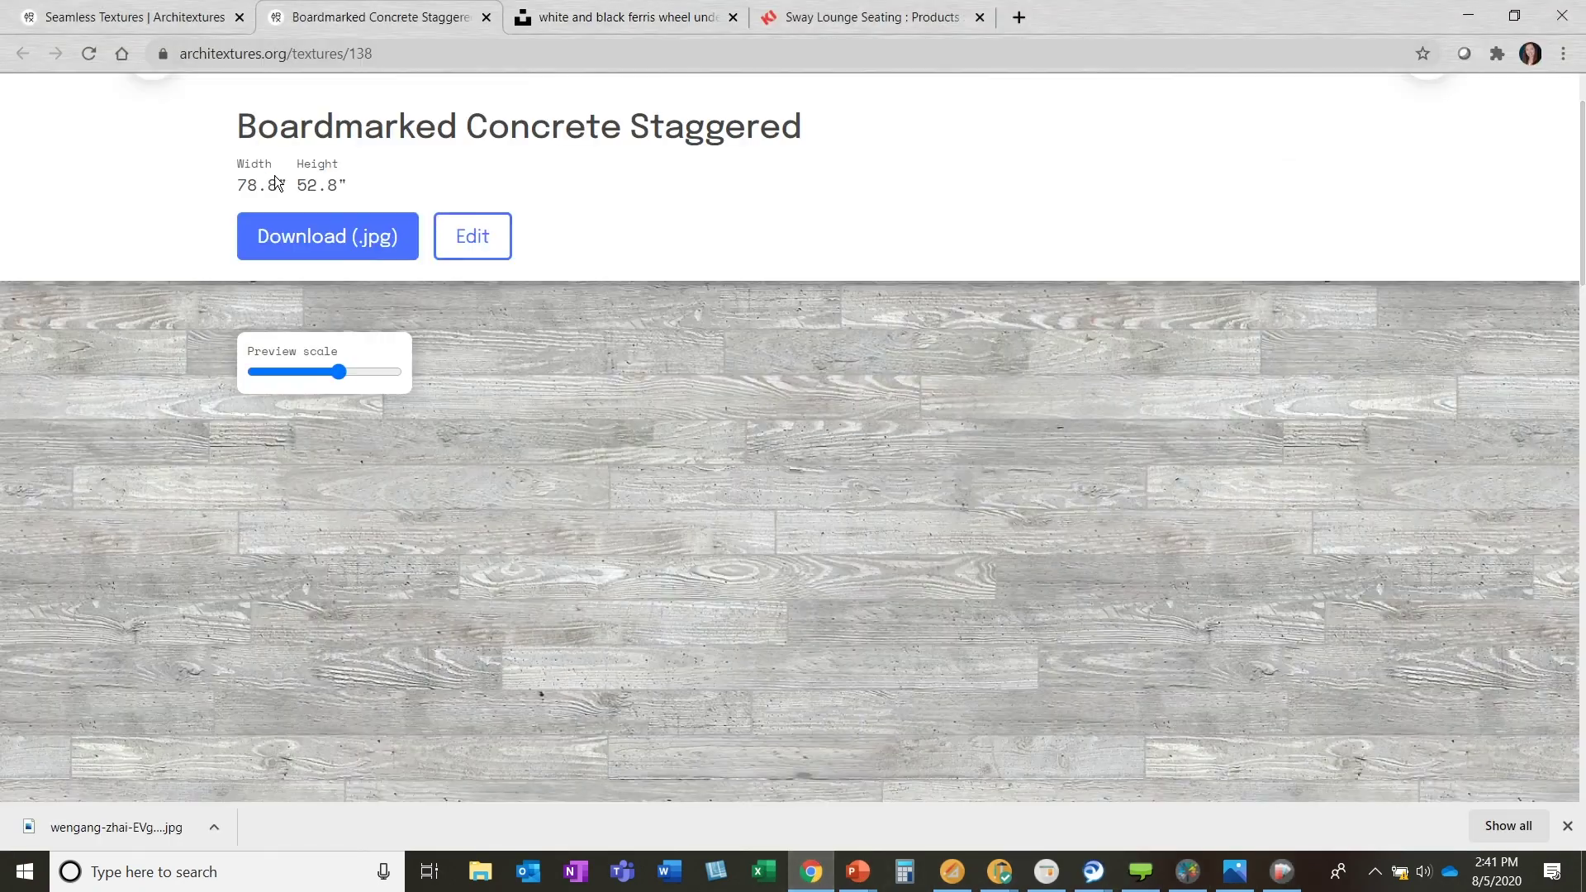
{"action": "left_click", "coordinate": [1468, 15]}
{"action": "type", "text": "78"}
{"action": "left_click", "coordinate": [805, 569]}
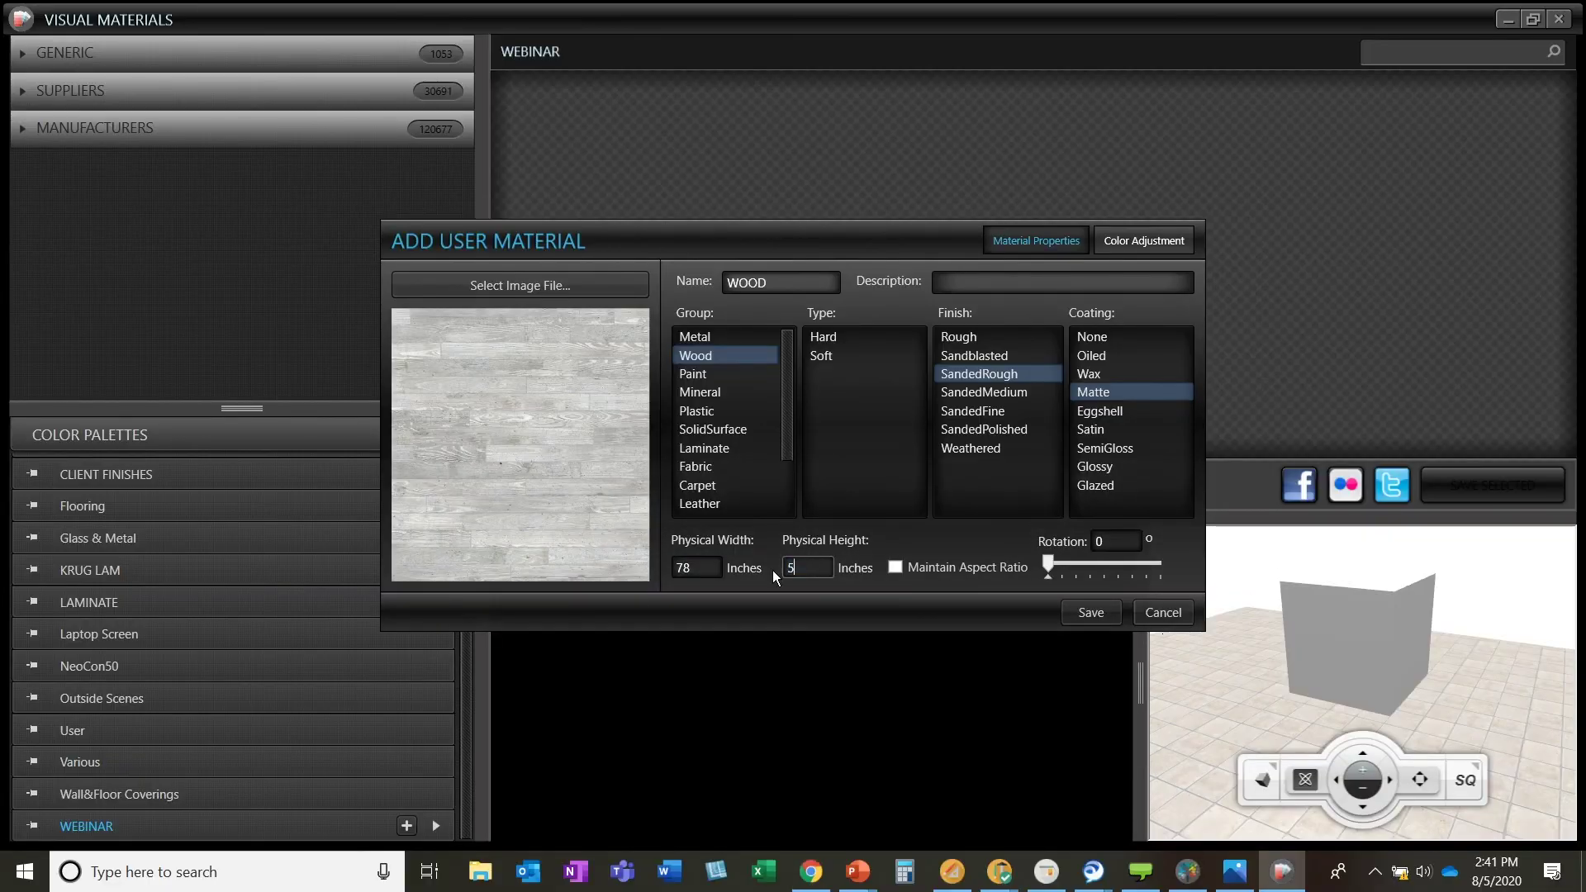
{"action": "left_click", "coordinate": [1089, 612]}
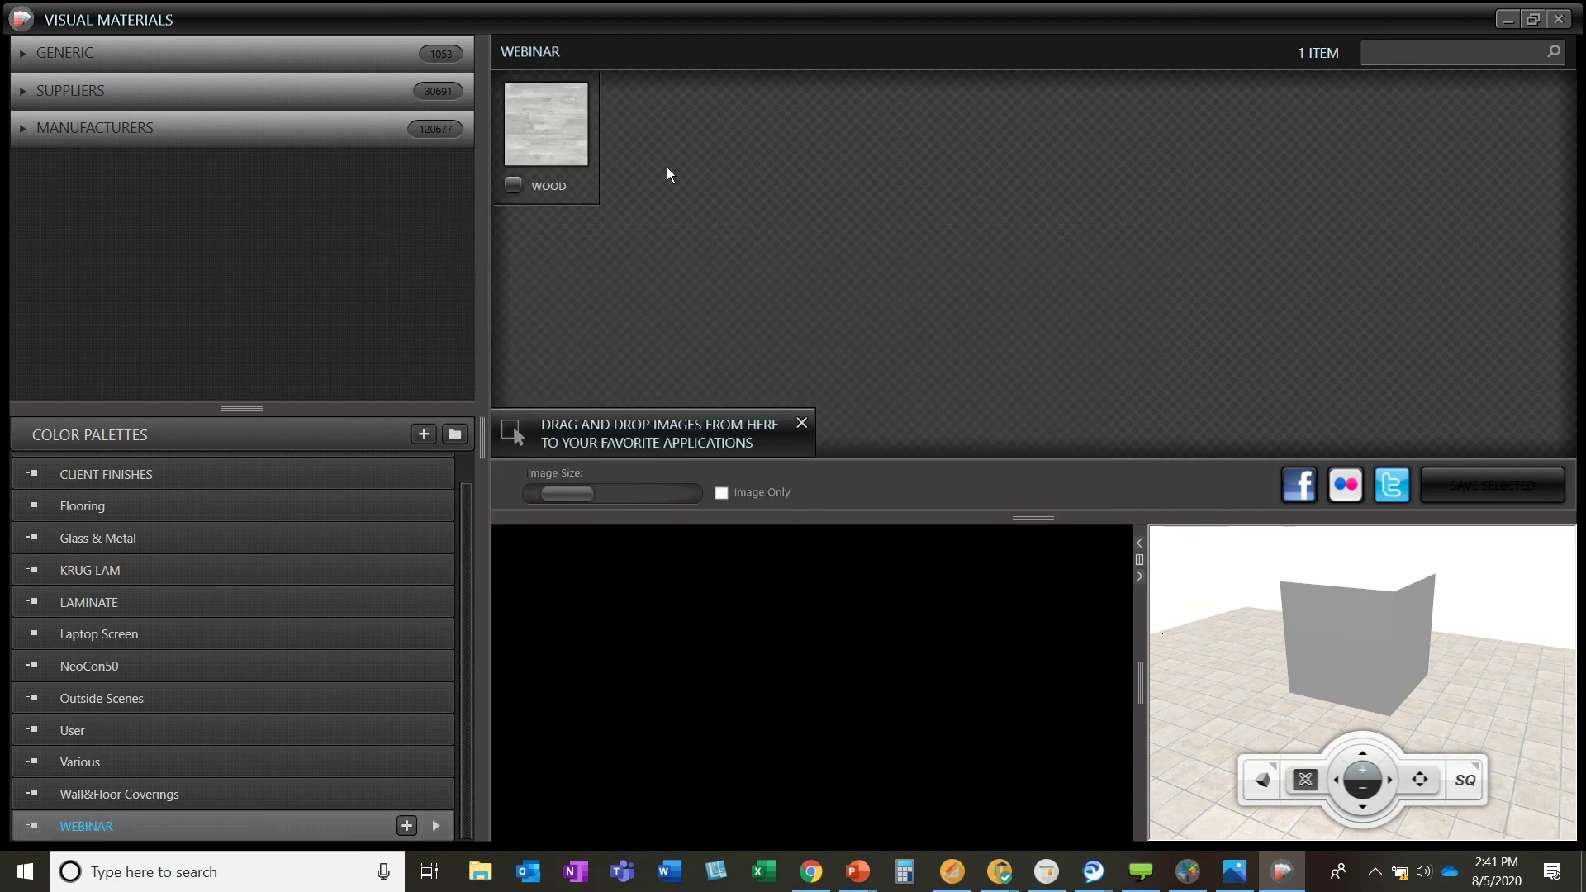
Start another user material in the WEBINAR palette and load the downloaded Unsplash ferris wheel photo as its image.
{"action": "left_click", "coordinate": [406, 826]}
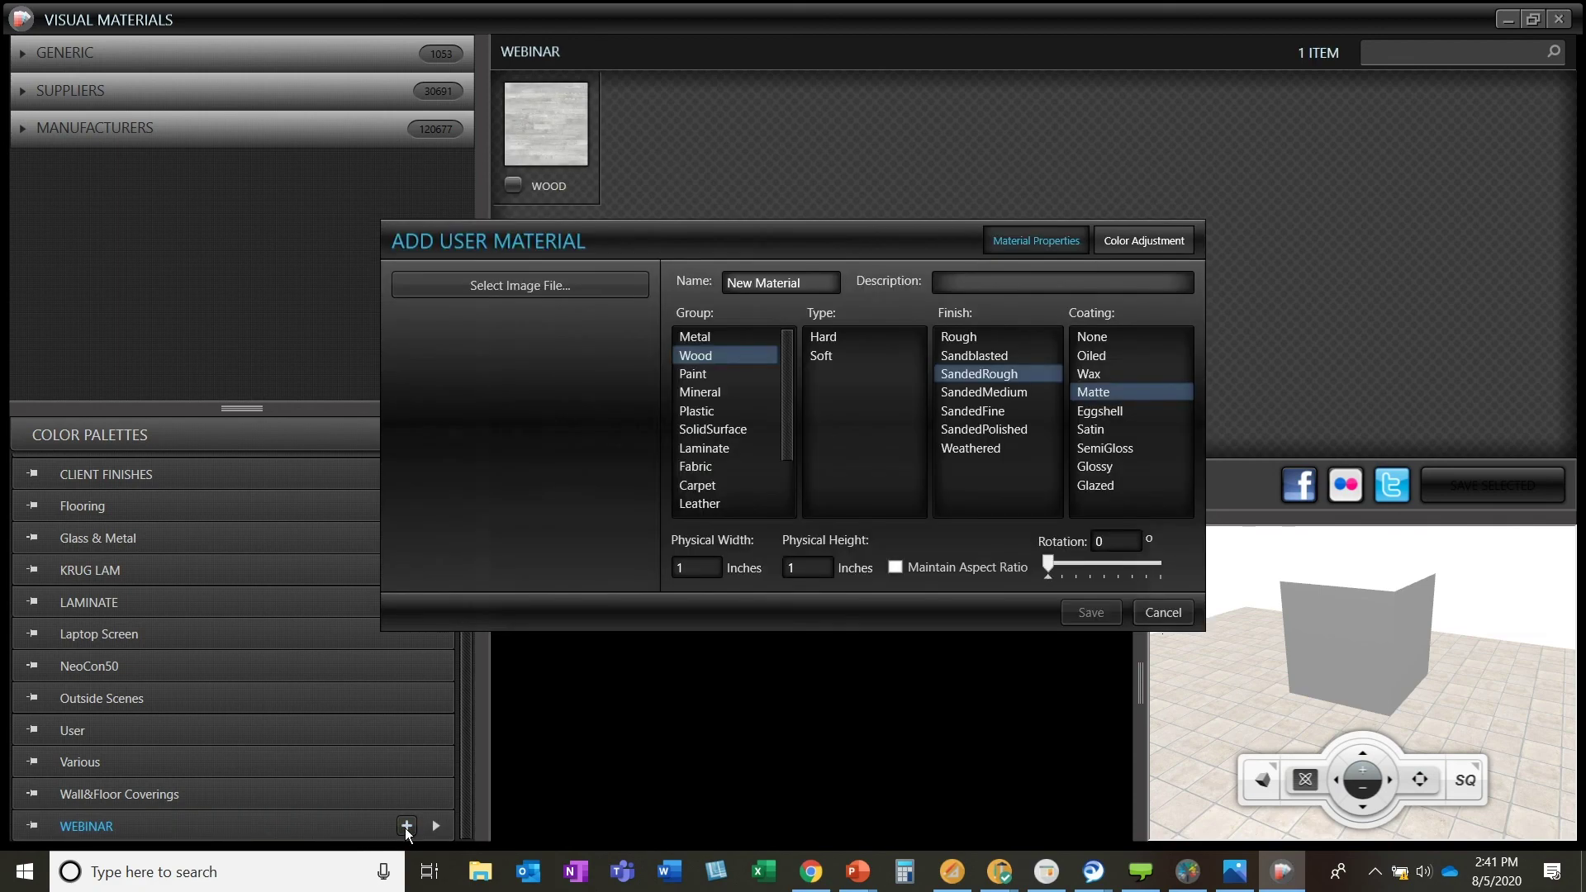
{"action": "left_click", "coordinate": [563, 291]}
{"action": "left_click", "coordinate": [909, 386]}
{"action": "left_click", "coordinate": [888, 364]}
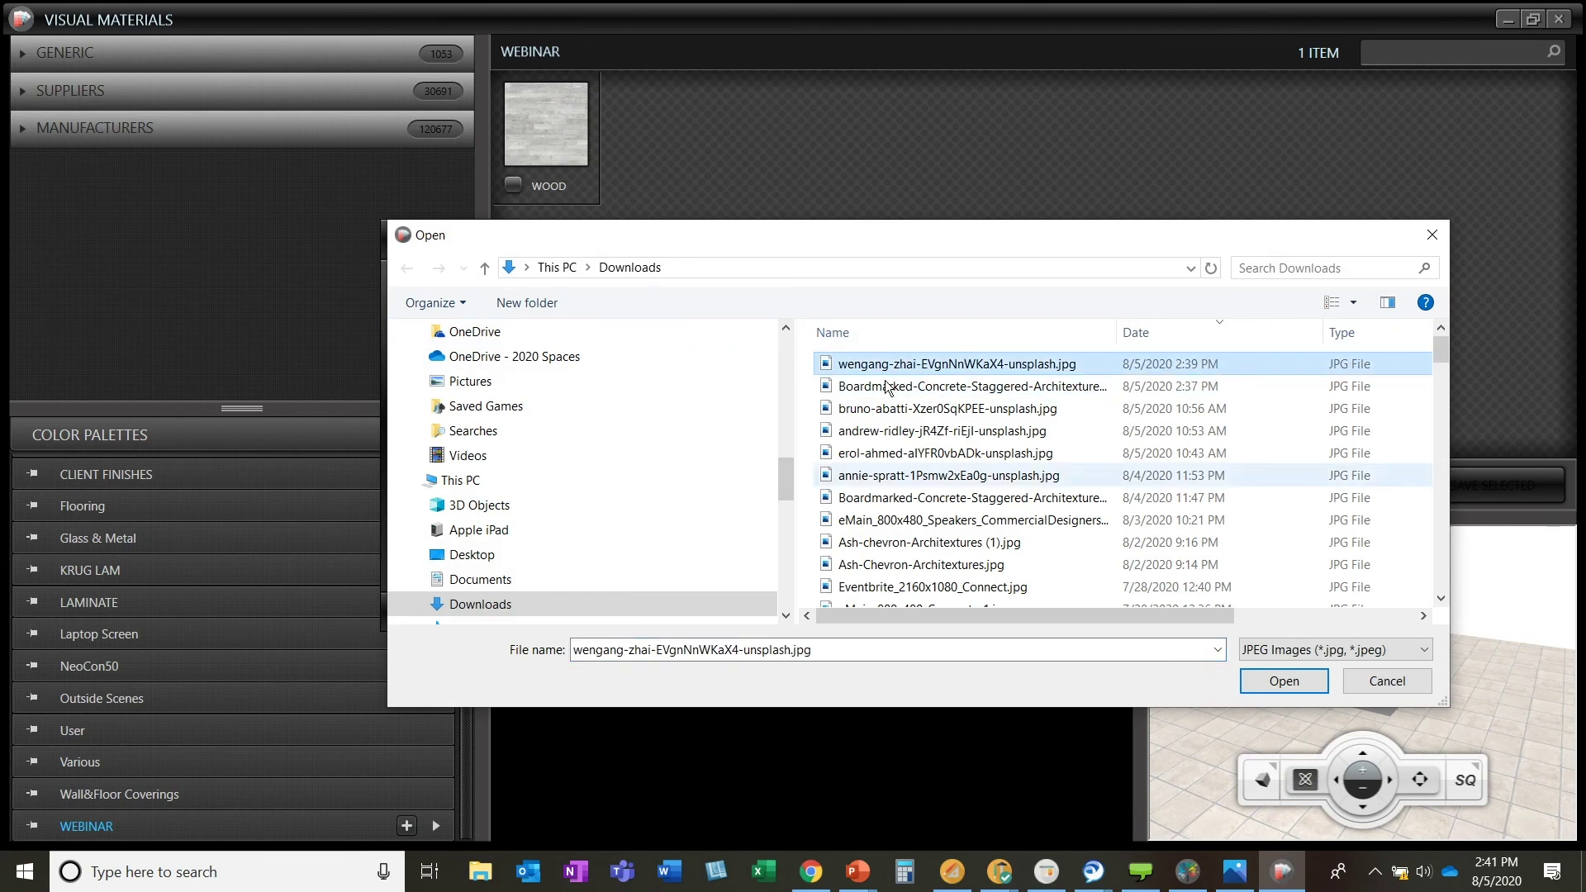
{"action": "left_click", "coordinate": [1306, 687]}
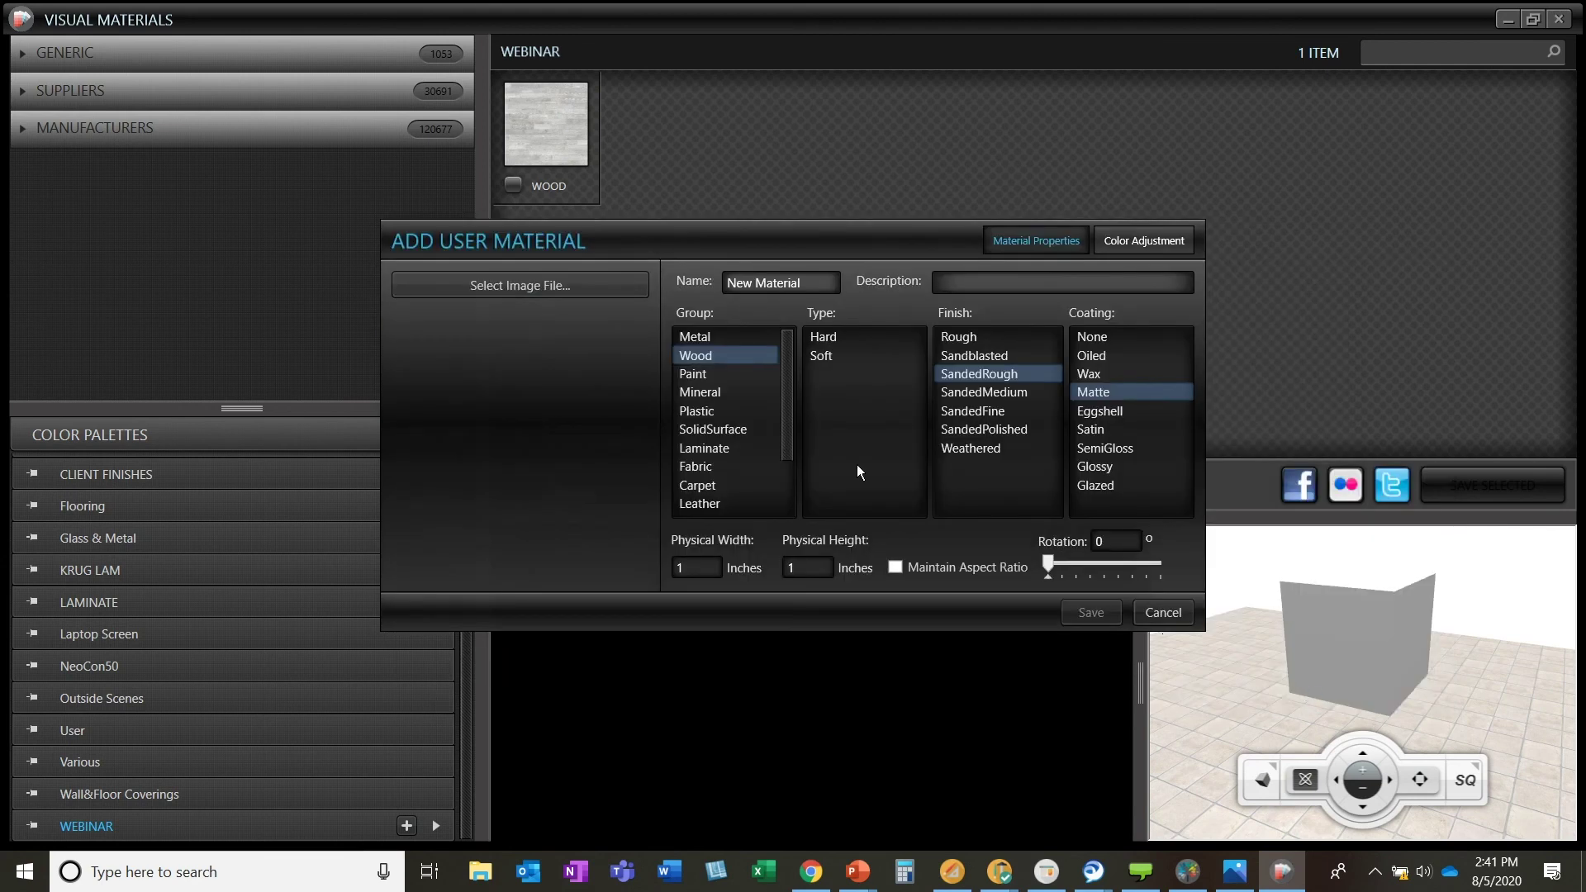
Name the ferris wheel material WHEEL and assign it the Paint group with an Eggshell finish.
{"action": "triple_click", "coordinate": [802, 281]}
{"action": "type", "text": "WHEEL"}
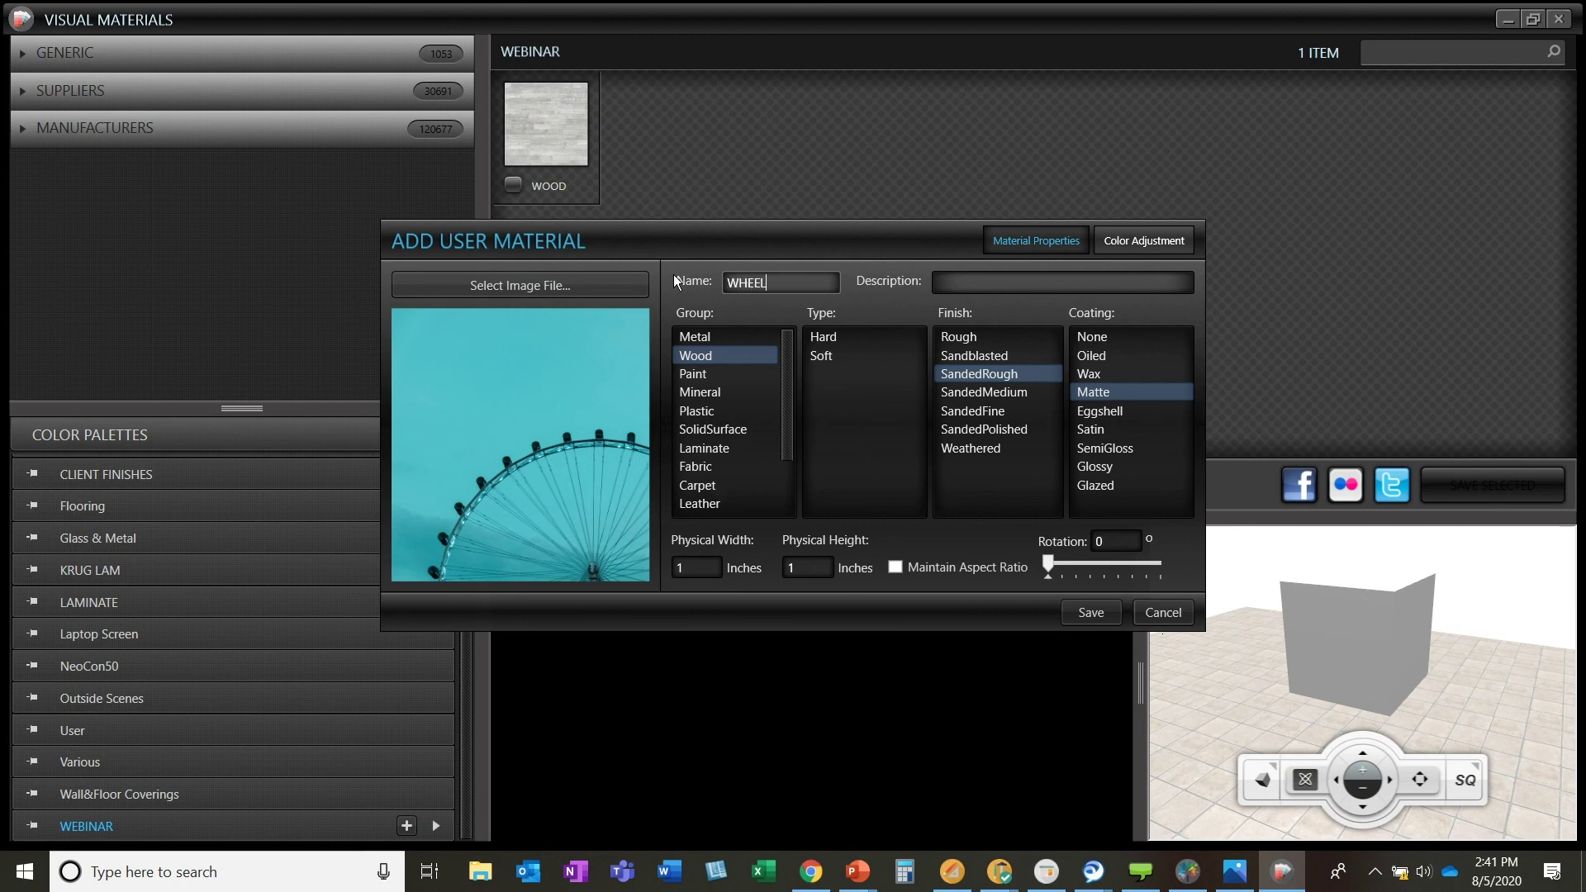
{"action": "left_click", "coordinate": [694, 375]}
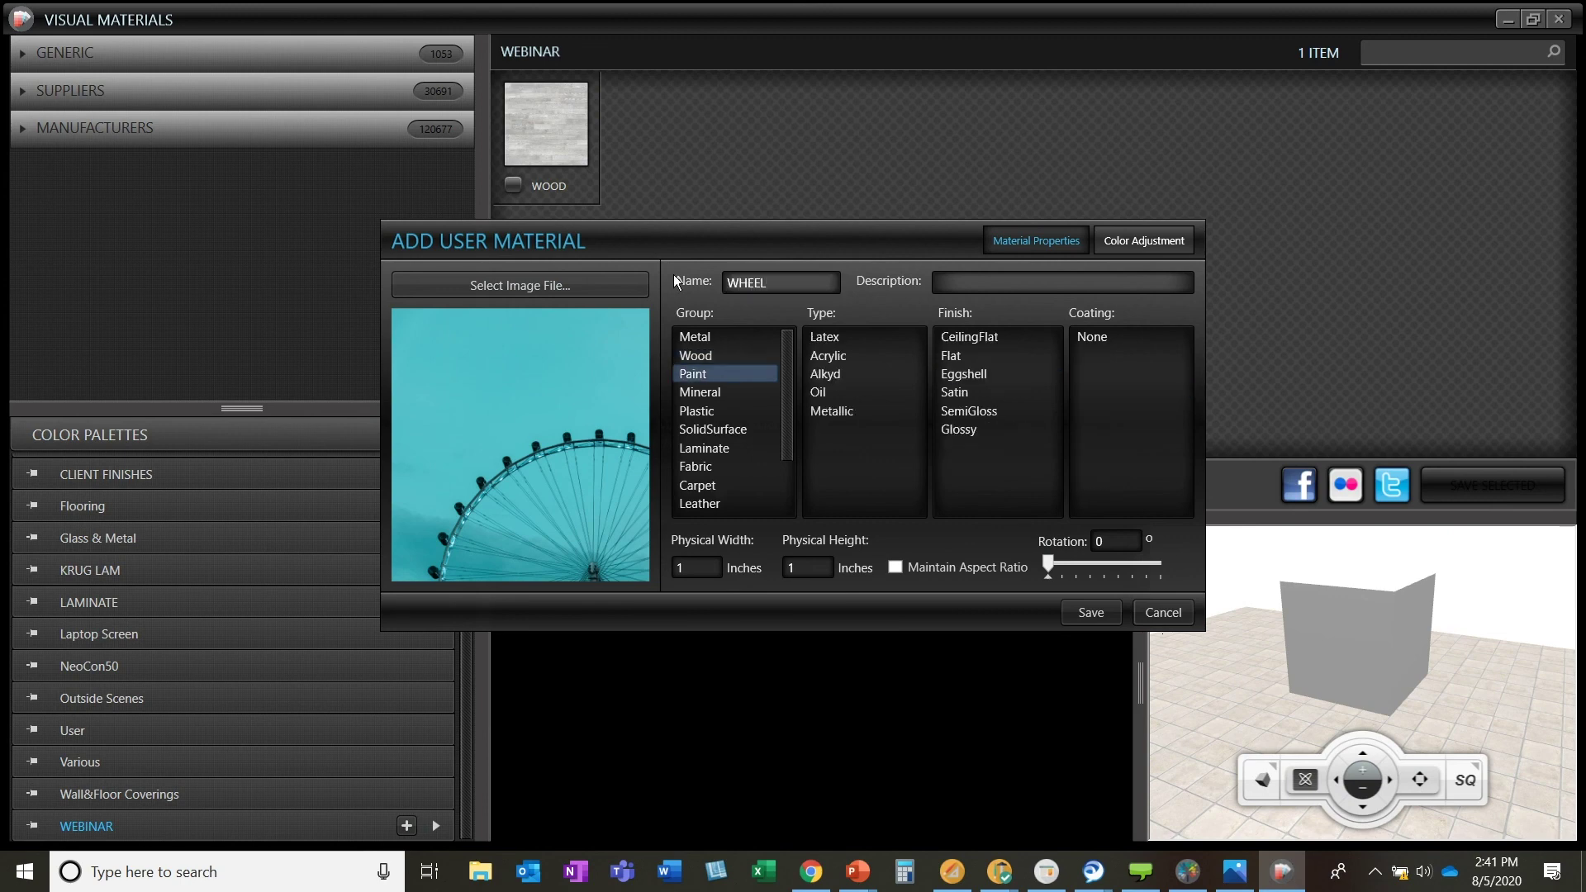
{"action": "left_click", "coordinate": [950, 377]}
{"action": "left_click", "coordinate": [688, 570]}
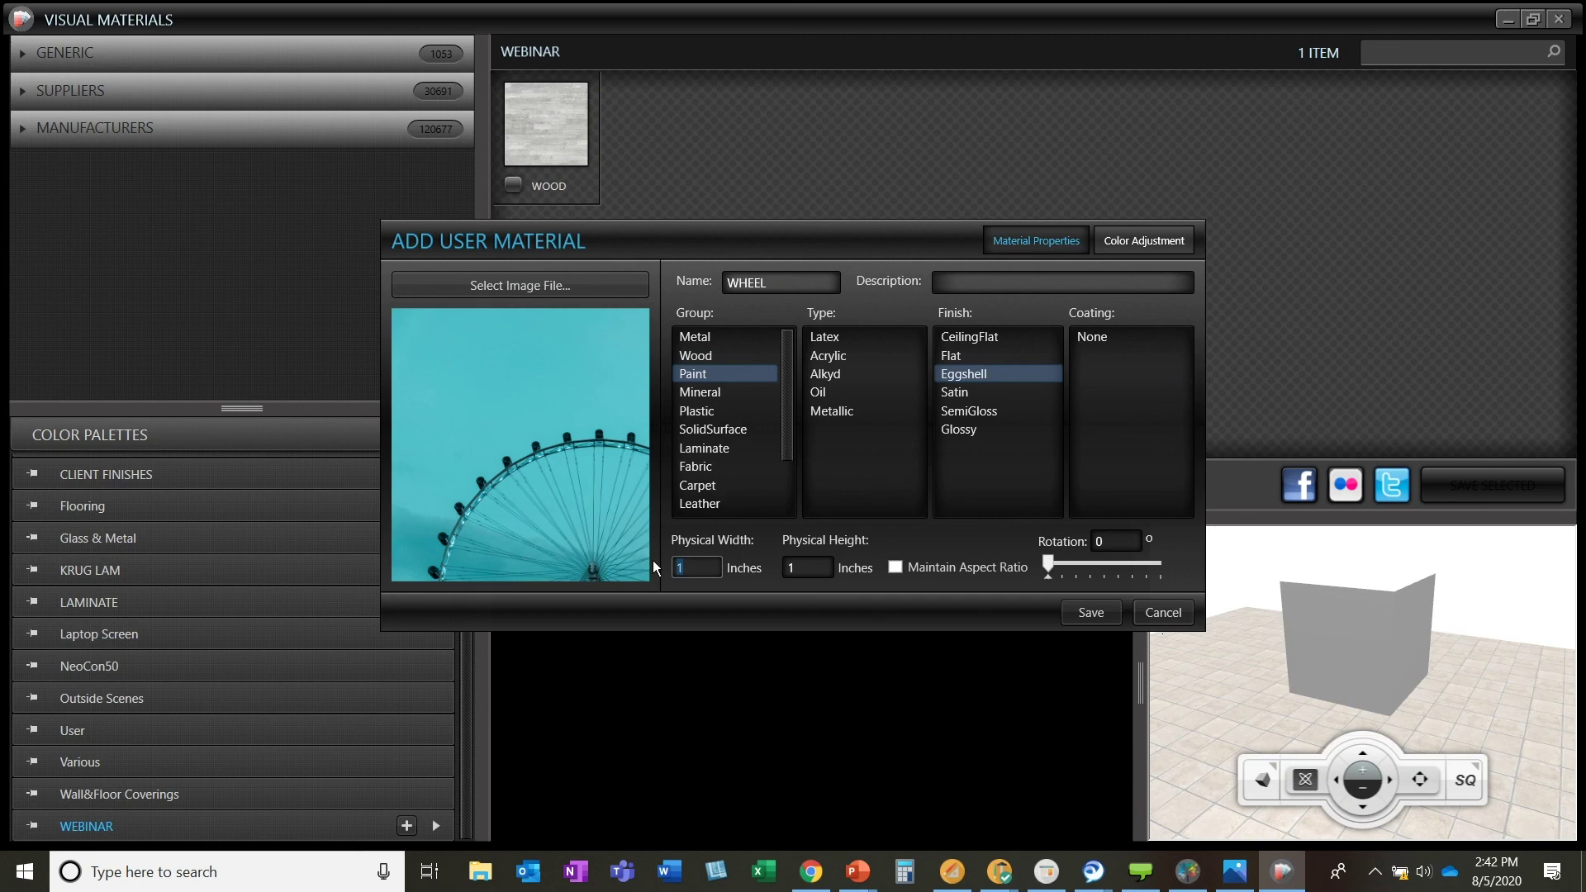
{"action": "type", "text": "300"}
{"action": "left_click", "coordinate": [812, 568]}
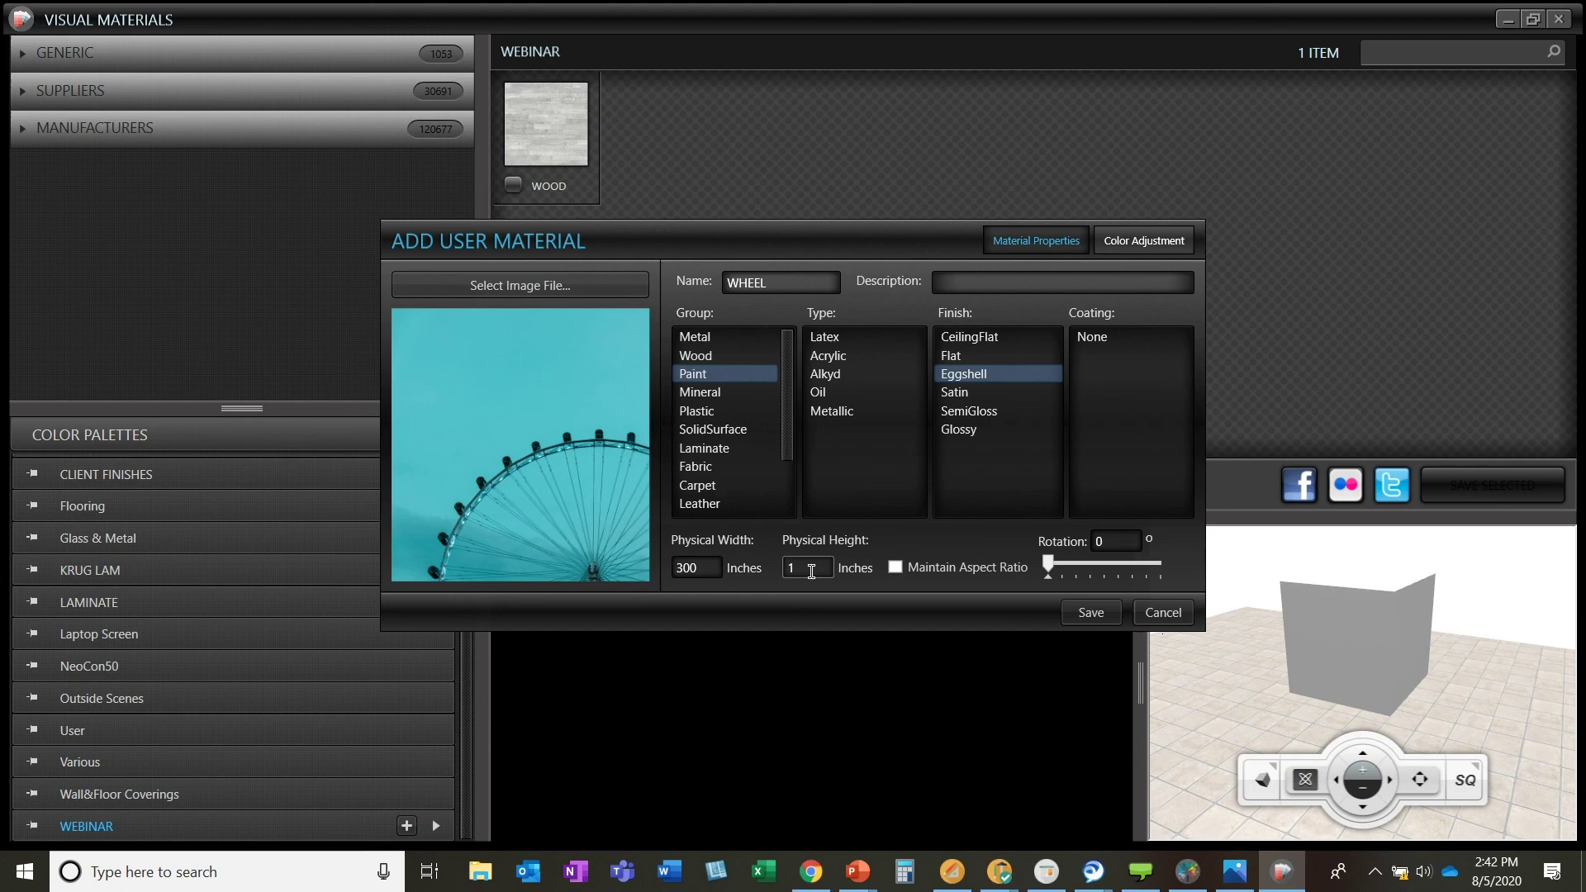
{"action": "left_click", "coordinate": [680, 569]}
{"action": "type", "text": "1"}
Maintain the image's aspect ratio, set the physical width to 300 inches and save the WHEEL material.
{"action": "left_click", "coordinate": [895, 570]}
{"action": "left_click", "coordinate": [715, 570]}
{"action": "type", "text": "300"}
{"action": "key", "text": "Return"}
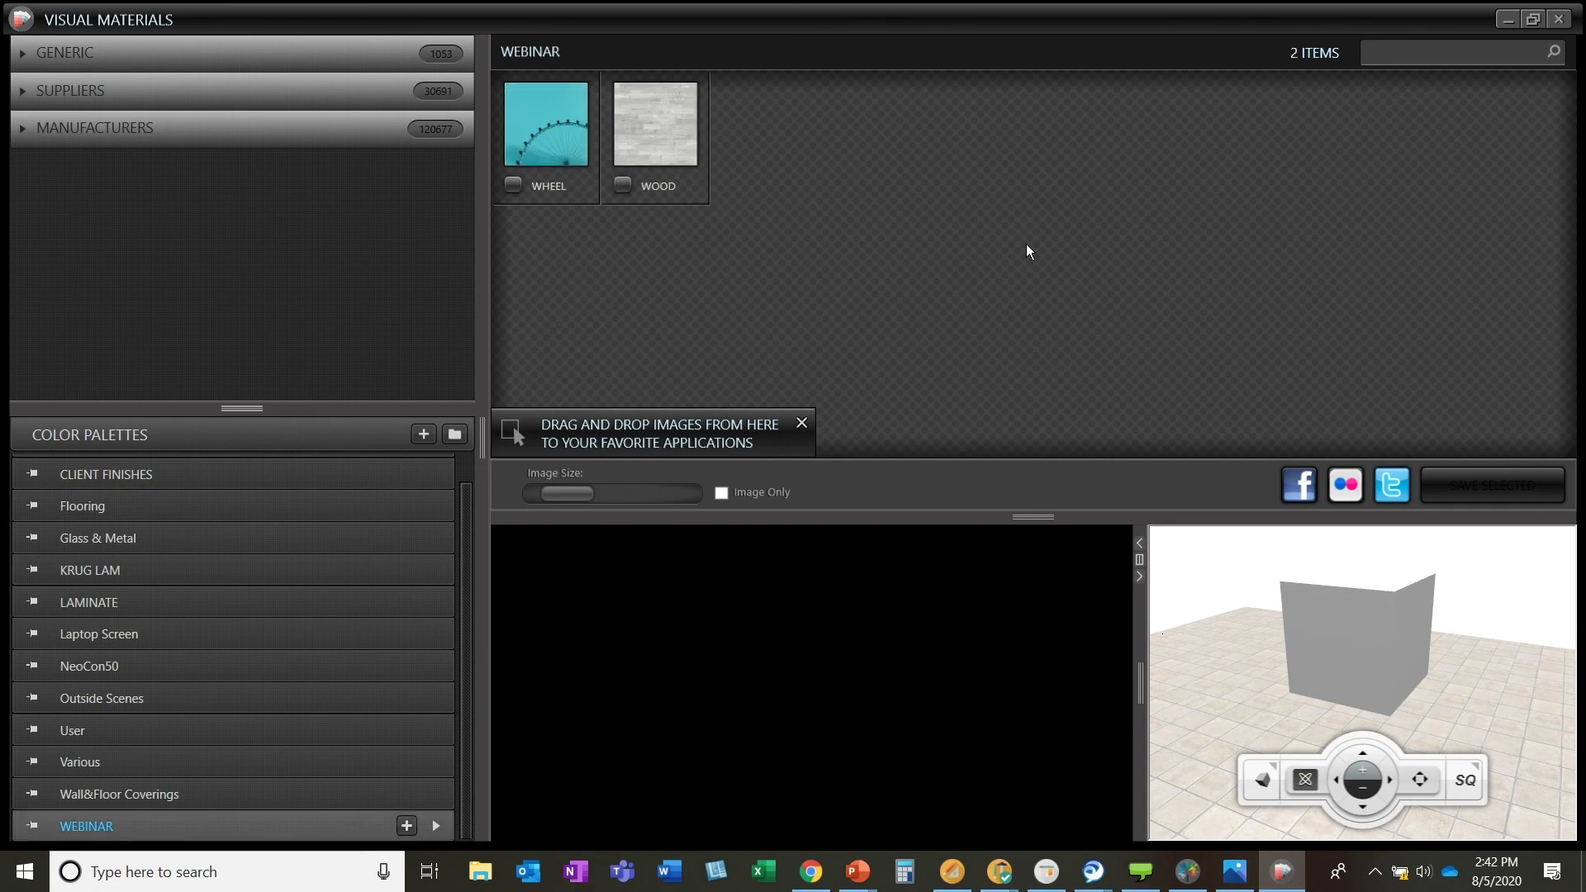
Return to the office design and apply the WOOD material from the WEBINAR palette to the floor.
{"action": "left_click", "coordinate": [1506, 23]}
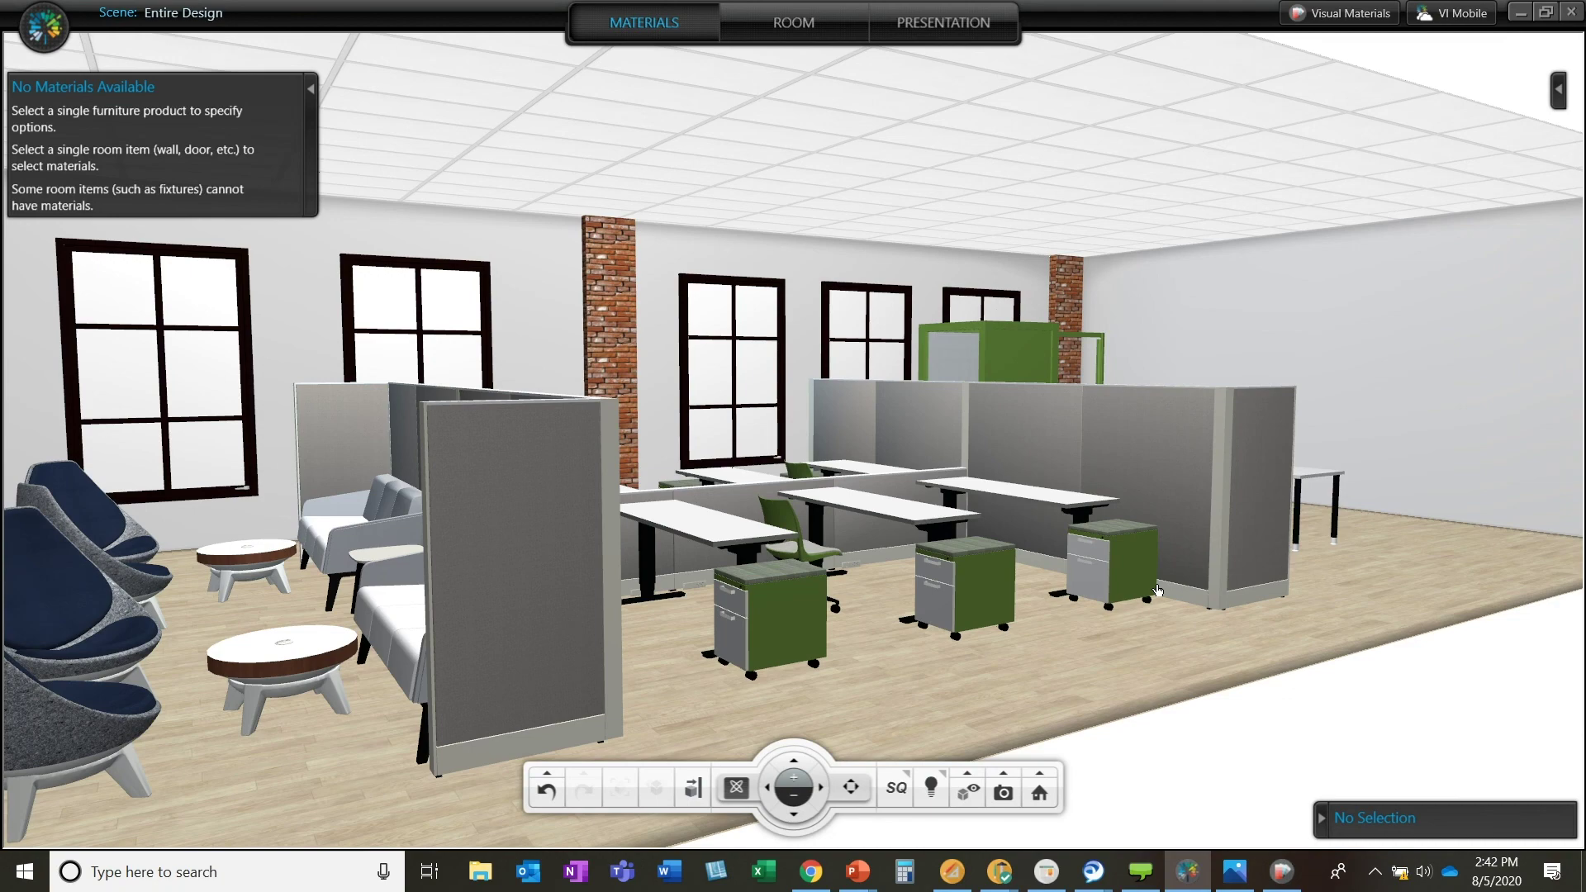
{"action": "left_click_drag", "start_coordinate": [1157, 590], "coordinate": [1153, 689]}
{"action": "left_click", "coordinate": [1153, 689]}
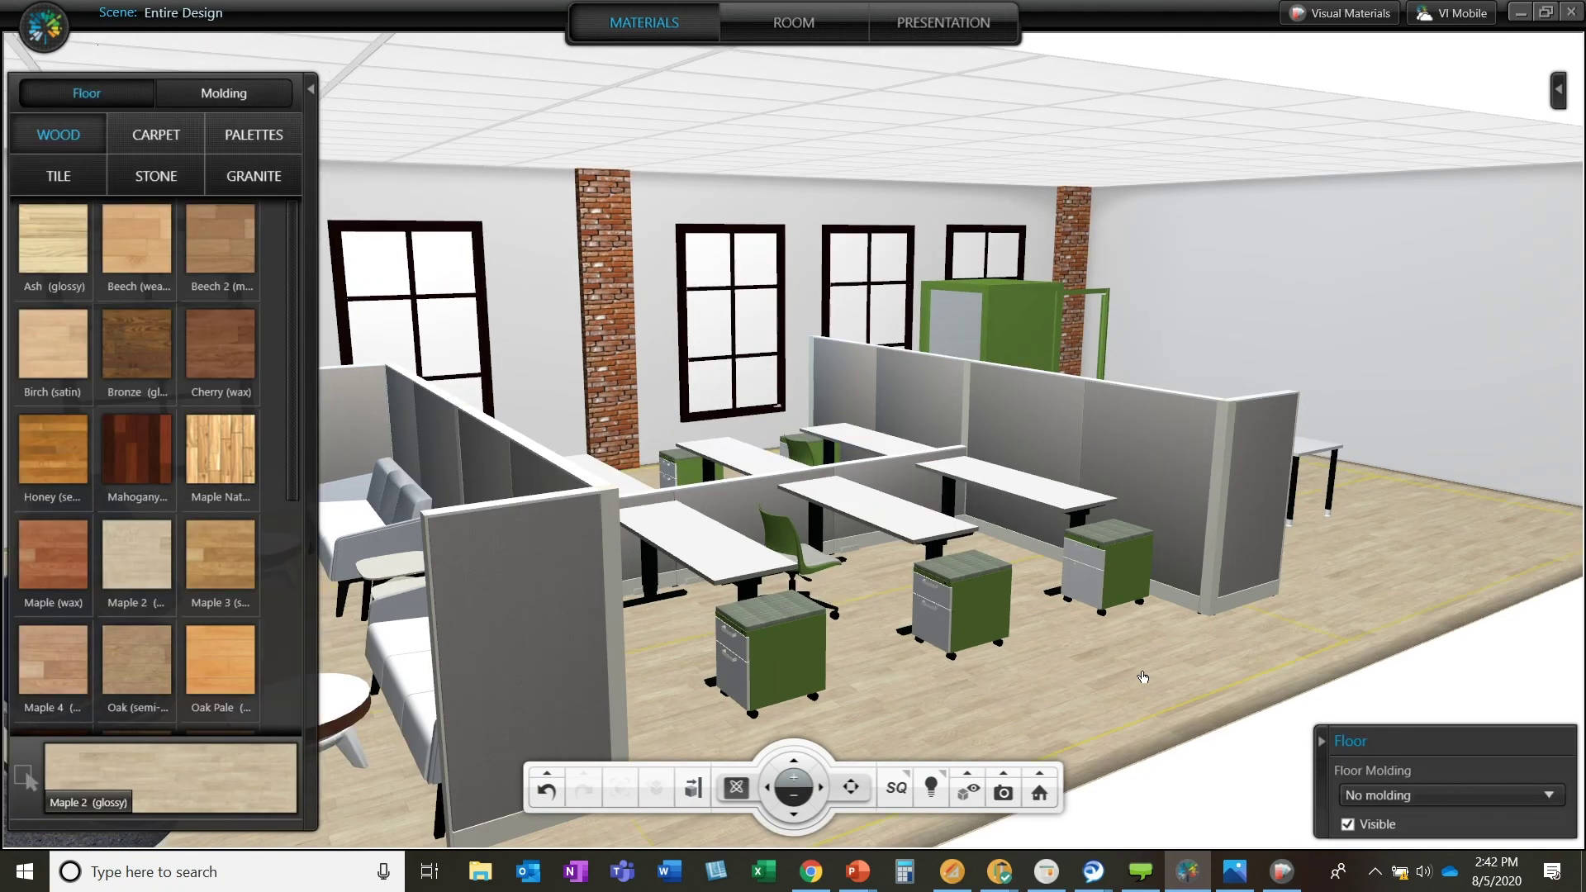
{"action": "left_click", "coordinate": [284, 146]}
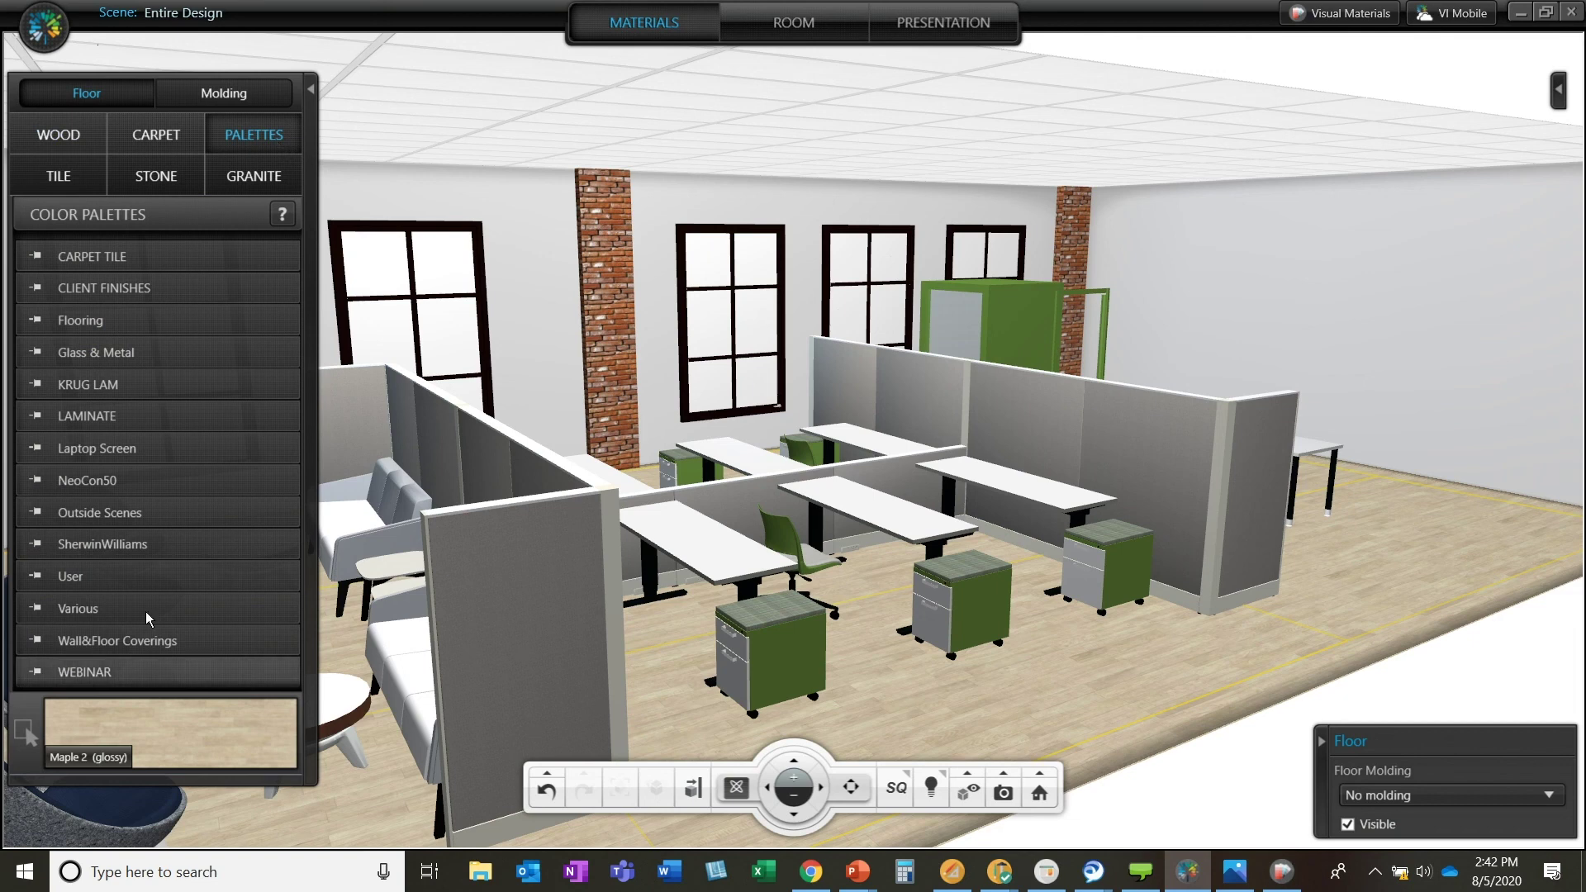
{"action": "left_click", "coordinate": [146, 672]}
{"action": "scroll", "coordinate": [189, 533], "scroll_direction": "down", "scroll_amount": 1}
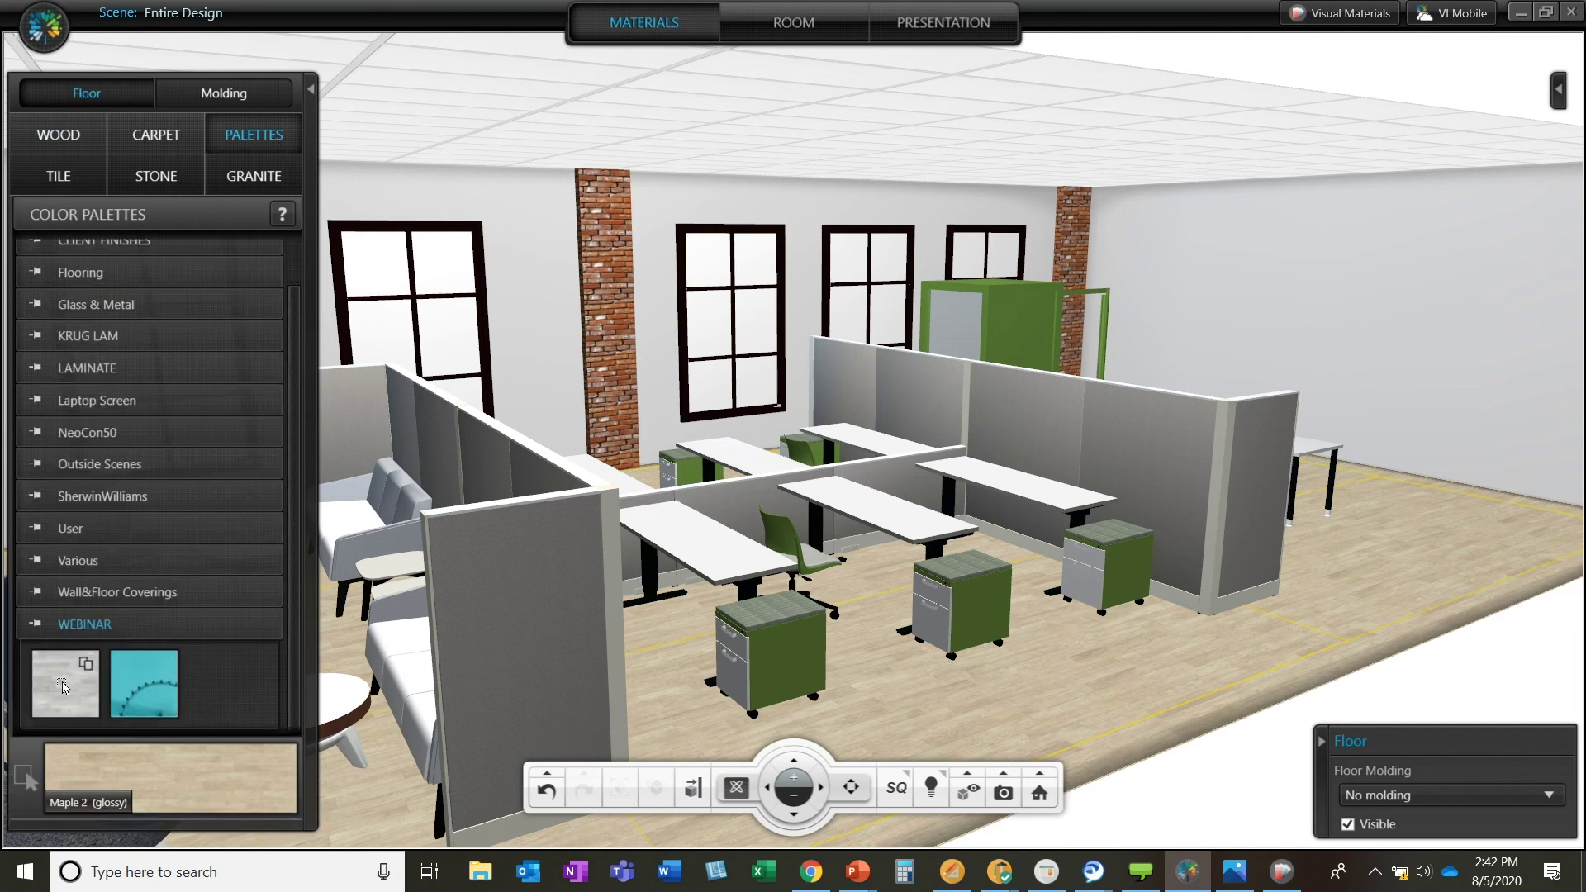
{"action": "left_click_drag", "start_coordinate": [64, 686], "coordinate": [988, 506]}
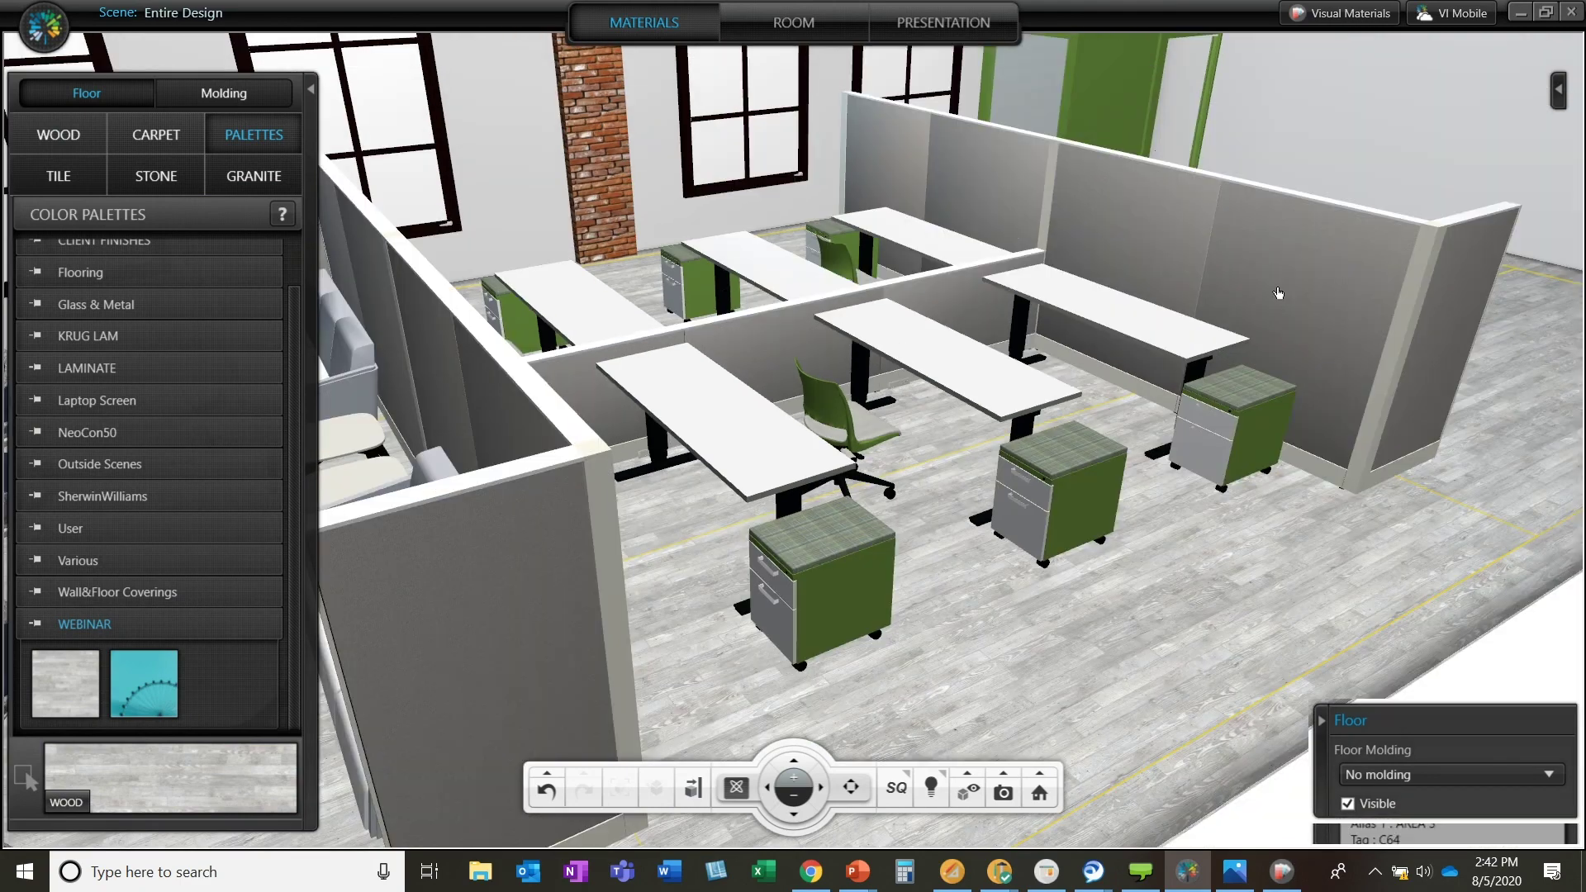
Apply the WHEEL material from the WEBINAR palette as an accent on the blank end wall and collapse the materials list.
{"action": "left_click", "coordinate": [1278, 294]}
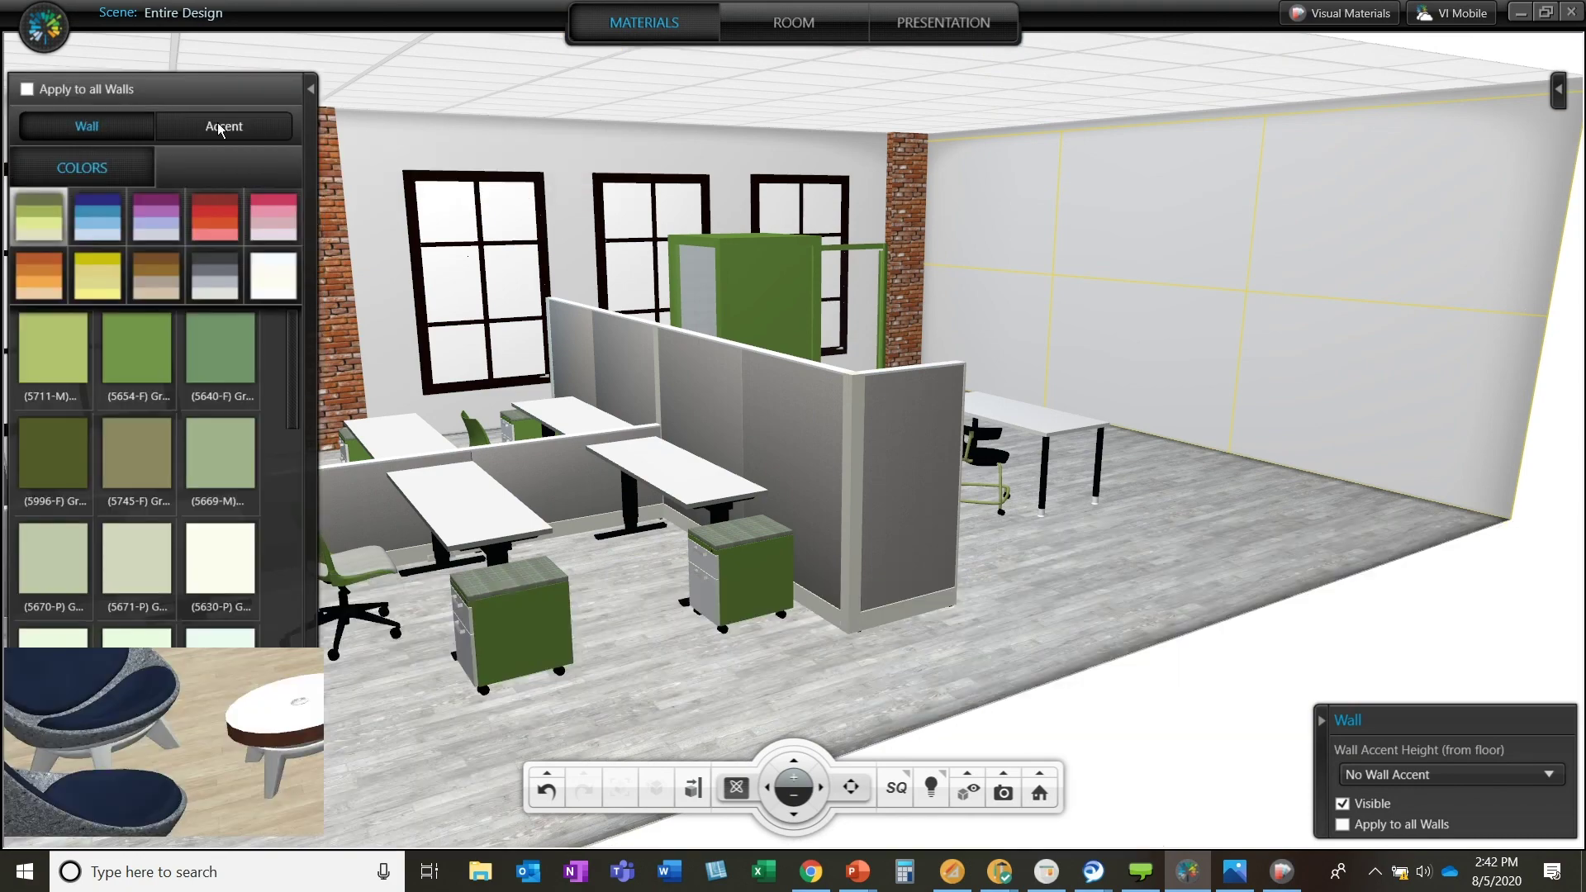
{"action": "left_click", "coordinate": [218, 125]}
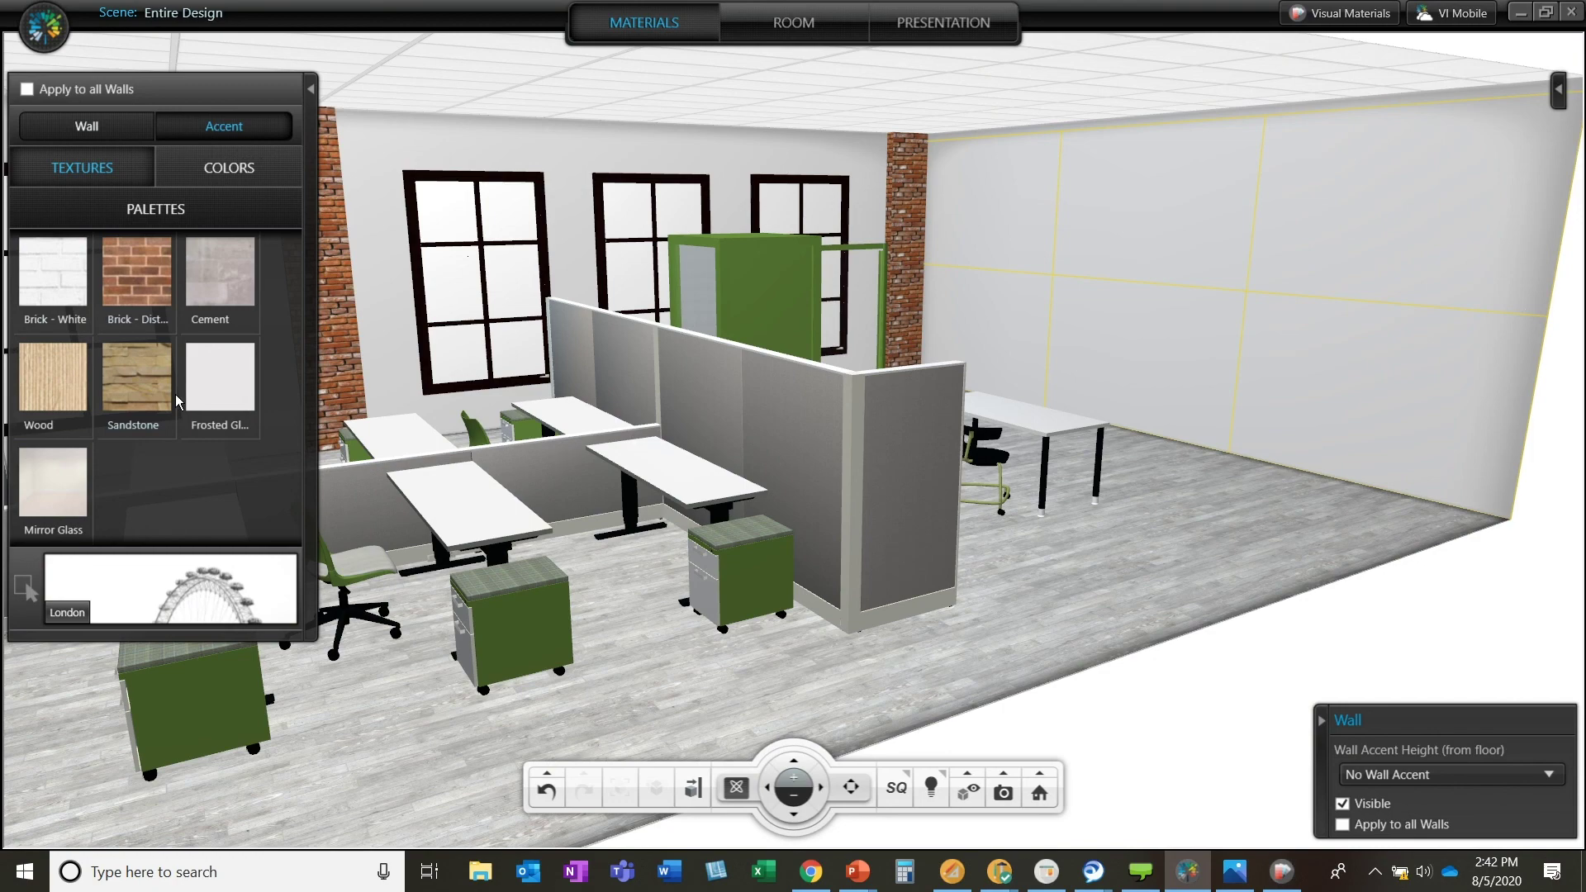
{"action": "left_click", "coordinate": [192, 207]}
{"action": "left_click", "coordinate": [105, 696]}
{"action": "left_click", "coordinate": [155, 690]}
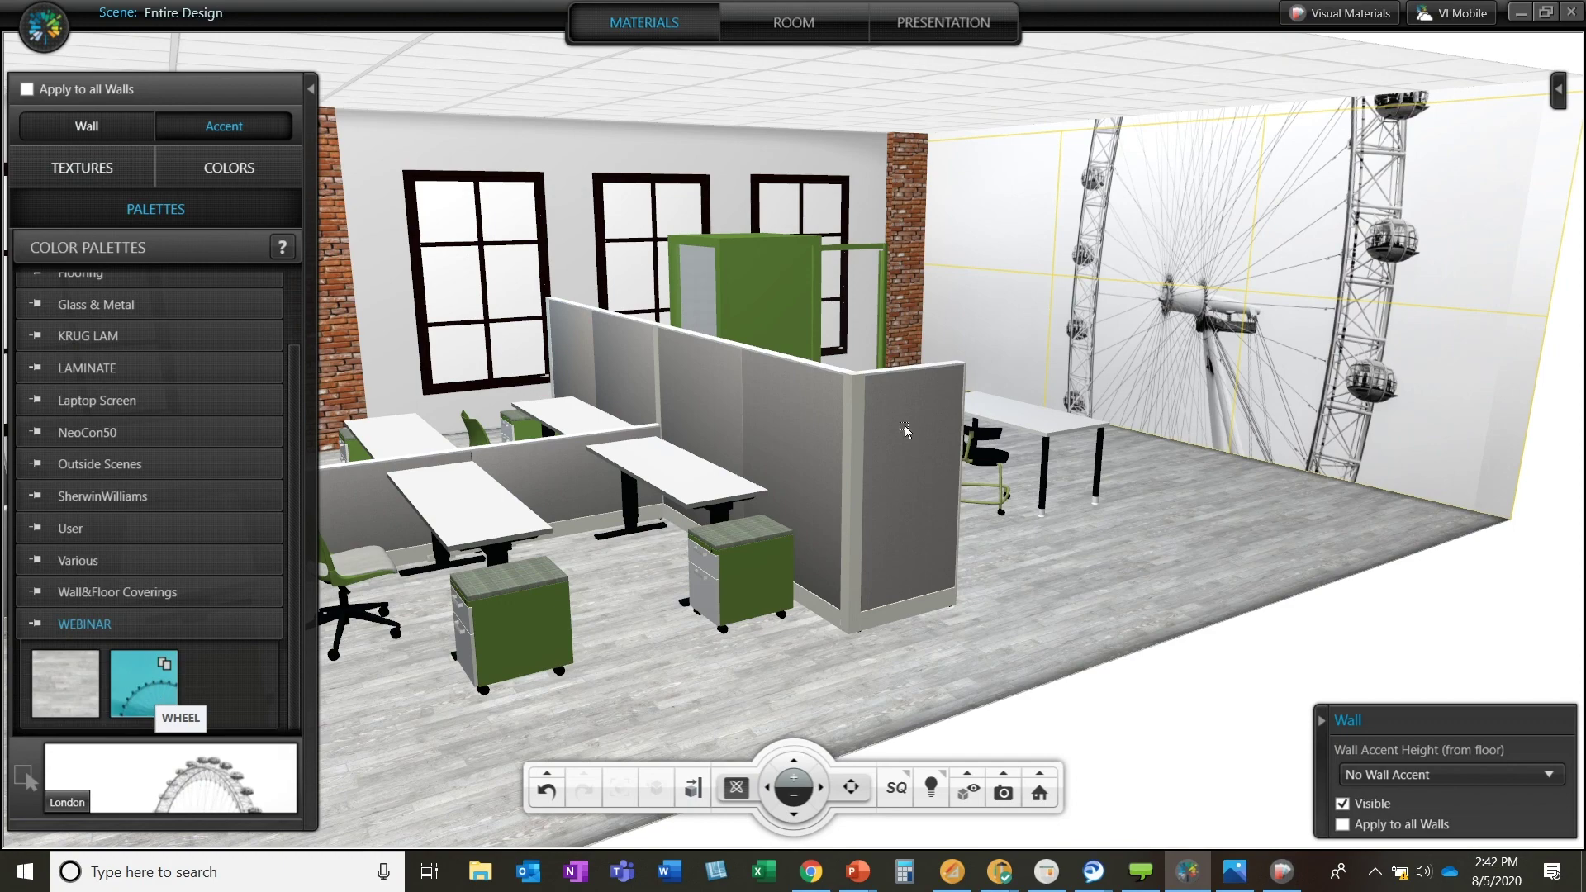
{"action": "left_click_drag", "start_coordinate": [904, 429], "coordinate": [905, 429]}
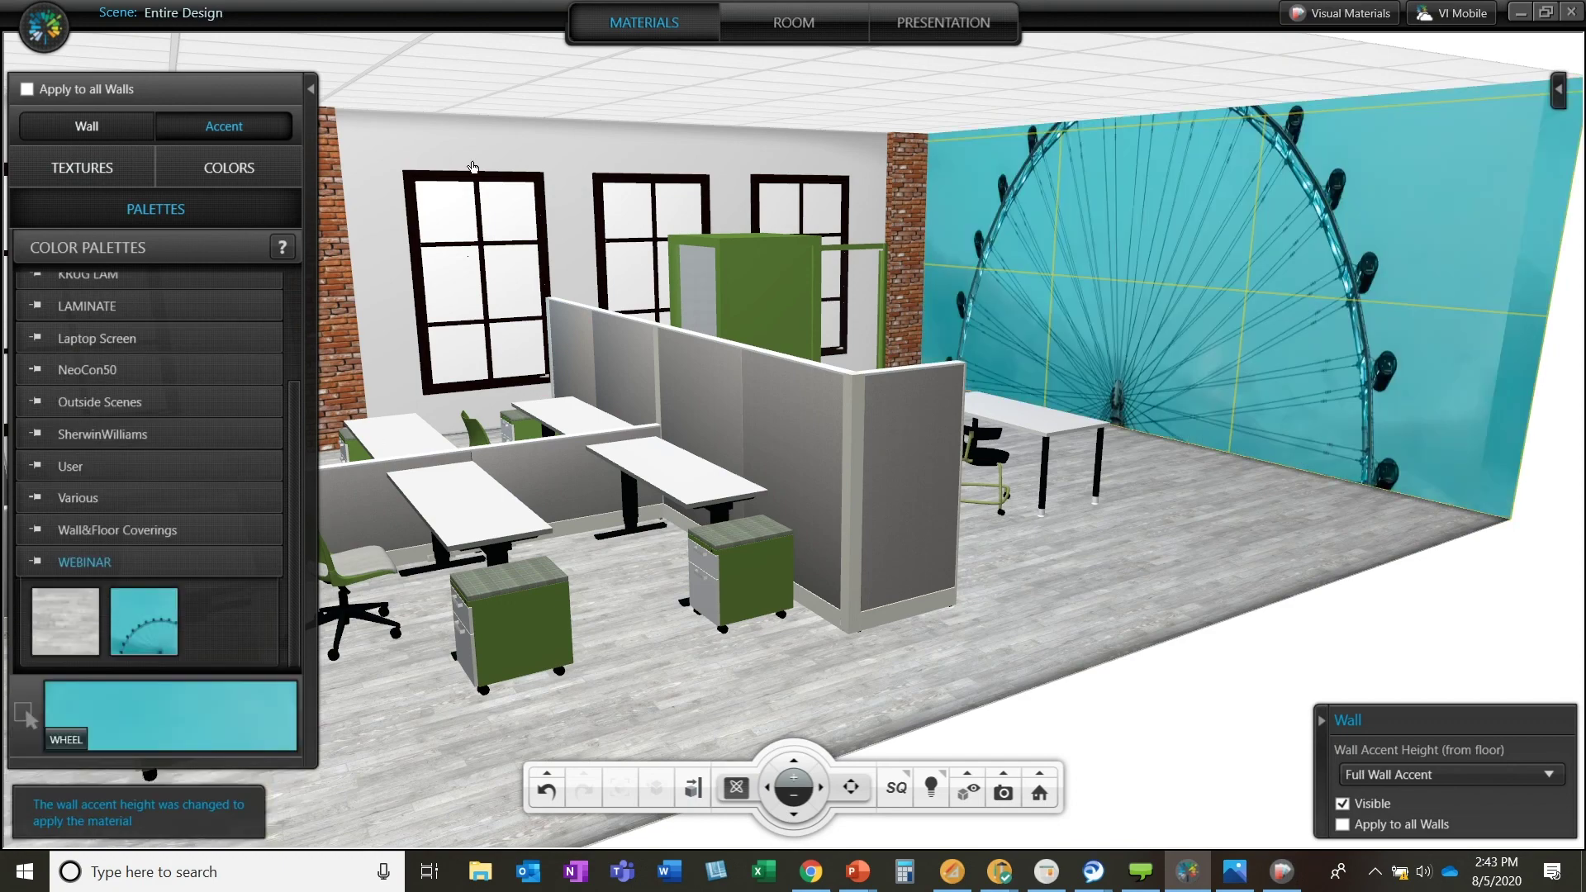
{"action": "left_click", "coordinate": [311, 88]}
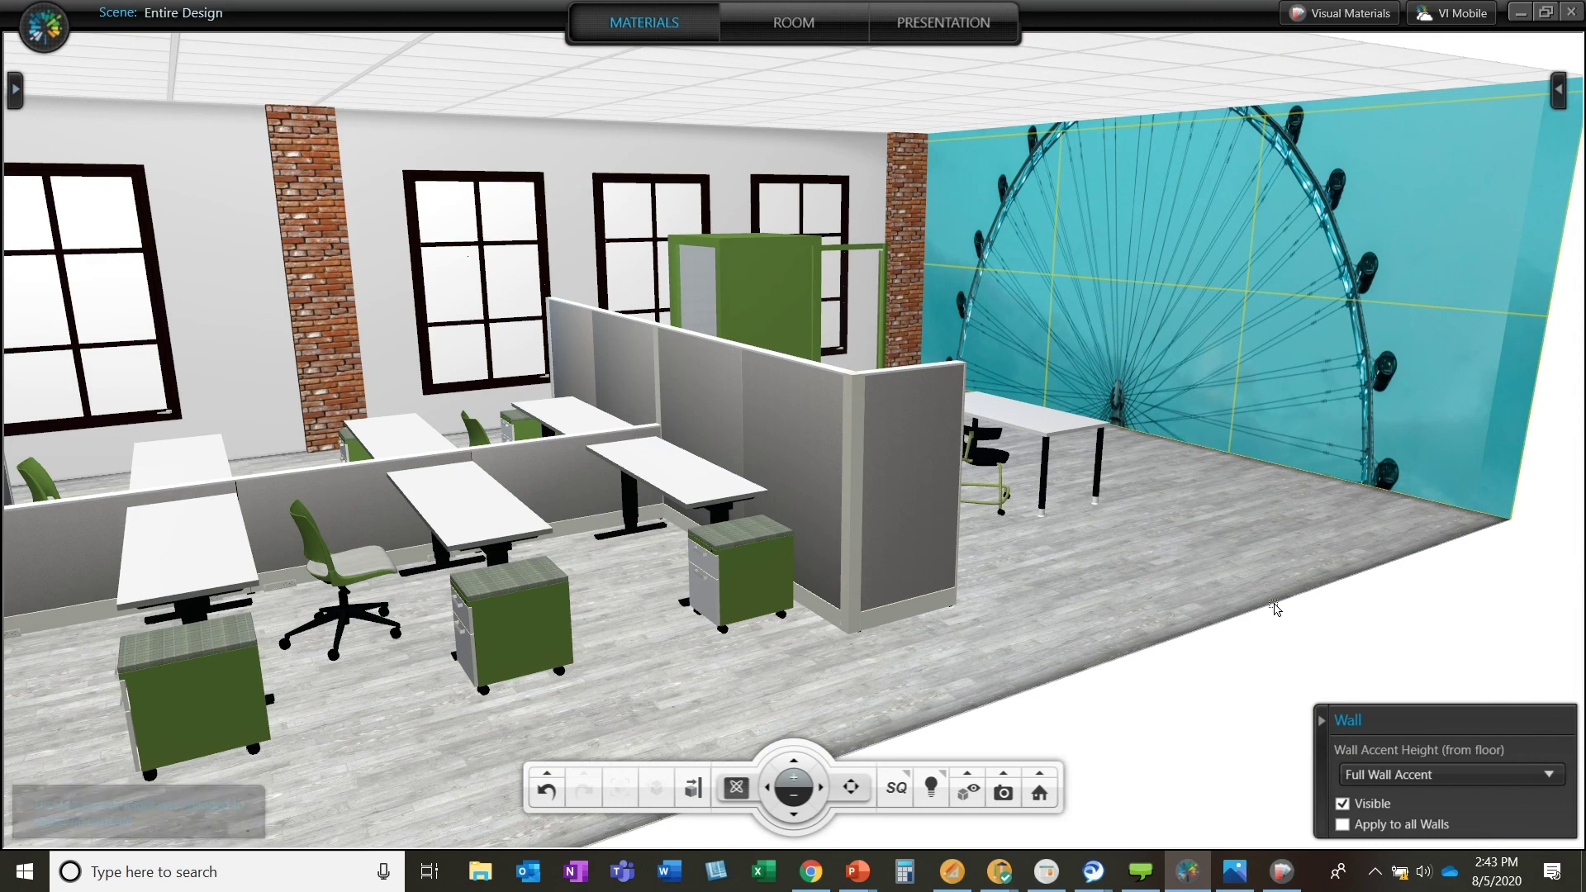
{"action": "left_click", "coordinate": [1084, 581]}
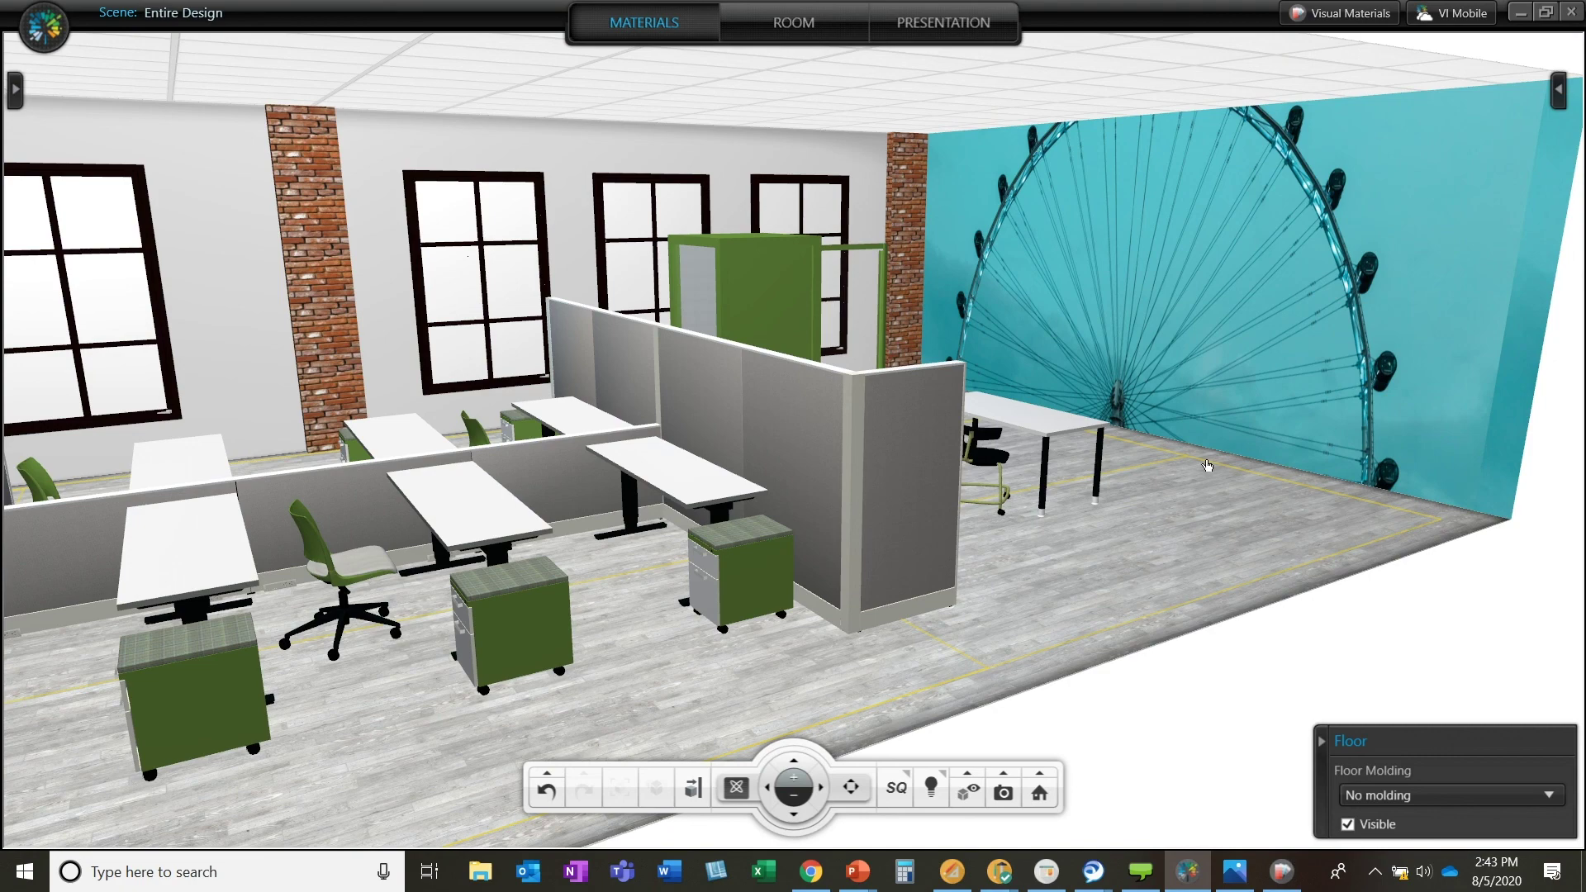
Clear the floor selection and capture an HQ snapshot of the workstations with the ferris wheel wall behind them.
{"action": "left_click_drag", "start_coordinate": [1206, 465], "coordinate": [1139, 614]}
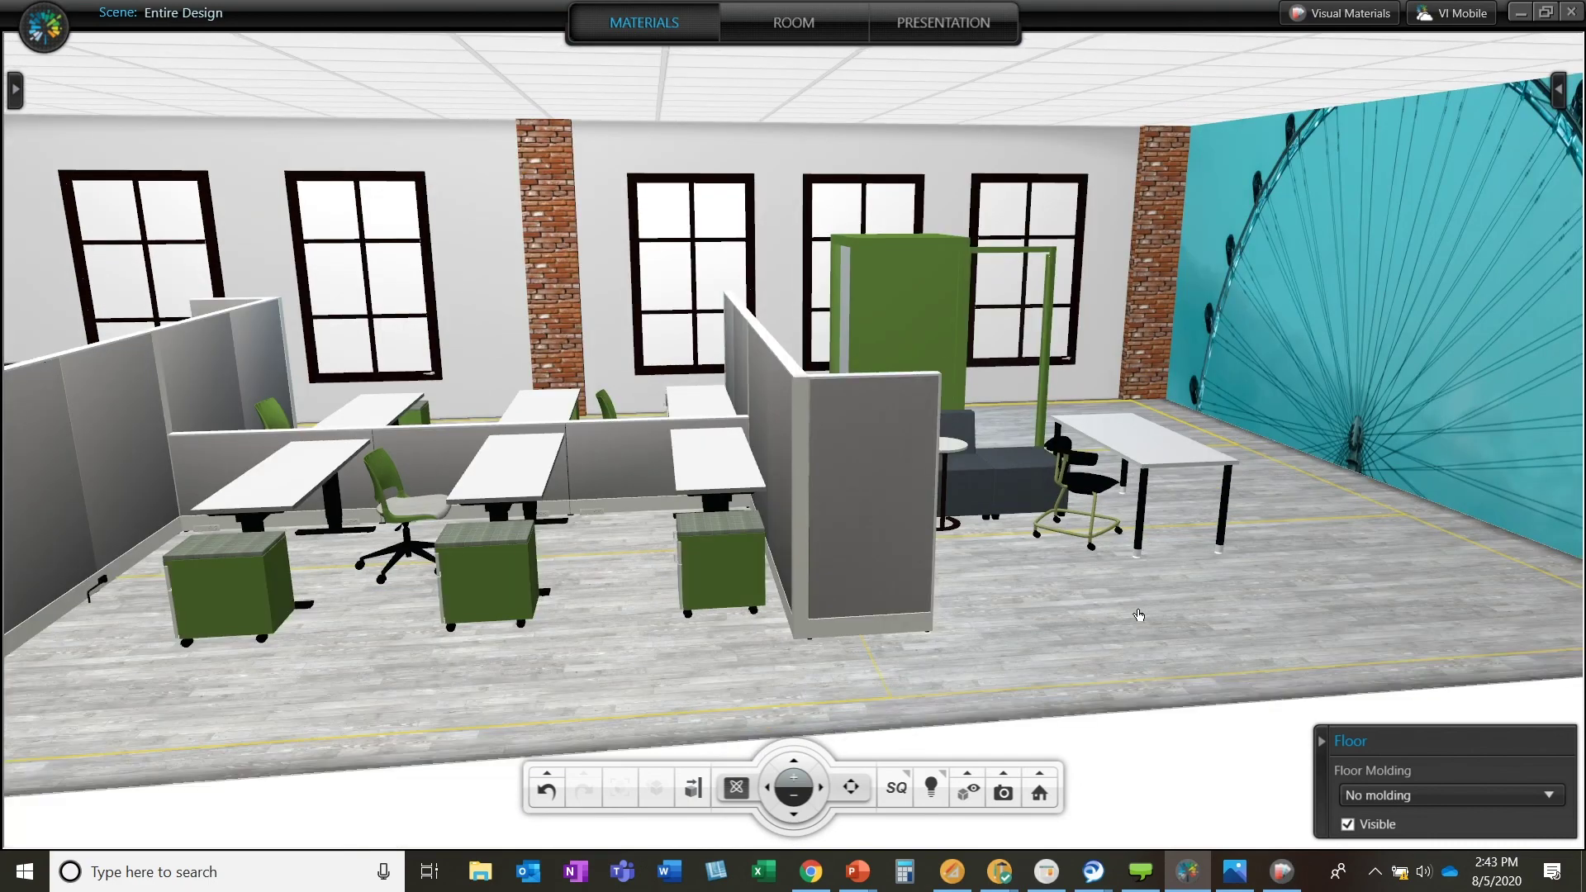
{"action": "left_click_drag", "start_coordinate": [1138, 614], "coordinate": [1283, 538]}
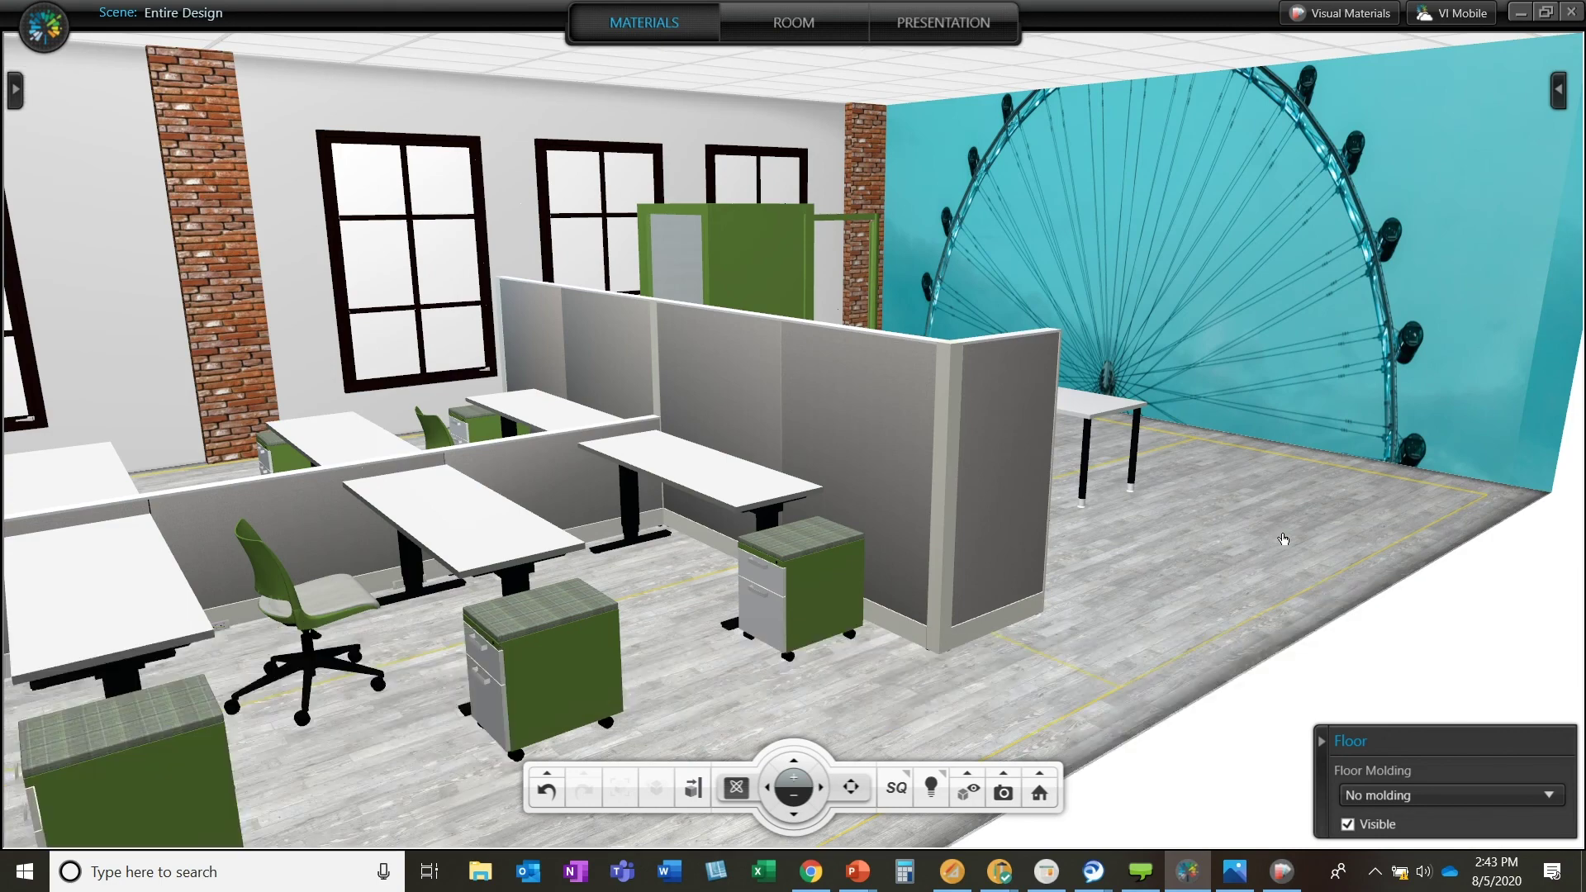
{"action": "left_click_drag", "start_coordinate": [1283, 539], "coordinate": [1317, 532]}
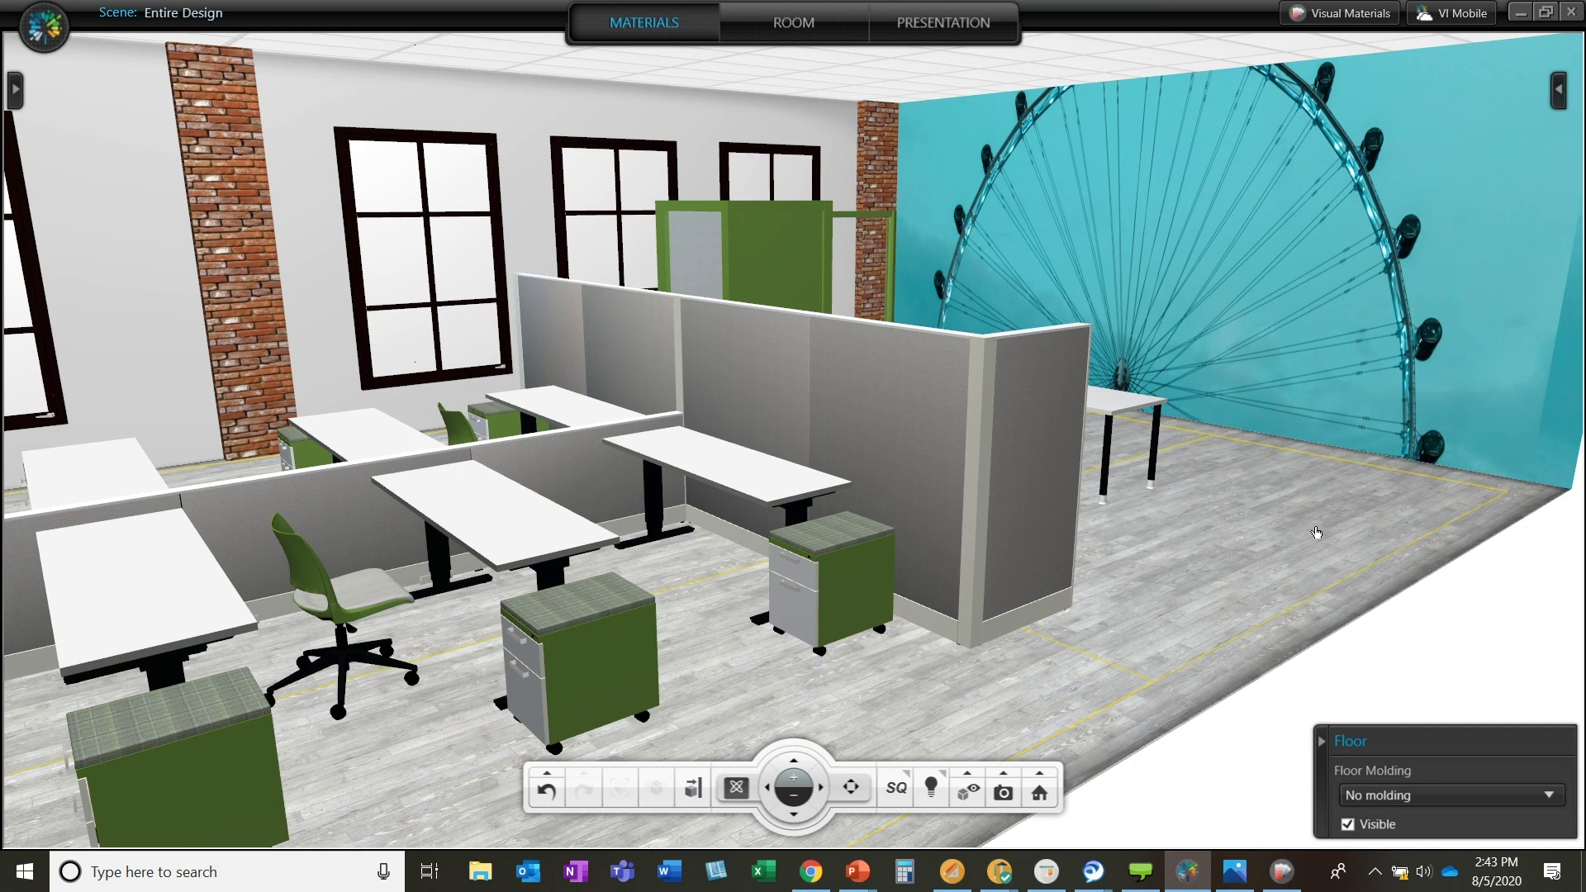
{"action": "left_click", "coordinate": [1253, 524]}
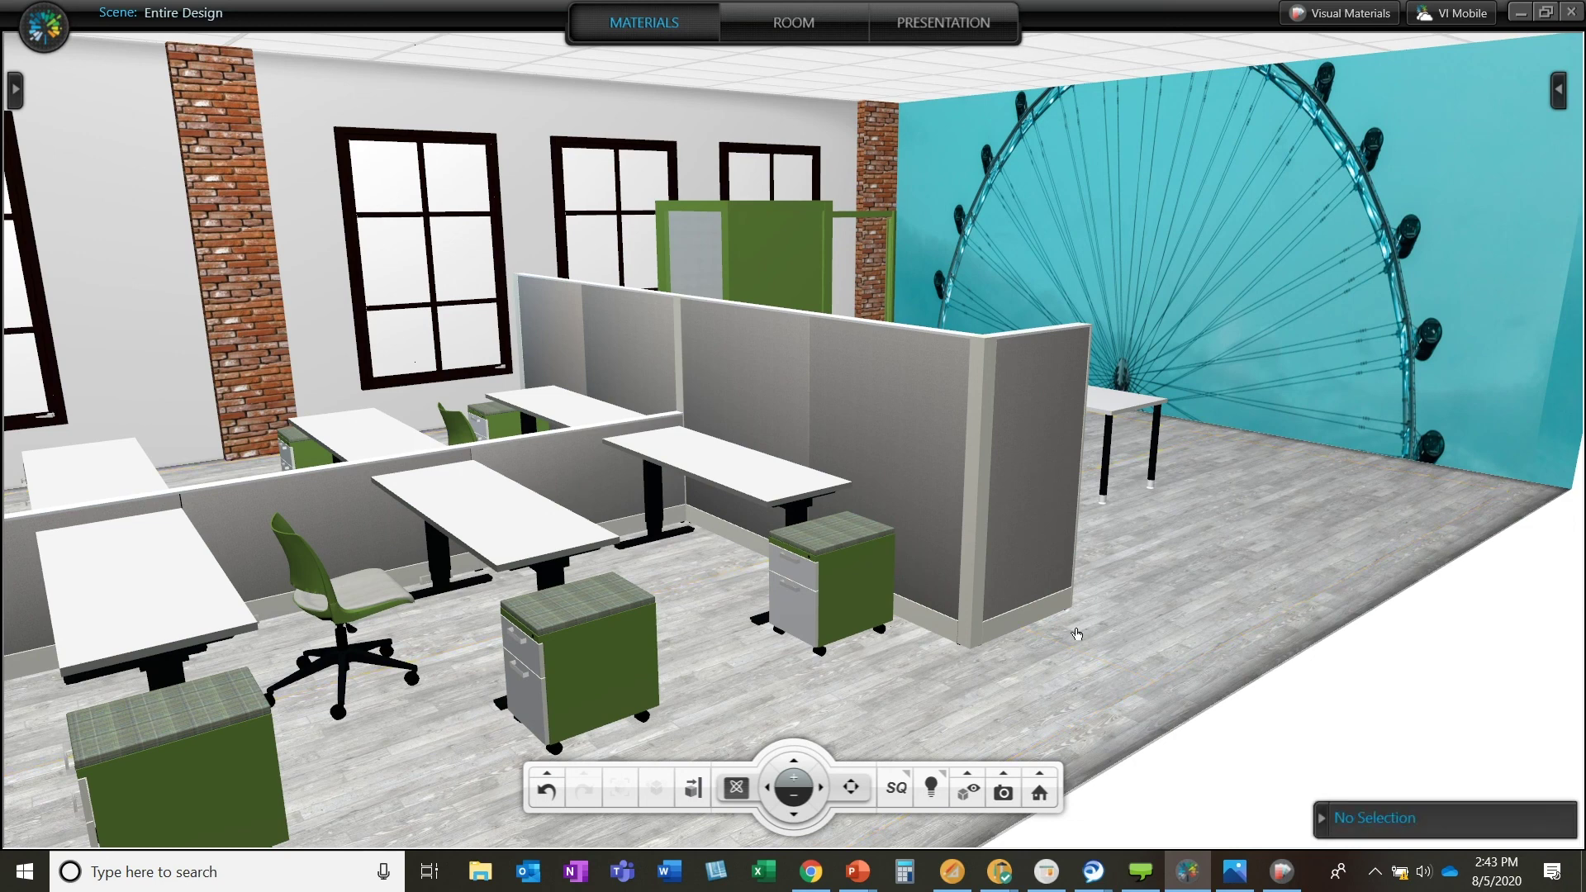
{"action": "scroll", "coordinate": [1076, 634], "scroll_direction": "down", "scroll_amount": 2}
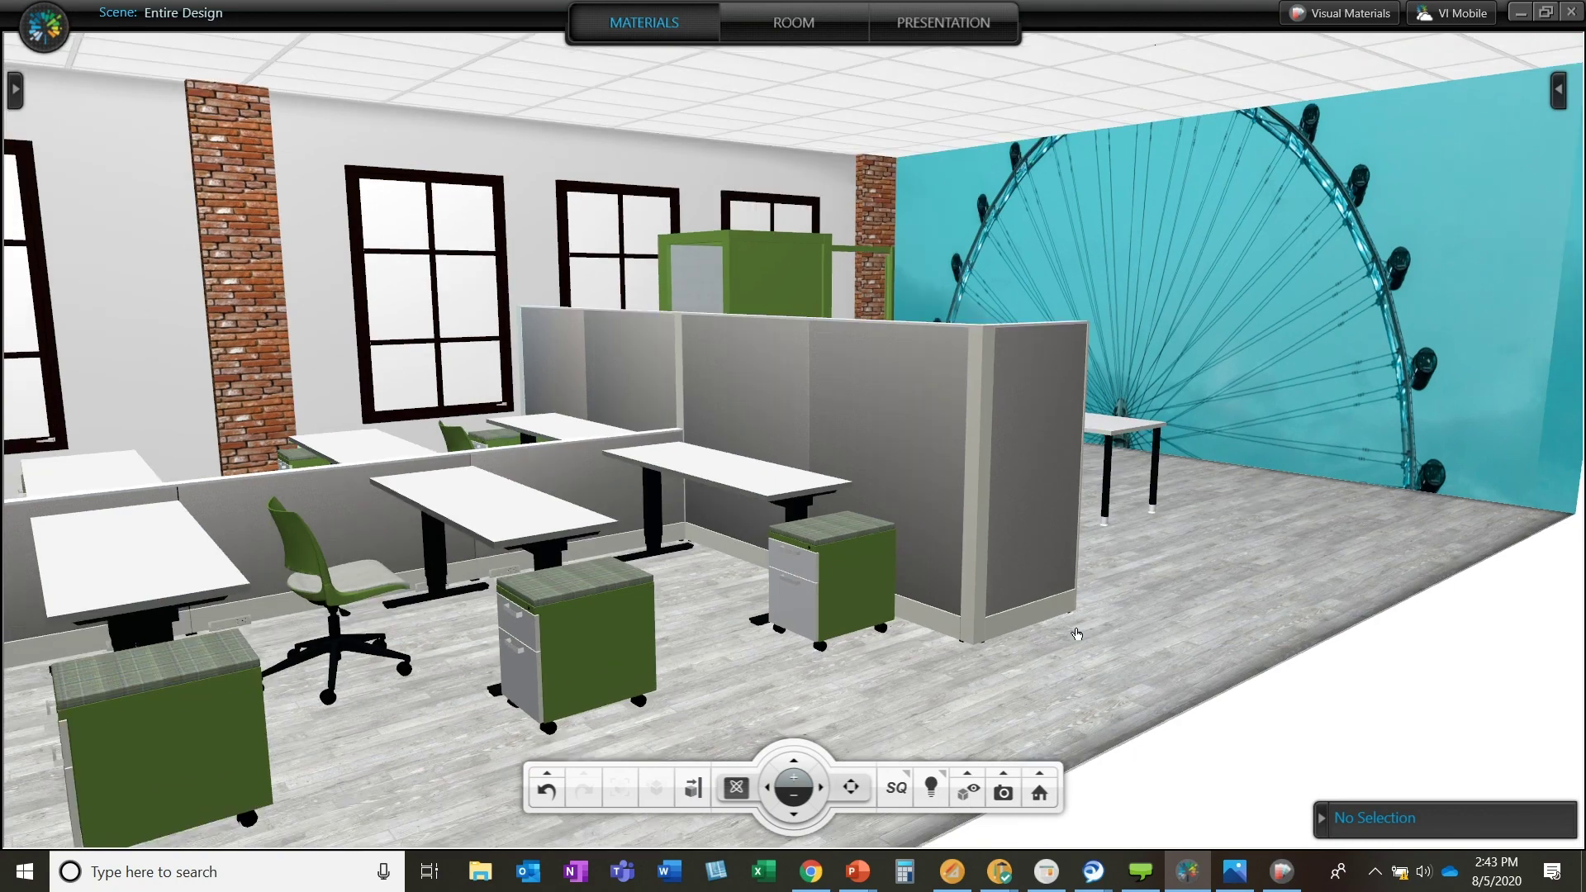
{"action": "scroll", "coordinate": [1077, 634], "scroll_direction": "up", "scroll_amount": 1}
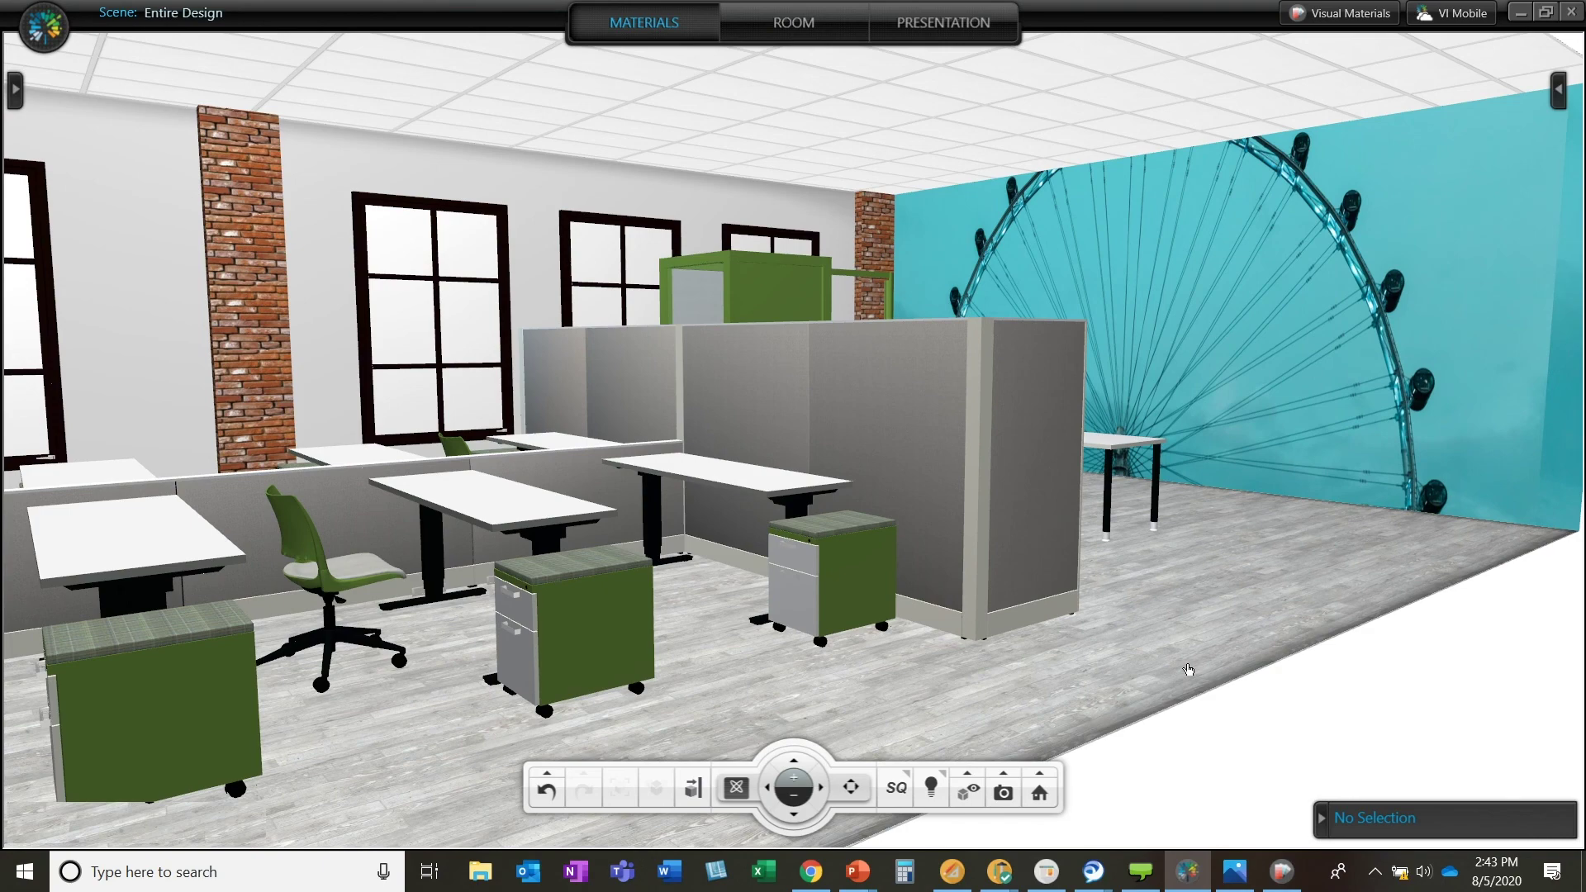
{"action": "scroll", "coordinate": [1188, 670], "scroll_direction": "up", "scroll_amount": 2}
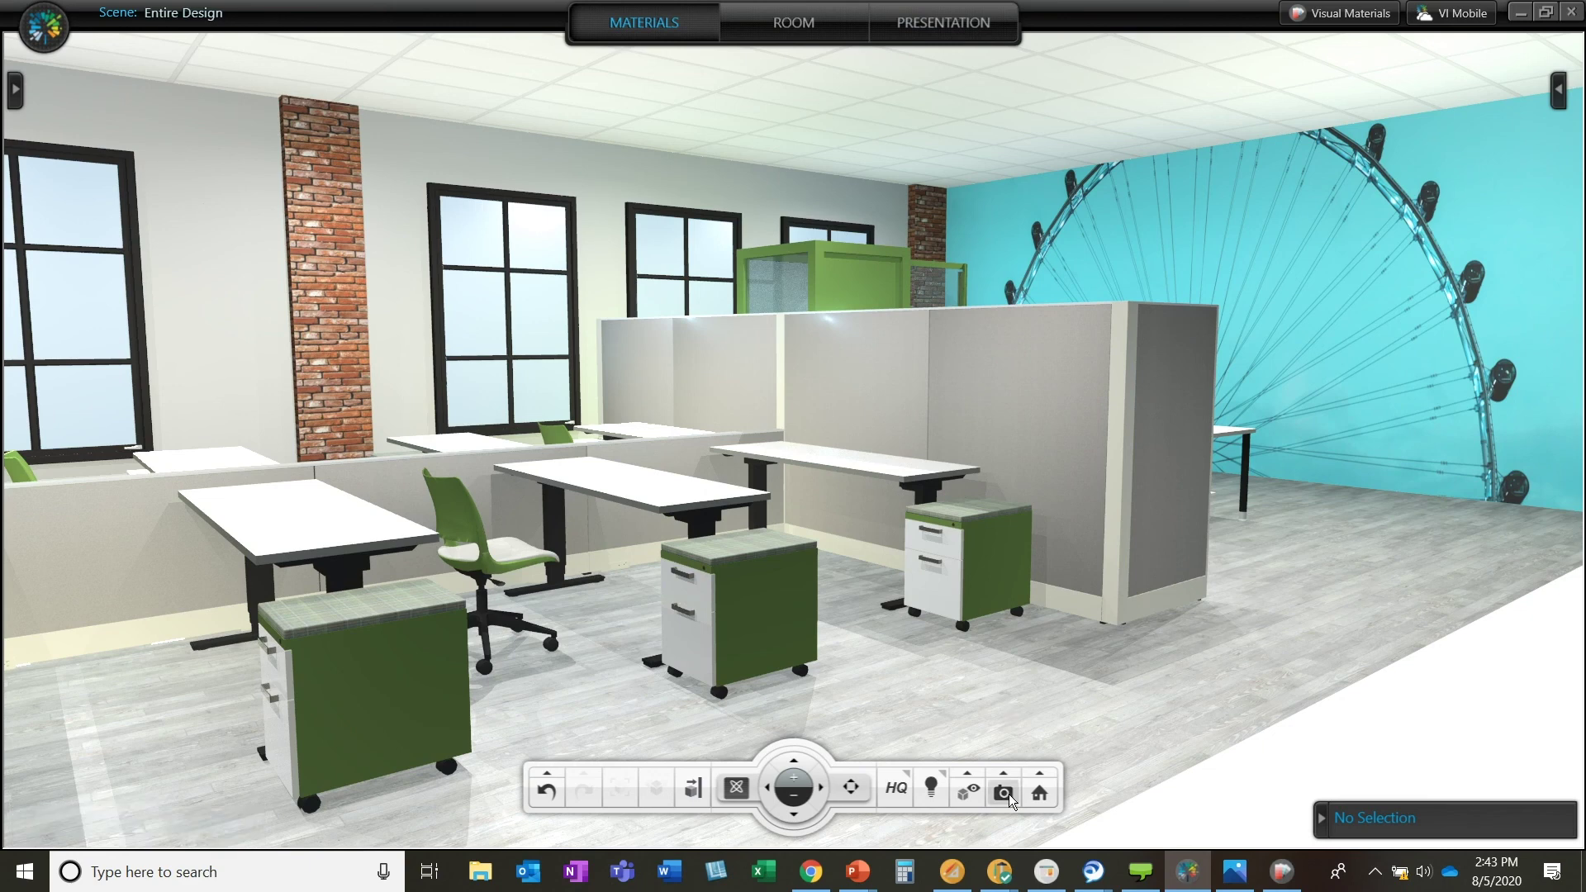
{"action": "left_click", "coordinate": [1008, 795]}
Switch the rendering mode to HL and capture a line-drawing snapshot of the same view.
{"action": "left_click", "coordinate": [900, 791]}
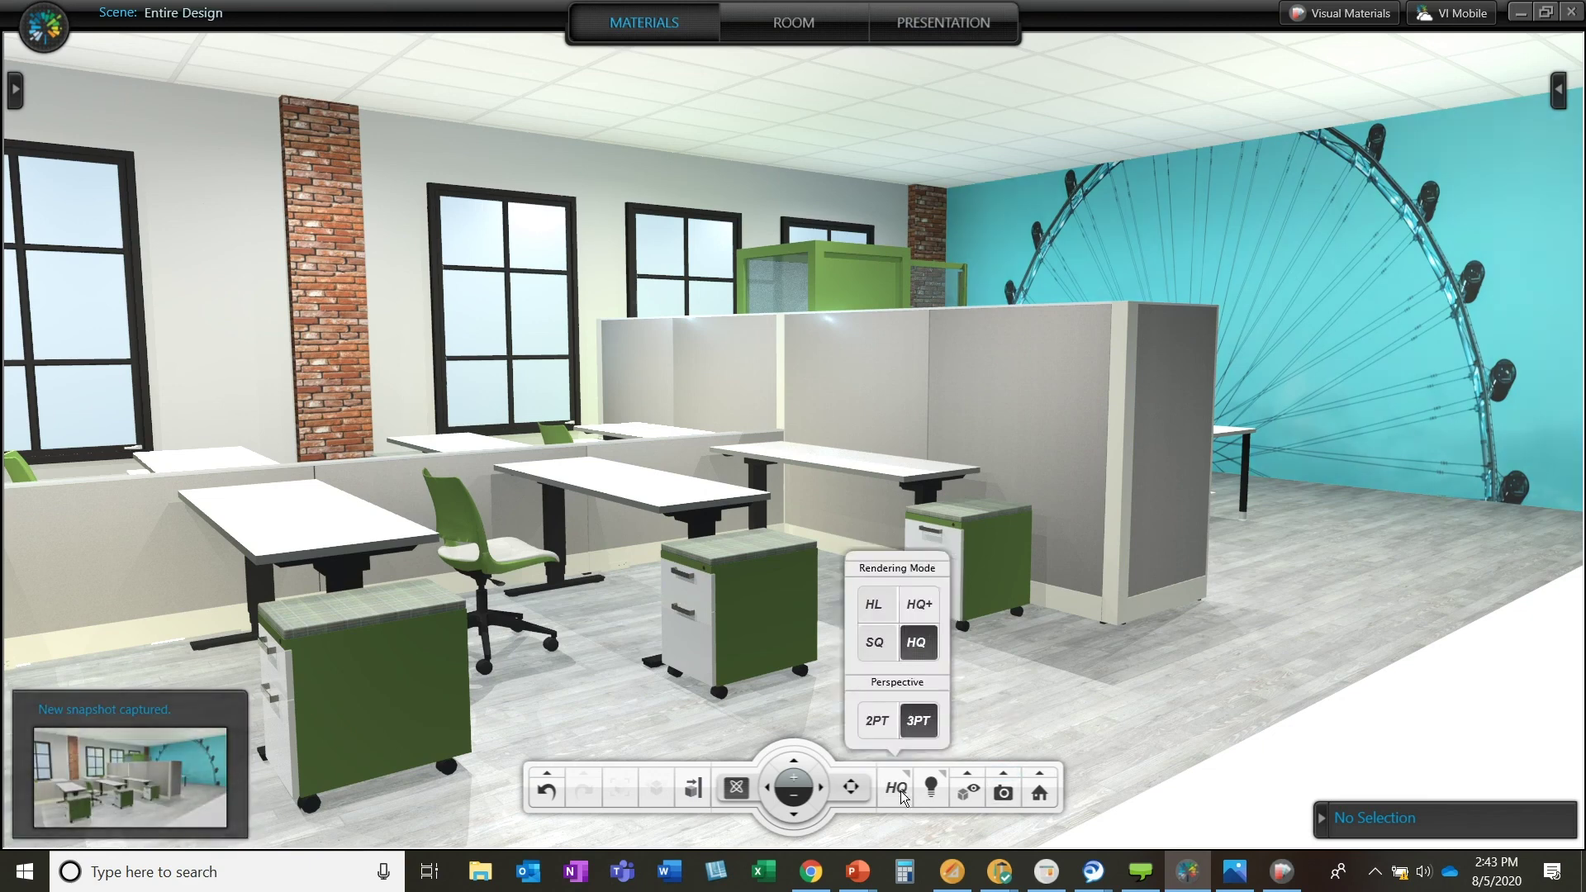
{"action": "left_click", "coordinate": [873, 604]}
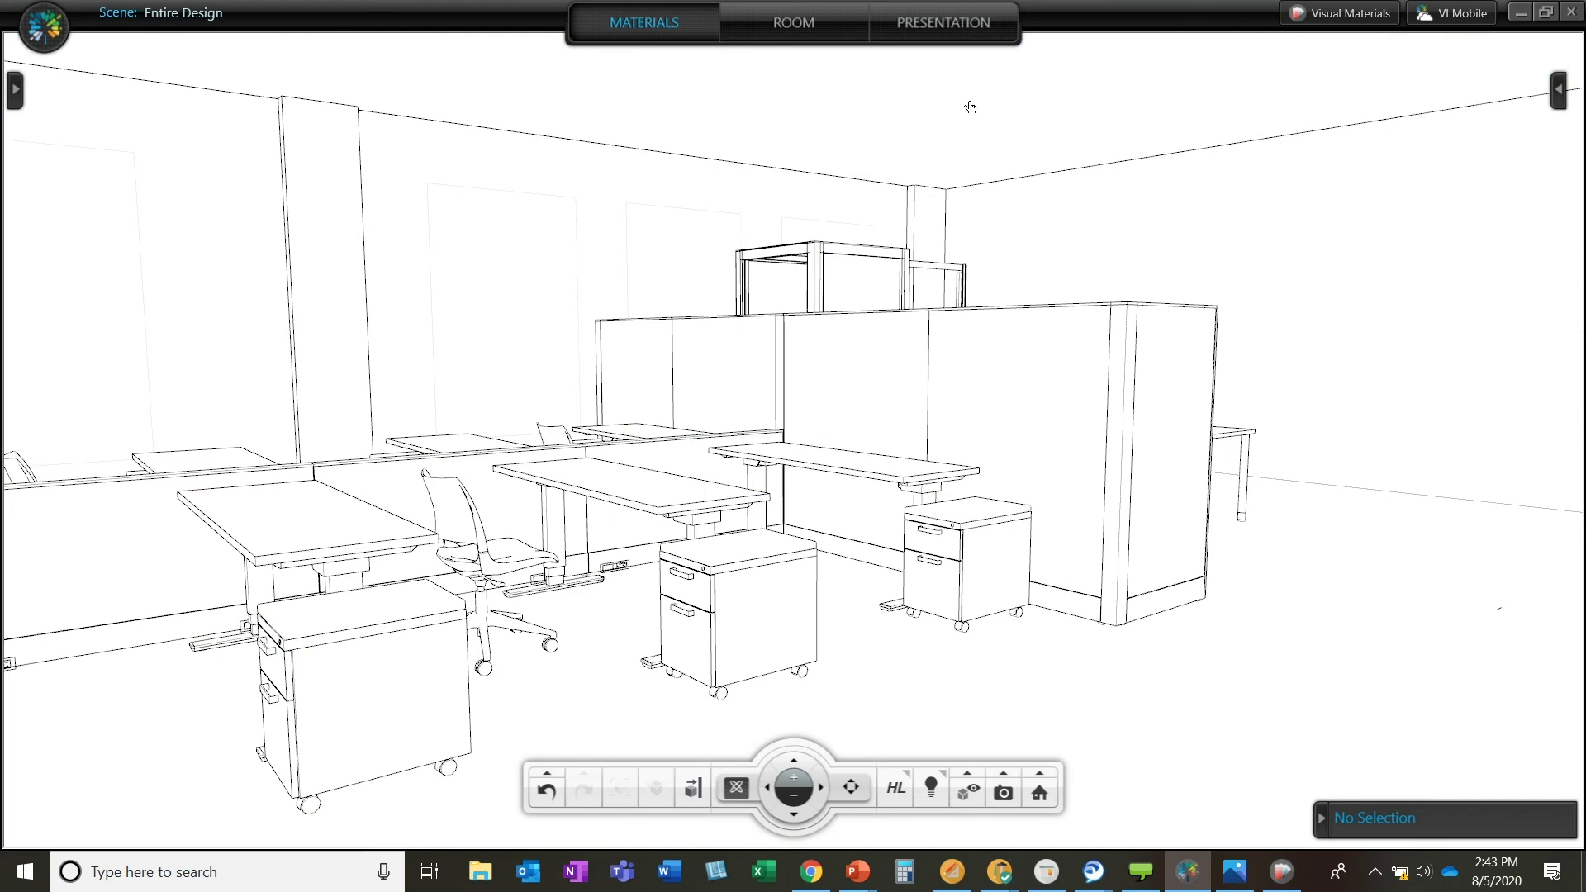
Enlarge the image thumbnails in the scene's presentation and preview the captured snapshots at full size.
{"action": "left_click", "coordinate": [944, 25]}
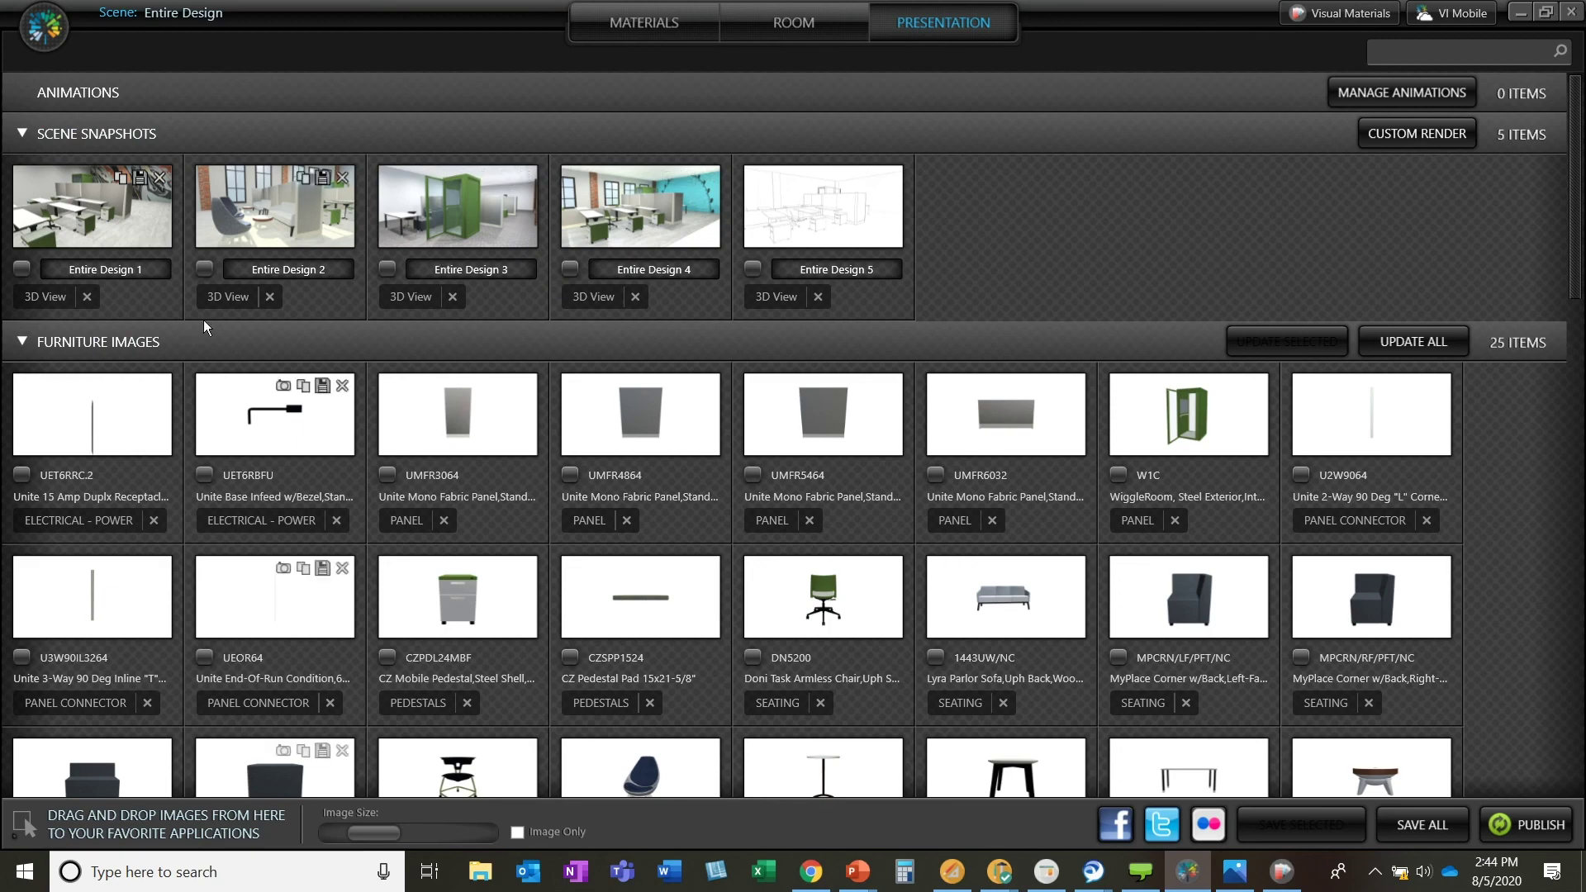
{"action": "left_click", "coordinate": [412, 831]}
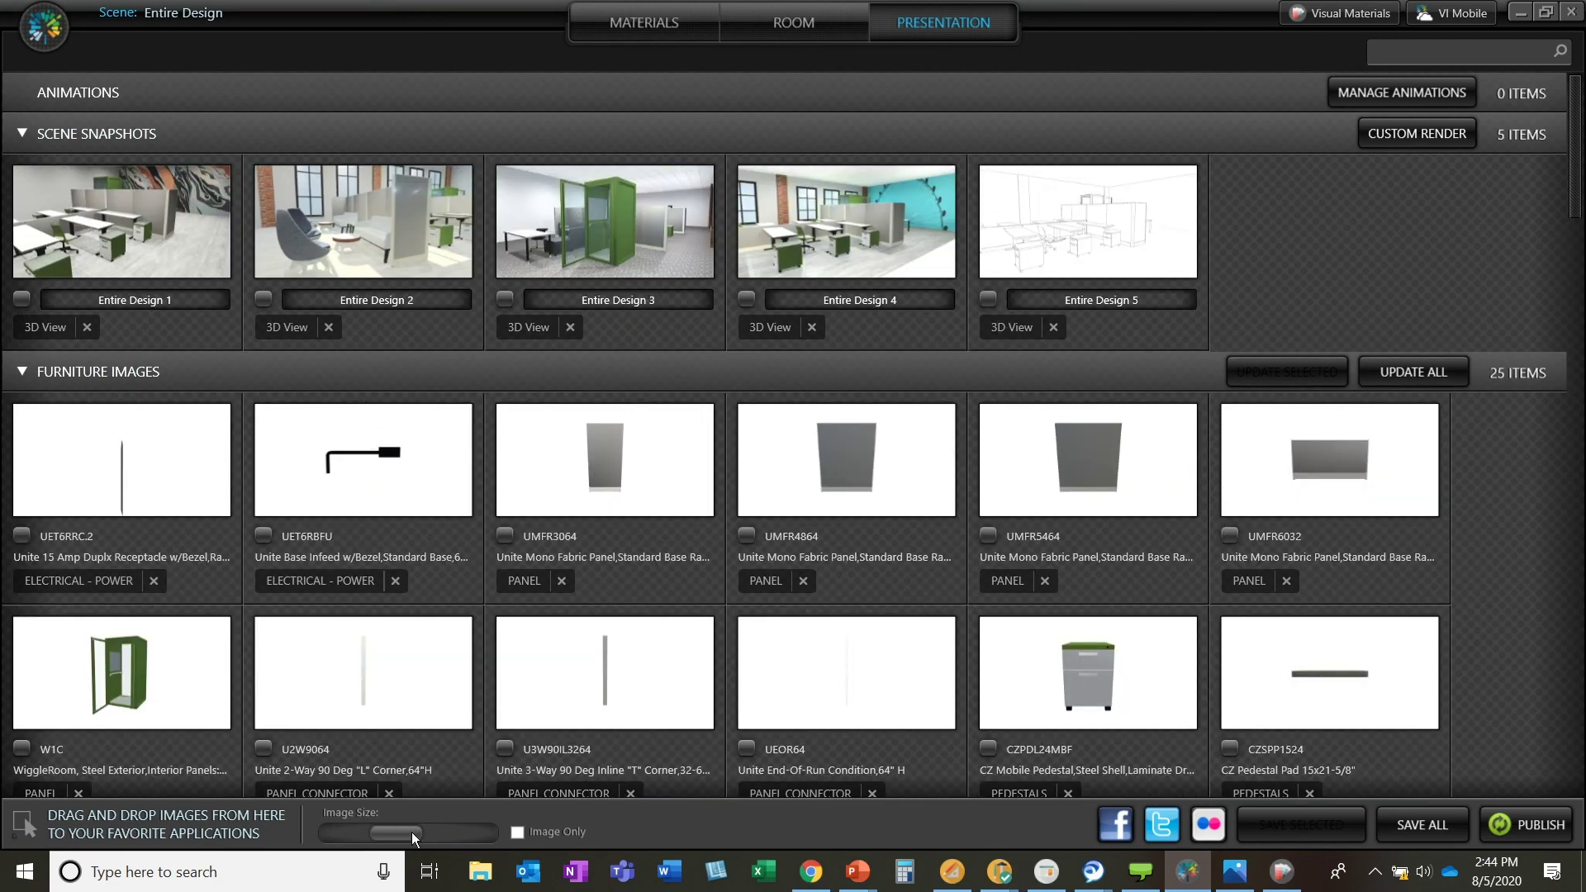
{"action": "left_click", "coordinate": [412, 831]}
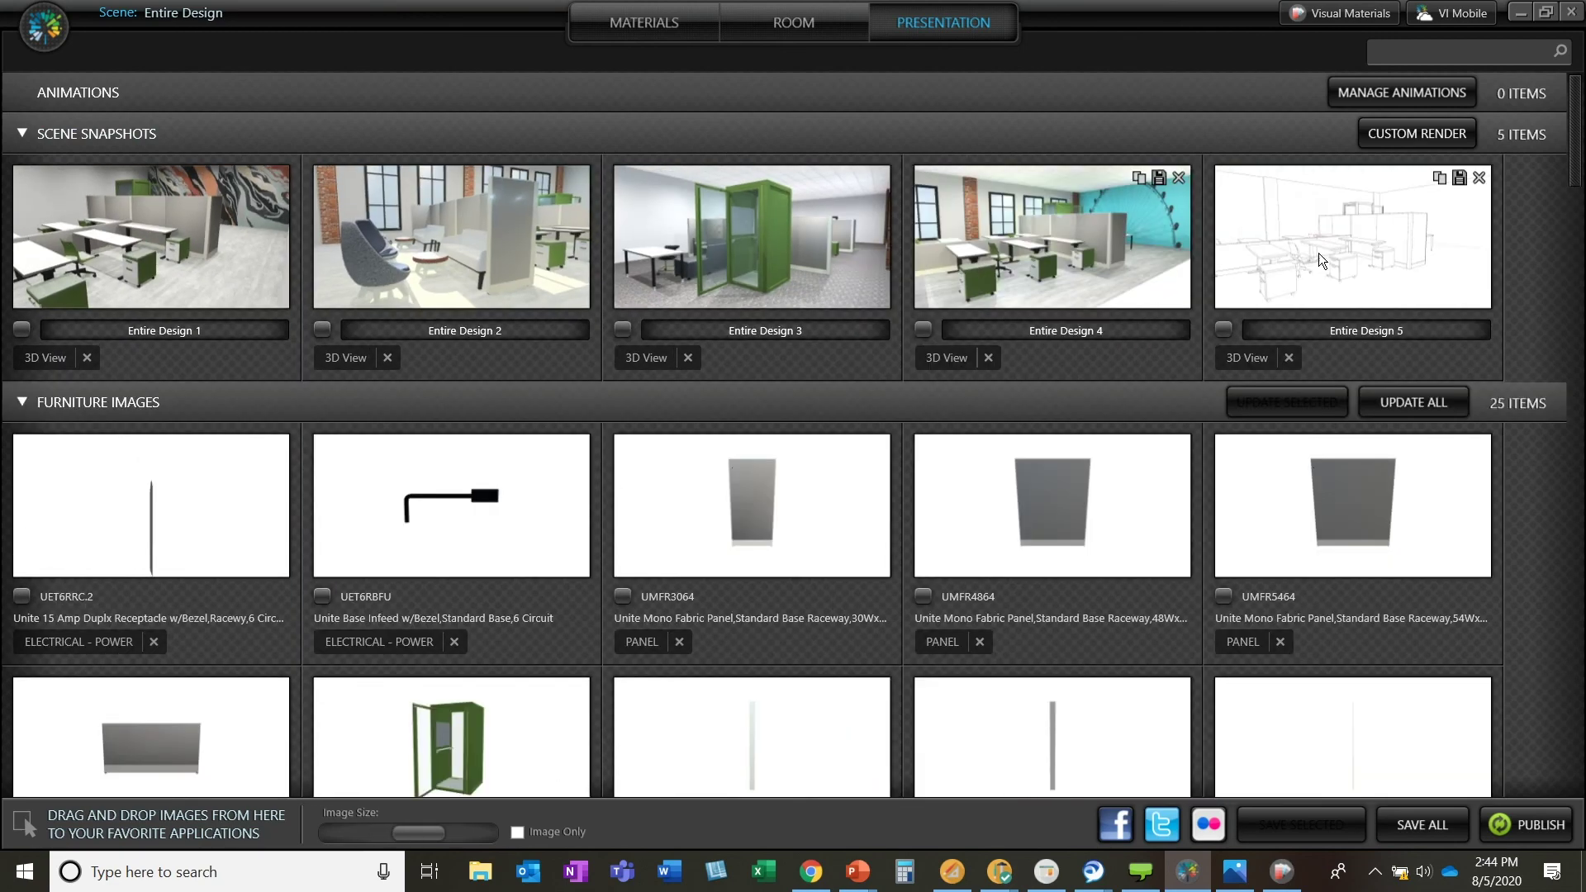
{"action": "double_click", "coordinate": [1318, 253]}
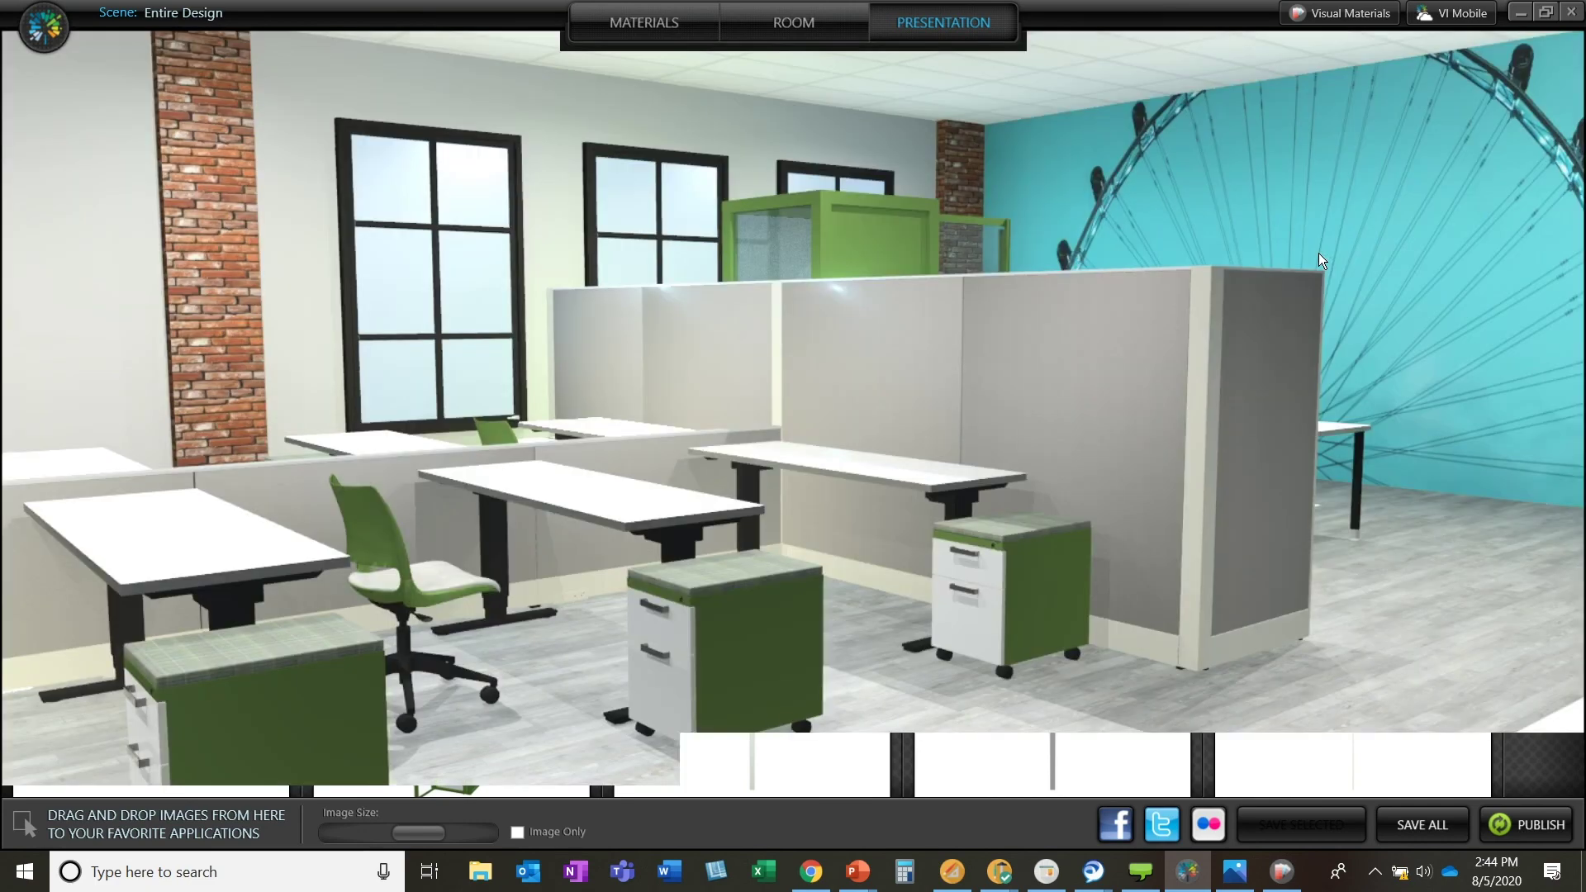
{"action": "left_click", "coordinate": [1552, 831]}
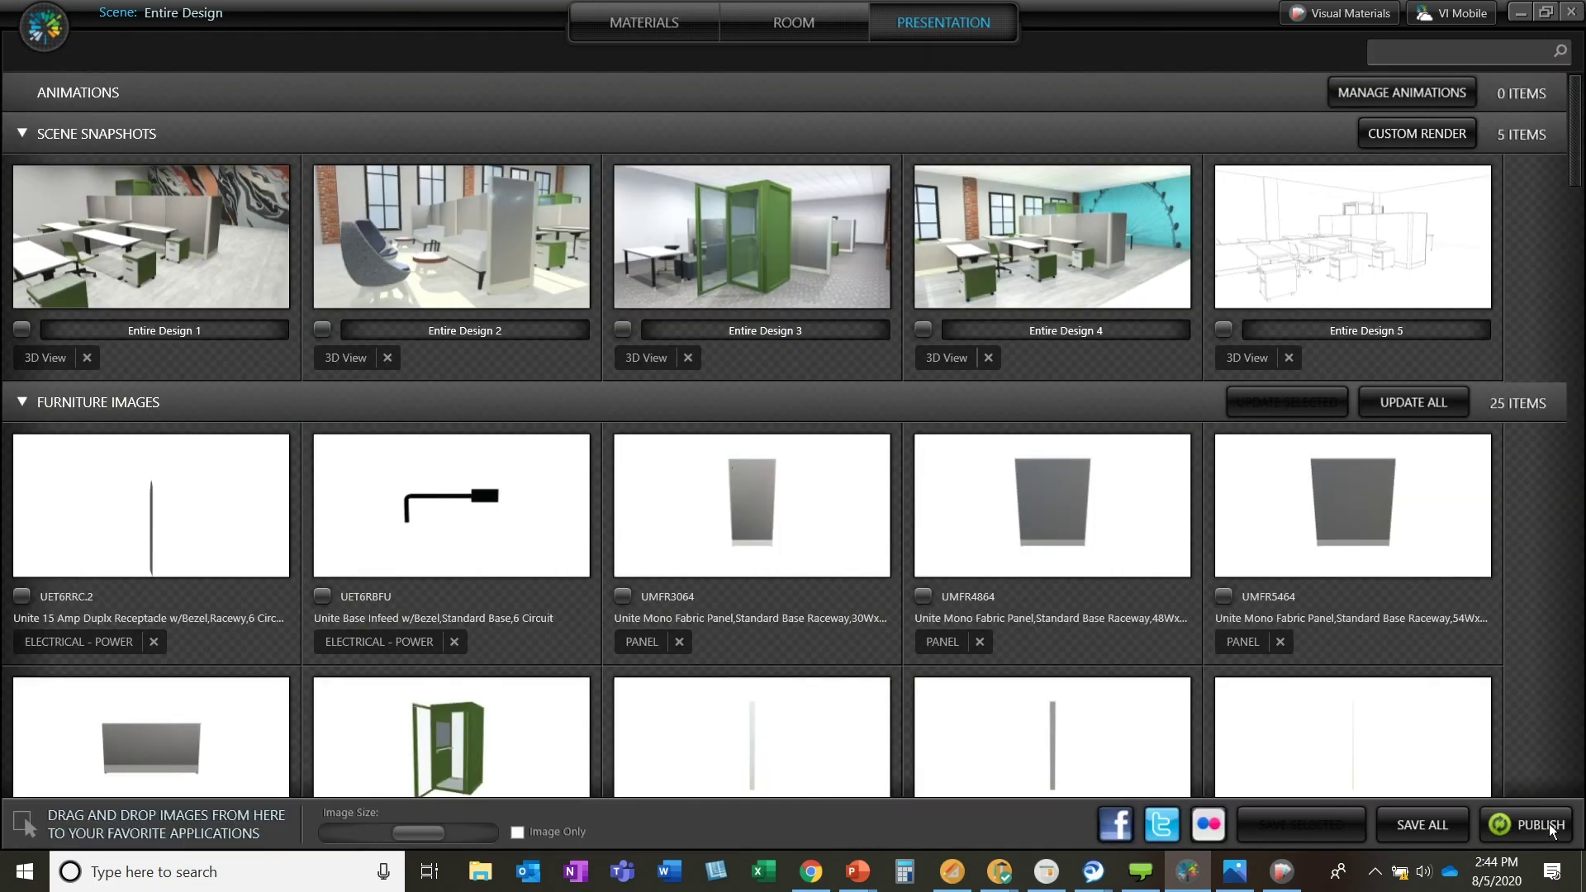
Look through the furniture images and furniture material swatches collected in the presentation.
{"action": "scroll", "coordinate": [1295, 419], "scroll_direction": "down", "scroll_amount": 5}
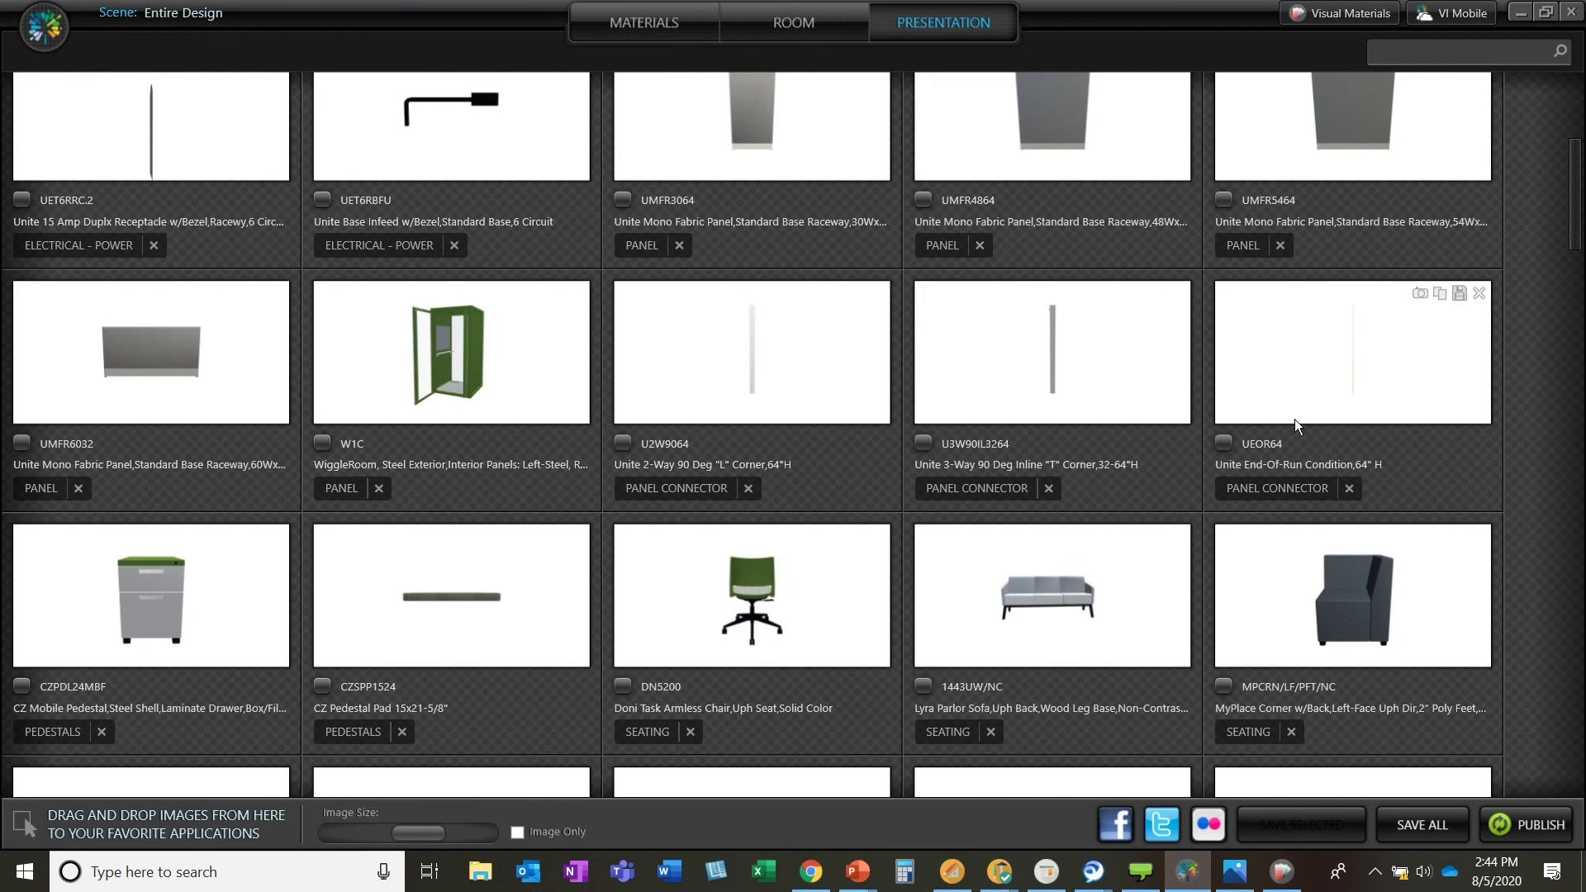
{"action": "scroll", "coordinate": [1295, 419], "scroll_direction": "down", "scroll_amount": 7}
{"action": "scroll", "coordinate": [1363, 552], "scroll_direction": "down", "scroll_amount": 3}
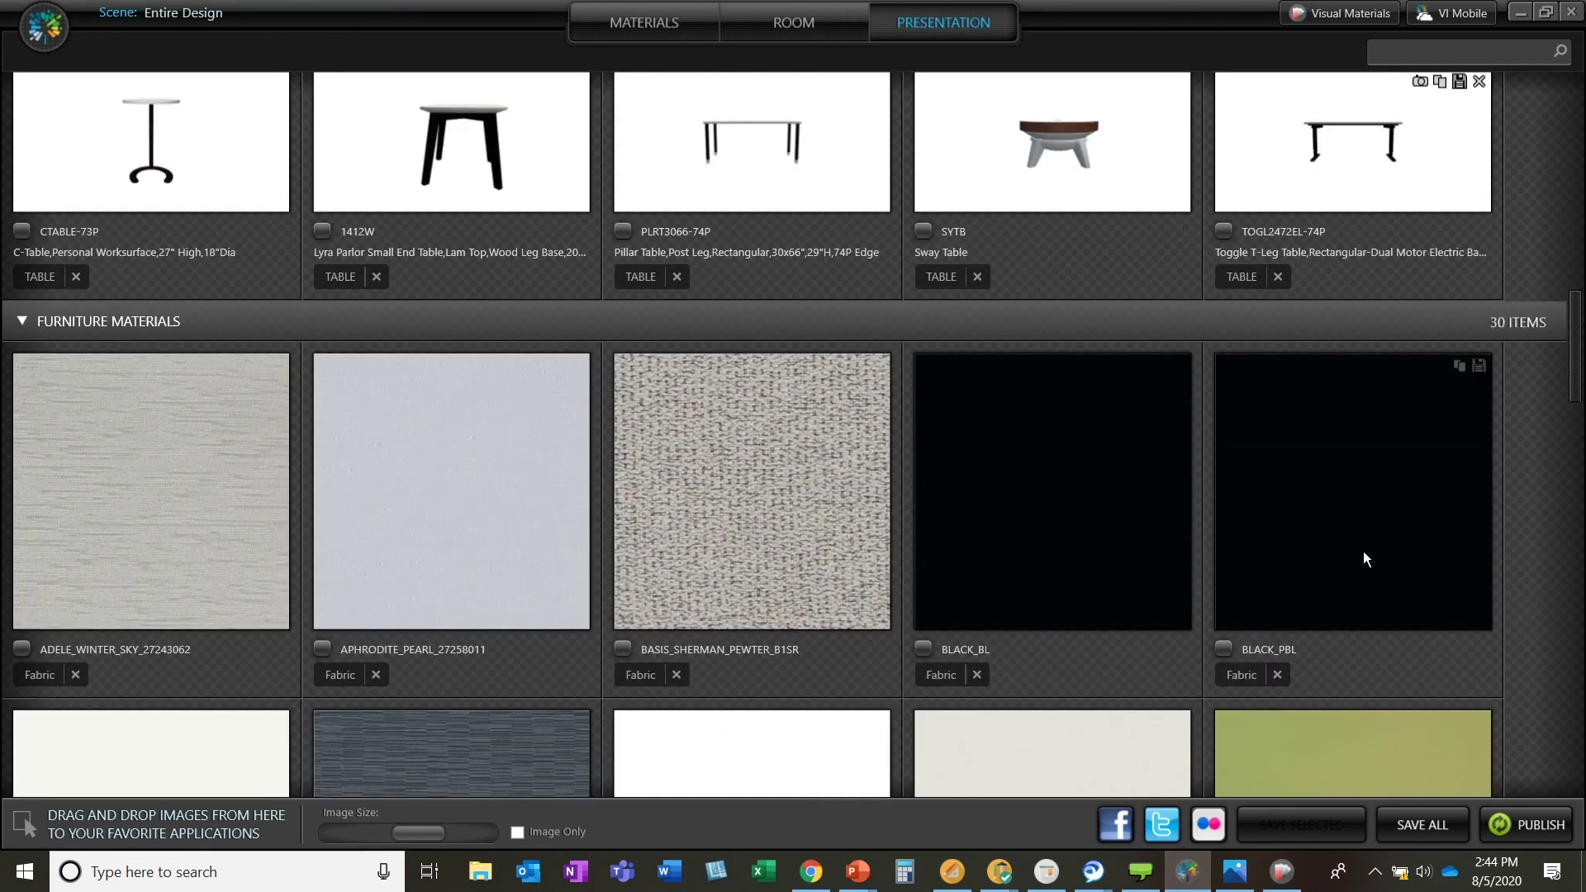
{"action": "scroll", "coordinate": [1363, 559], "scroll_direction": "down", "scroll_amount": 6}
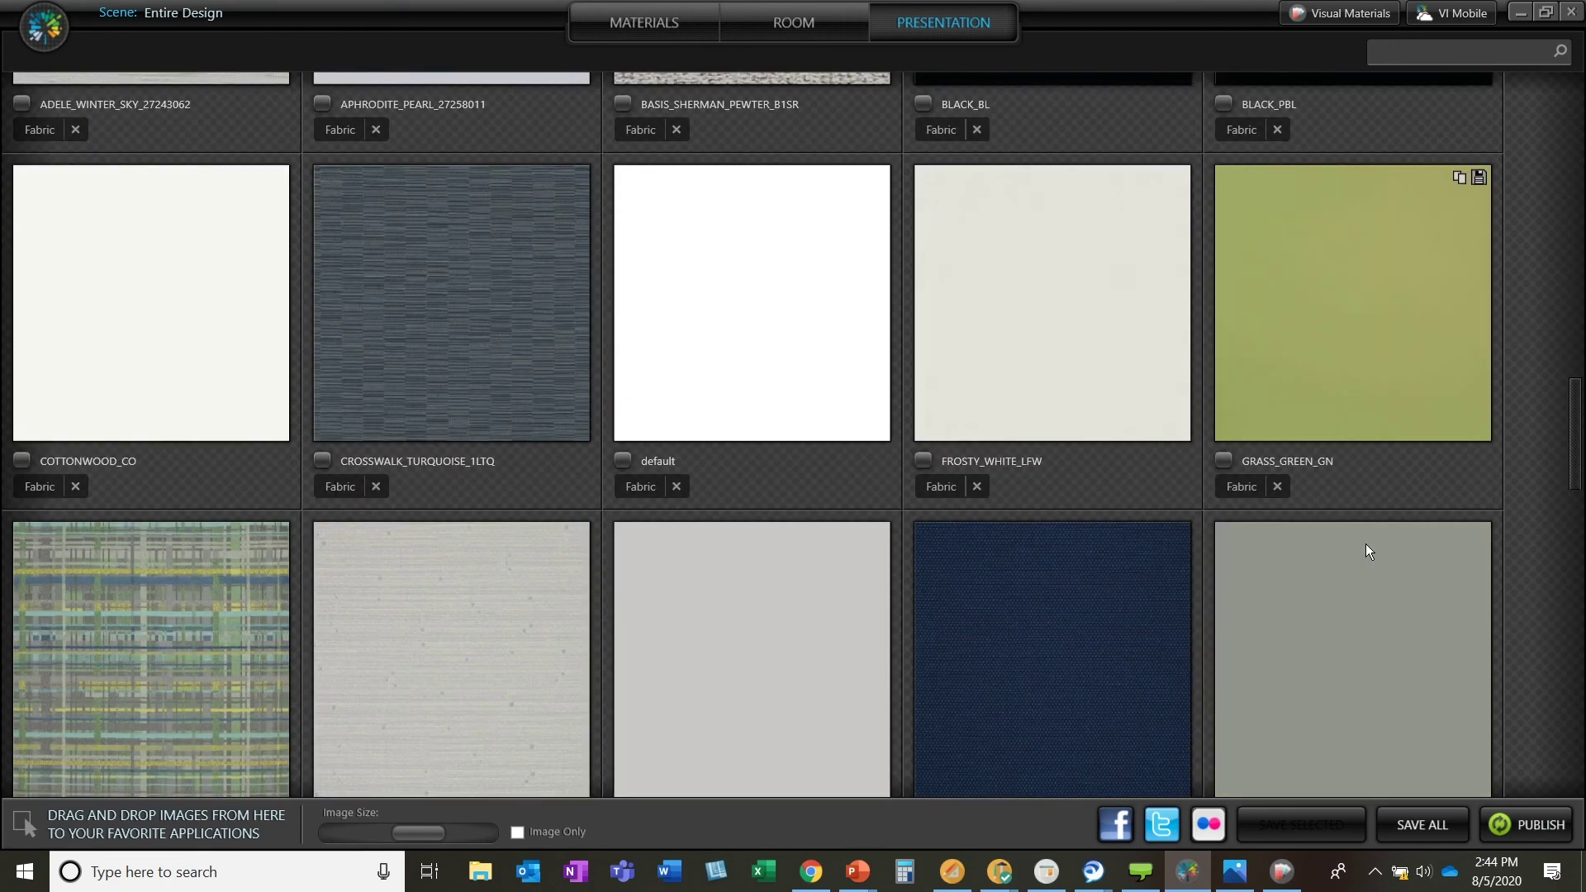
{"action": "scroll", "coordinate": [1366, 543], "scroll_direction": "down", "scroll_amount": 5}
{"action": "scroll", "coordinate": [1311, 577], "scroll_direction": "down", "scroll_amount": 5}
{"action": "scroll", "coordinate": [1564, 605], "scroll_direction": "up", "scroll_amount": 1}
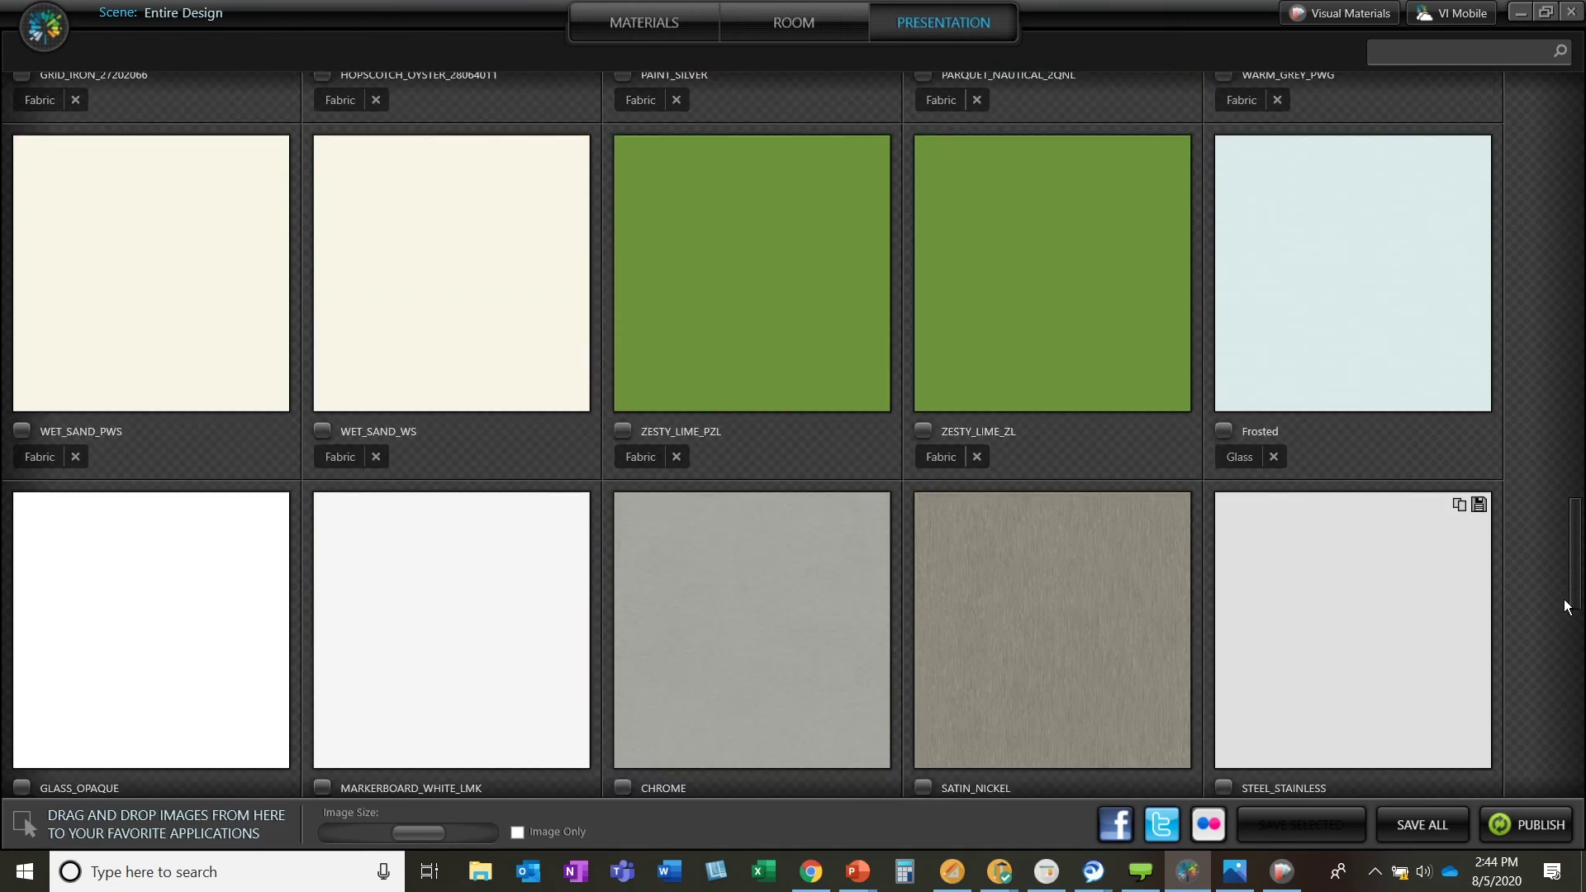